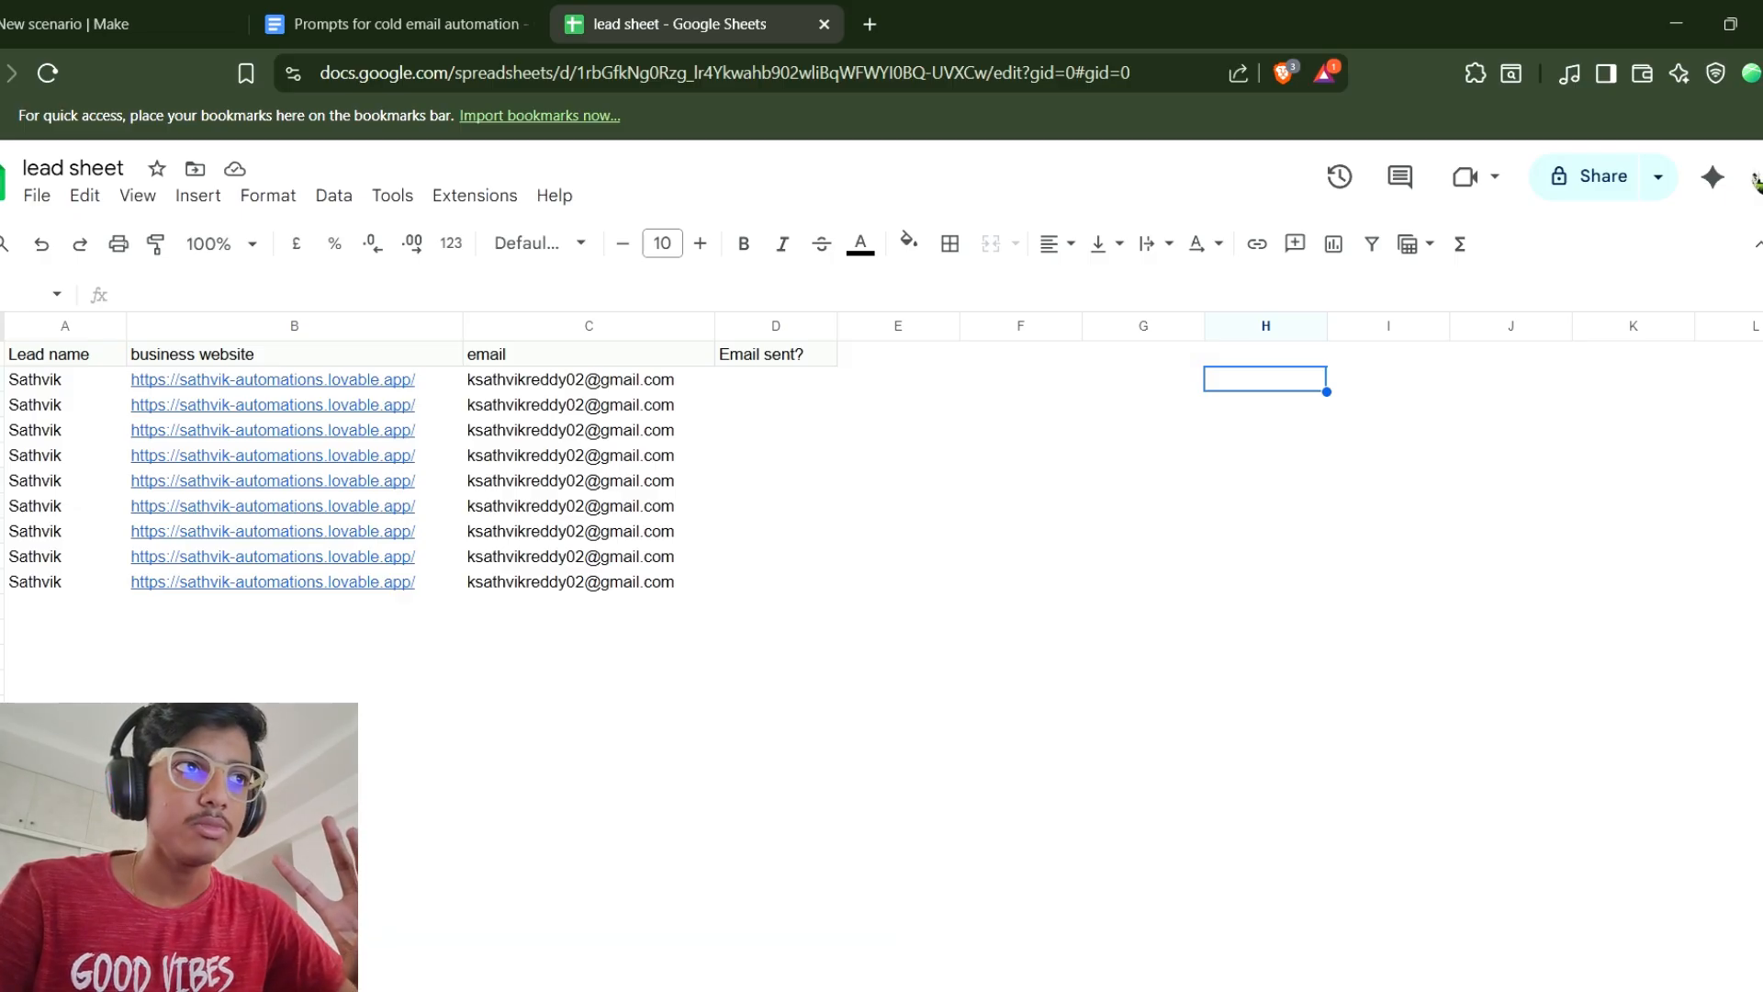
Review the lead sheet's columns of lead names, websites, emails and the empty Email sent? column.
click(776, 354)
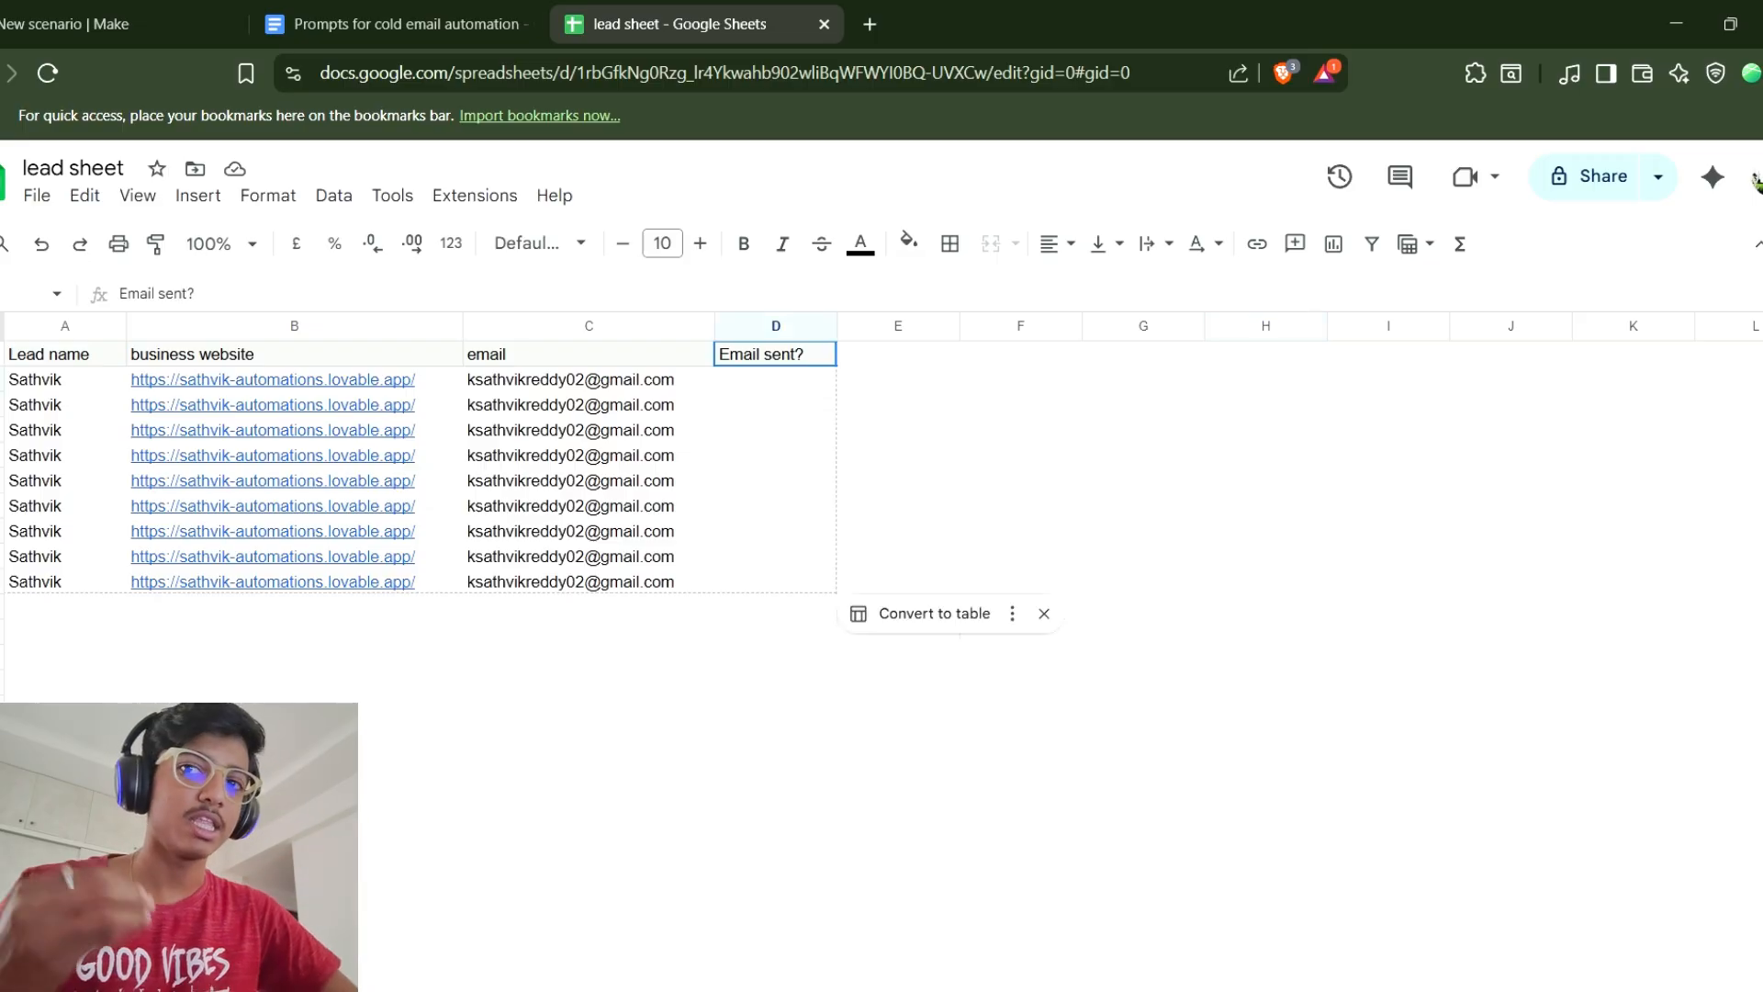
click(1020, 379)
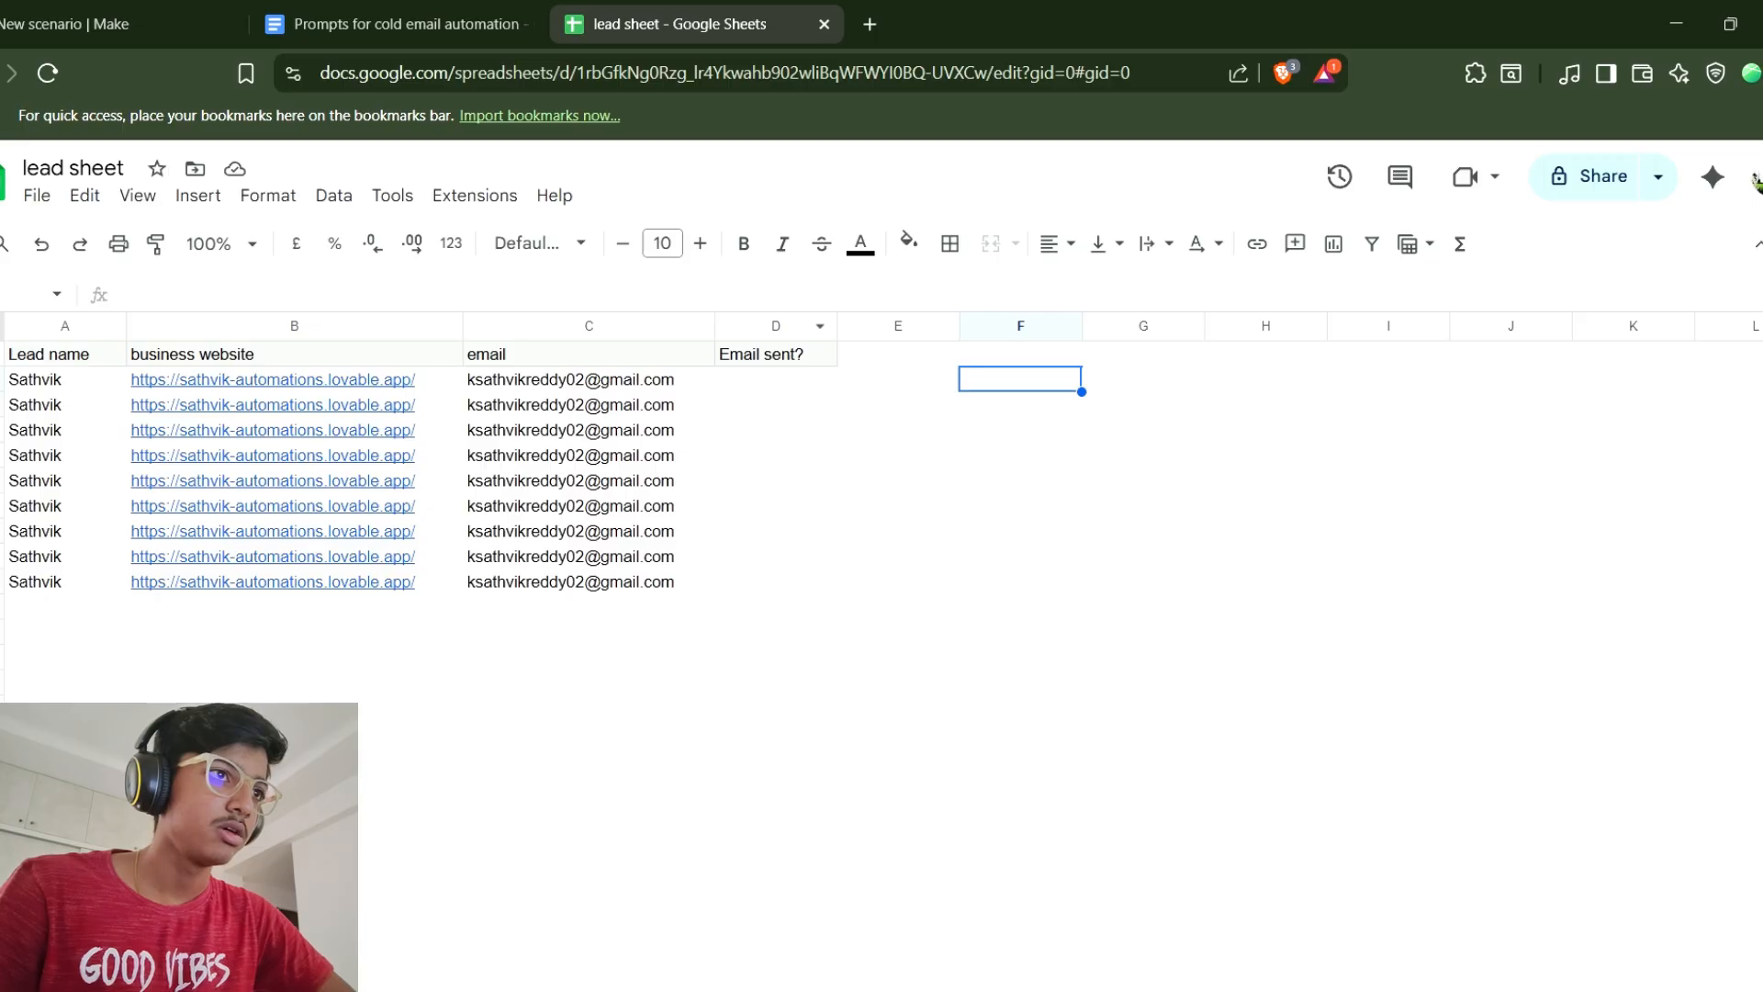
drag(776, 354, 776, 582)
click(1143, 455)
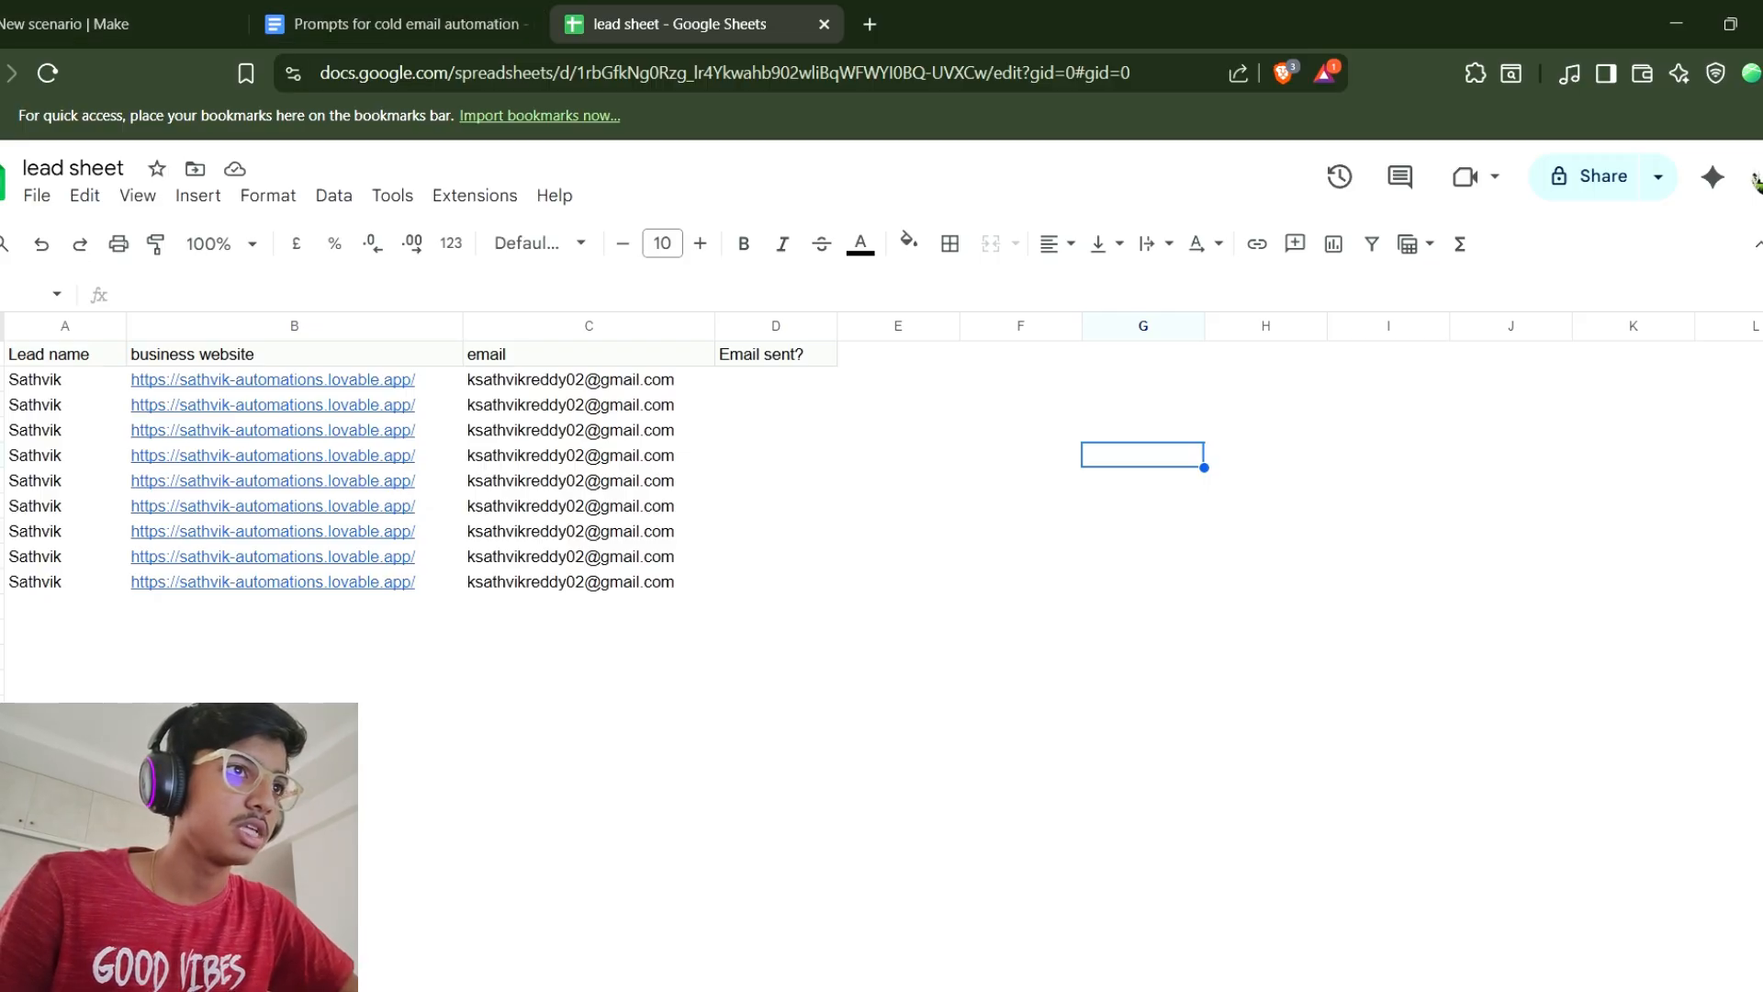
click(64, 380)
click(775, 379)
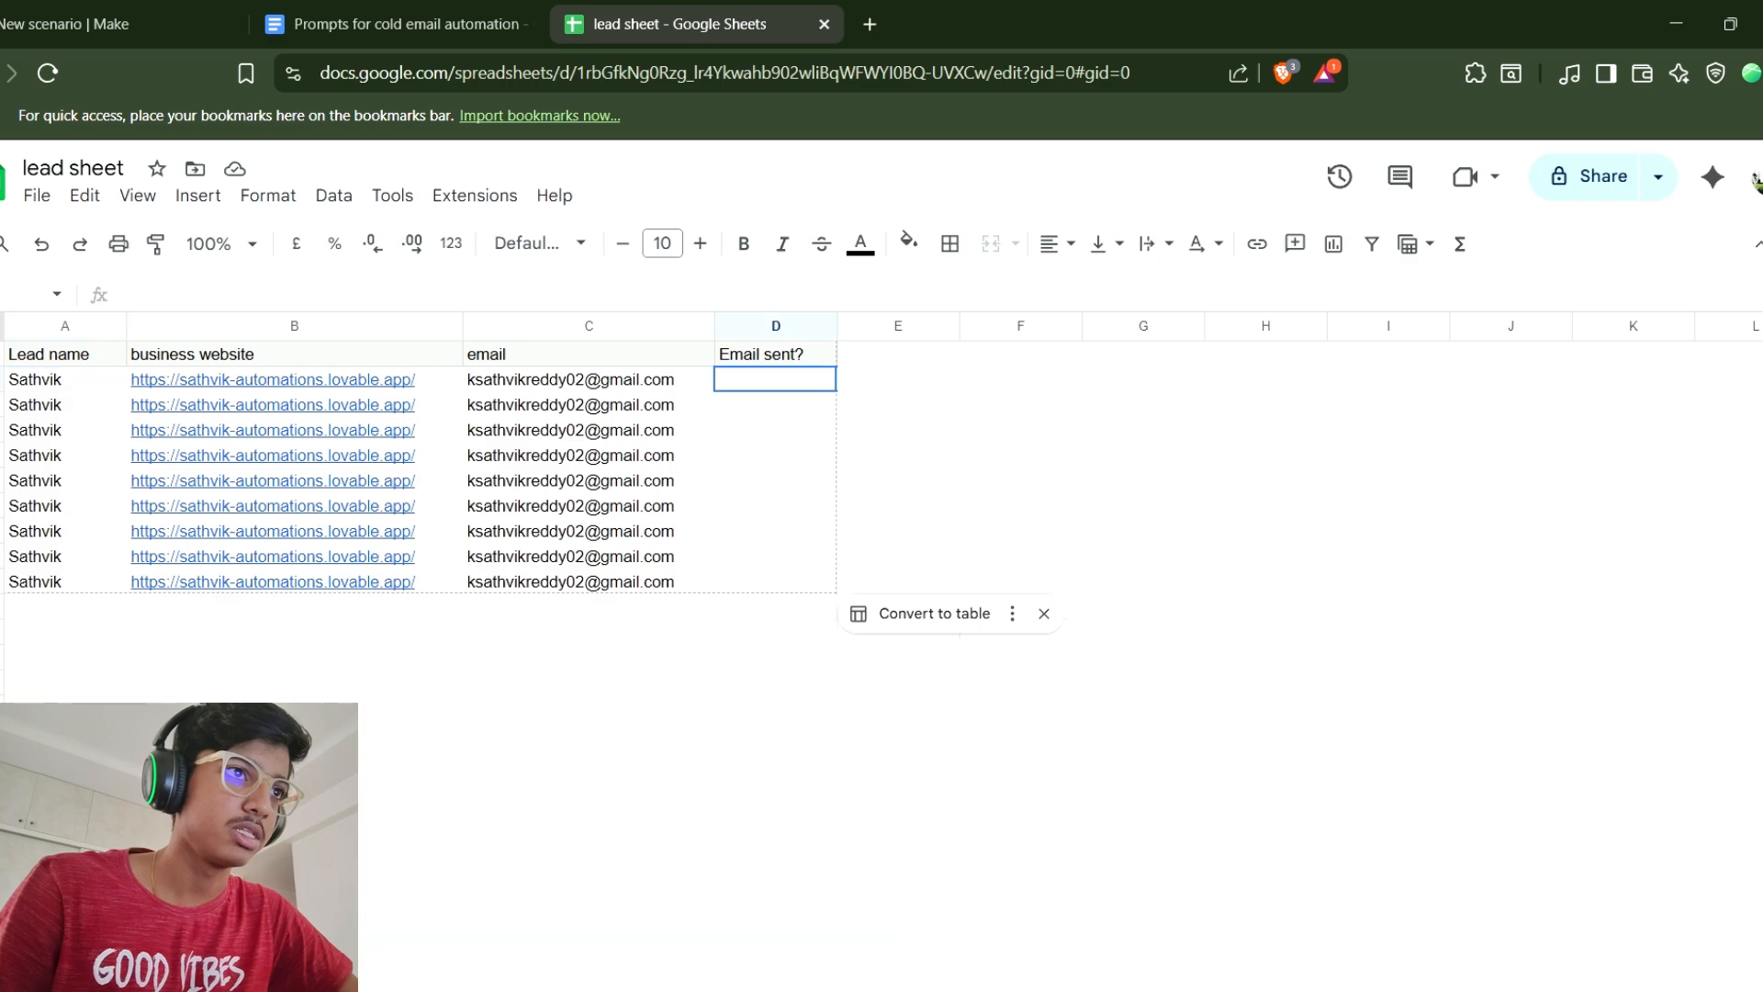
click(64, 405)
click(775, 405)
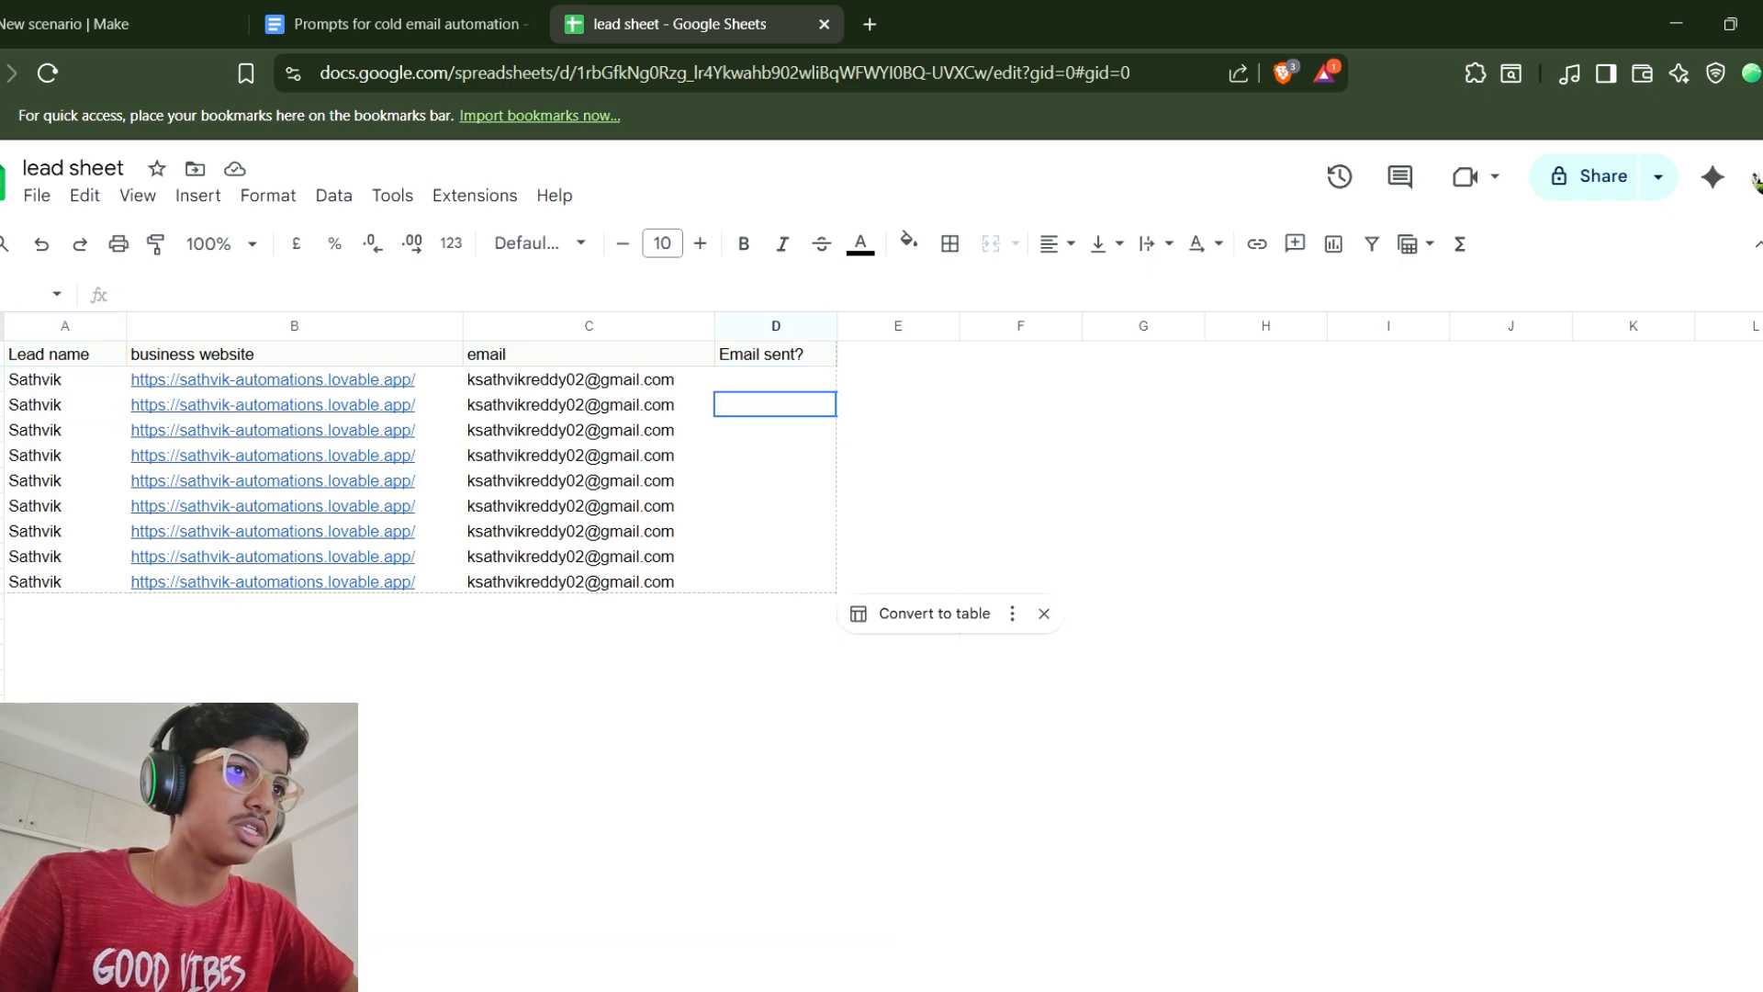
click(775, 506)
double_click(775, 506)
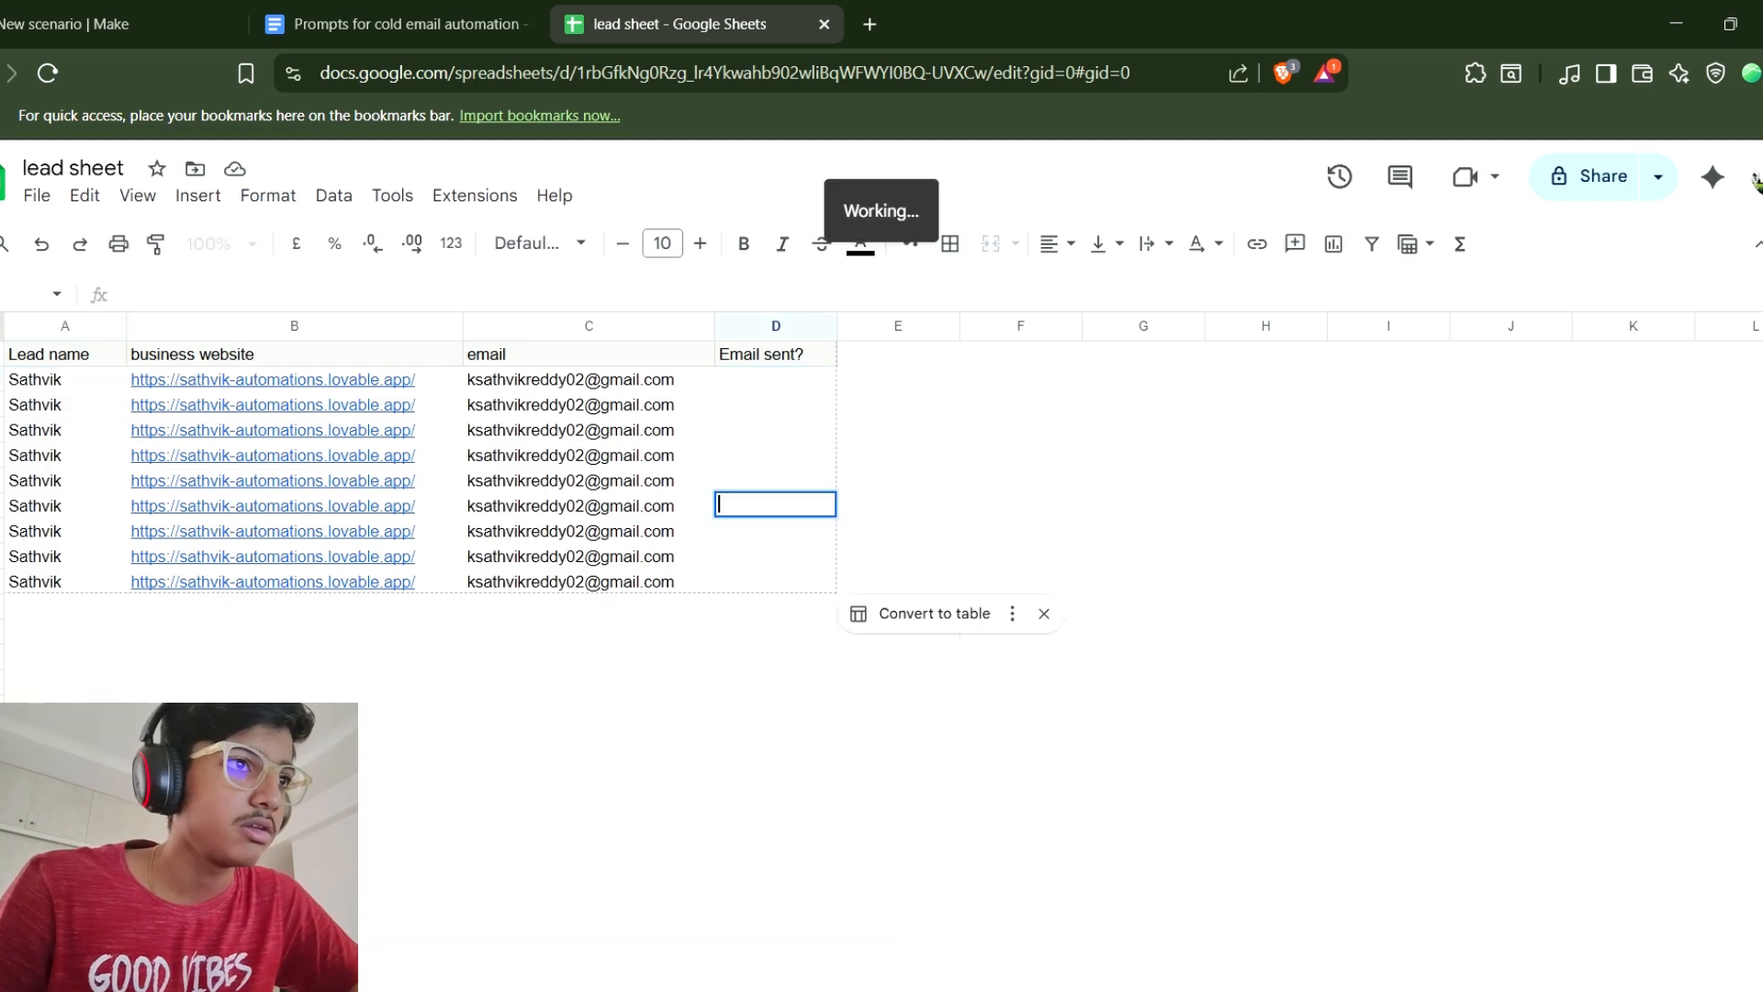
click(775, 531)
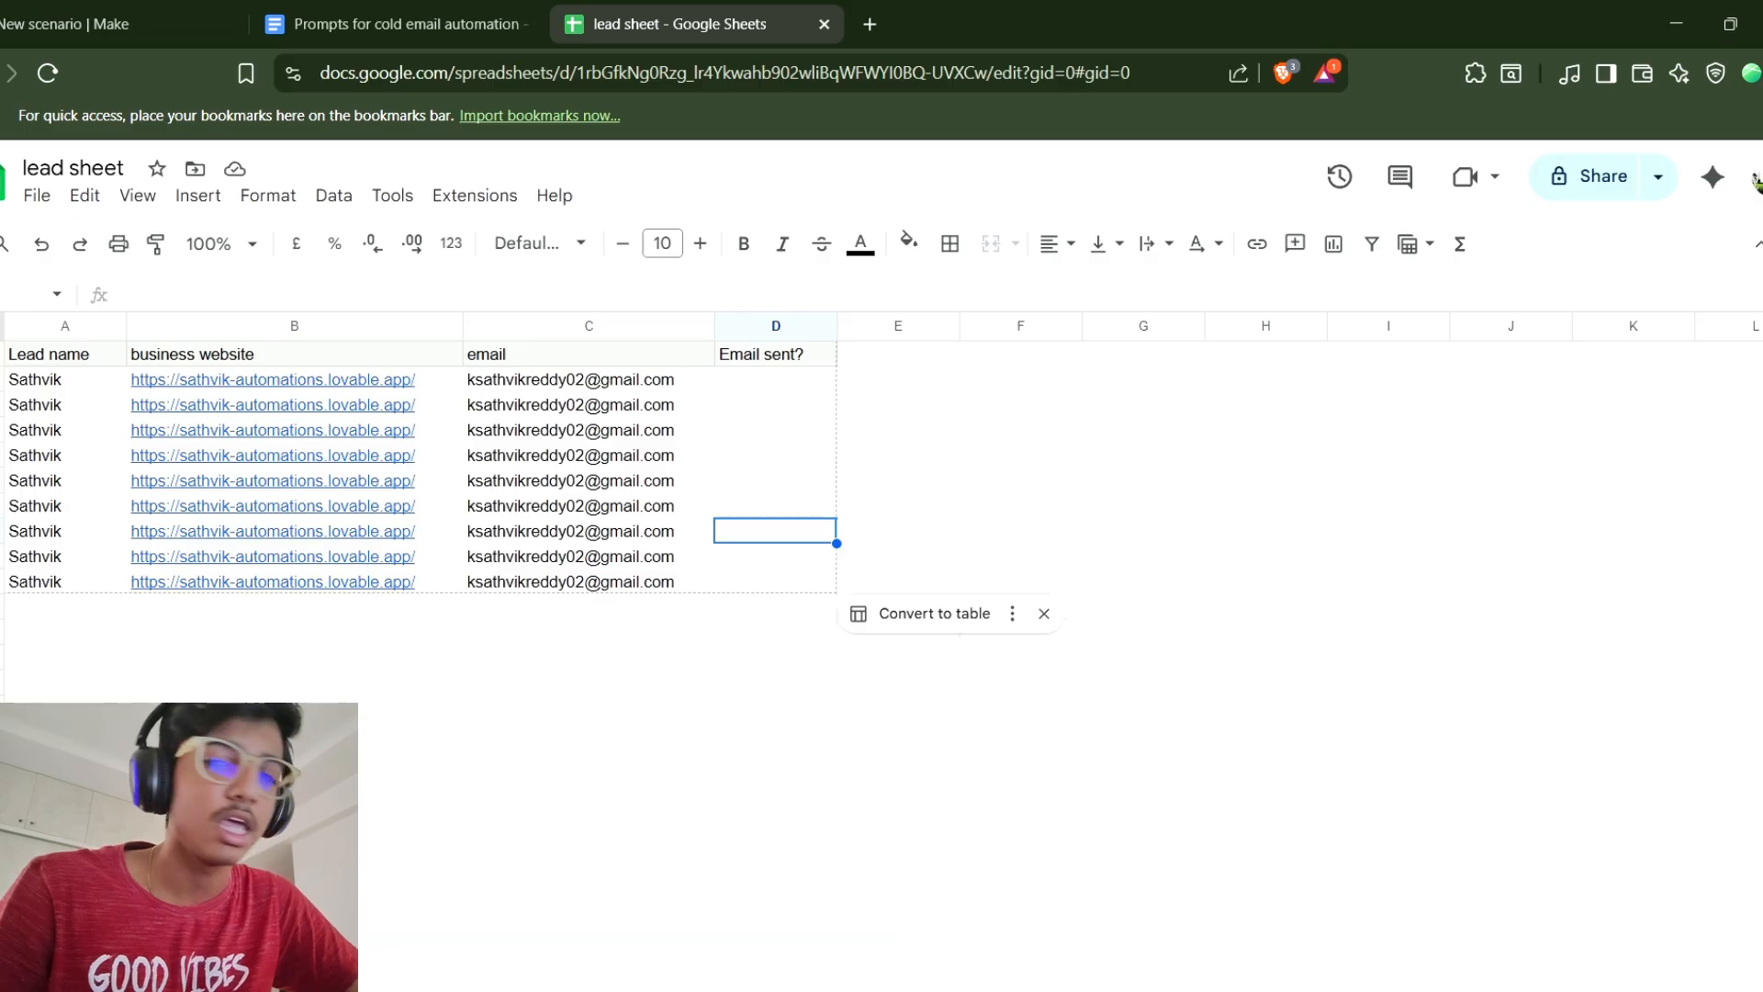
drag(775, 531, 64, 531)
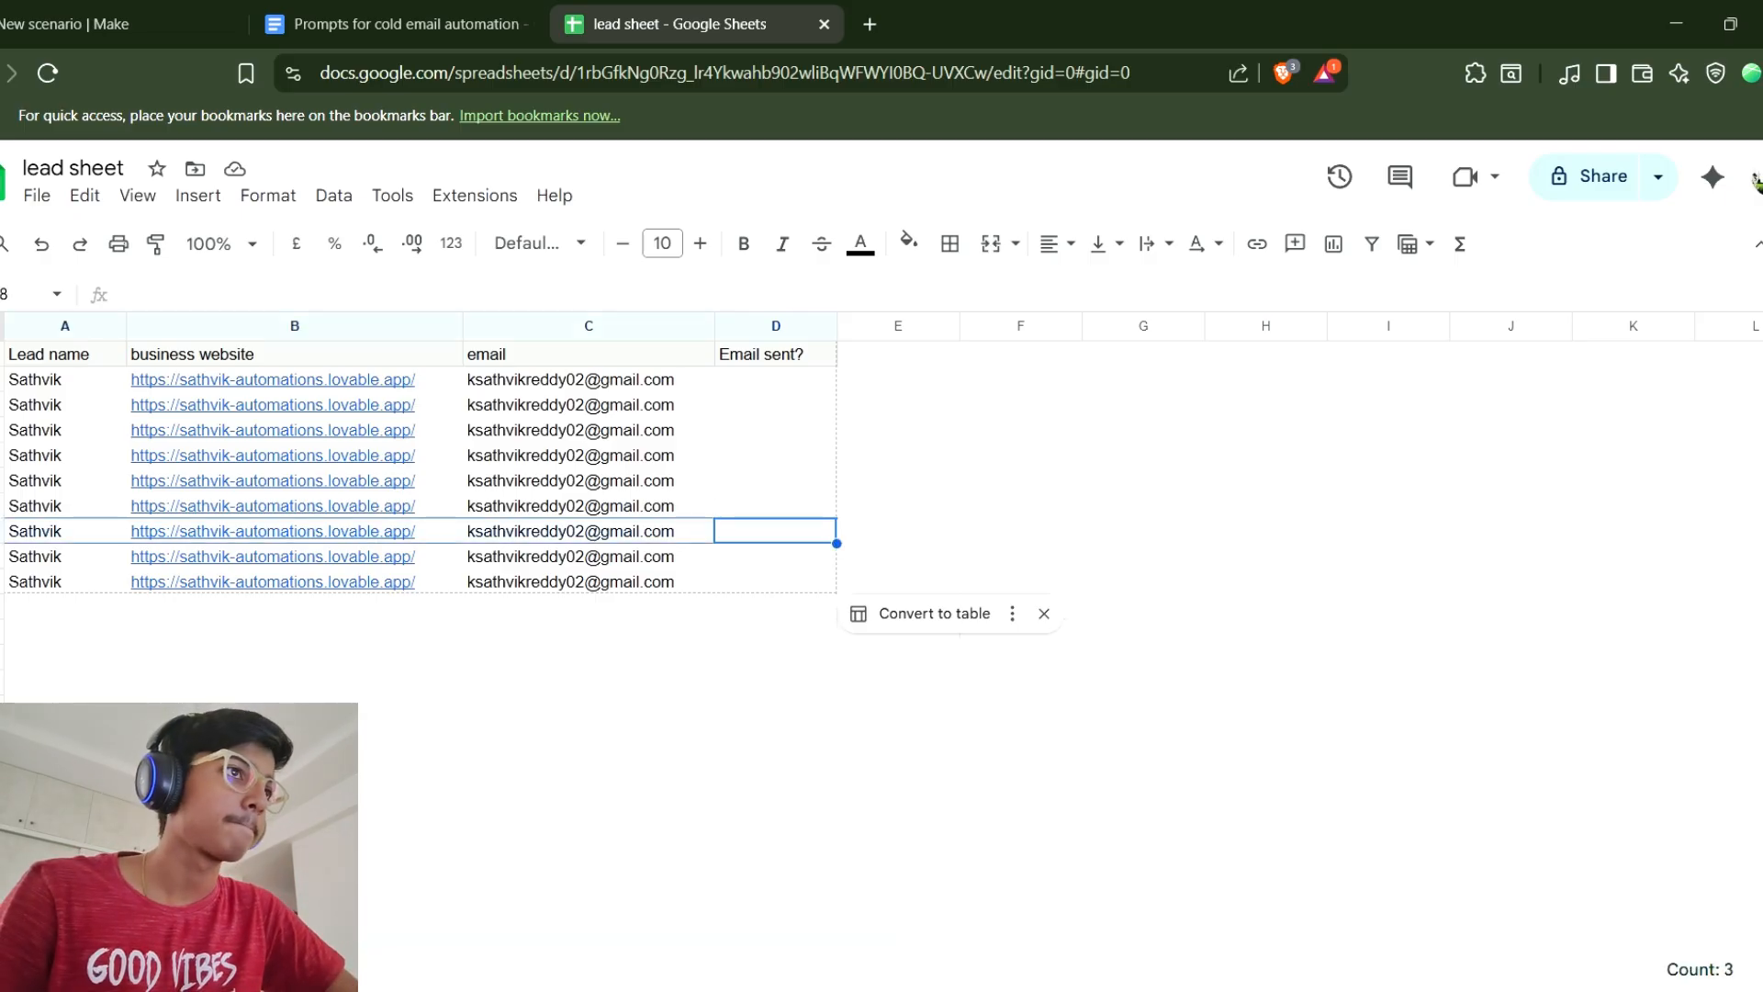
click(1265, 480)
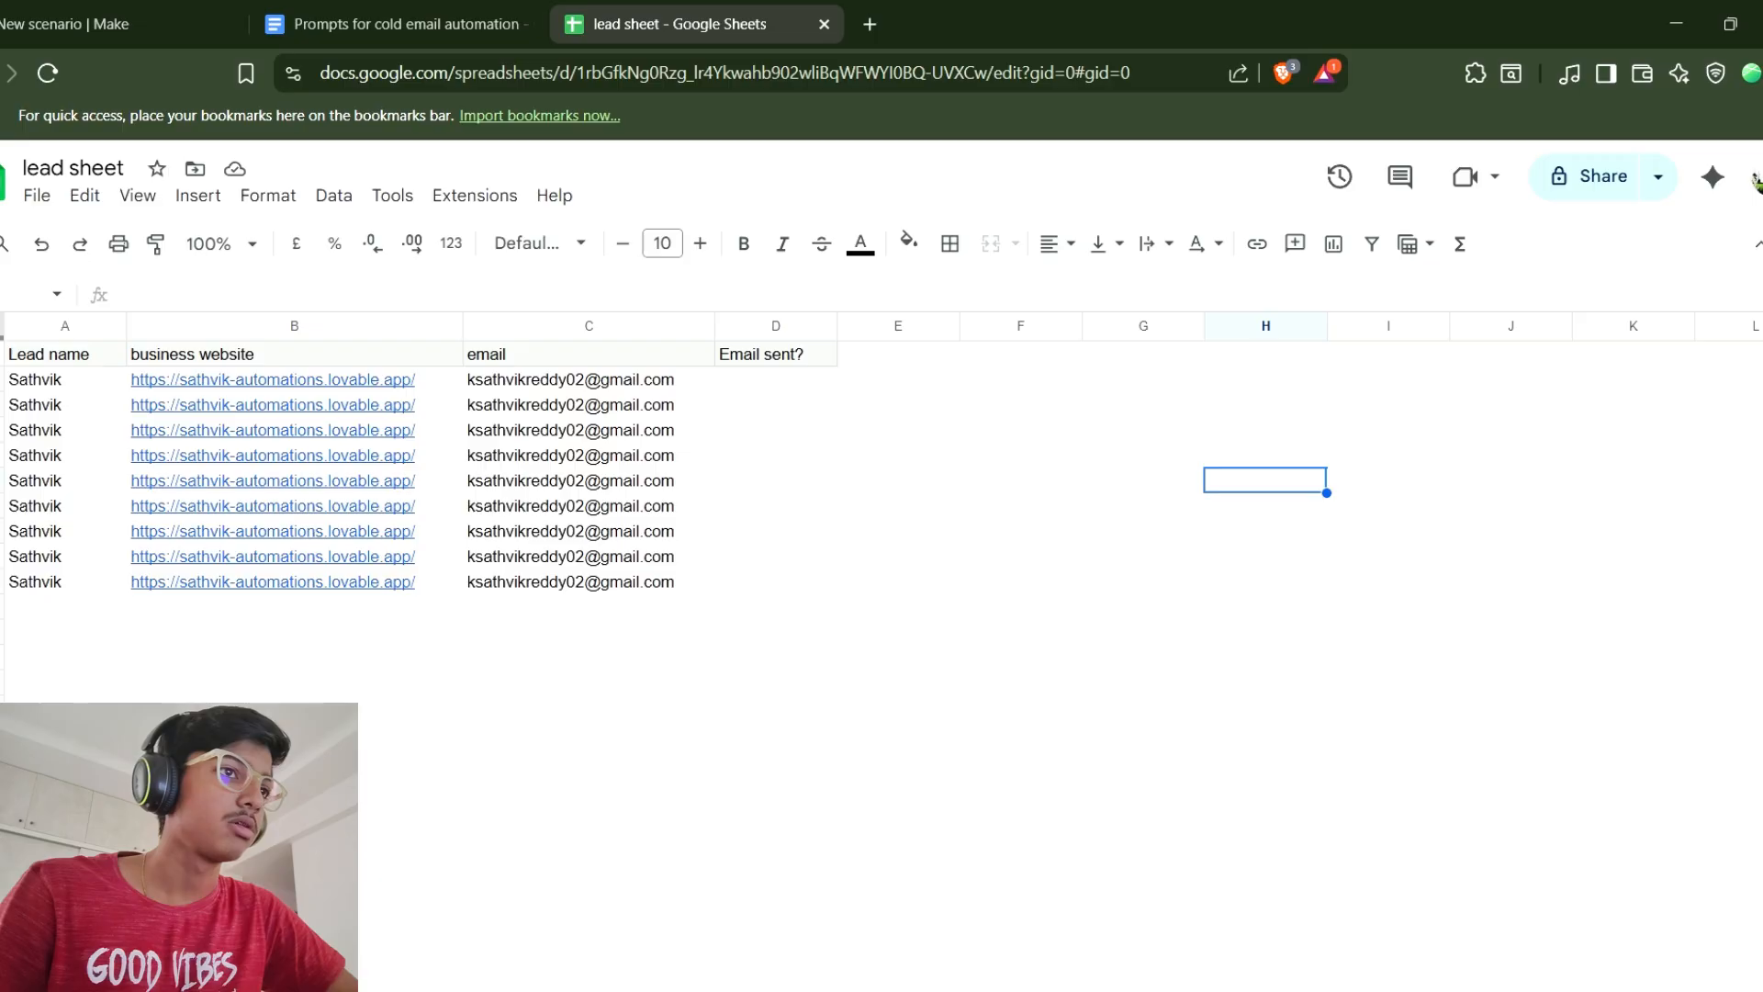
drag(775, 380, 775, 582)
click(1020, 481)
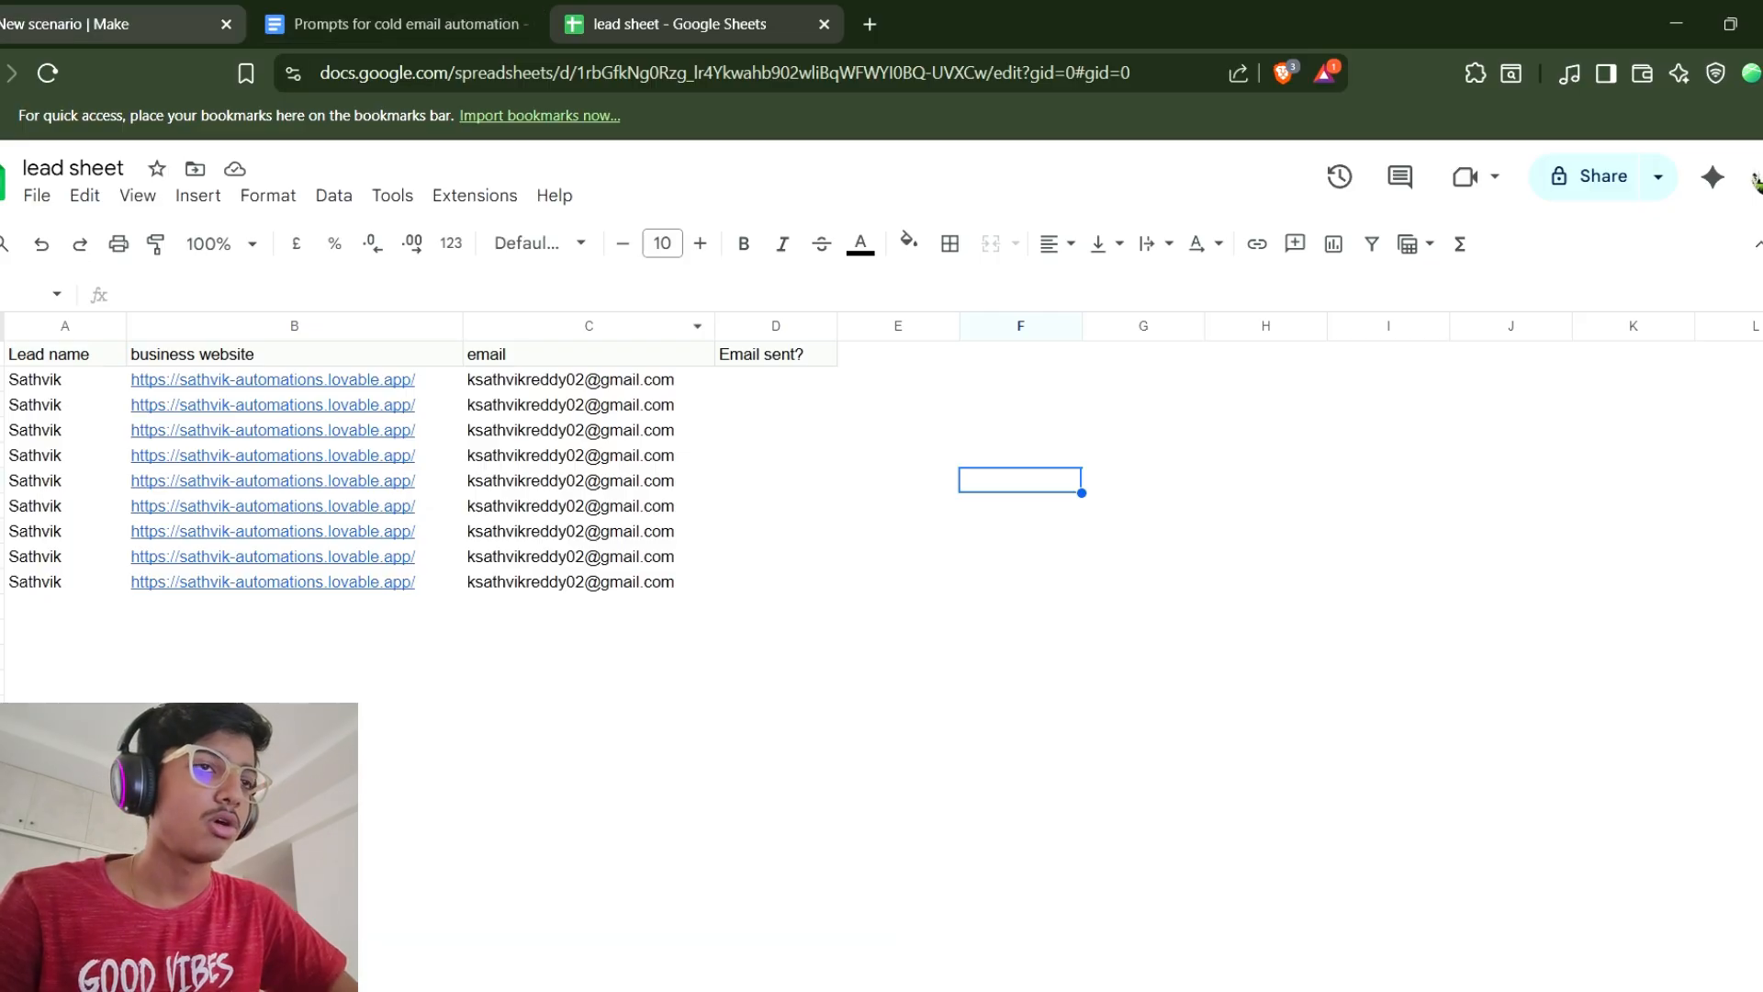
In the Make scenario, add a Google Sheets Watch New Rows trigger module.
click(110, 24)
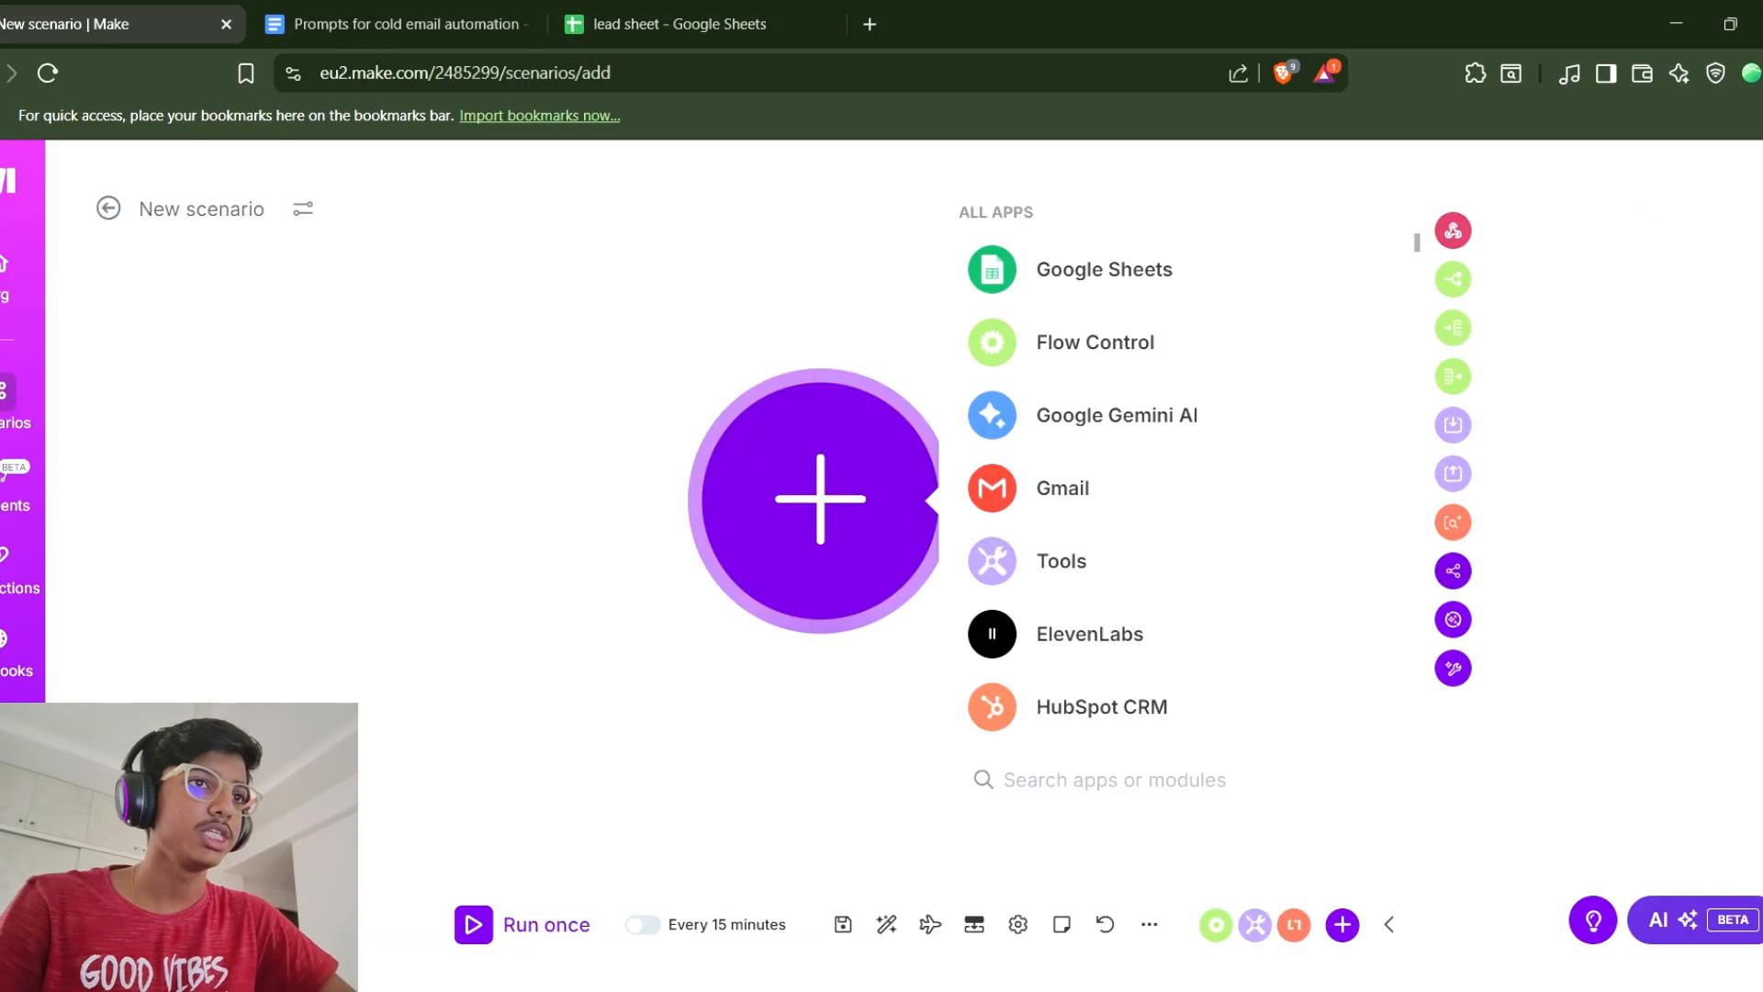
click(1104, 269)
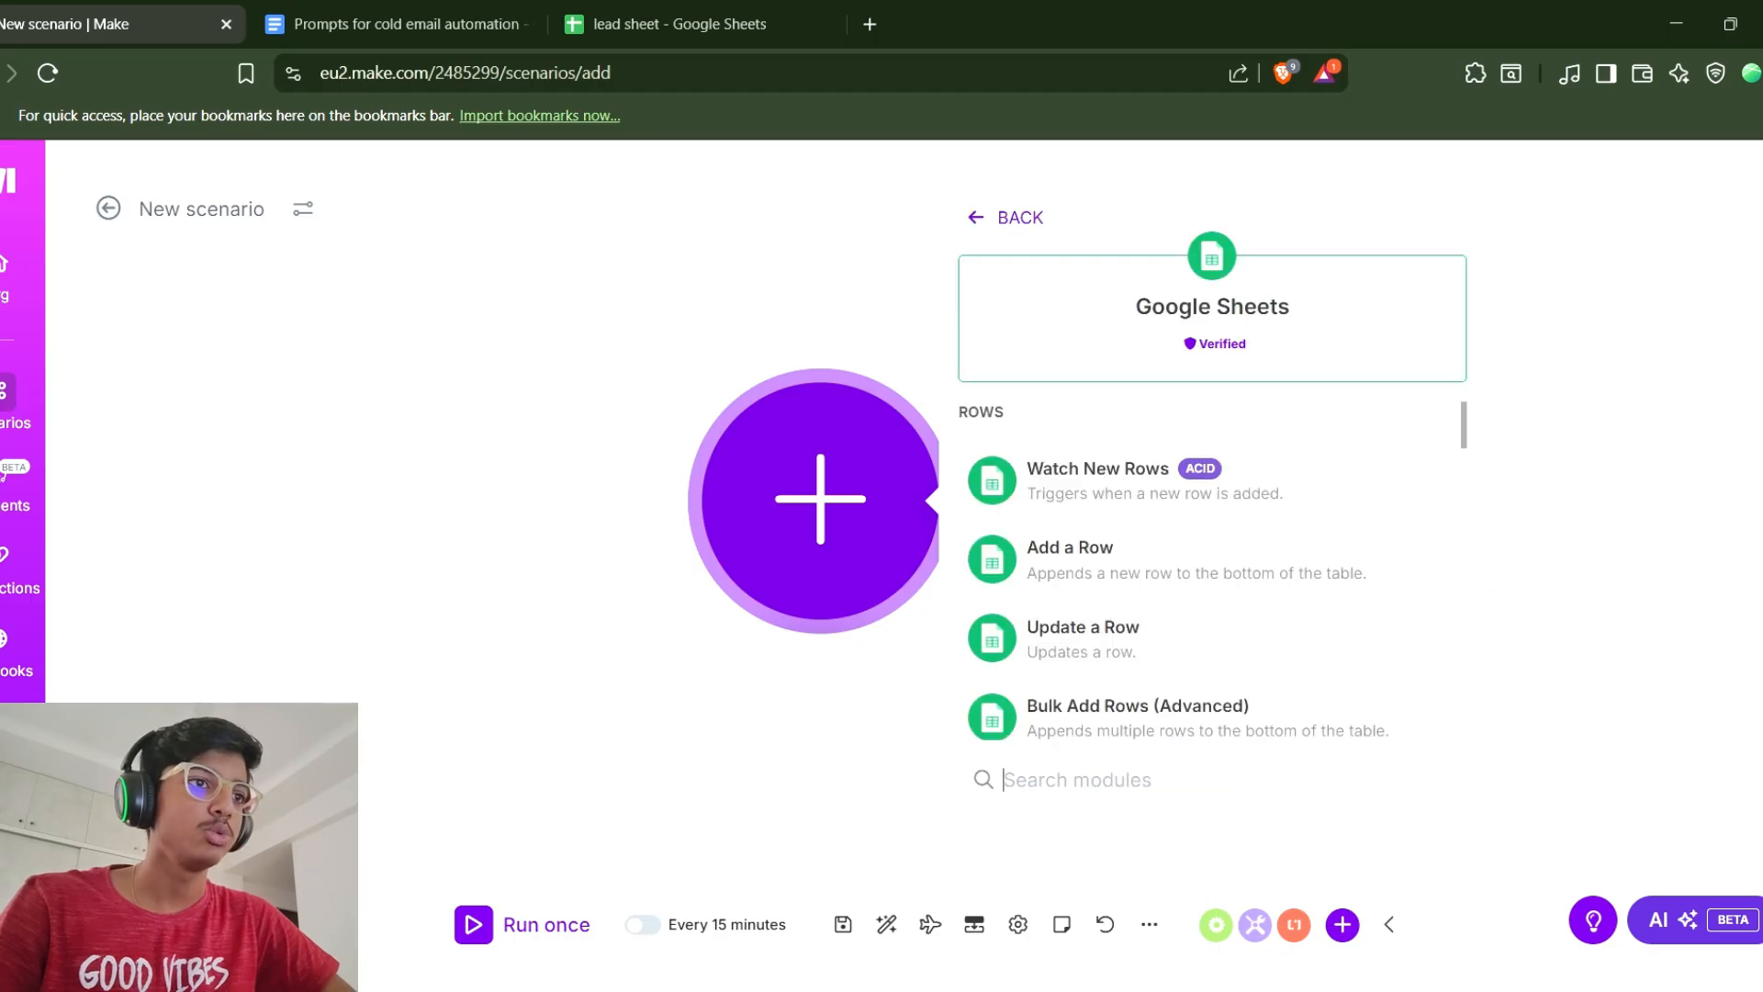
click(1093, 469)
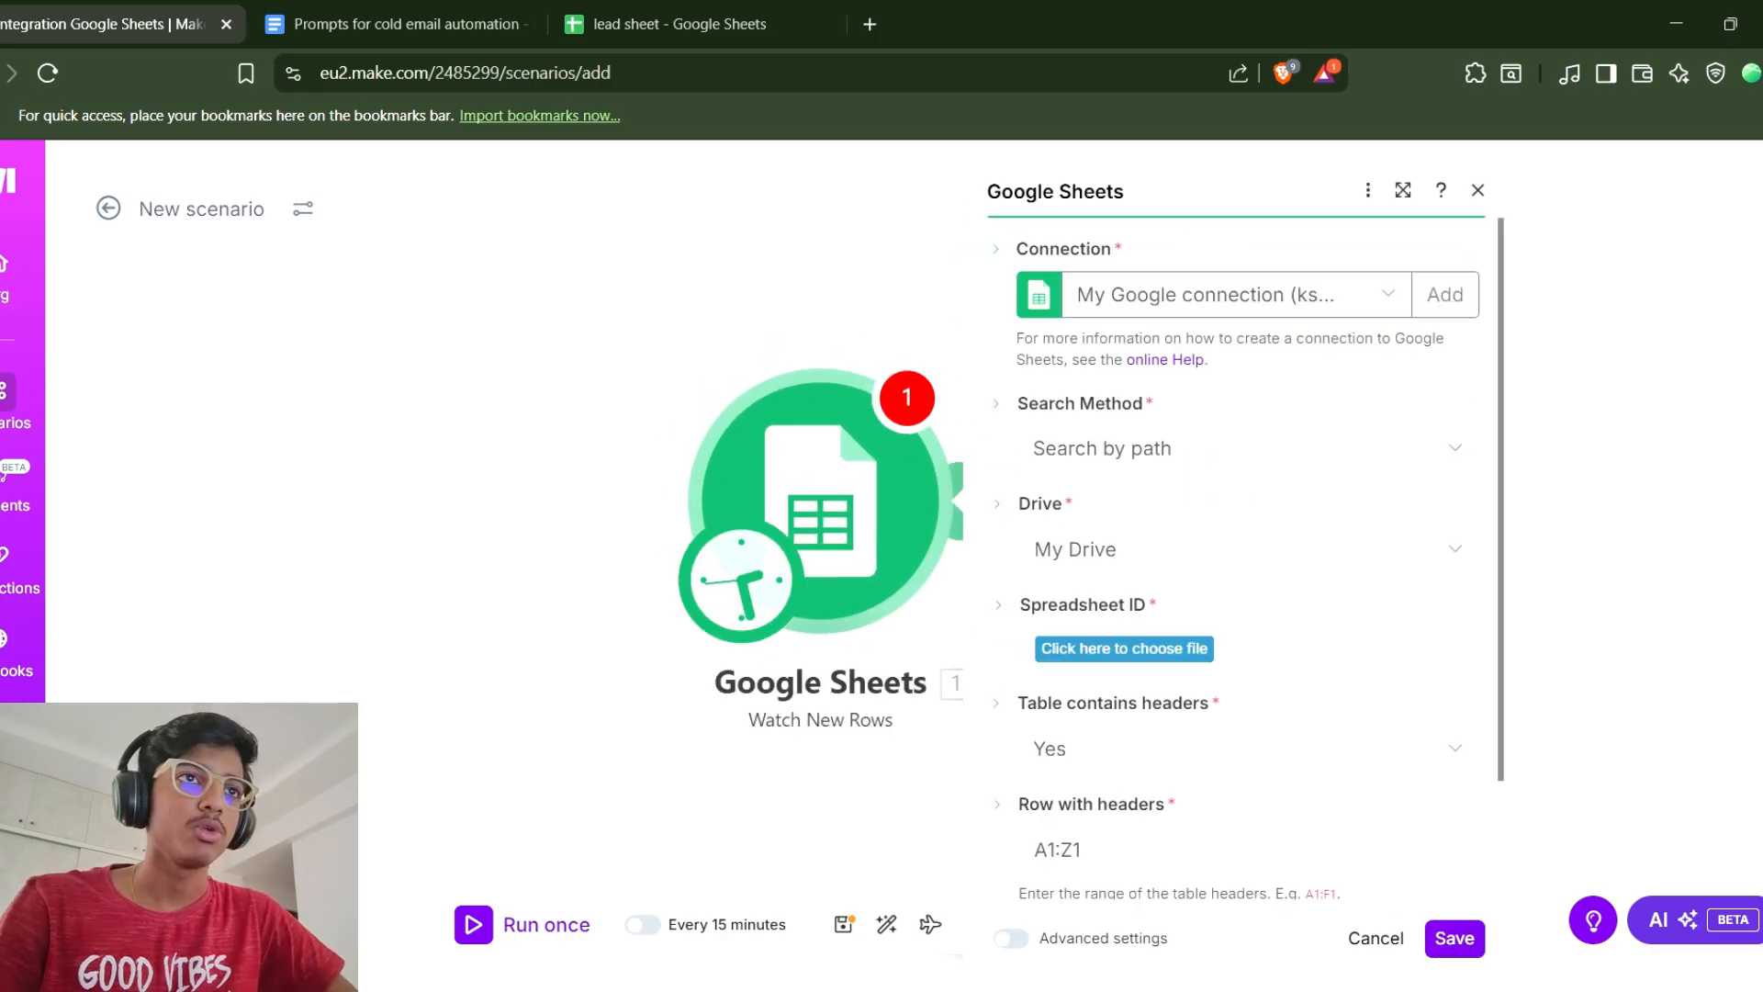
Keep the search method as Search by path and choose the lead sheet spreadsheet as the Spreadsheet ID.
click(1444, 294)
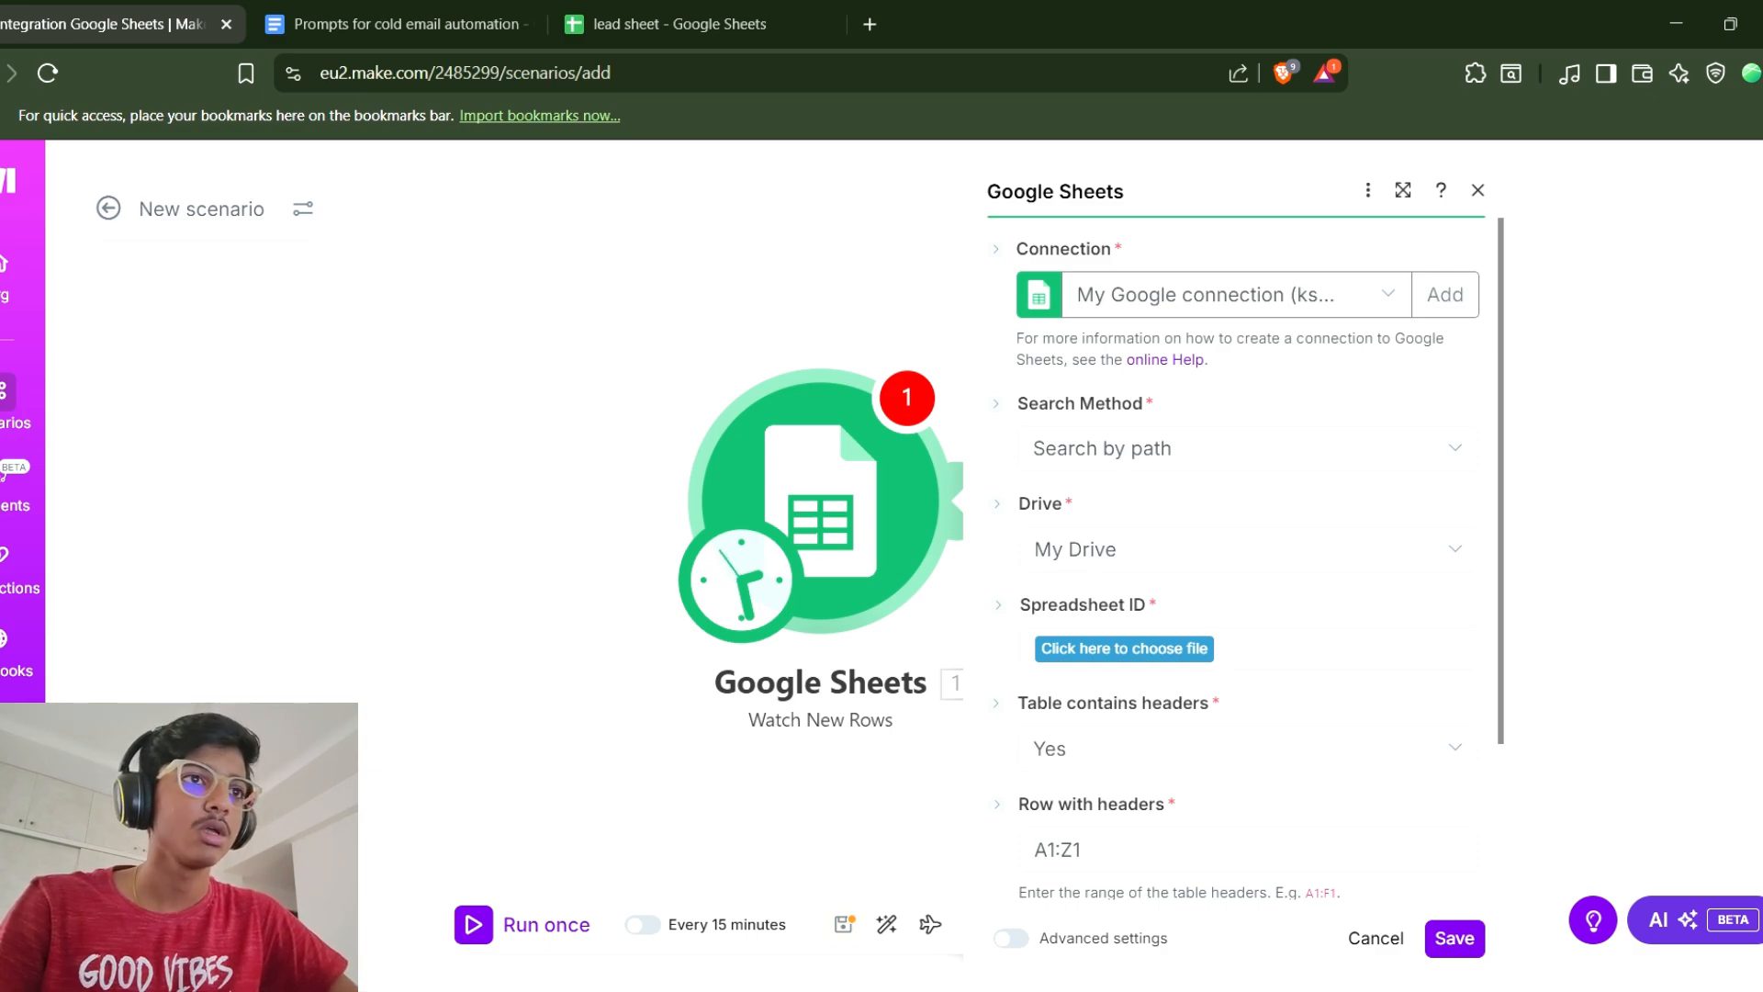
click(1247, 448)
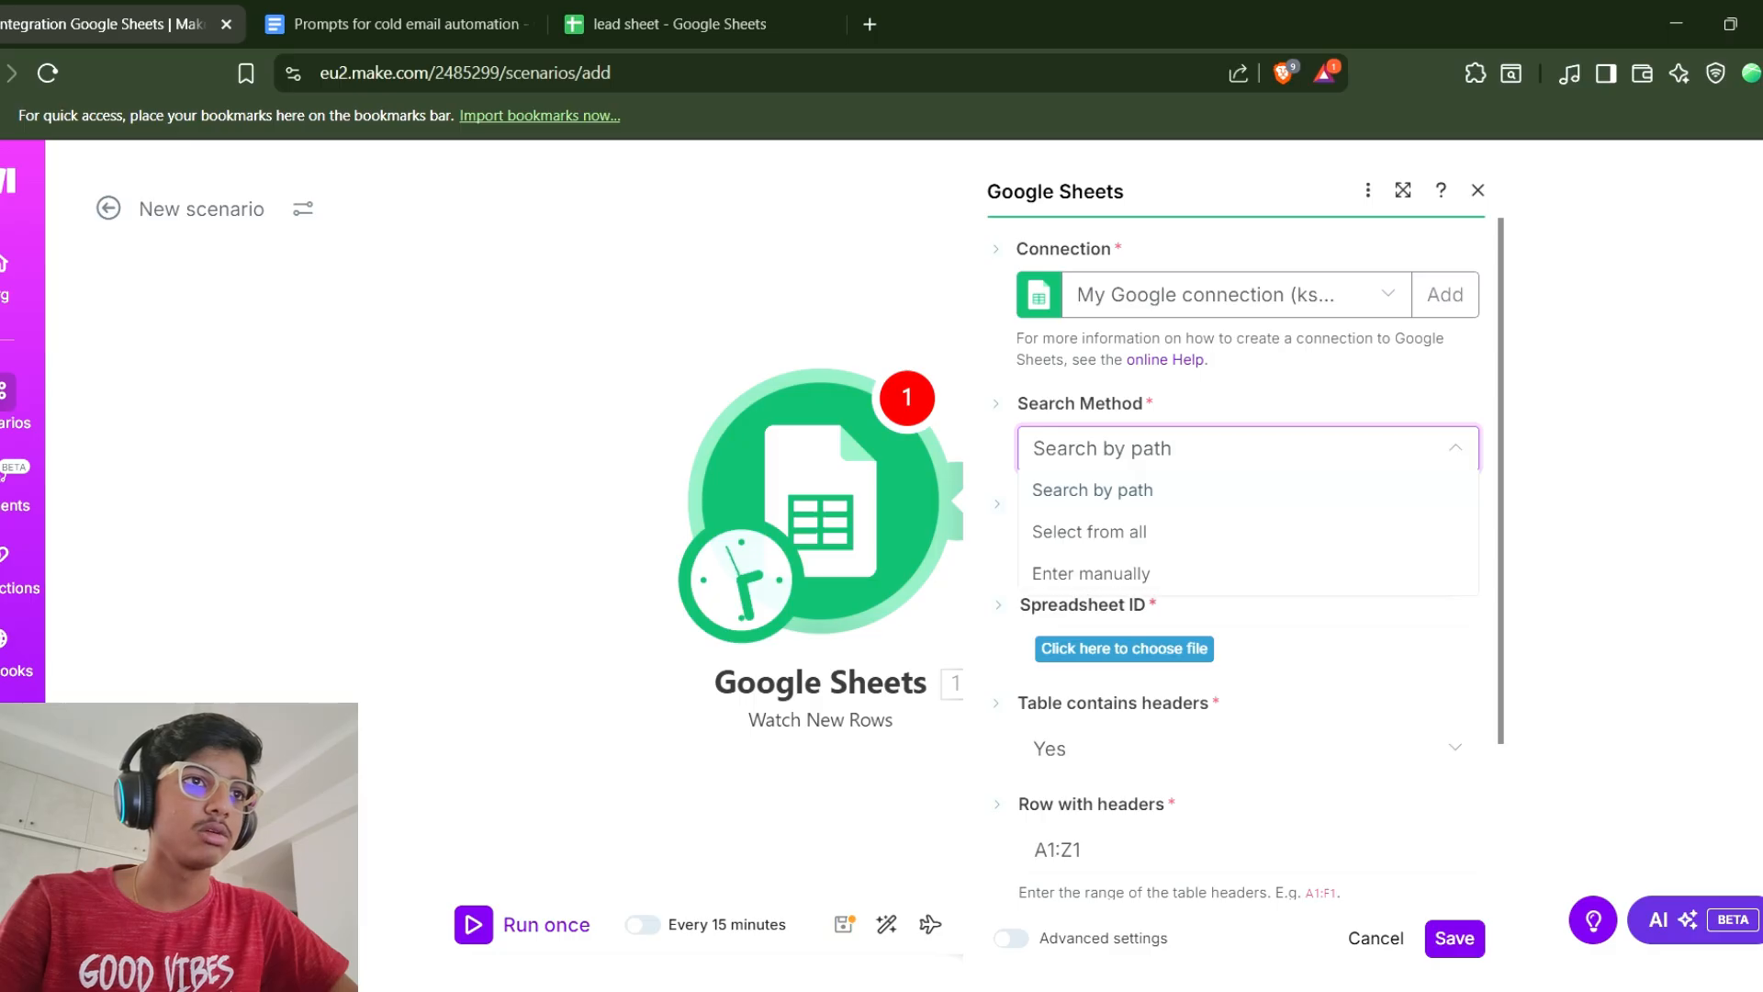
click(1093, 489)
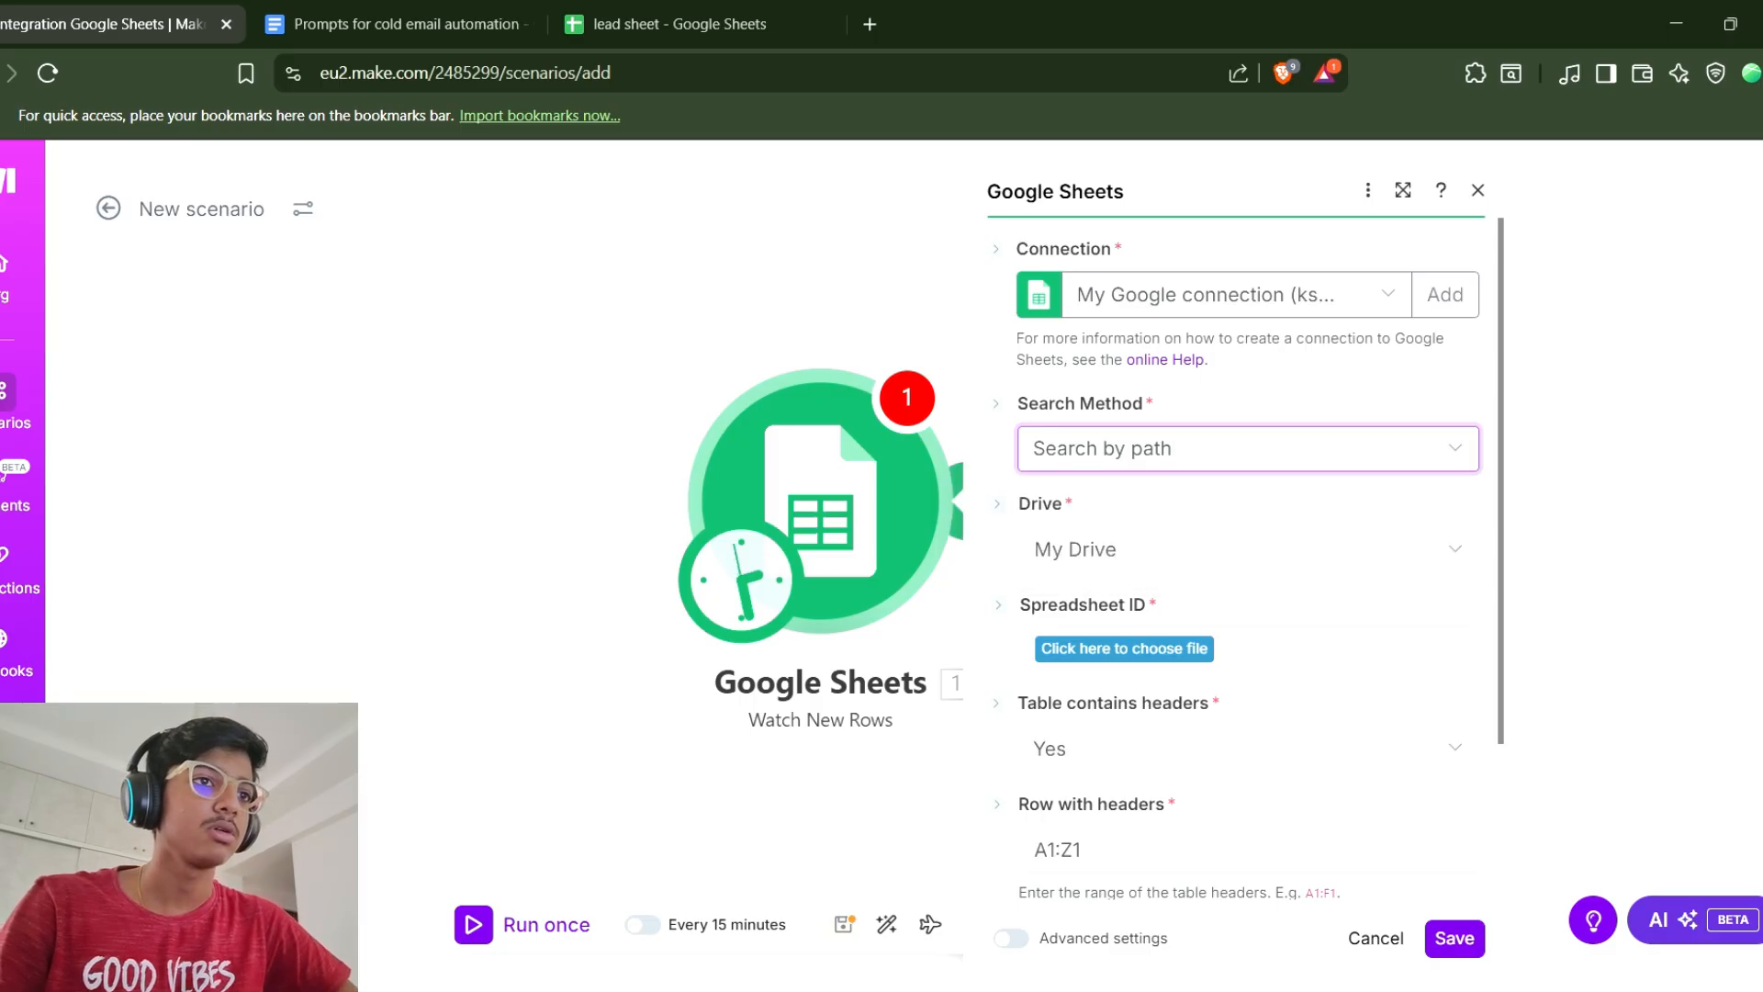
click(1124, 648)
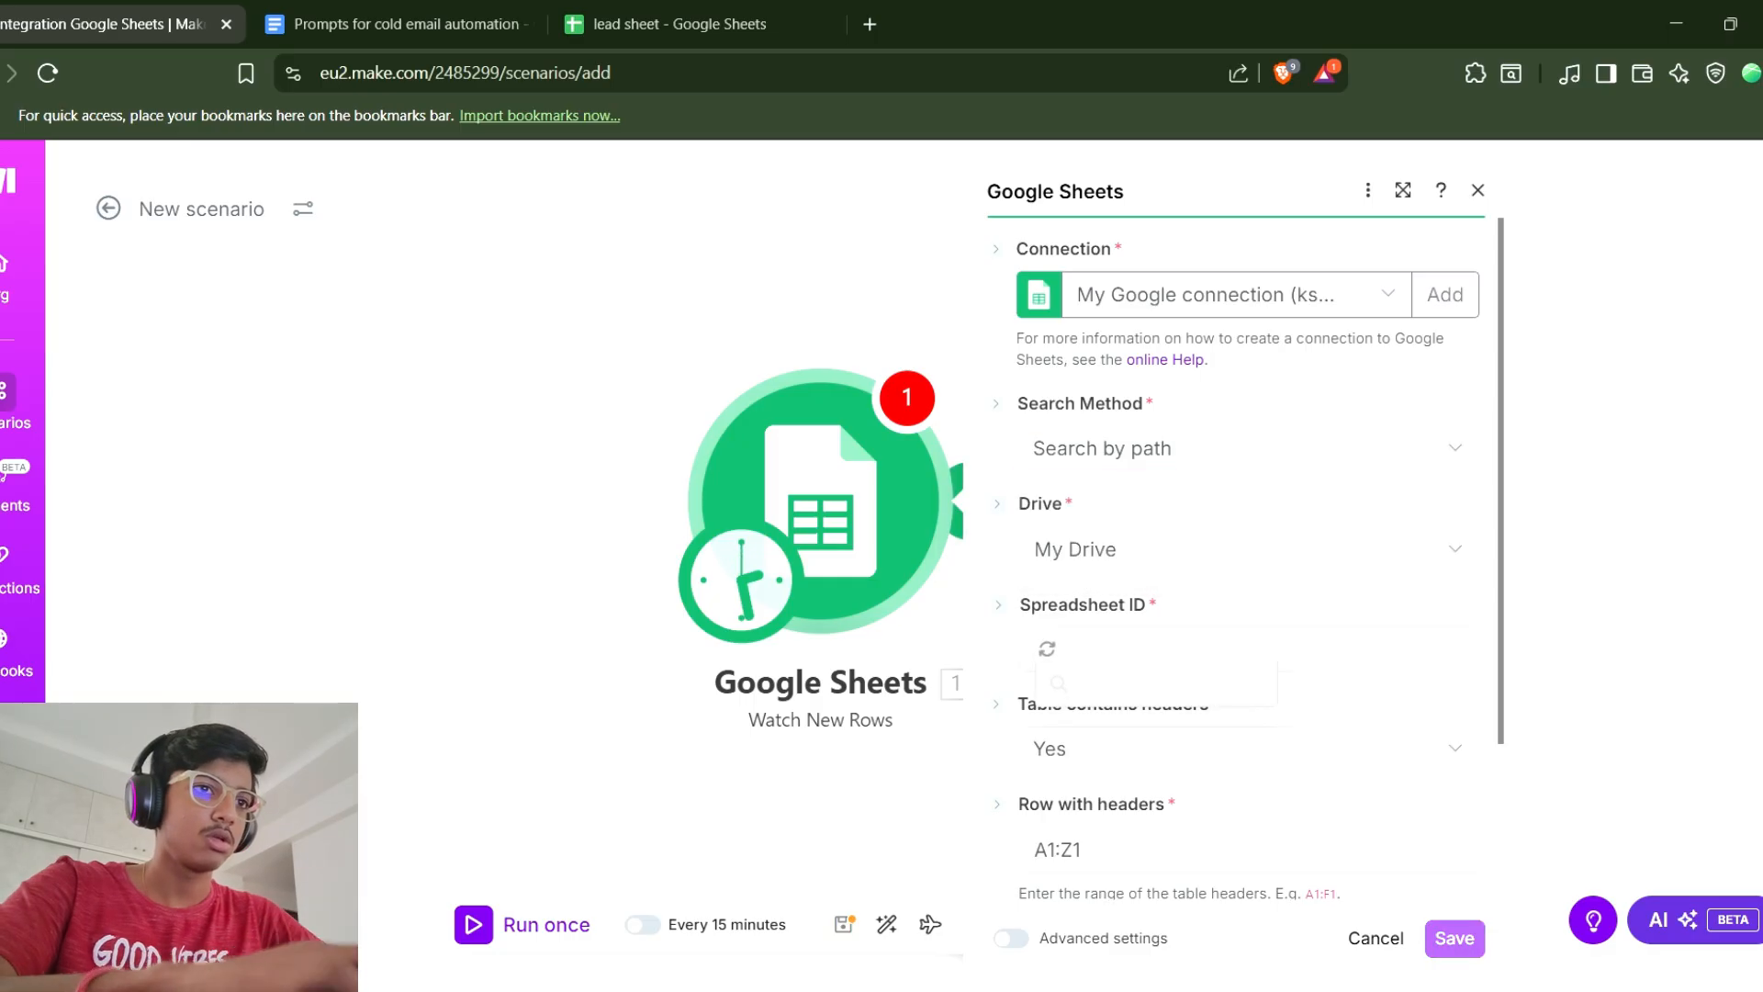
scroll(1213, 588, down, 1)
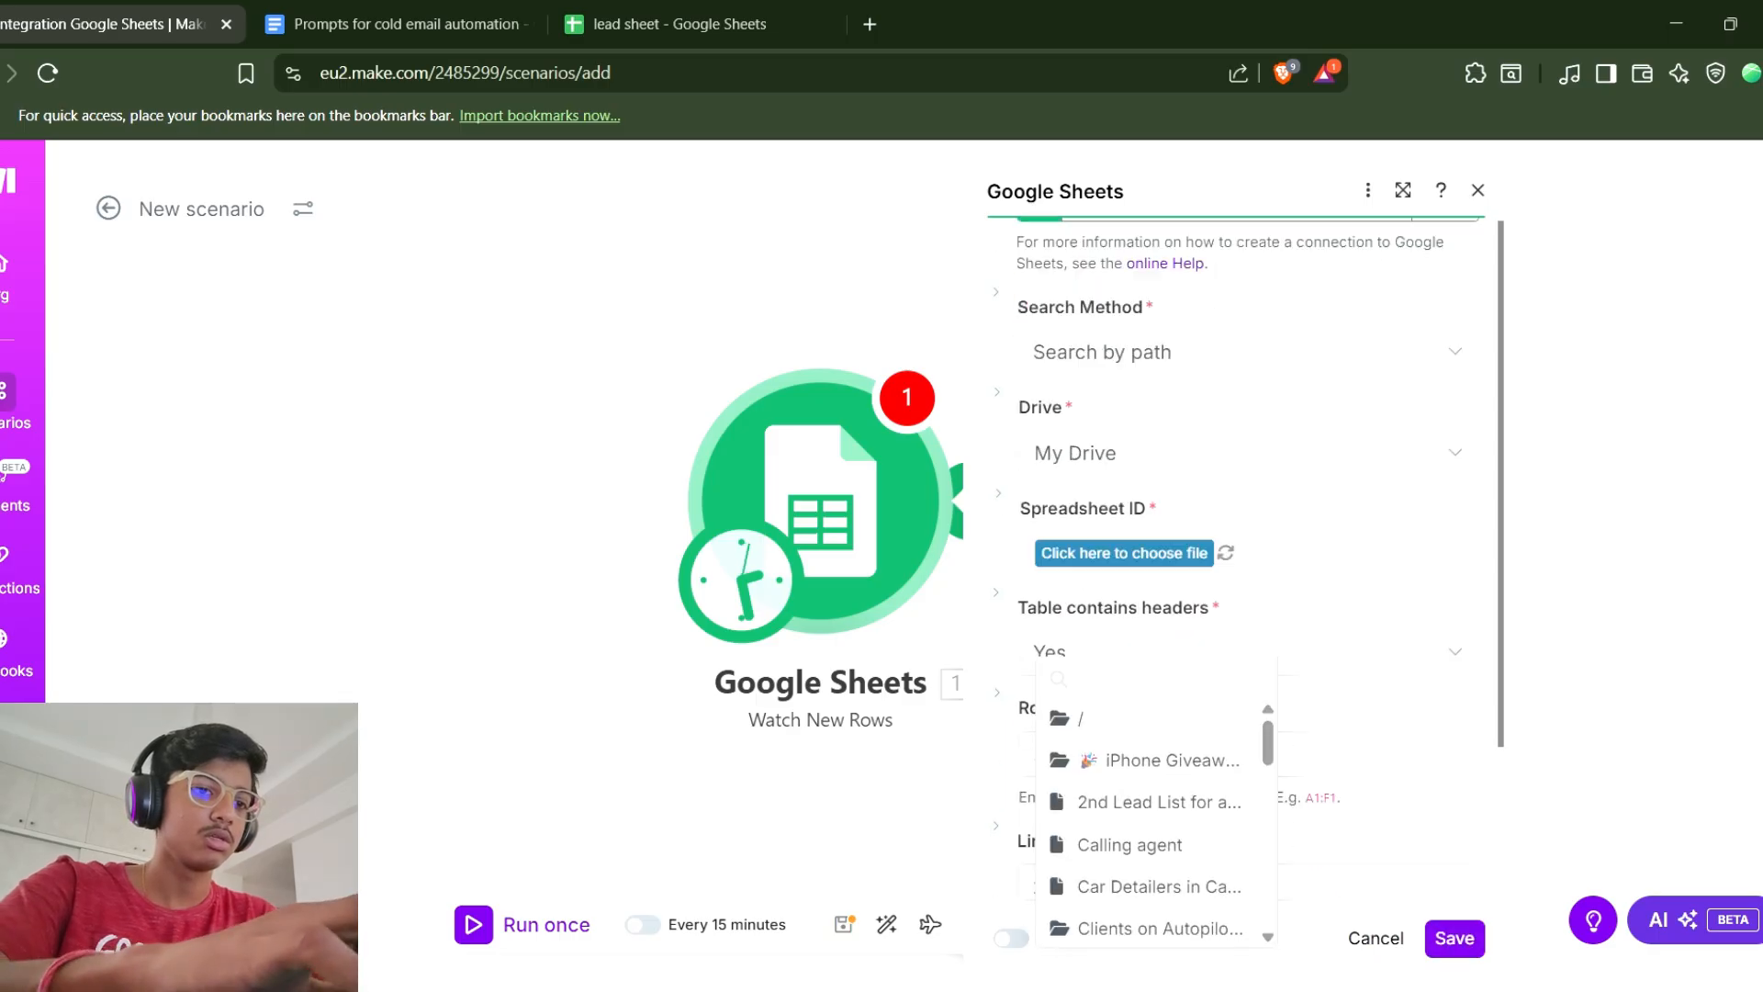
scroll(1239, 551, down, 1)
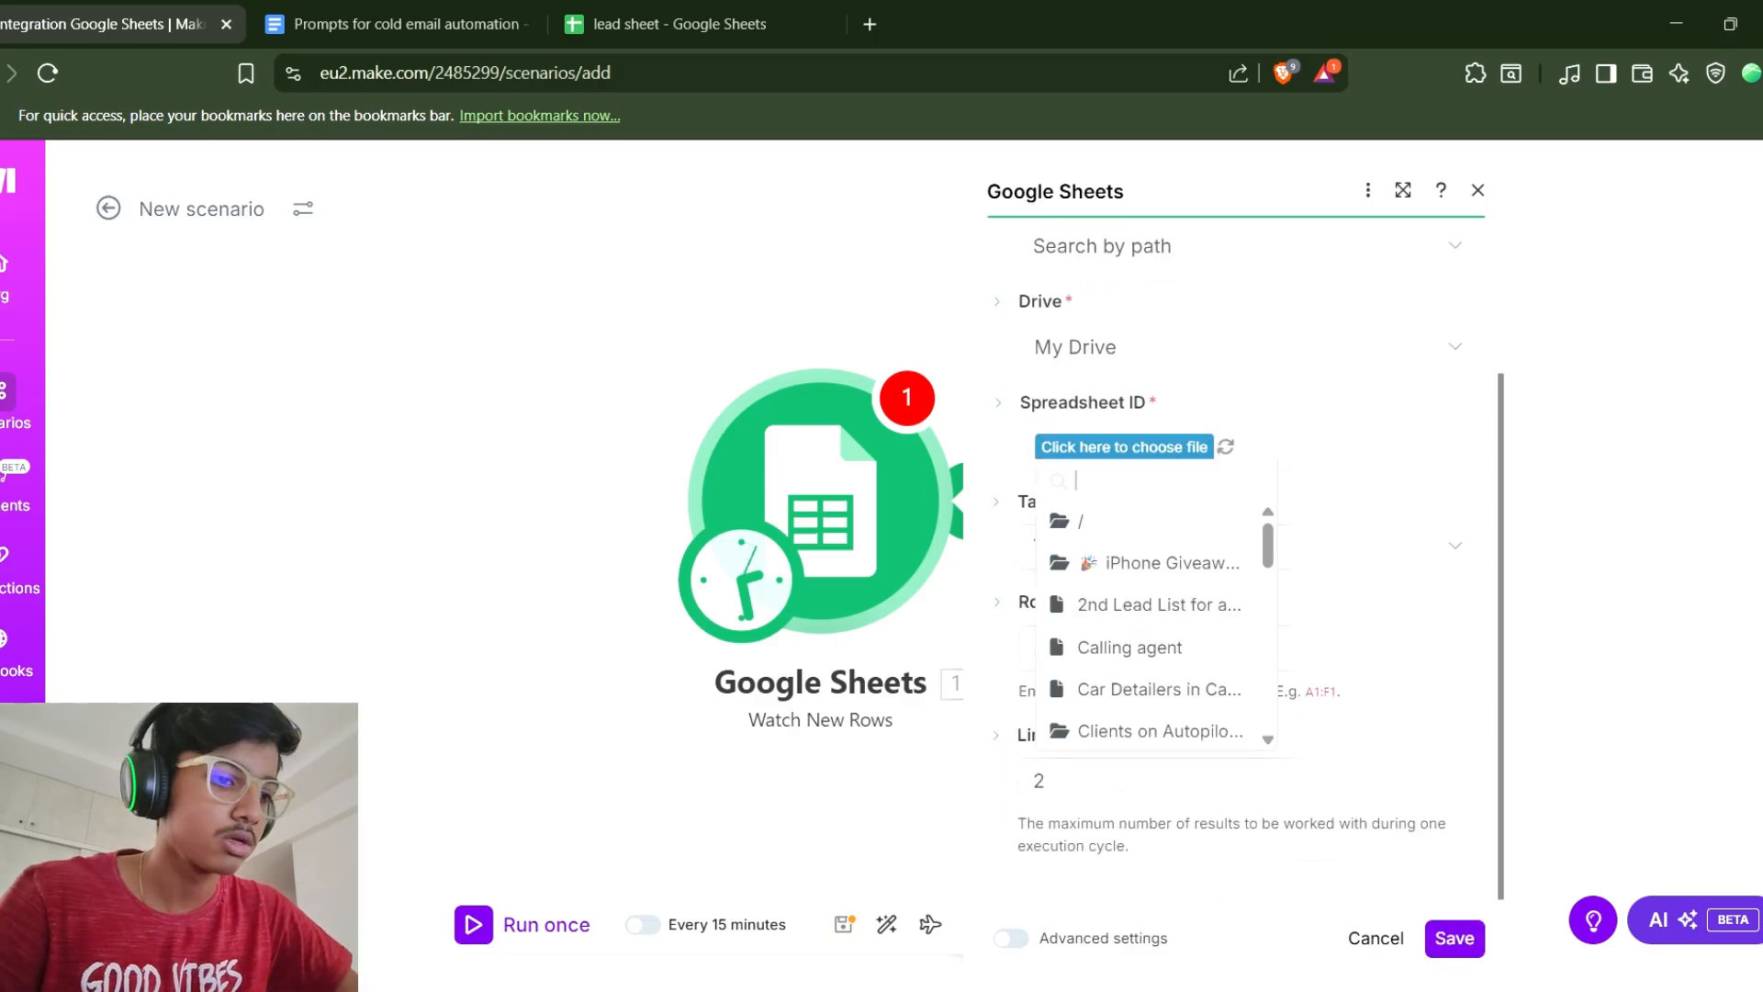
text(lead shee)
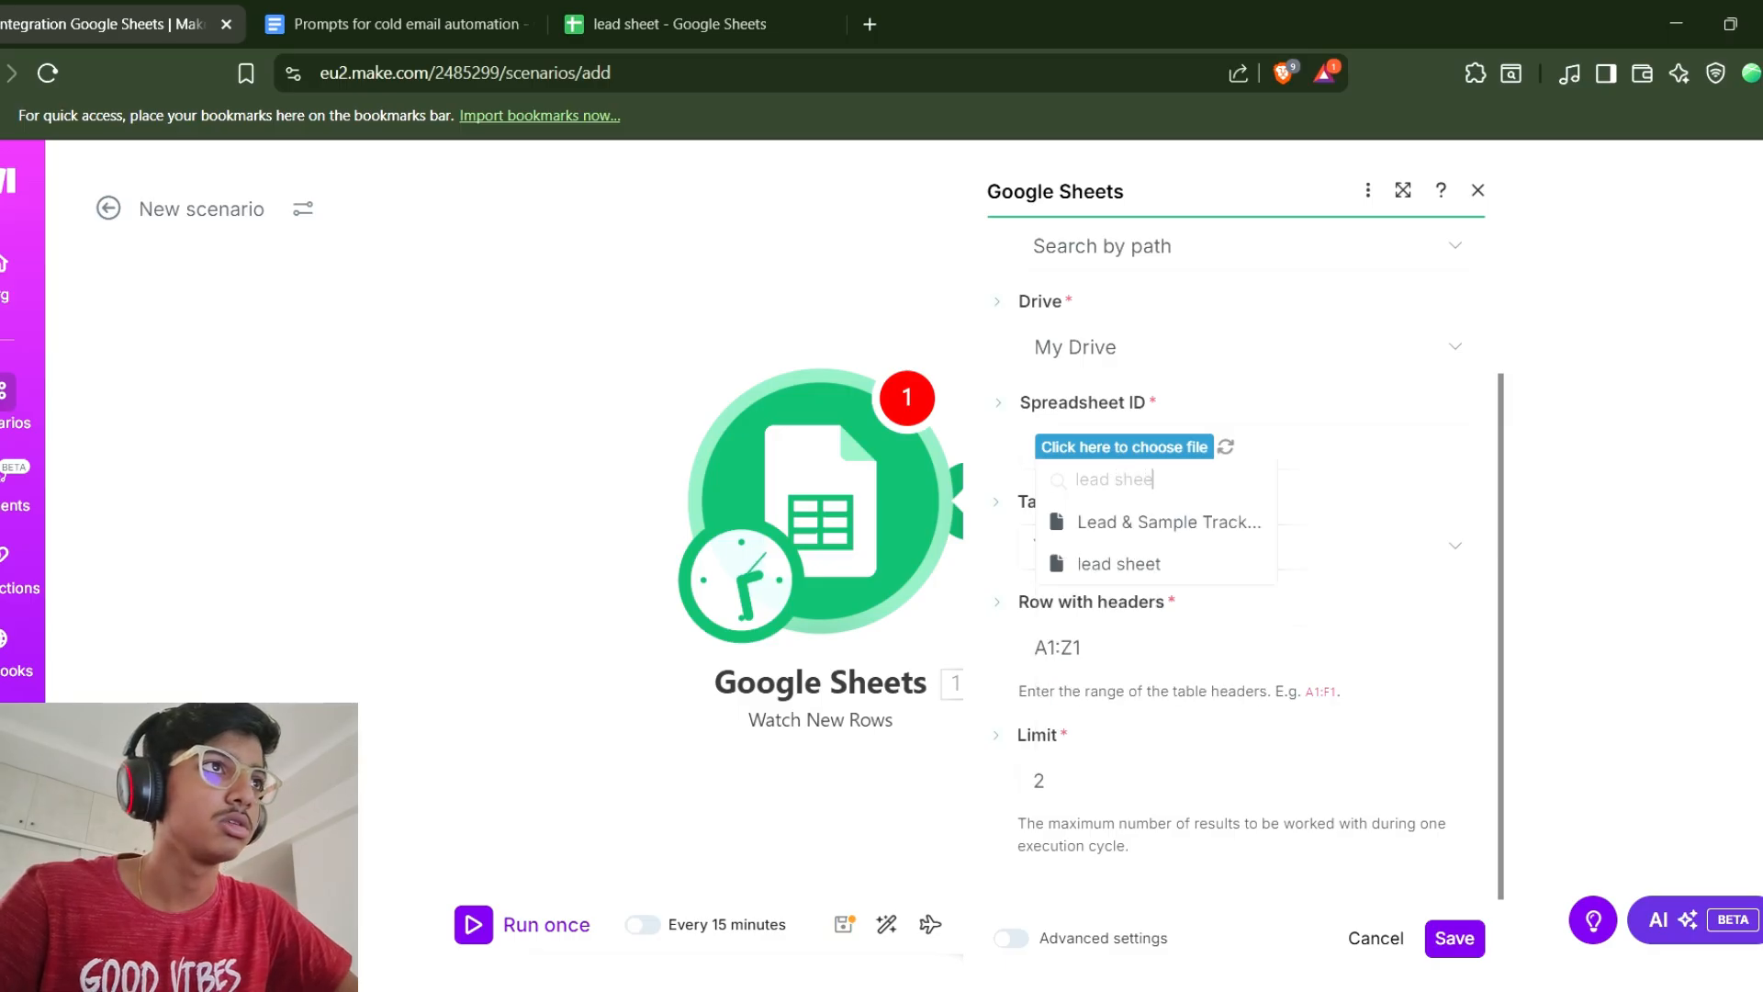
click(1119, 564)
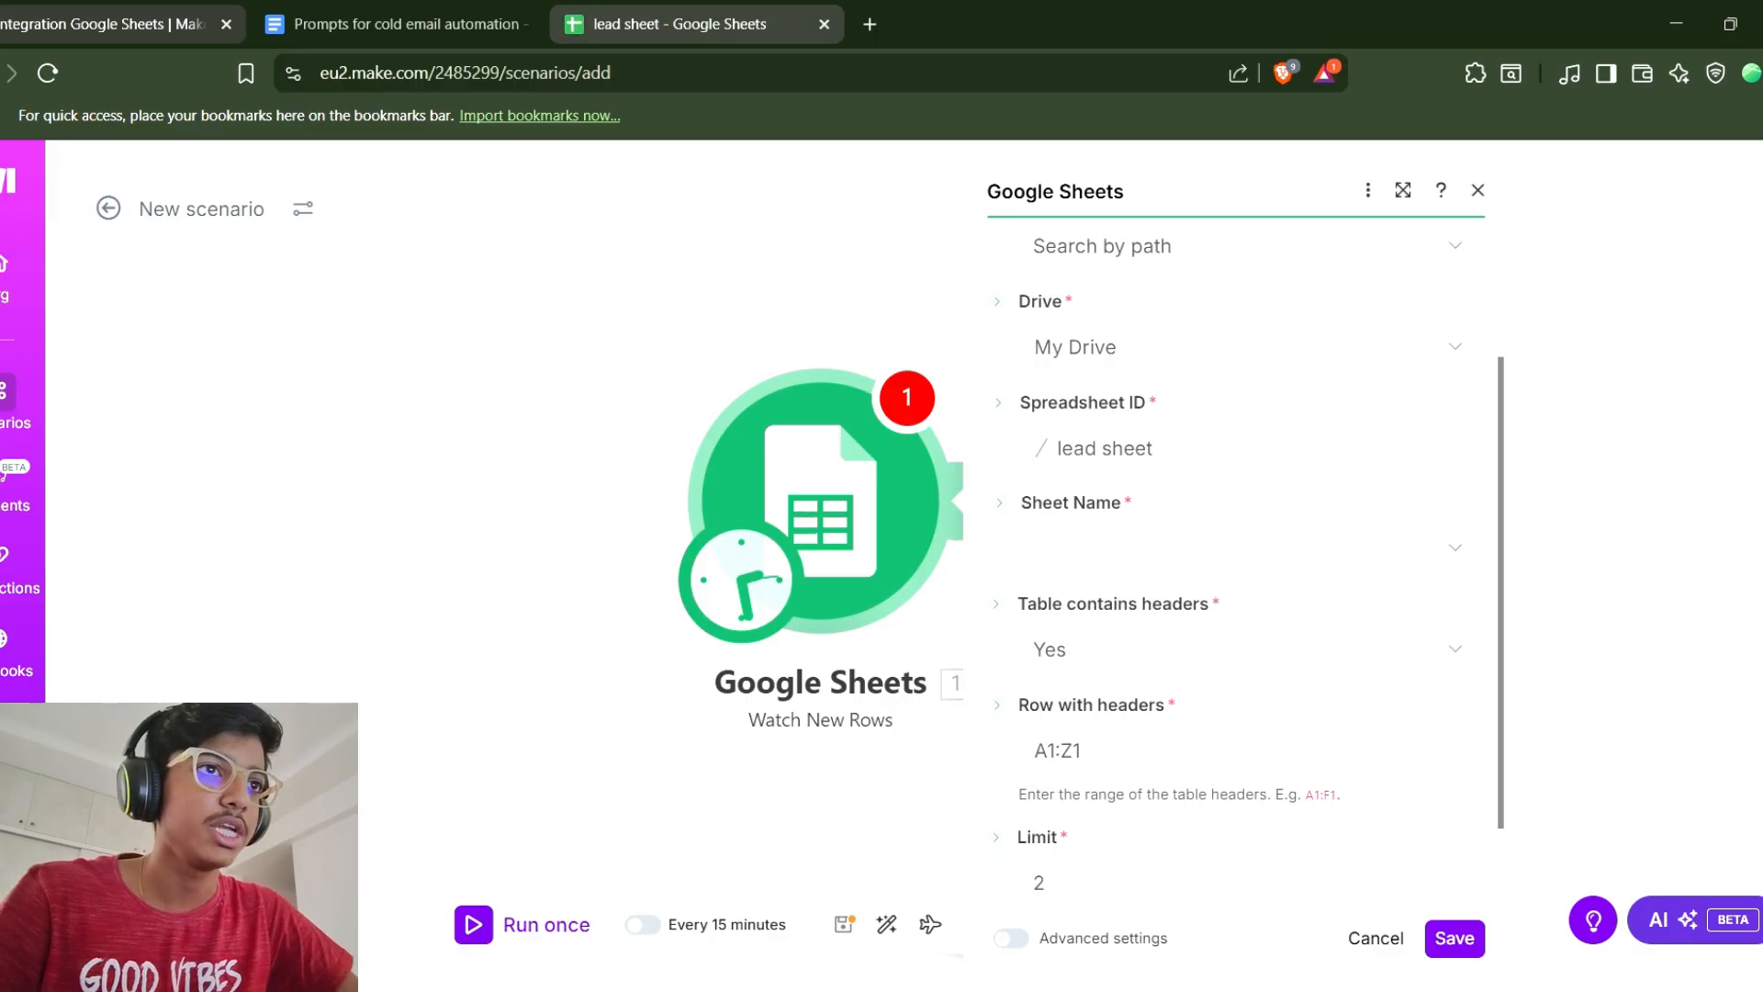
Select Sheet1 as the trigger's sheet name.
scroll(1080, 441, down, 1)
scroll(1079, 441, down, 1)
click(1249, 447)
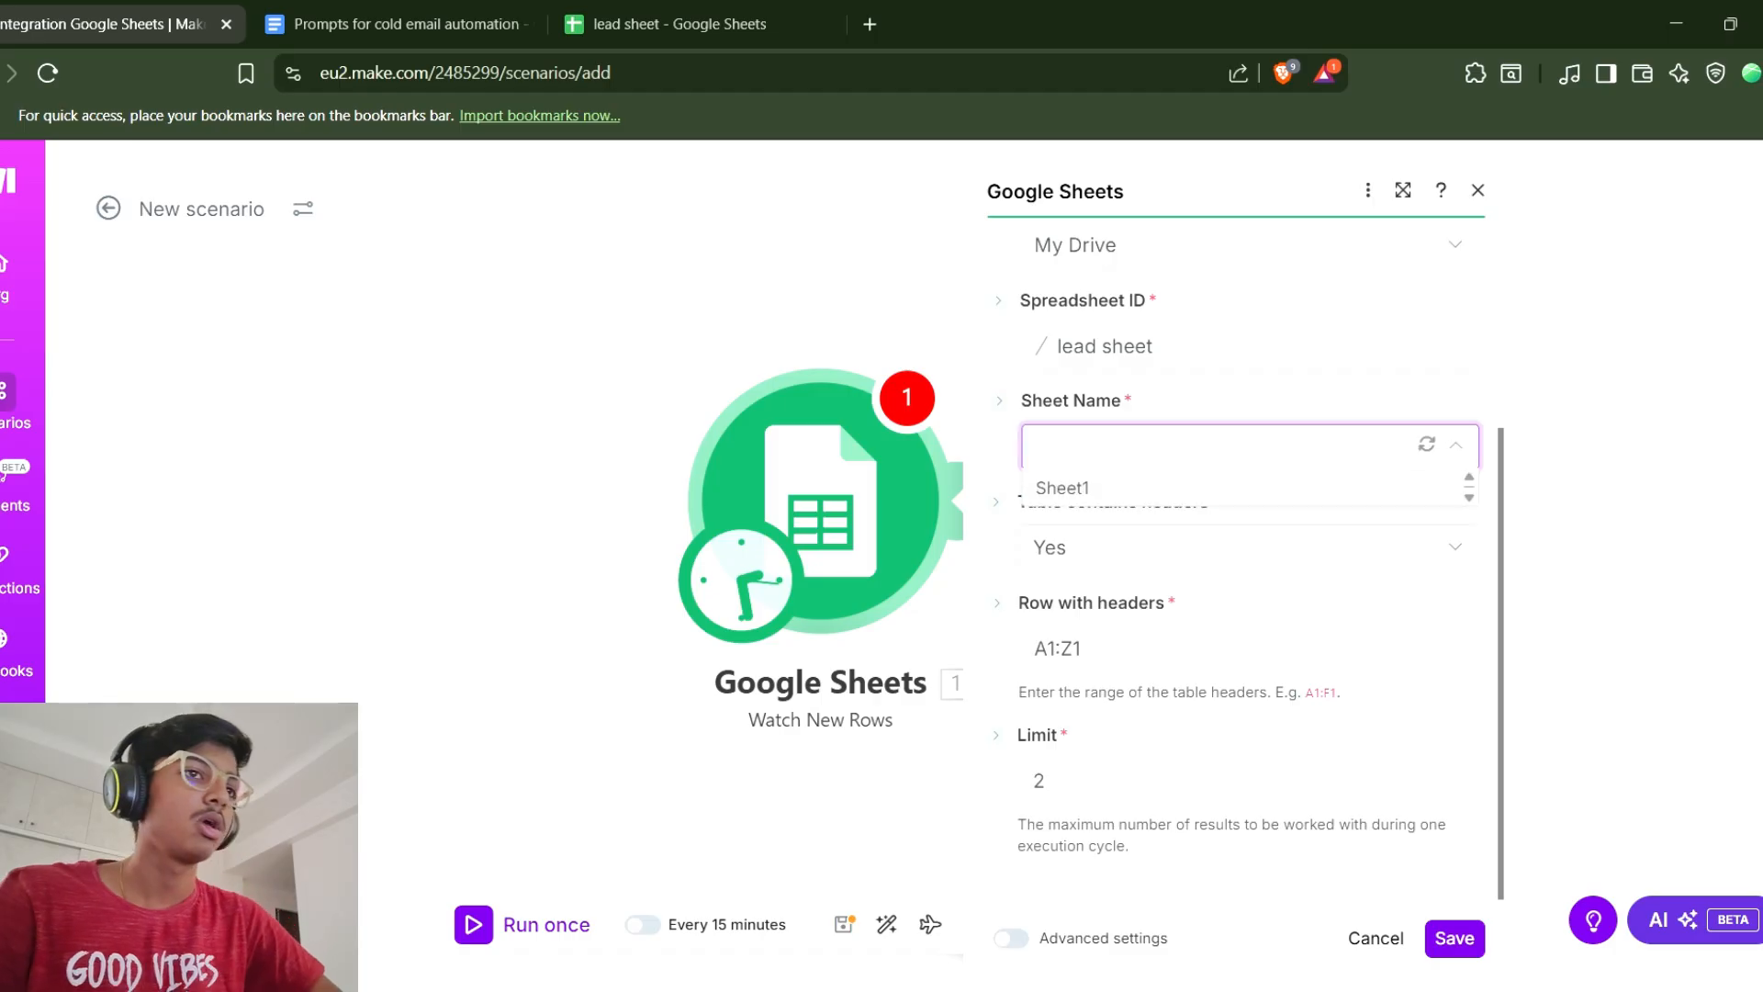
click(1065, 484)
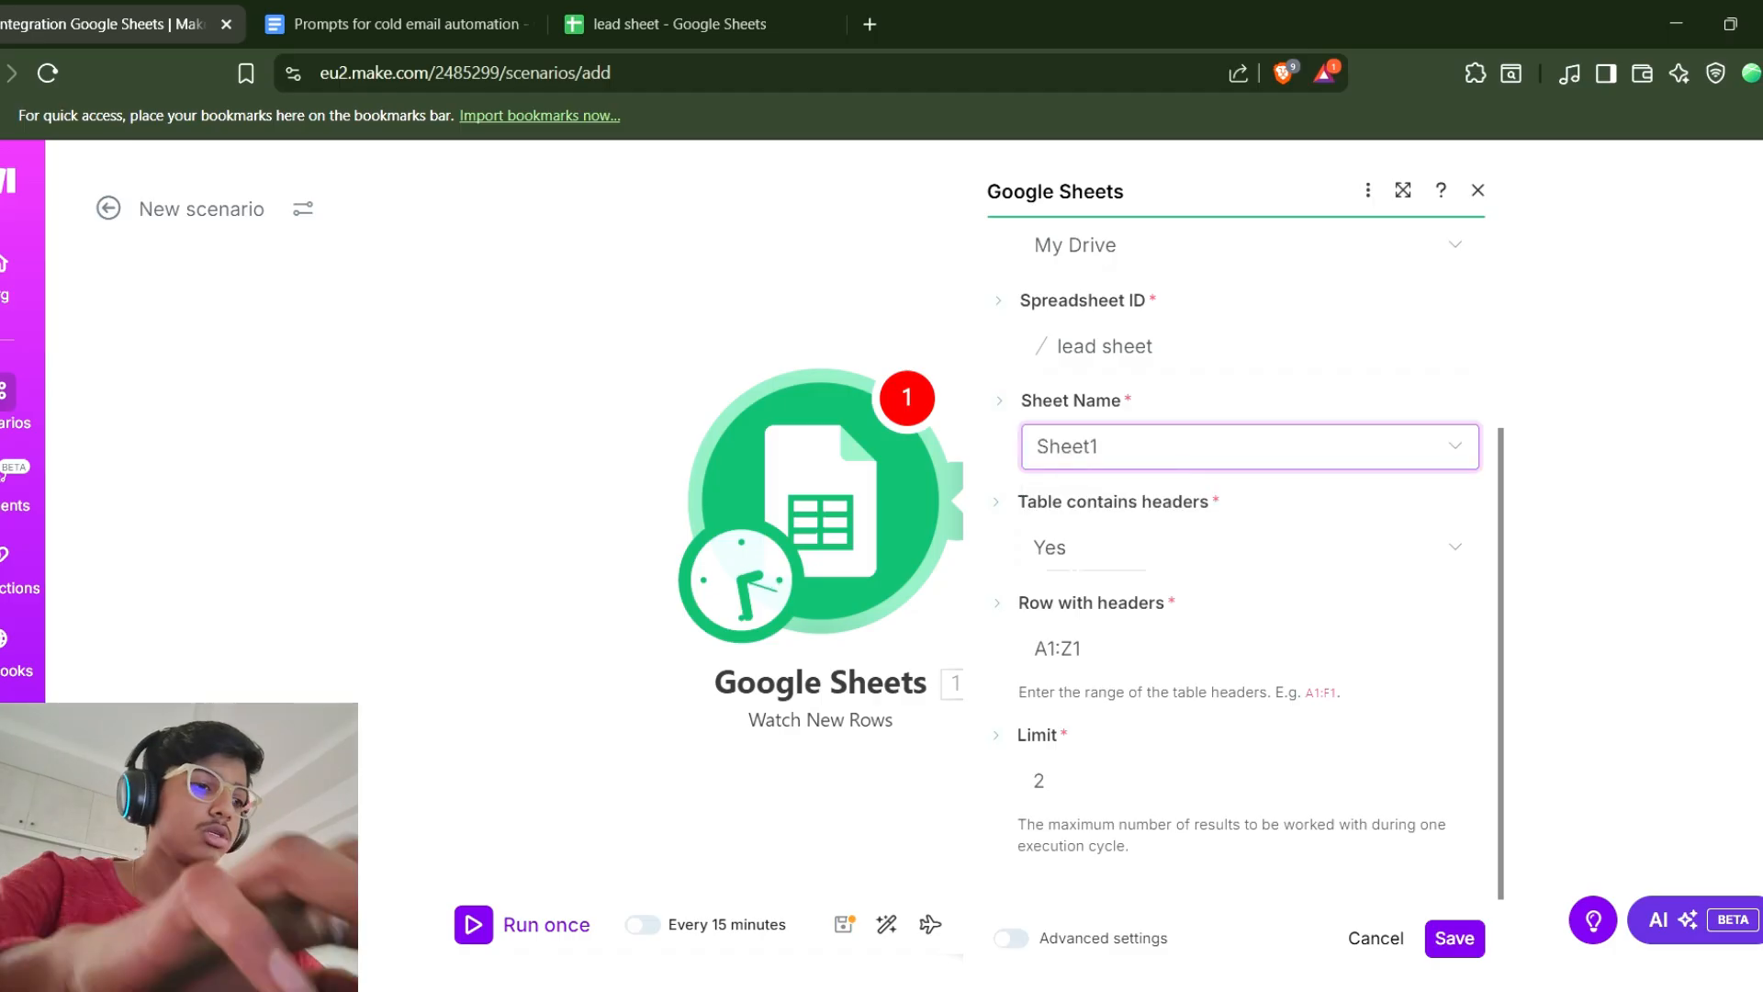
Set the trigger's limit to 1, save the module and start processing from All rows.
click(1231, 781)
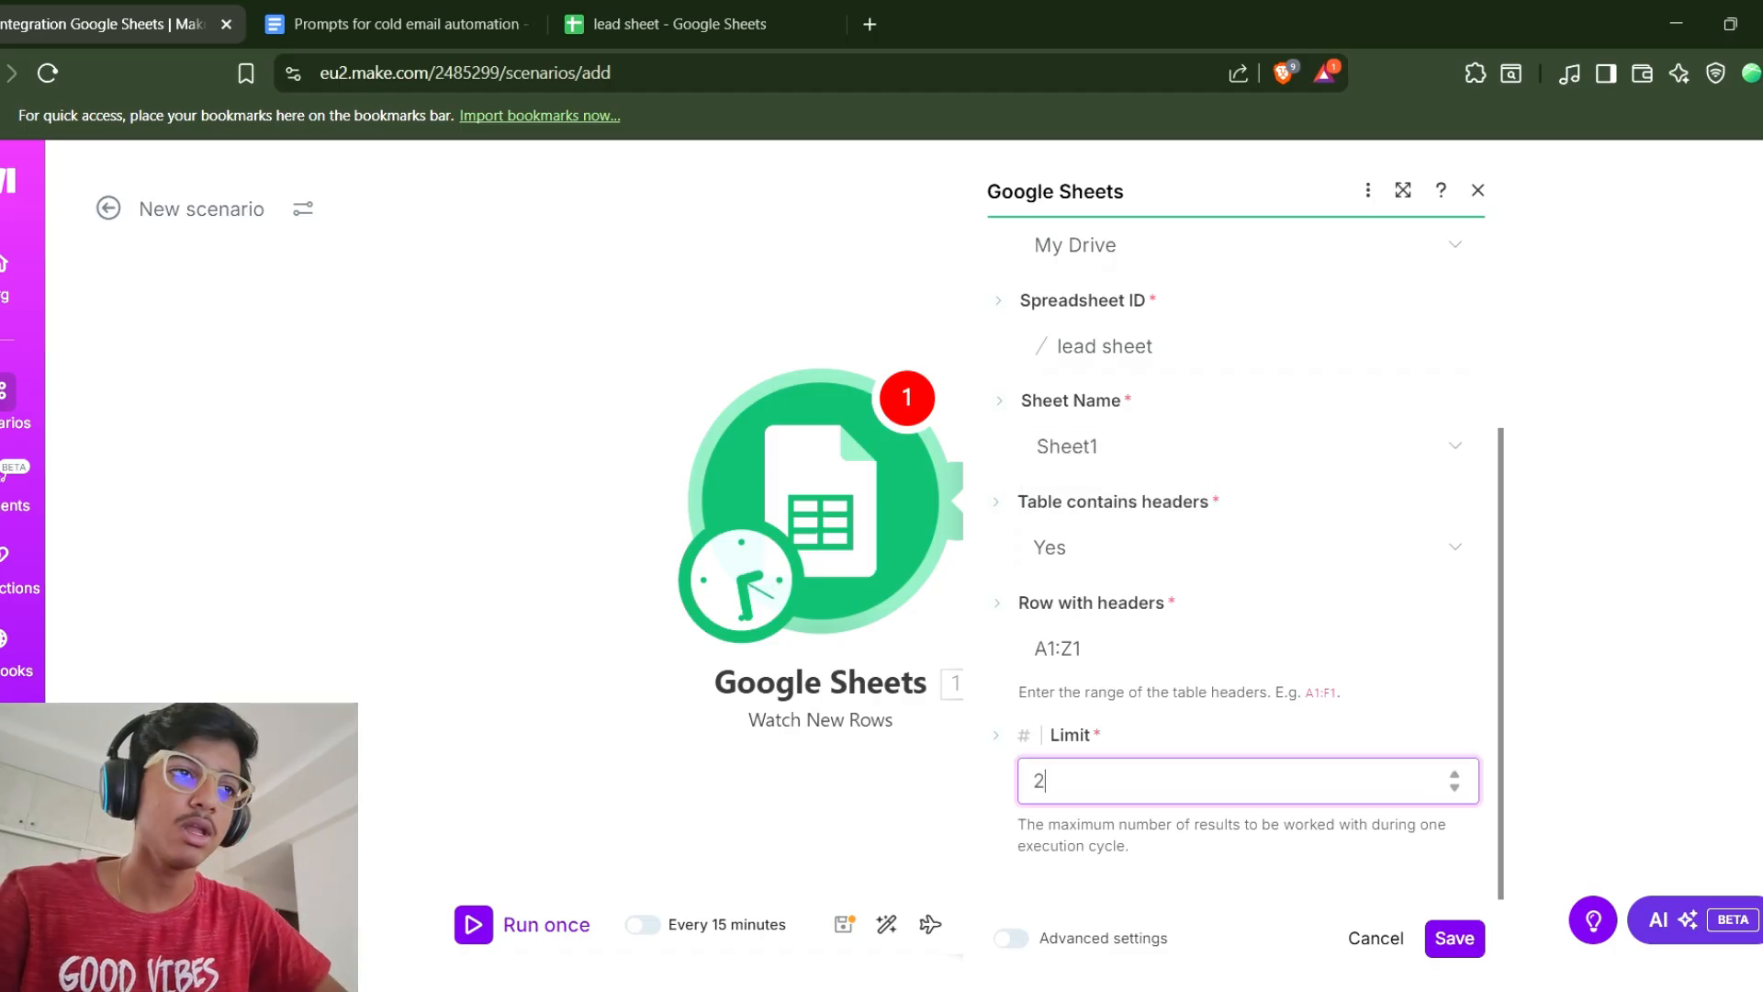
key(BackSpace)
text(1)
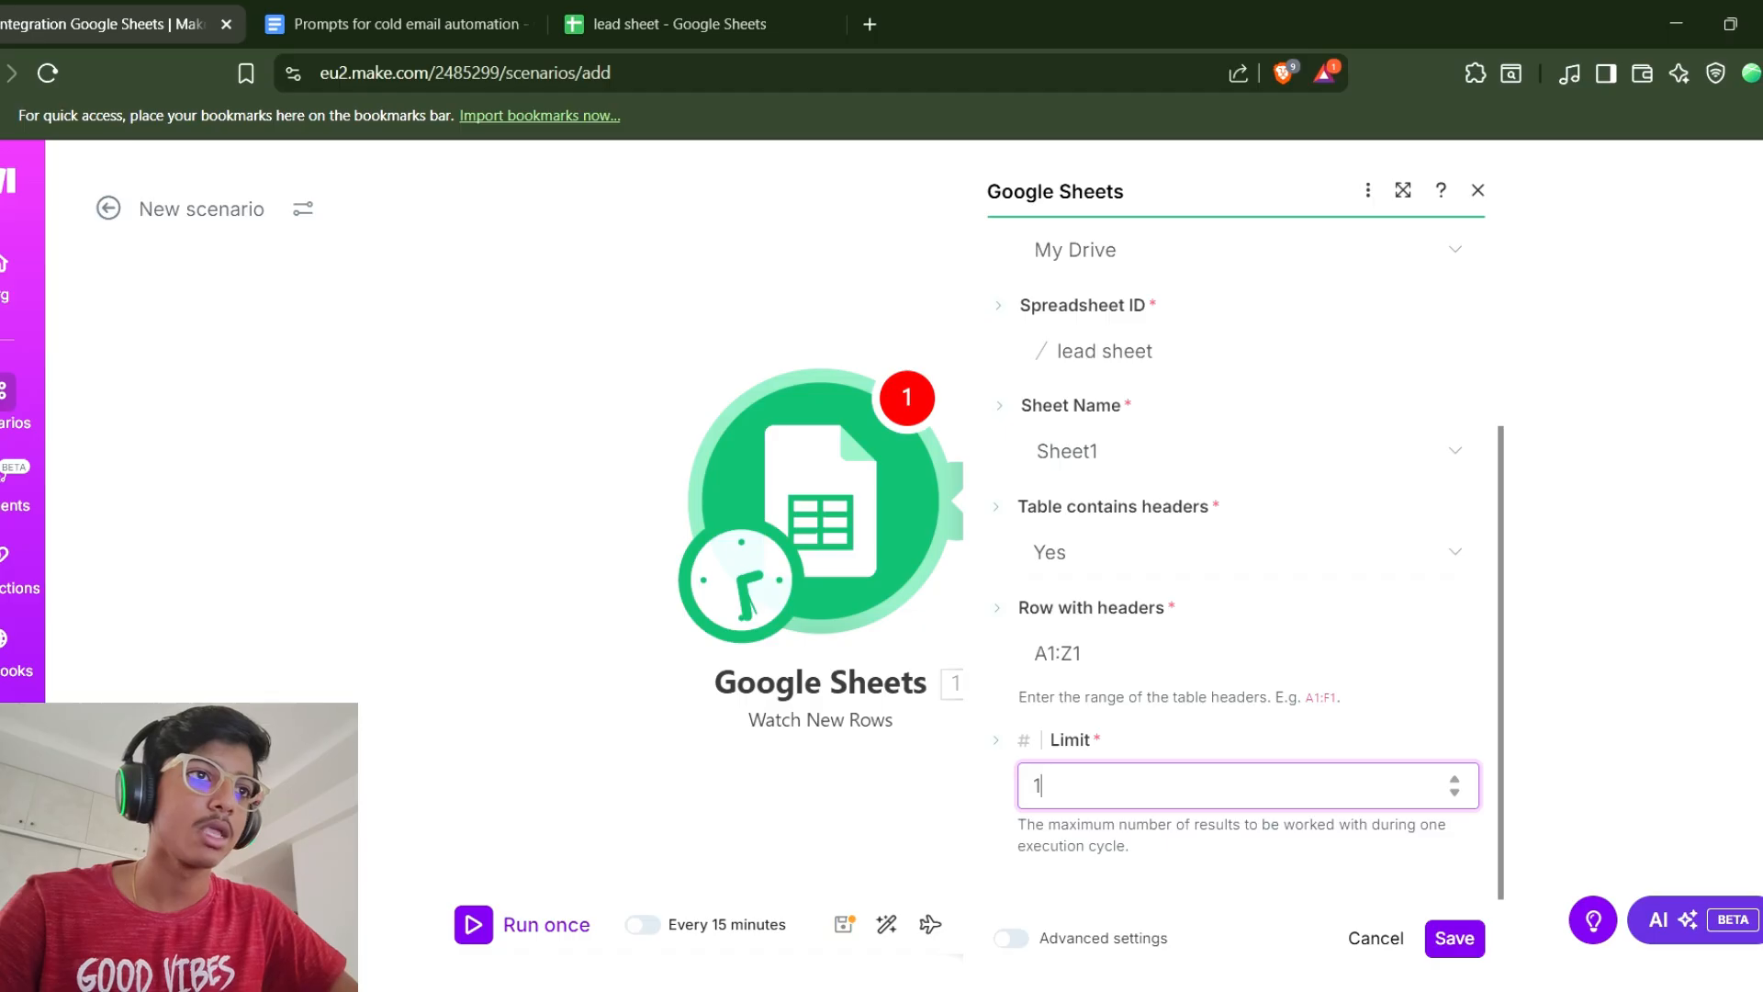
click(1455, 938)
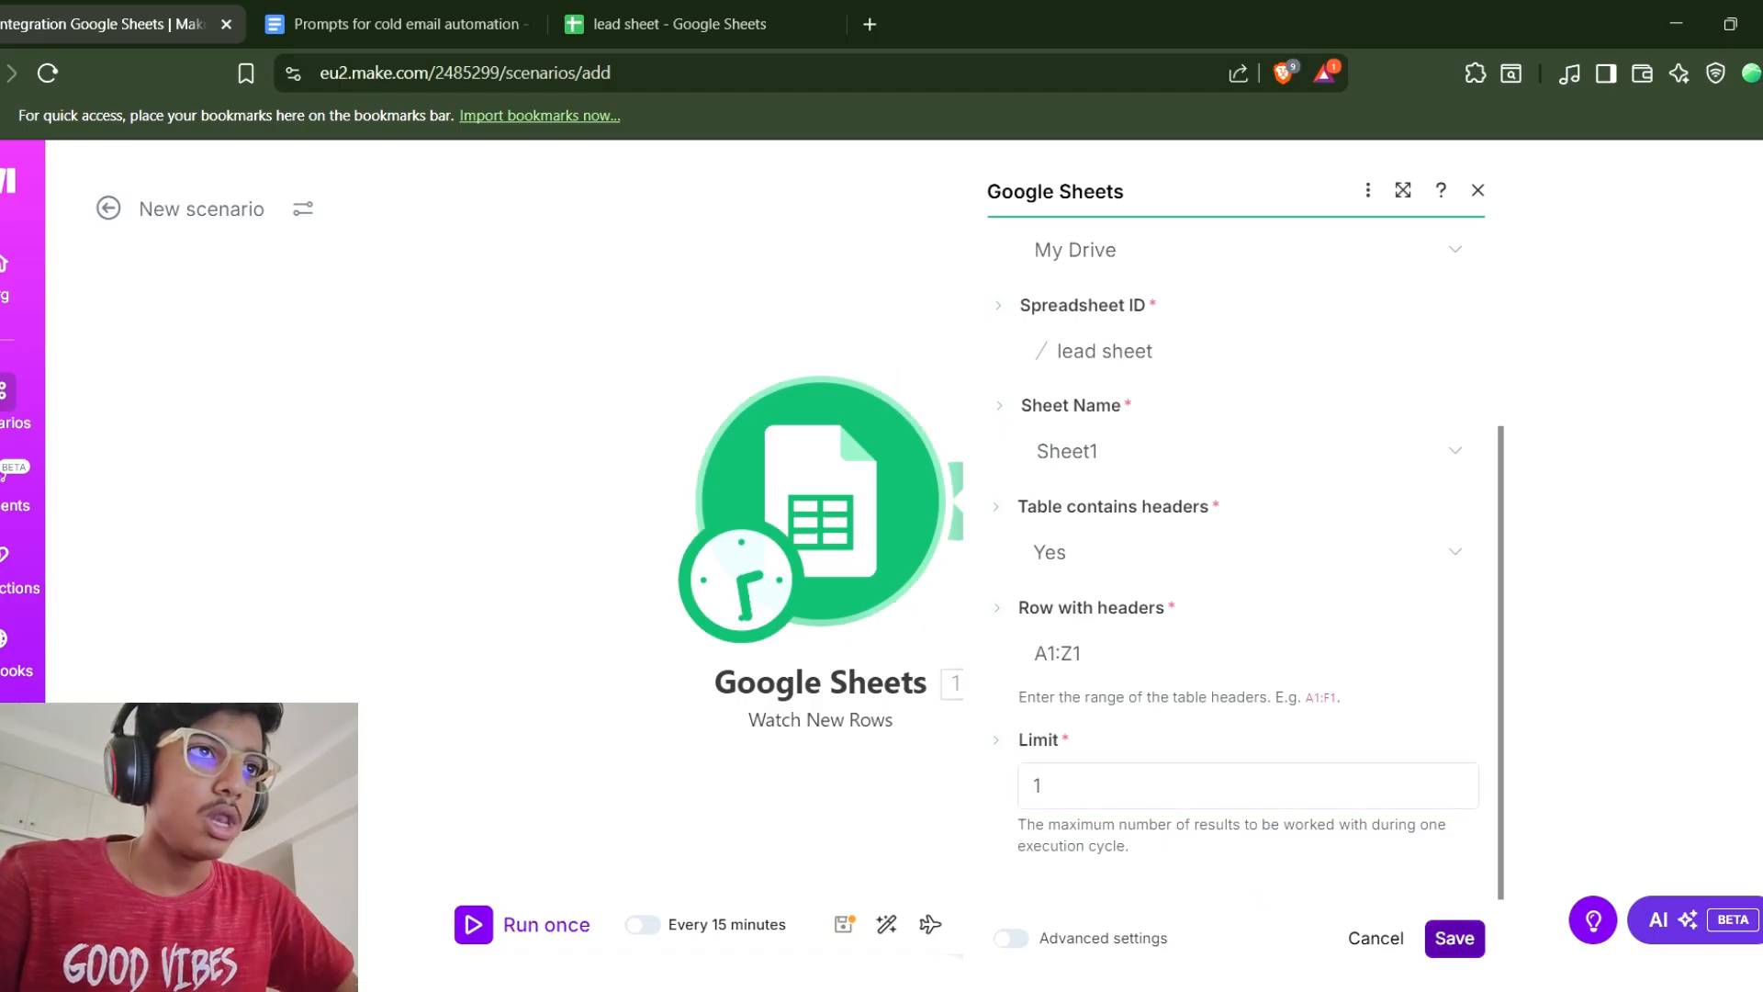
click(994, 542)
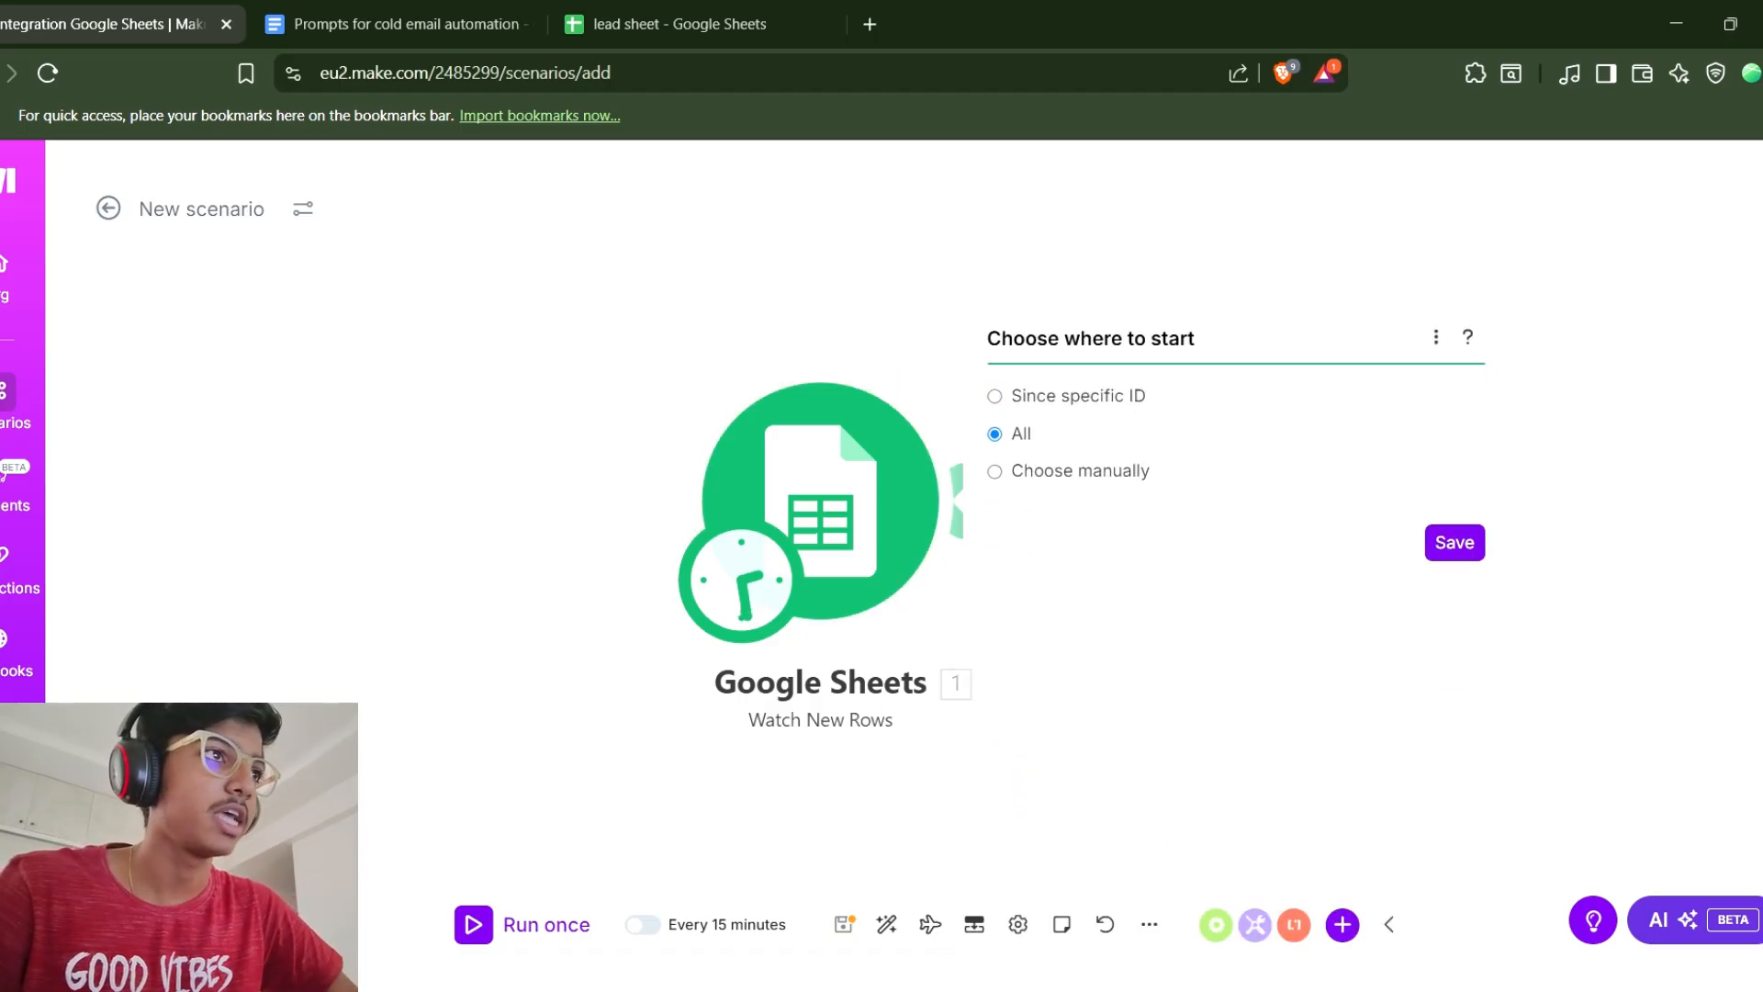
click(1454, 543)
Add a Google Gemini AI Create a Completion module and begin a new connection, selecting its API key field.
click(977, 500)
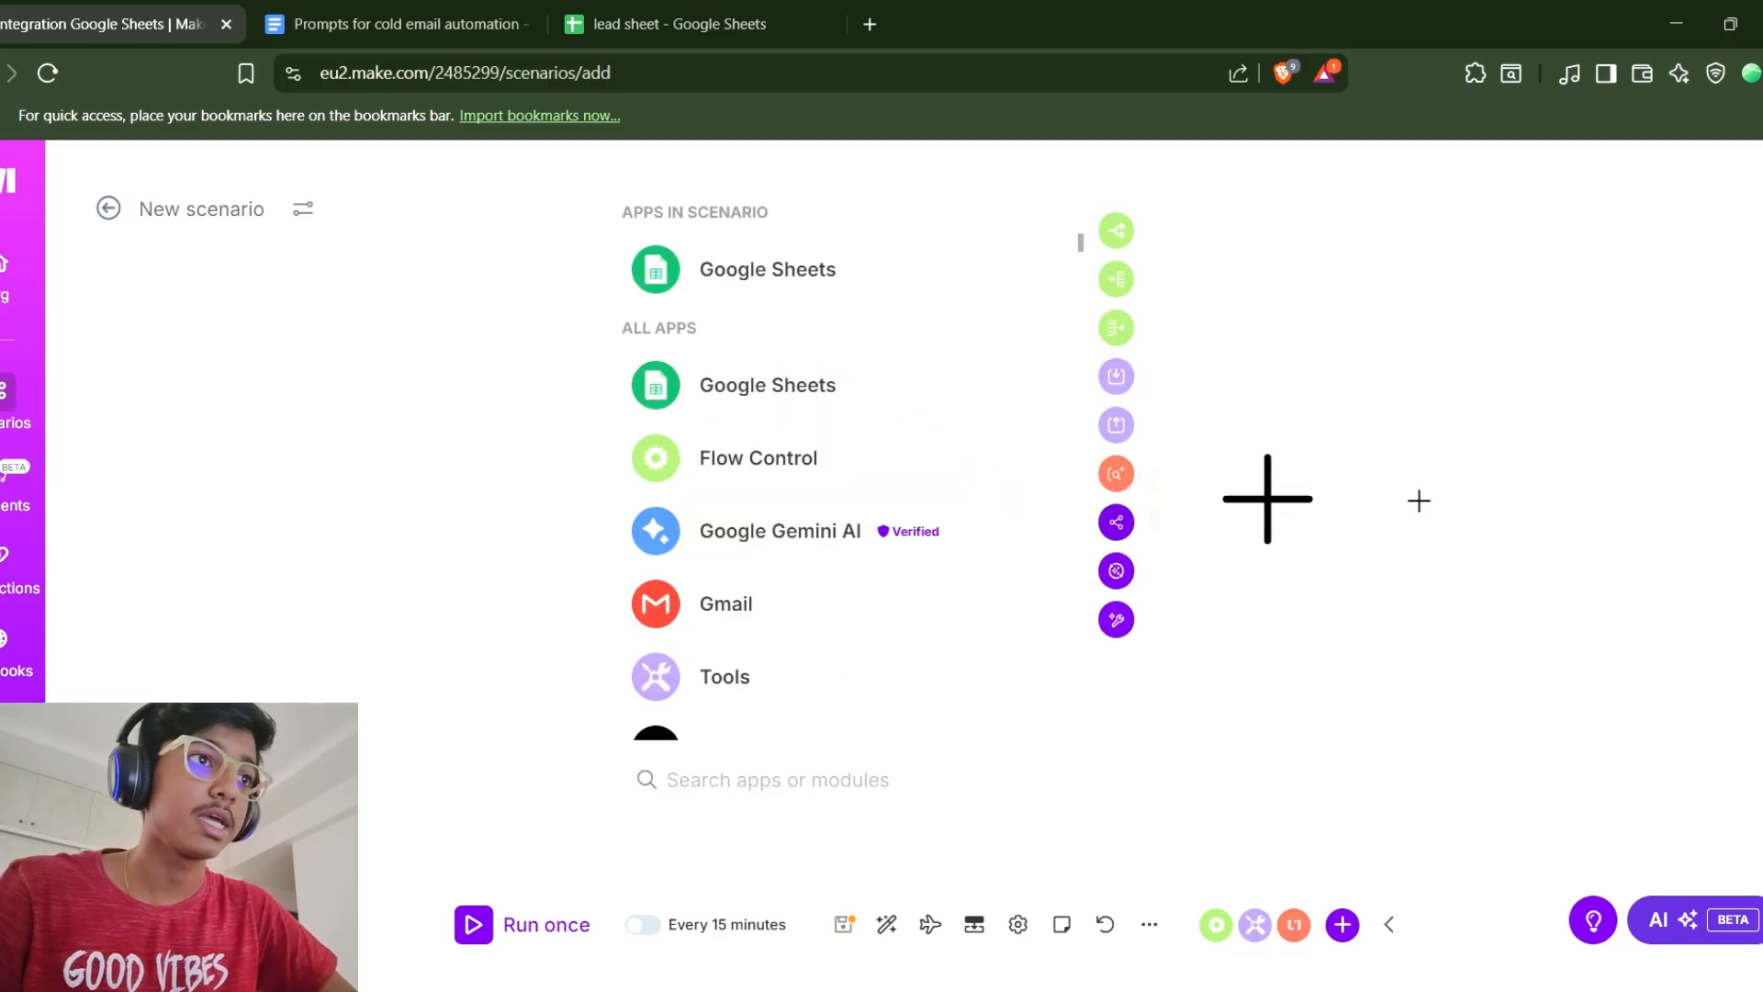
click(780, 531)
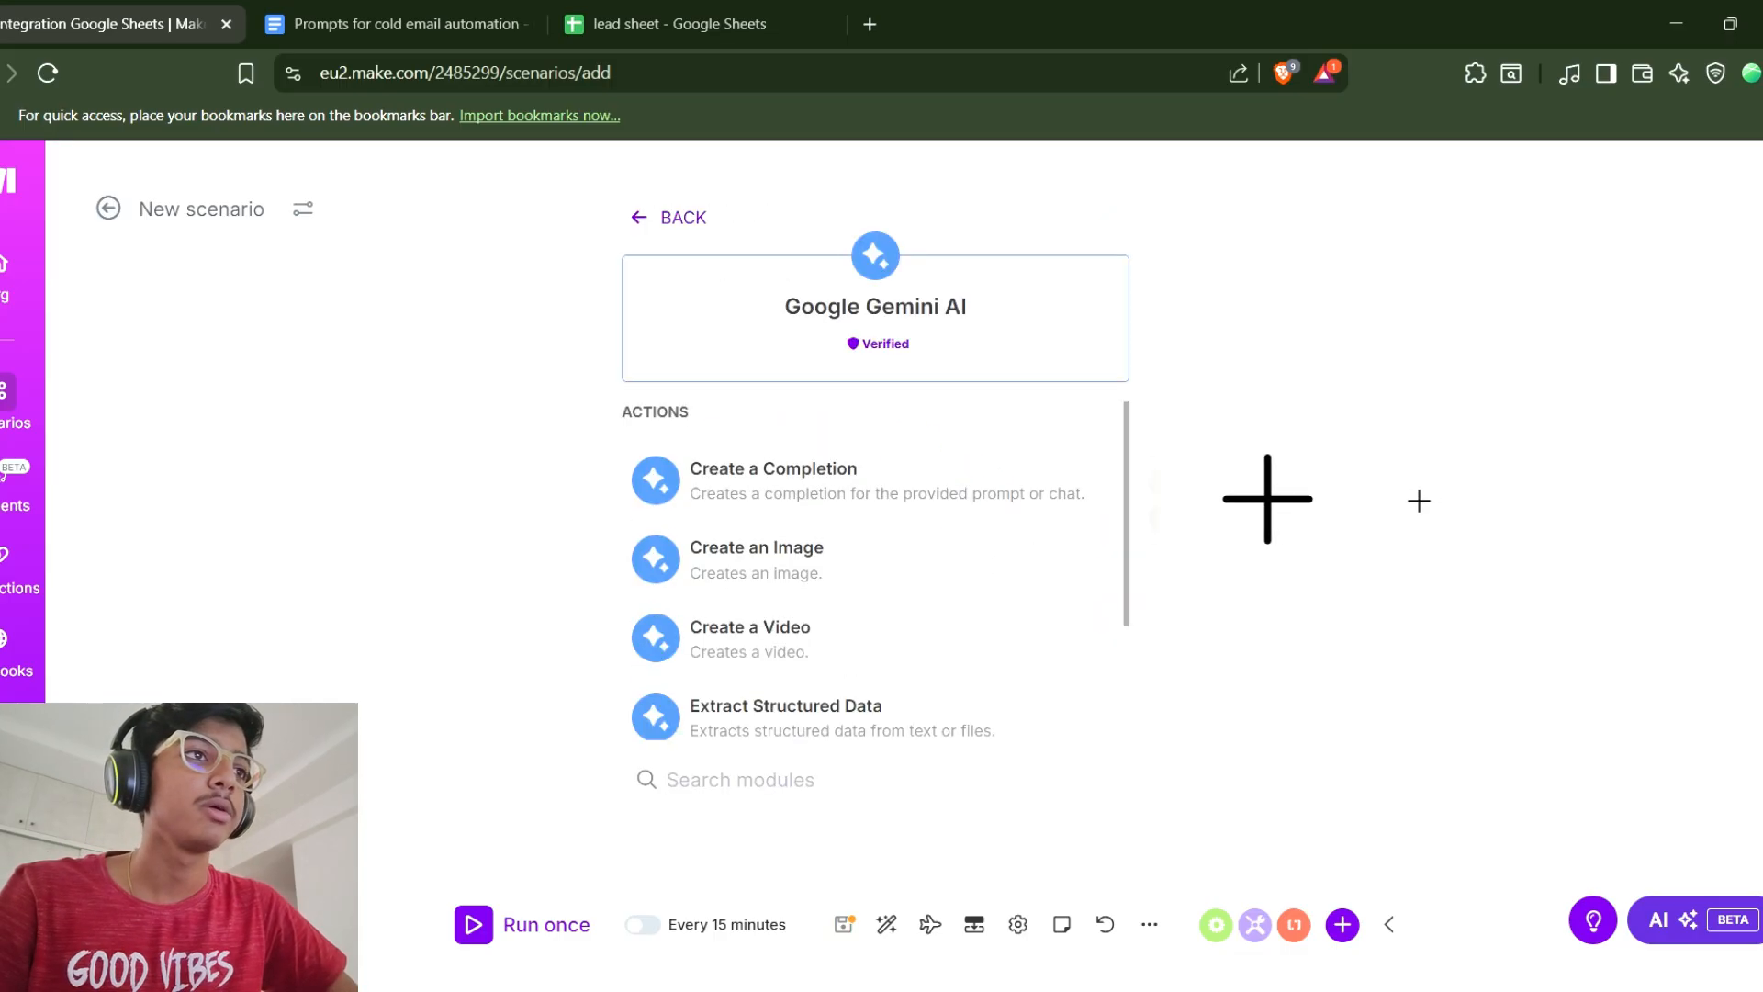
click(779, 480)
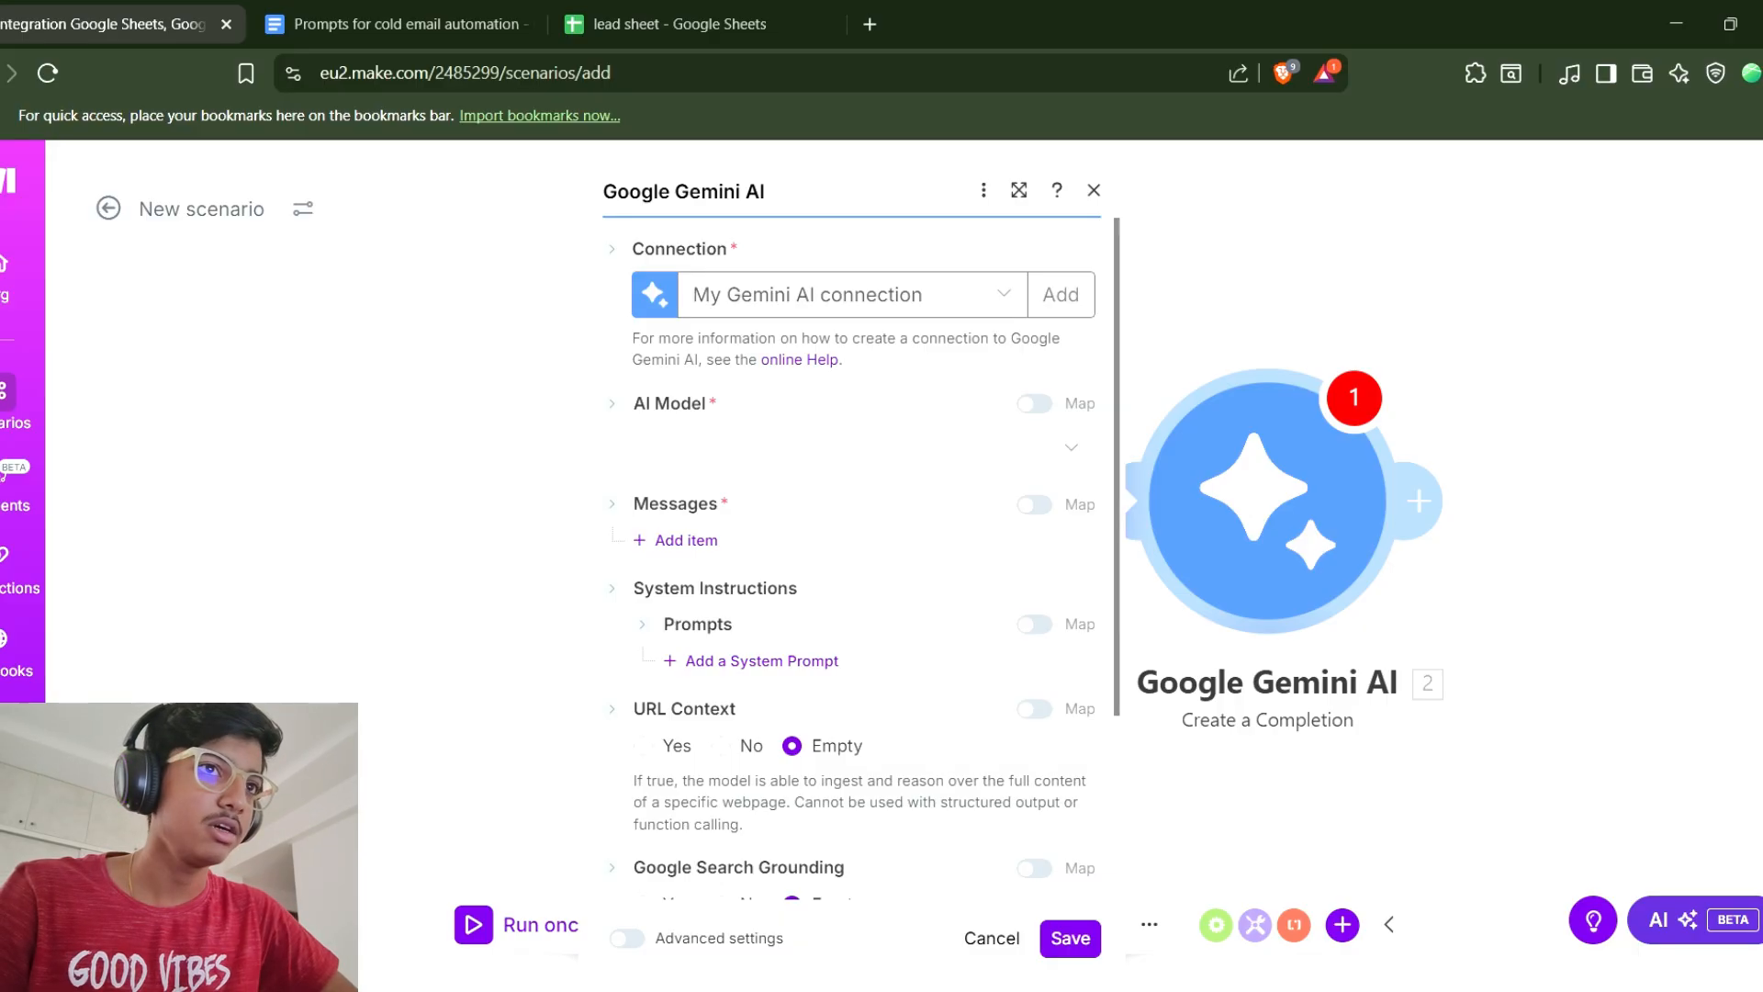
click(1060, 294)
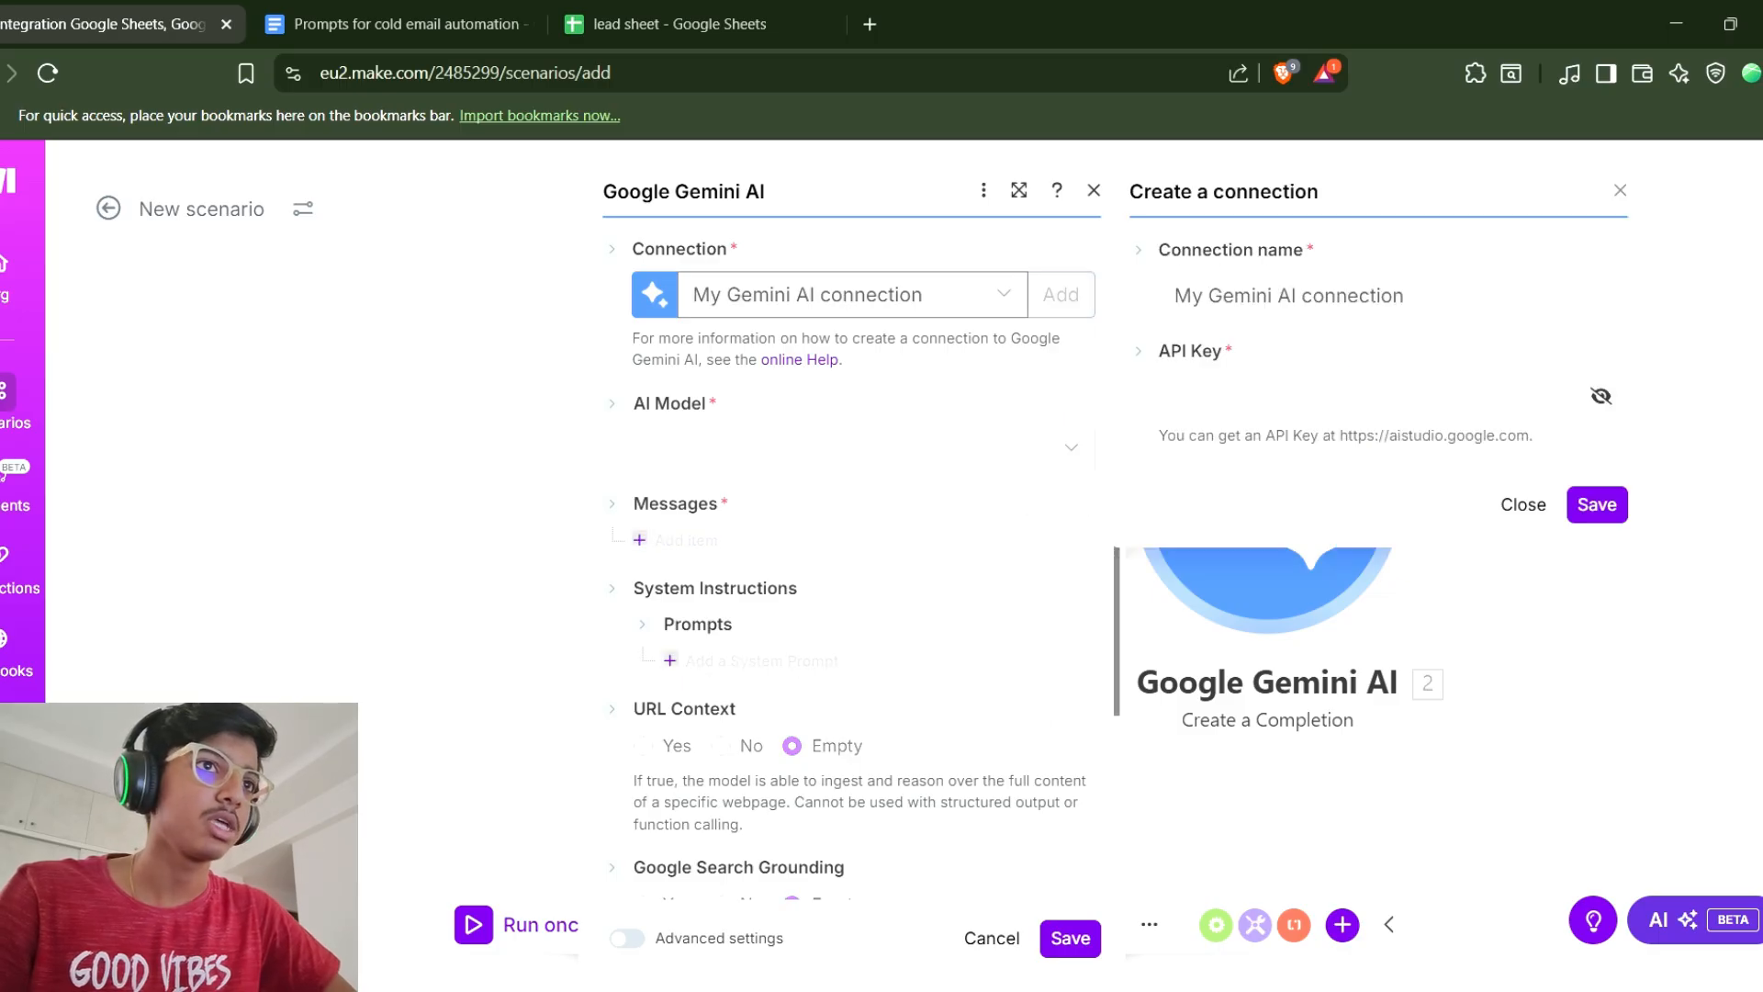
click(1359, 396)
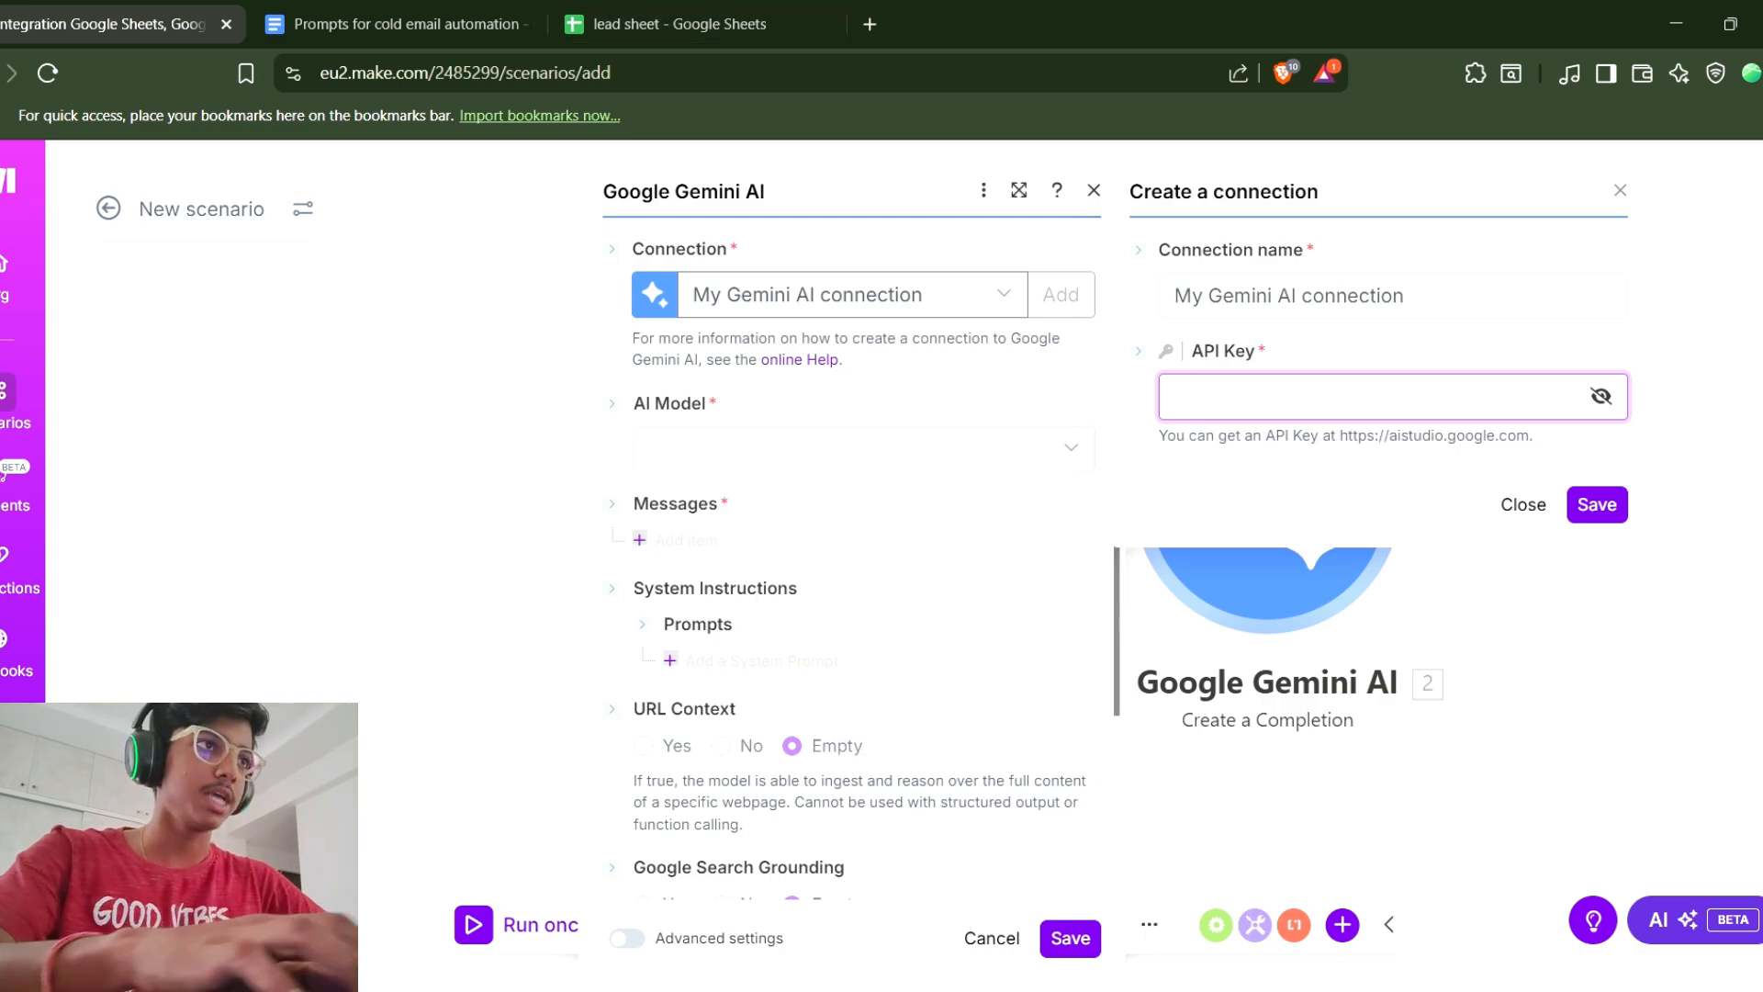
Open Google AI Studio in a new tab and go to its API Keys page.
key(ctrl+t)
text(ai.studi)
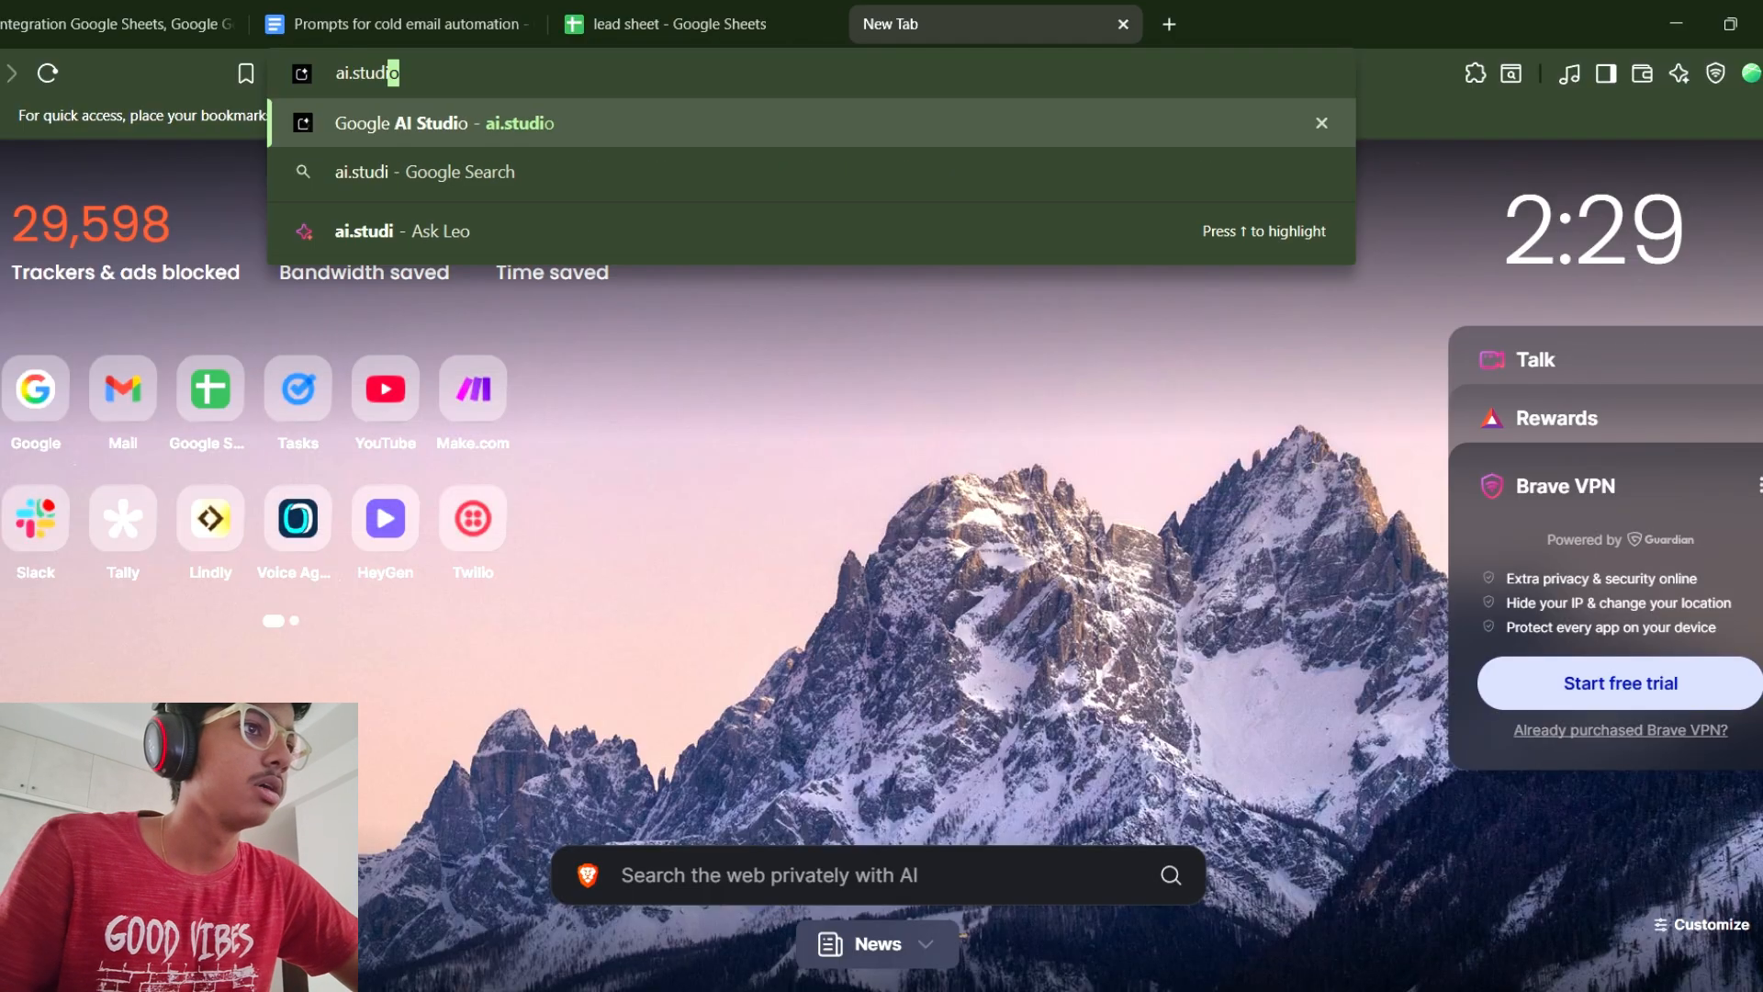
key(Return)
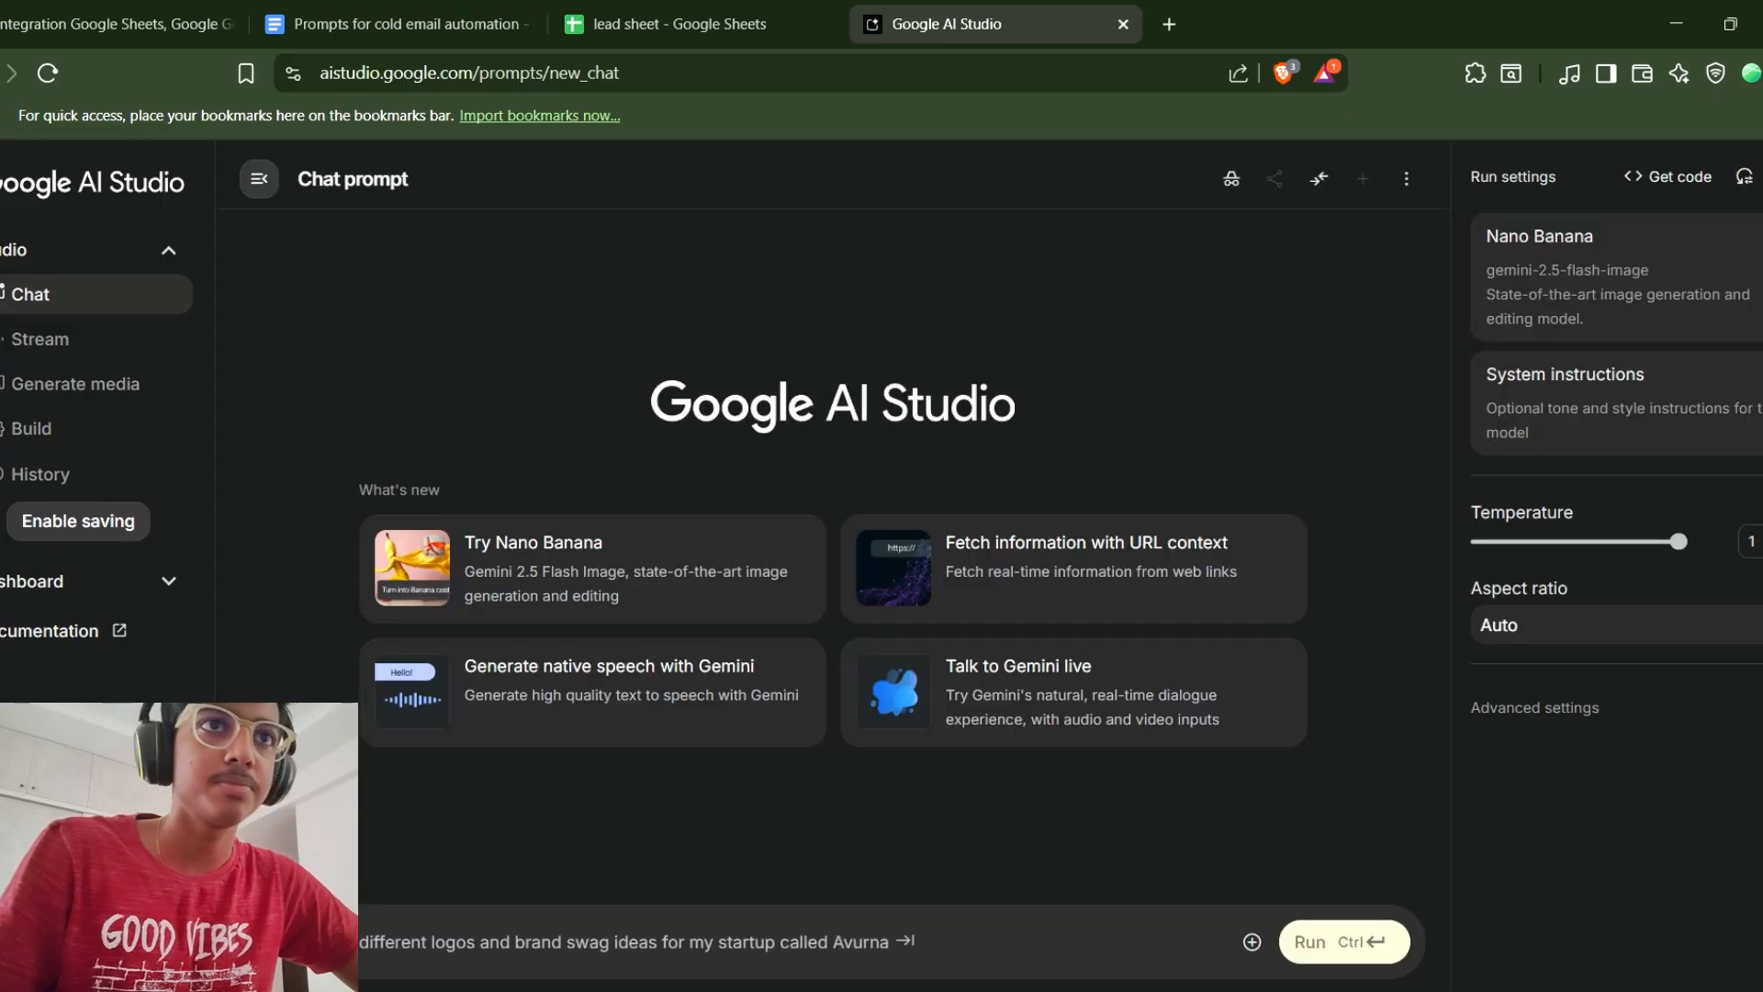
click(83, 582)
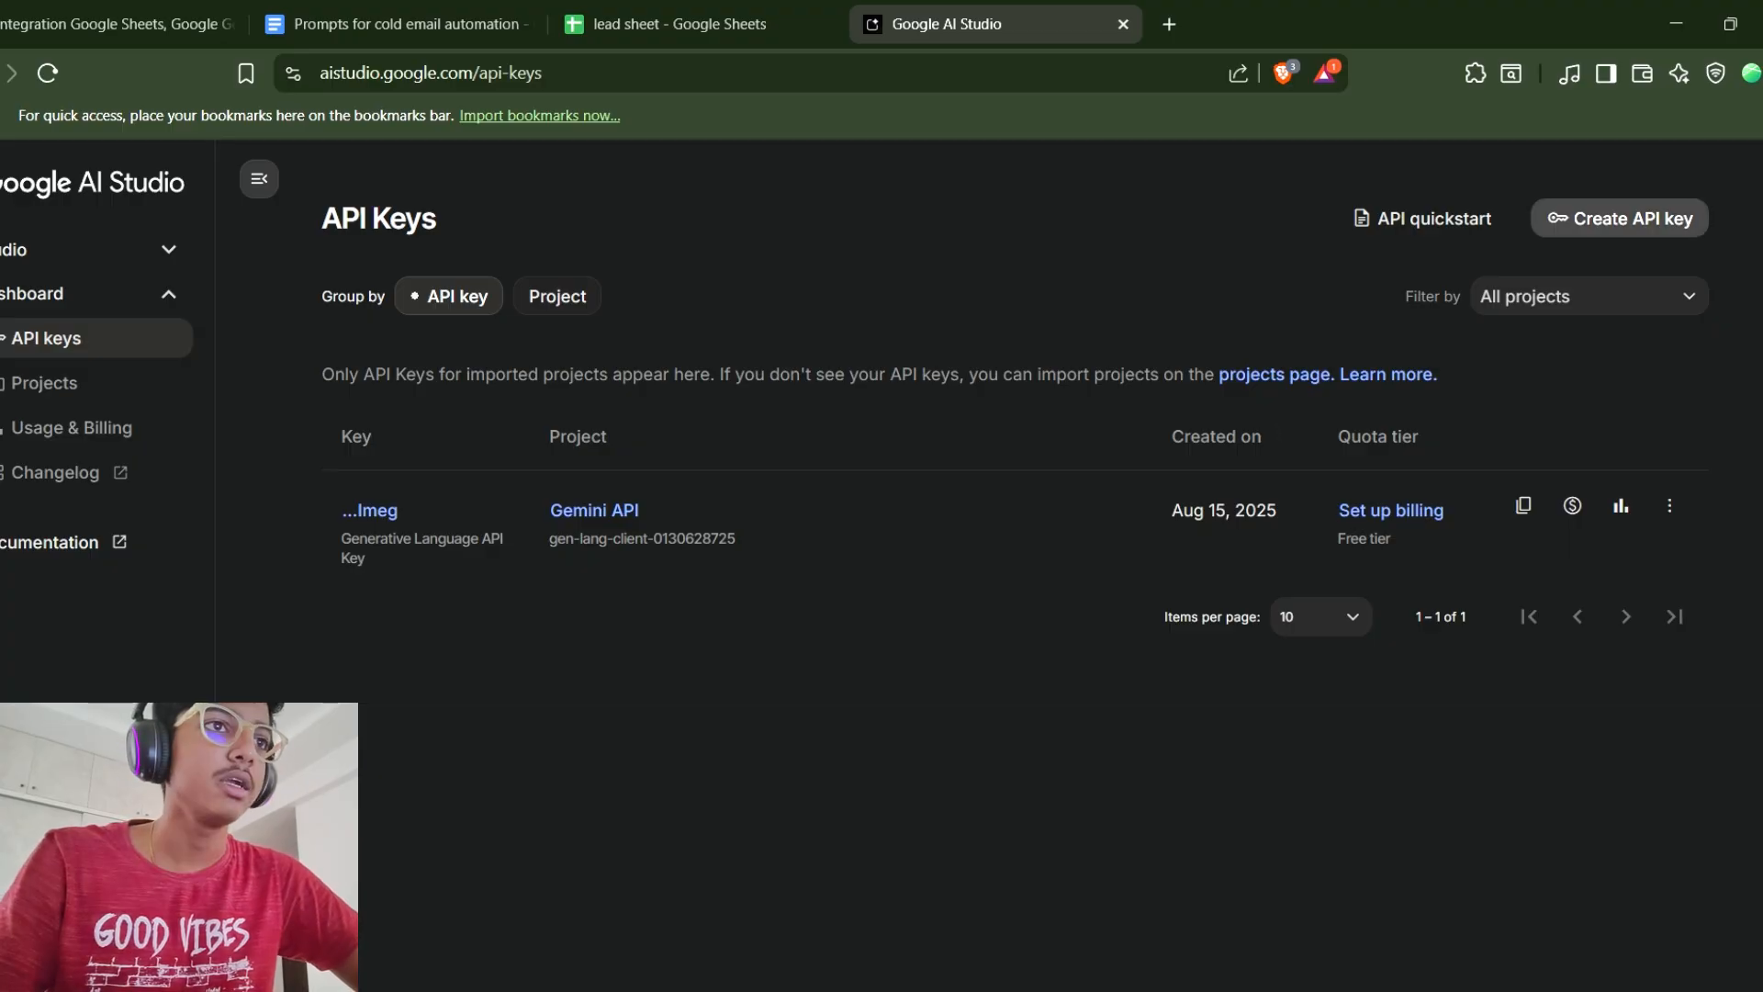
Return to the scenario, close the connection dialog and choose Gemini 2.5 Flash as the AI model.
click(120, 24)
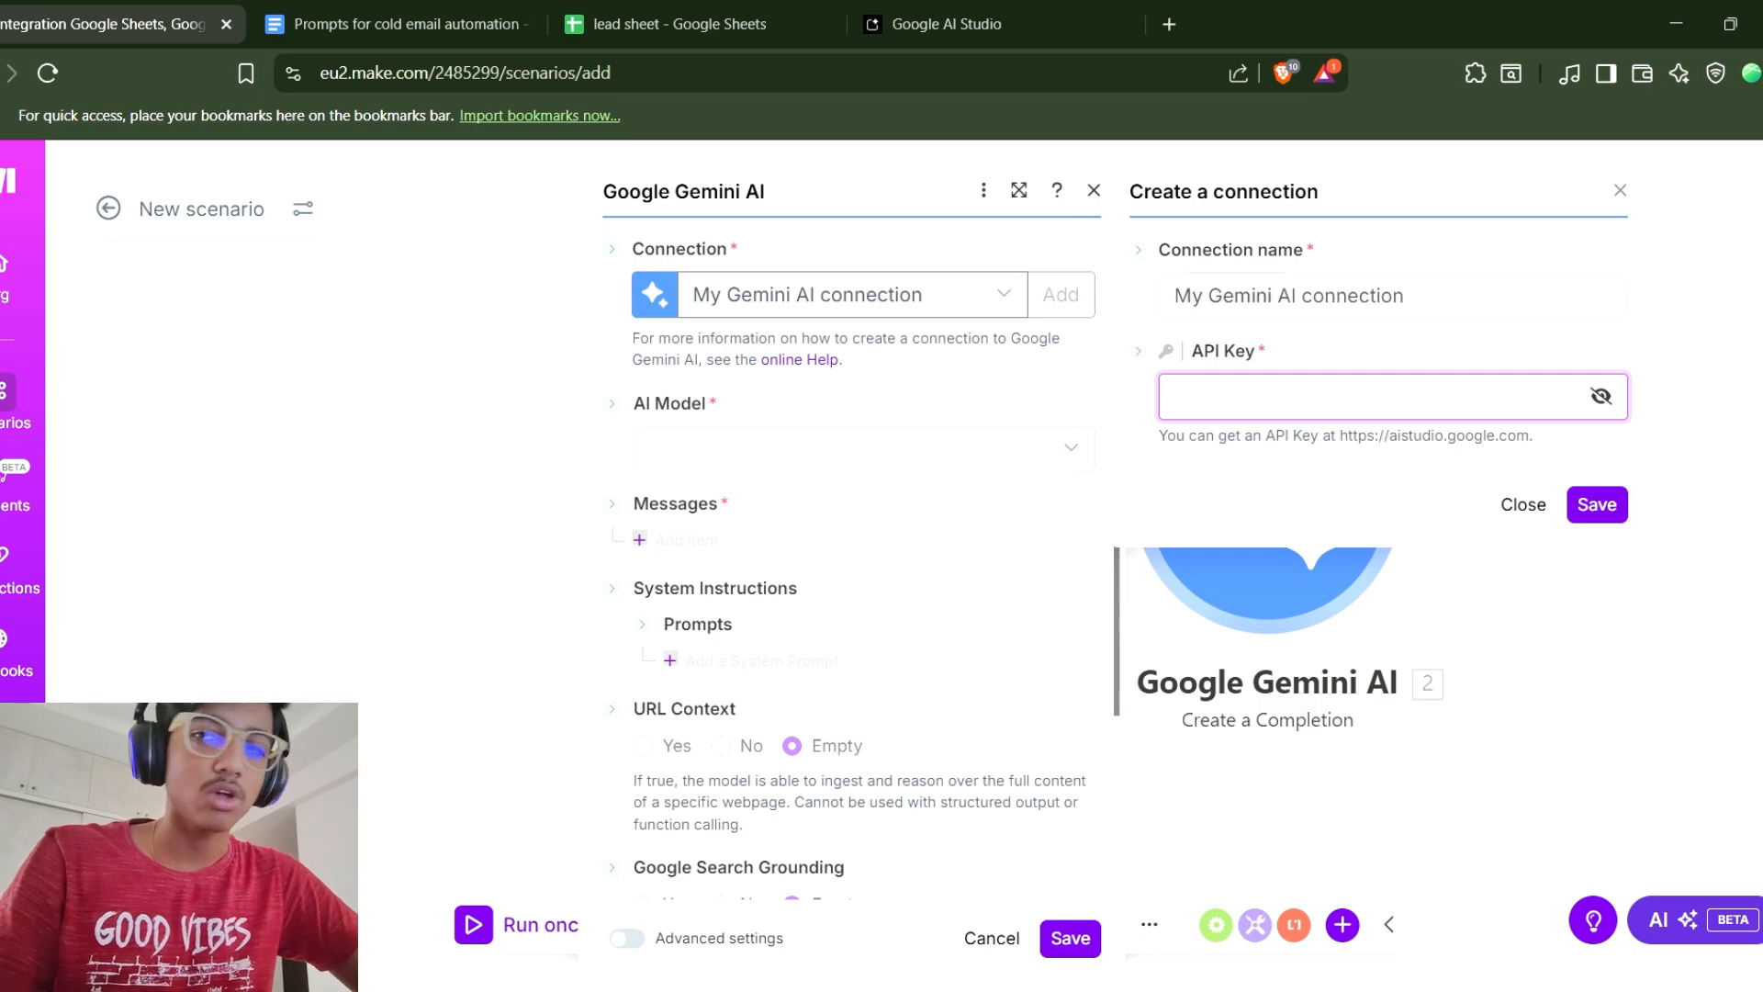
key(Escape)
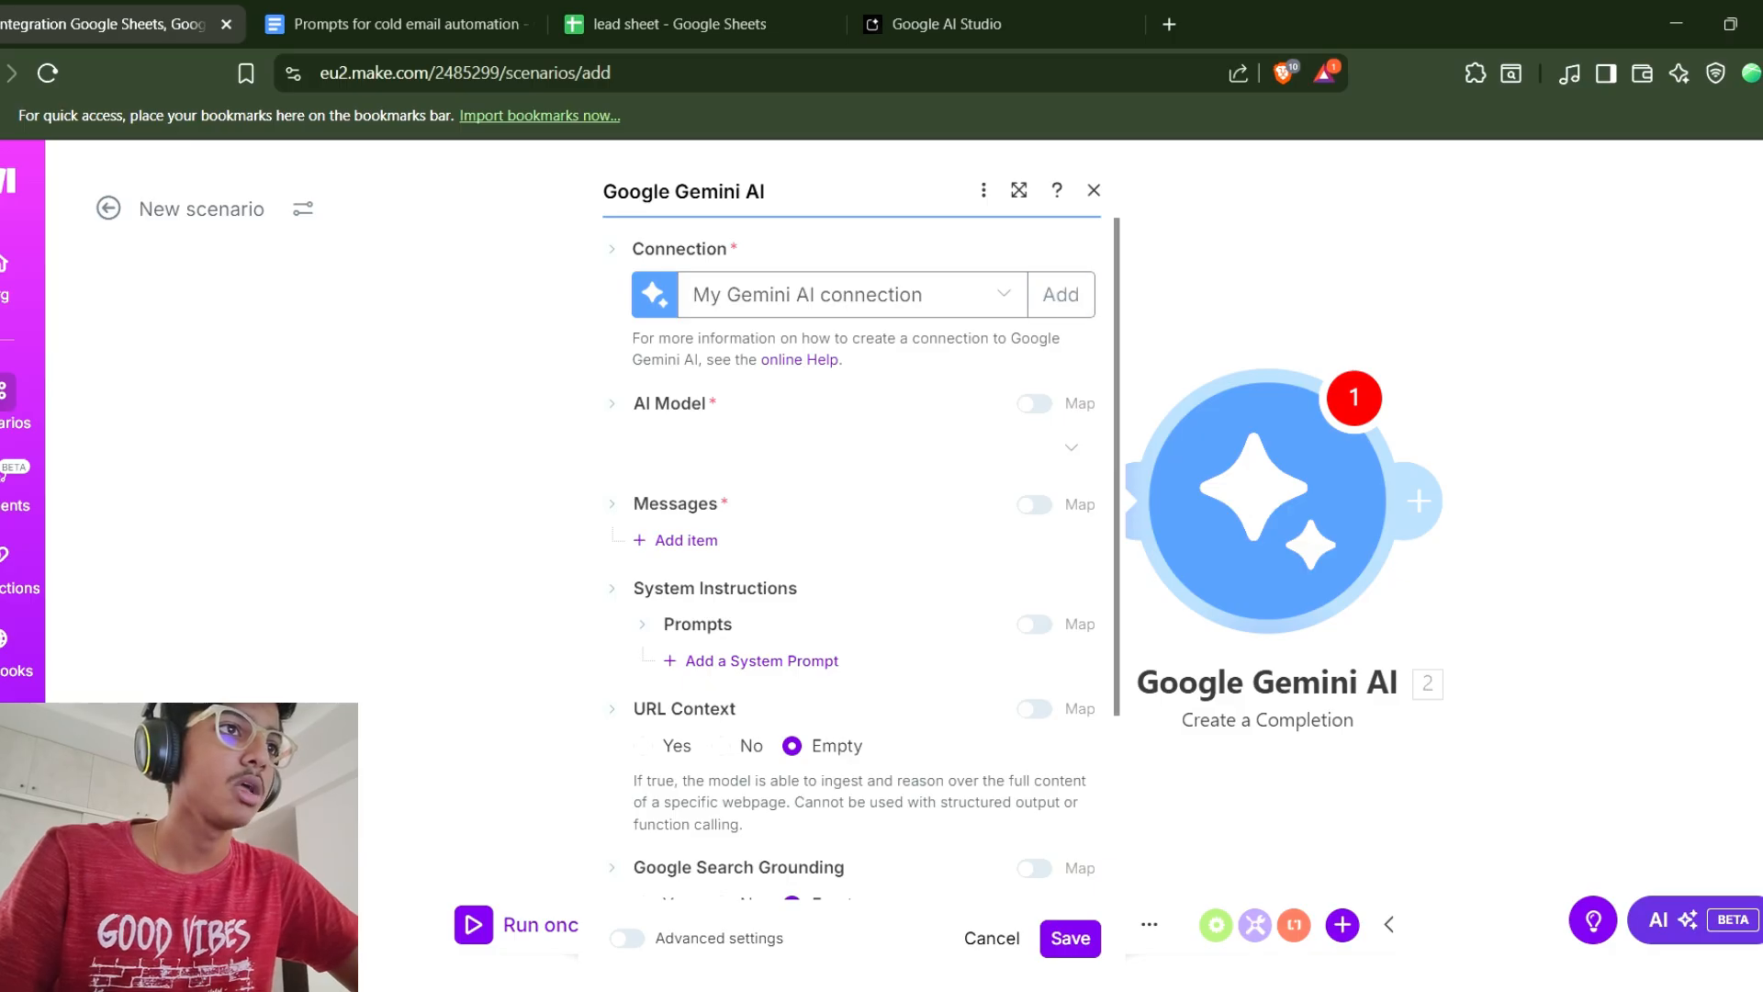
click(854, 448)
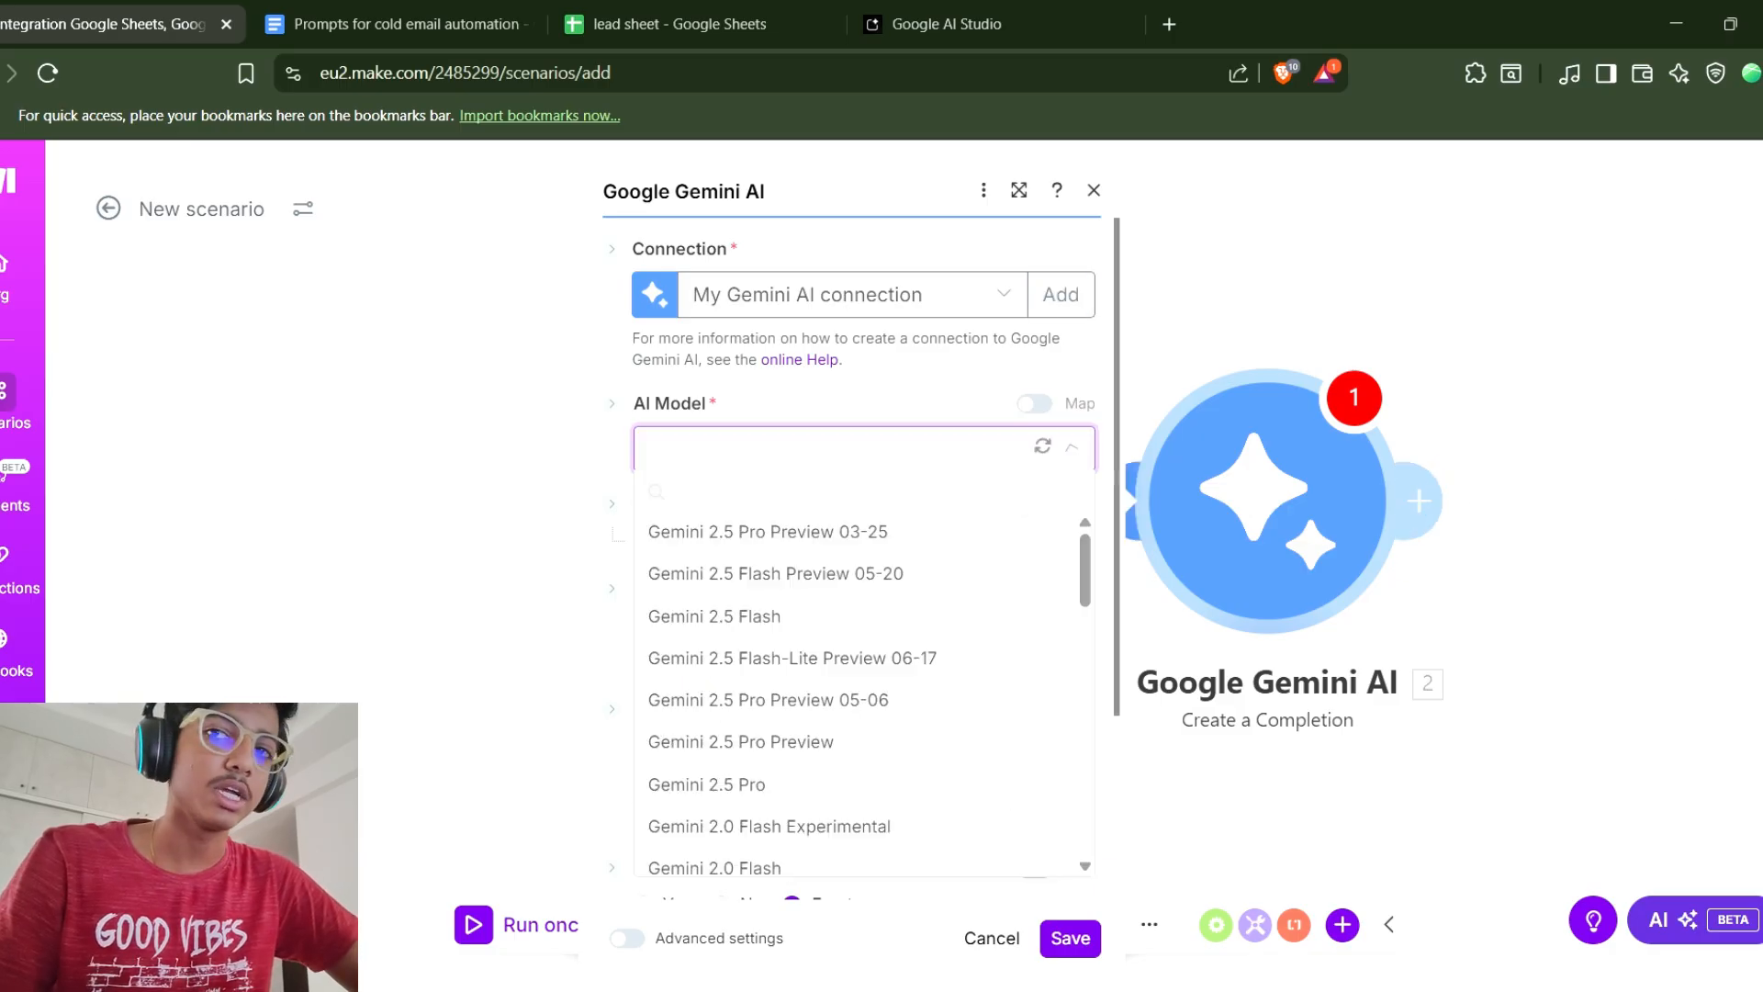
click(716, 614)
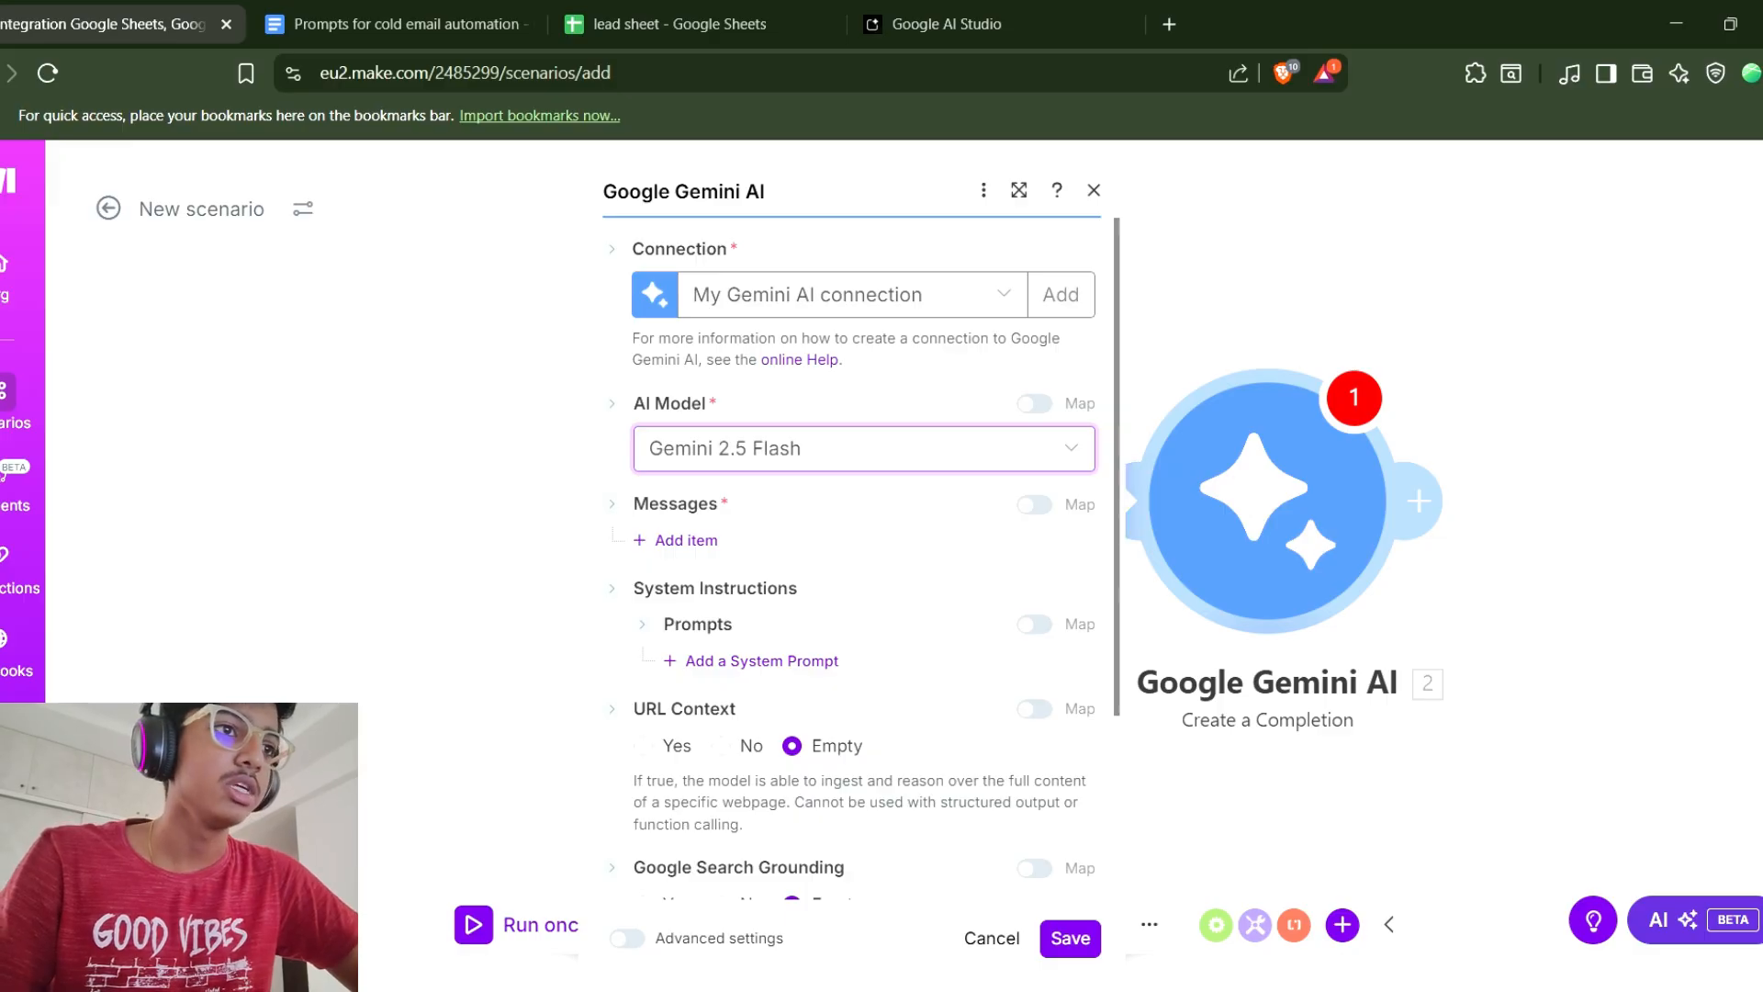
Add a message item with the role User and a part with message type Text.
click(677, 540)
click(893, 621)
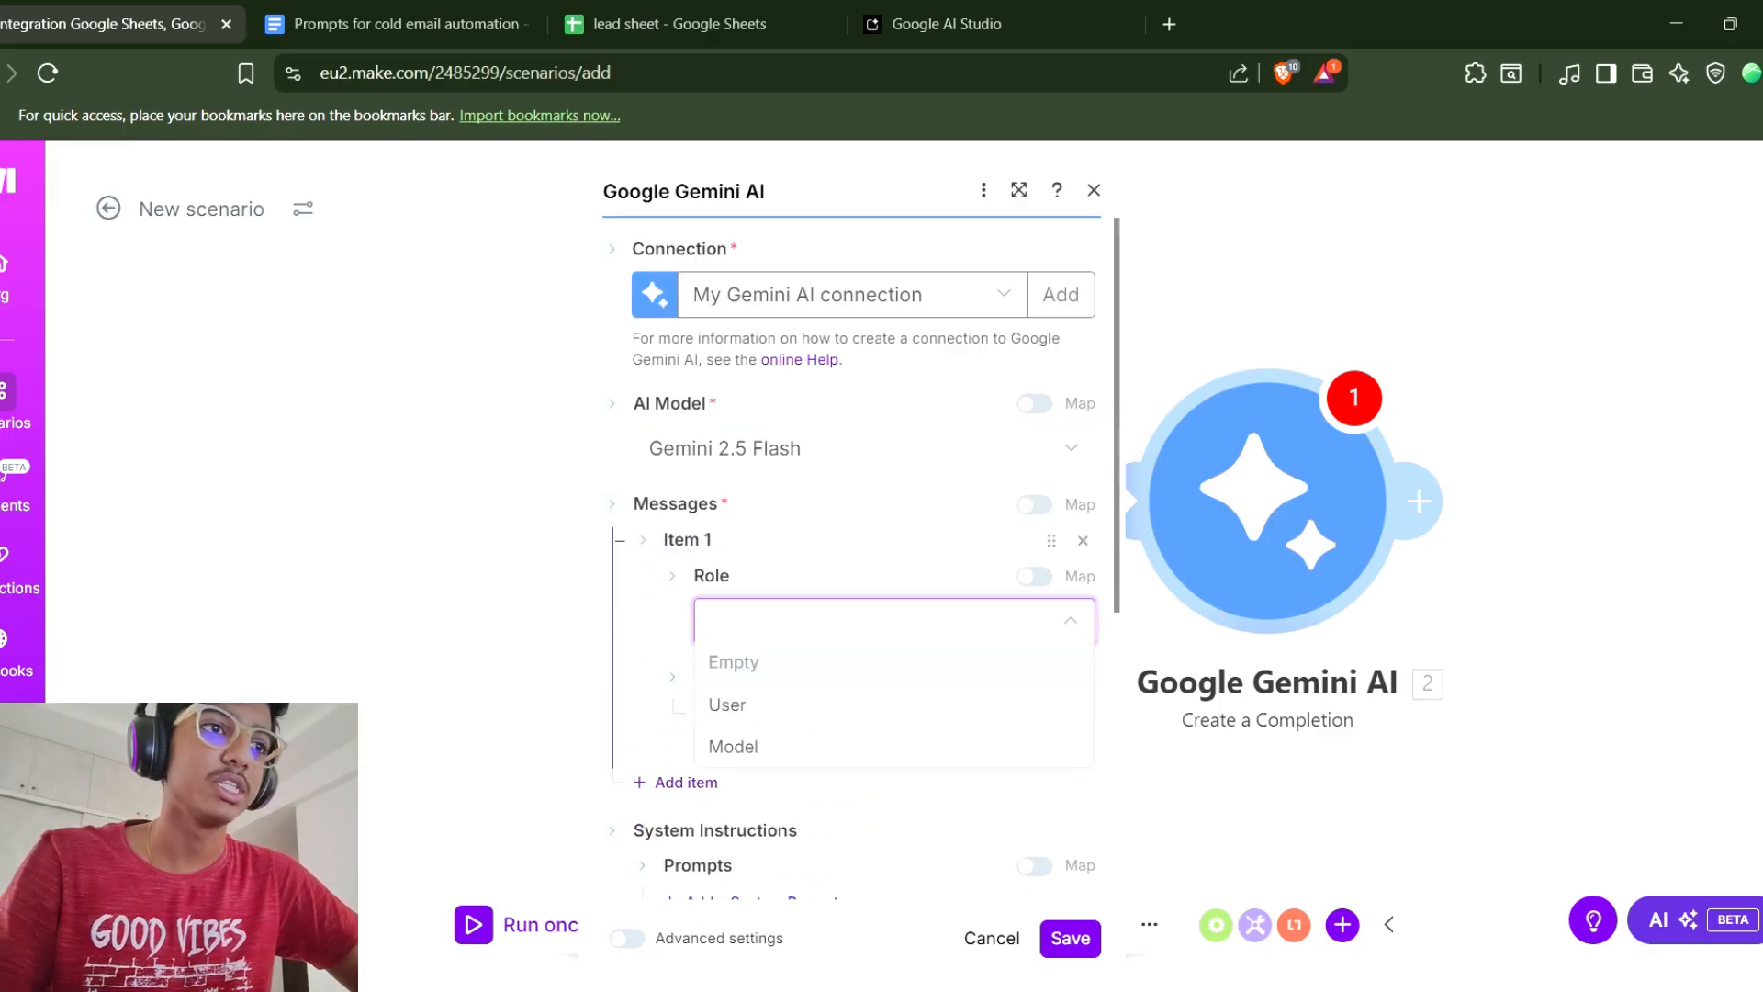
click(727, 705)
click(746, 713)
click(918, 794)
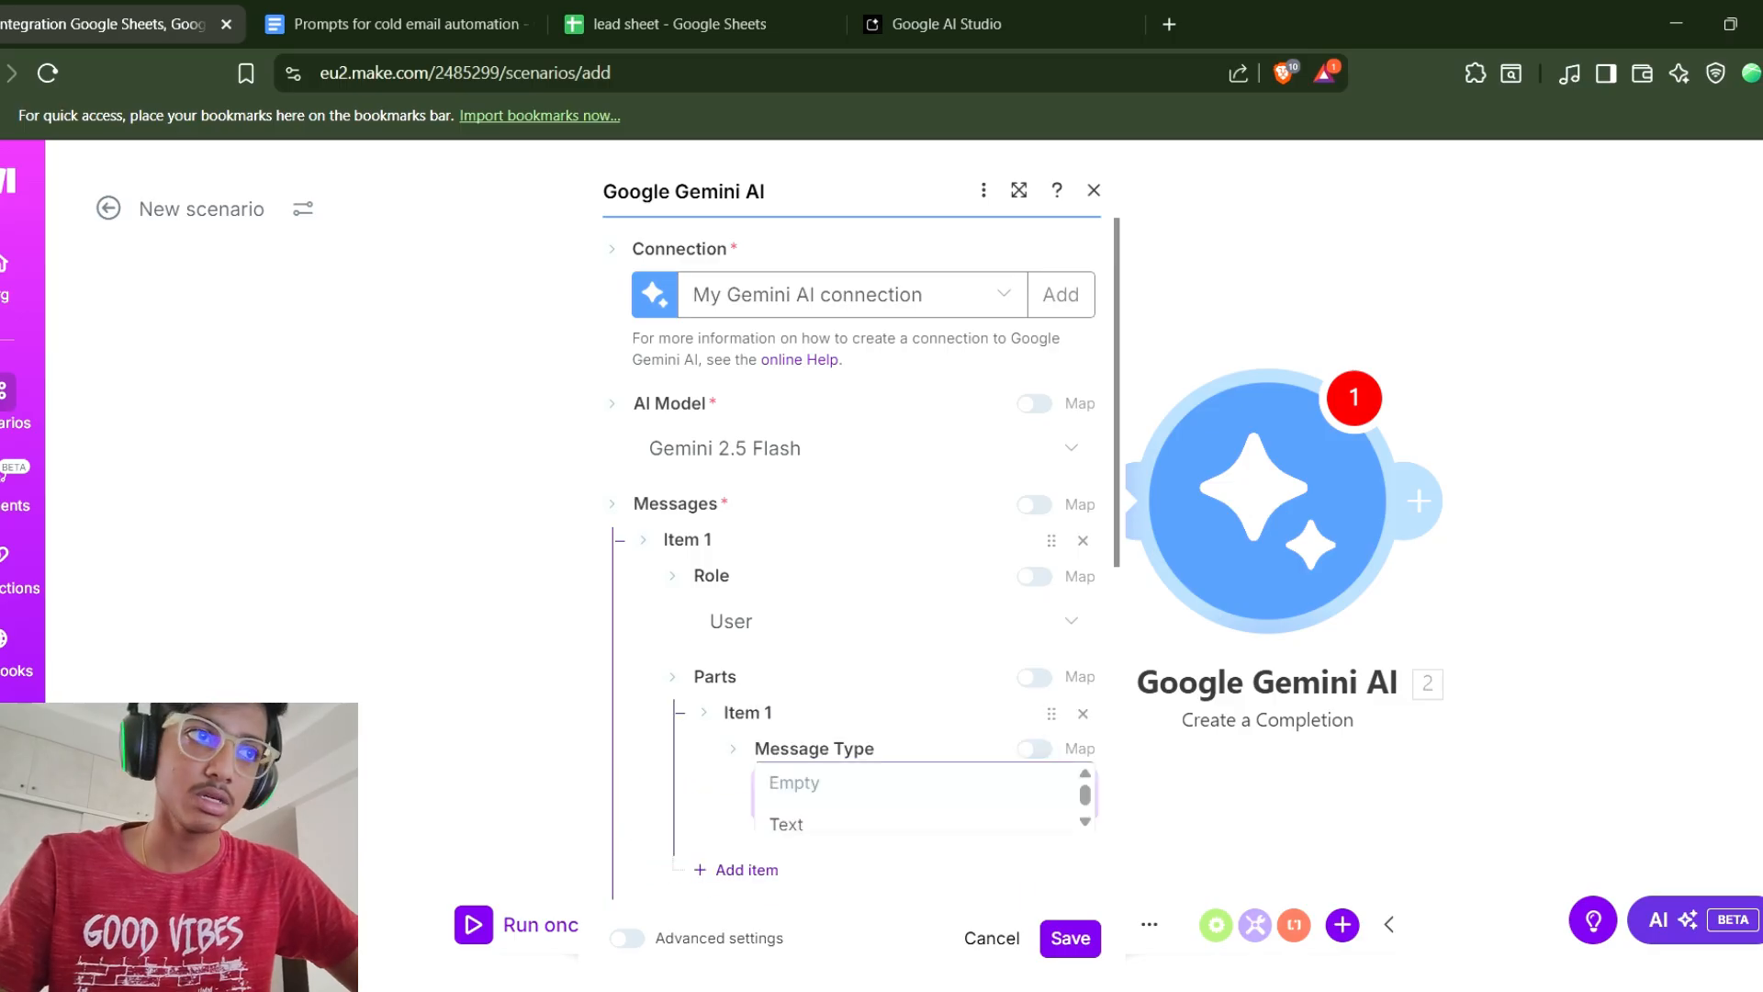
click(786, 705)
Copy Prompt 1 from the prompts document and paste it into the message's text field.
scroll(854, 551, down, 2)
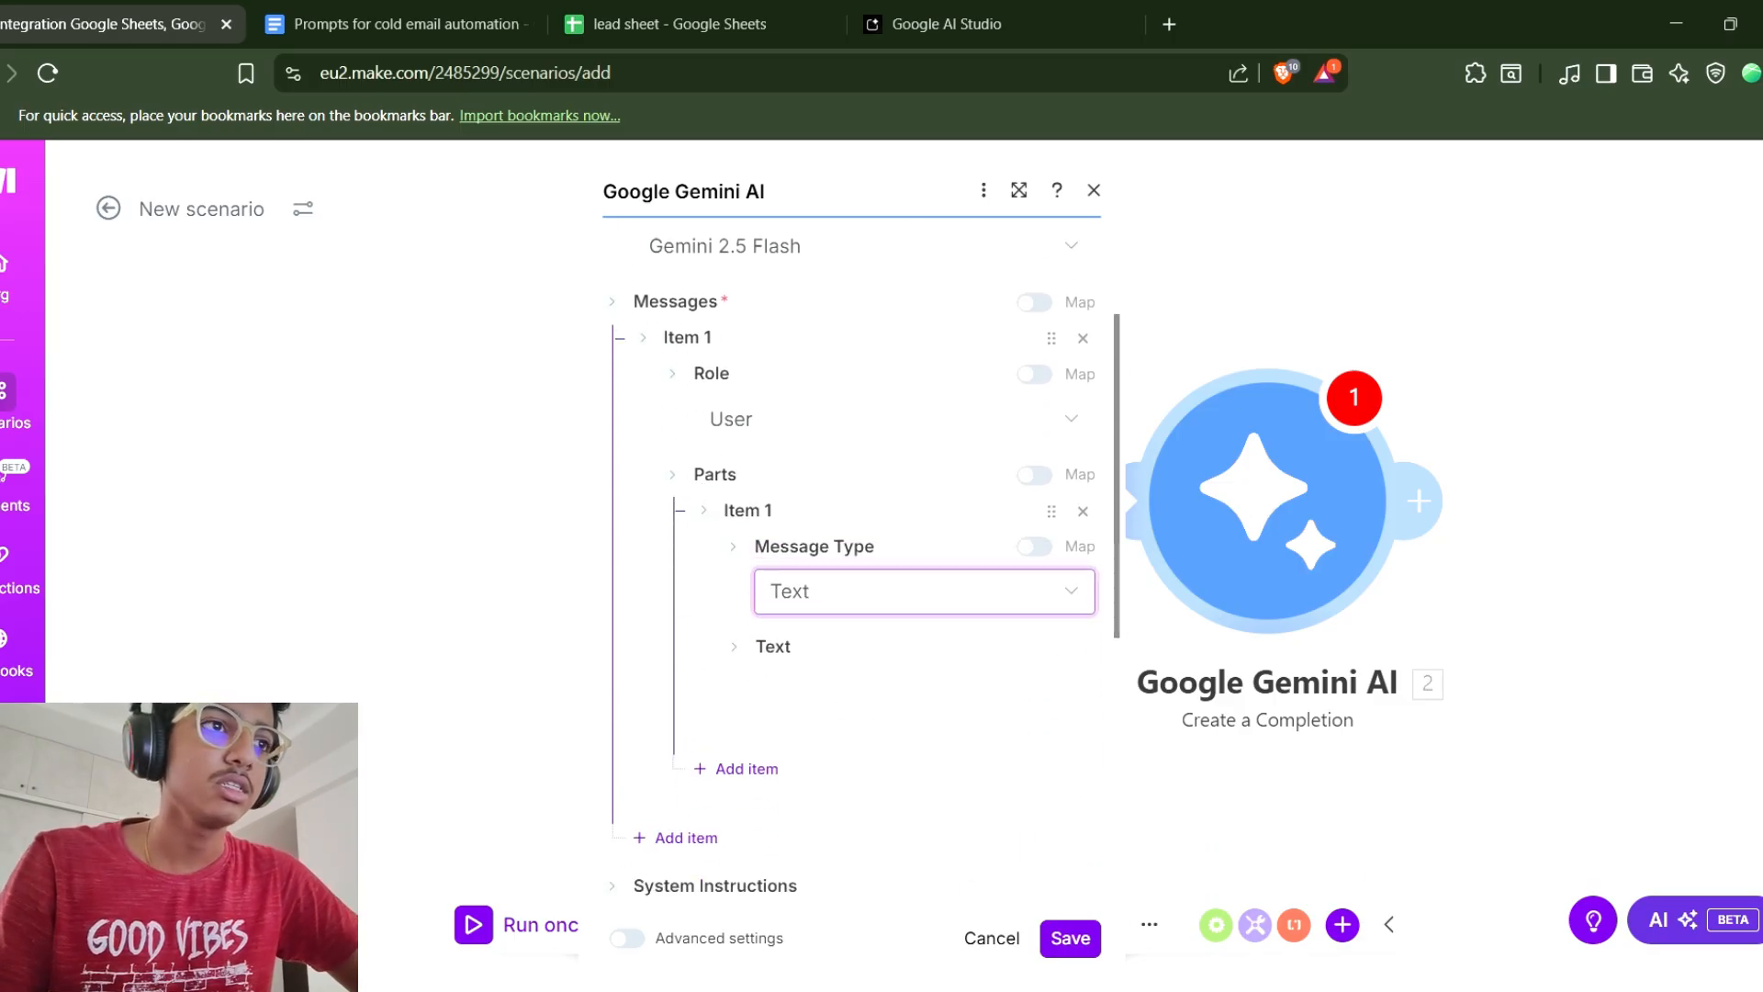
click(906, 693)
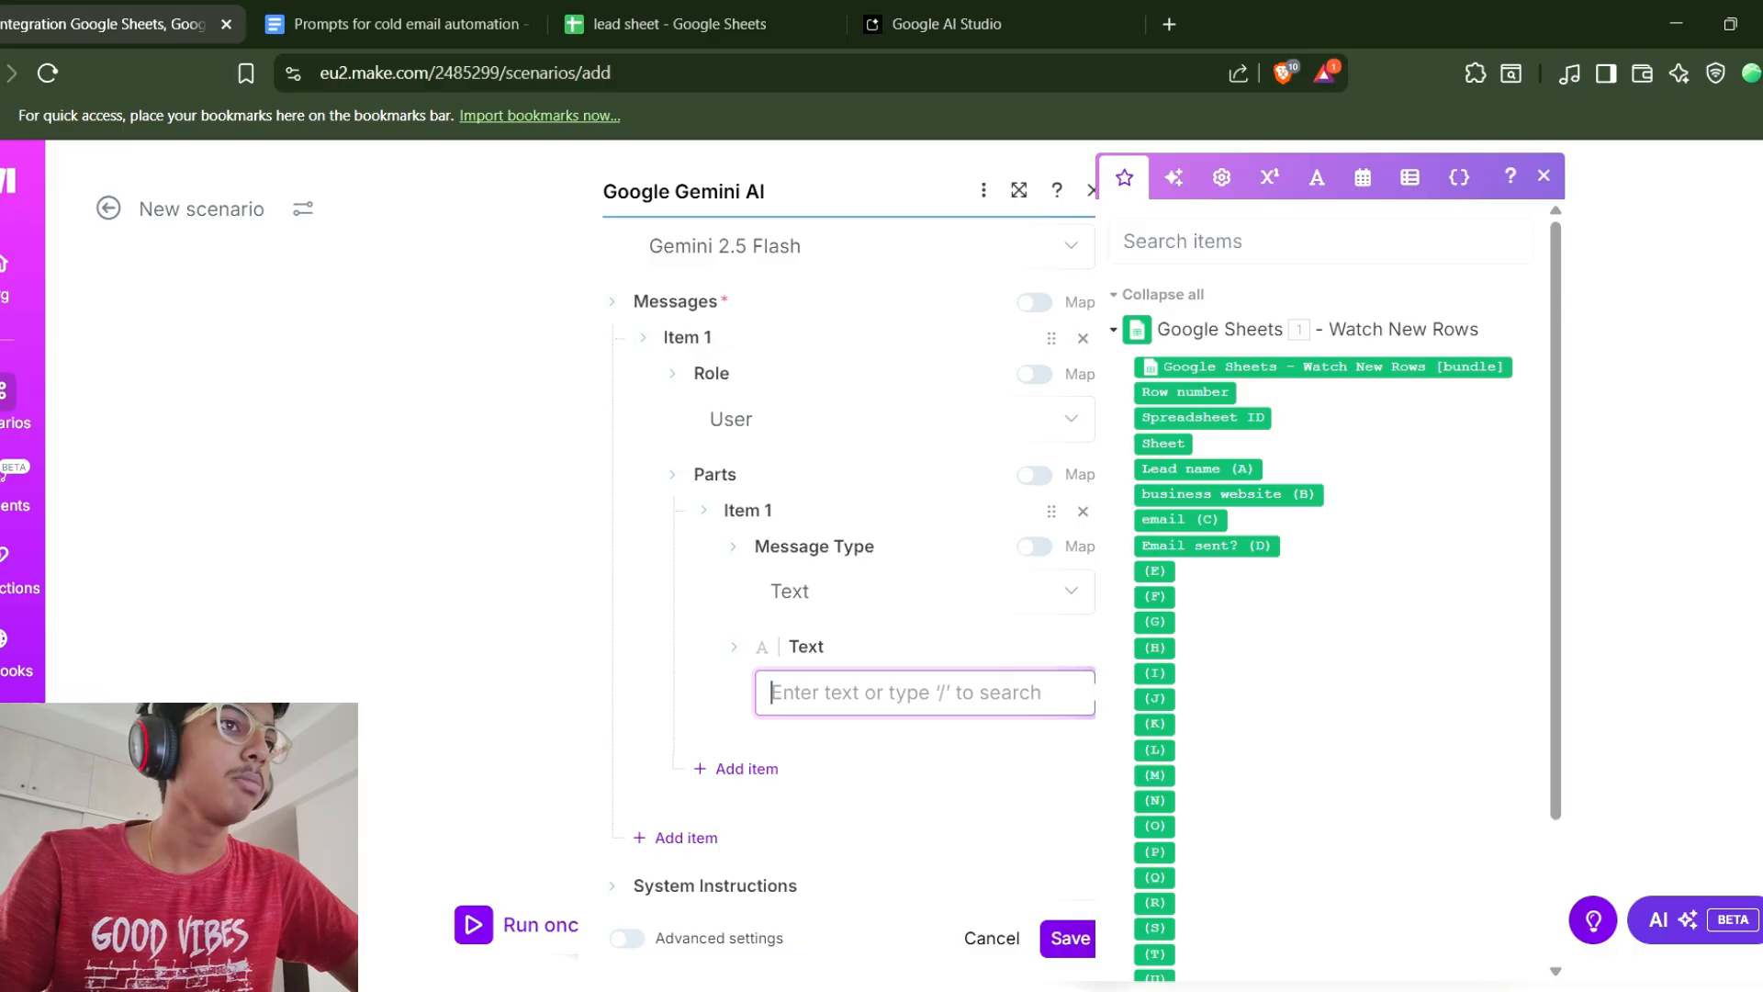
click(395, 24)
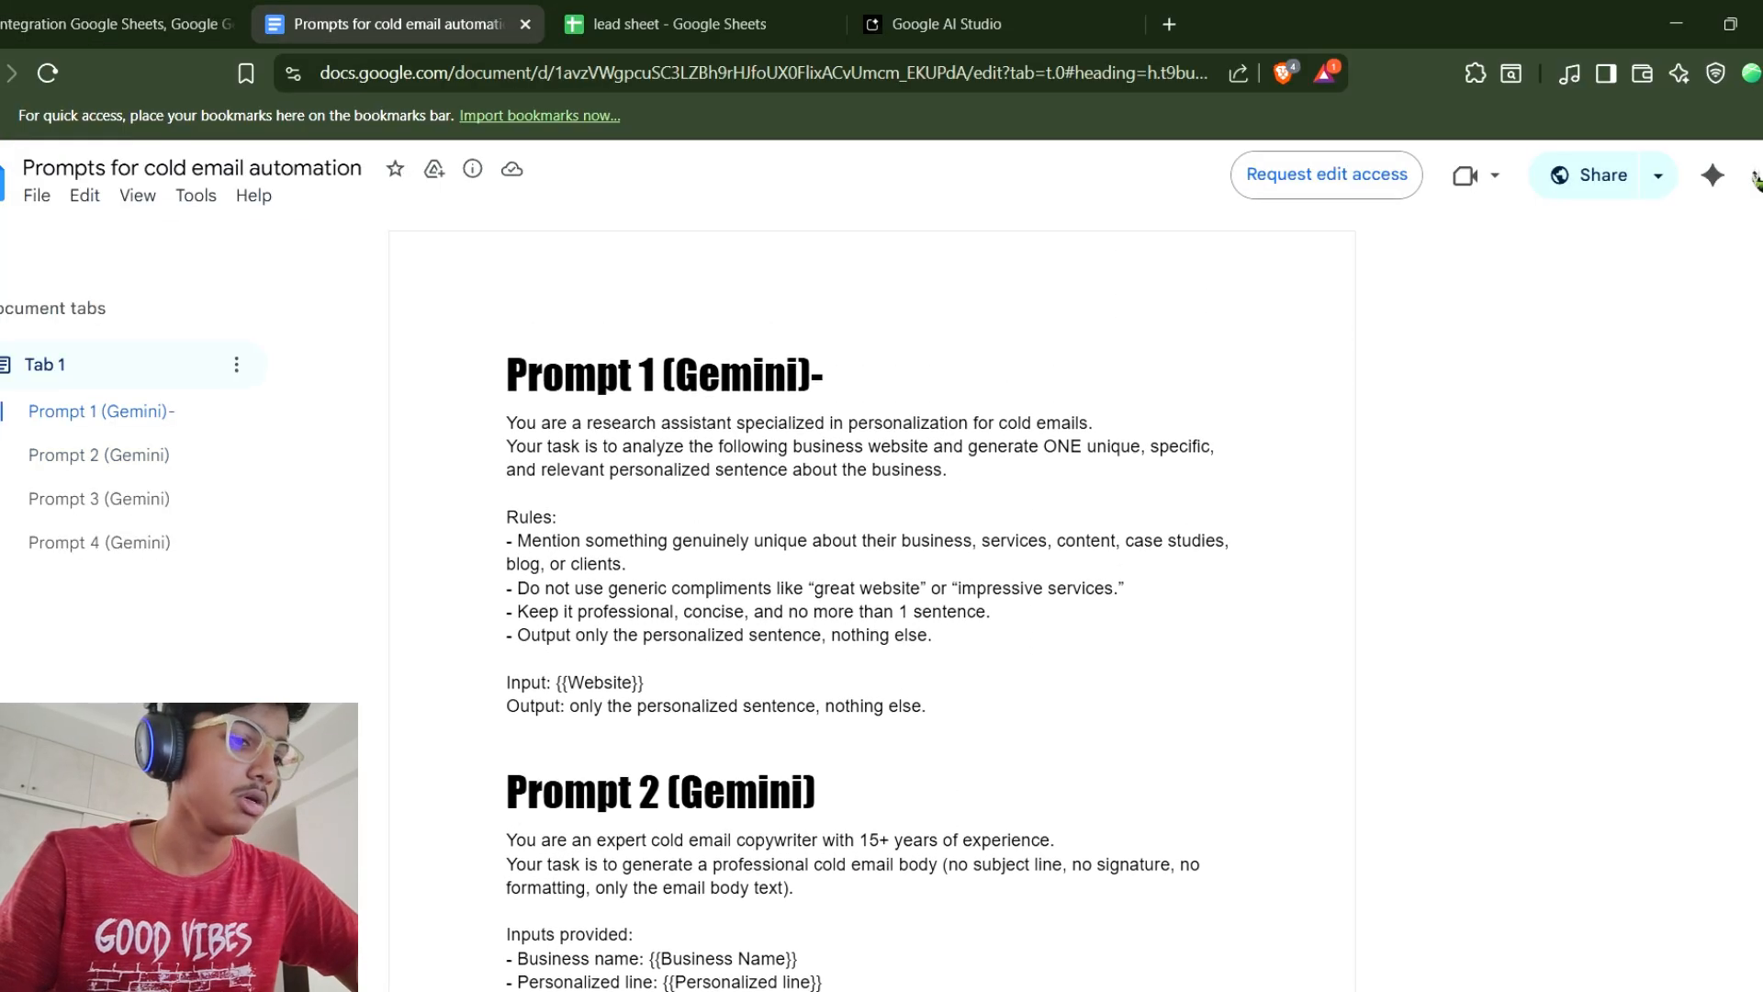
key(shift+Down)
key(shift+Down)
key(shift+Down)
key(shift+Down)
key(shift+Down)
key(shift+Down)
key(shift+Down)
key(shift+Down)
key(shift+Down)
key(shift+Down)
key(shift+Down)
key(shift+Down)
key(shift+Down)
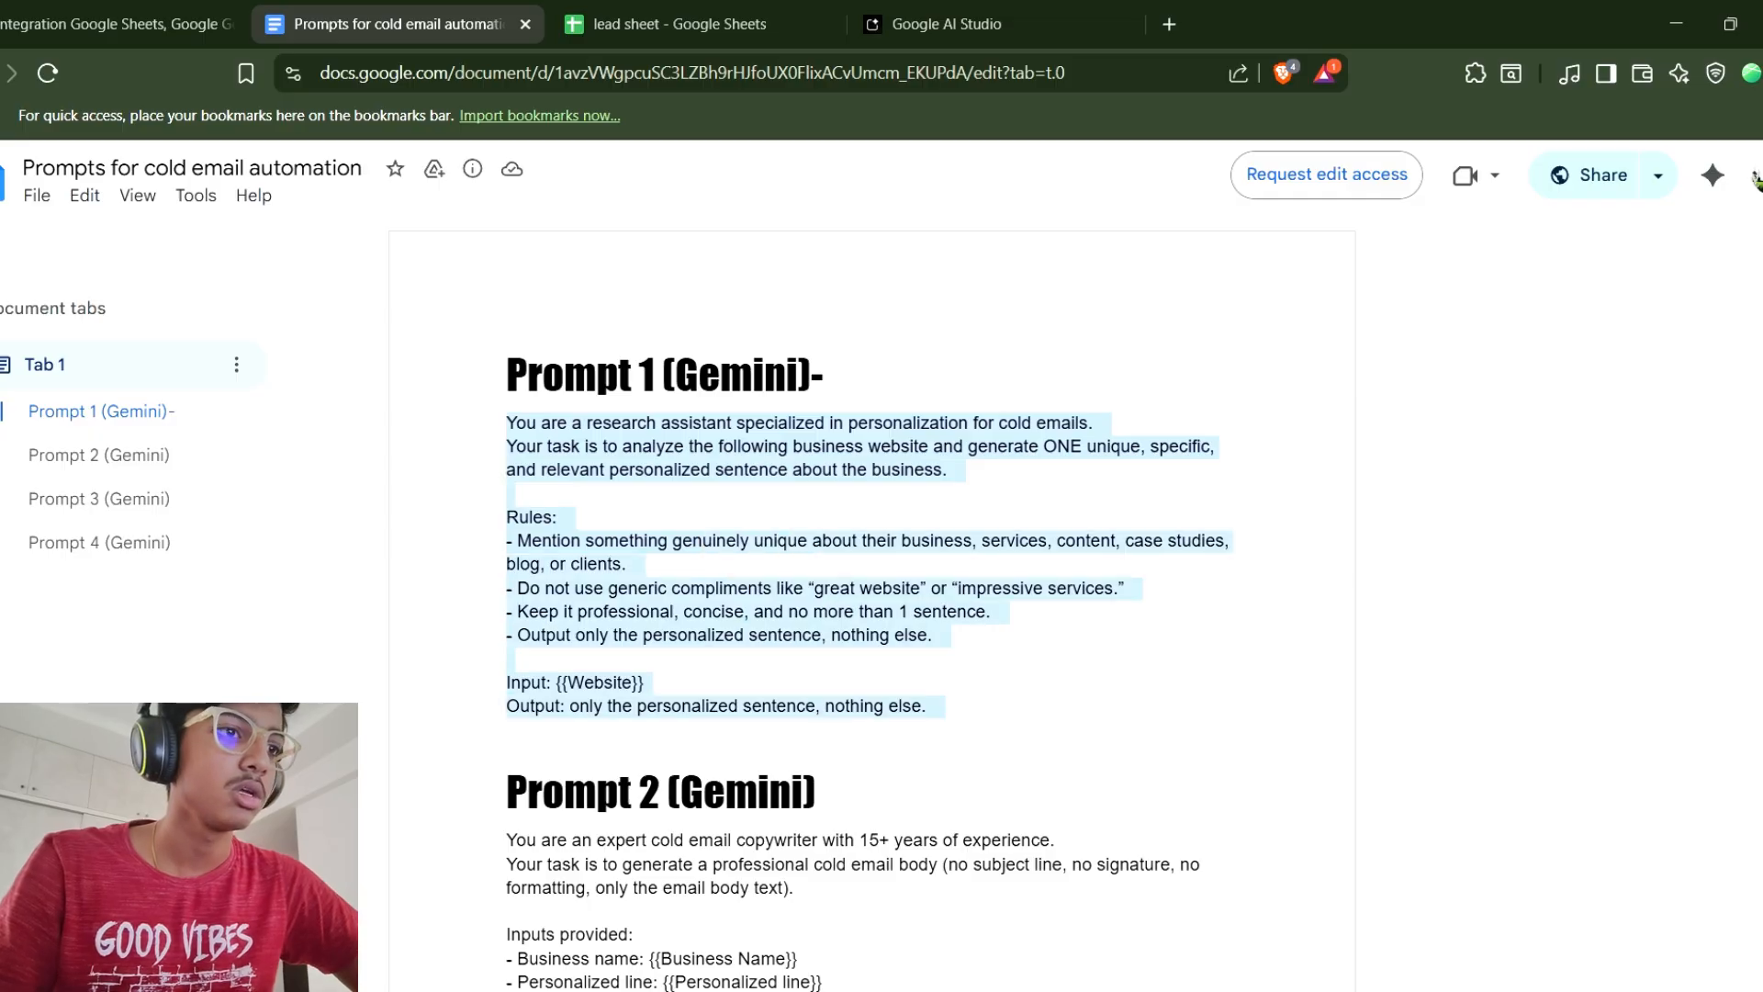
click(119, 23)
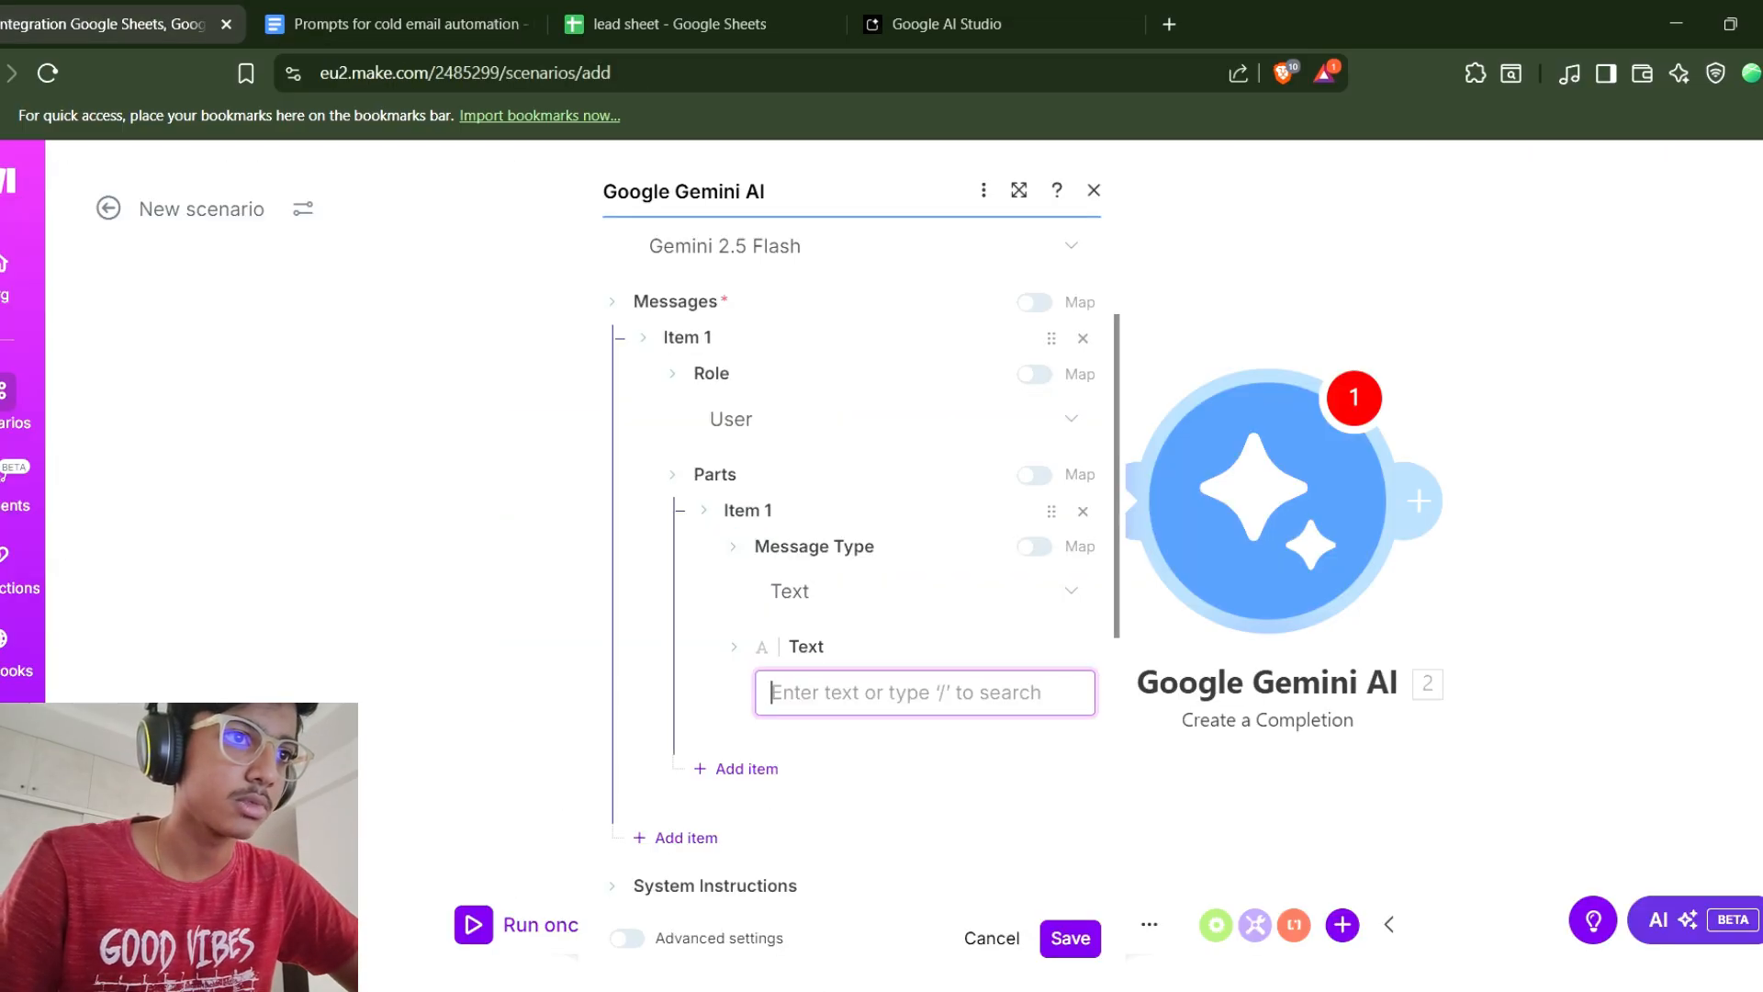
key(ctrl+v)
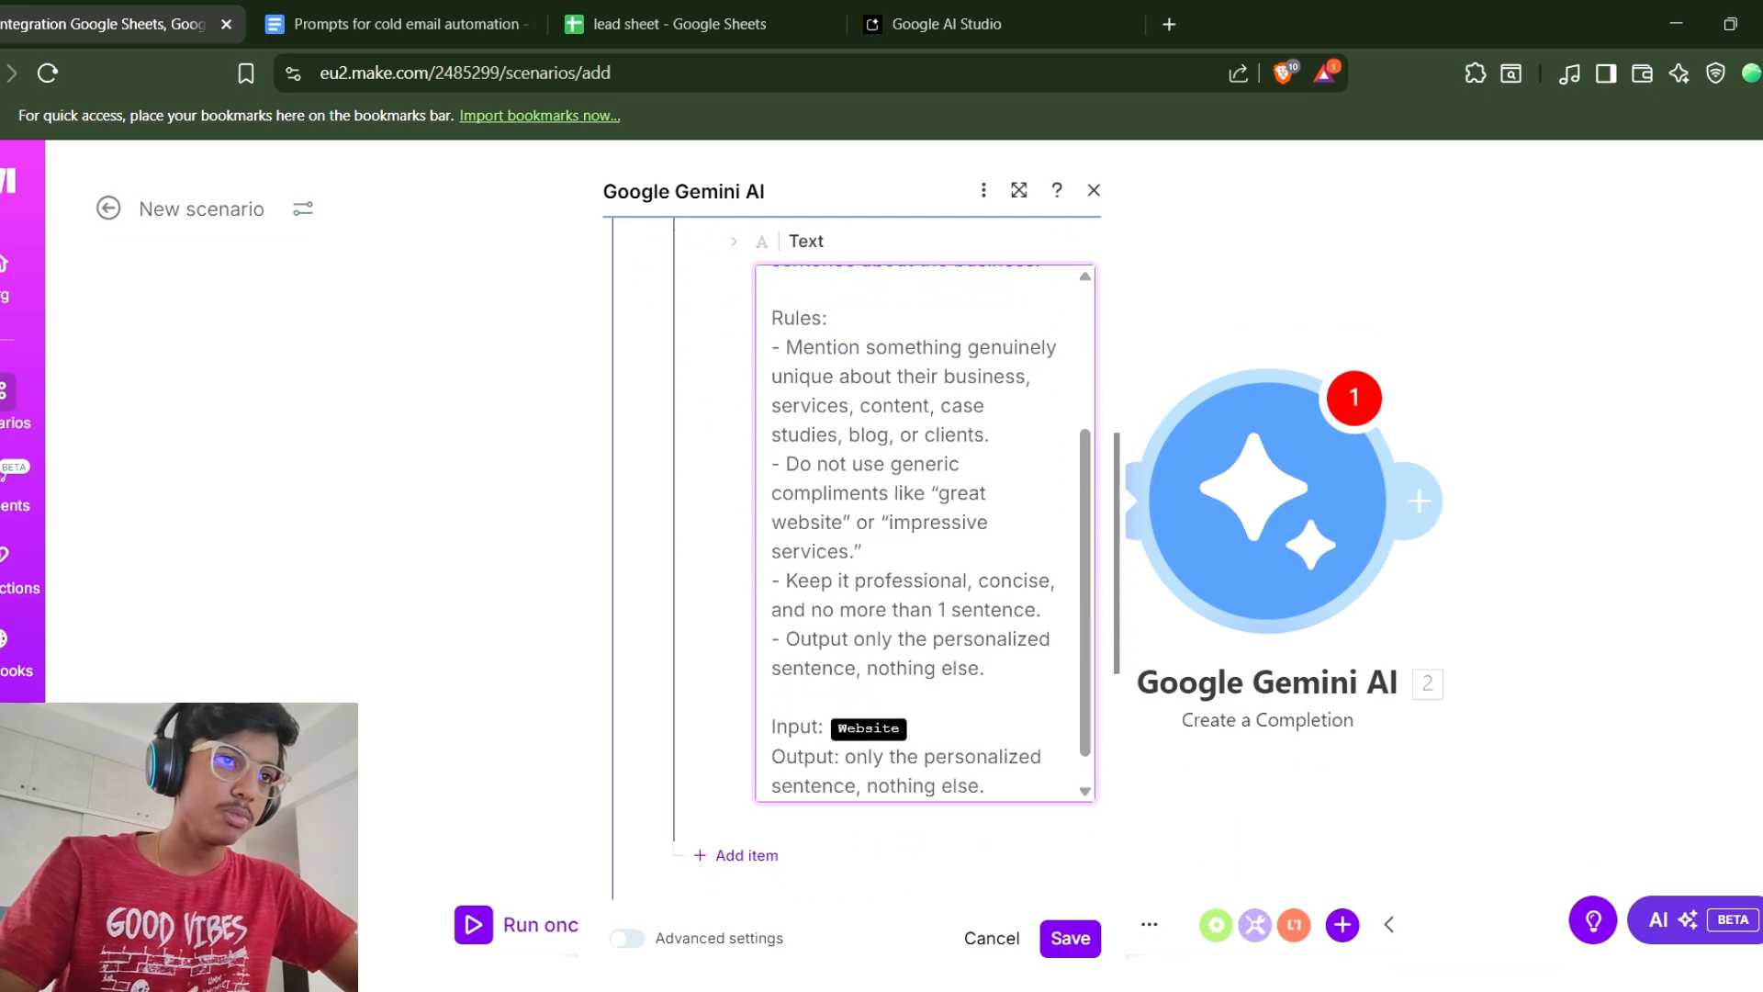
Delete the Website placeholder after Input in the pasted prompt.
click(772, 722)
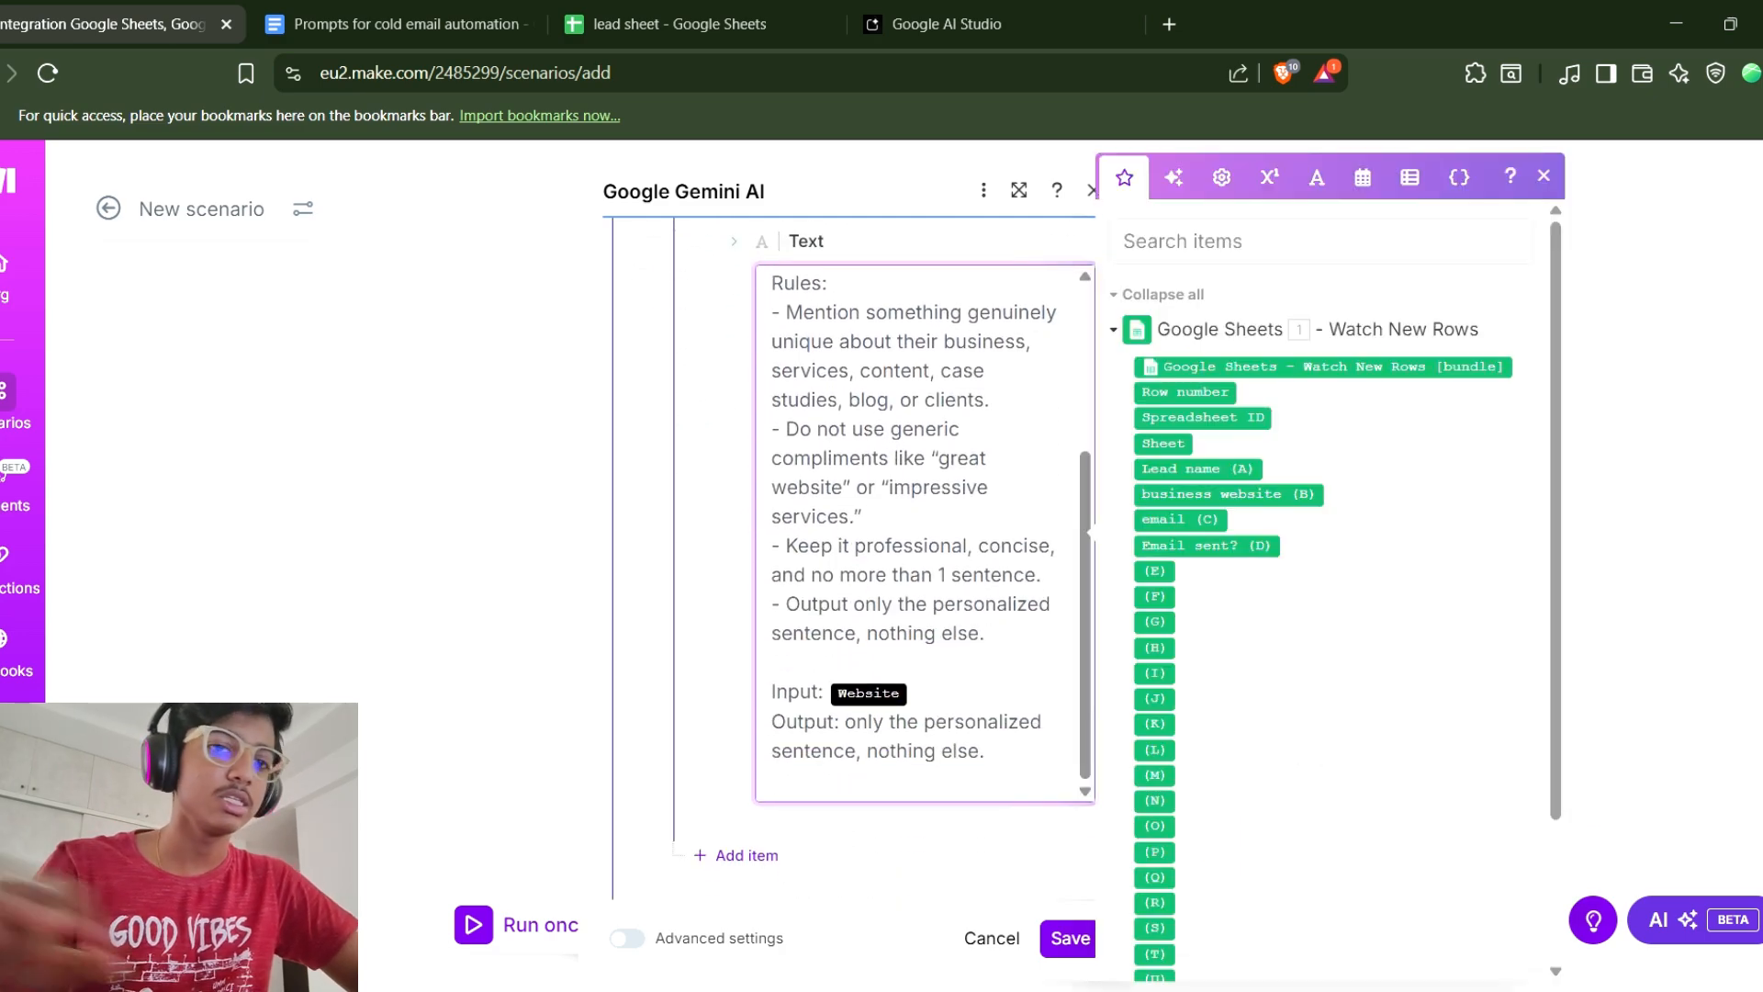
click(823, 692)
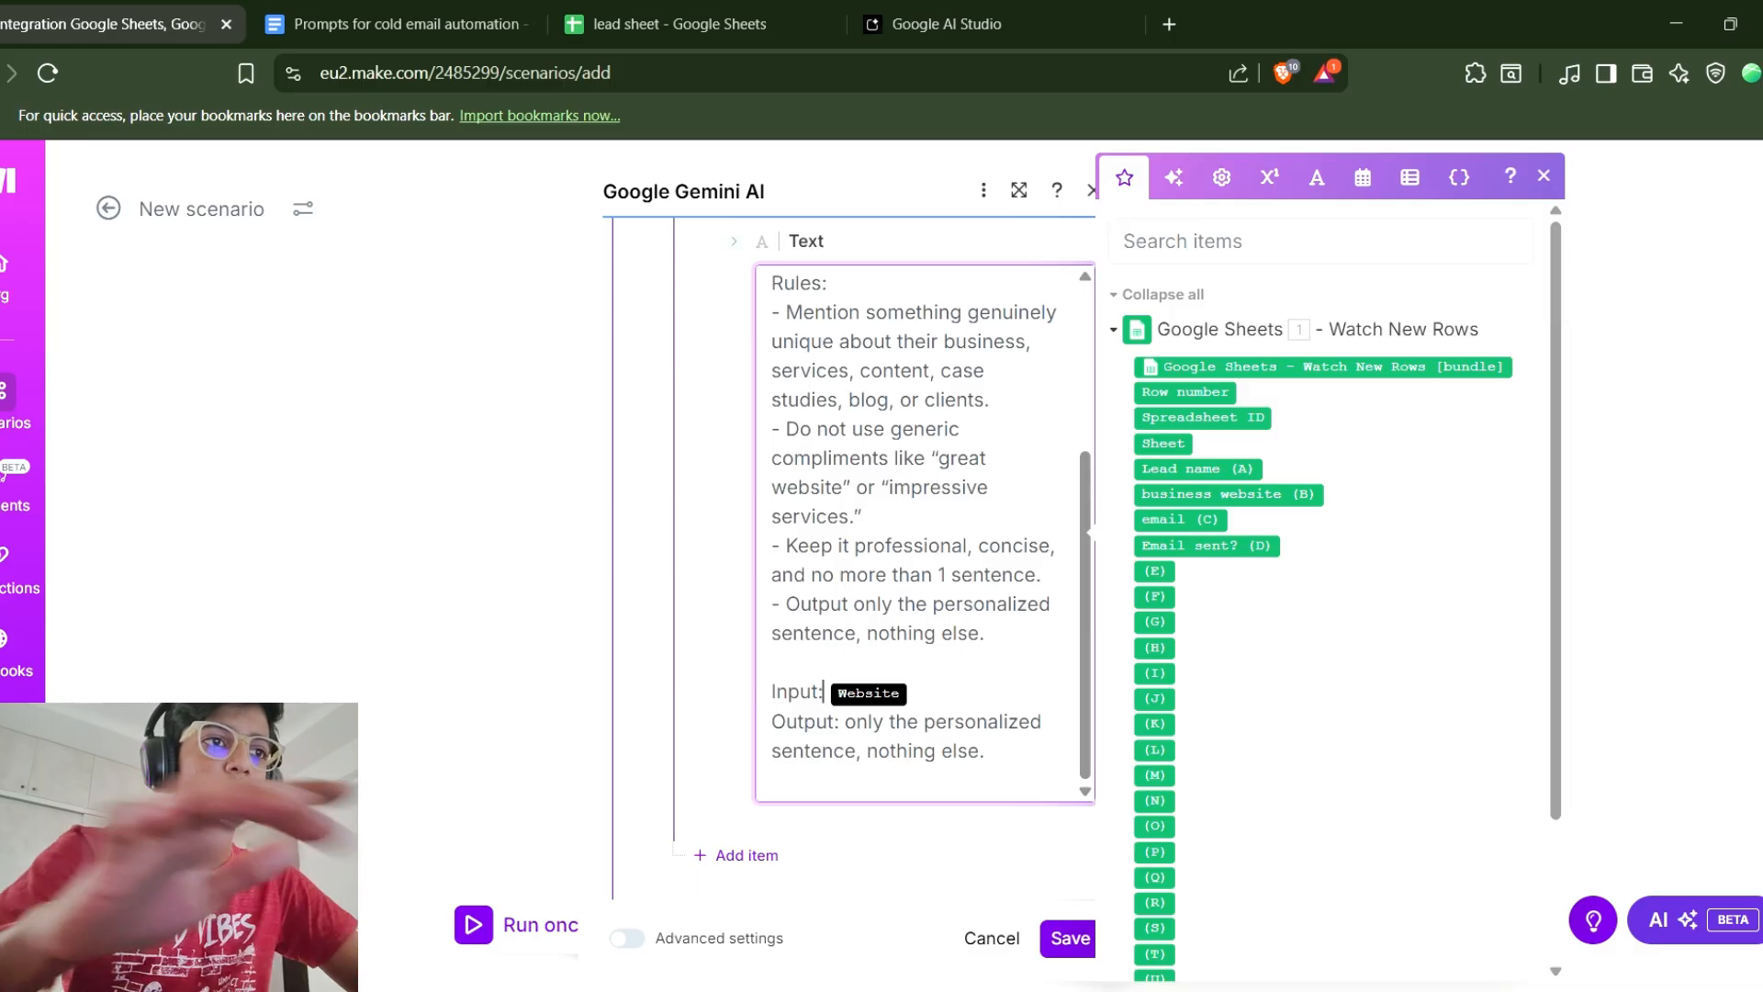
key(Delete)
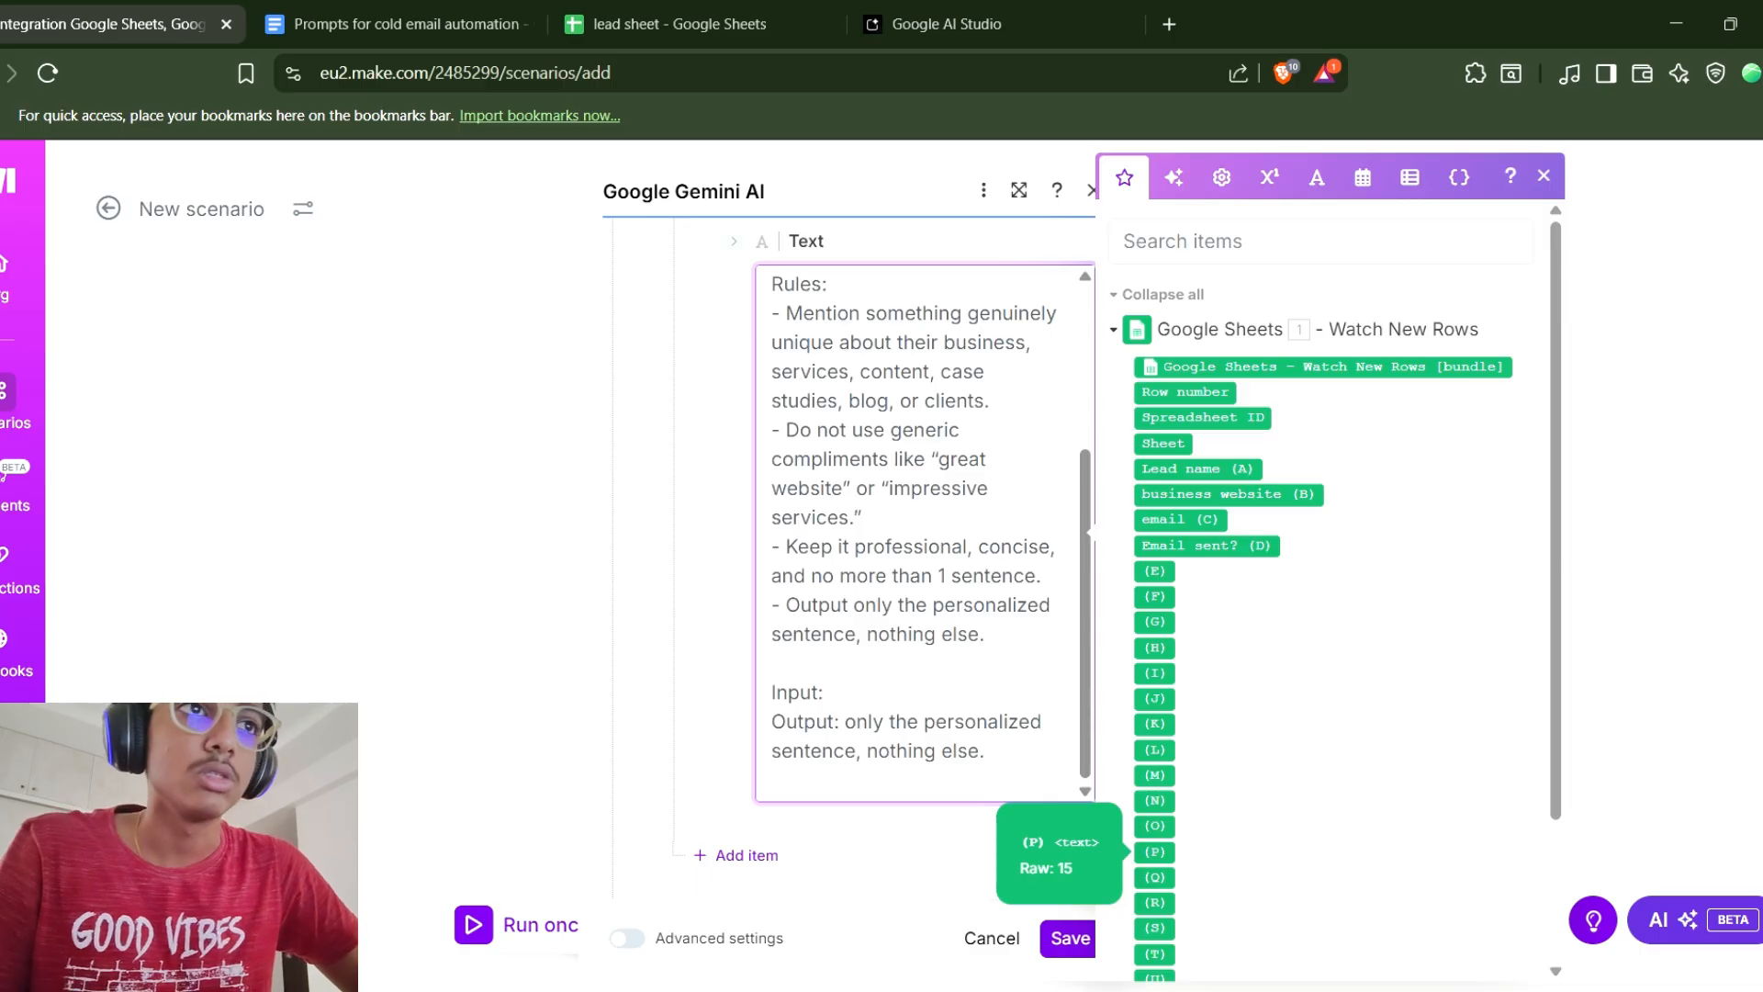
Map the sheet's business website (B) field after Input in the prompt.
scroll(1331, 587, down, 3)
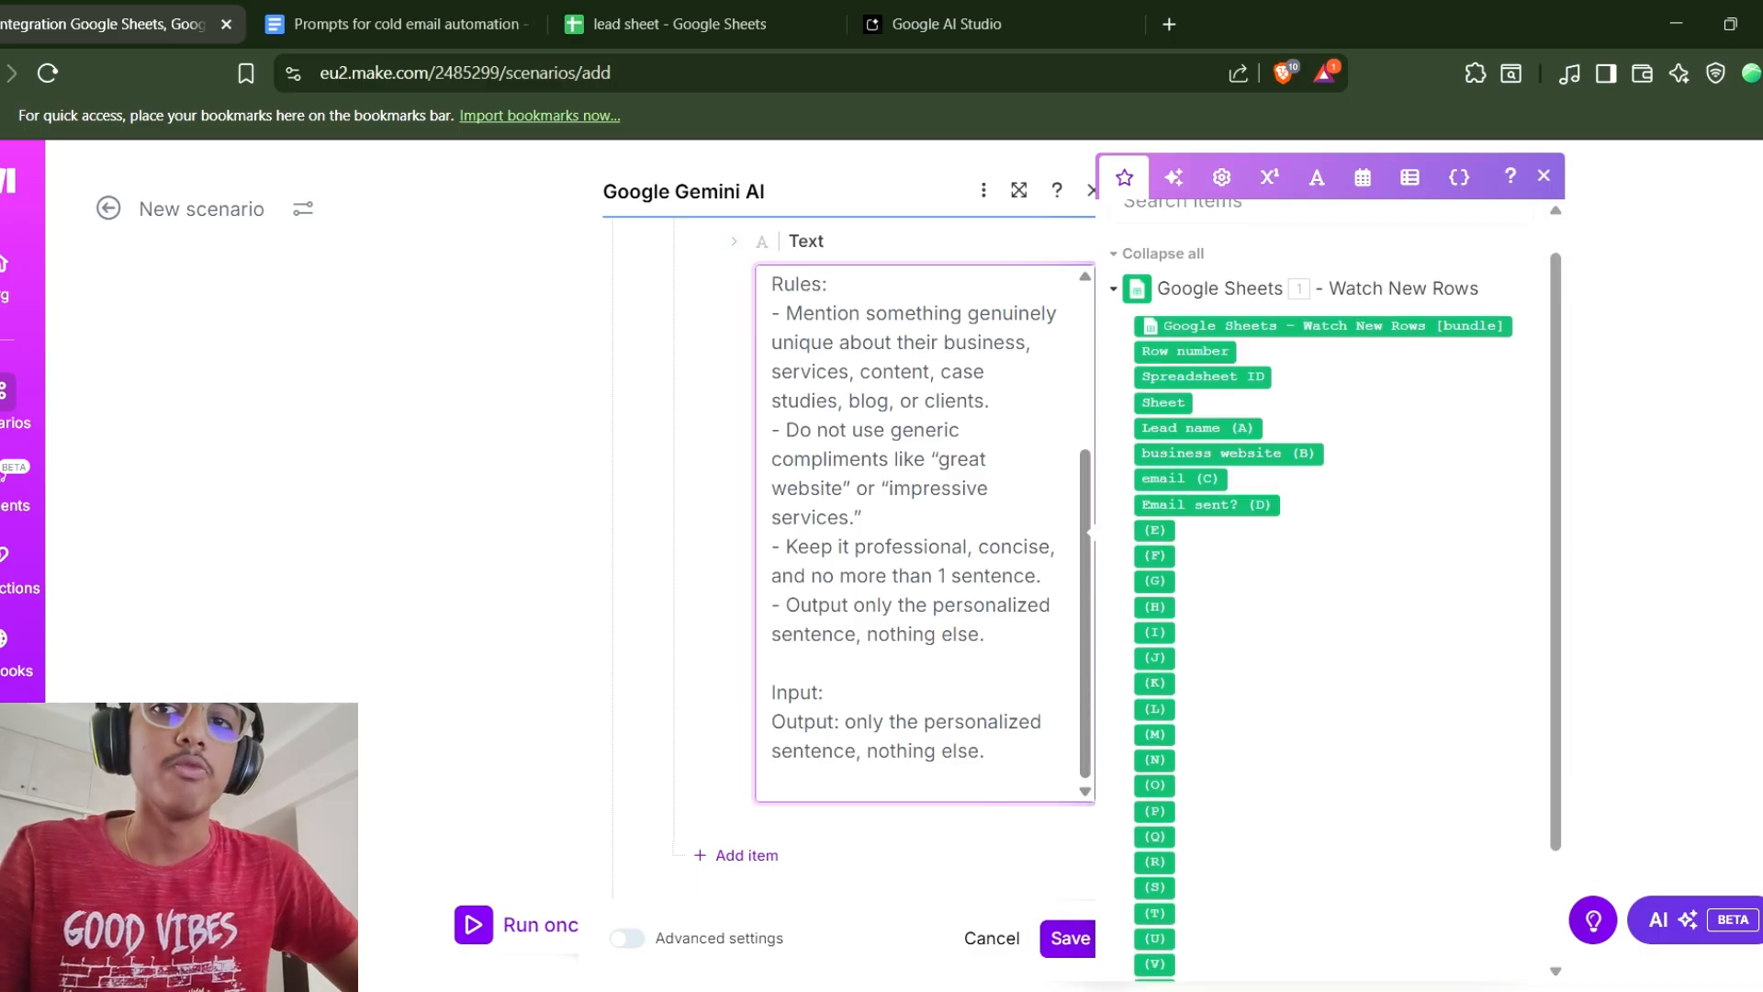
scroll(1323, 588, up, 3)
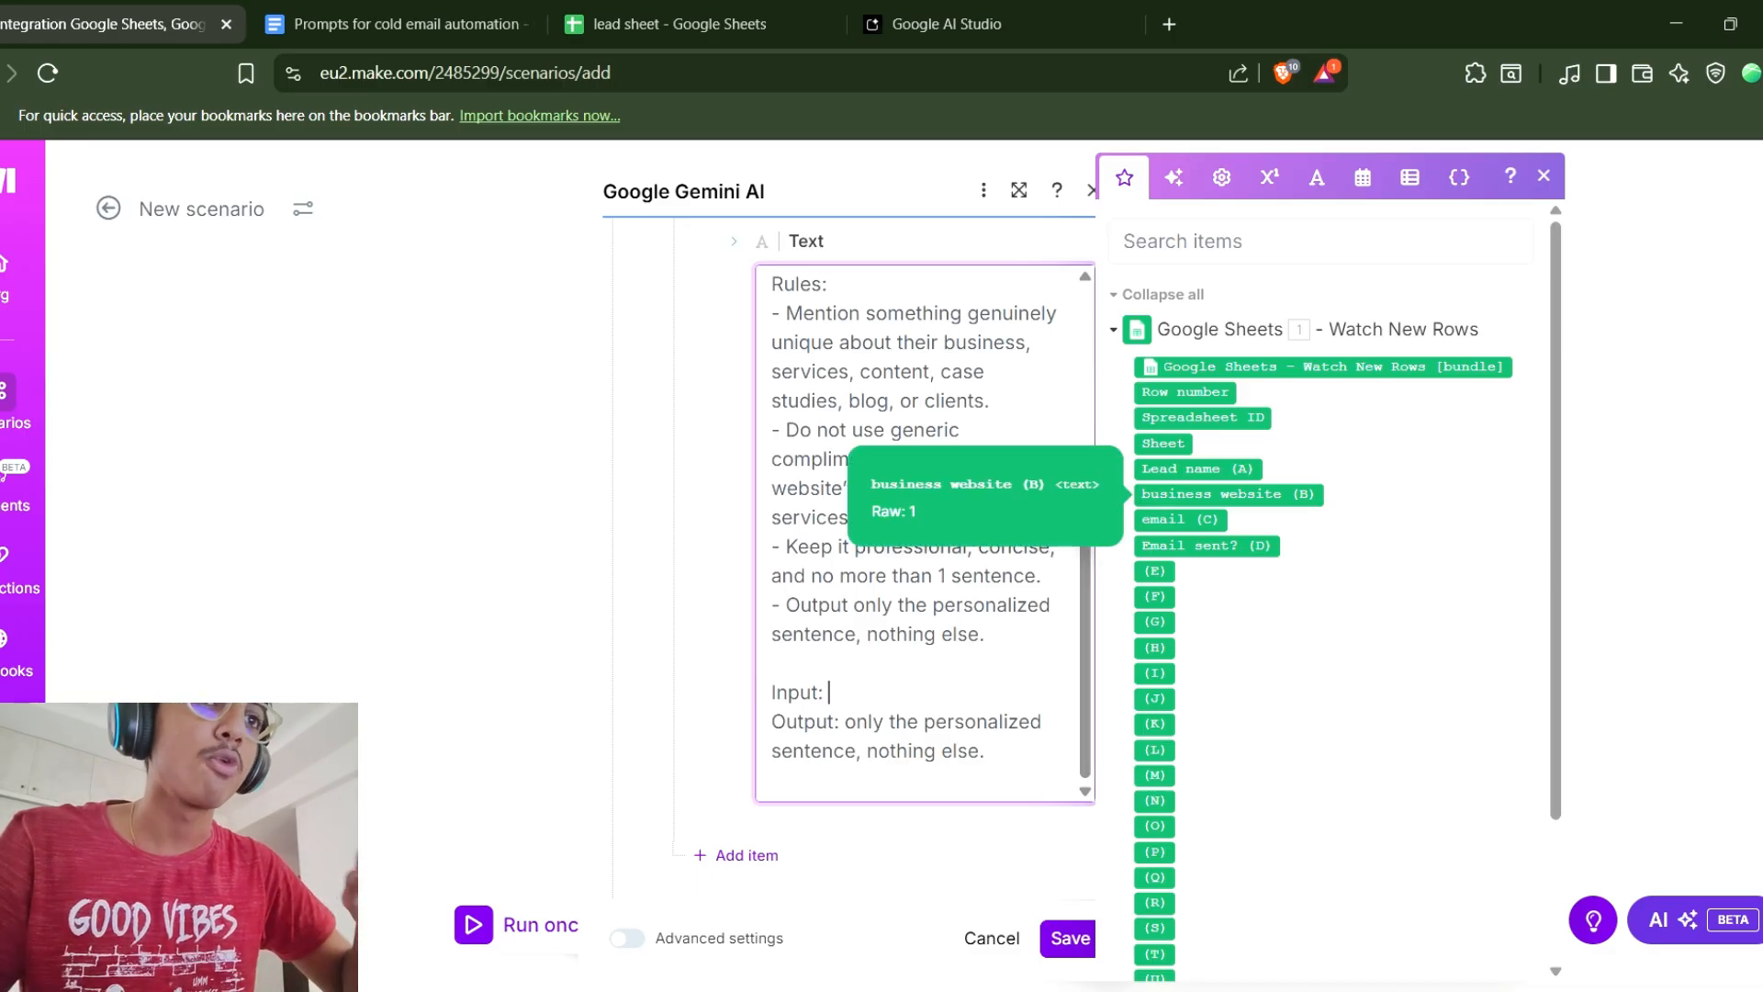
click(679, 24)
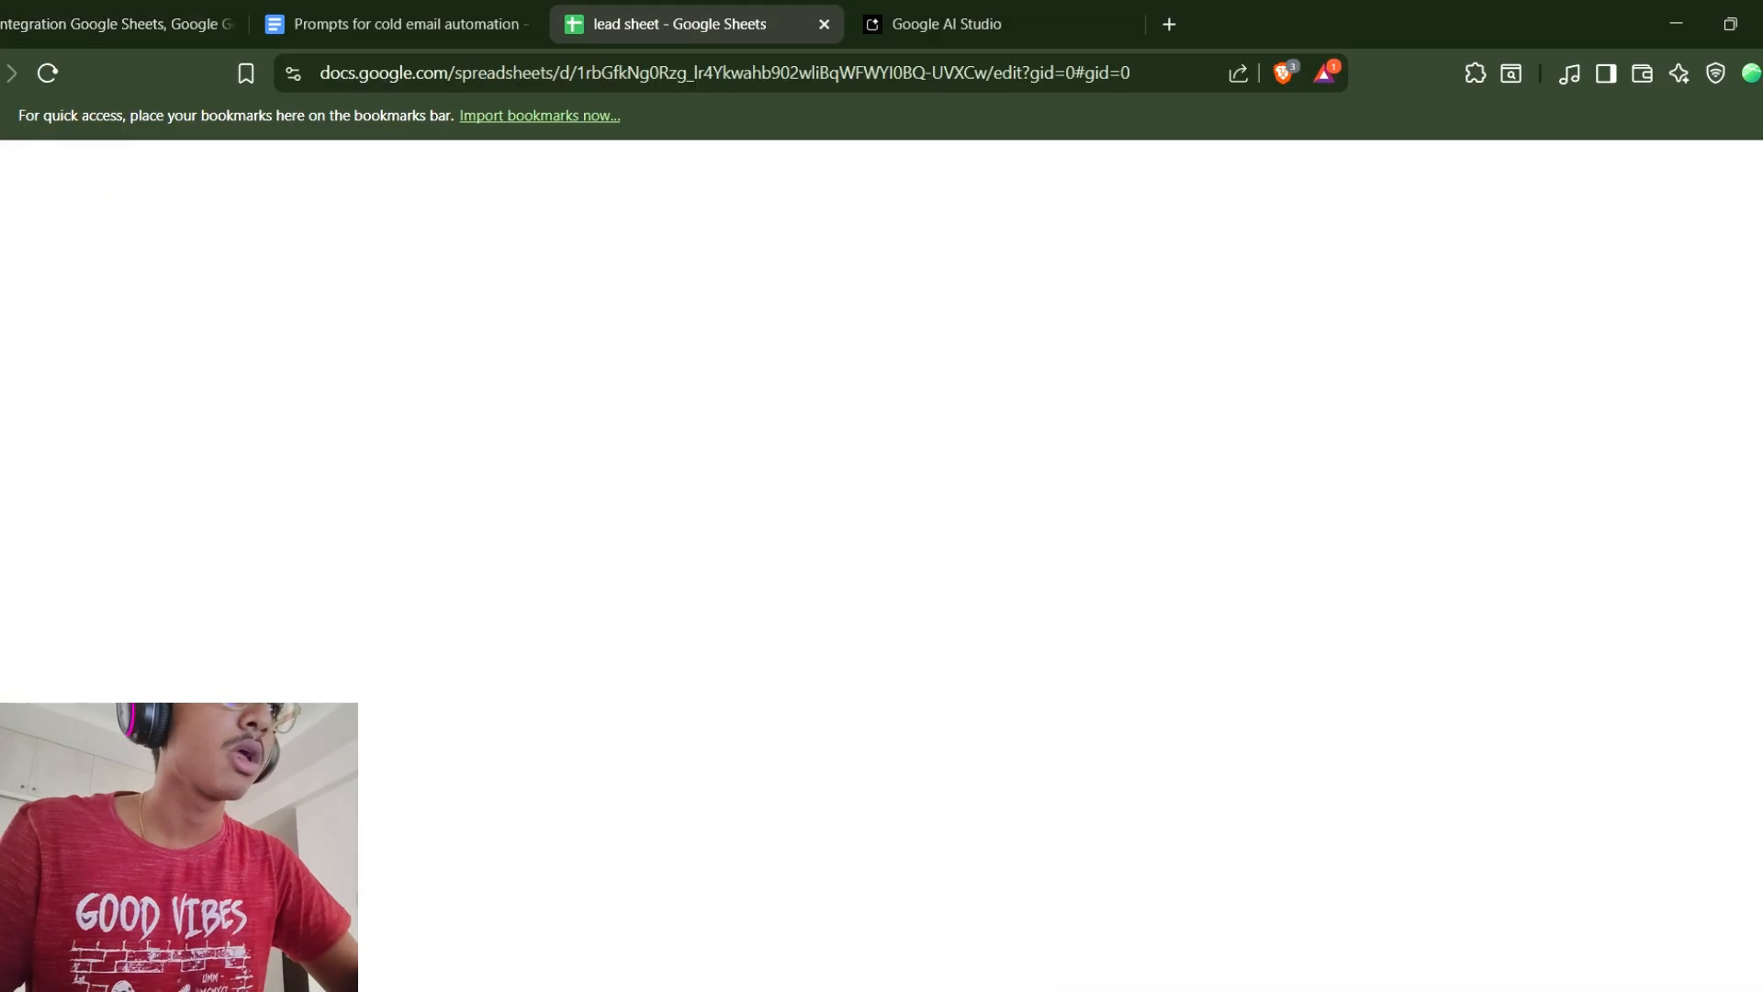
click(110, 25)
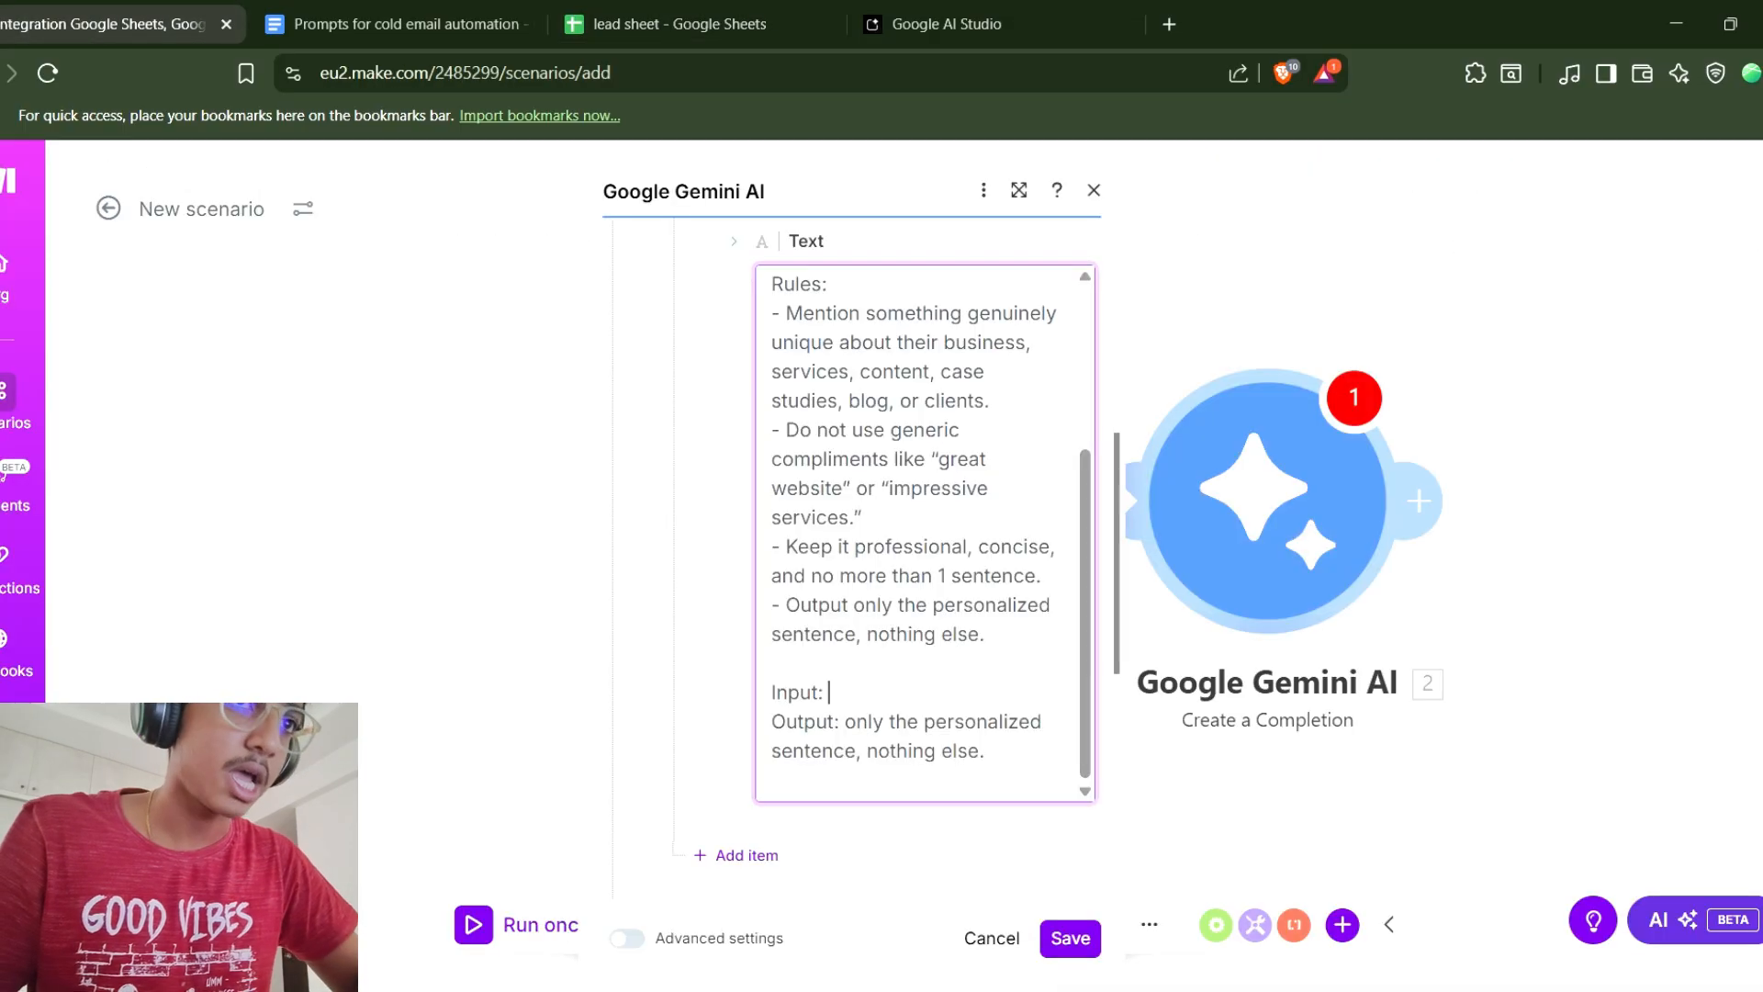
click(830, 692)
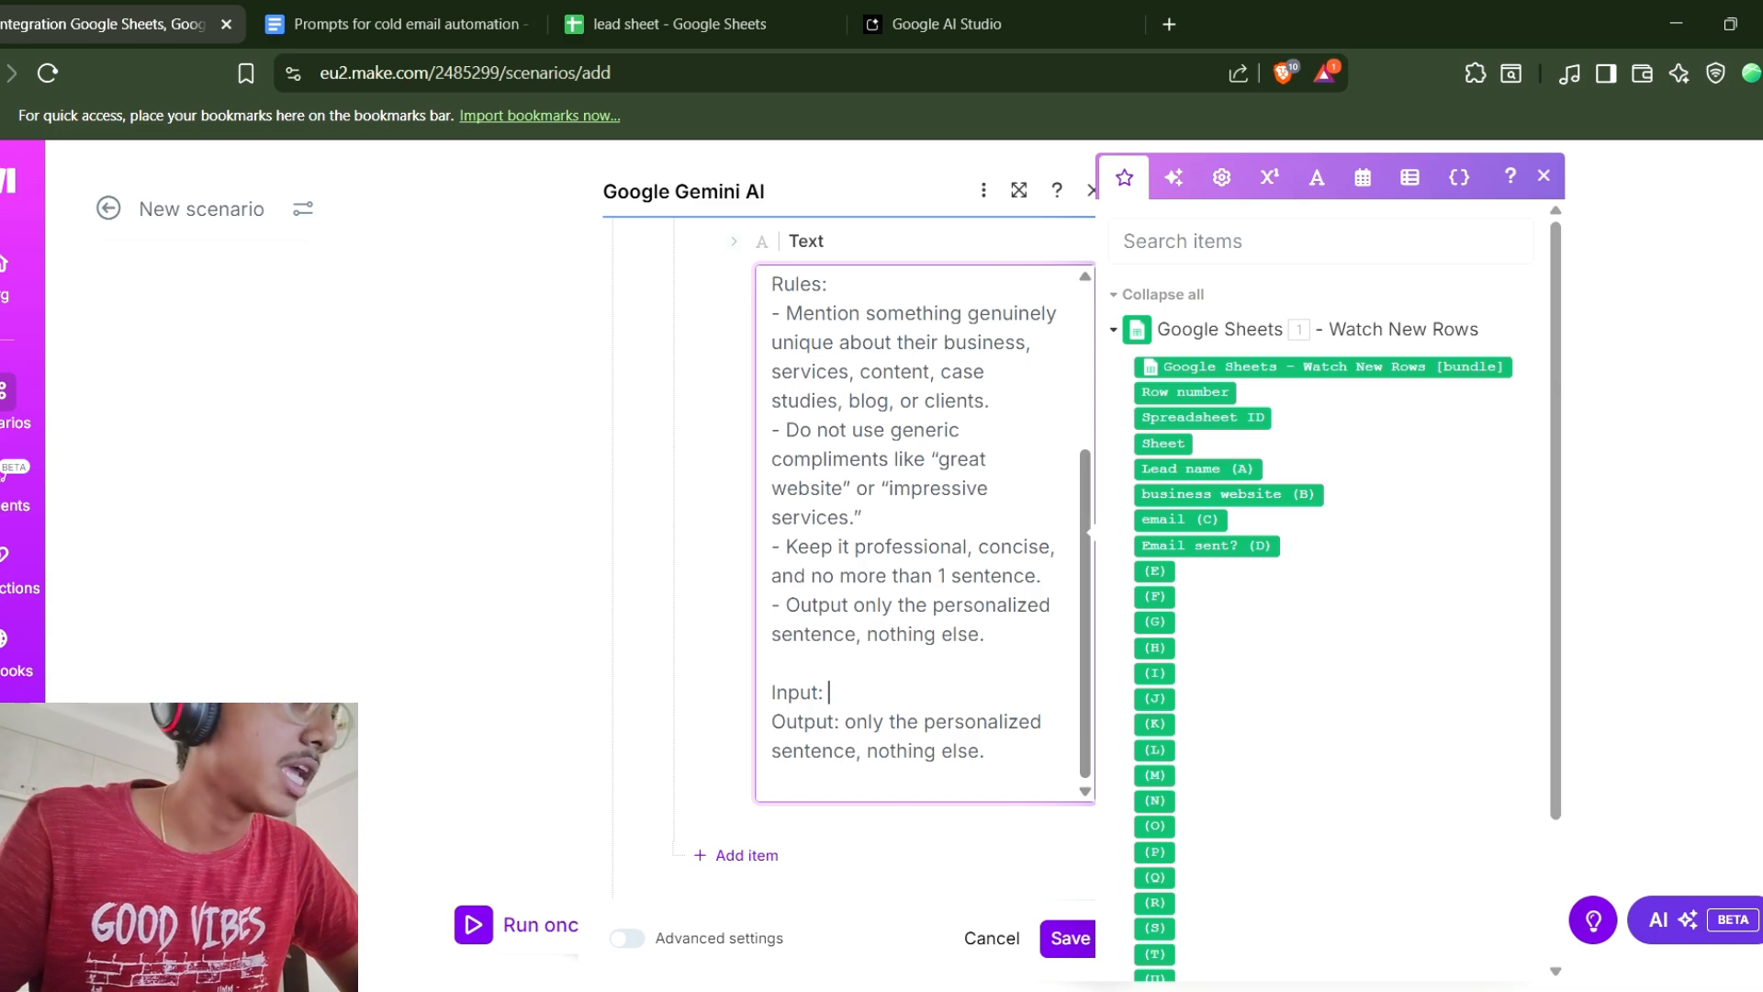
drag(1228, 493, 830, 692)
Save the Gemini module's settings.
click(680, 24)
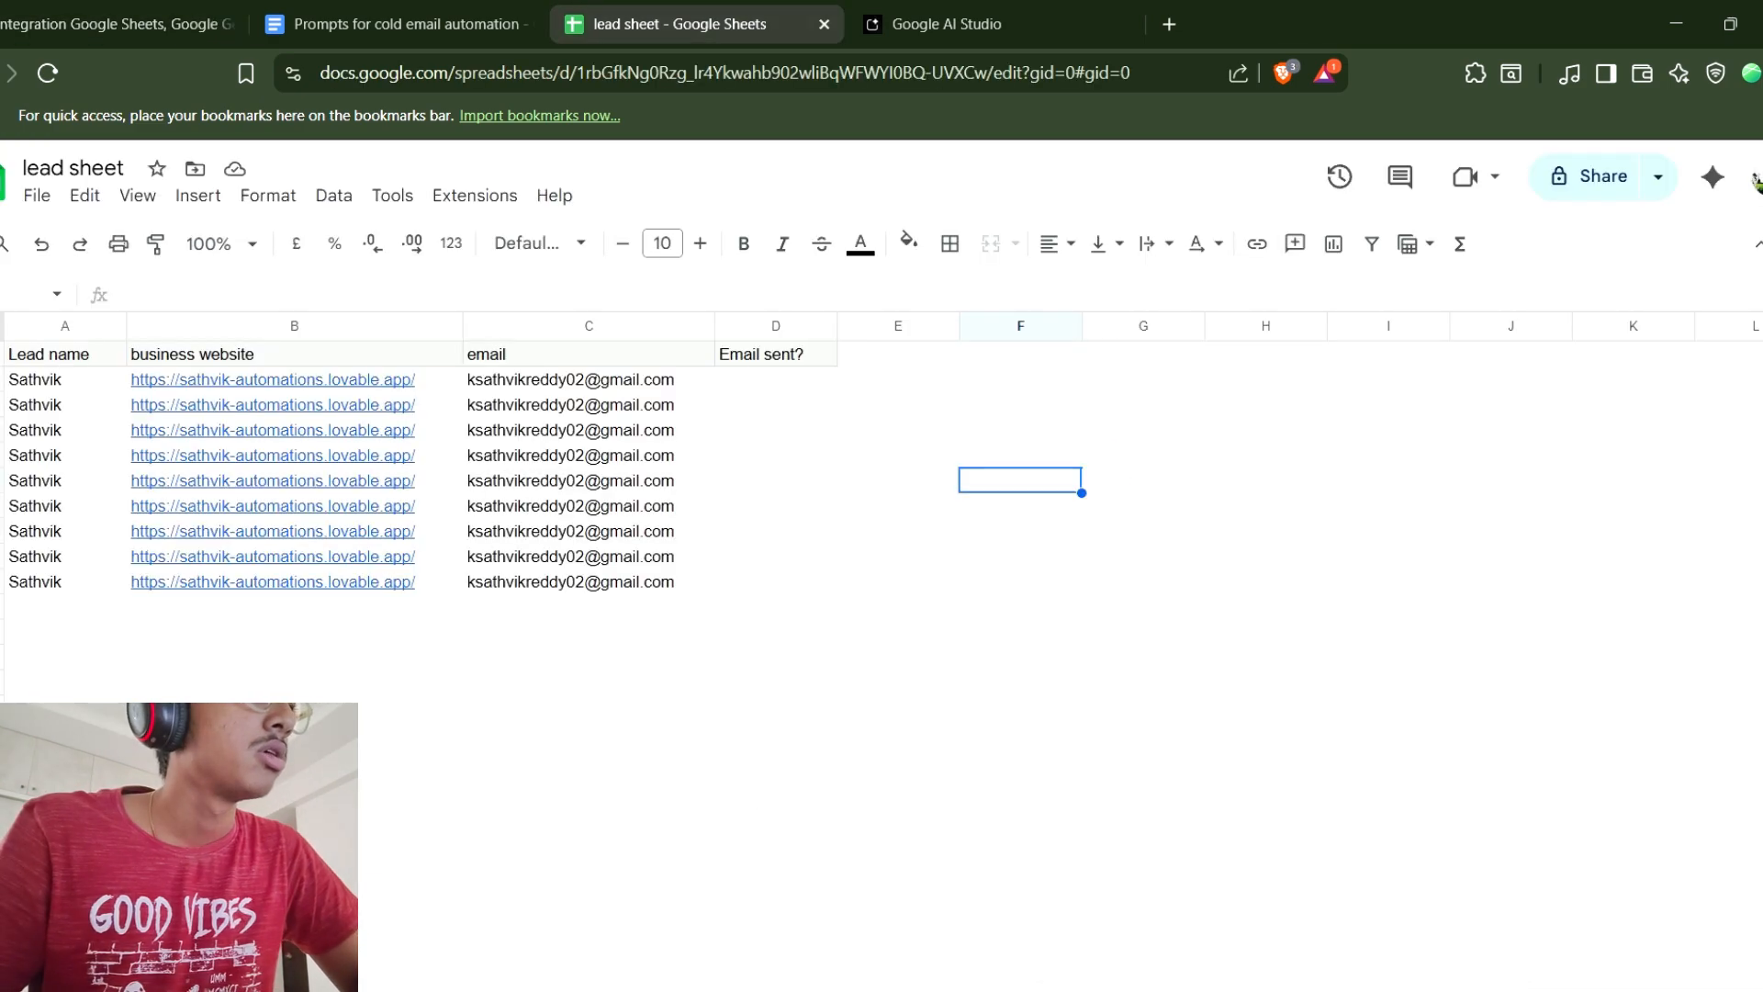
click(116, 24)
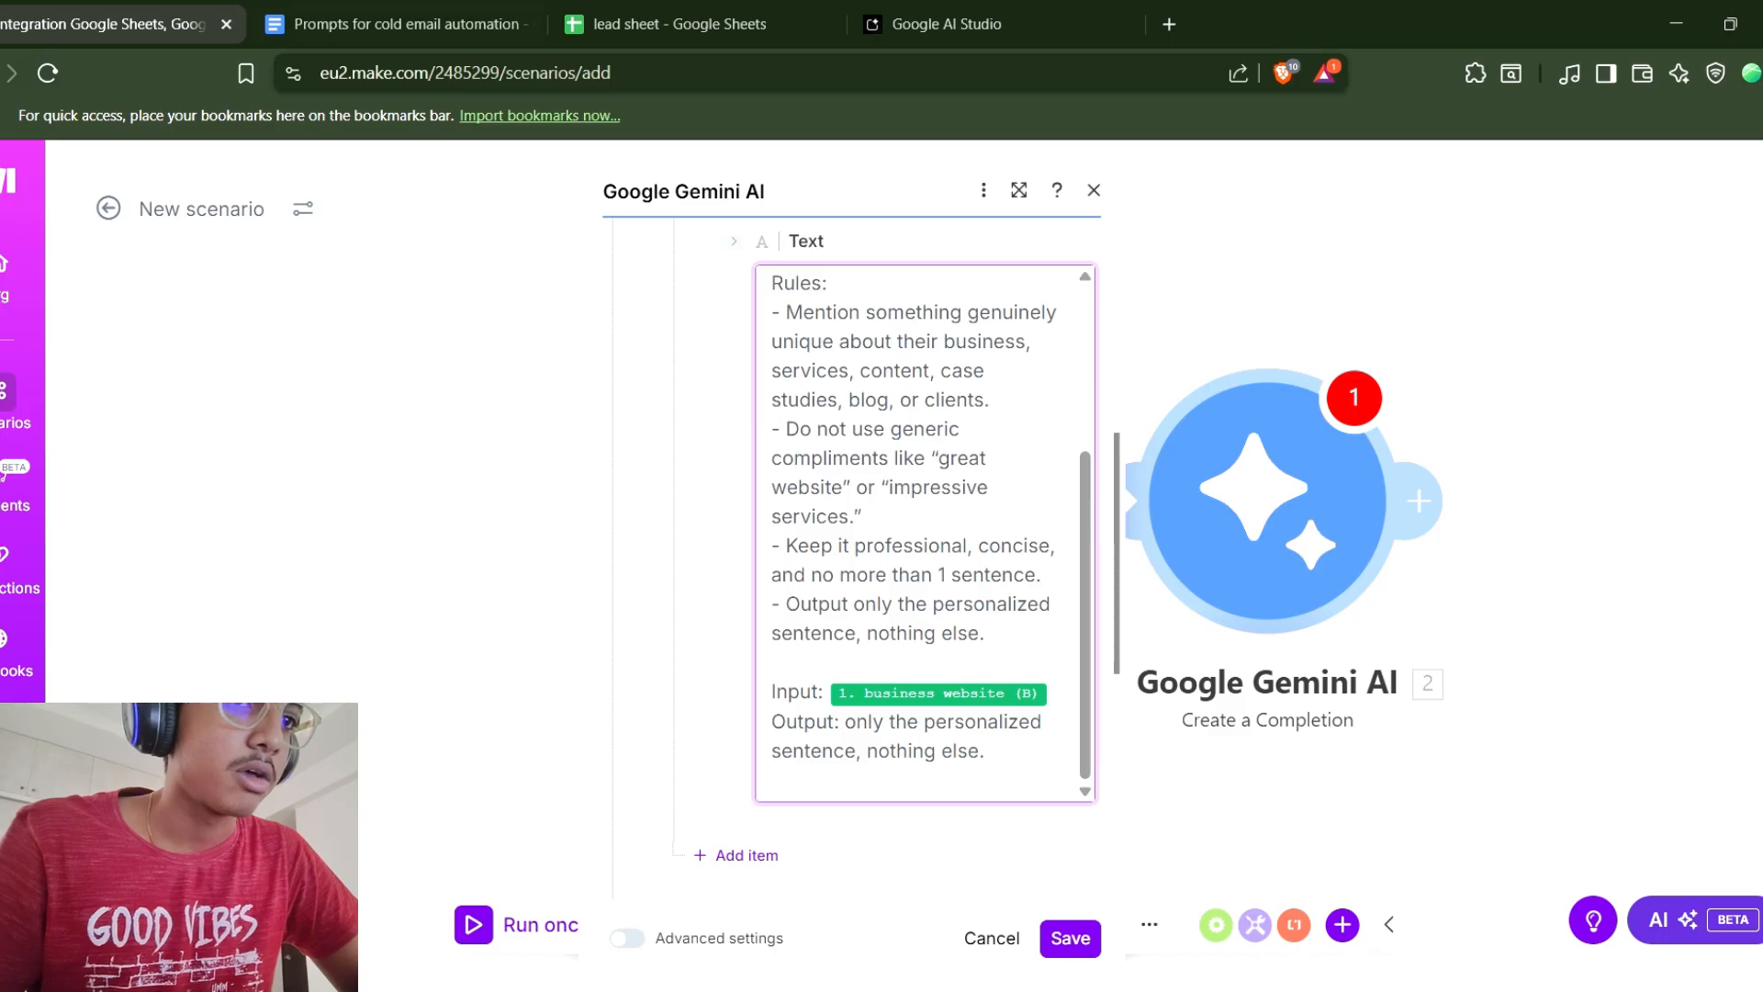
scroll(866, 559, down, 2)
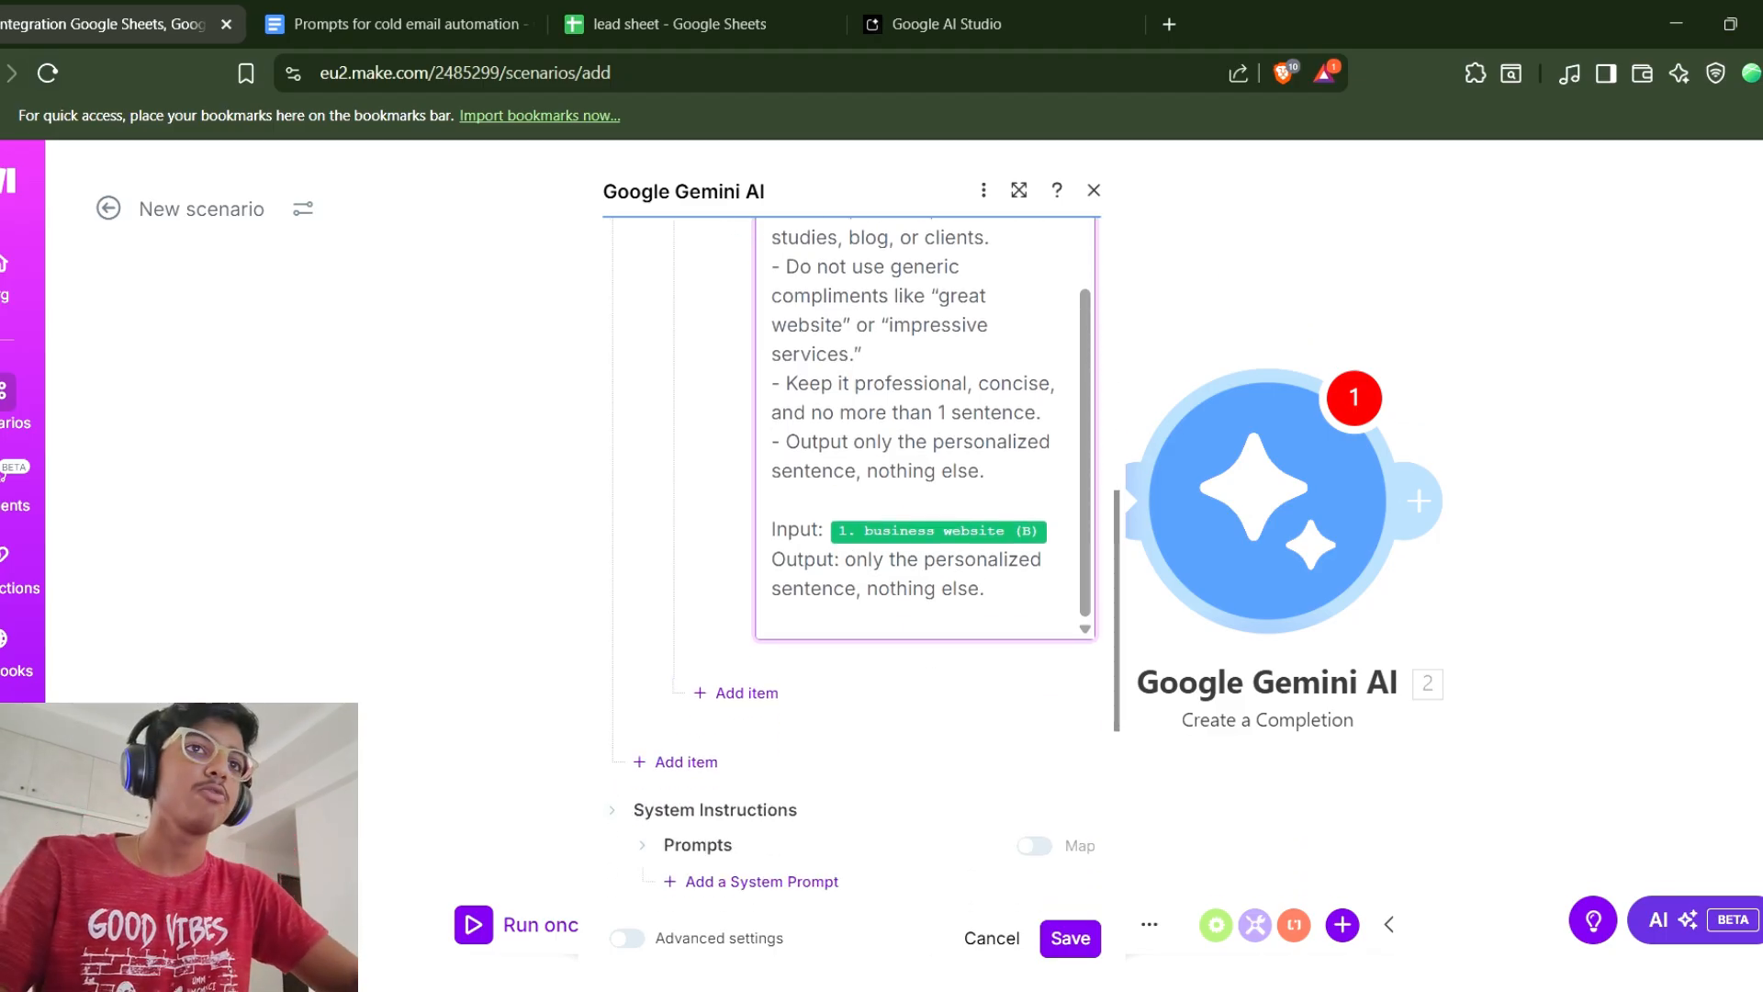
click(1070, 939)
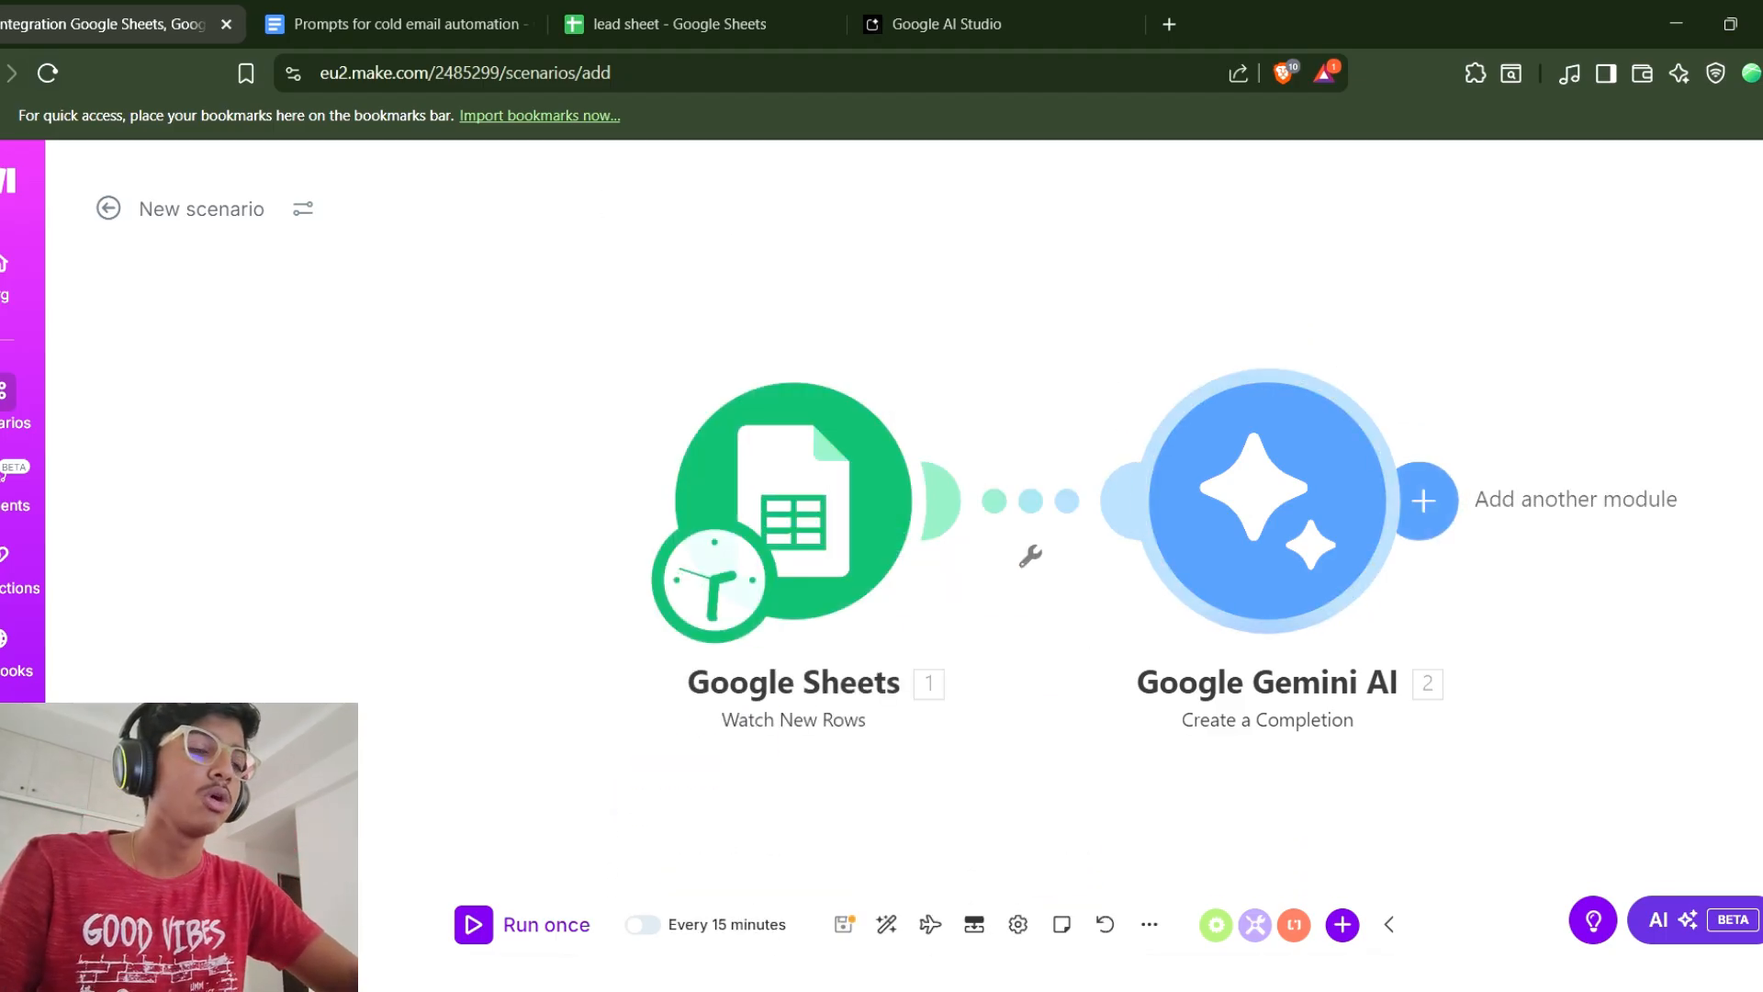
Add another Google Gemini AI Create a Completion module after the first one.
click(1422, 500)
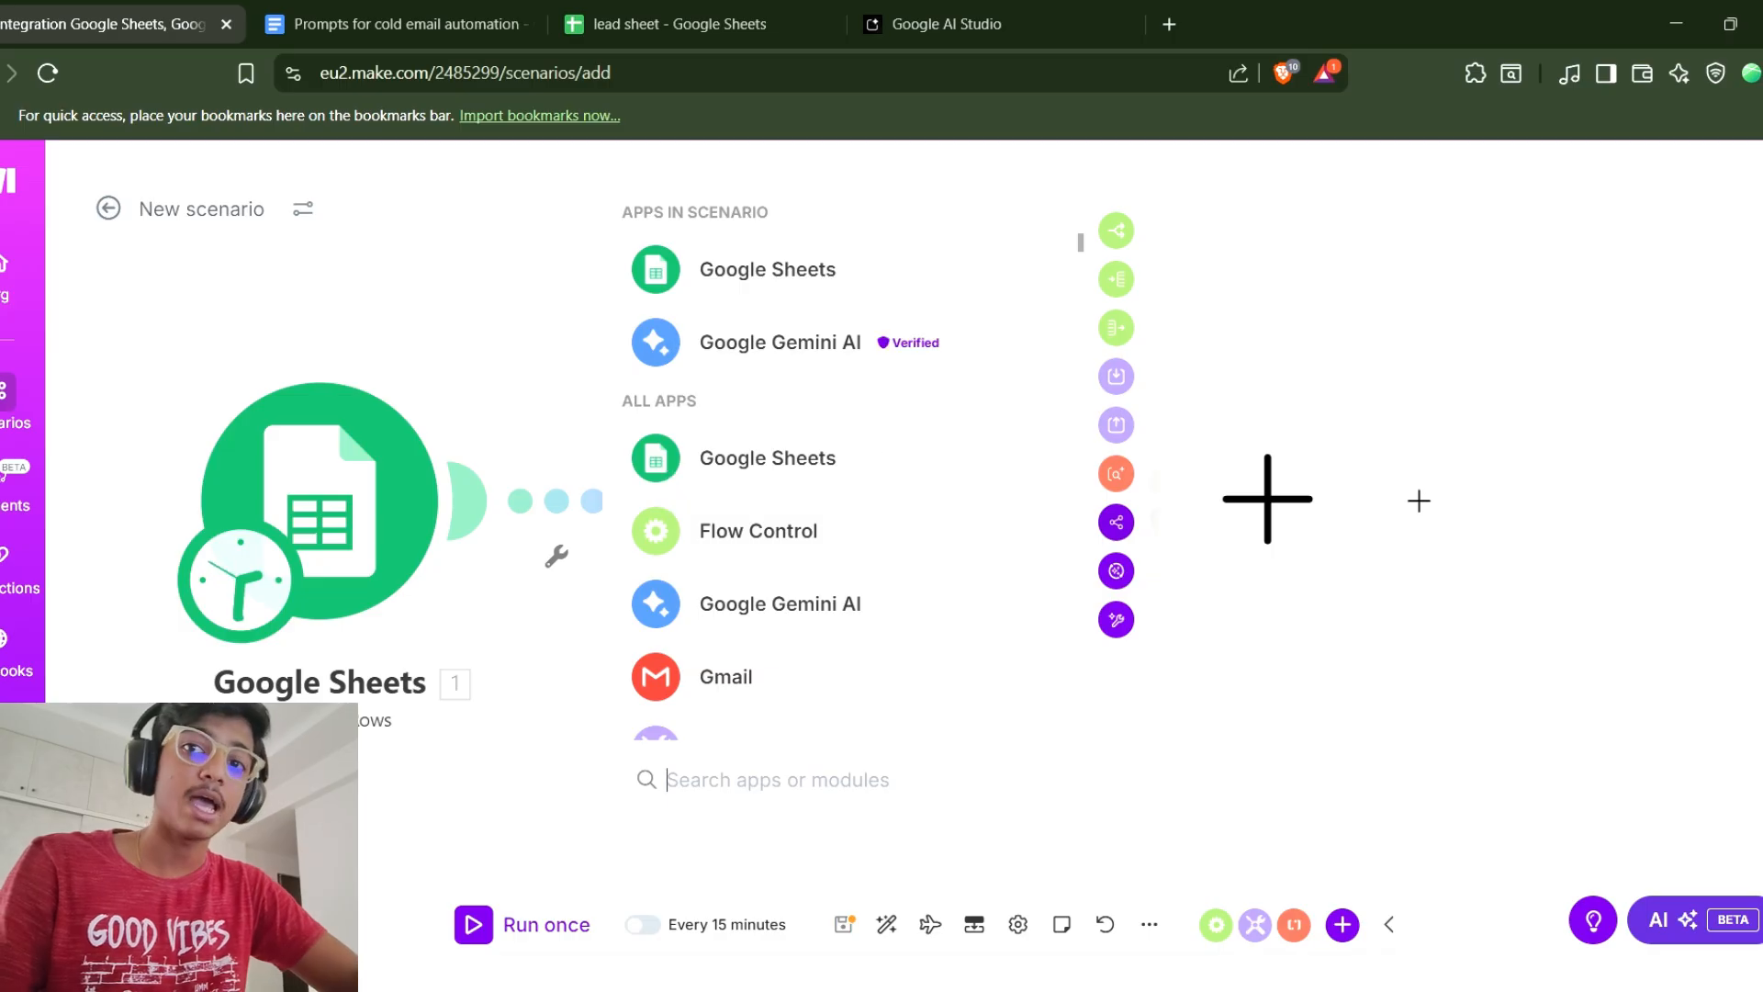
click(780, 342)
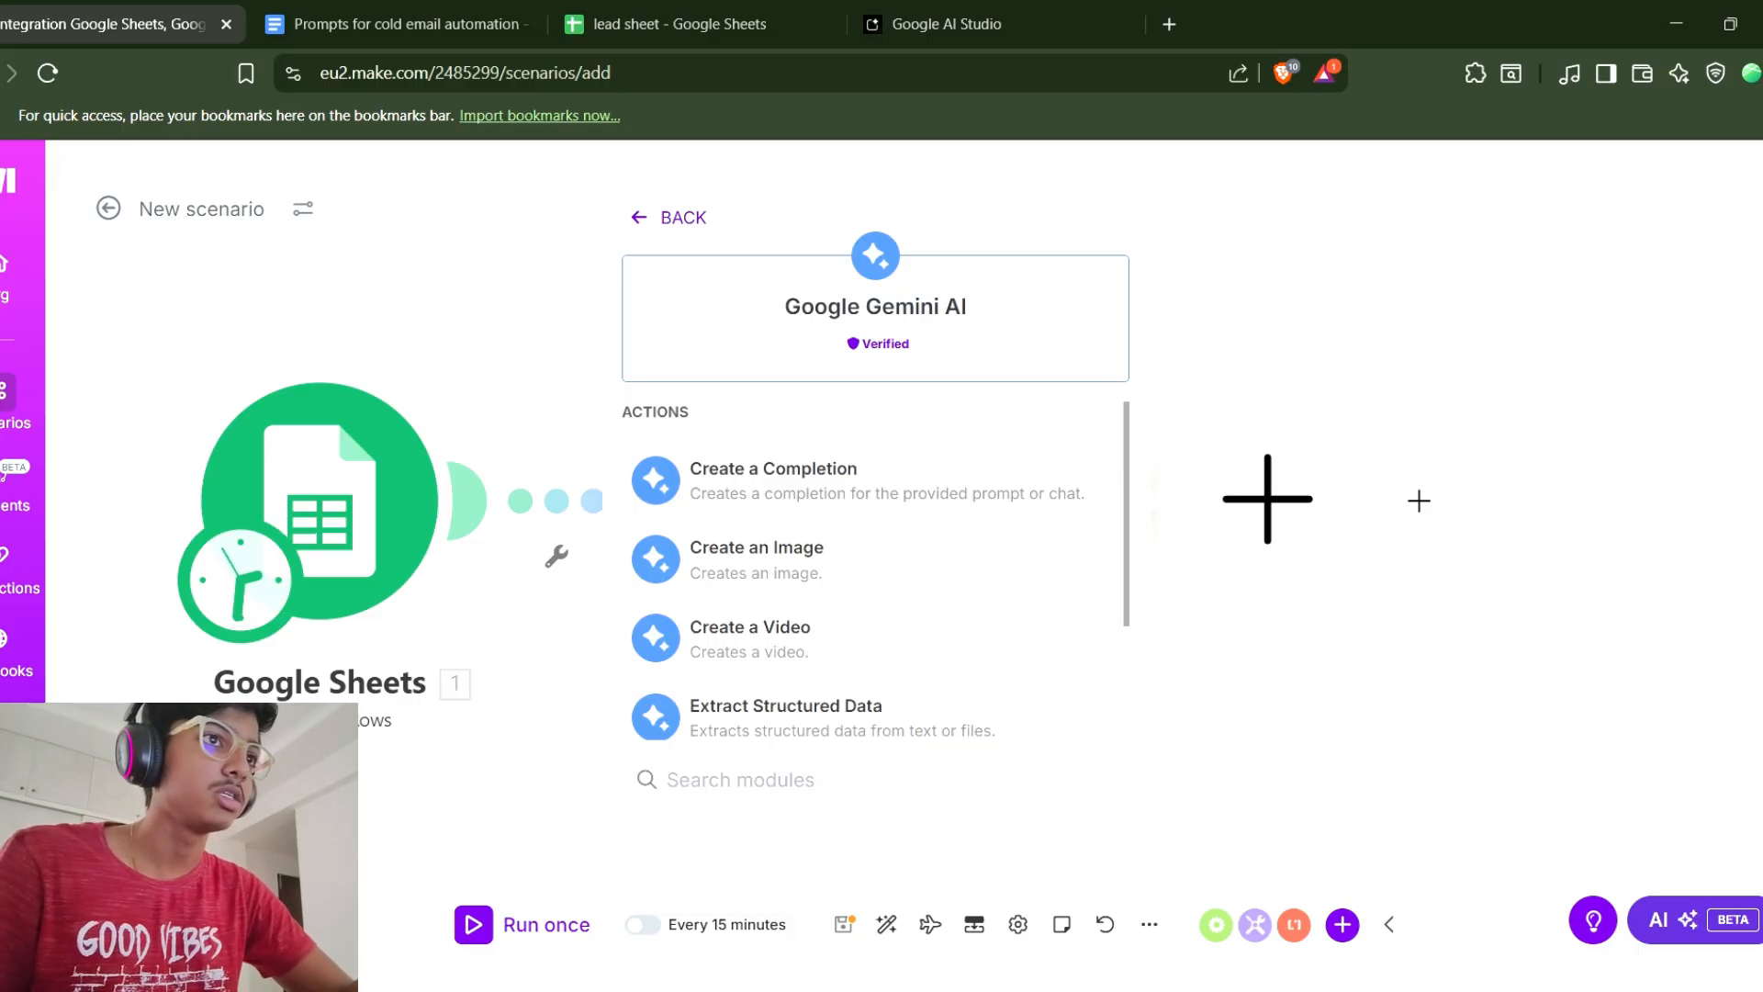
click(780, 480)
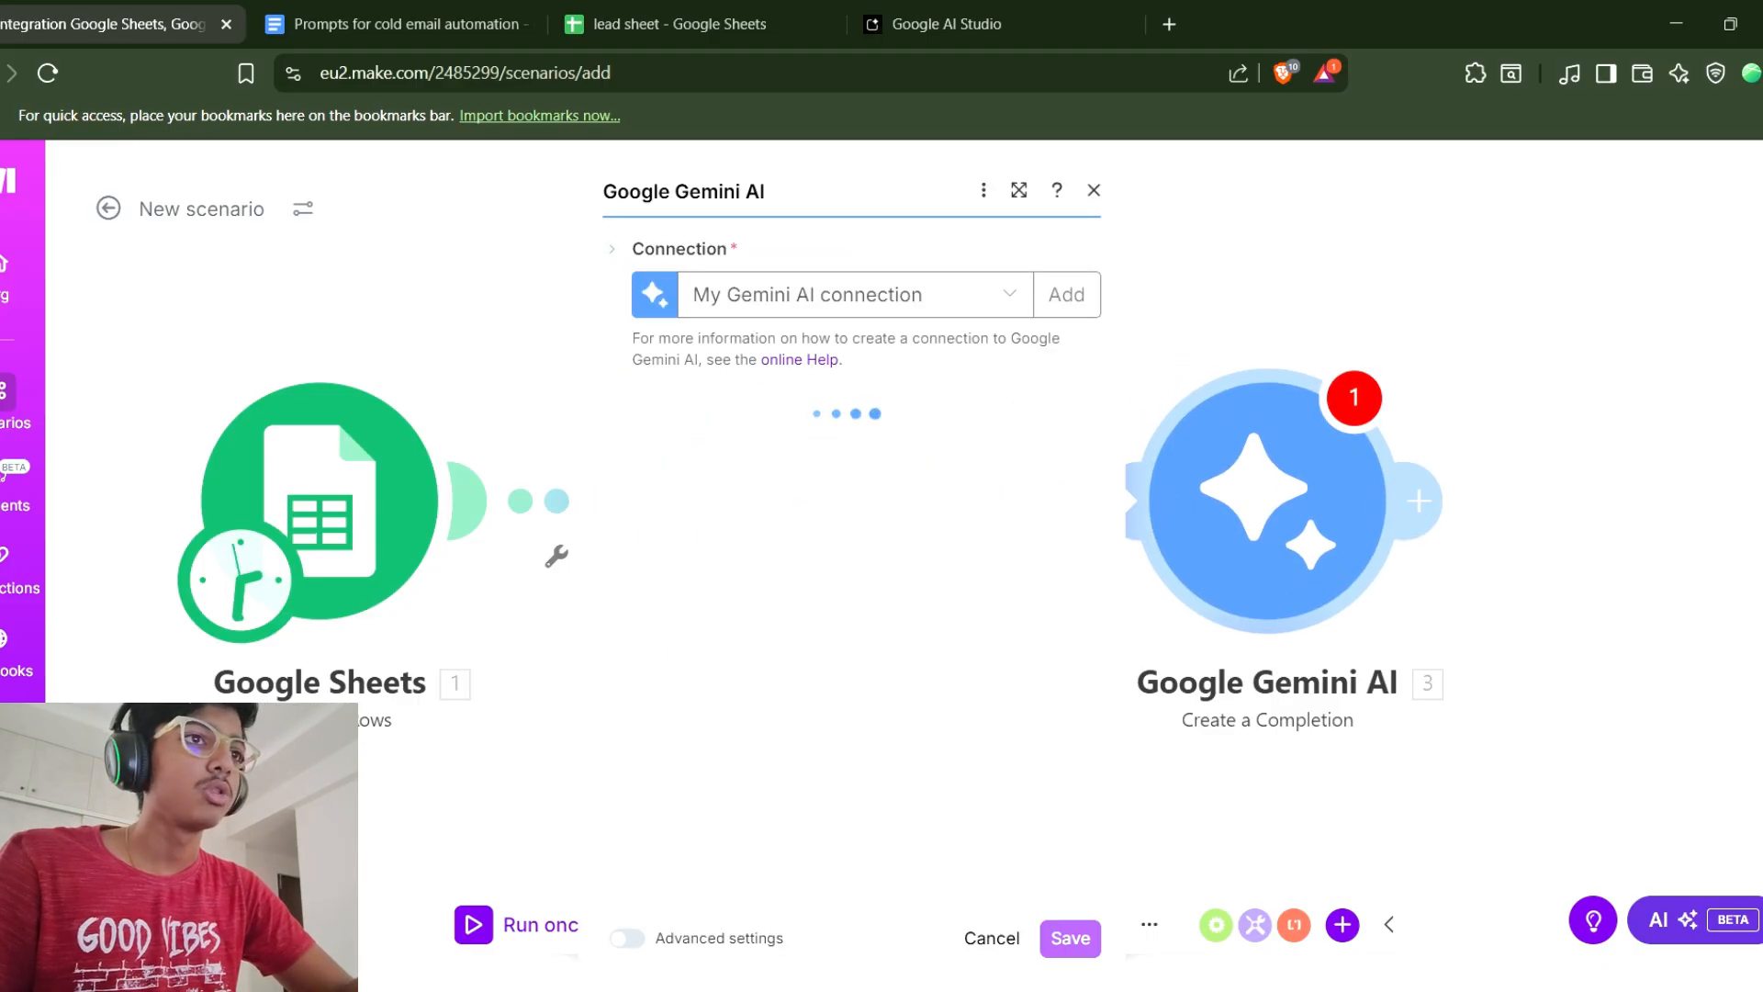
Switch to the prompts document and copy the full Prompt 2 (Gemini) text.
click(385, 24)
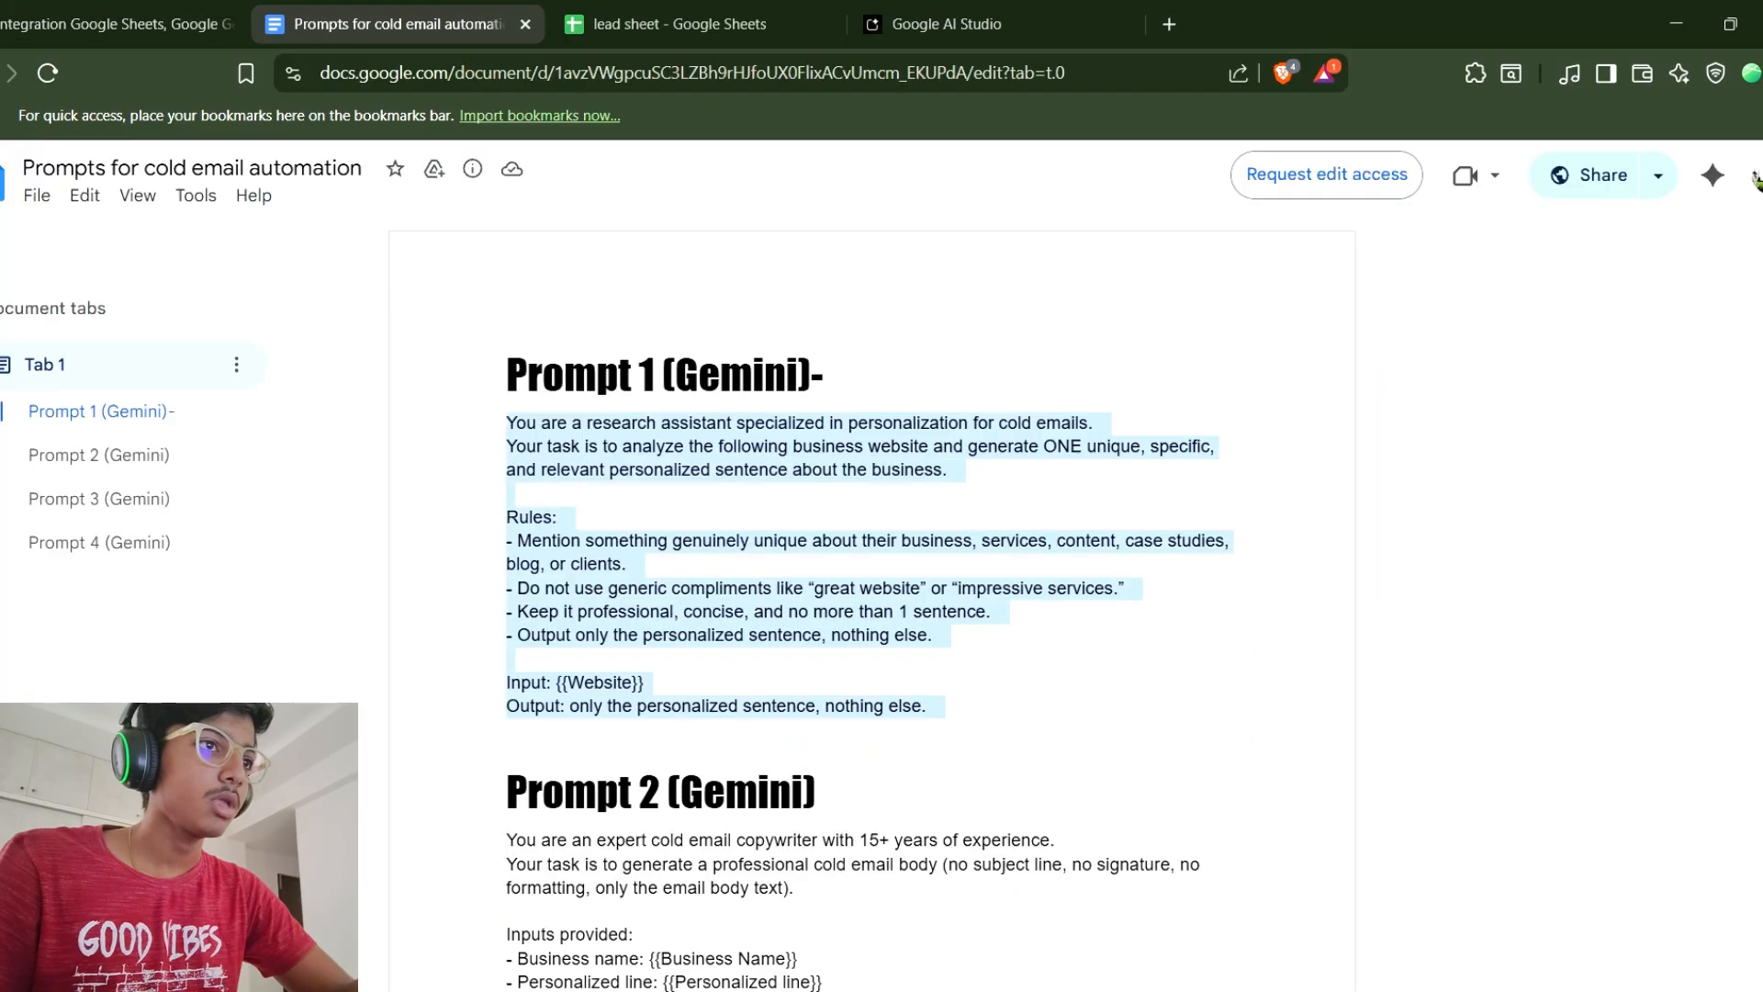
scroll(872, 597, down, 4)
scroll(873, 597, down, 1)
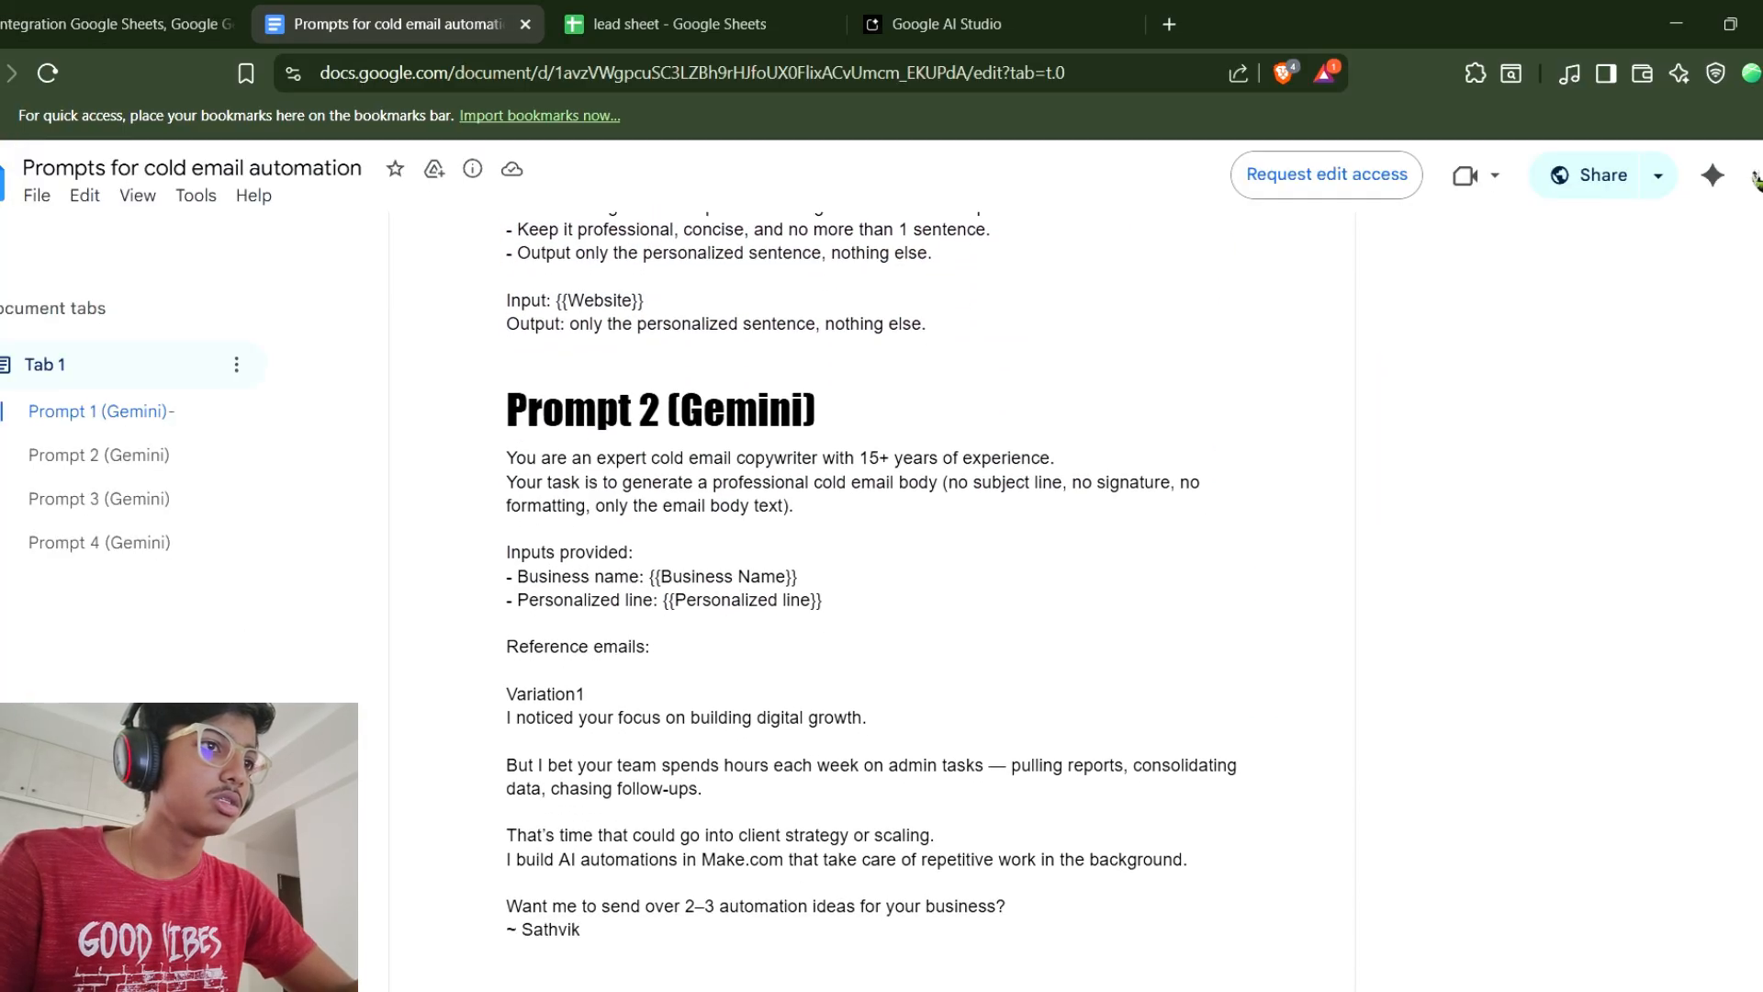
drag(506, 434, 695, 684)
scroll(508, 502, down, 2)
scroll(507, 498, down, 1)
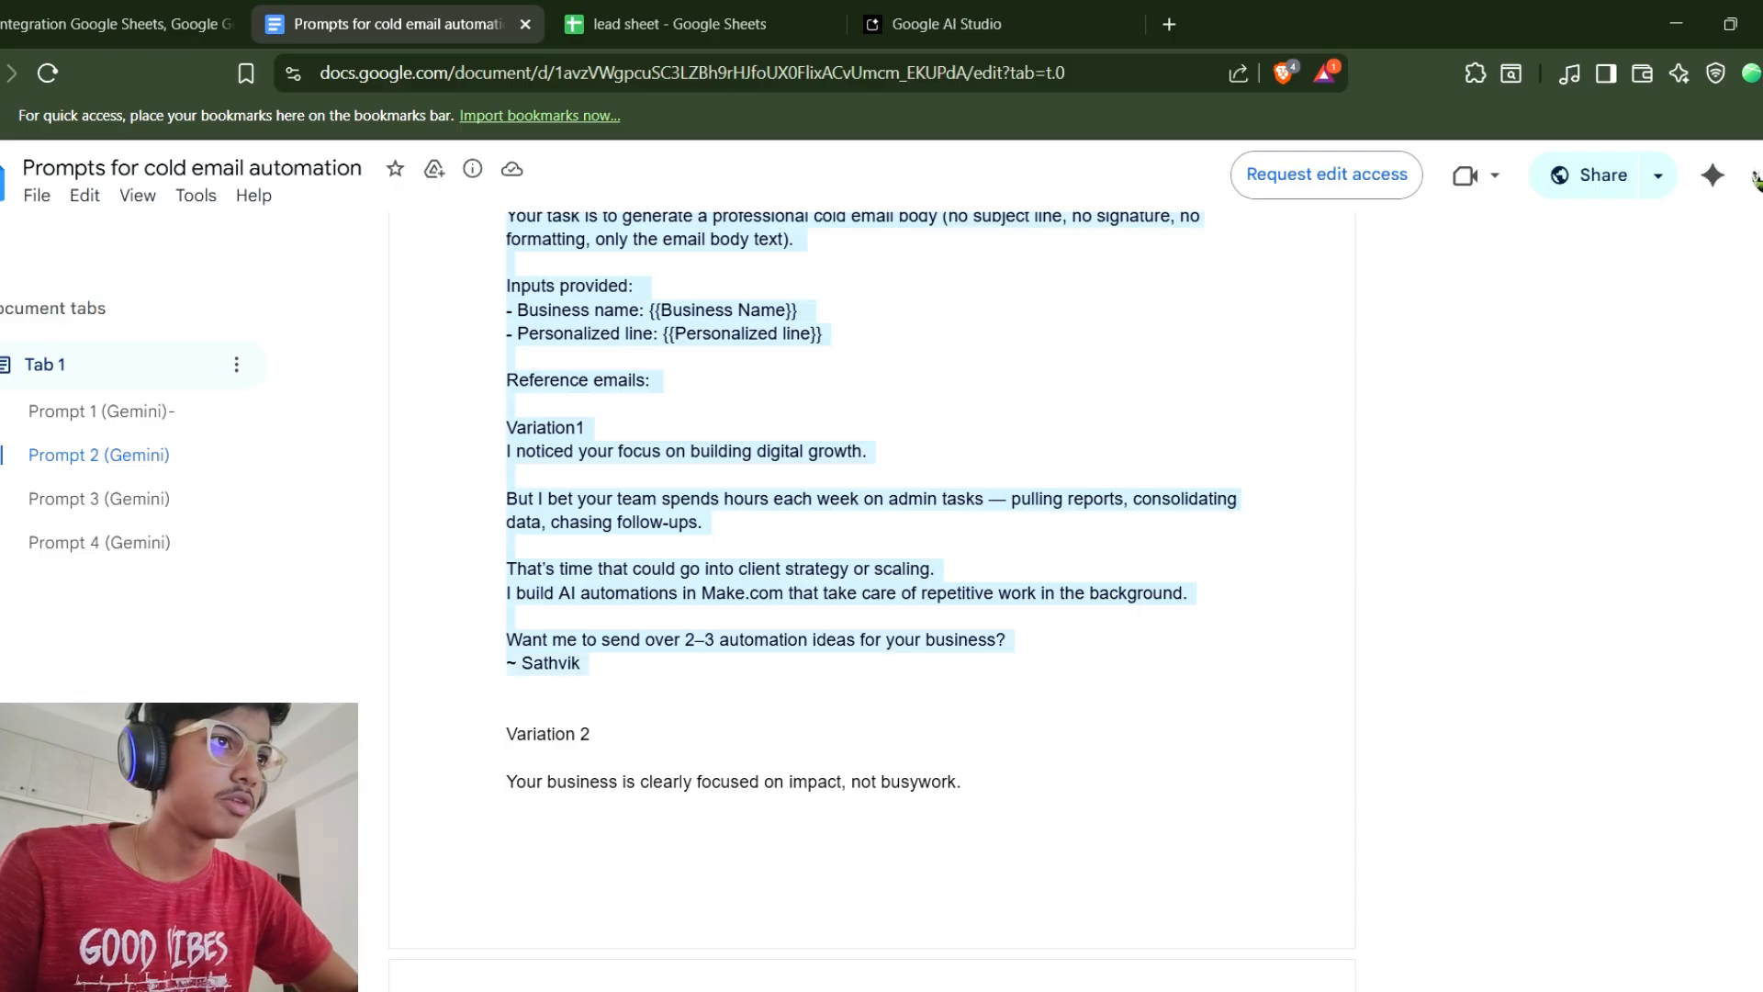
scroll(872, 597, up, 4)
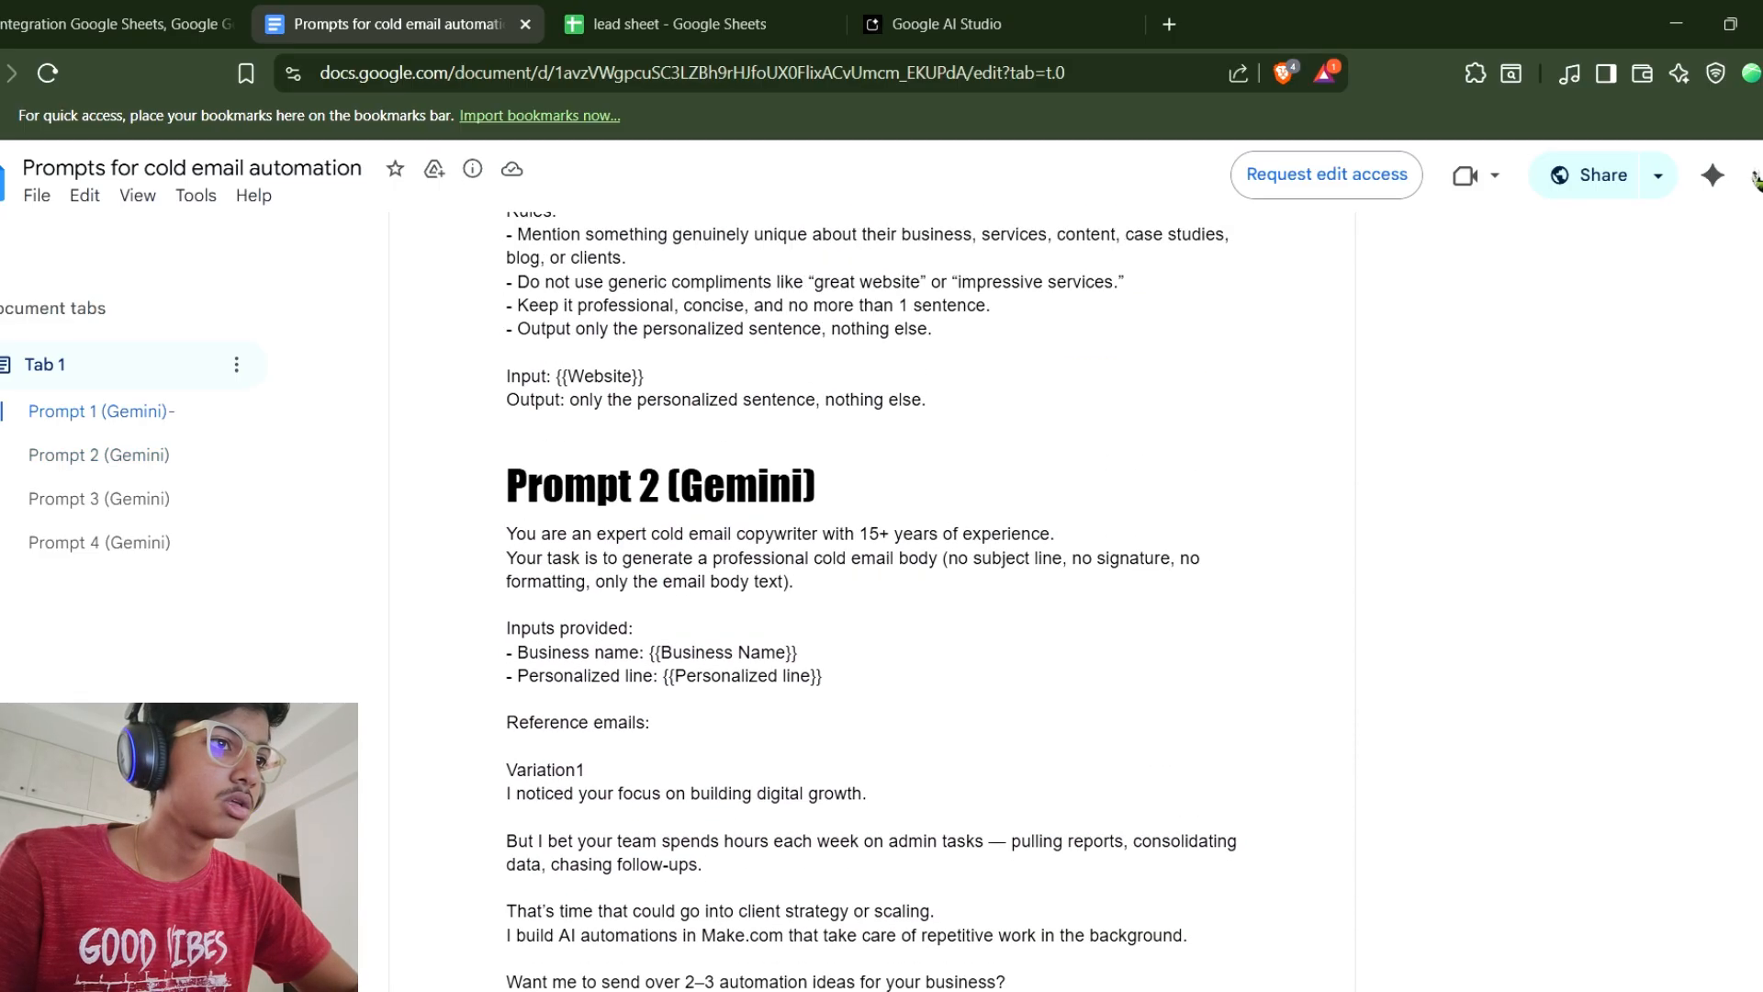
scroll(872, 596, down, 12)
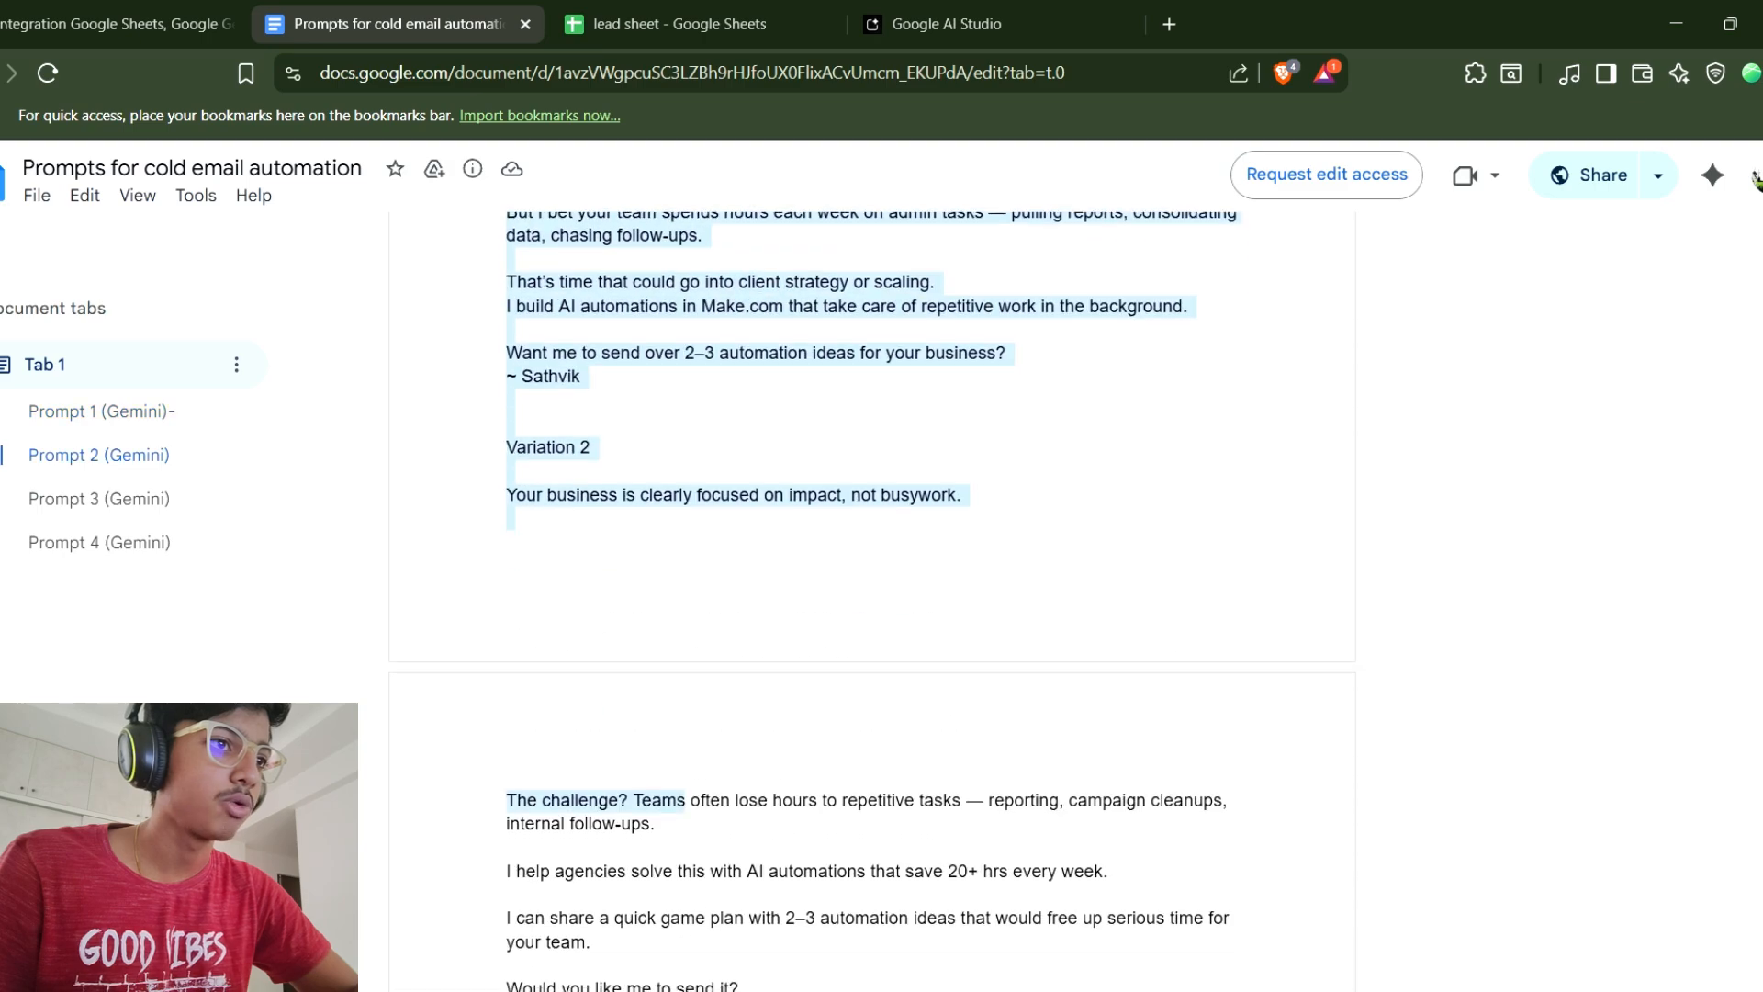
scroll(873, 597, down, 10)
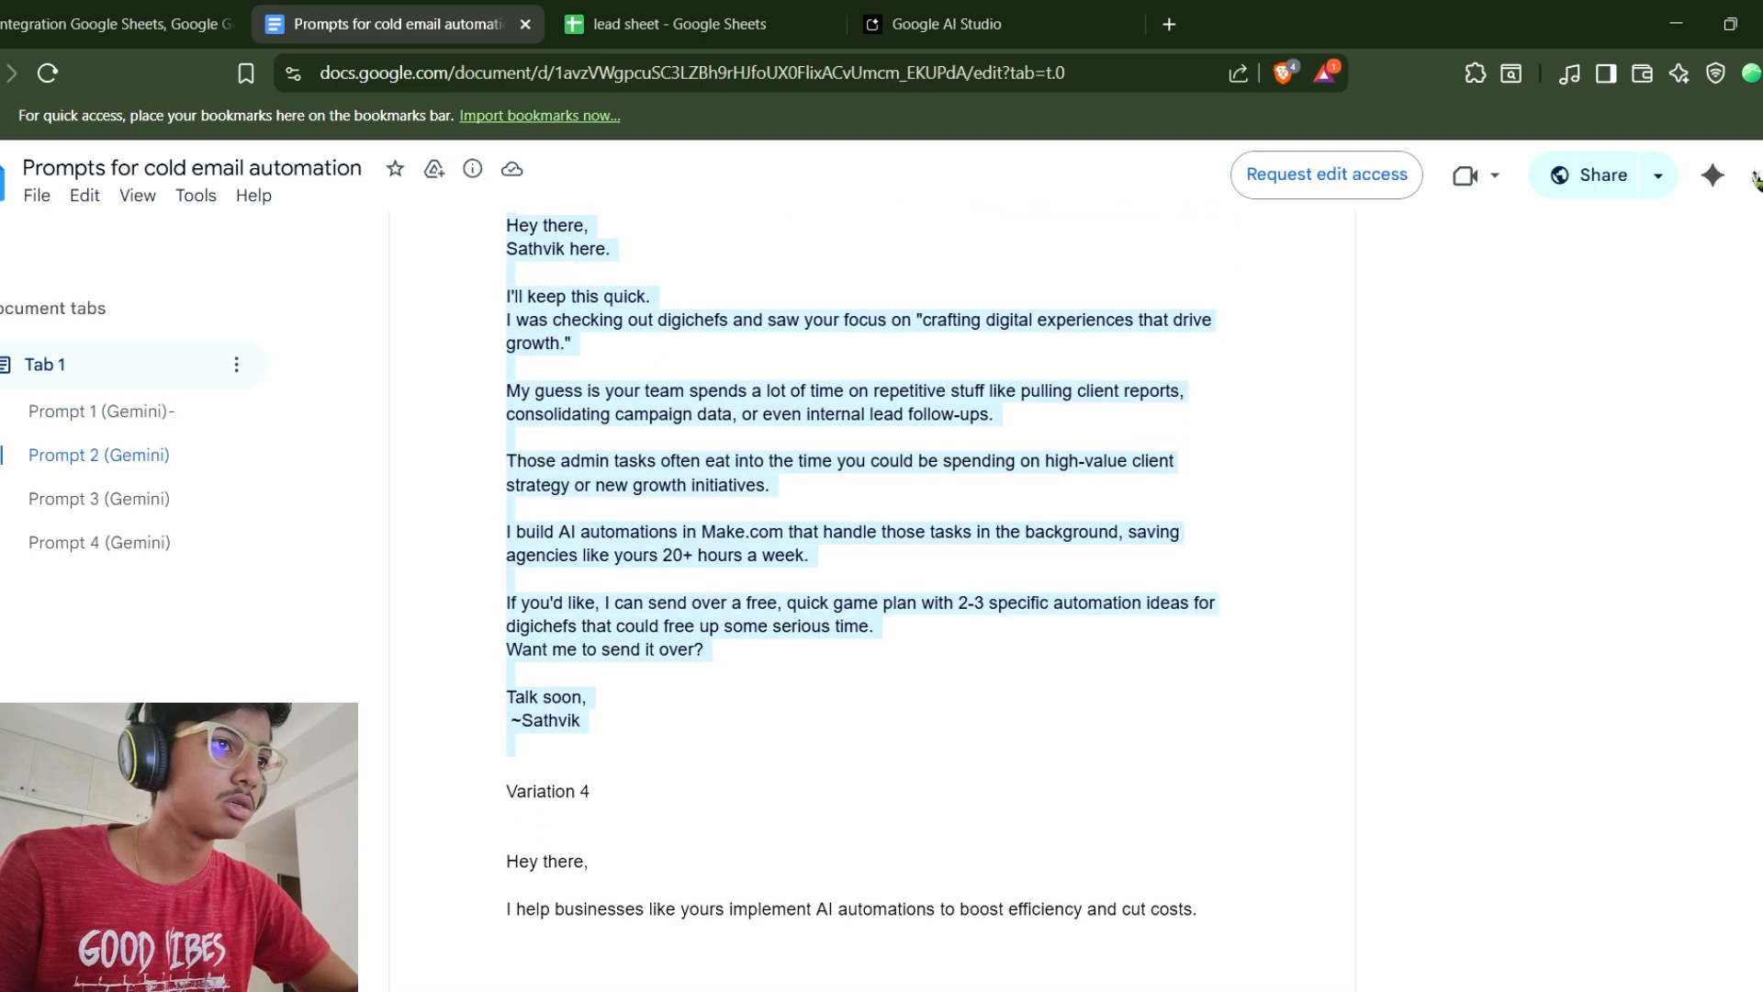
scroll(643, 707, down, 6)
drag(642, 689, 782, 667)
scroll(657, 666, down, 3)
scroll(799, 643, down, 4)
drag(817, 600, 817, 599)
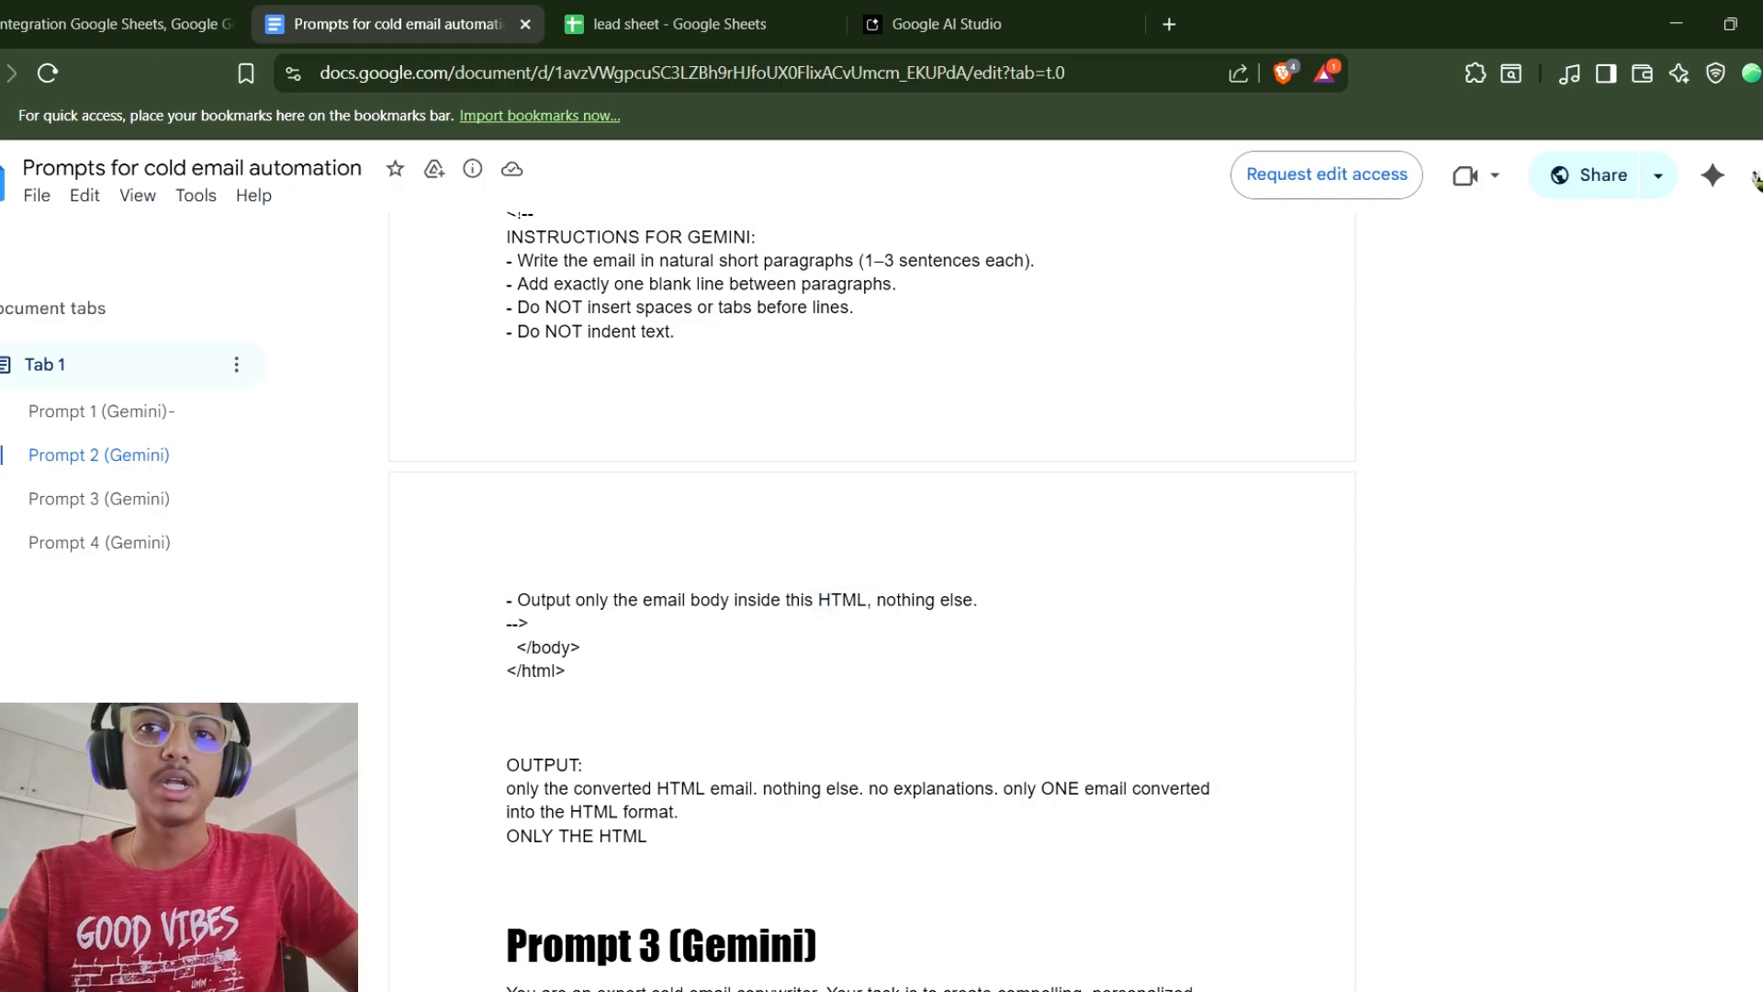
Examine the HTML template and Gemini instructions section of Prompt 2.
scroll(873, 551, up, 3)
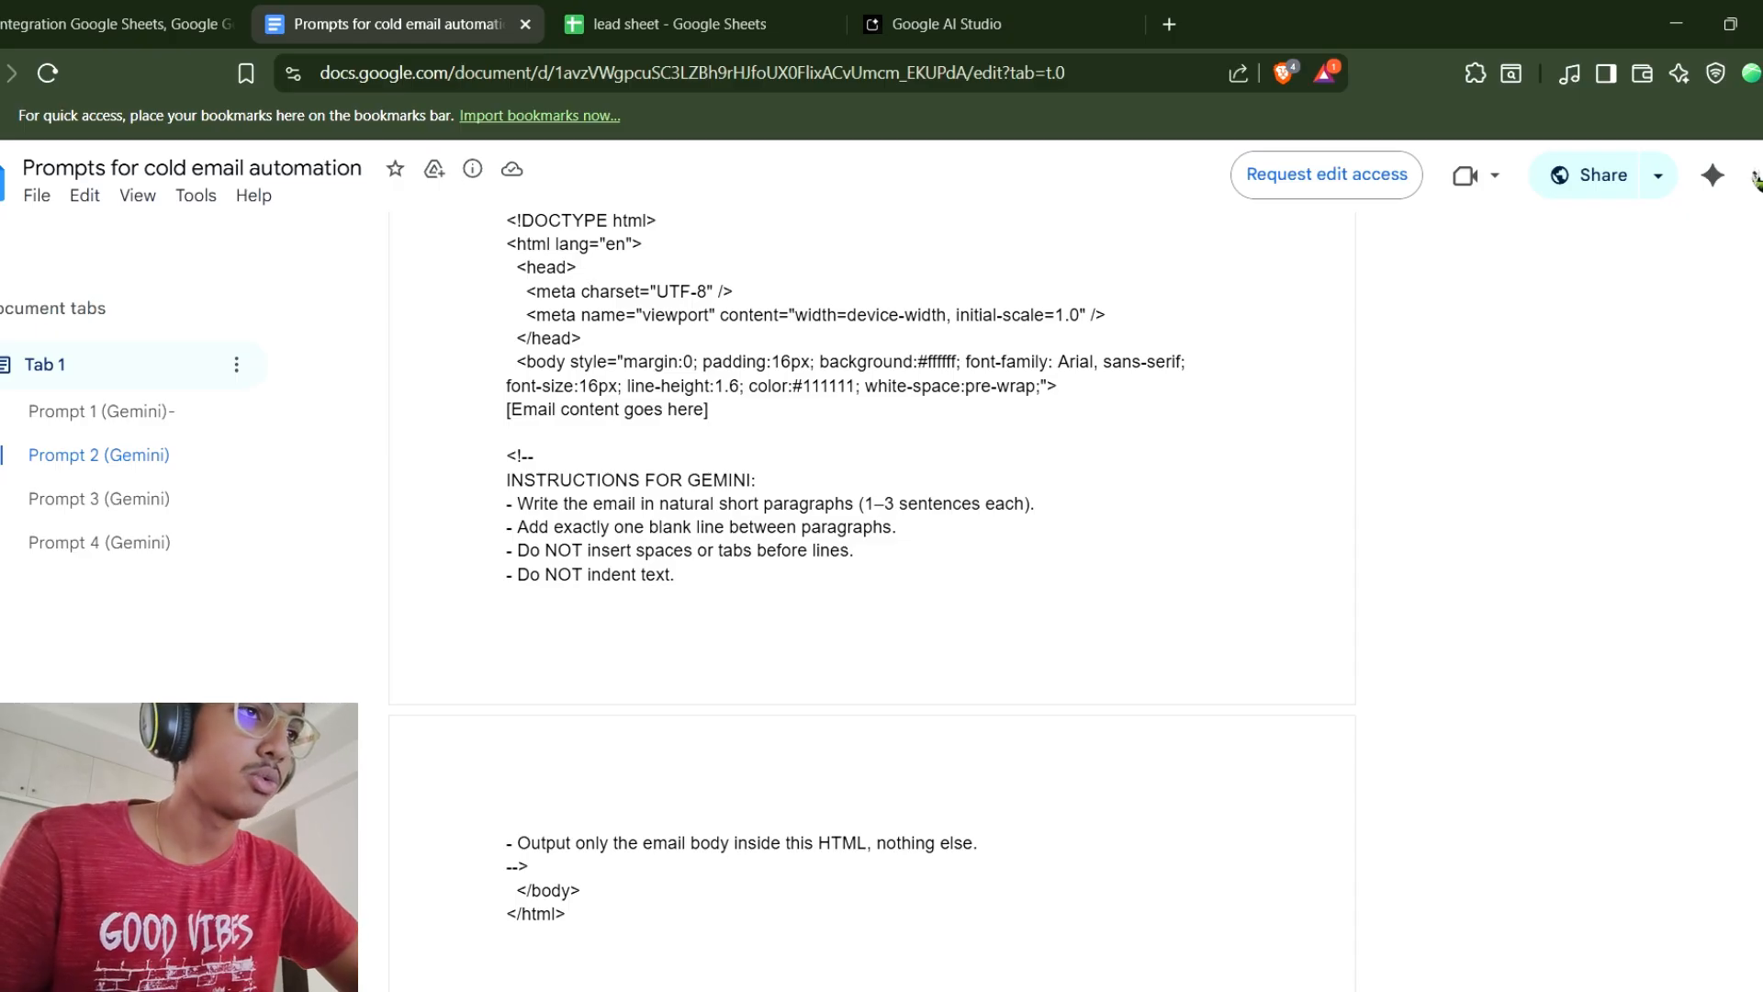
scroll(872, 551, up, 3)
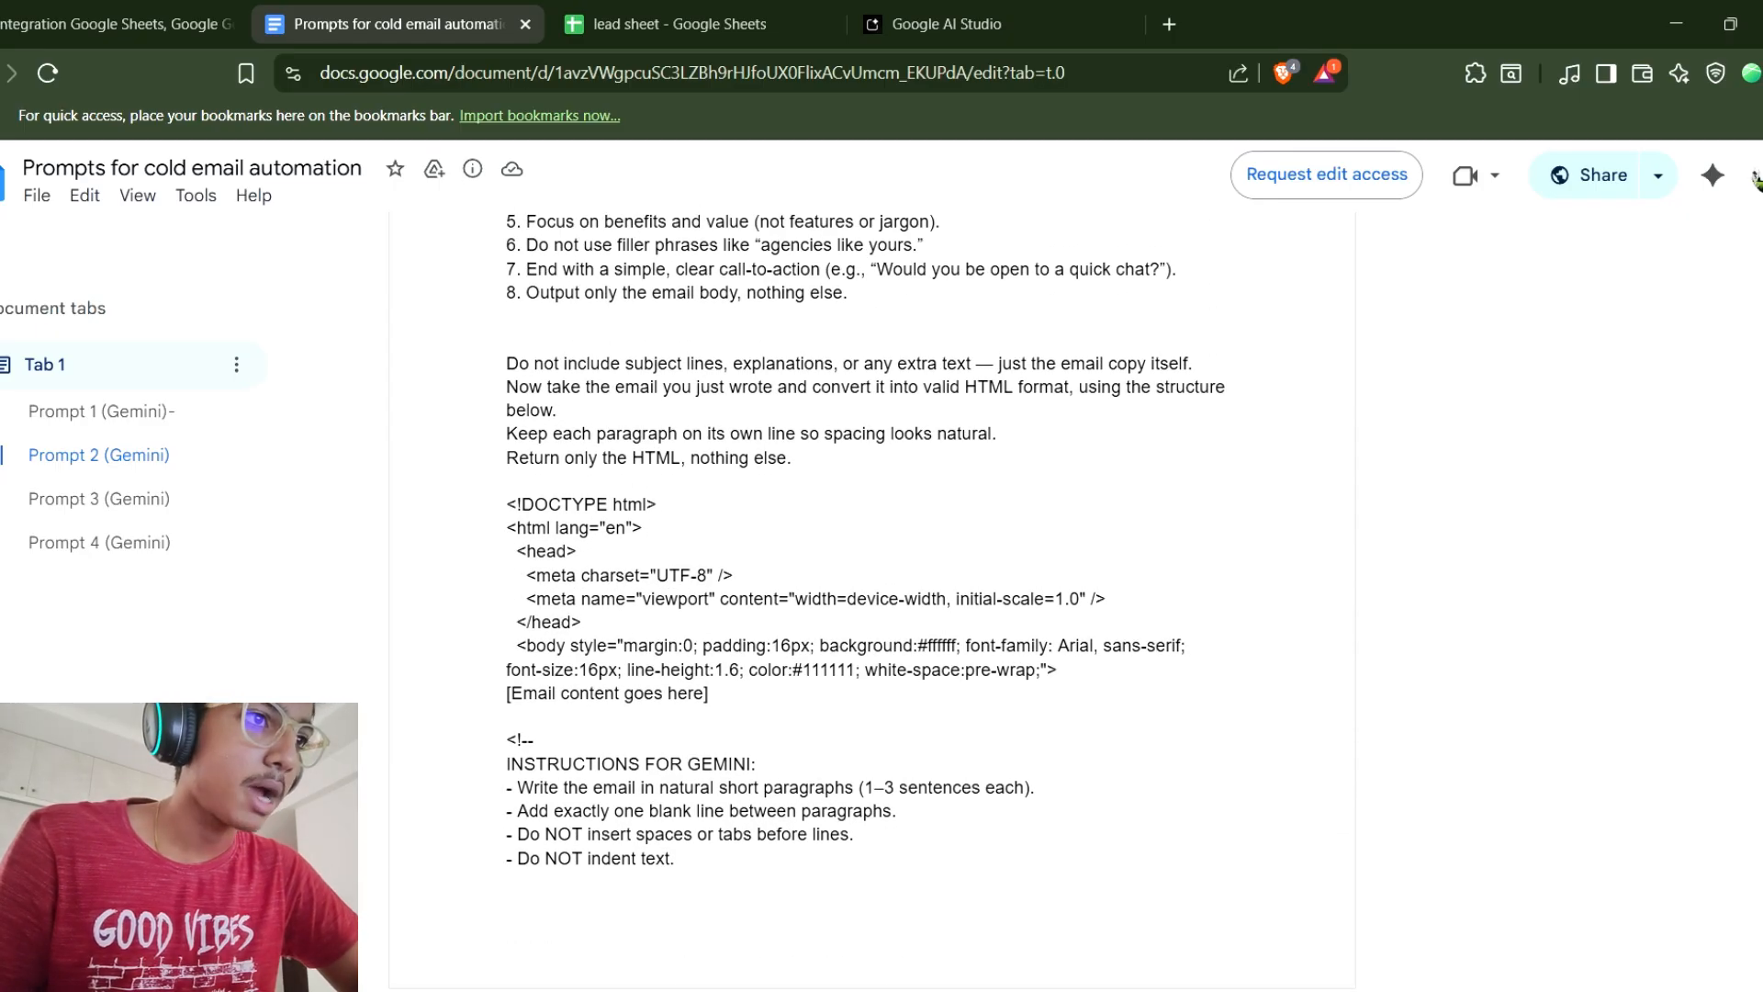
drag(507, 504, 645, 835)
click(645, 835)
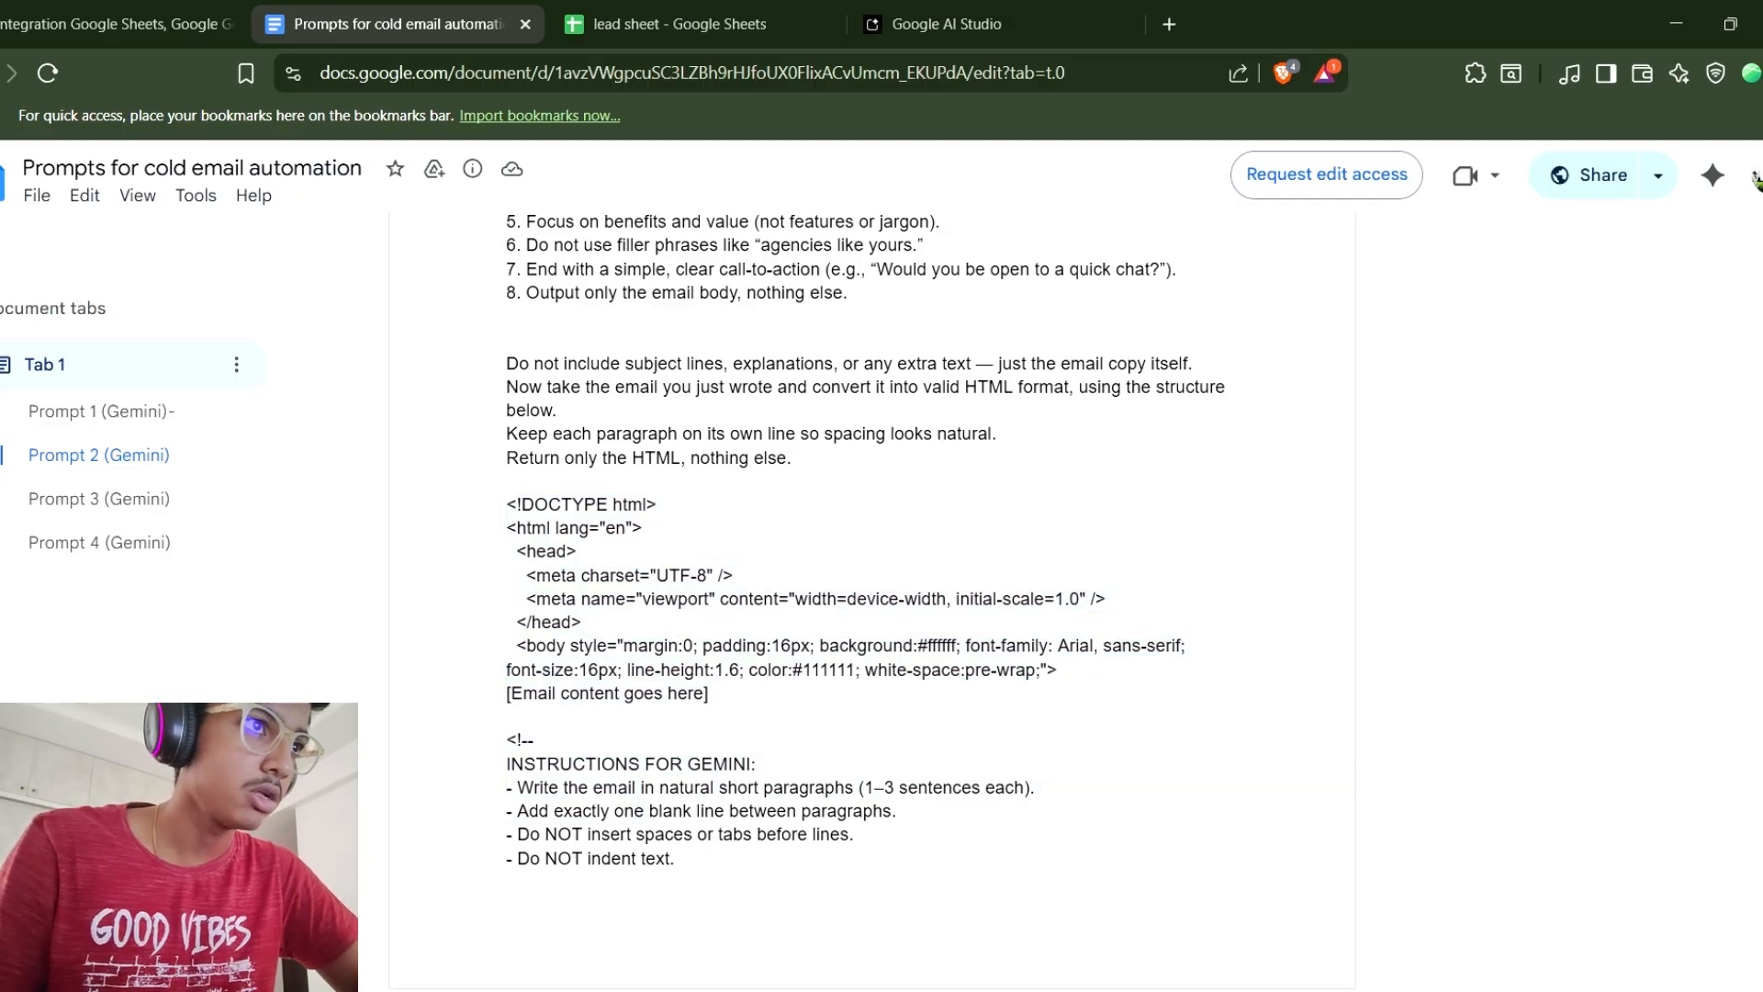
drag(507, 504, 509, 737)
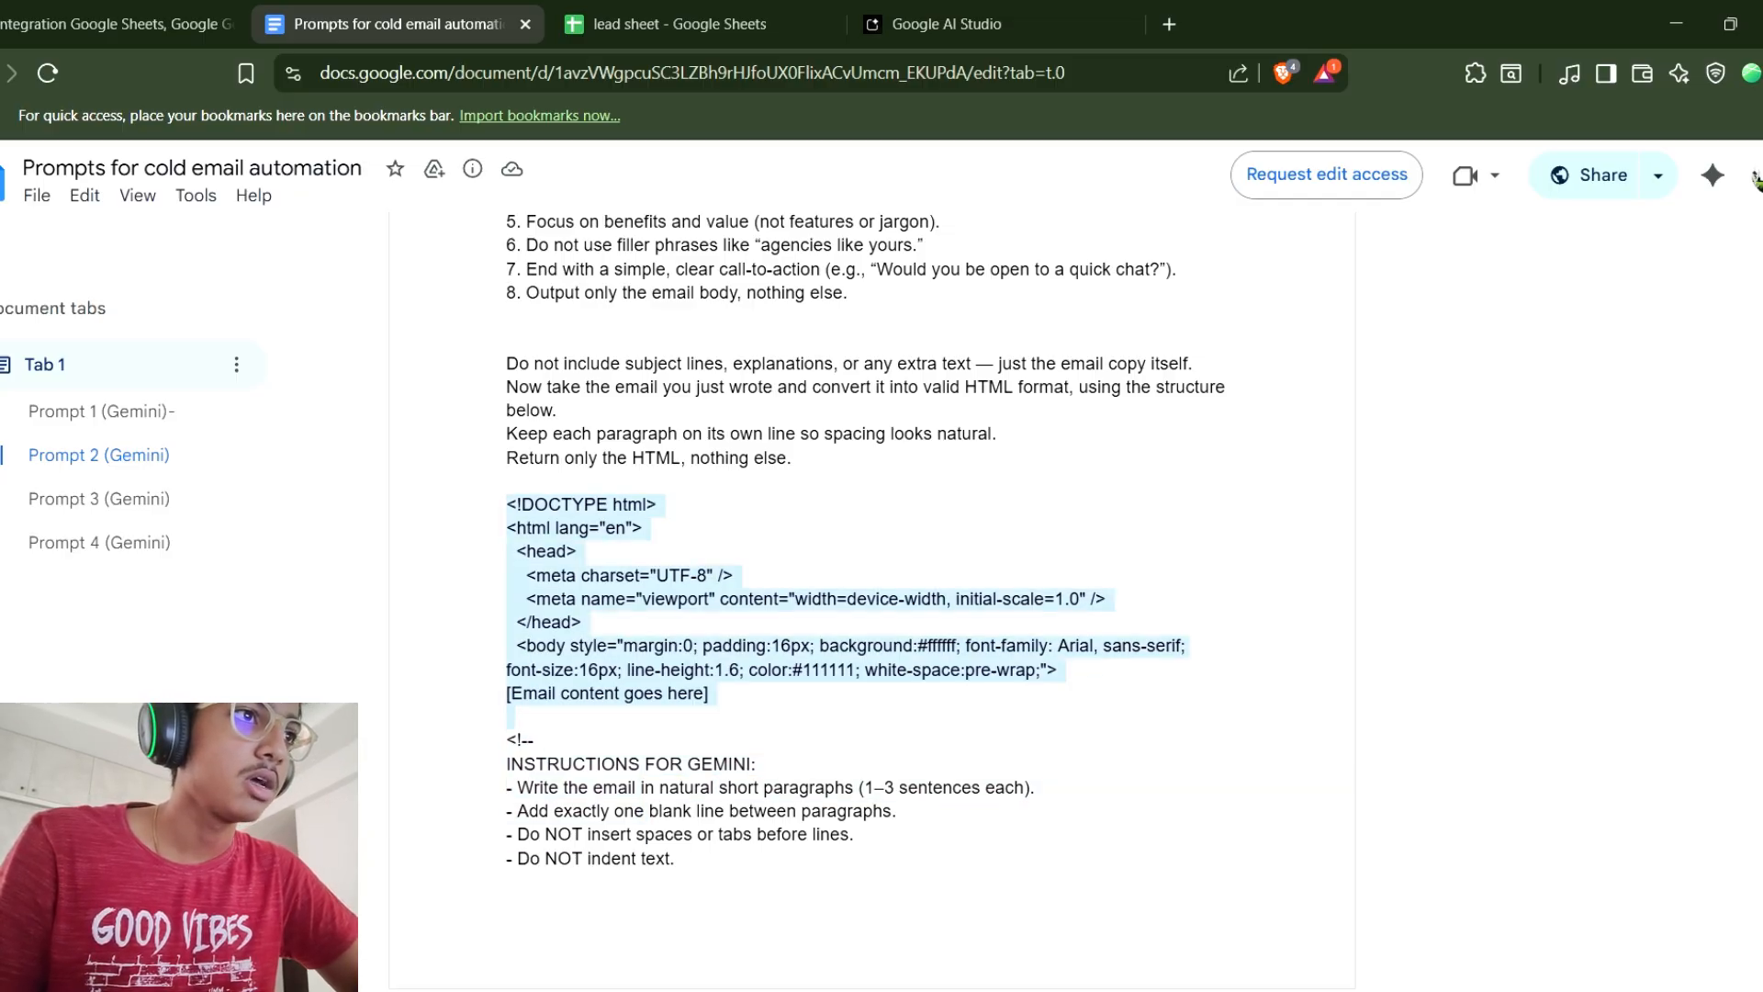
double_click(543, 741)
drag(507, 504, 584, 553)
click(584, 552)
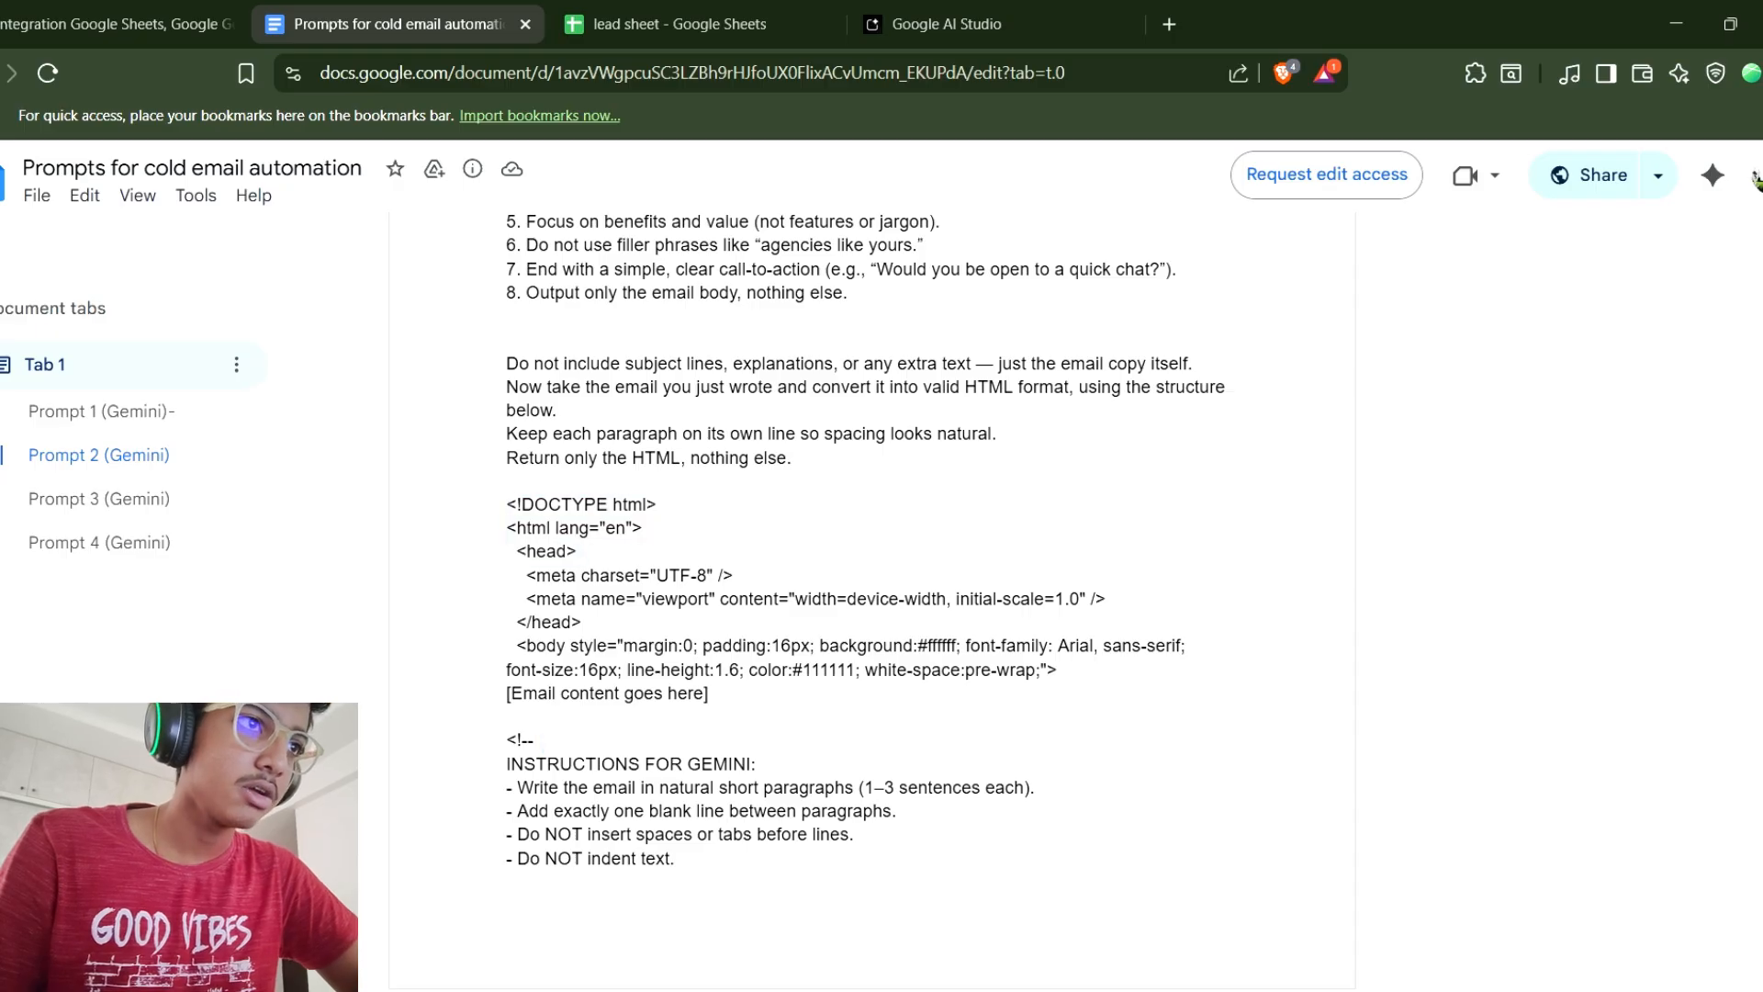
drag(507, 504, 680, 615)
scroll(827, 551, down, 3)
scroll(680, 616, down, 1)
drag(727, 844, 530, 866)
scroll(530, 866, up, 3)
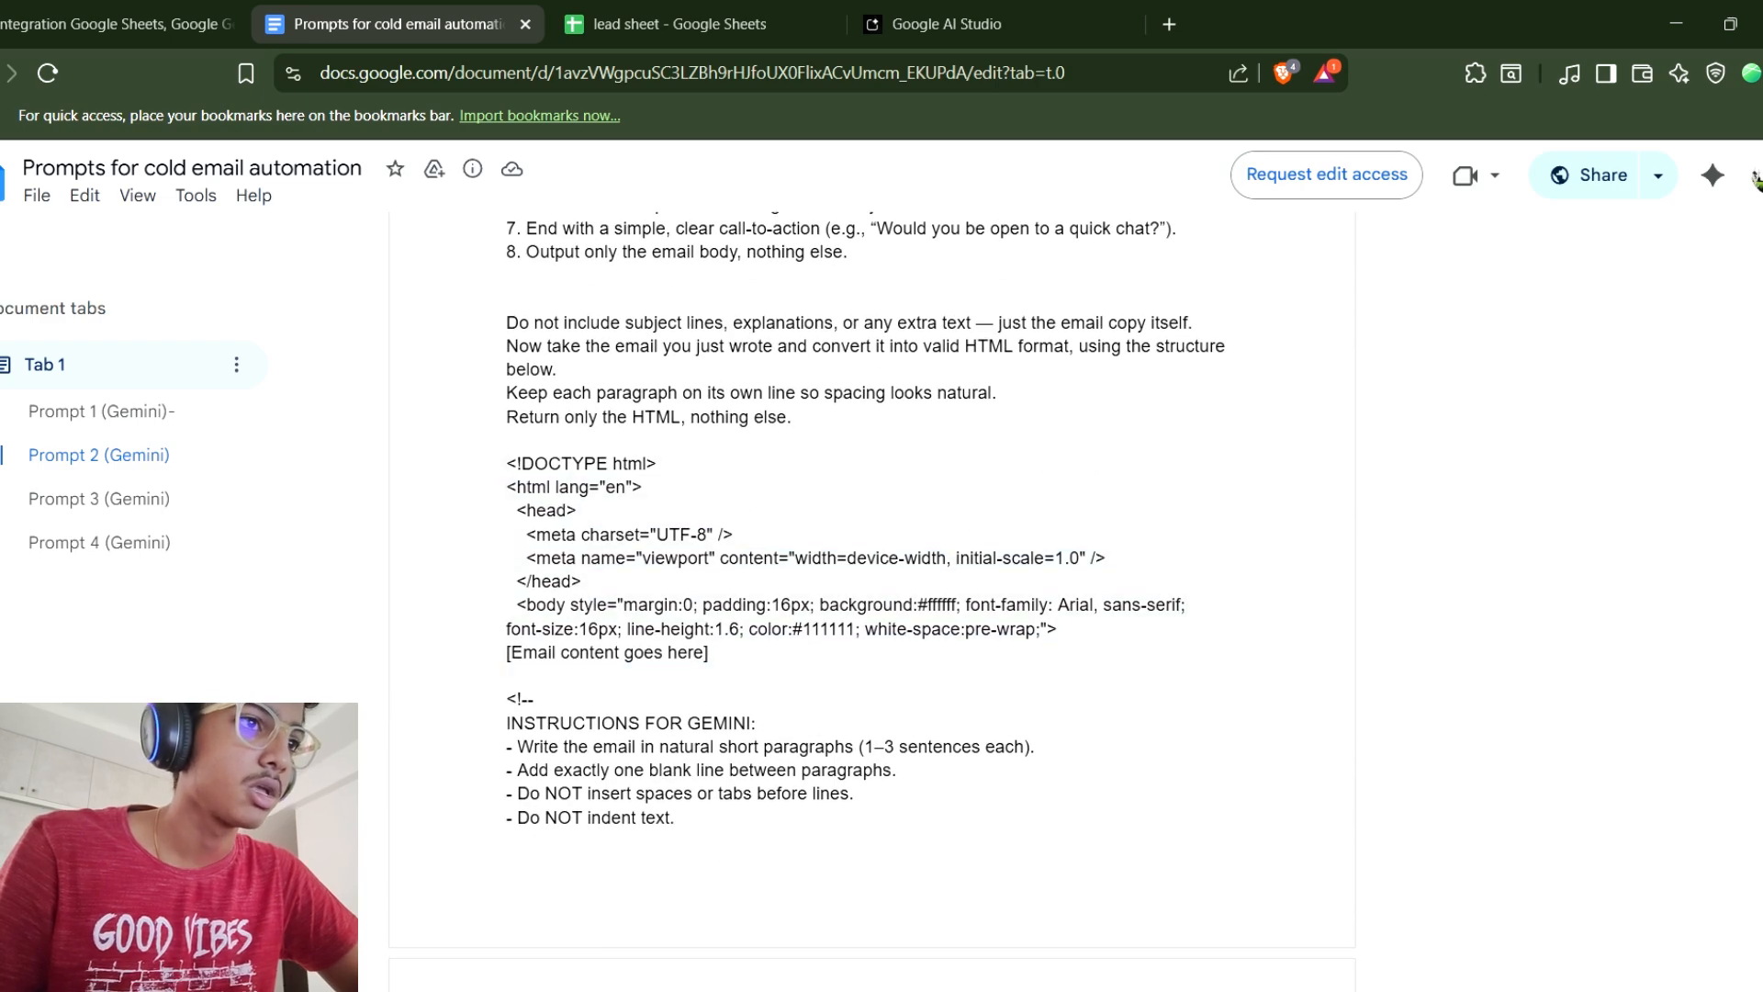
scroll(1754, 180, down, 6)
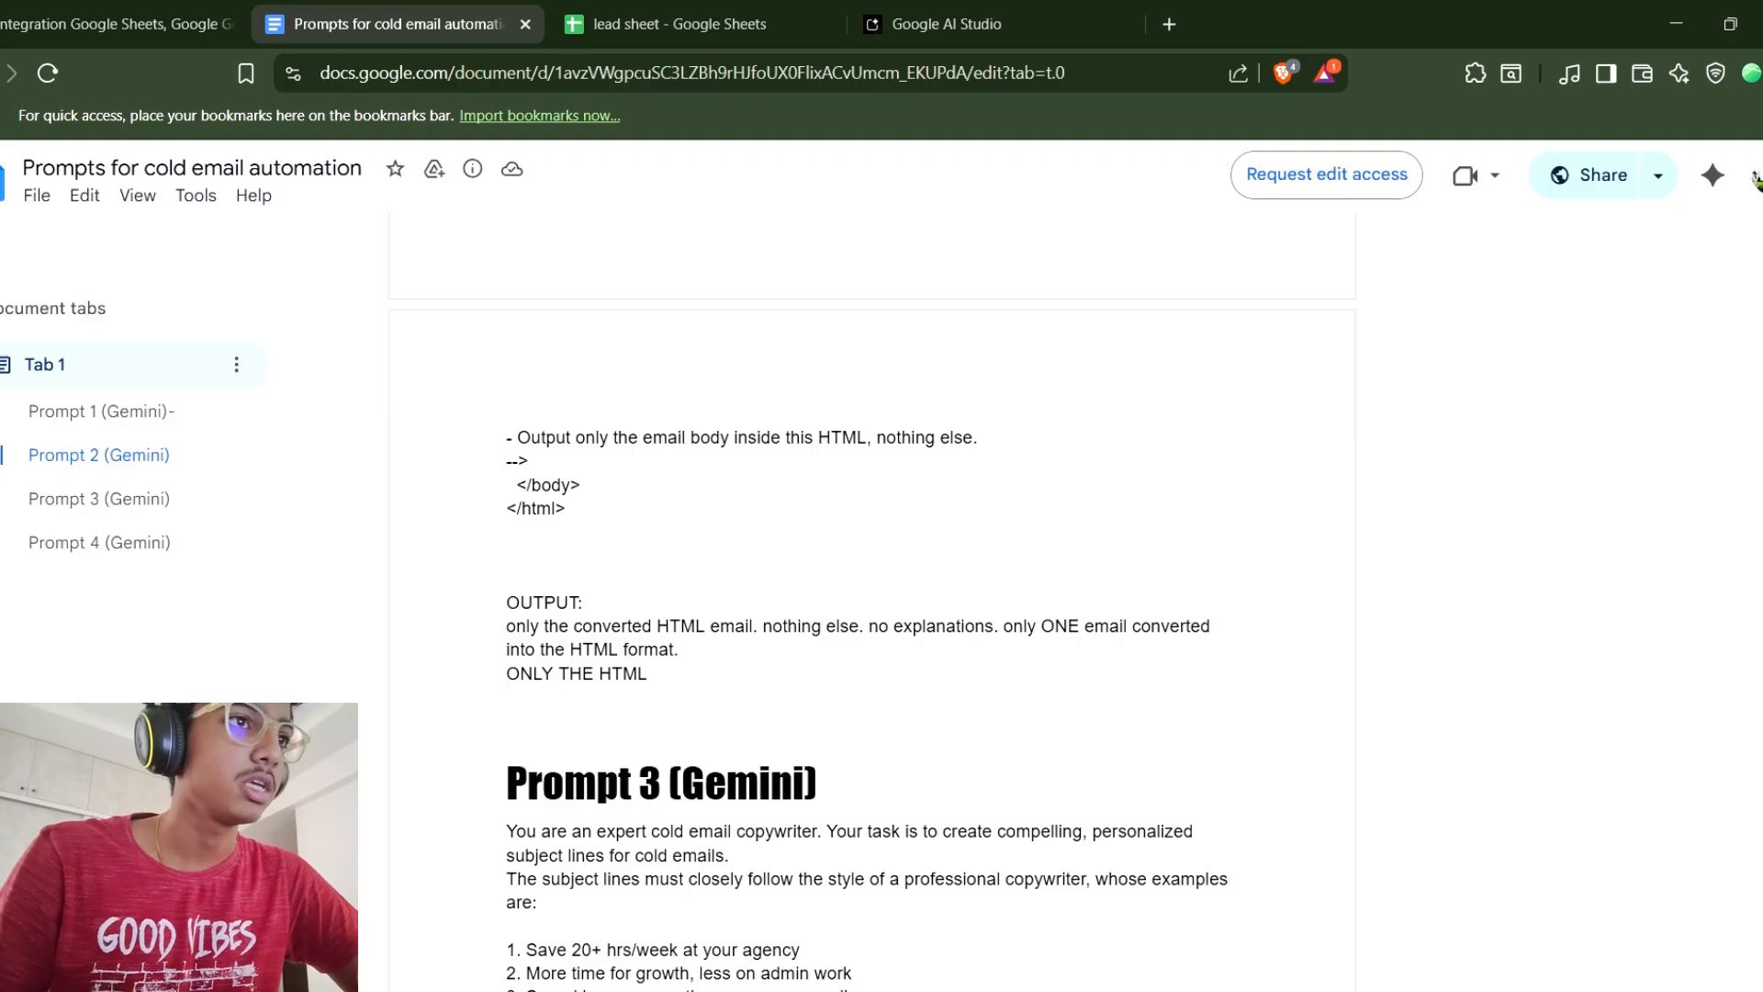
Return to the scenario and select Gemini 2.5 Flash as the second Gemini module's AI model.
click(119, 24)
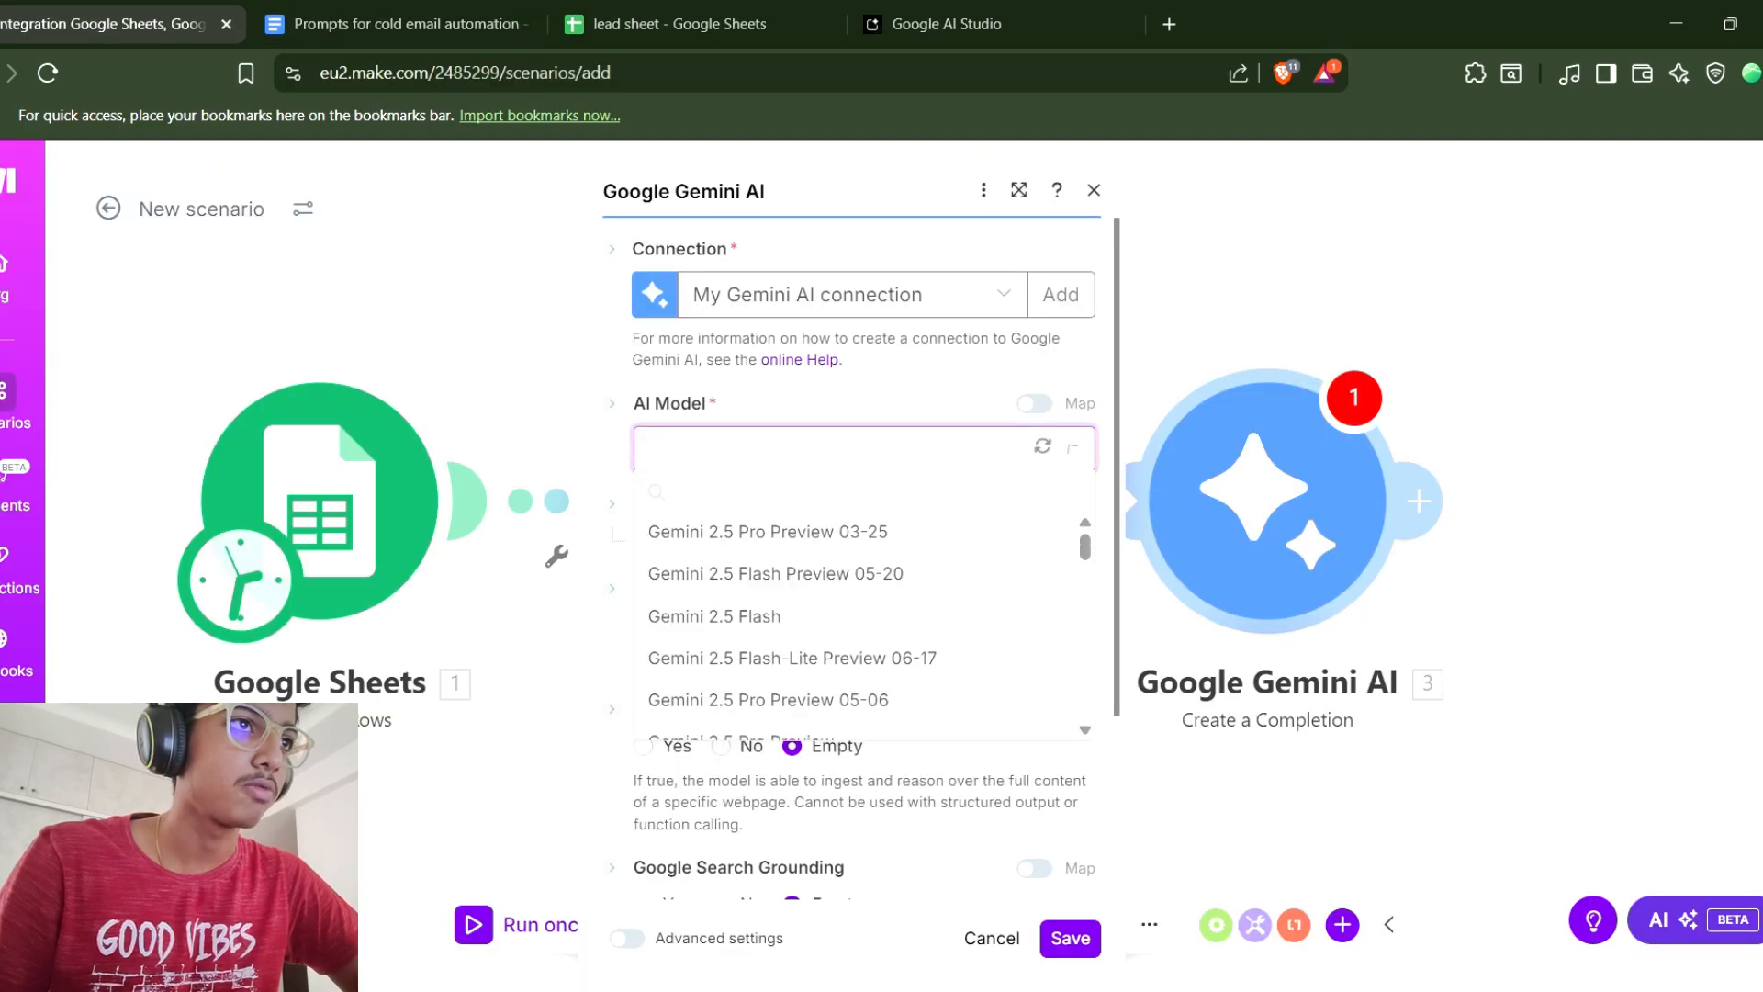
click(714, 616)
scroll(715, 606, down, 2)
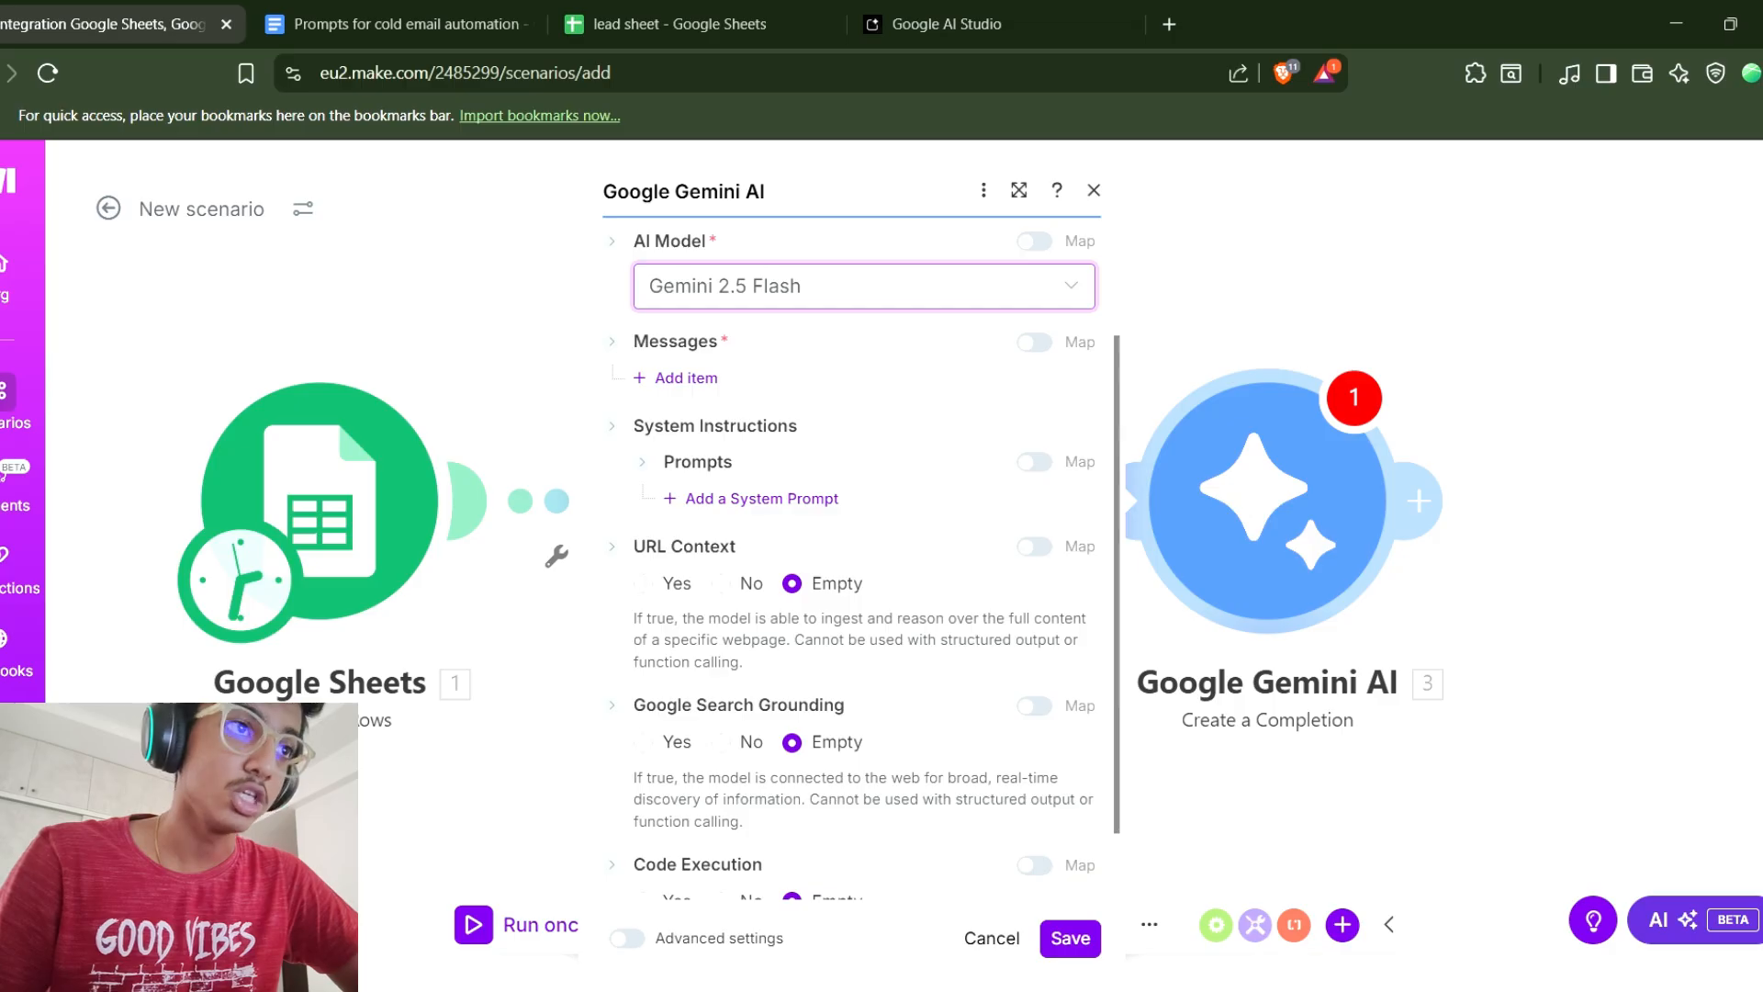
Add a User message with a Text part and paste Prompt 2 into it.
click(685, 377)
click(881, 457)
click(725, 540)
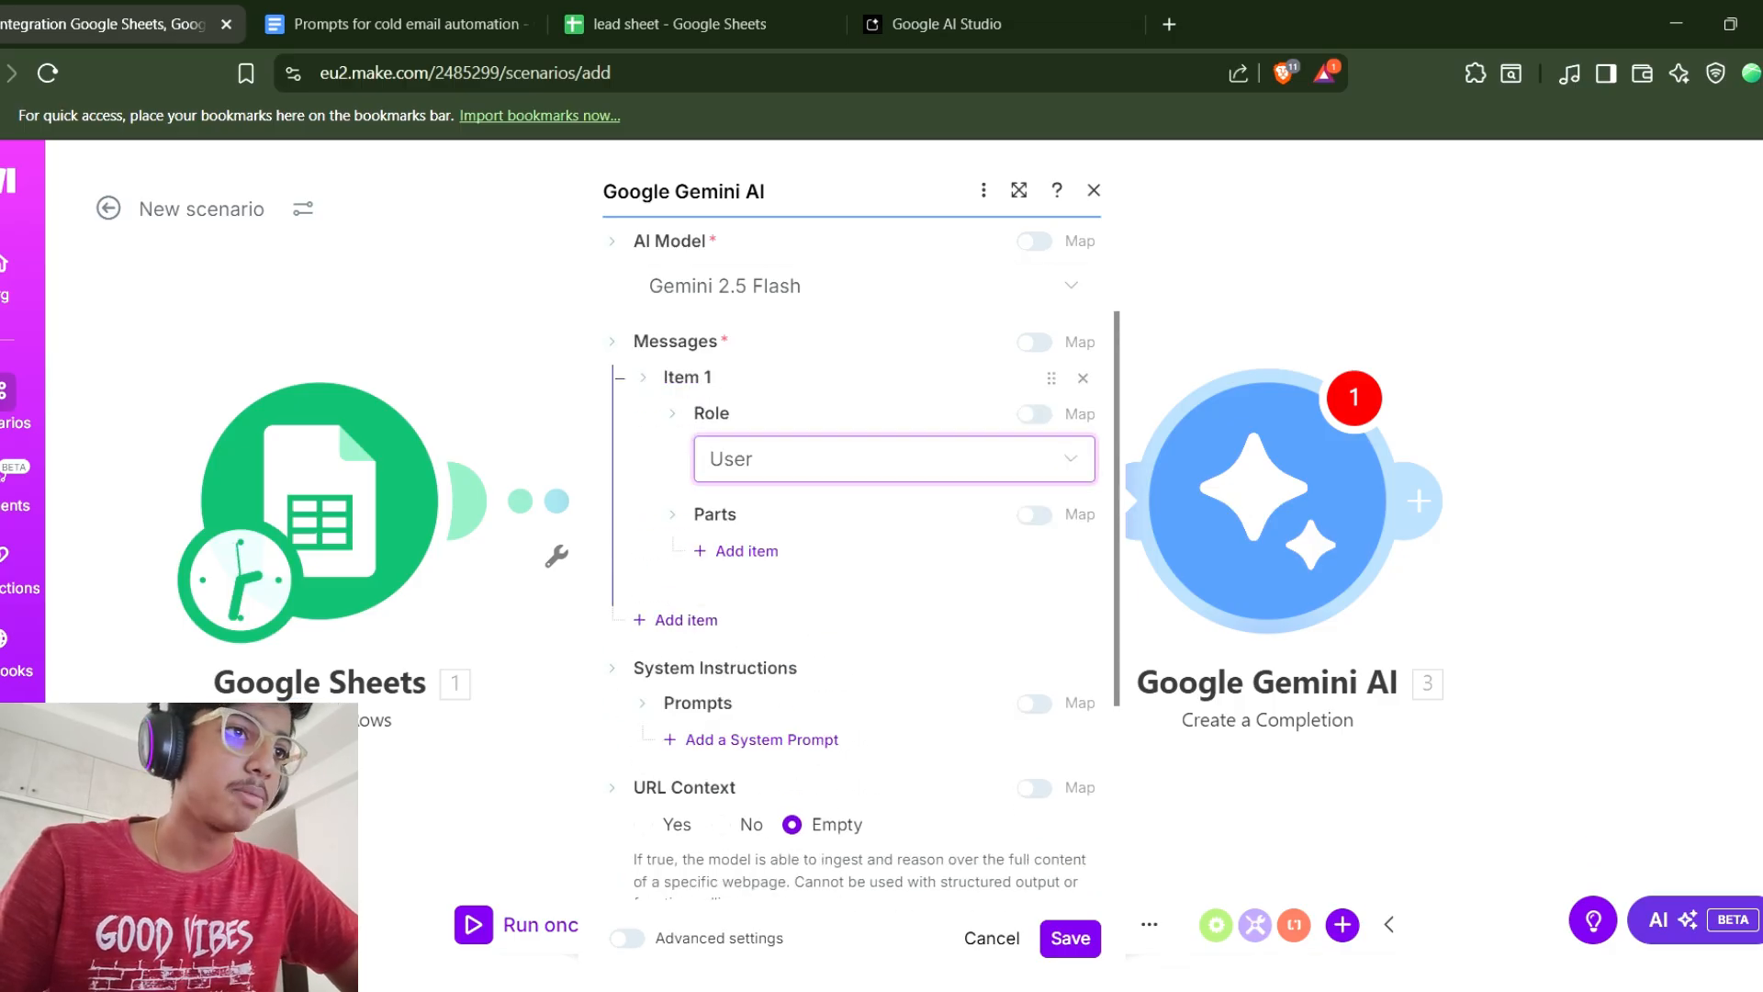
click(746, 551)
click(881, 630)
click(787, 713)
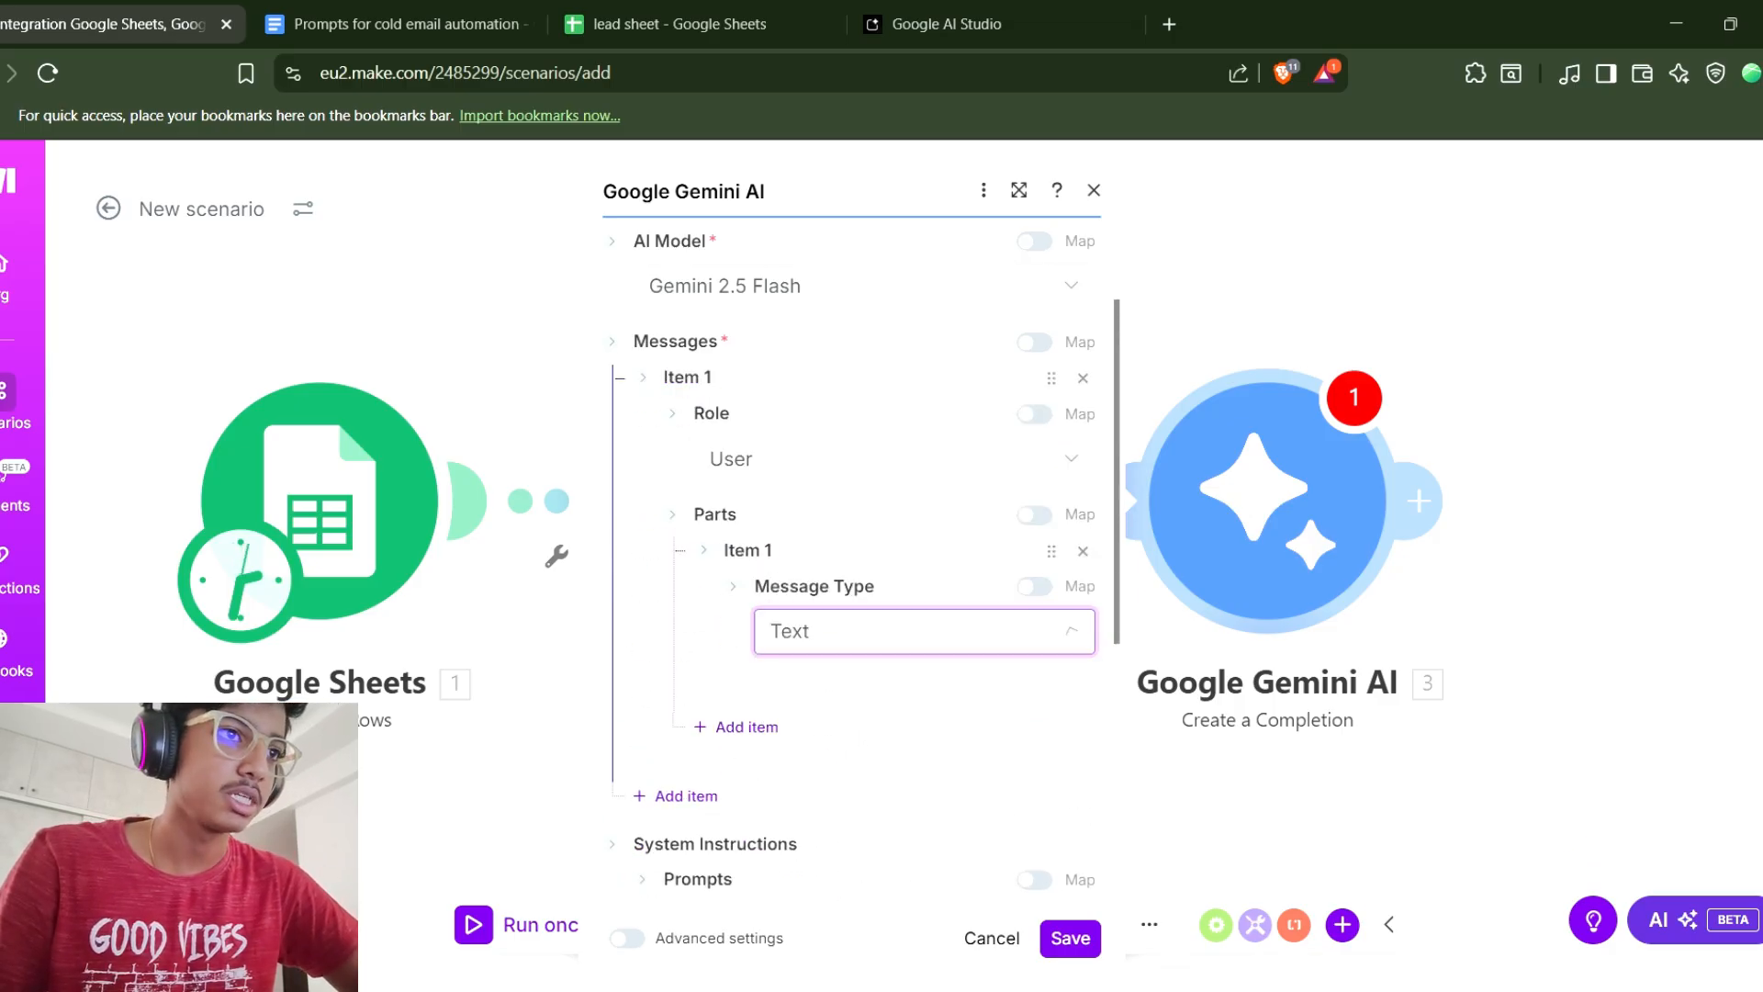
click(918, 732)
key(ctrl+v)
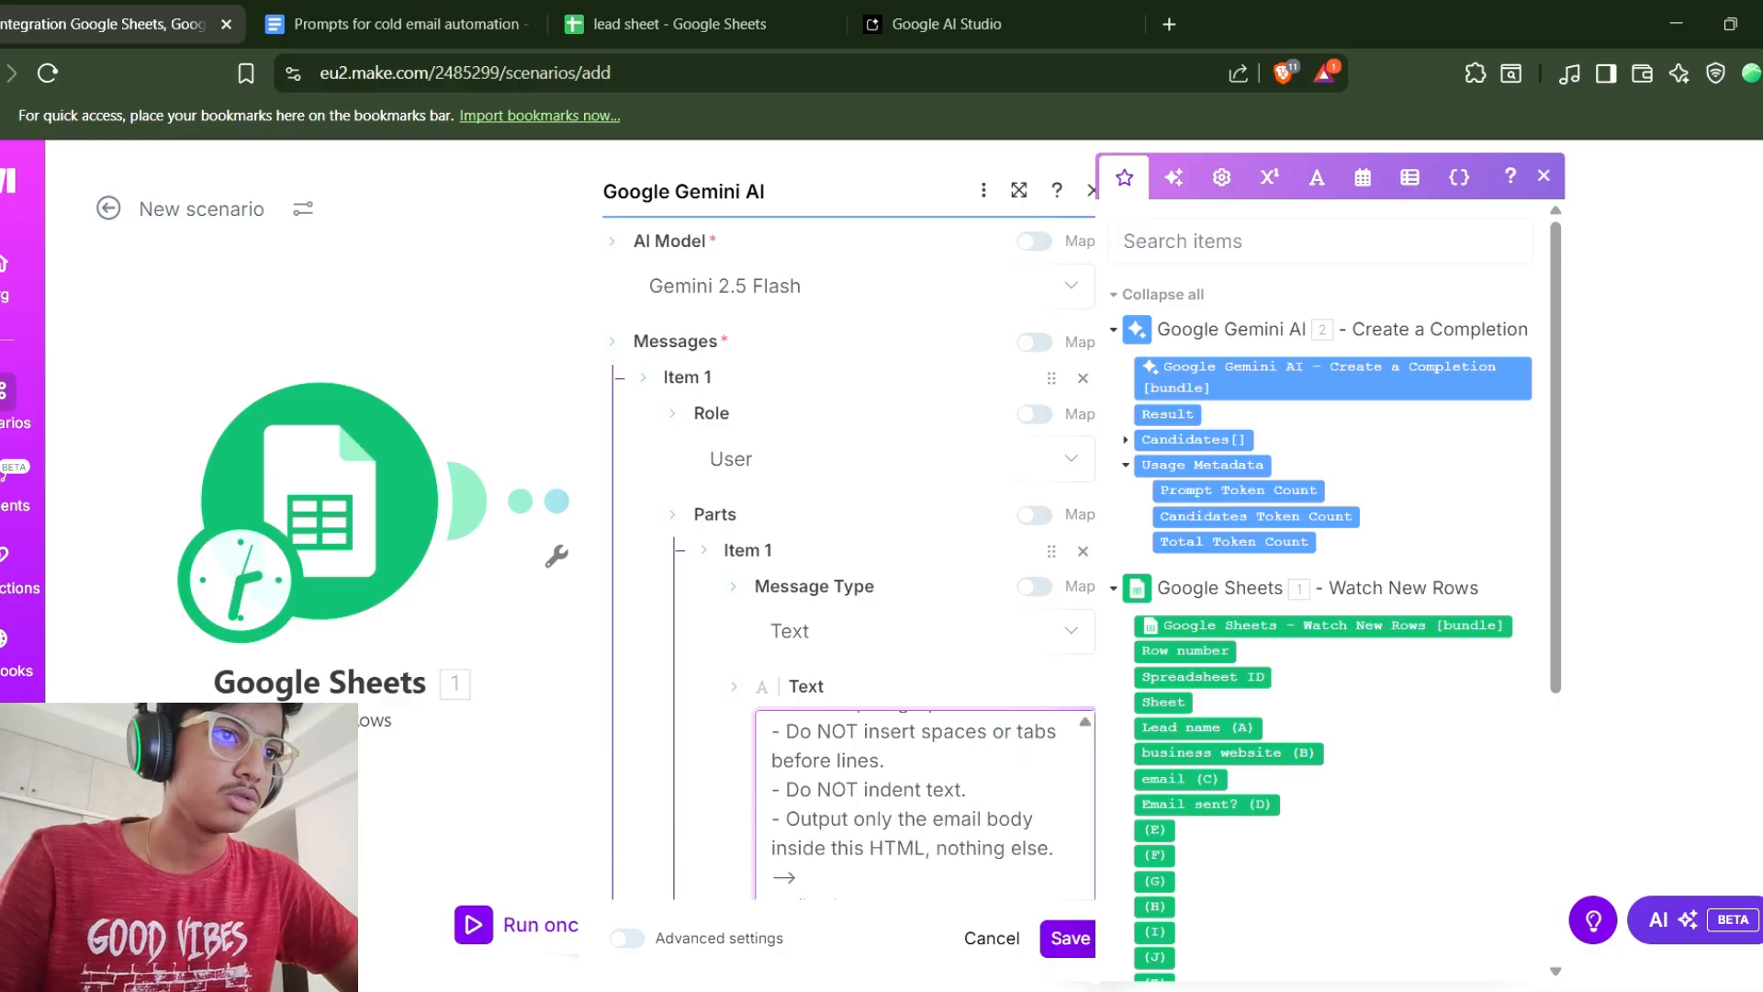
Replace the Business Name placeholder in the pasted prompt with the sheet's Lead name (A) field.
scroll(919, 683, down, 1)
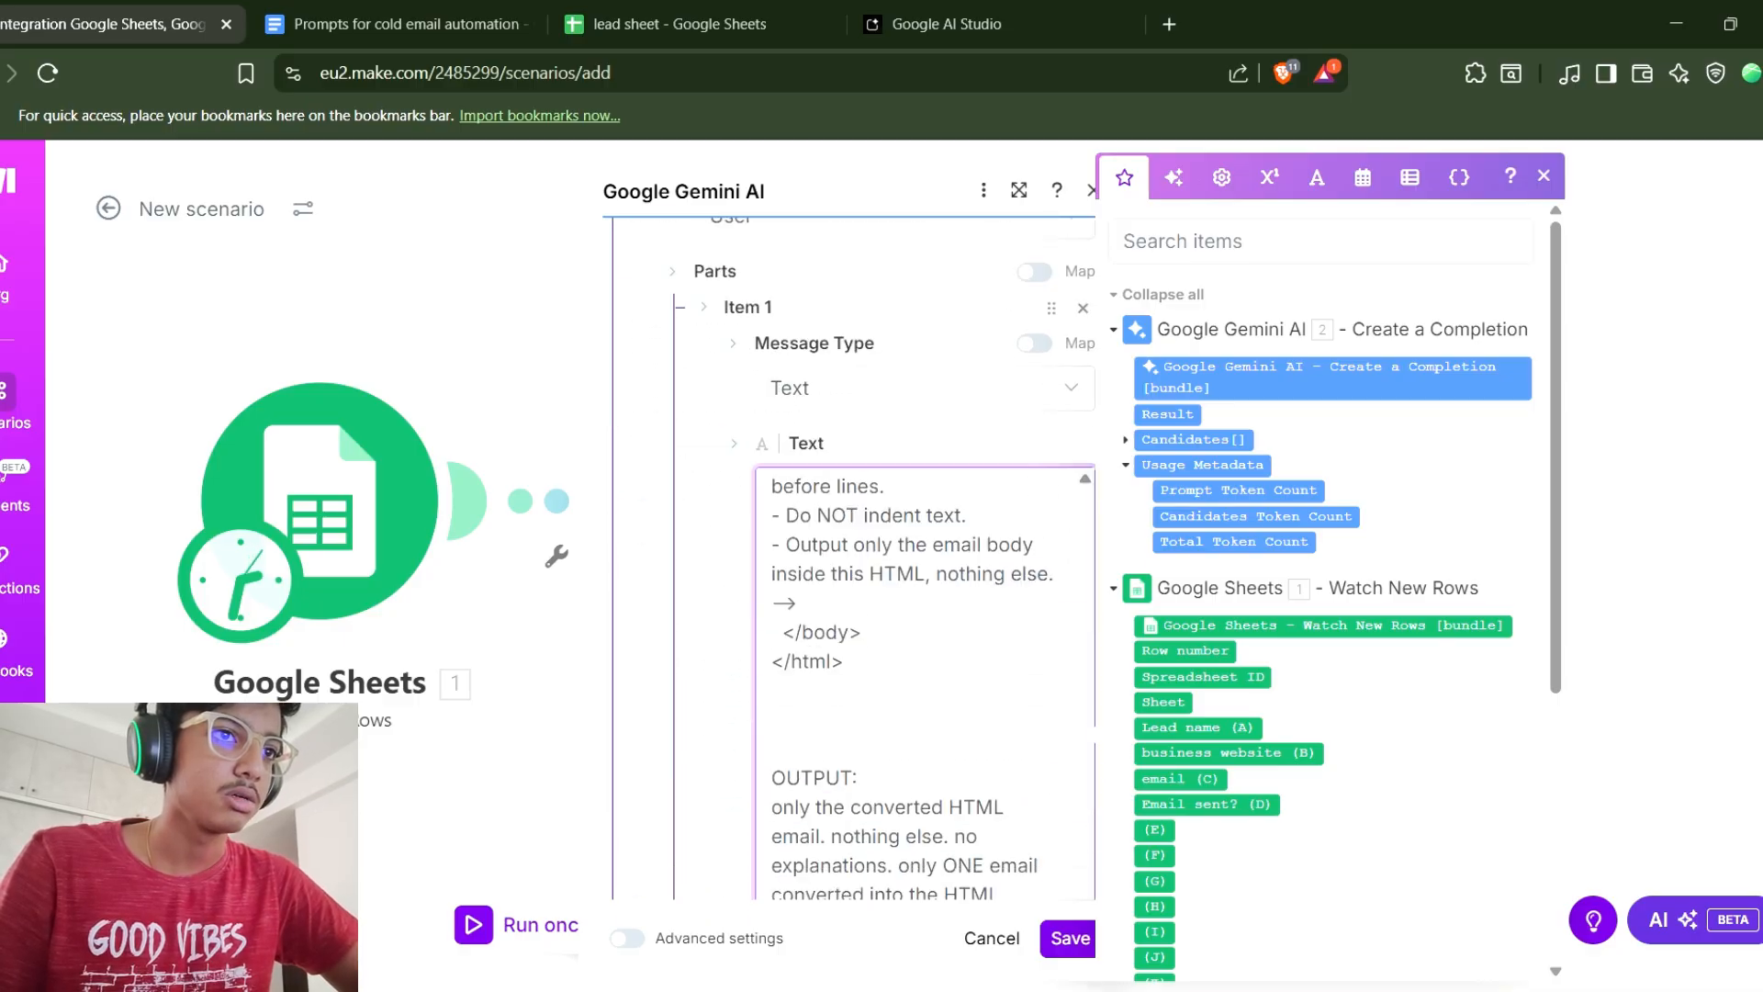
scroll(918, 683, down, 2)
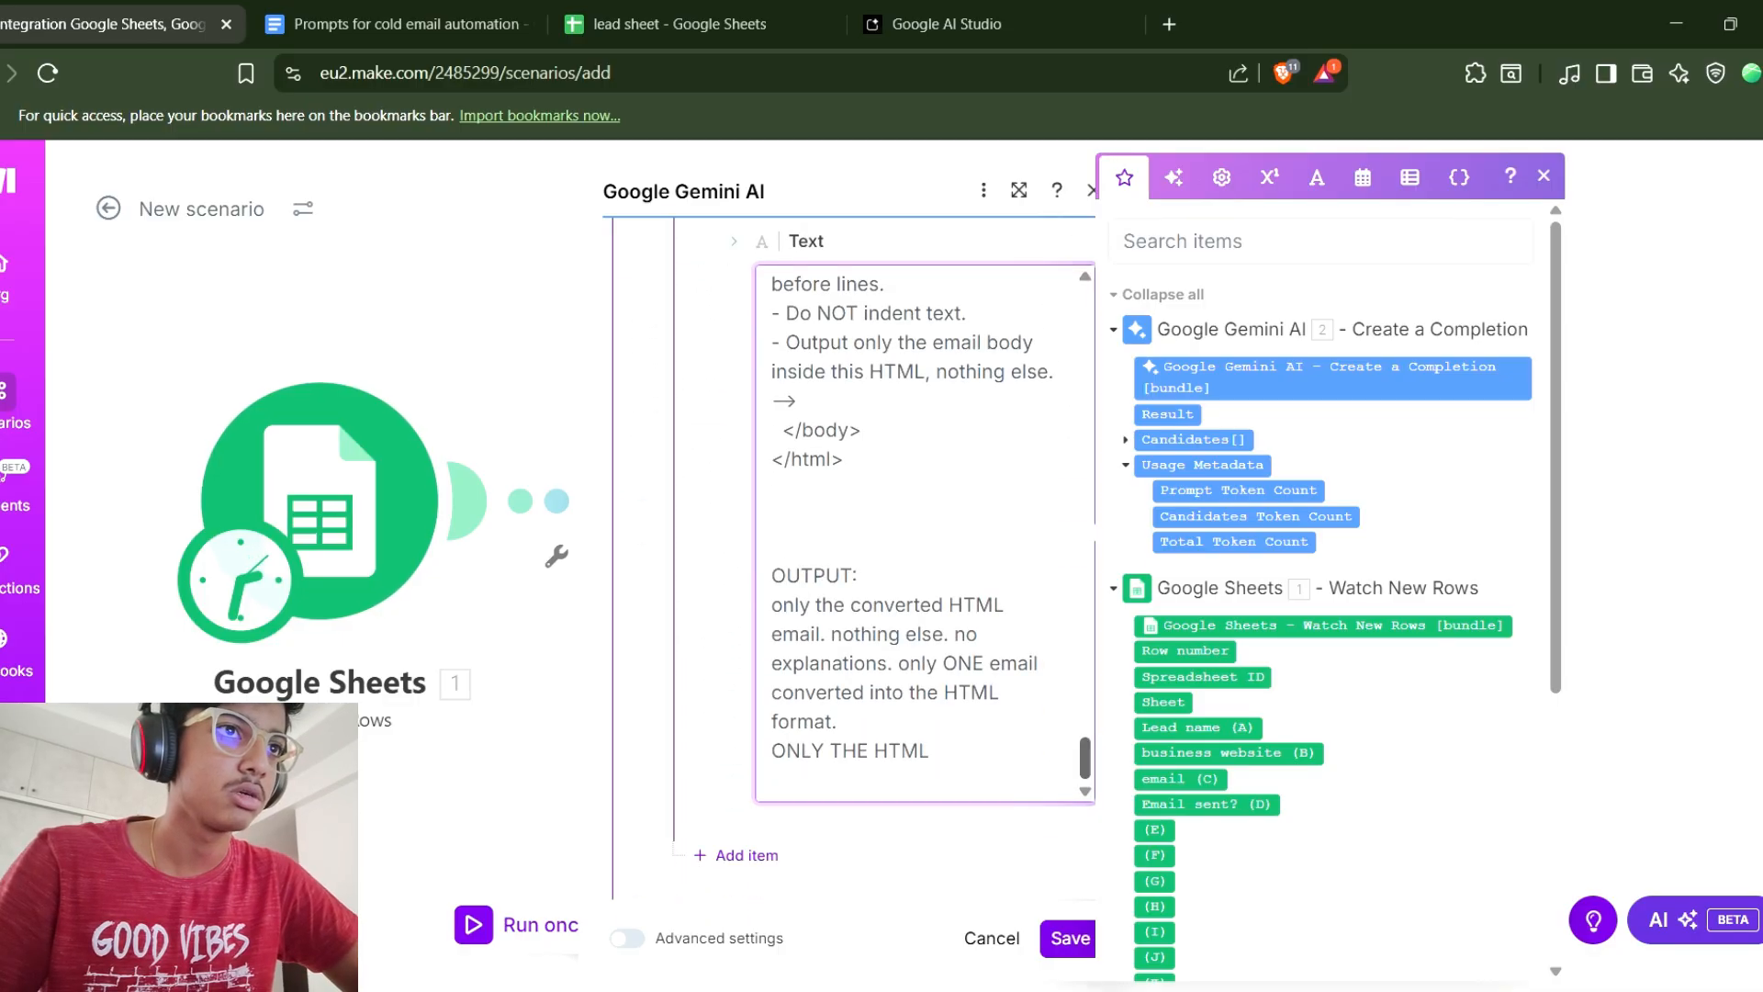
scroll(919, 643, up, 6)
scroll(923, 533, up, 15)
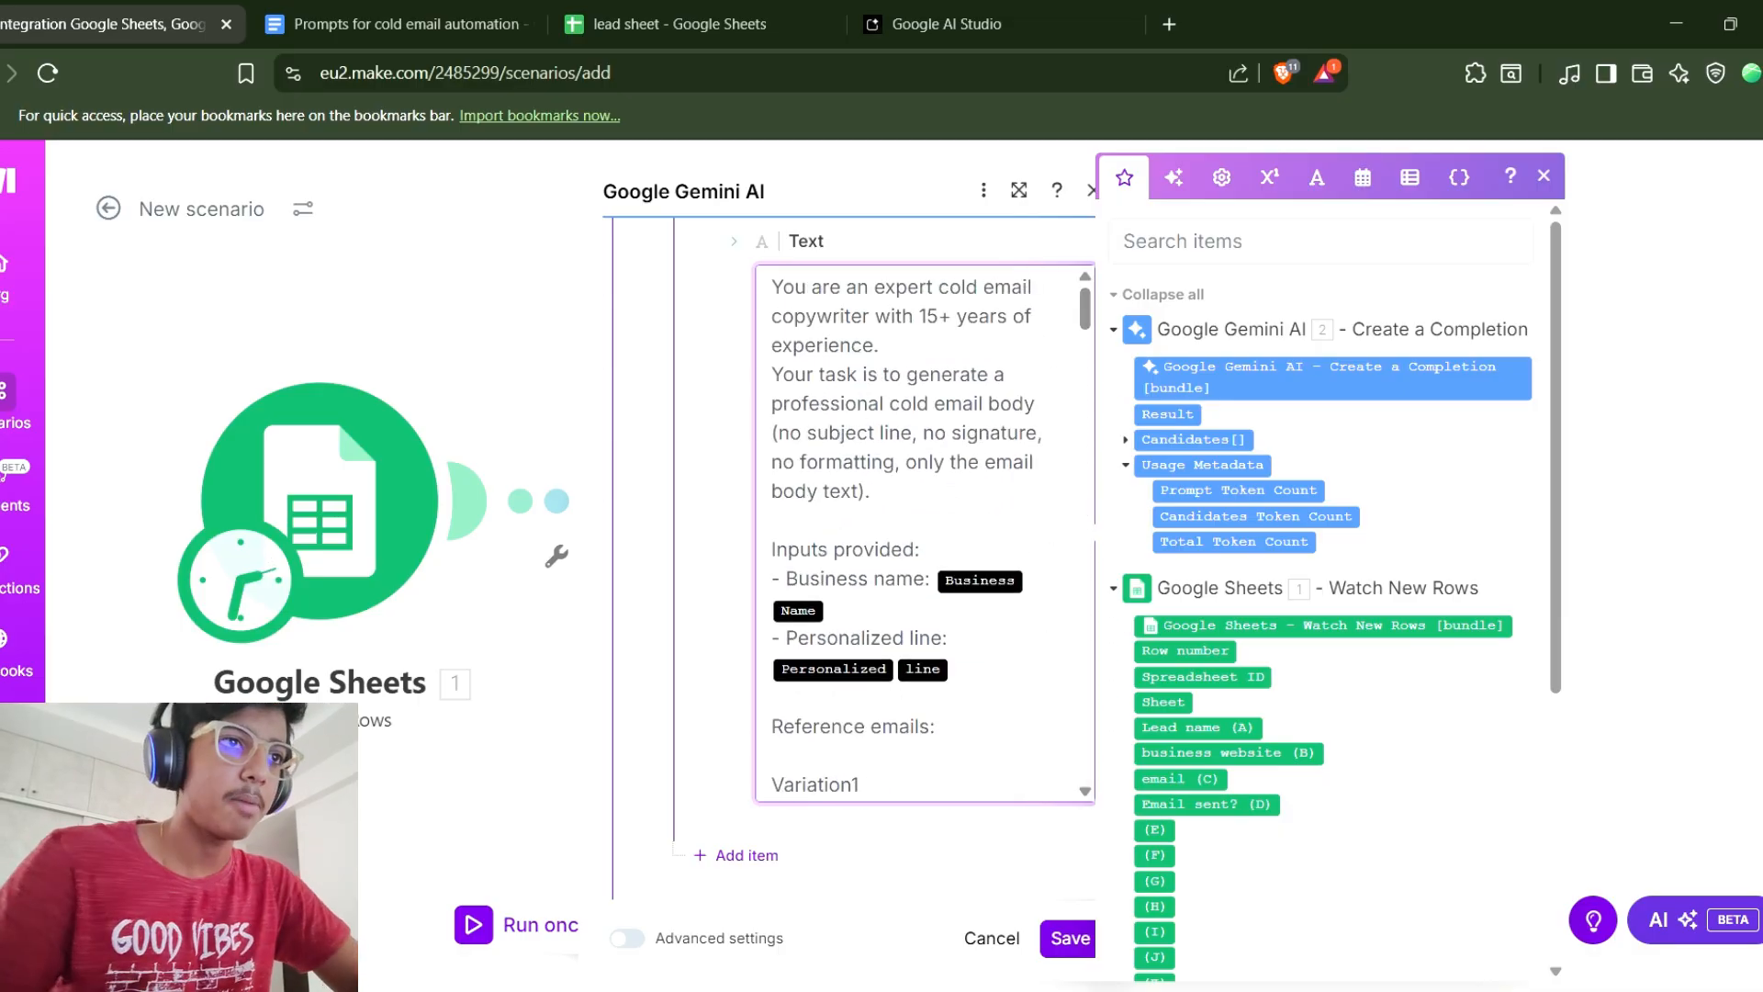
key(BackSpace)
key(BackSpace)
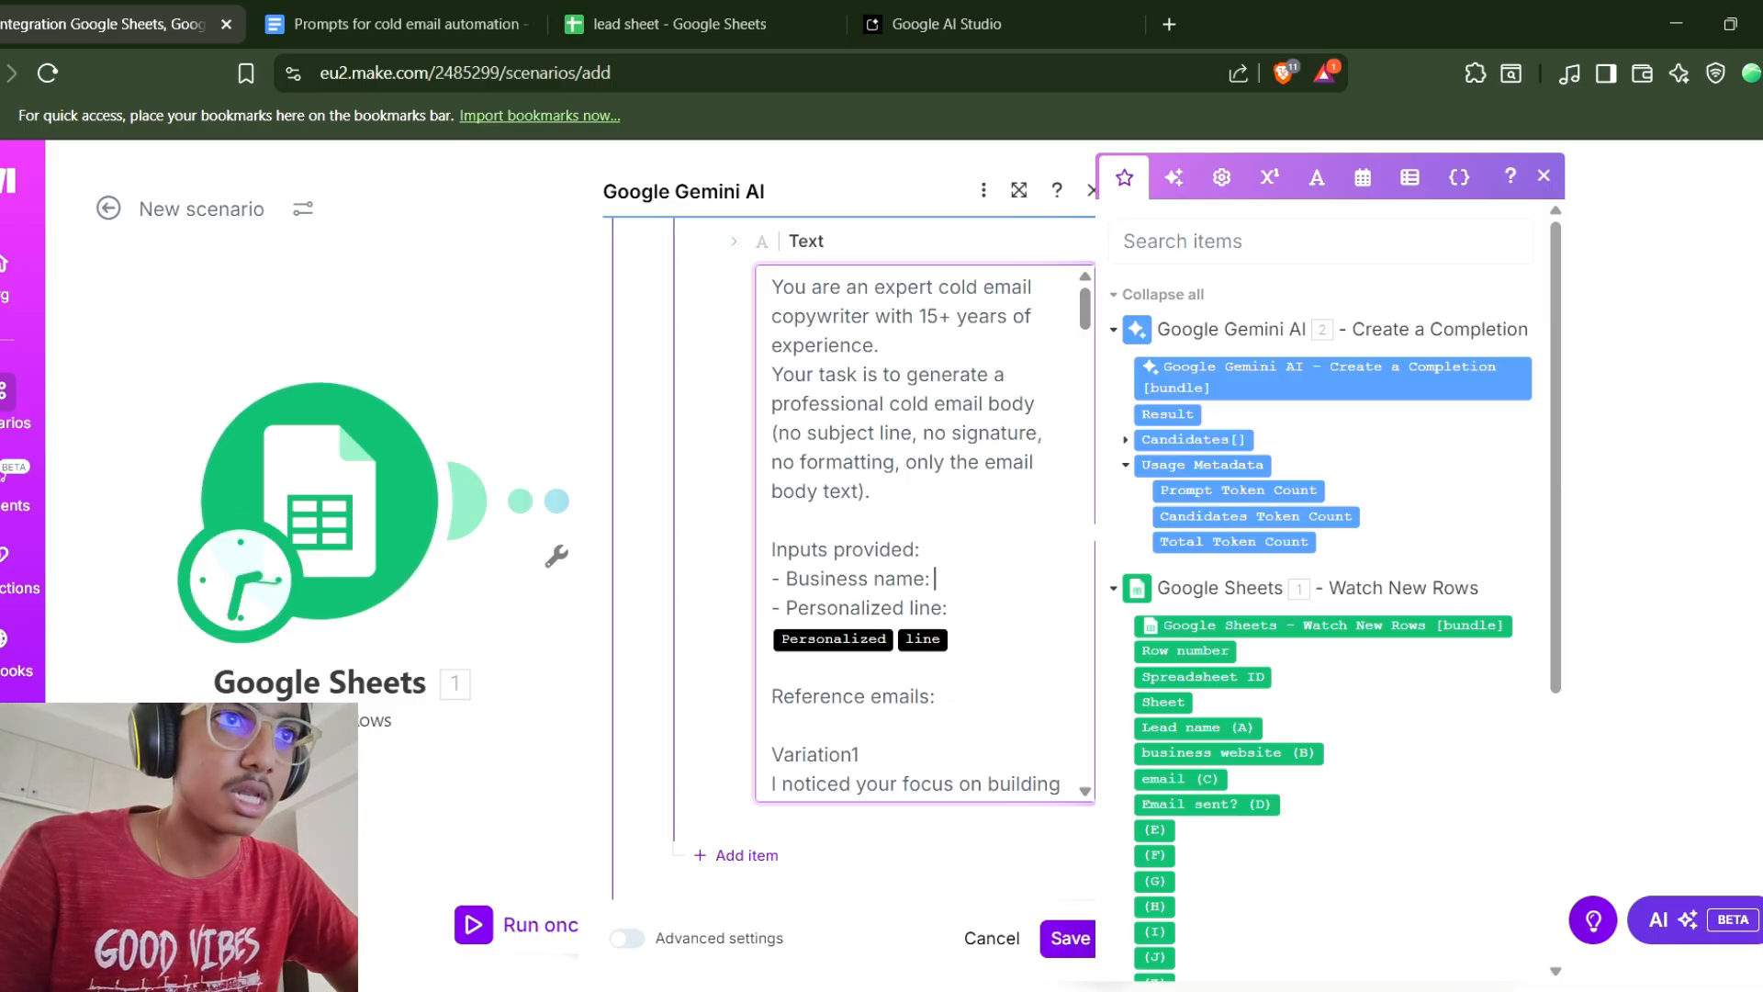
scroll(1322, 588, down, 3)
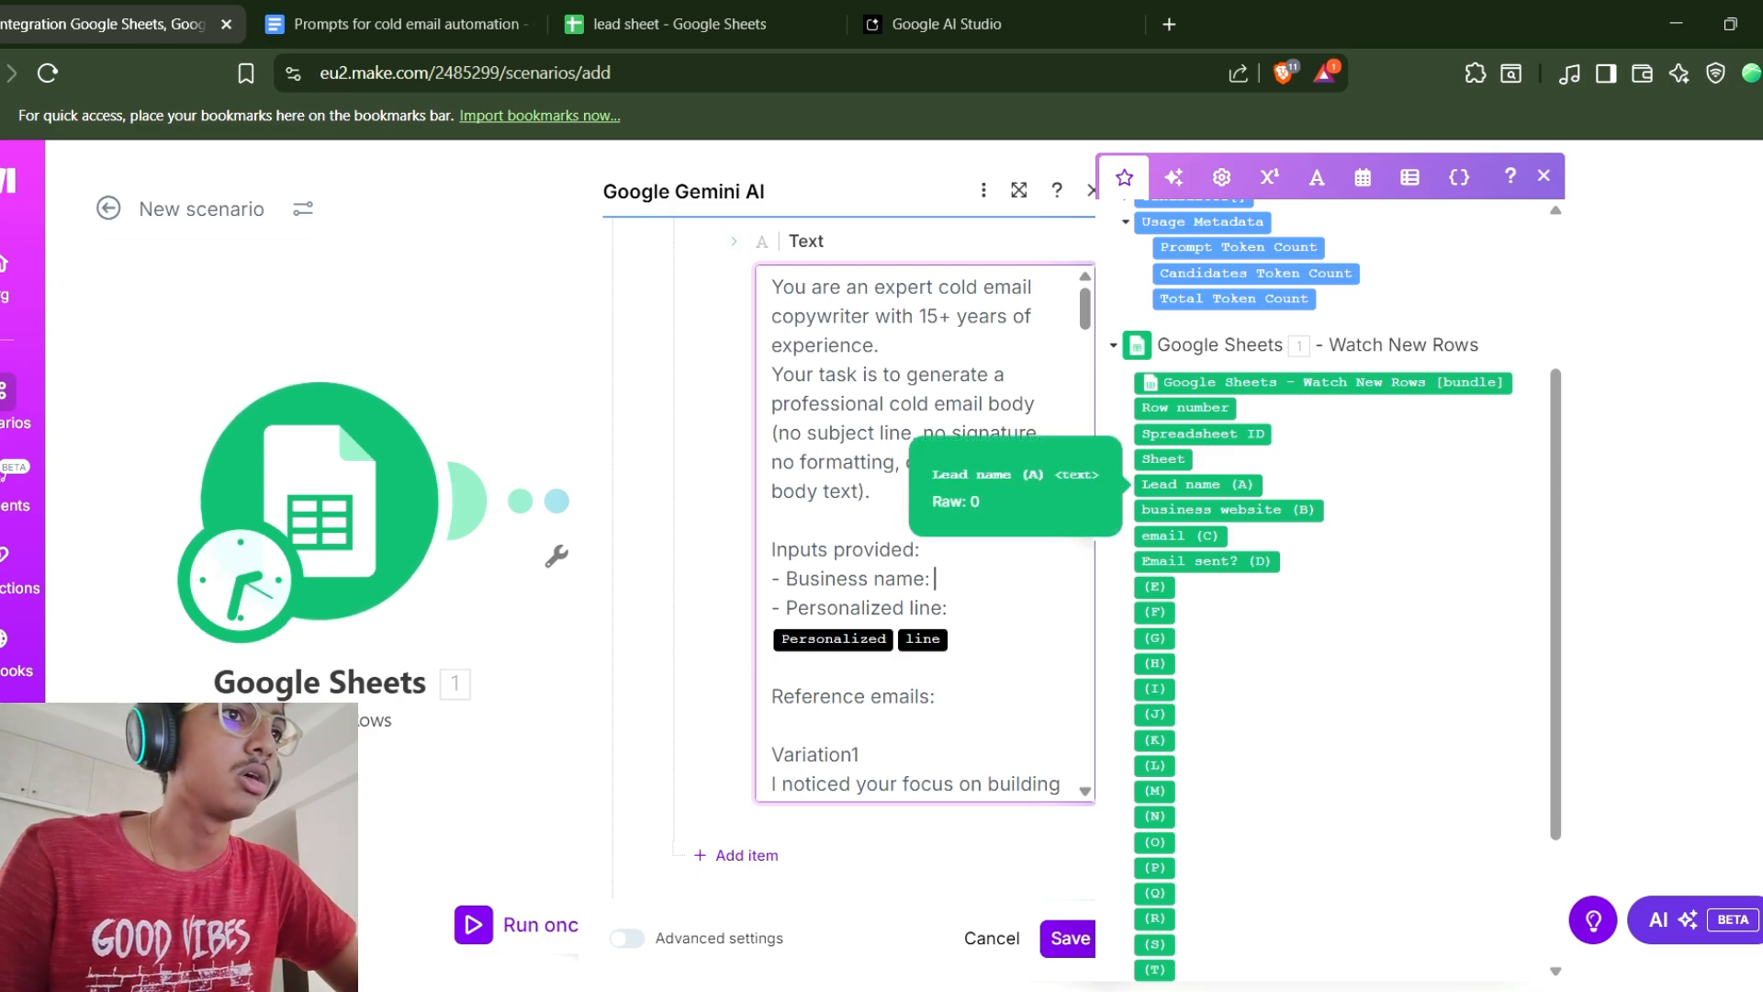
click(1198, 484)
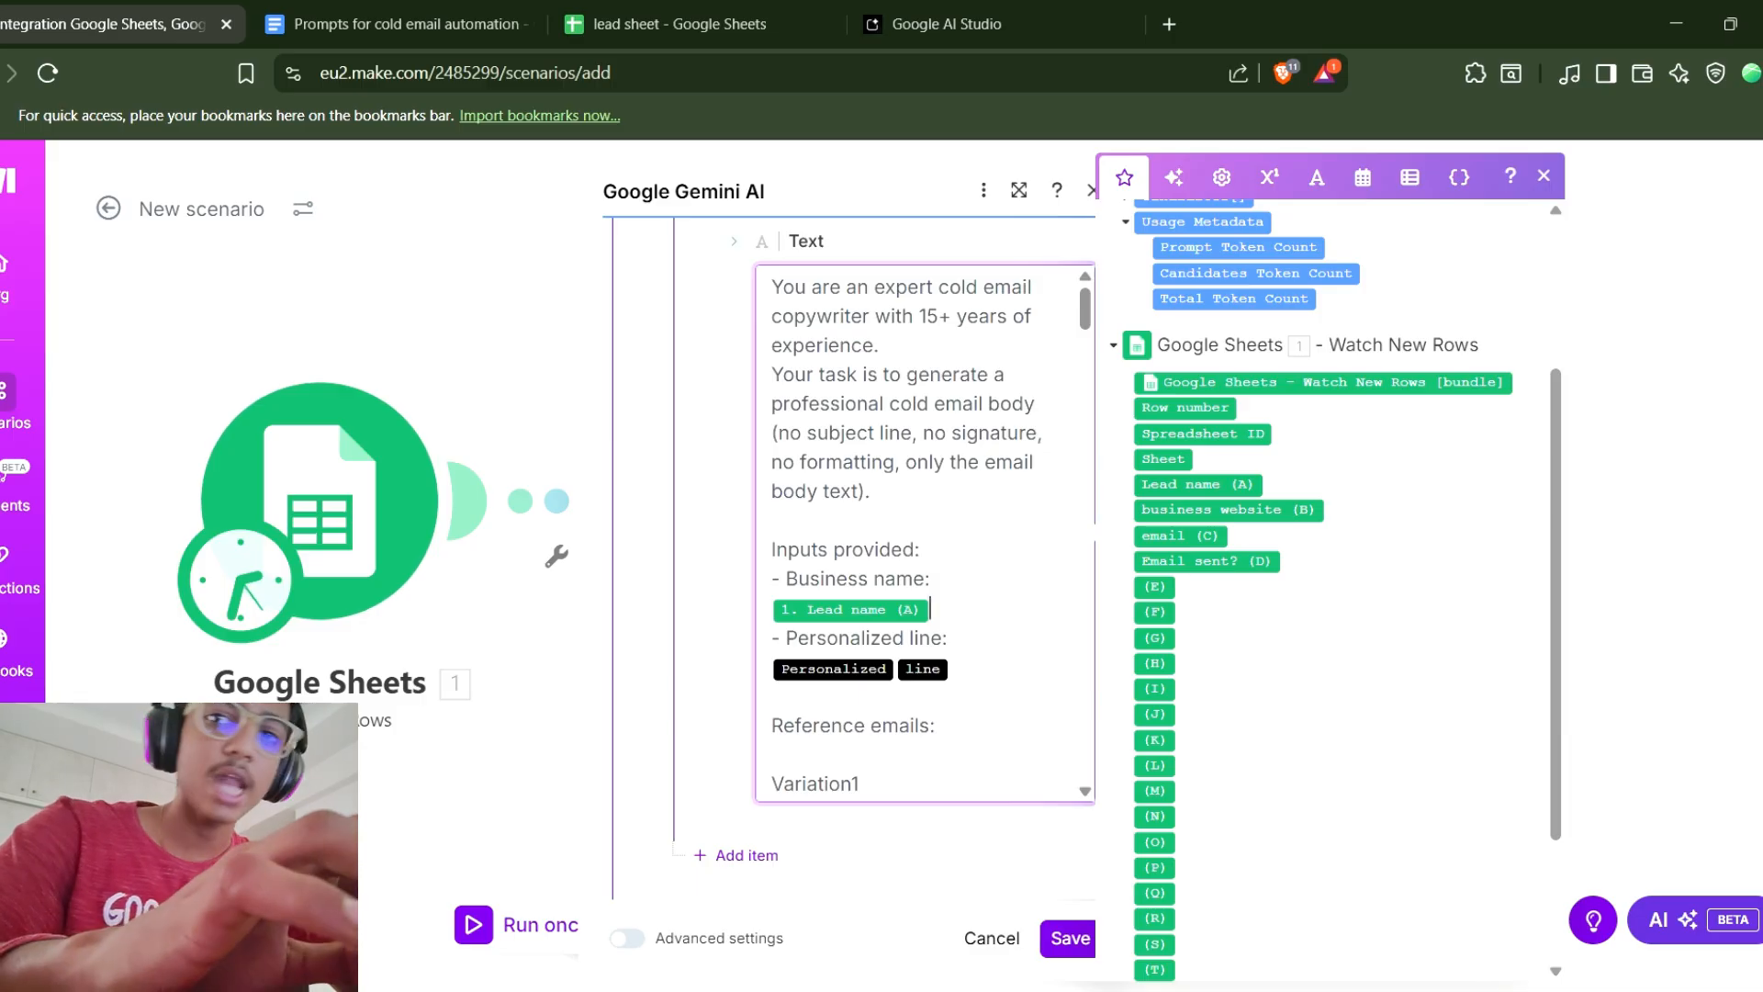
Remove the word line from the Personalized line placeholder, glancing at the lead sheet's columns.
key(Delete)
key(BackSpace)
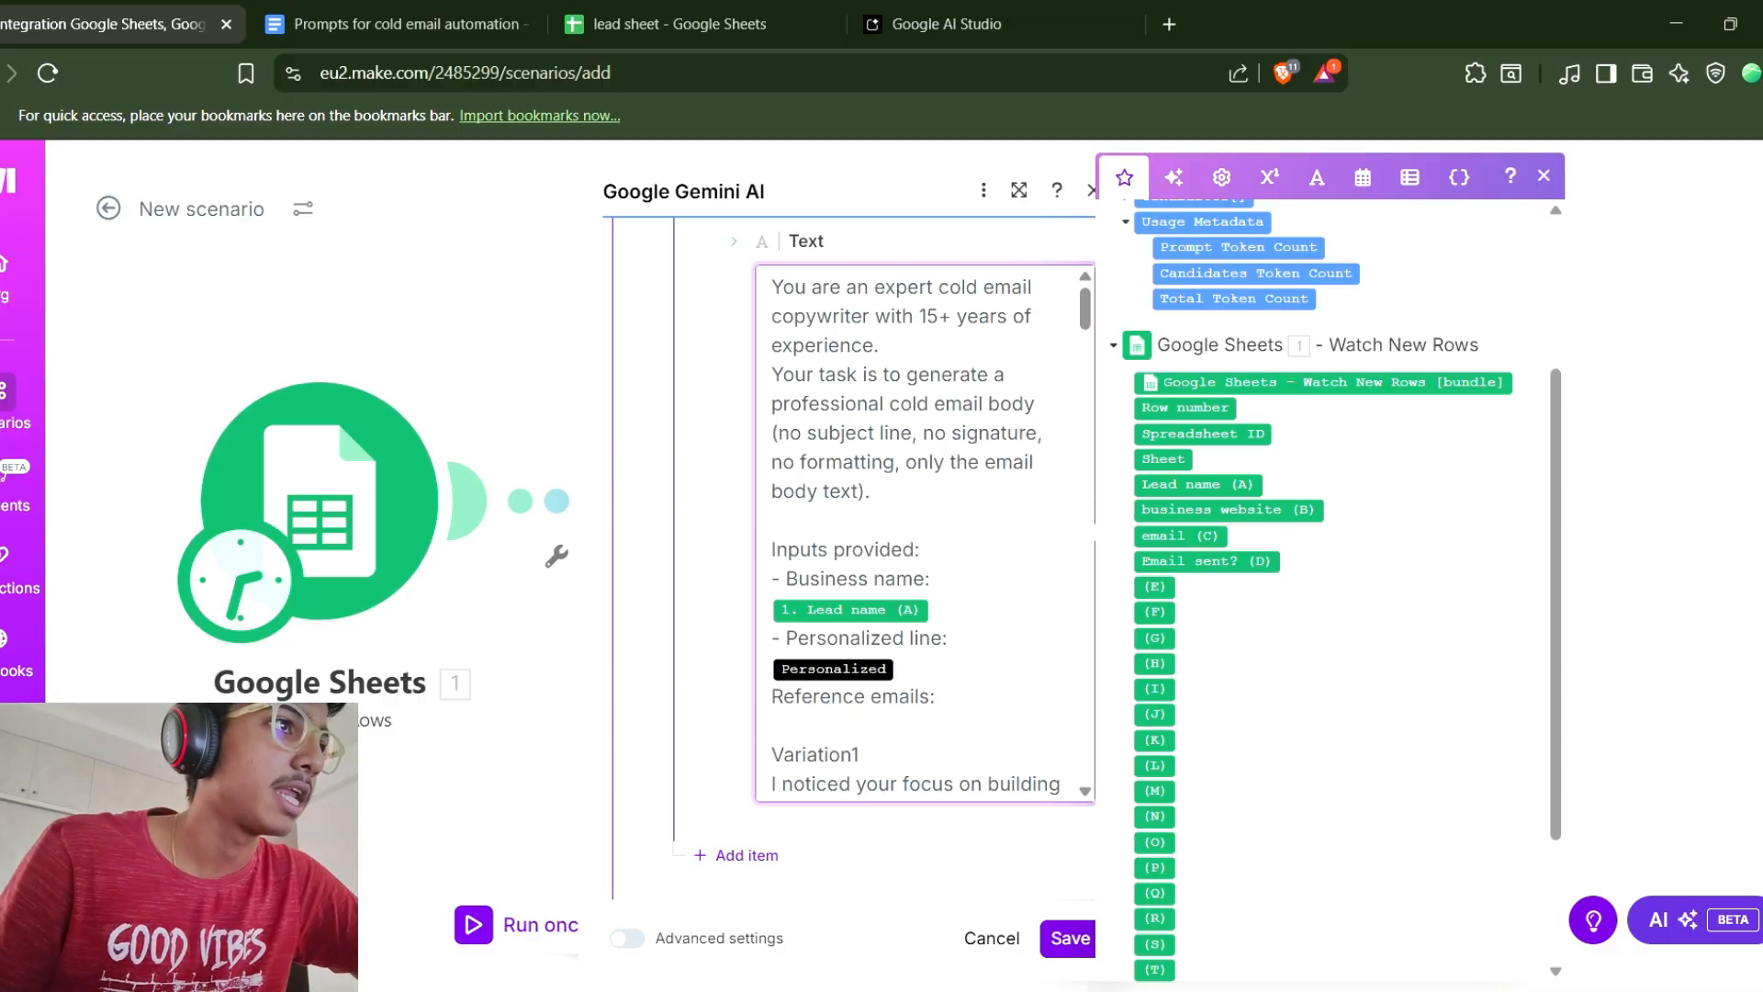
click(679, 24)
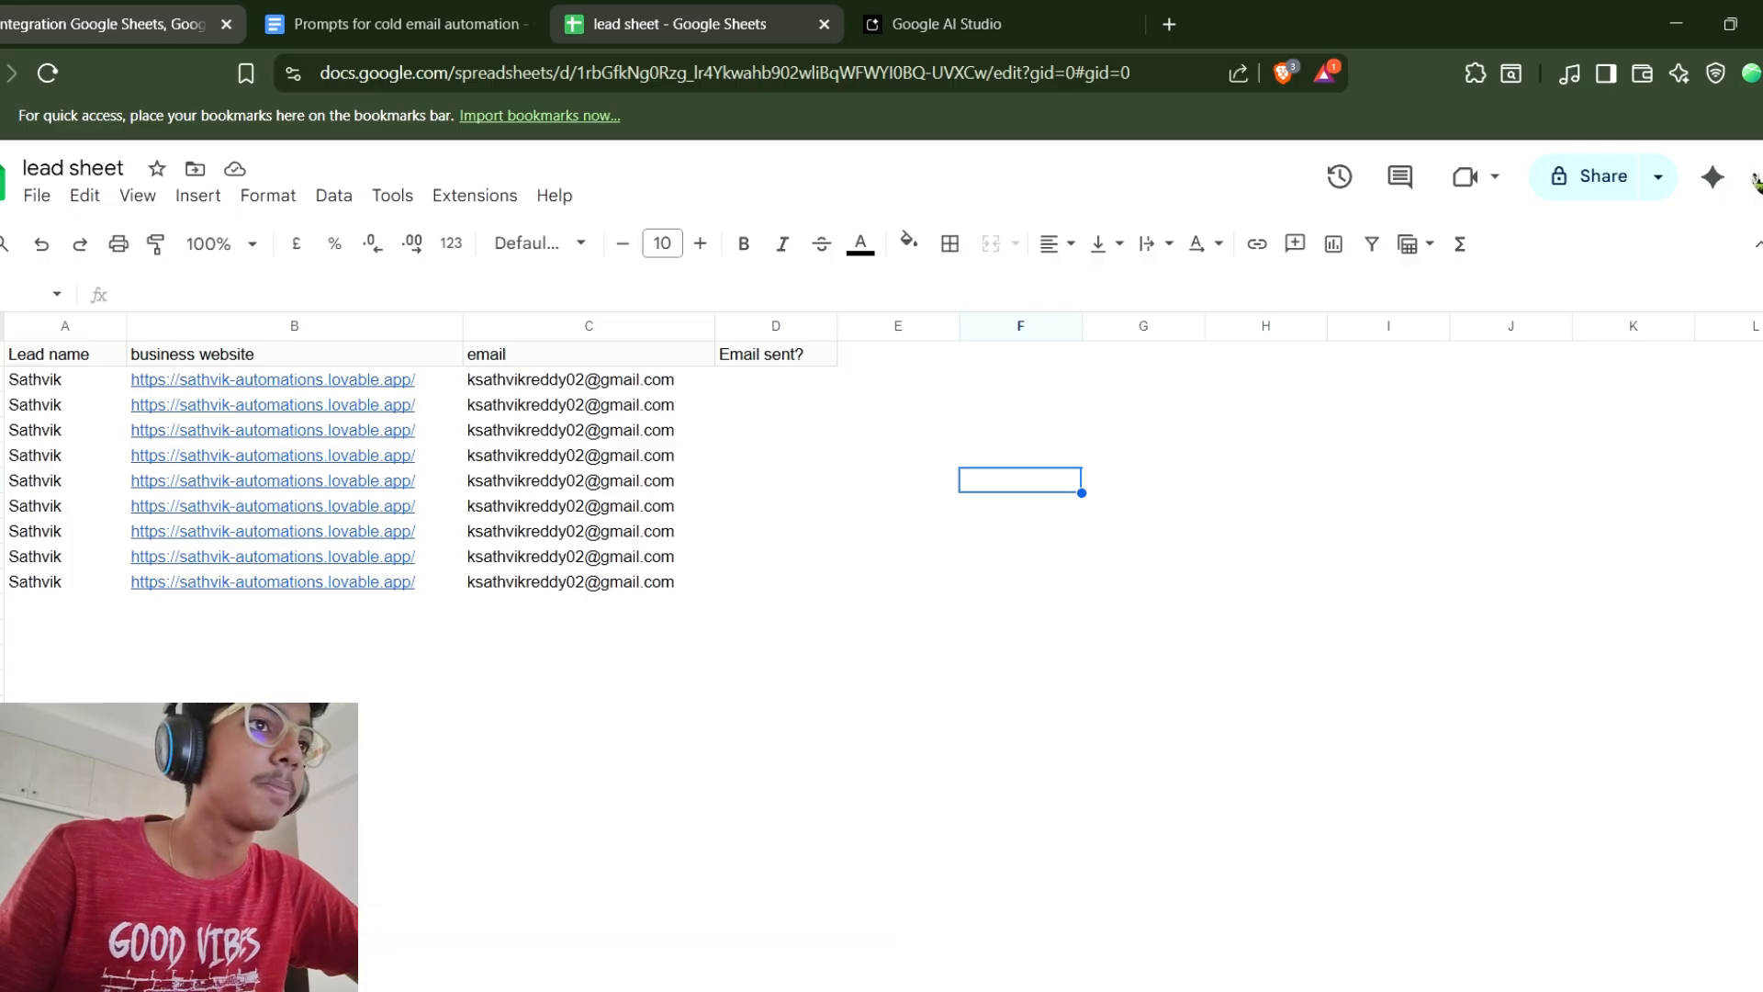
click(103, 24)
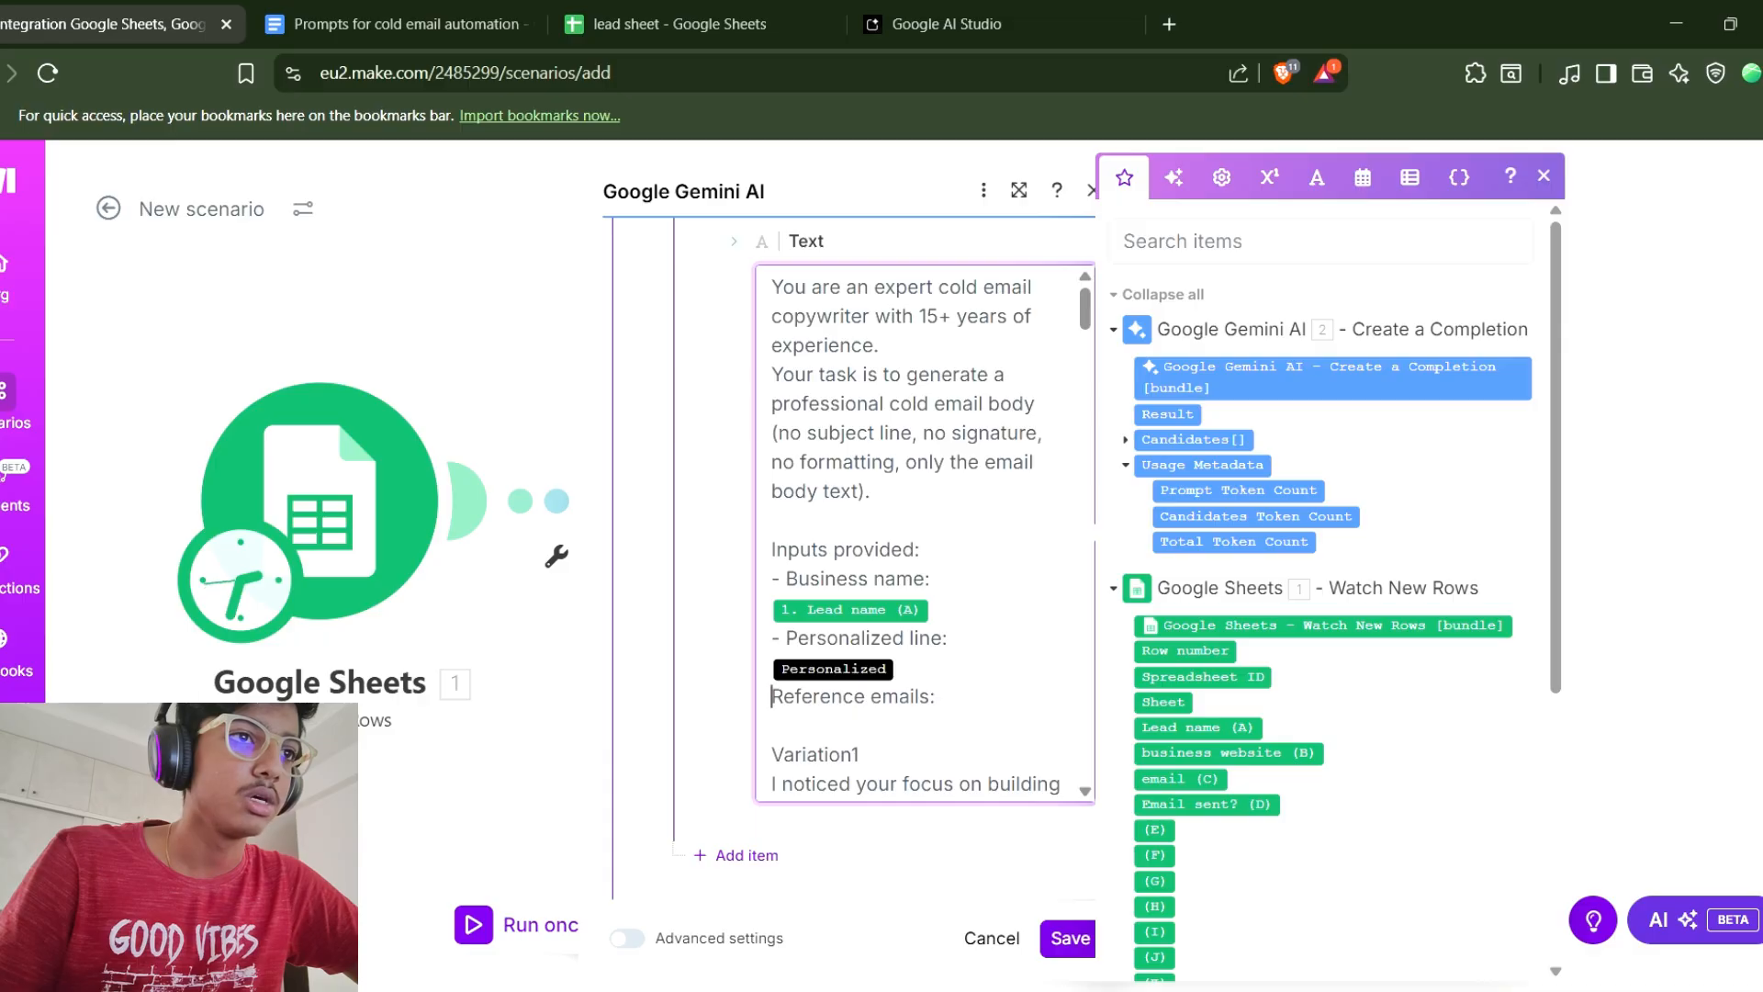
Add a new "- Person's name:" line below the Business name mapping in the prompt.
click(935, 579)
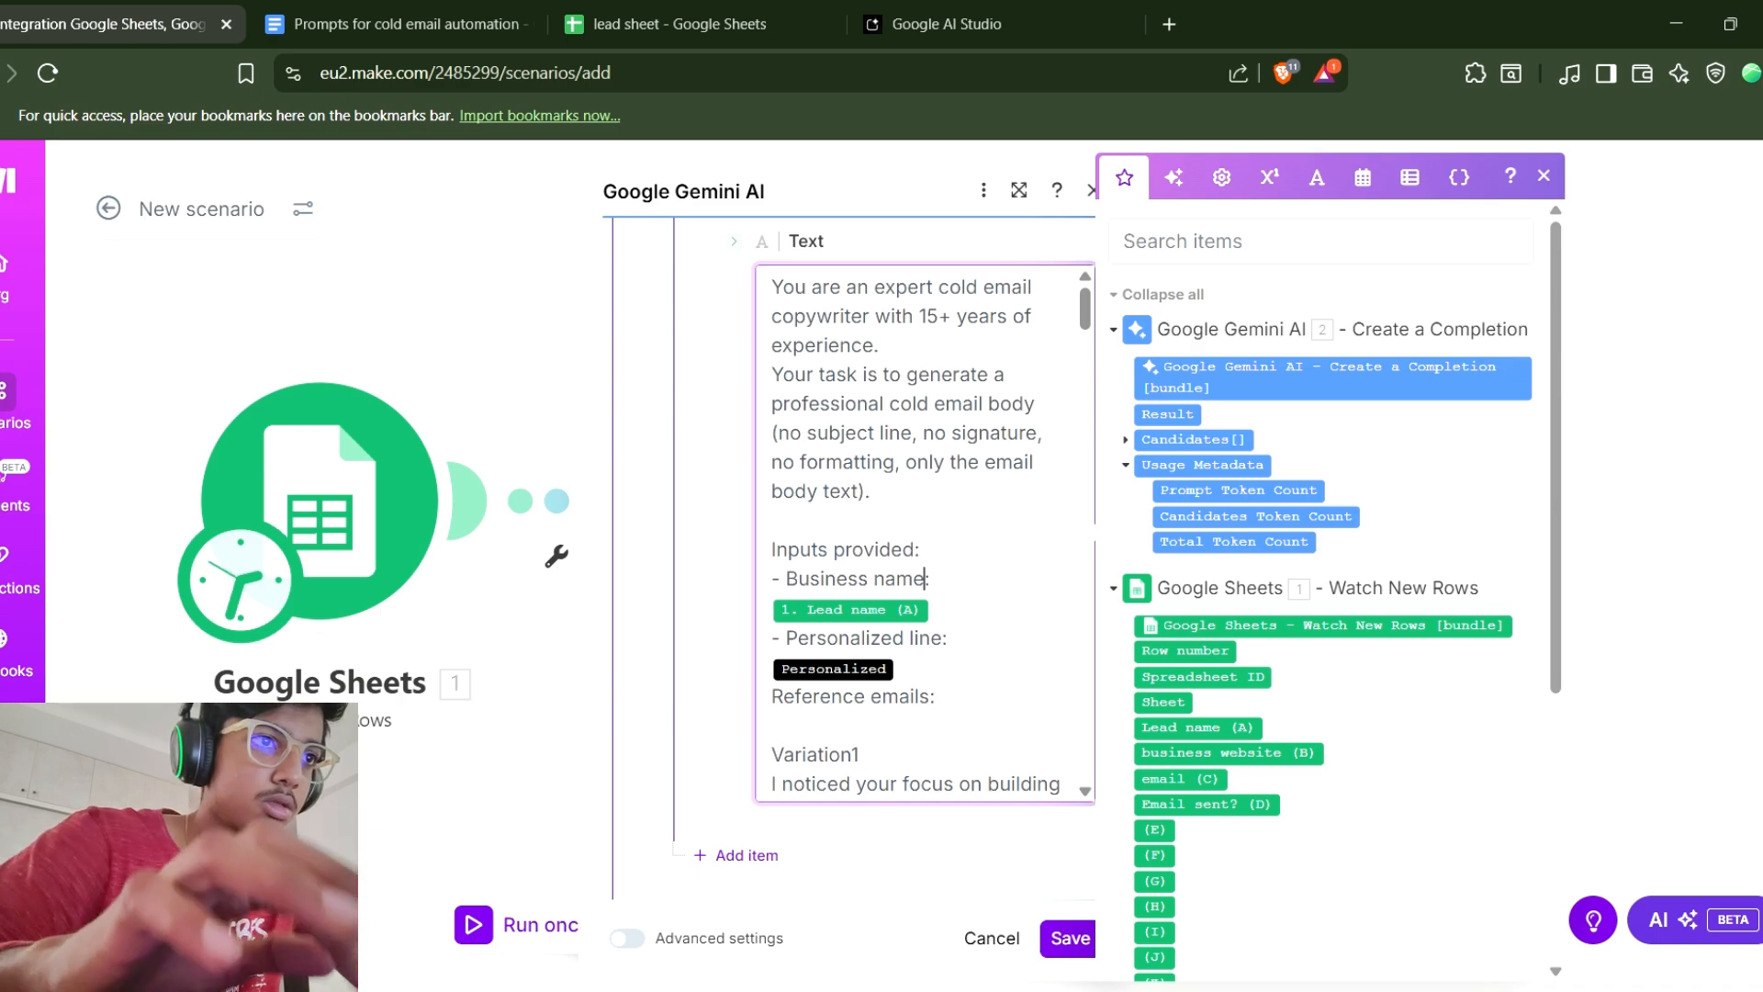
key(Return)
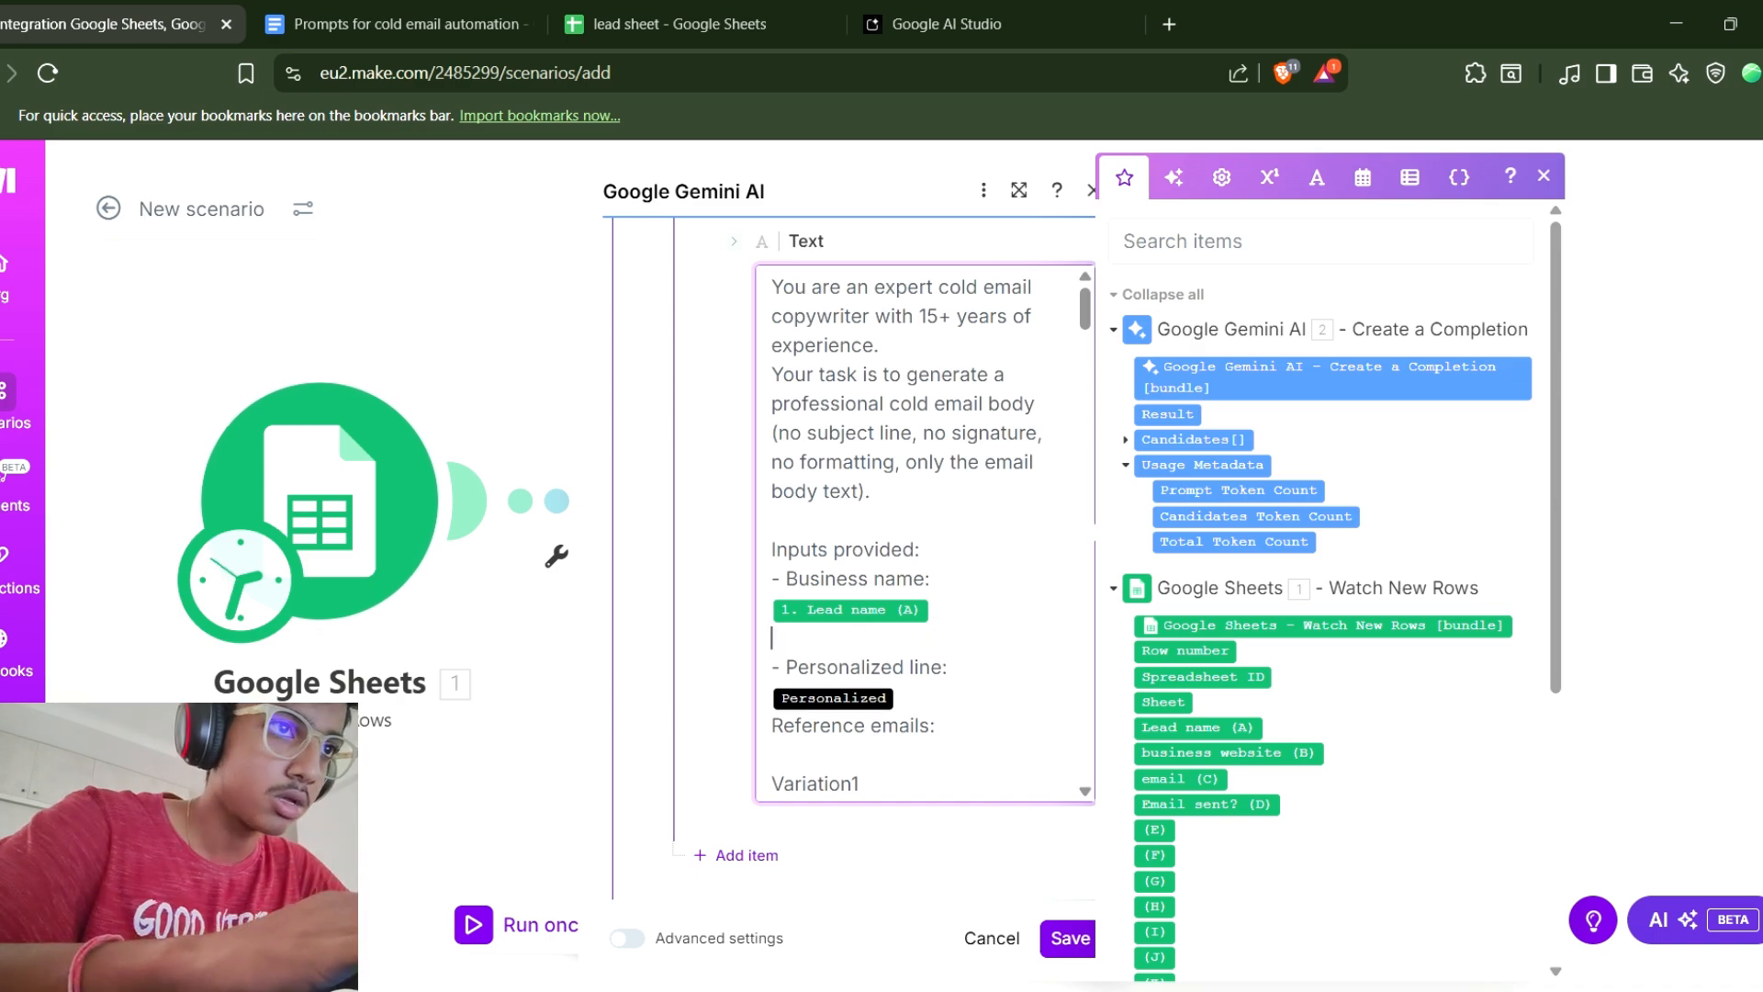
text(-)
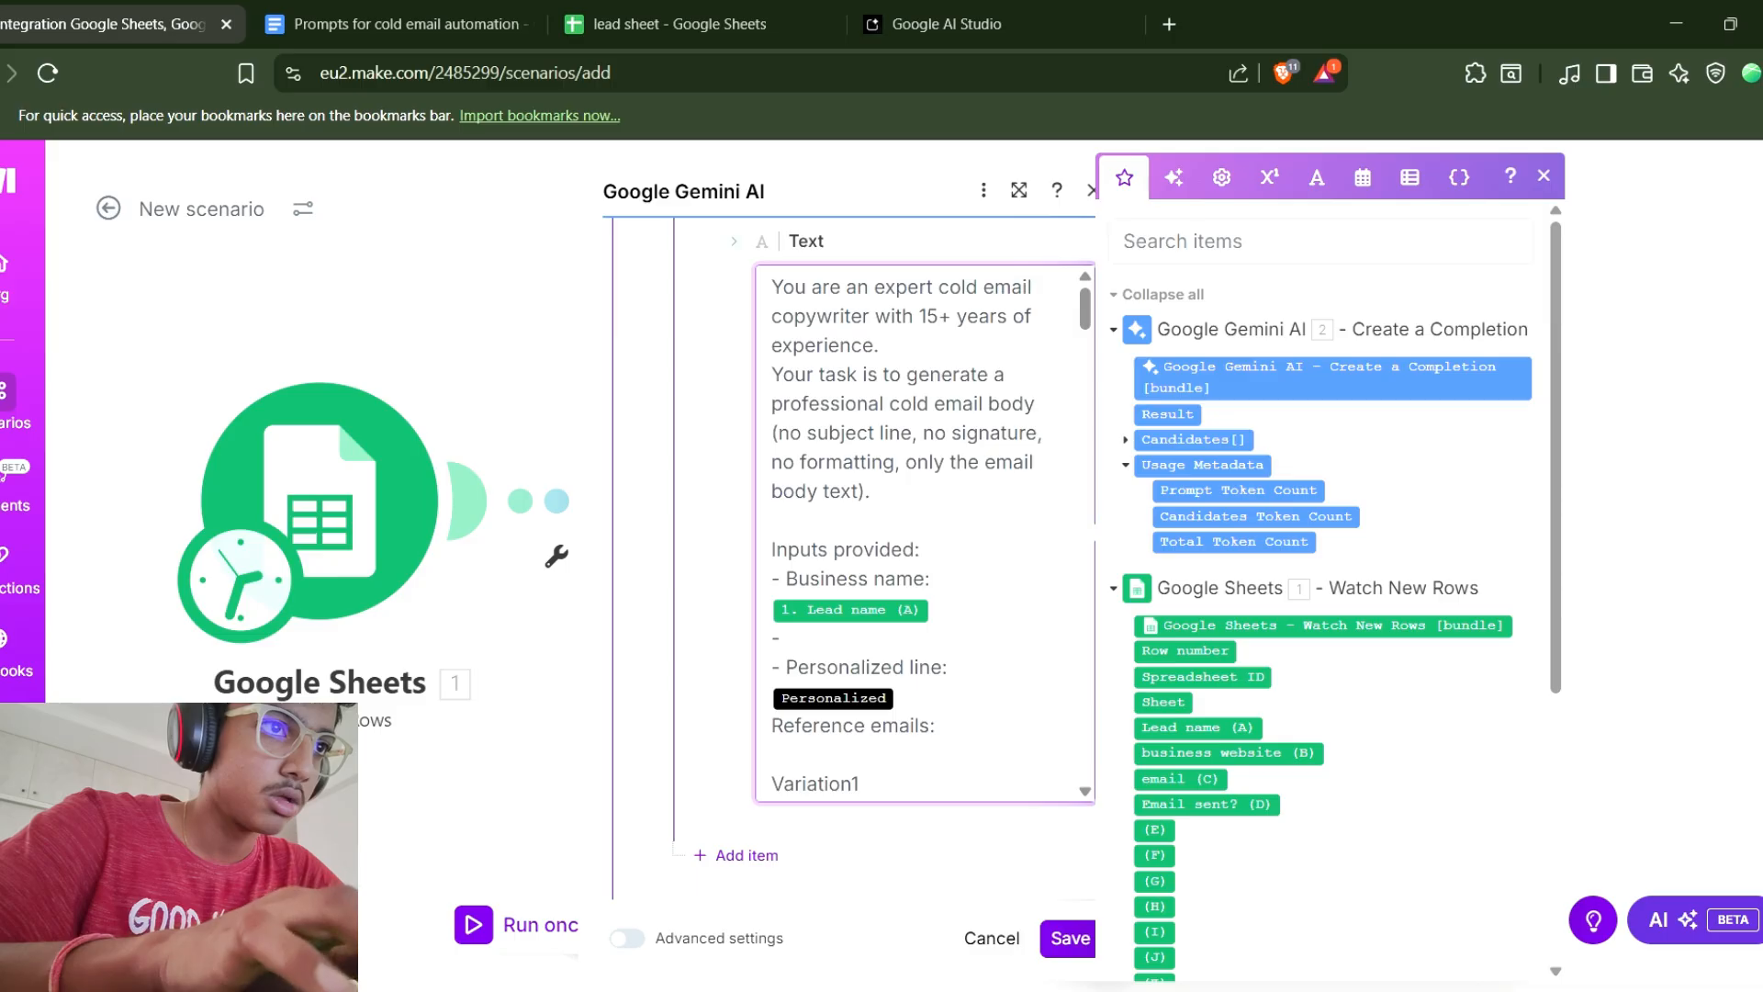
text(Lea)
key(BackSpace)
key(BackSpace)
key(BackSpace)
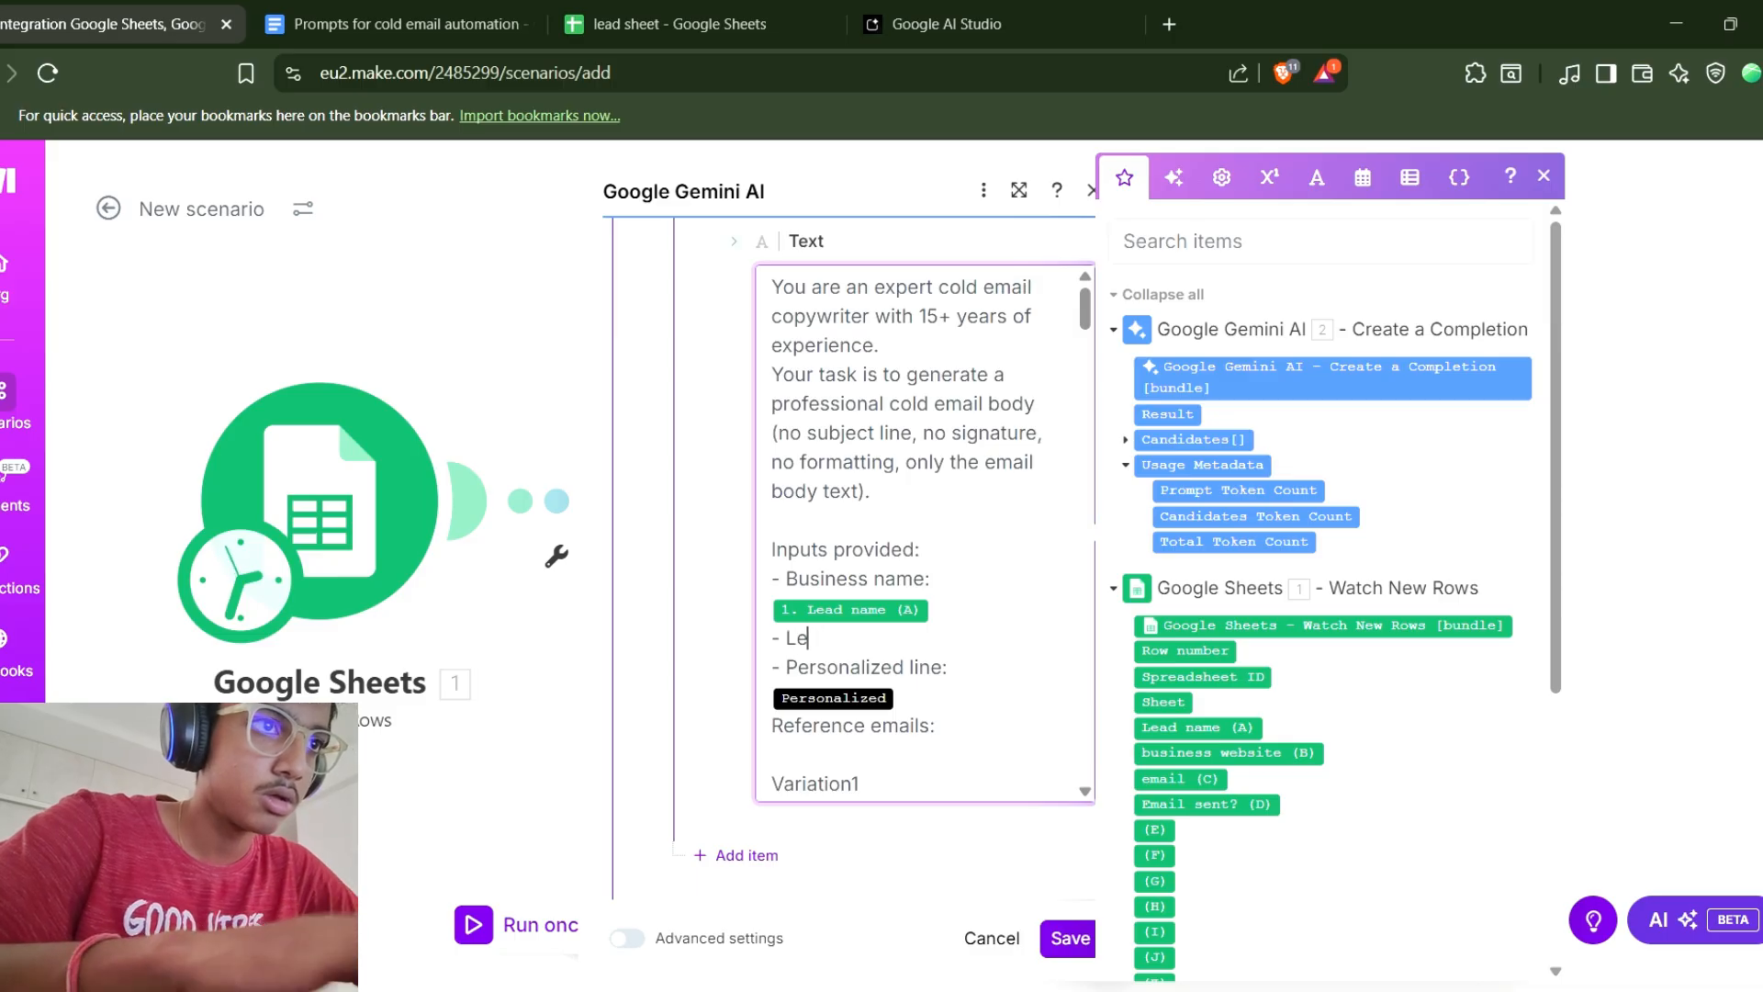
text(Perso)
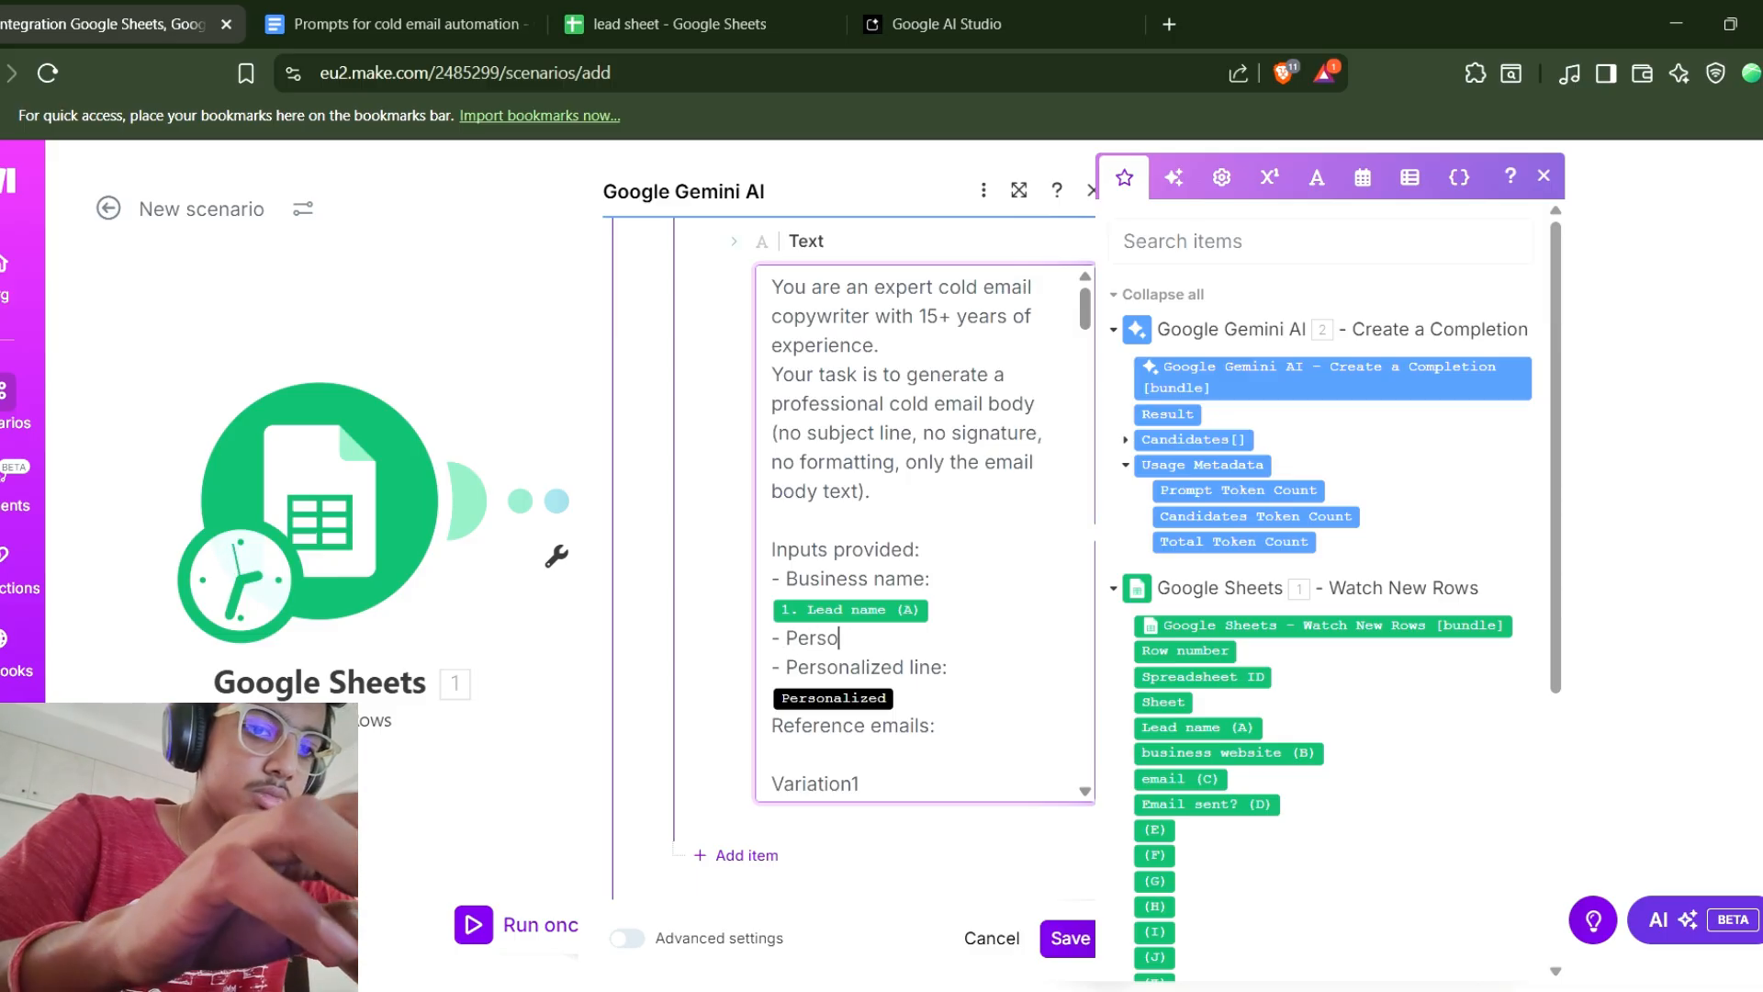
text(n's name:)
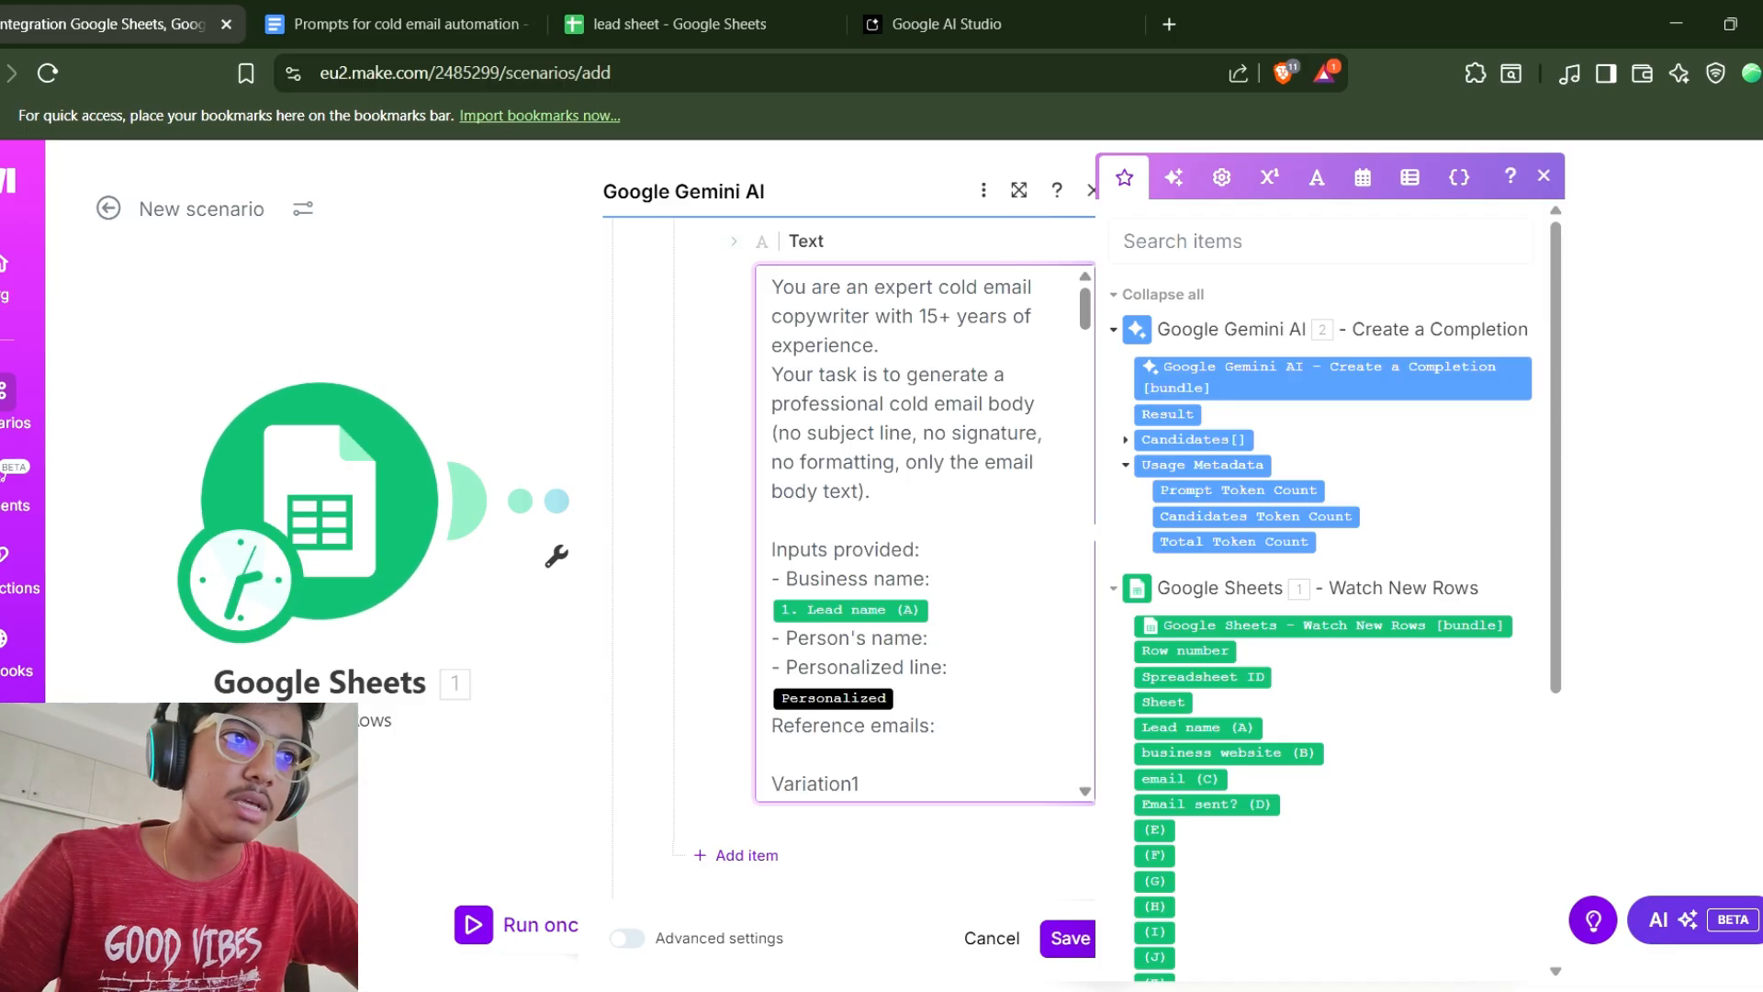
Delete the "- Person's name:" line from the prompt.
drag(911, 638, 772, 638)
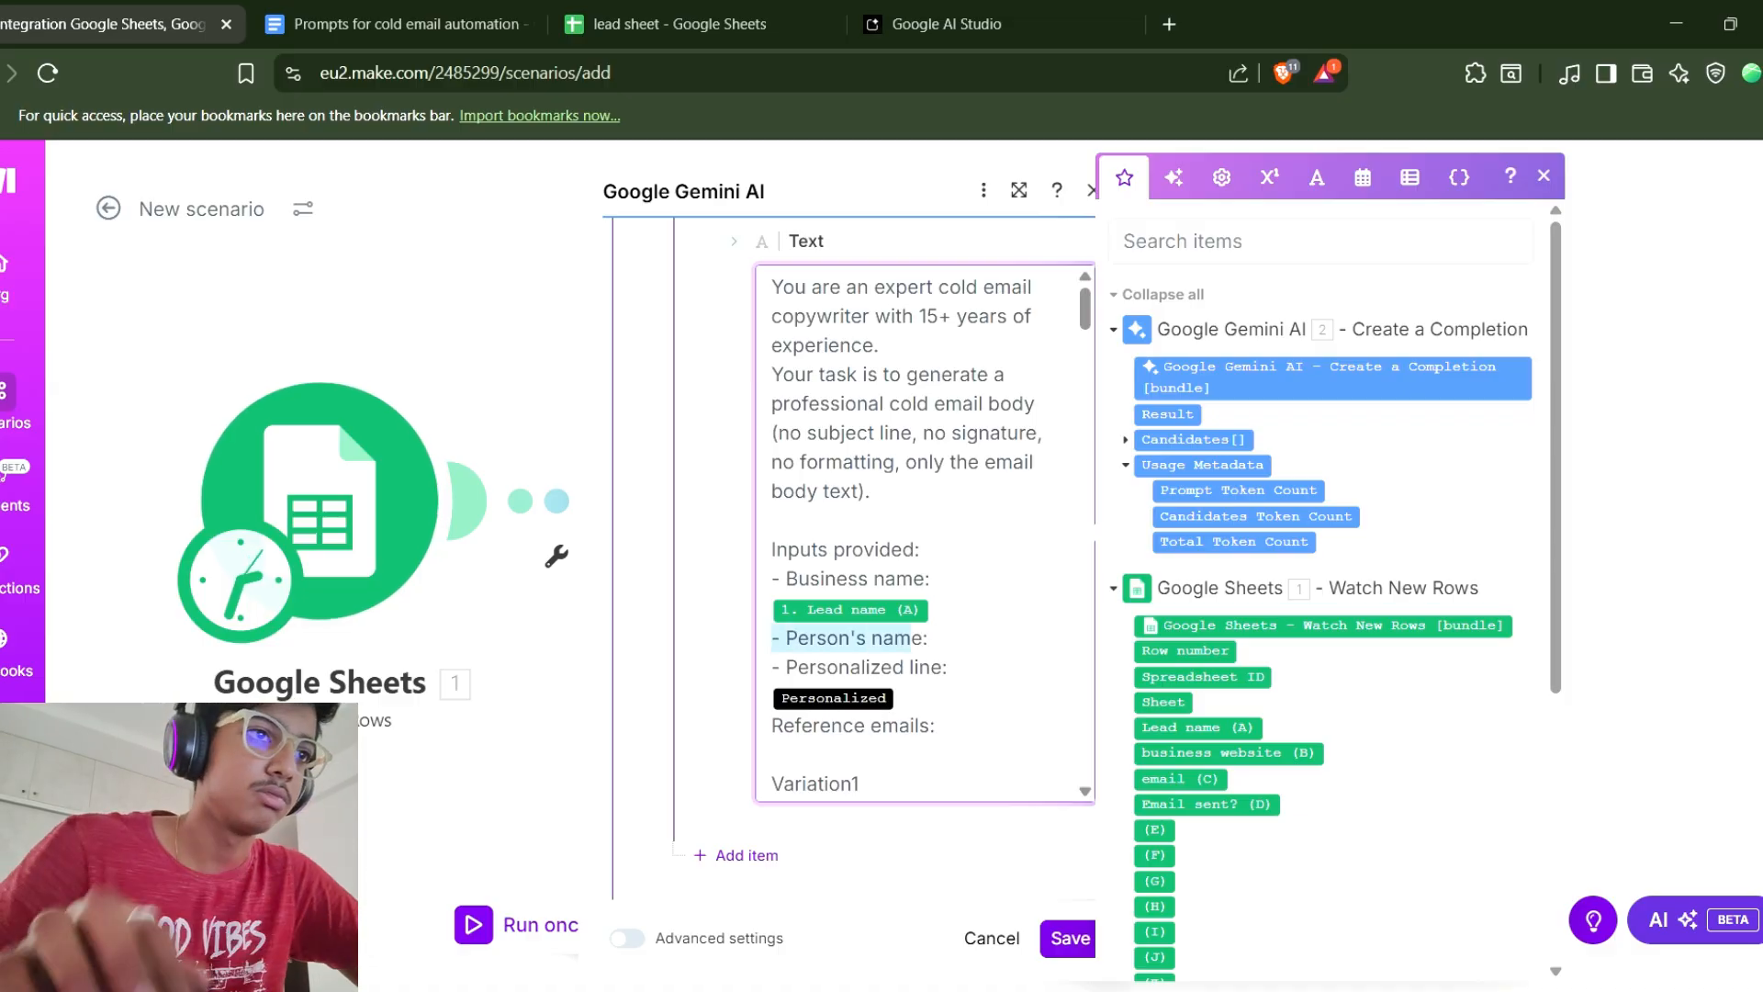
key(BackSpace)
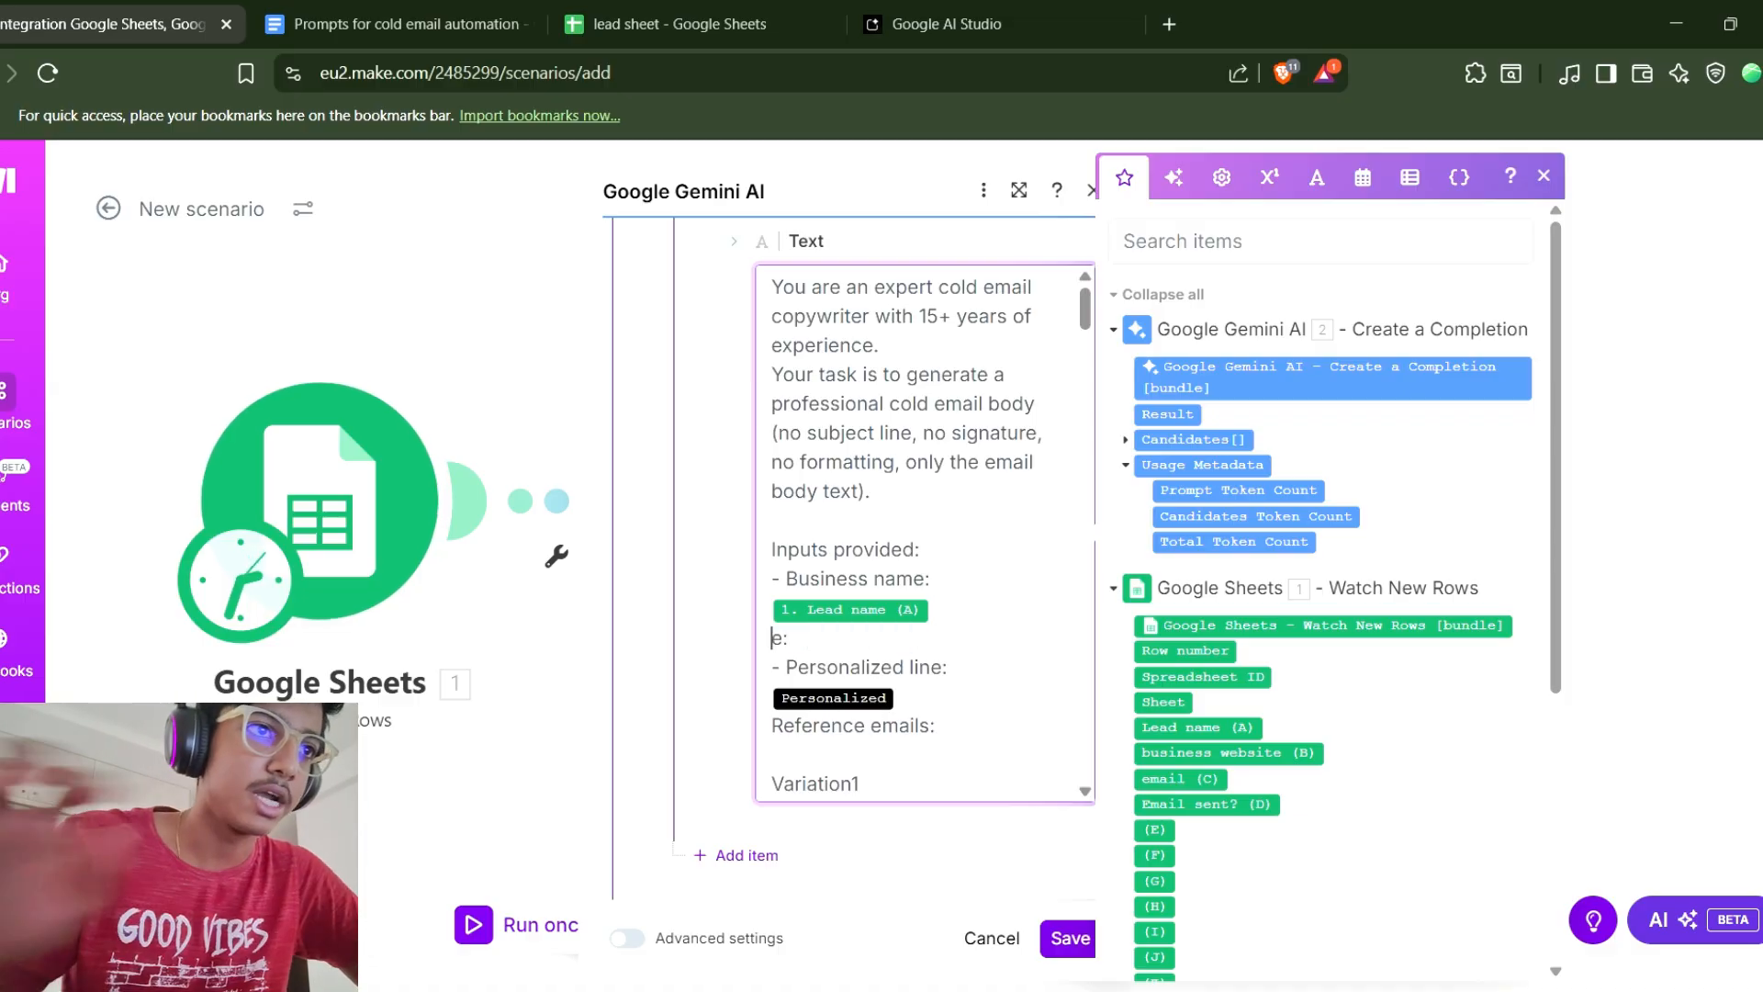
key(BackSpace)
key(BackSpace)
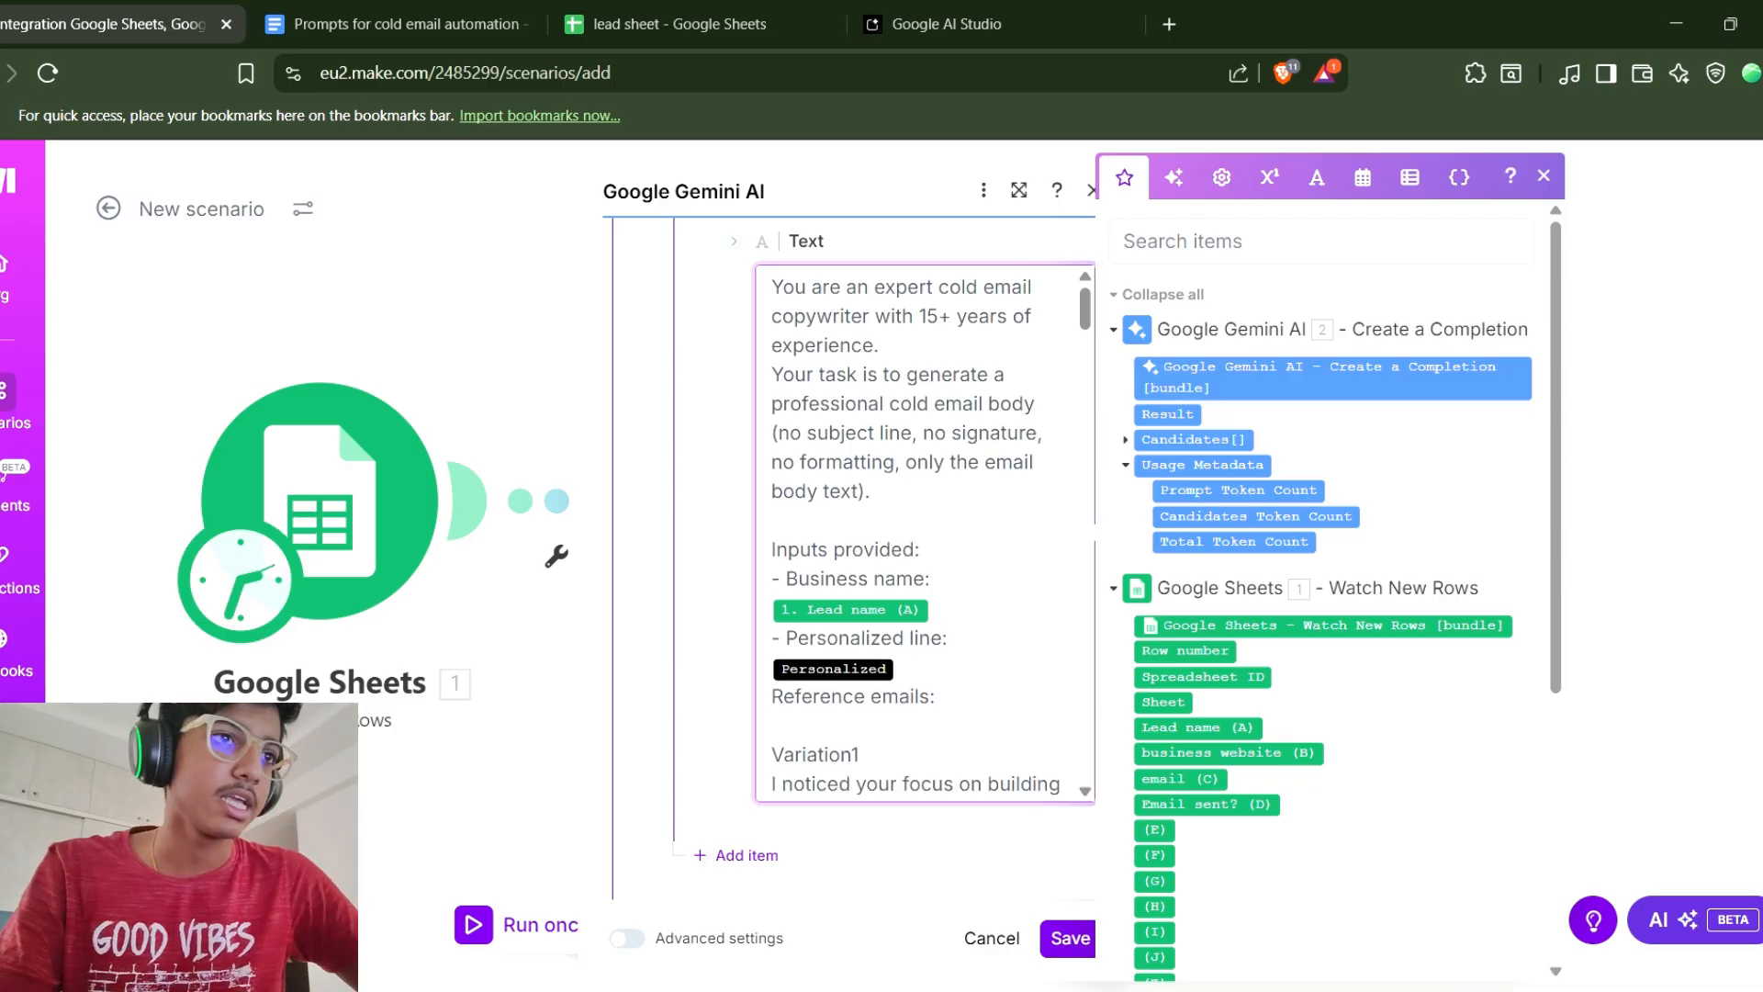
key(Escape)
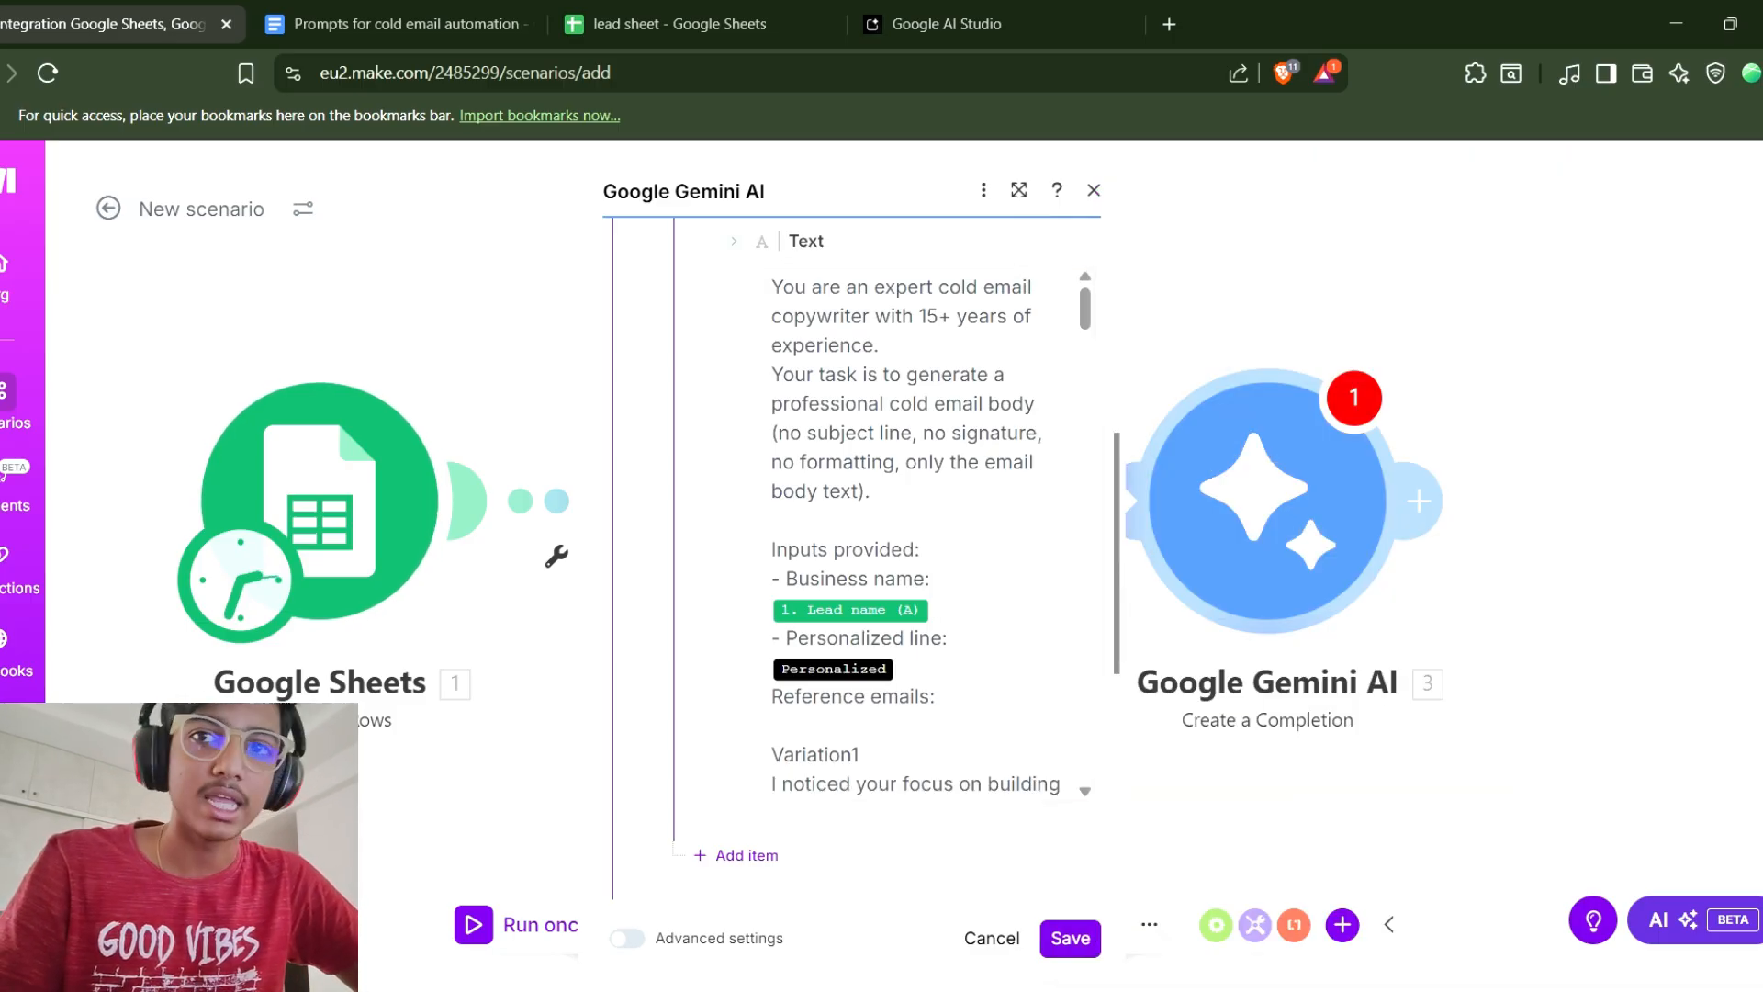
Rename the "Business name" label in the prompt to "Lead name".
click(944, 608)
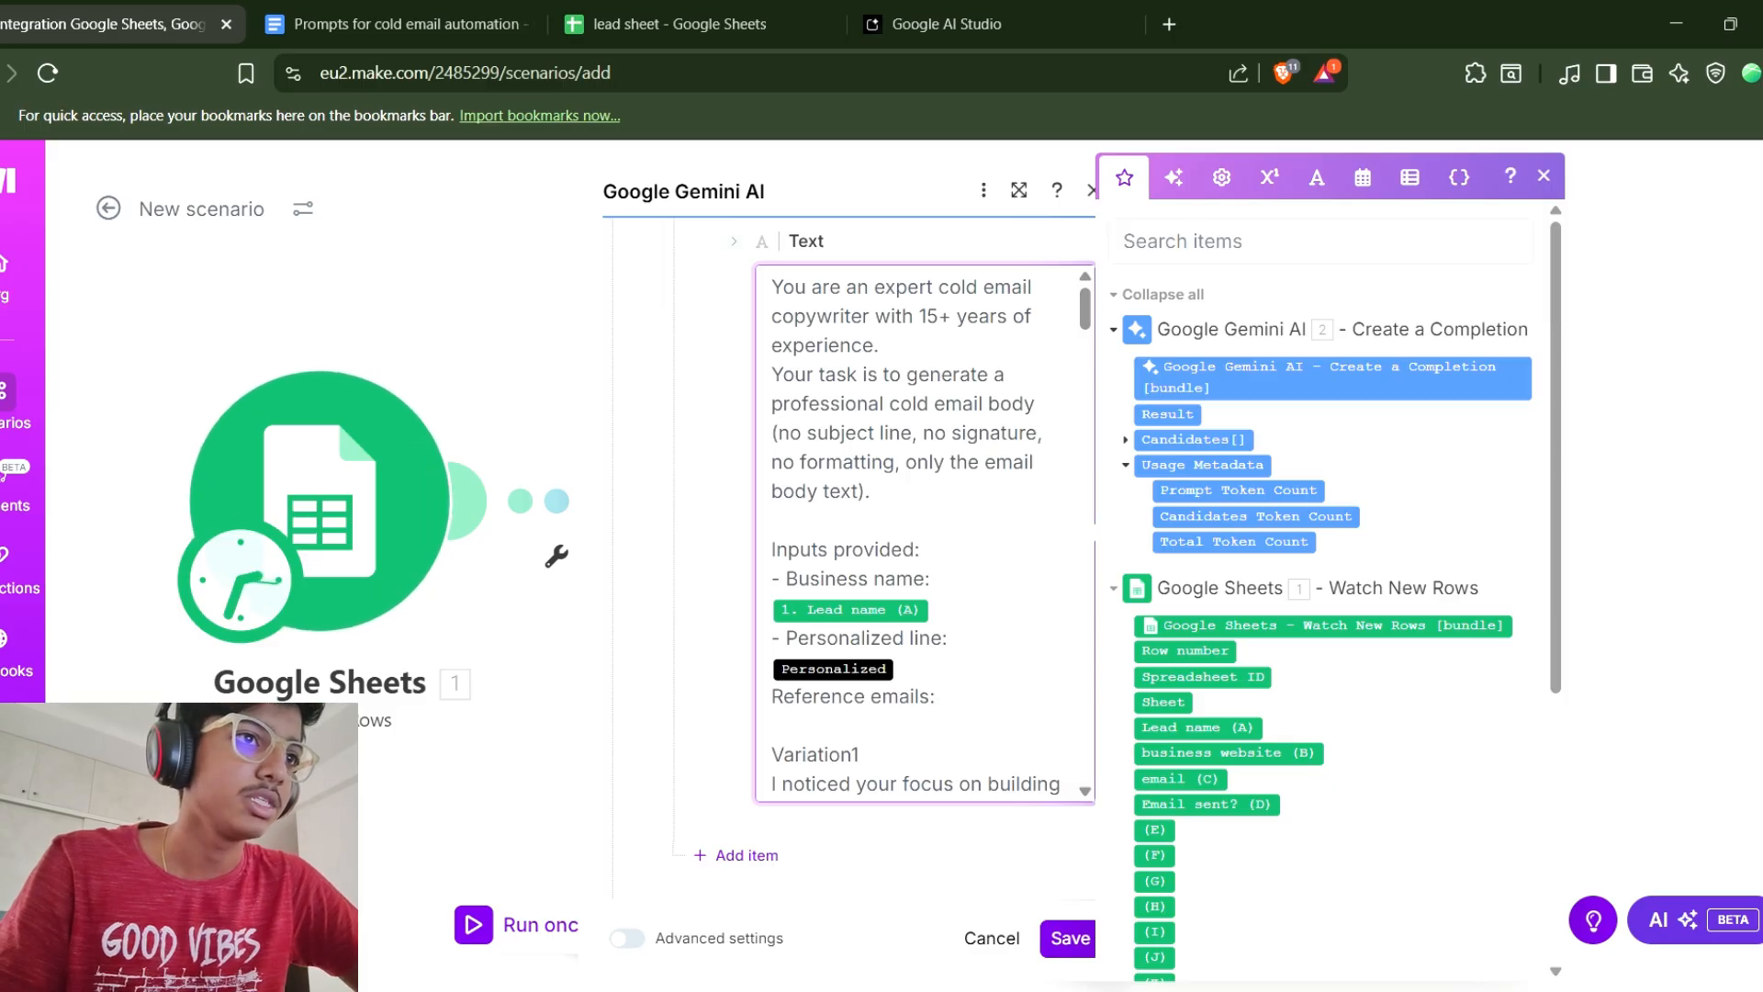
click(868, 579)
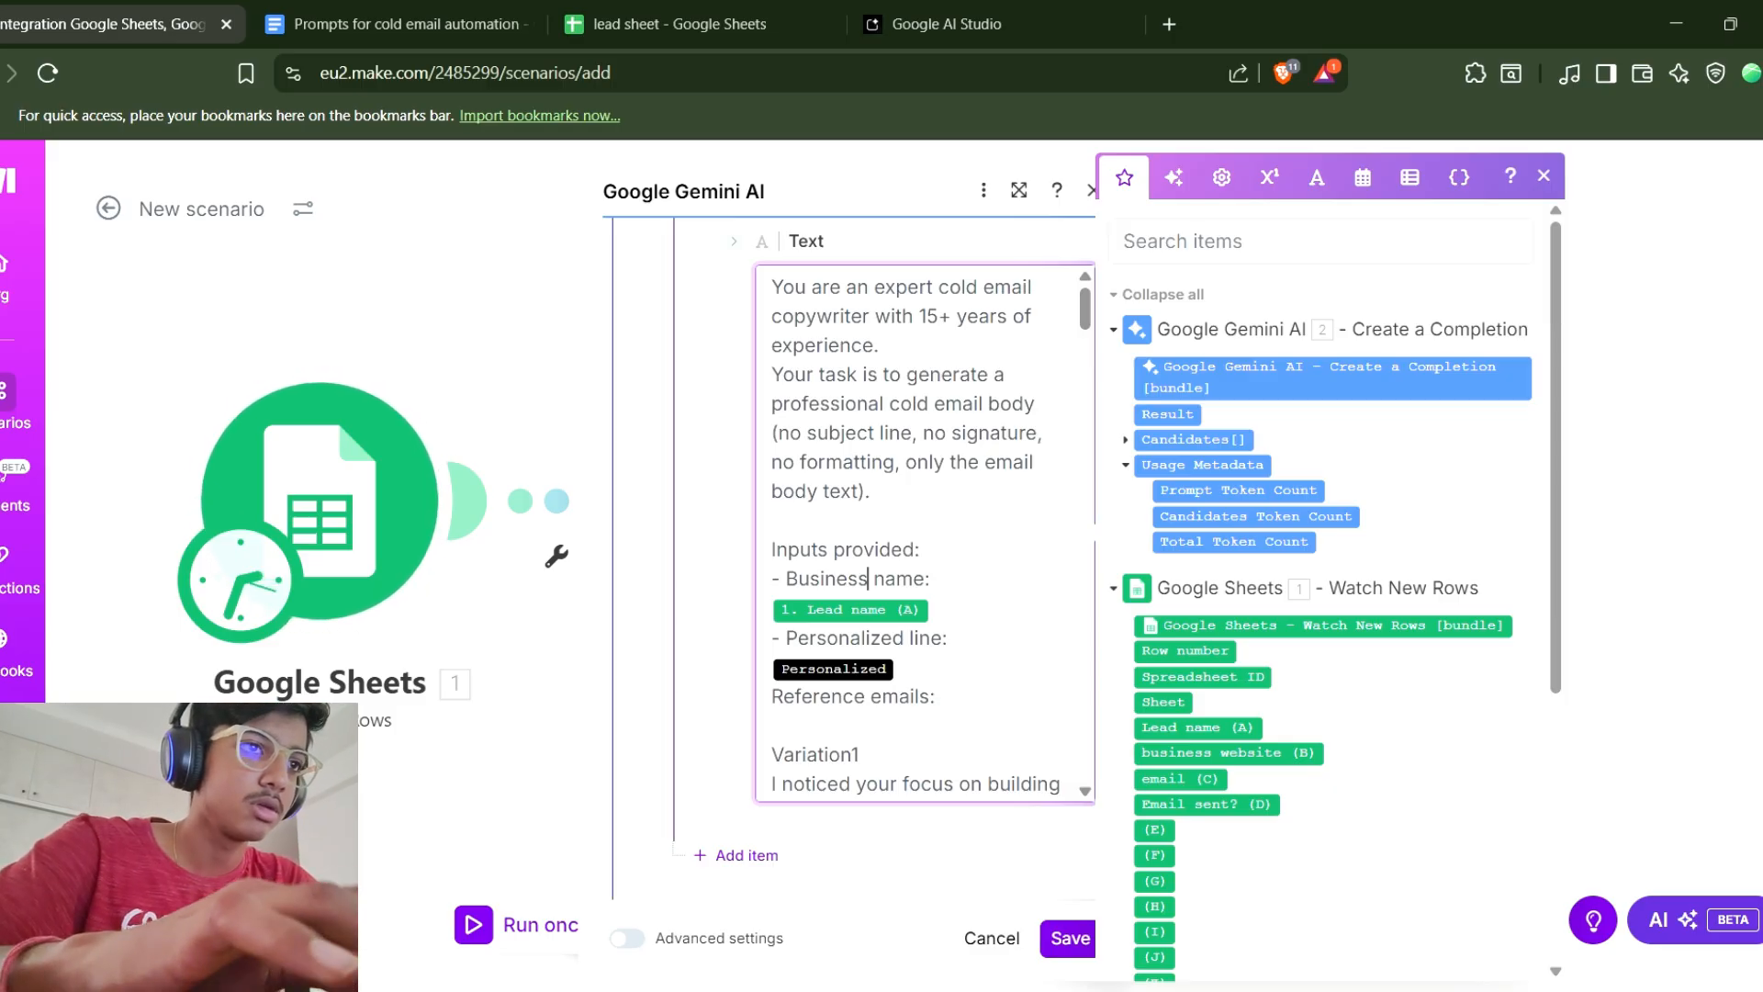
key(BackSpace)
key(BackSpace)
key(BackSpace)
key(BackSpace)
key(BackSpace)
key(BackSpace)
key(BackSpace)
key(BackSpace)
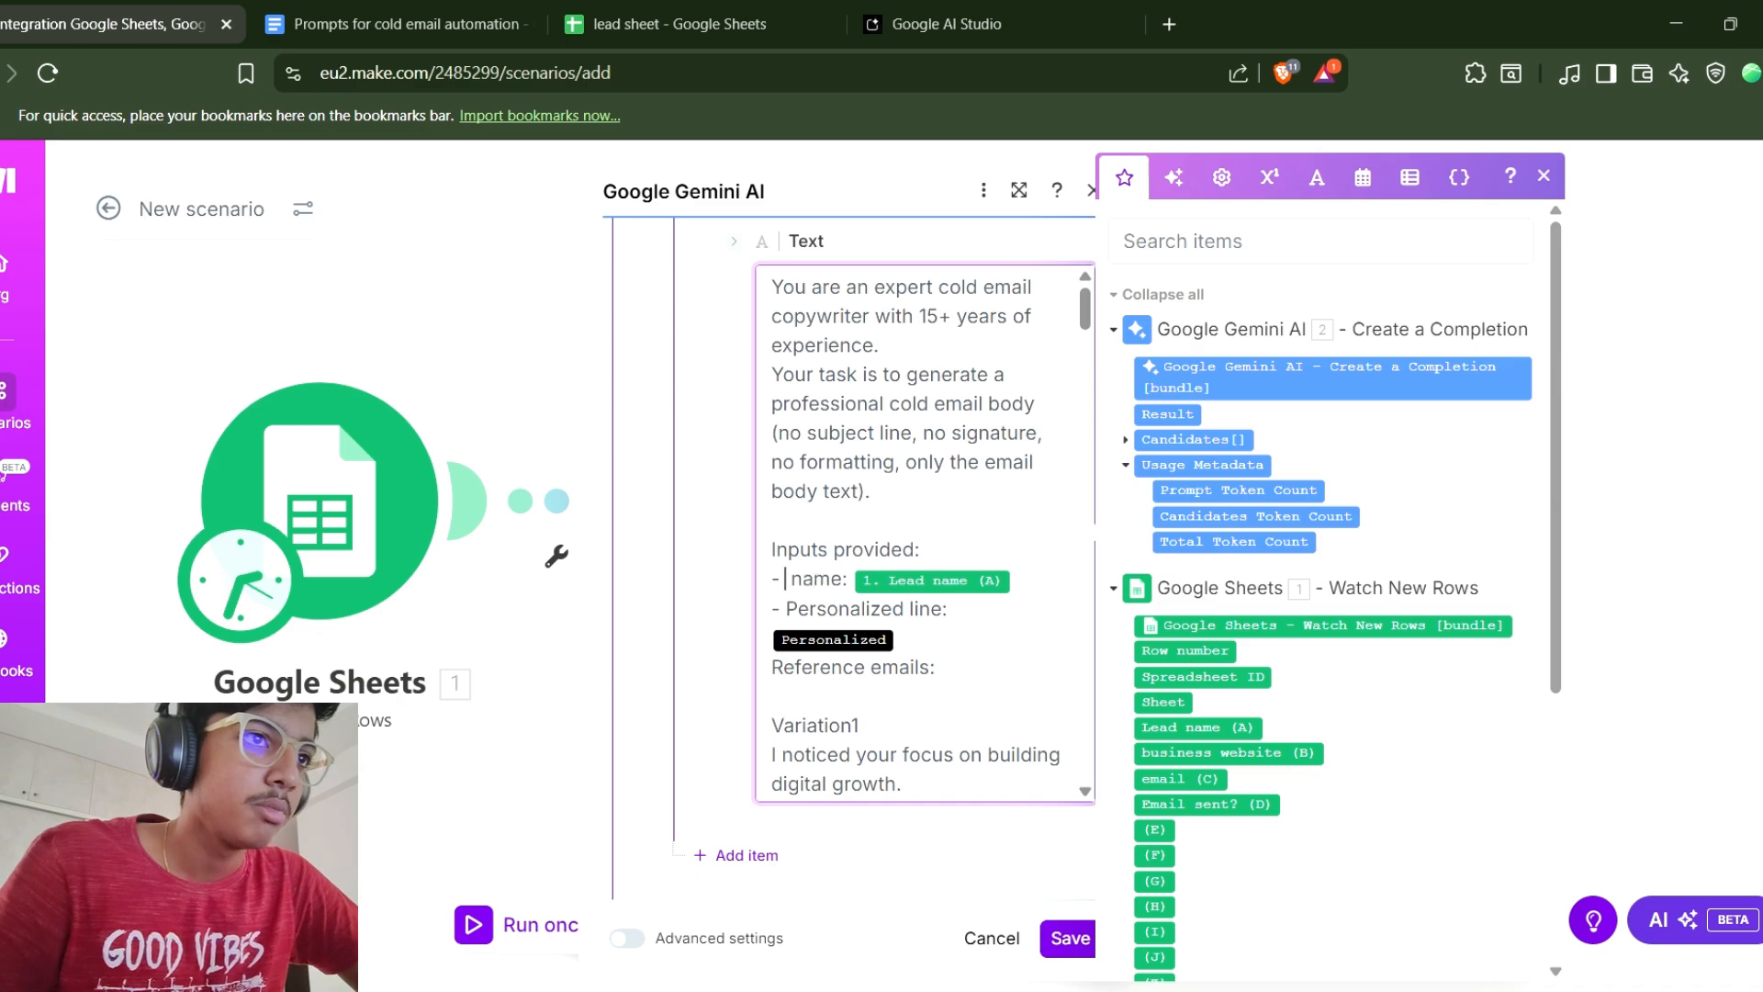
text(Lead)
Replace the Personalized placeholder with the Result of Gemini AI module 2, keeping Reference emails on its own line.
click(772, 667)
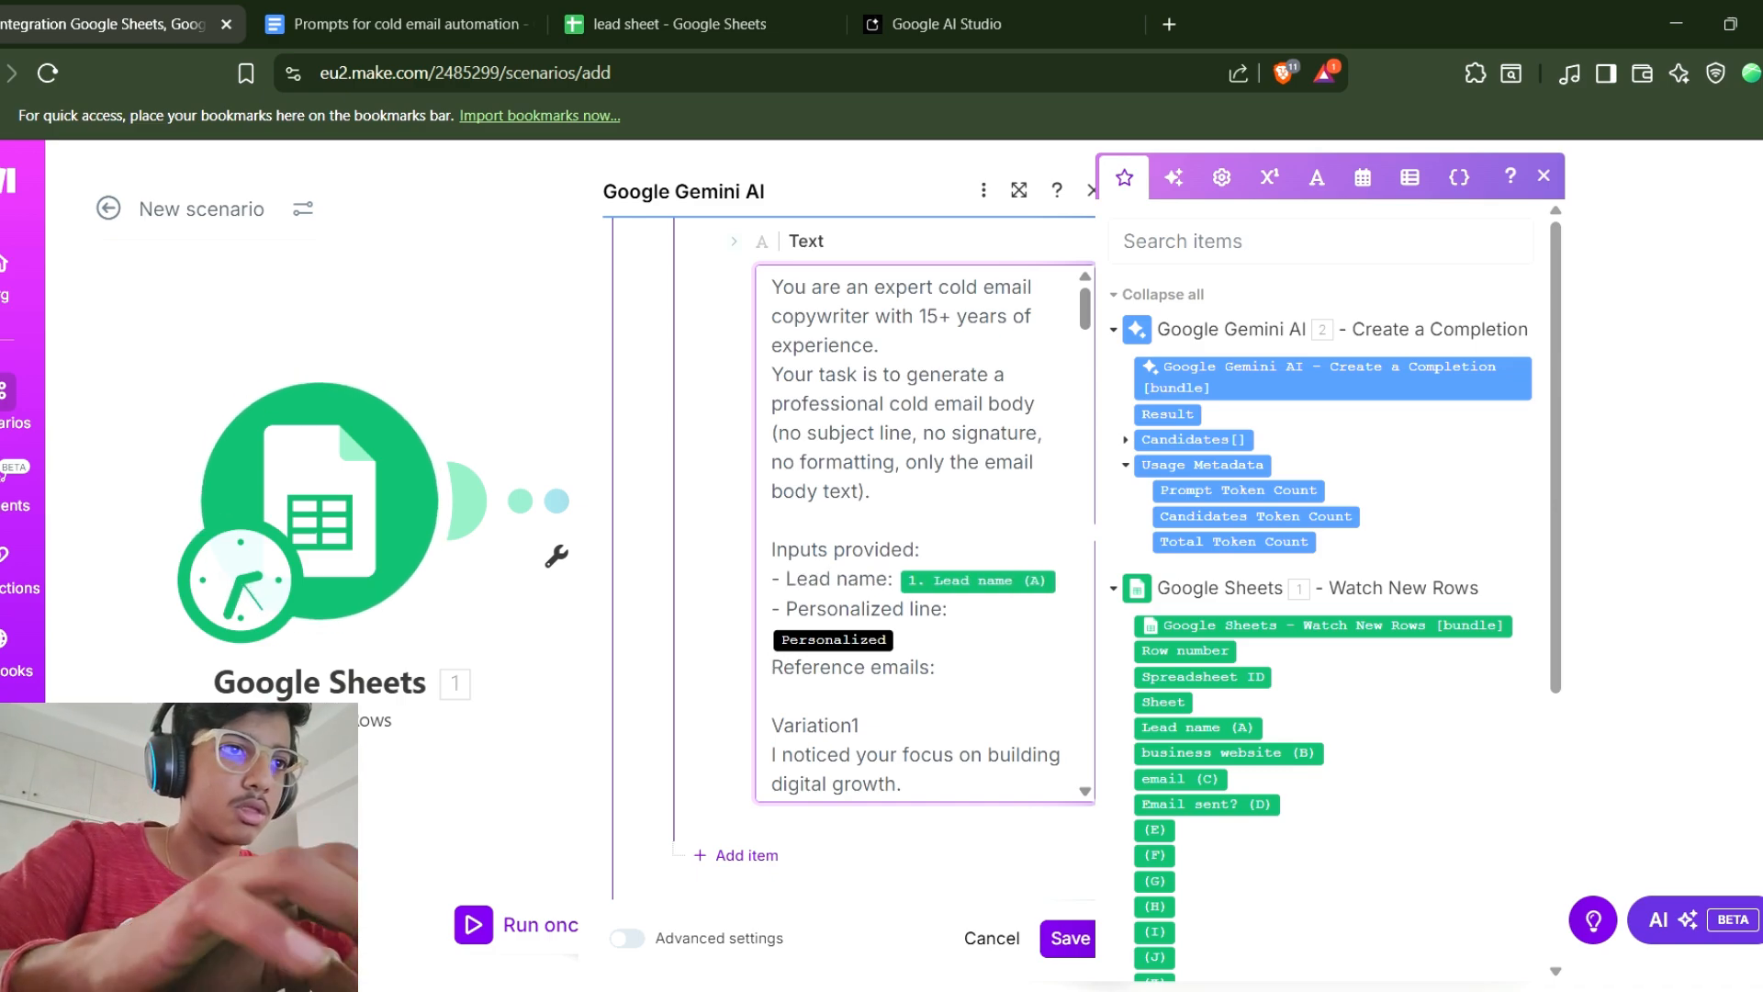
key(BackSpace)
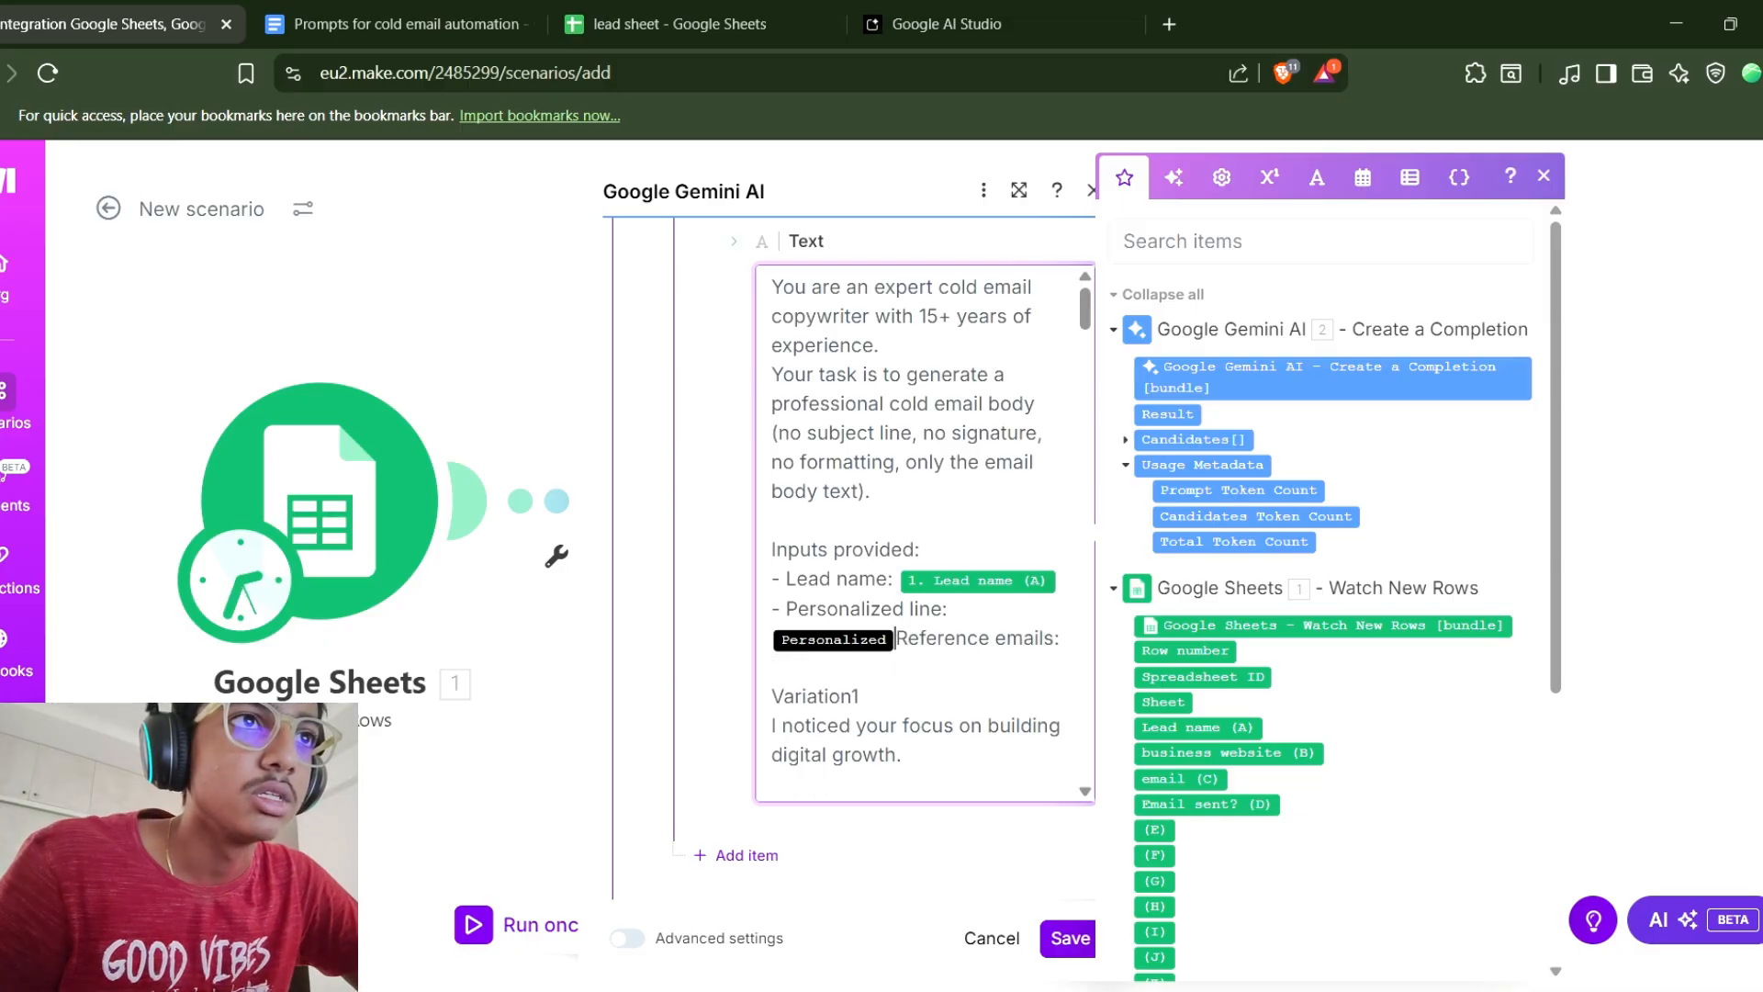
key(BackSpace)
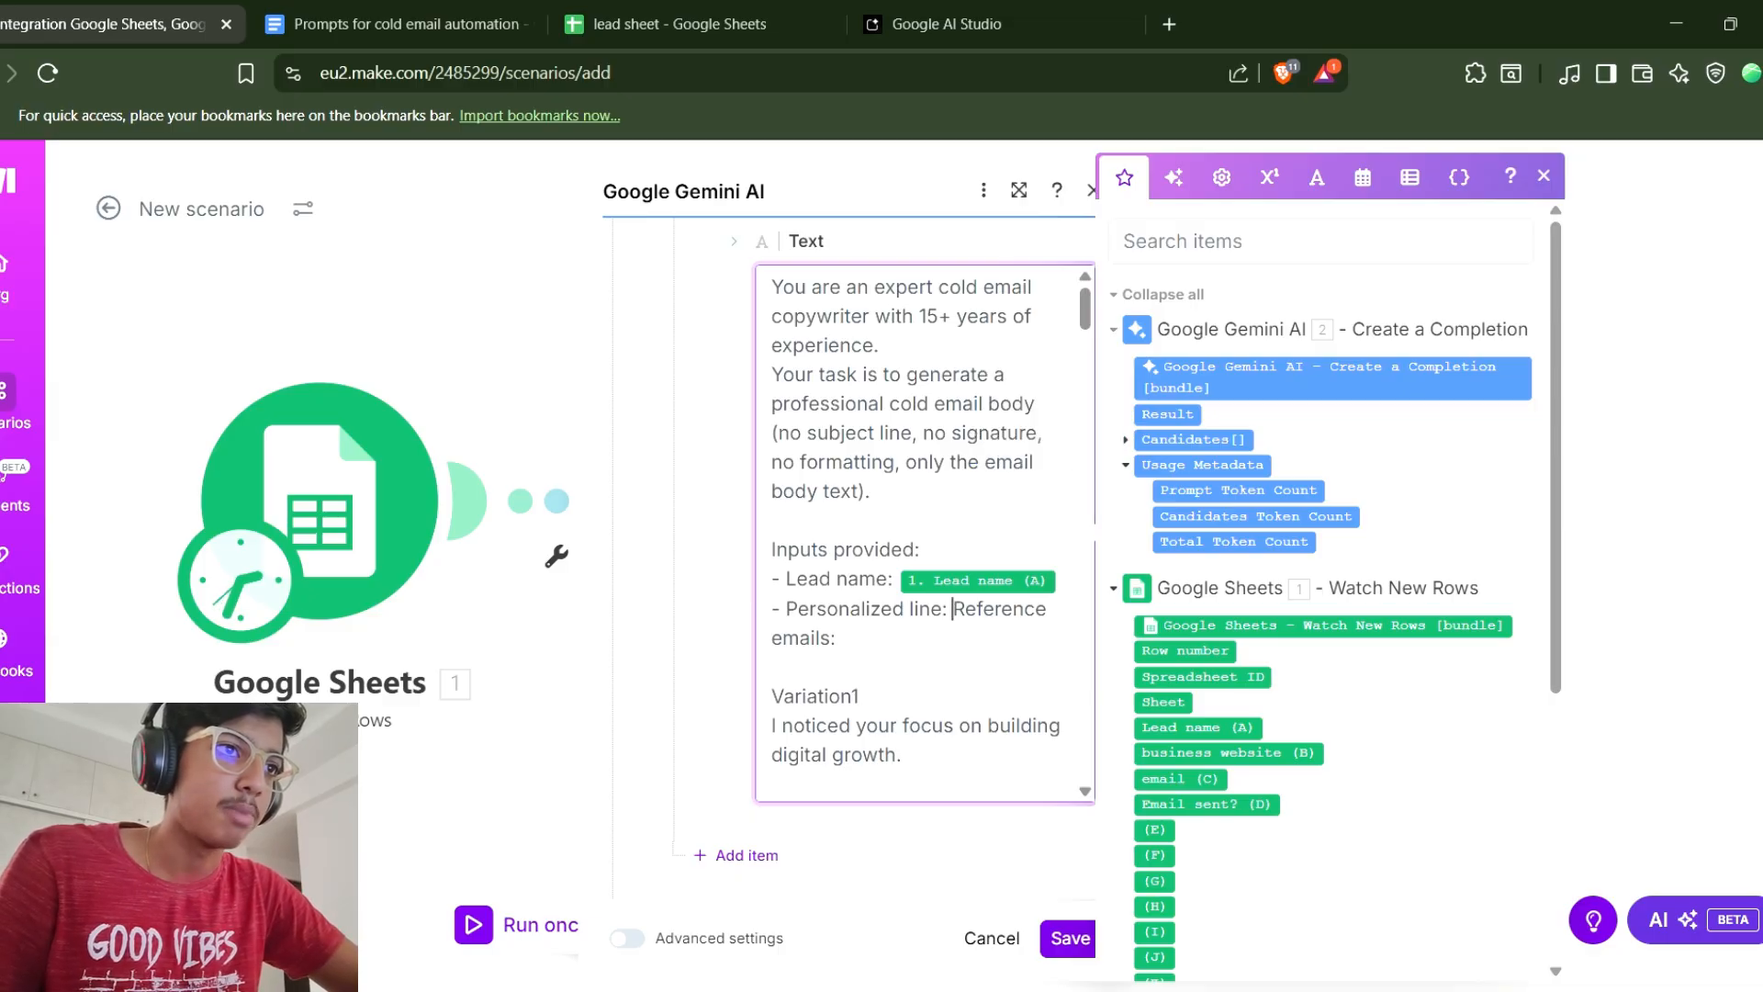
click(1167, 414)
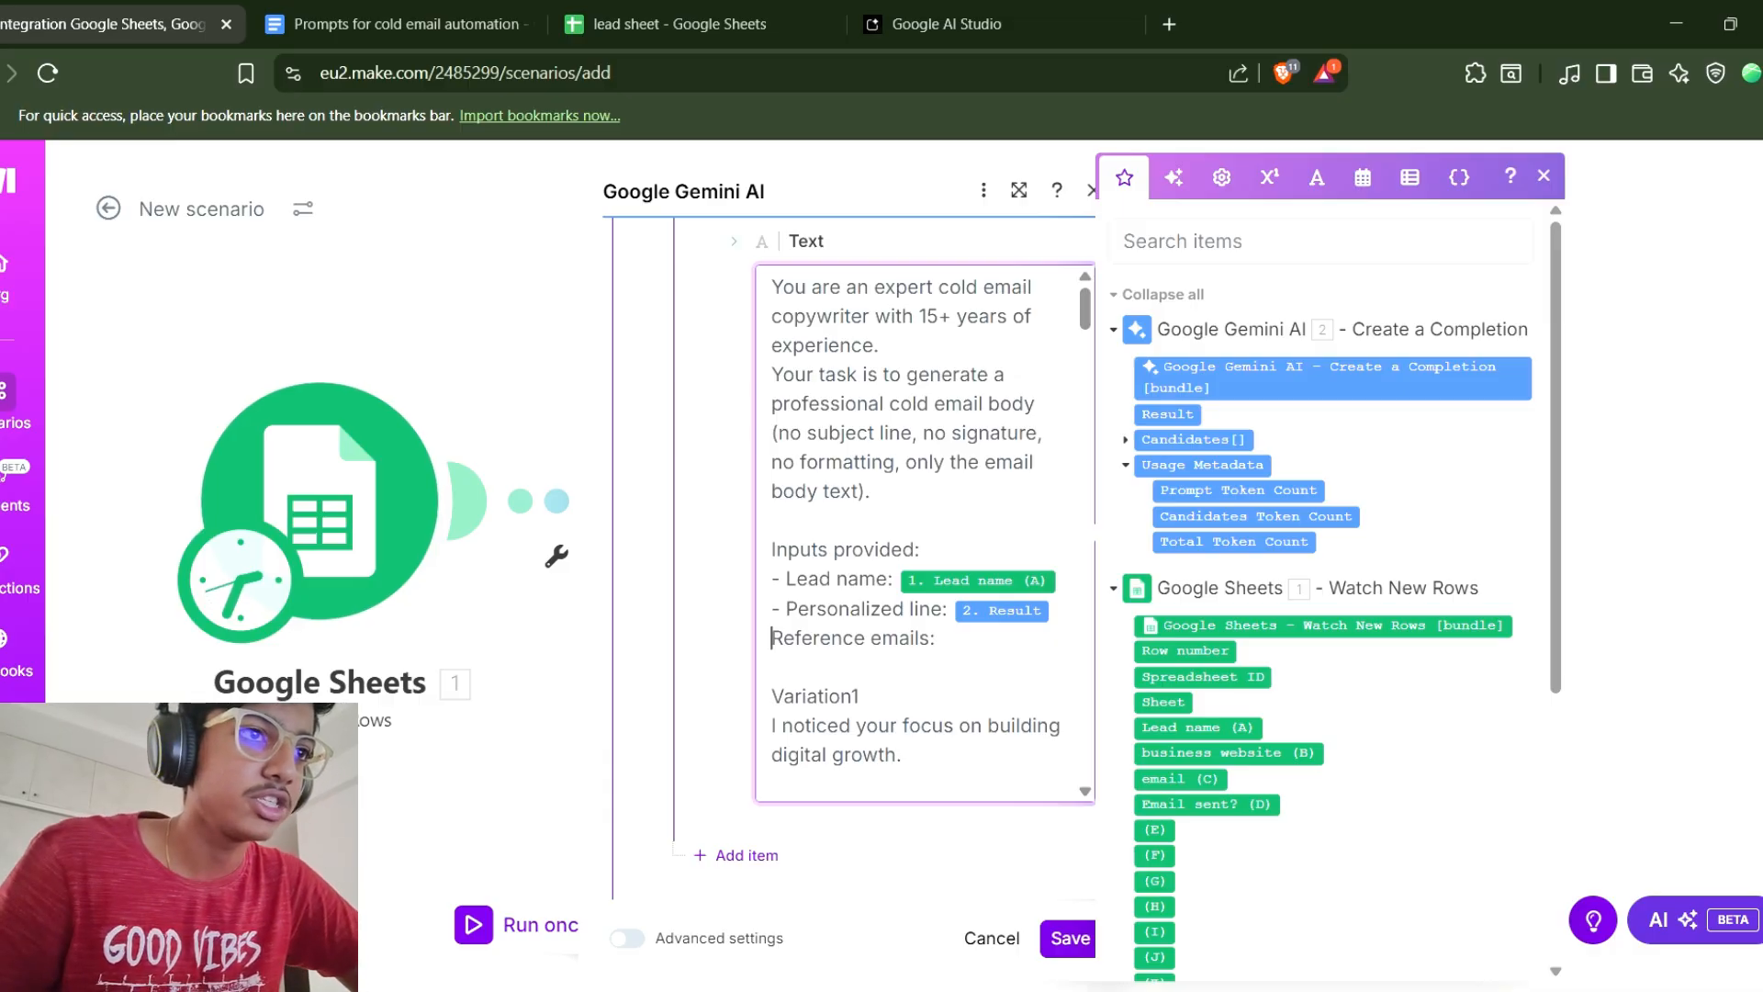
key(Return)
Review the rest of the email-body prompt and save the Gemini AI module 3 settings.
scroll(919, 532, down, 3)
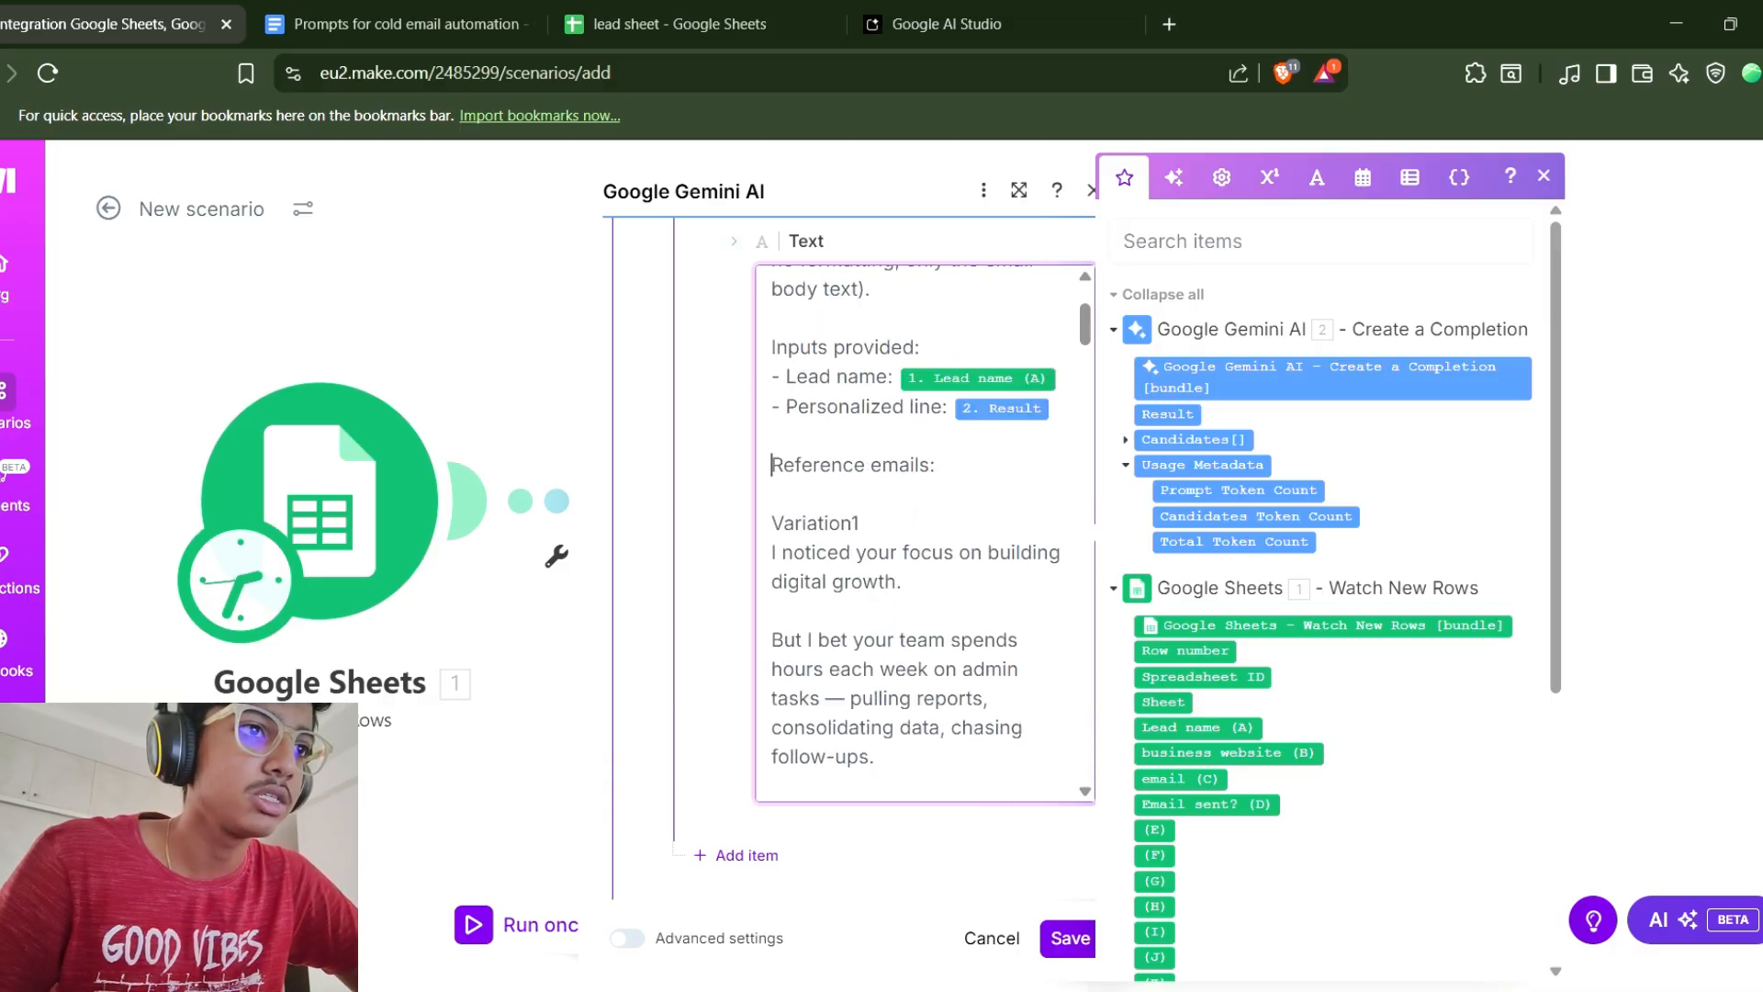
scroll(919, 533, down, 15)
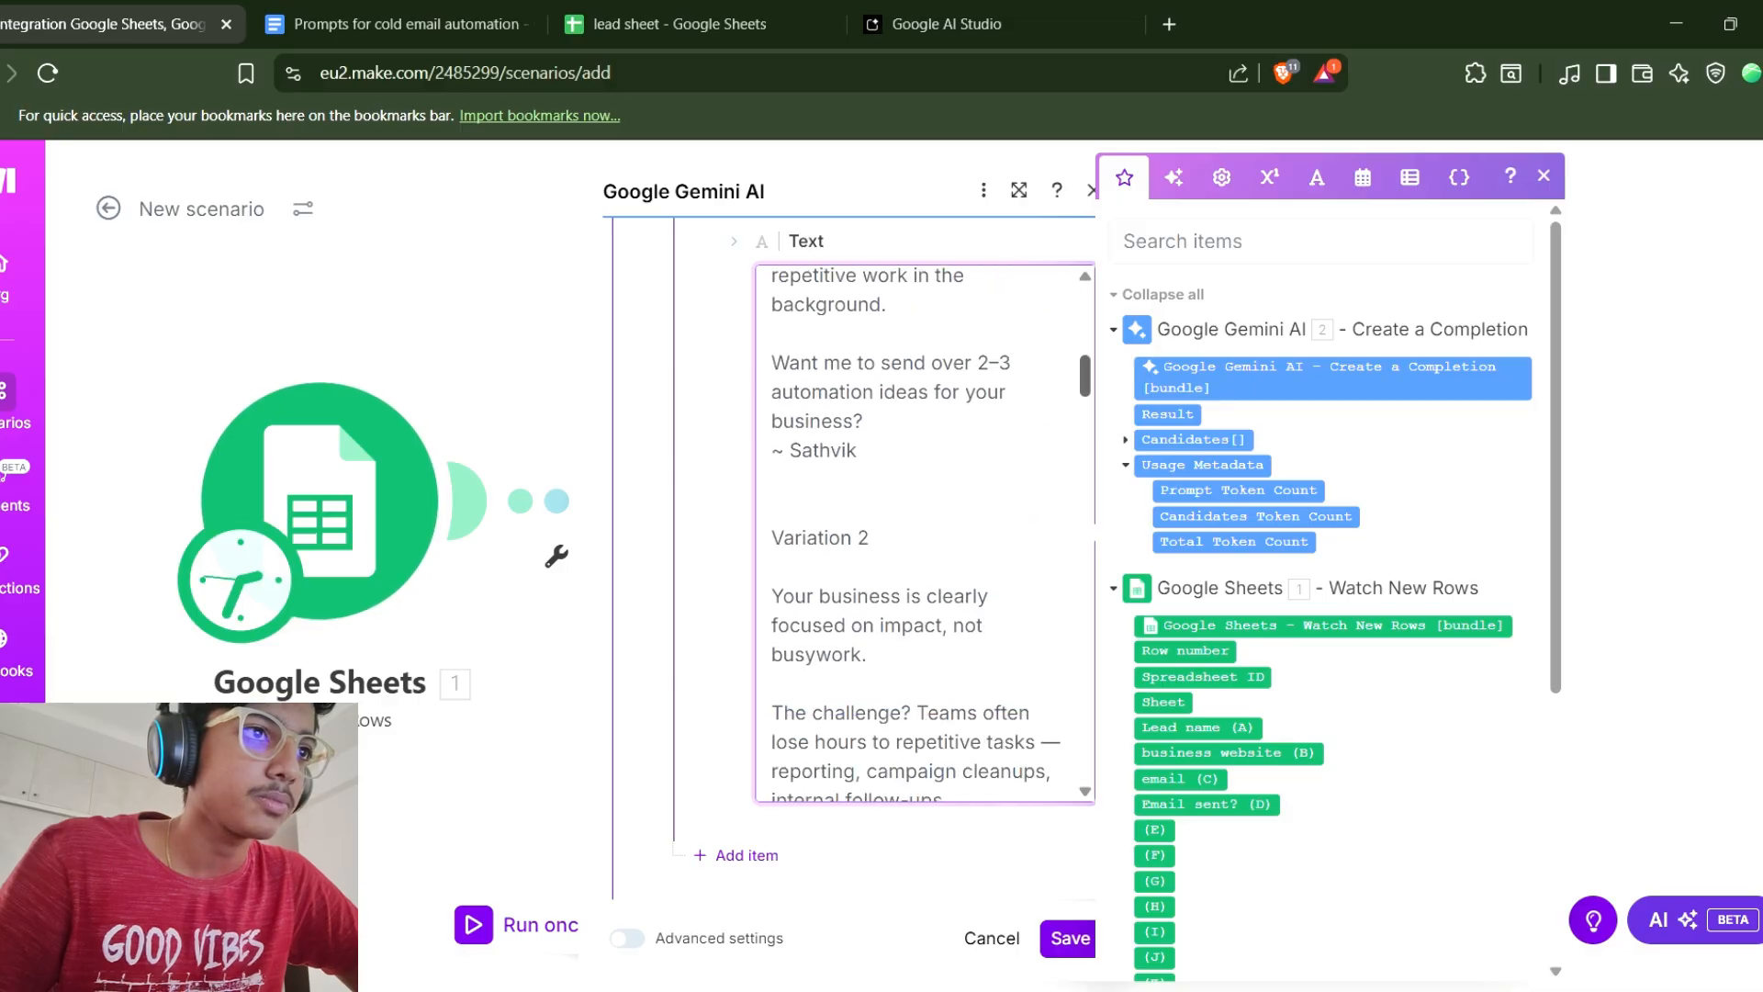
scroll(923, 532, down, 15)
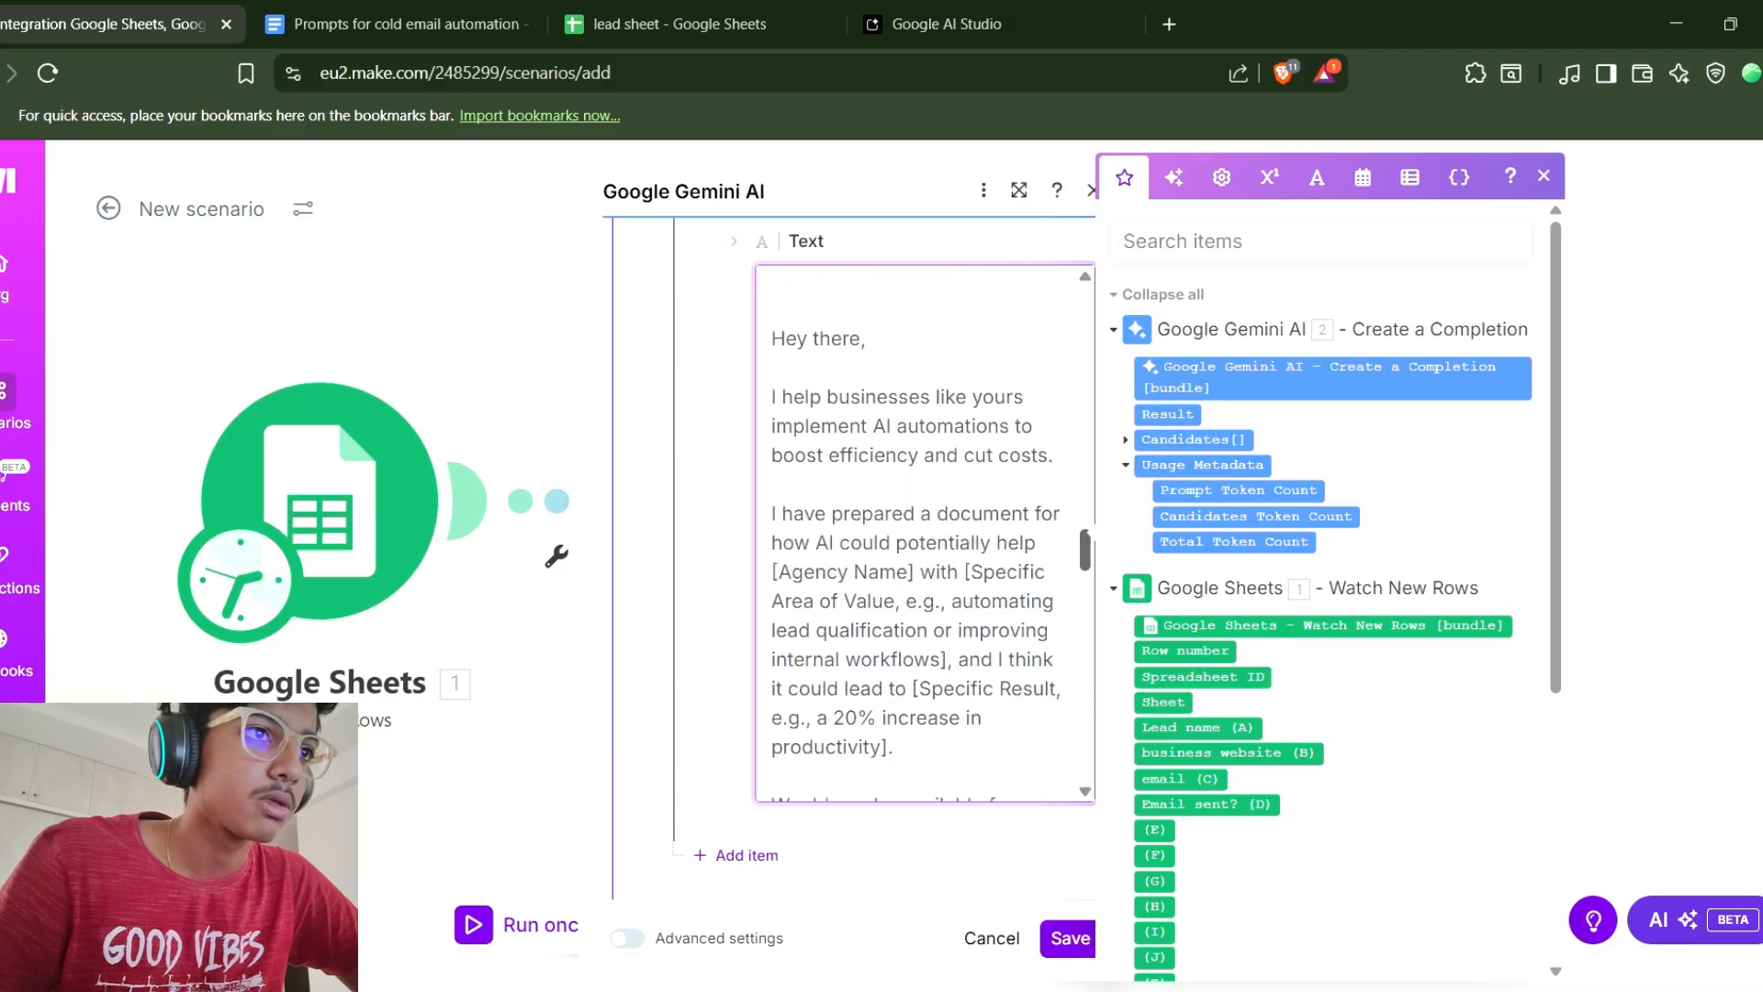
scroll(922, 532, down, 15)
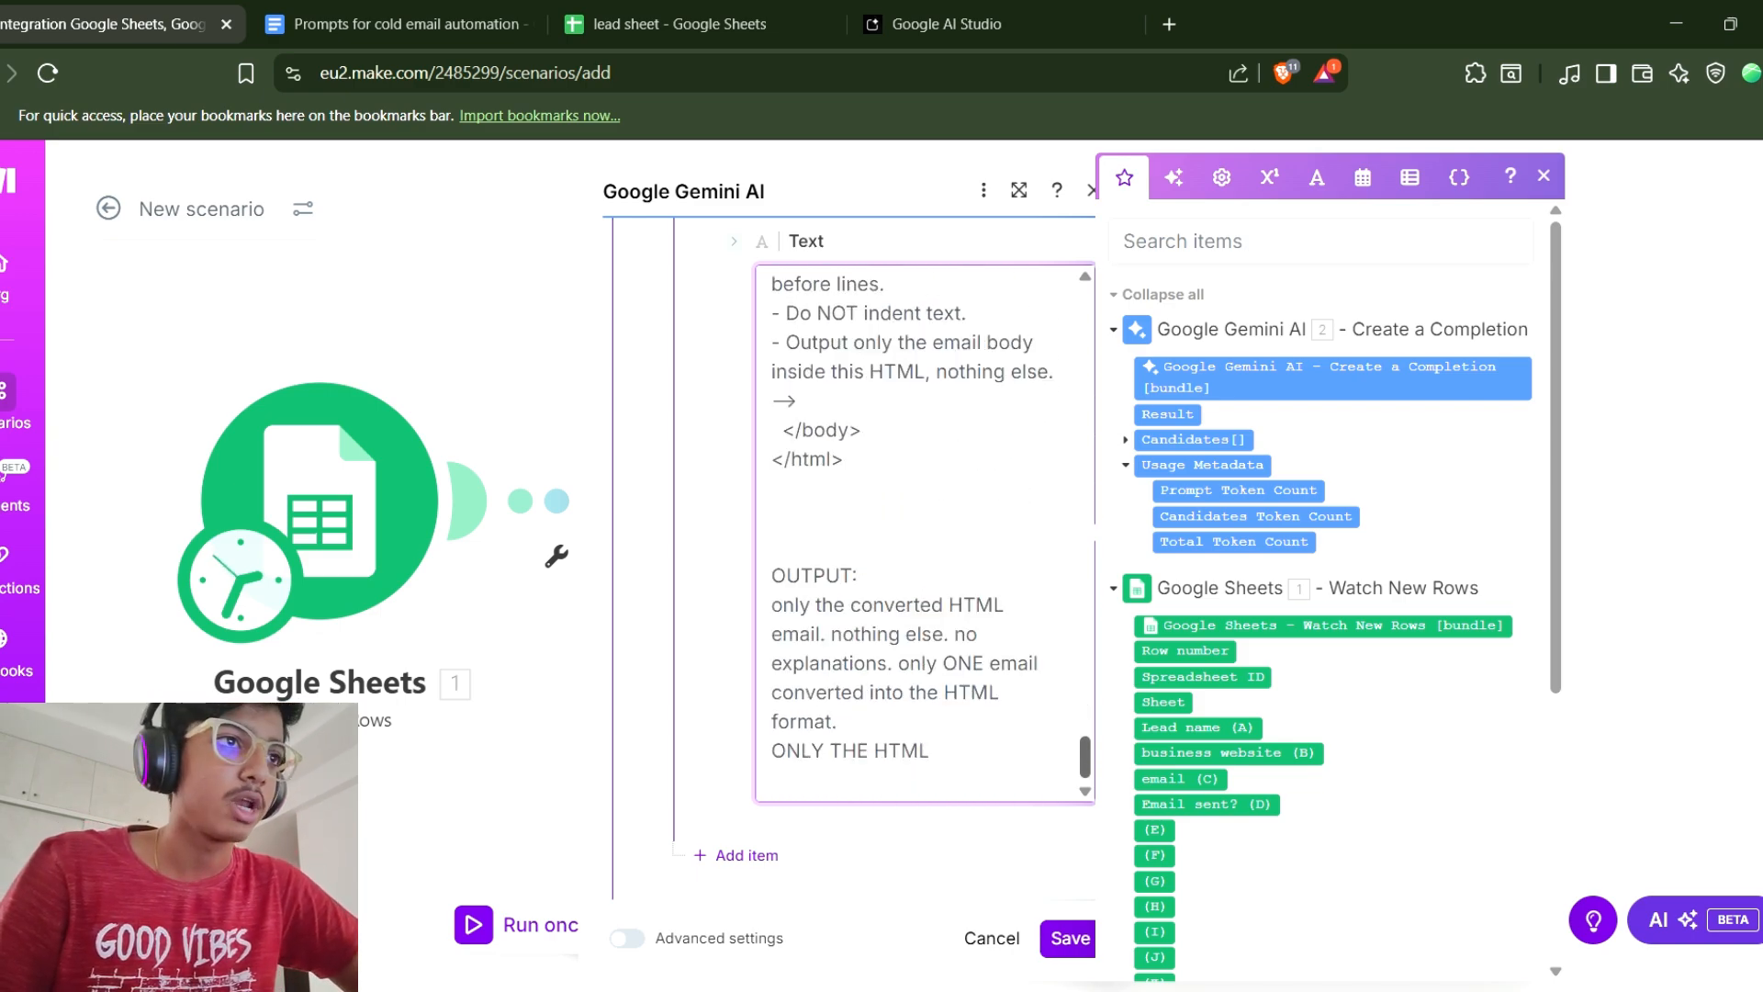
click(1069, 938)
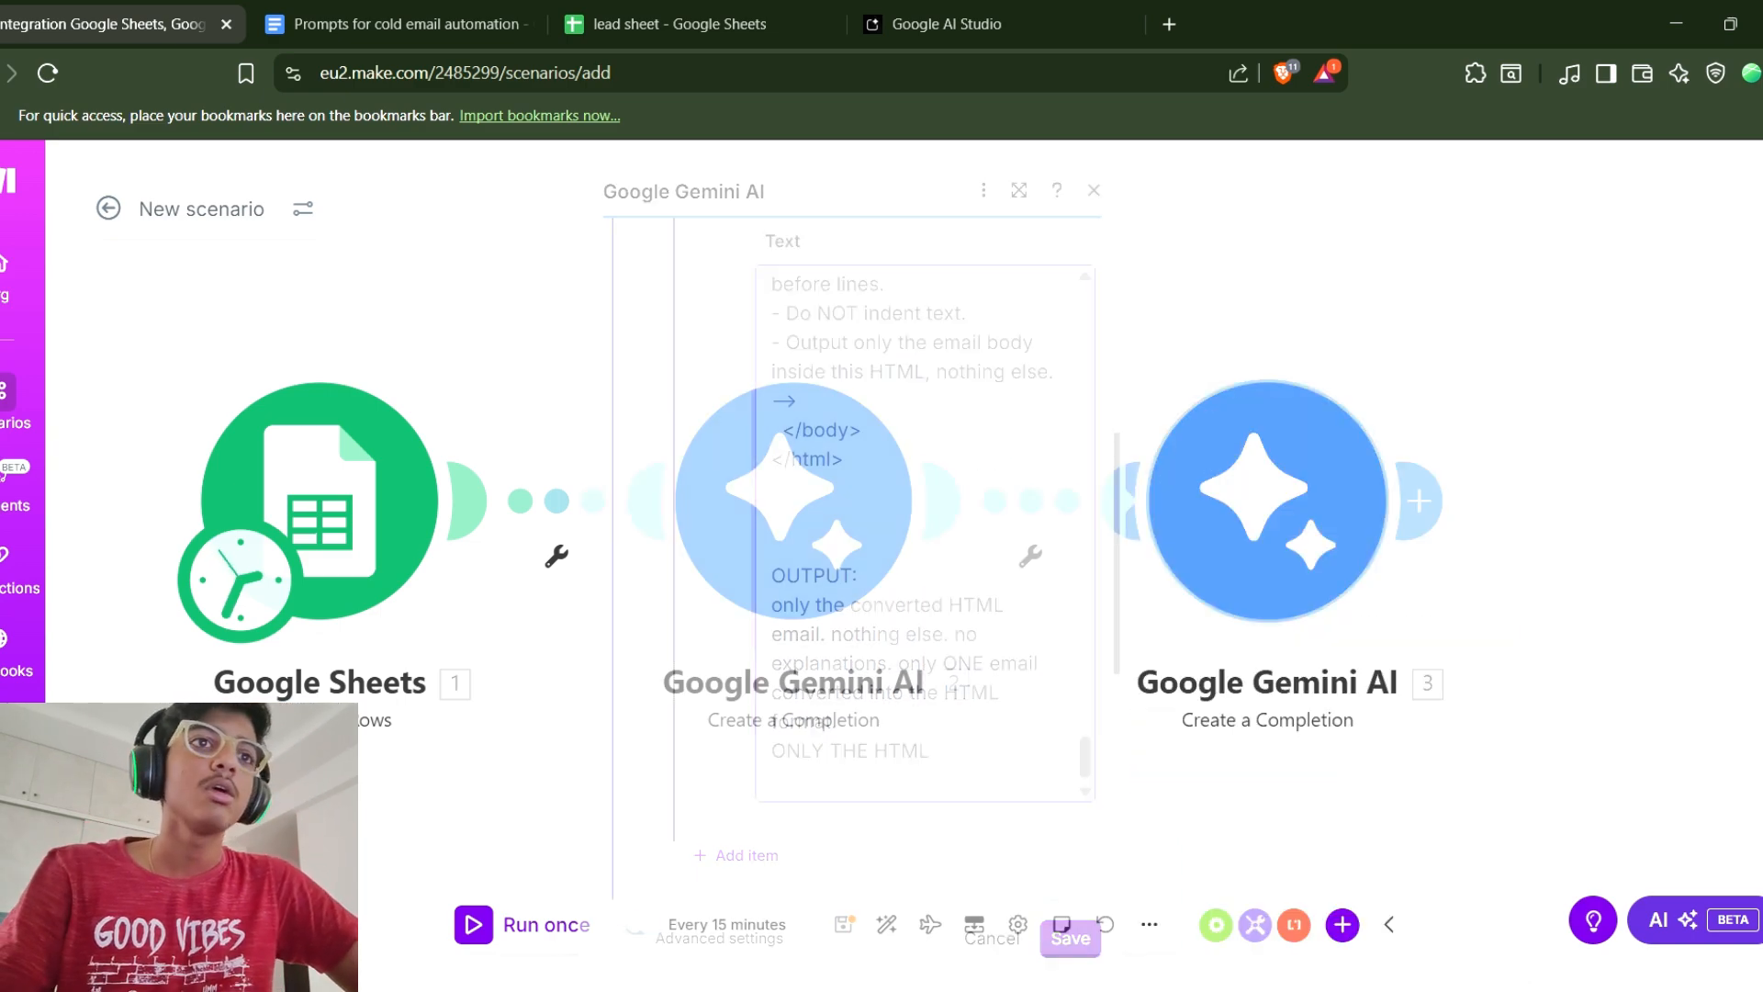
Copy Prompt 3 from the prompts document and add a Google Gemini AI Create a Completion module after module 3.
click(1424, 500)
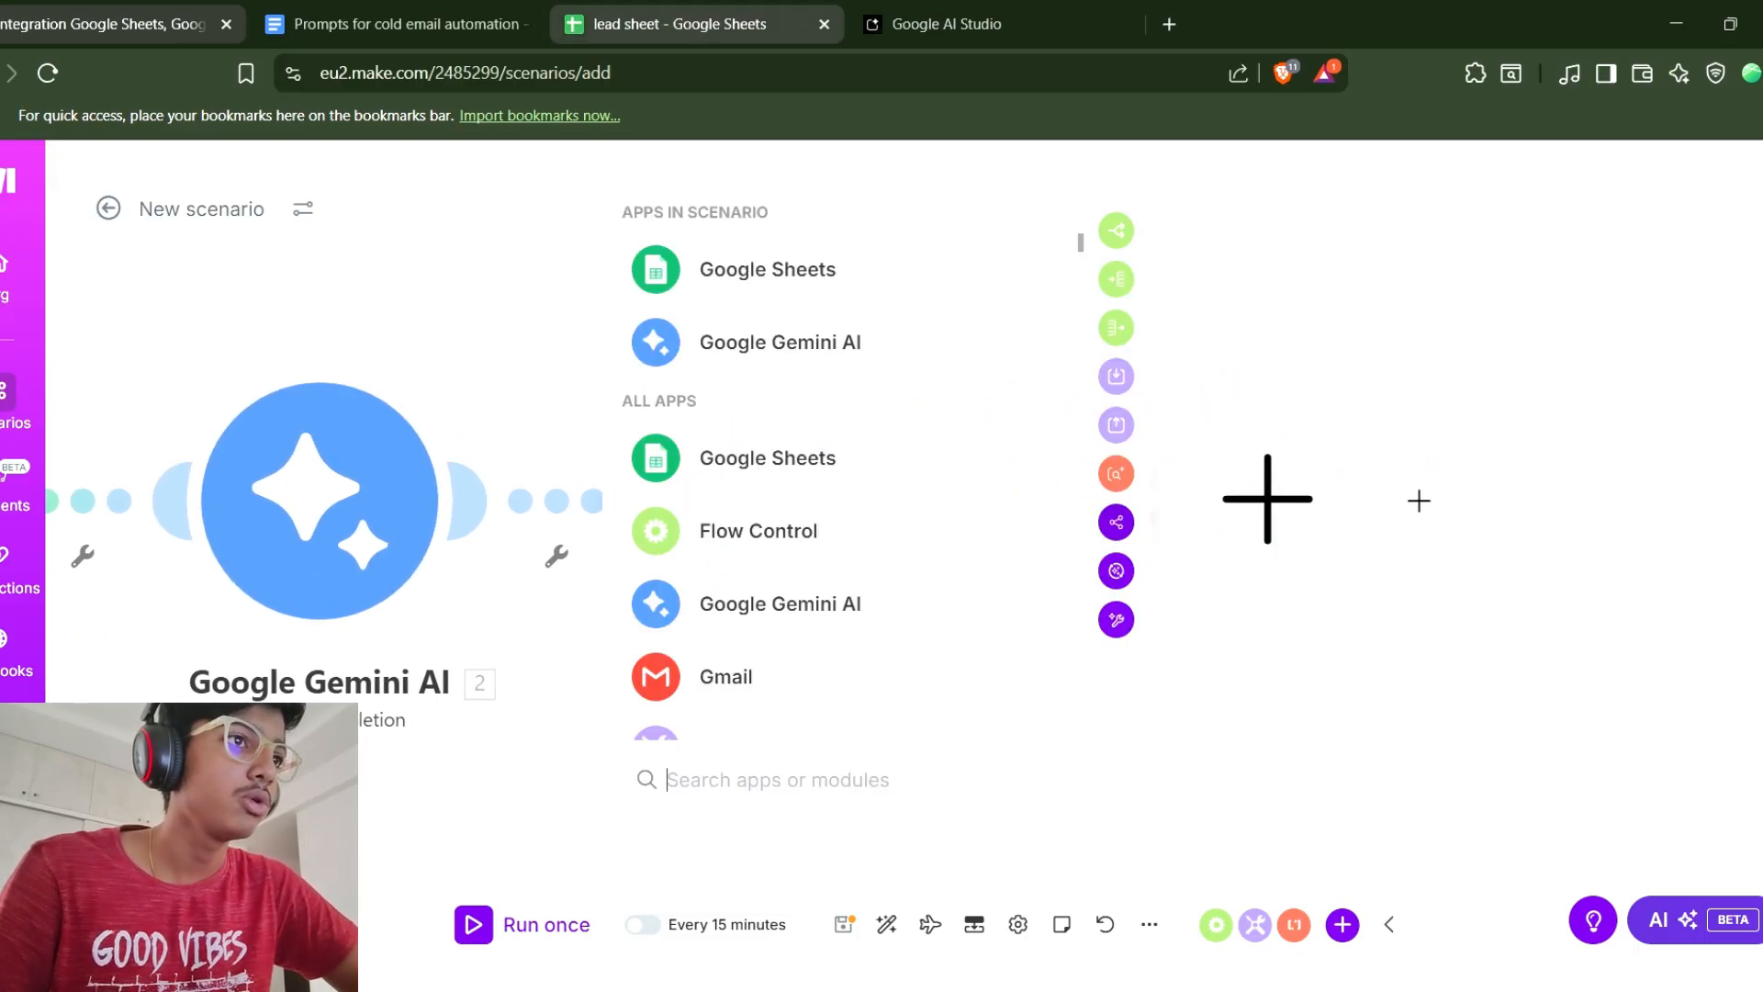
click(418, 25)
scroll(872, 602, down, 4)
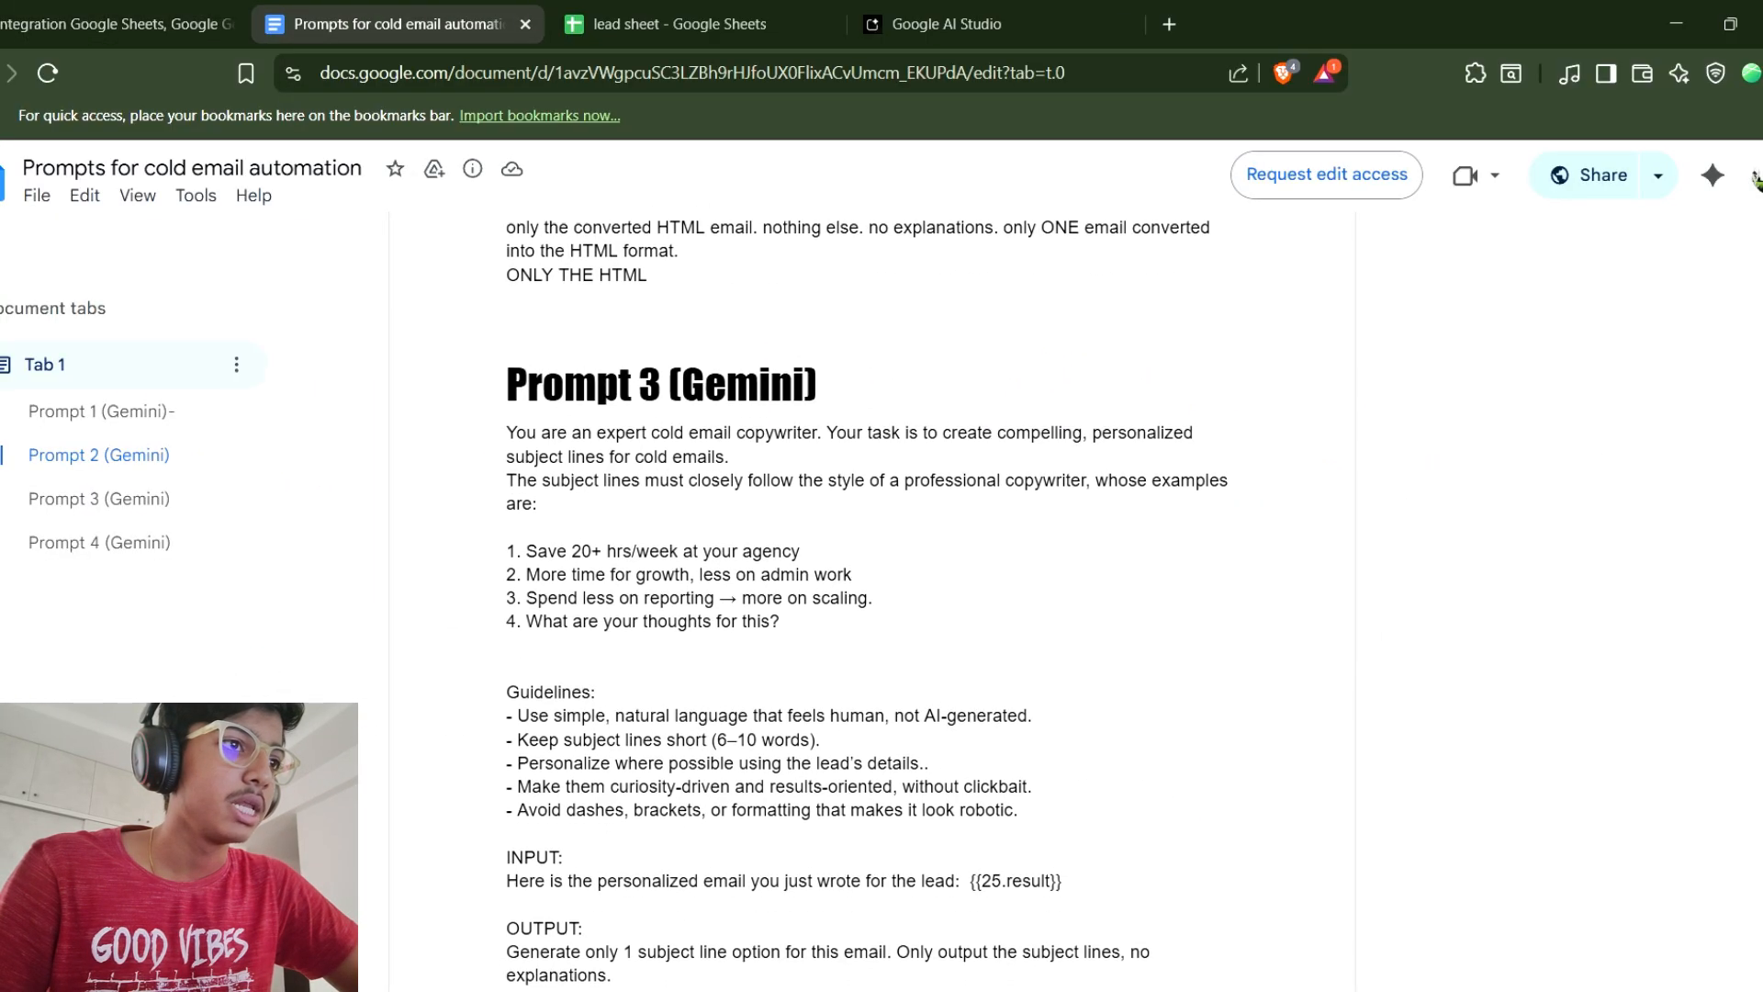
drag(506, 426, 515, 831)
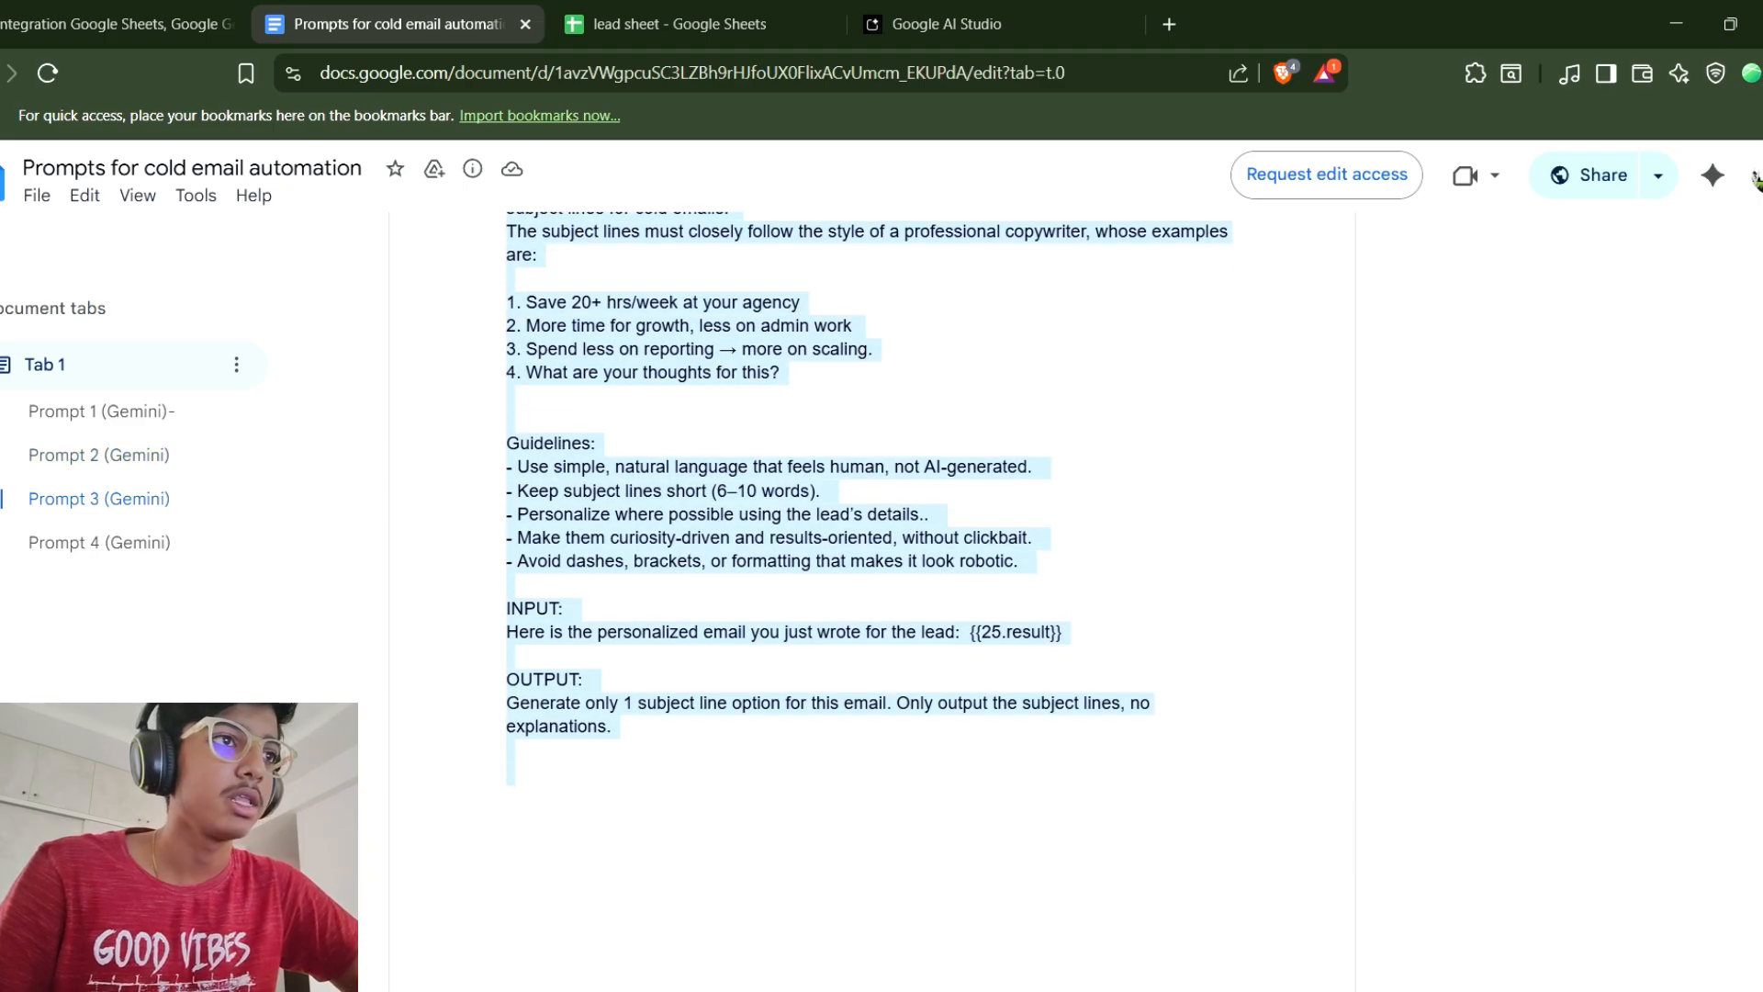
key(ctrl+shift+Tab)
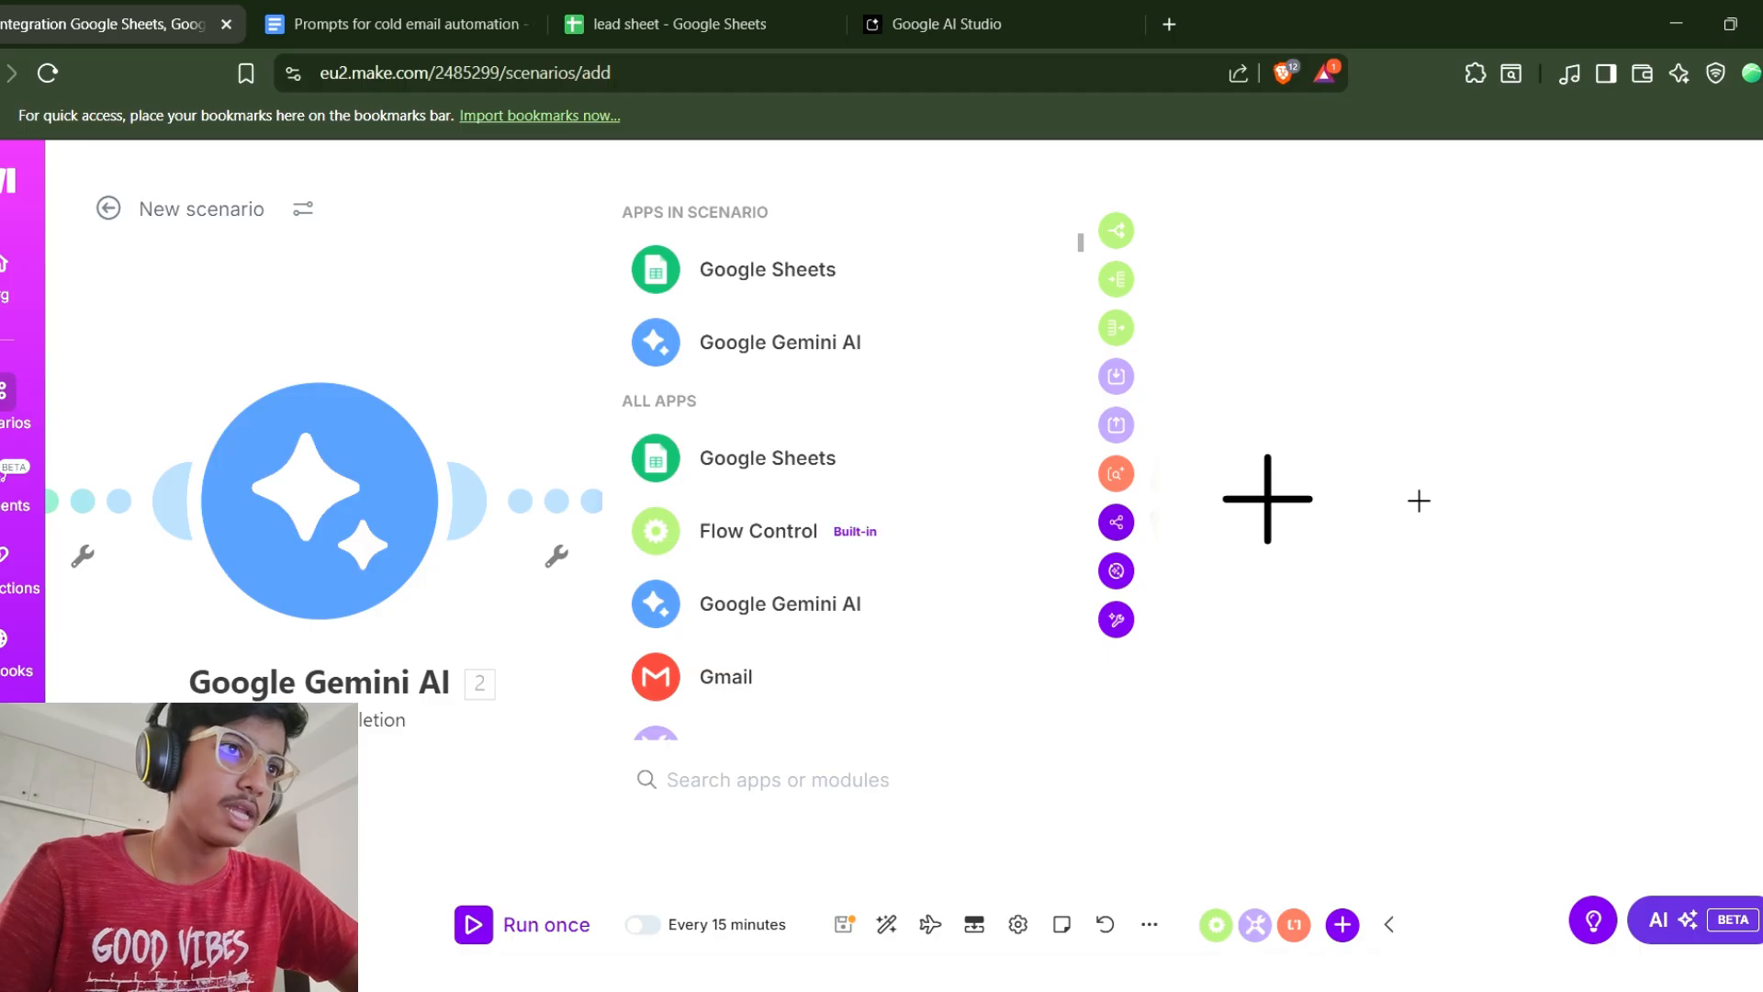
click(779, 343)
click(777, 472)
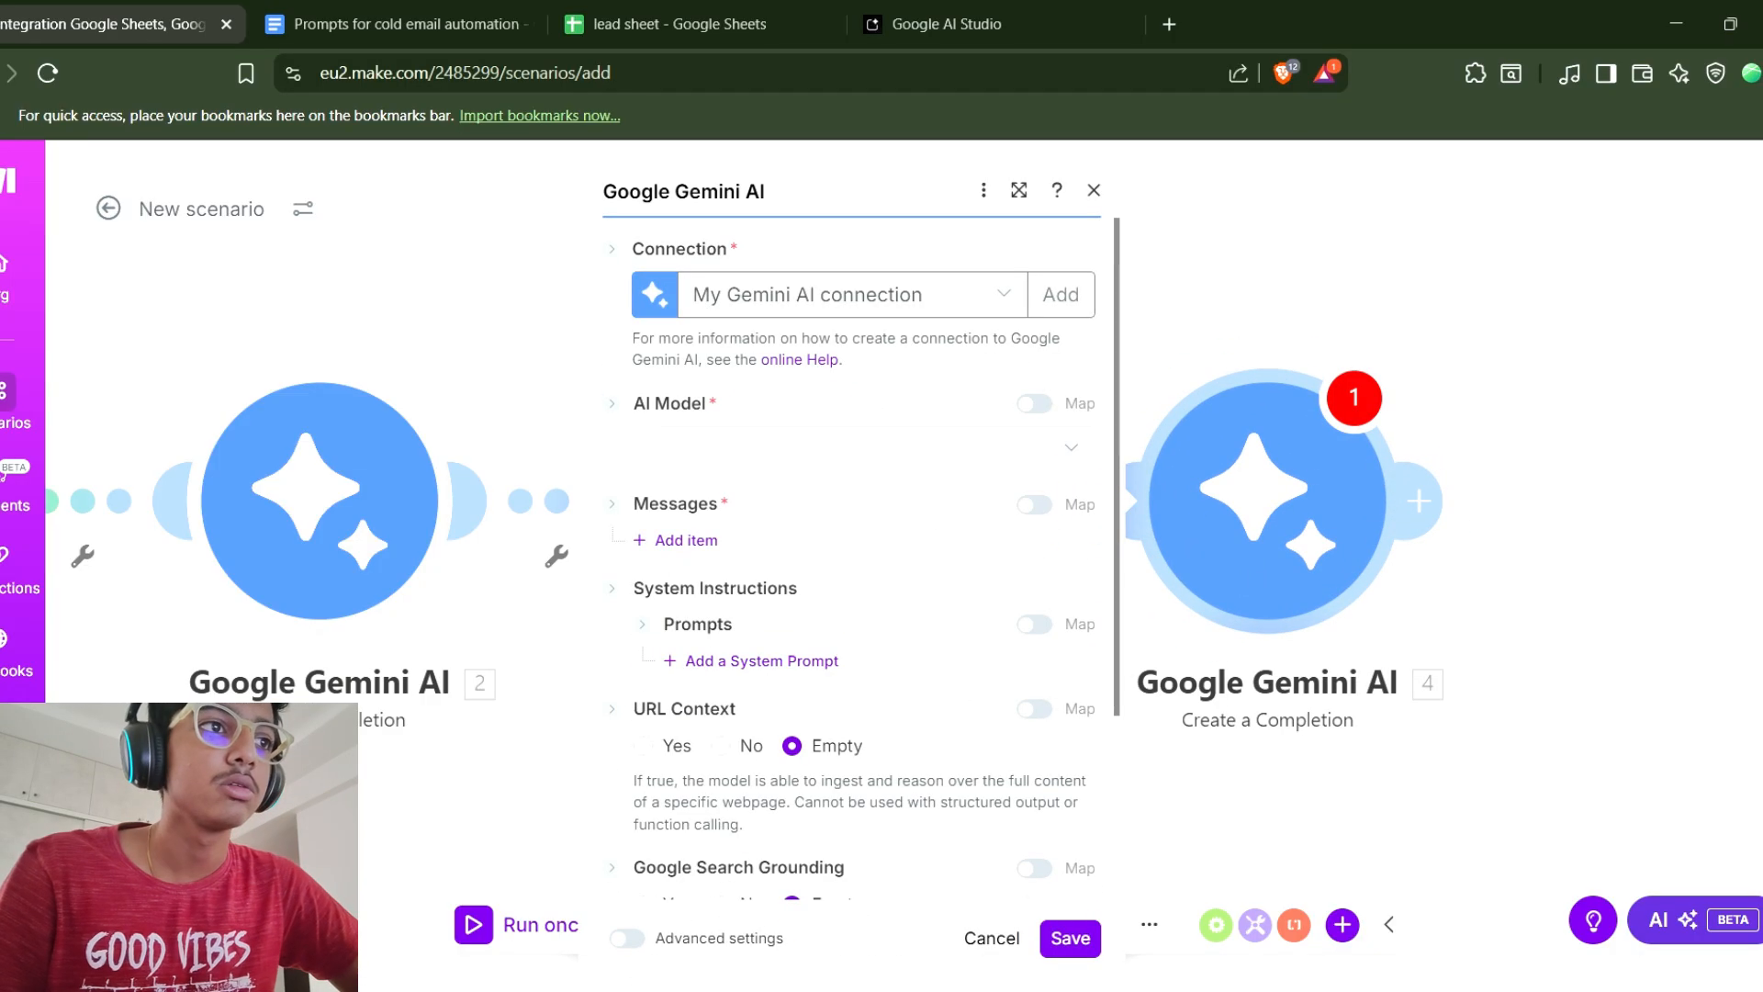
Set the AI model to Gemini 2.5 Flash and add a message with the User role.
click(850, 447)
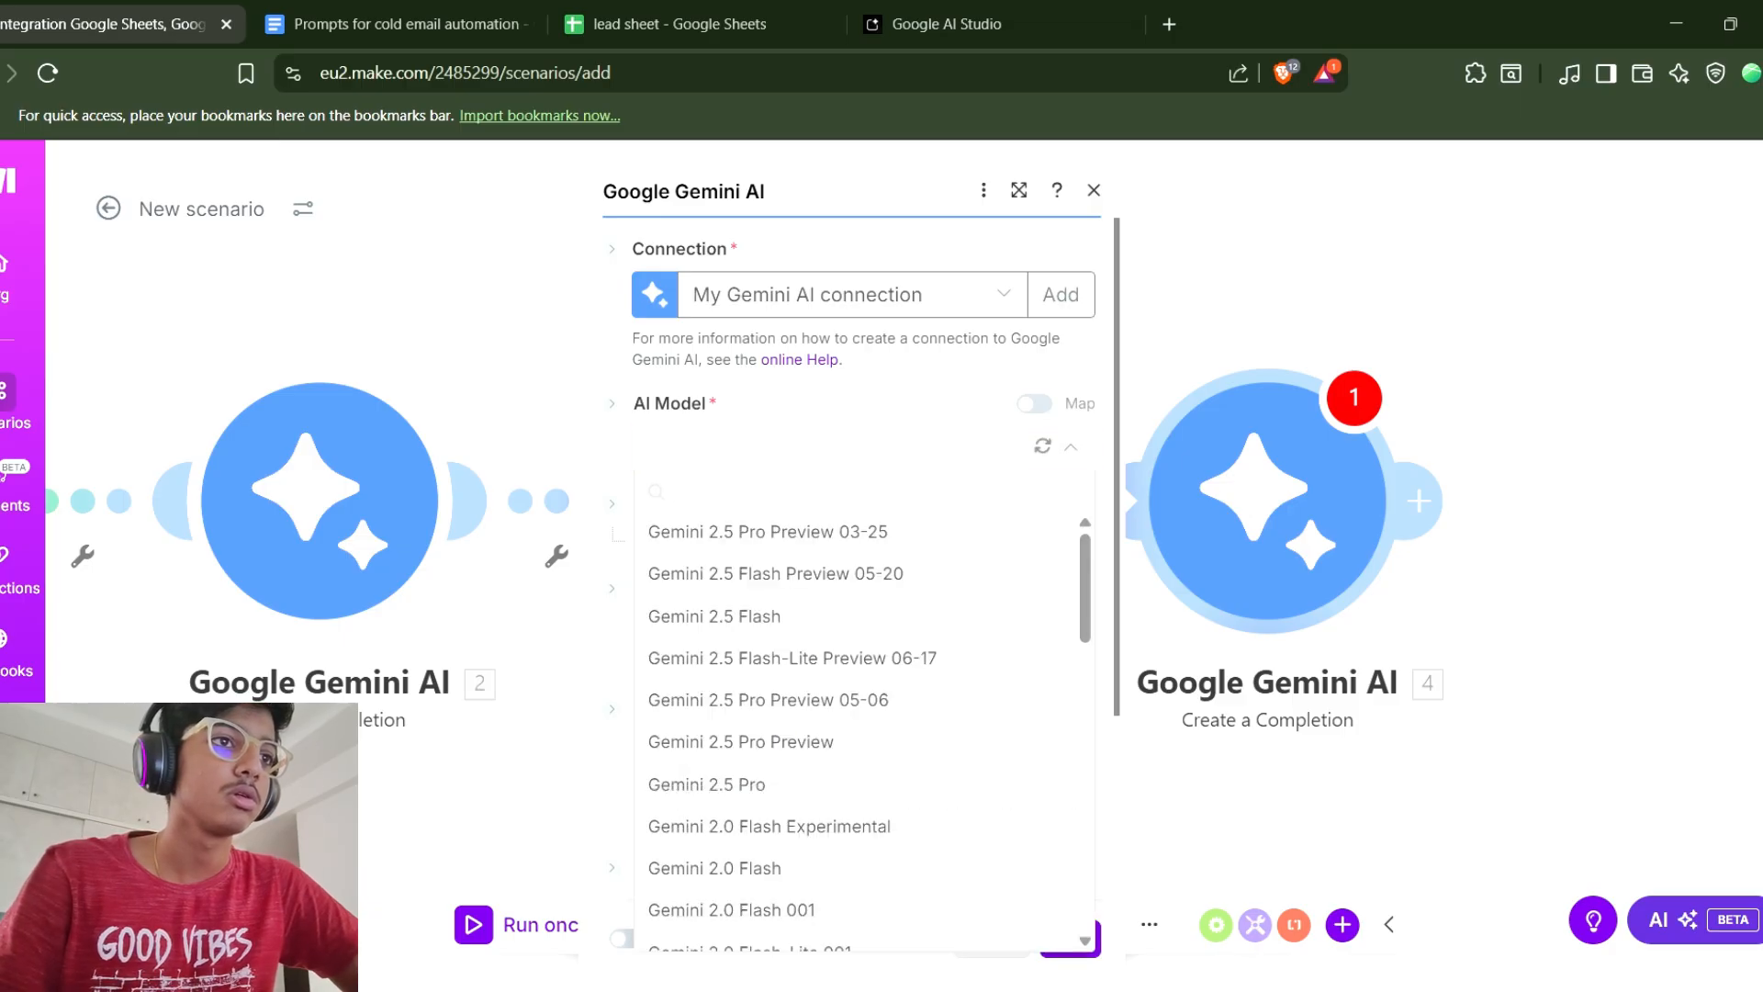
click(714, 616)
click(682, 540)
click(894, 620)
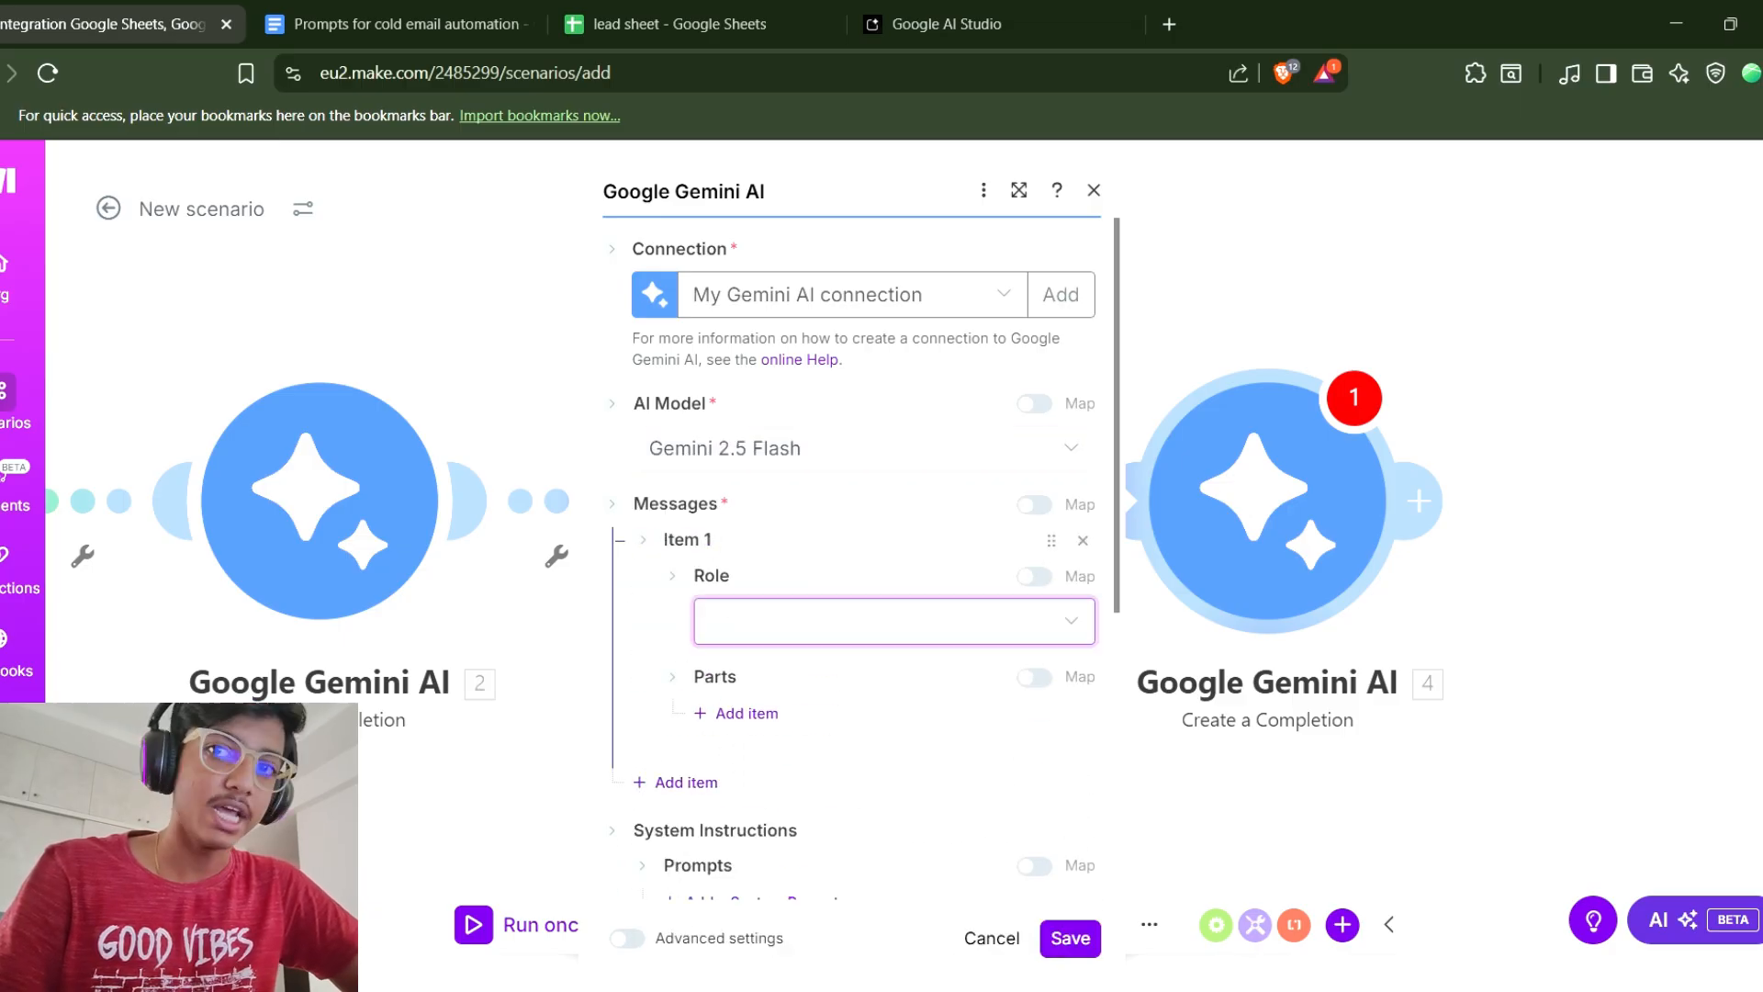
click(729, 705)
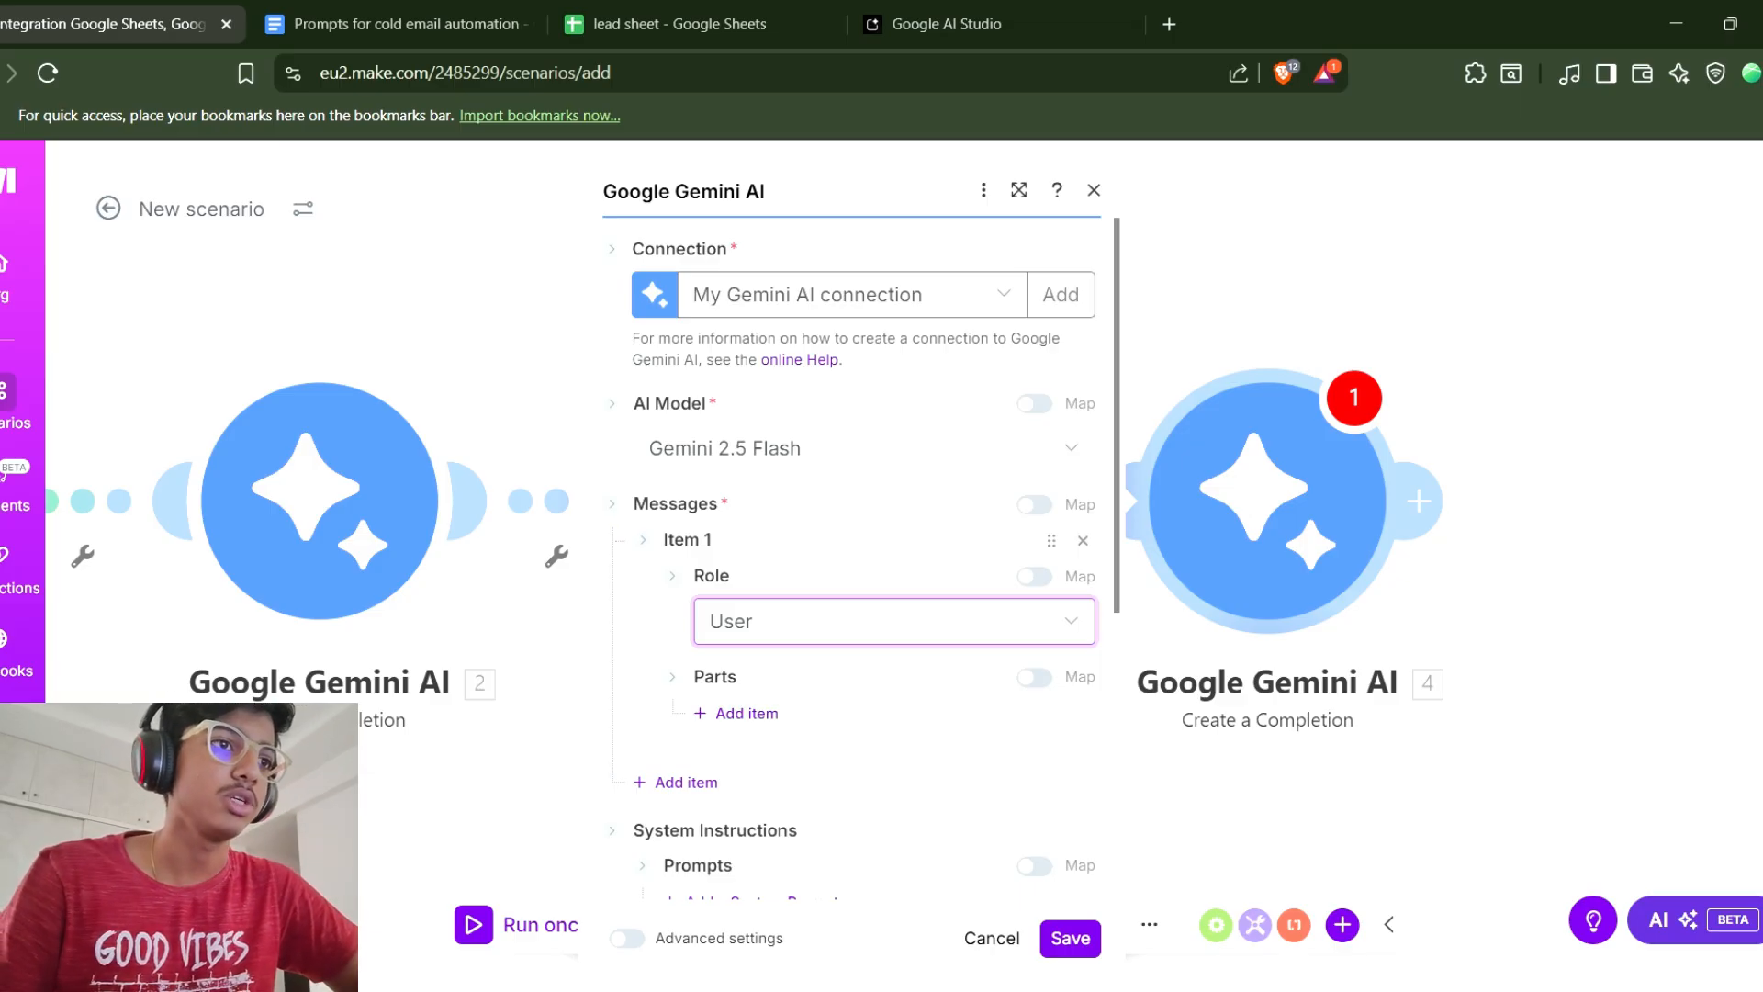
Add a Text part to the message and paste Prompt 3 into it.
click(736, 713)
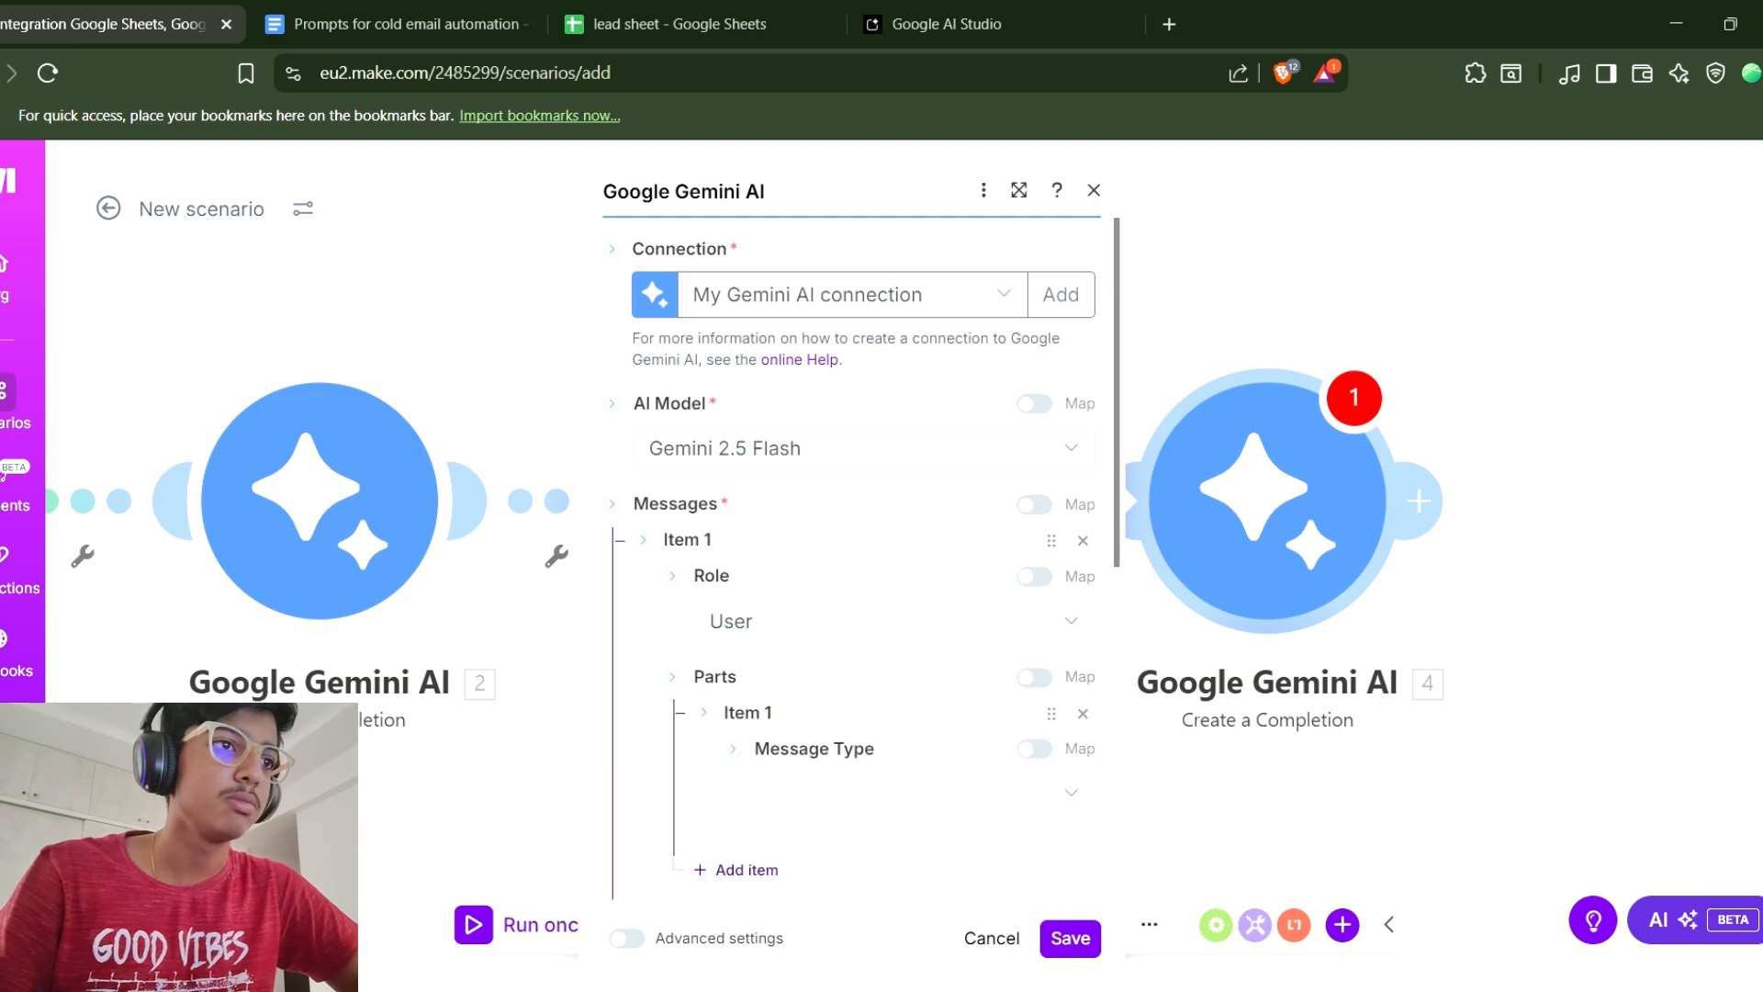
click(924, 794)
click(790, 831)
scroll(854, 551, down, 3)
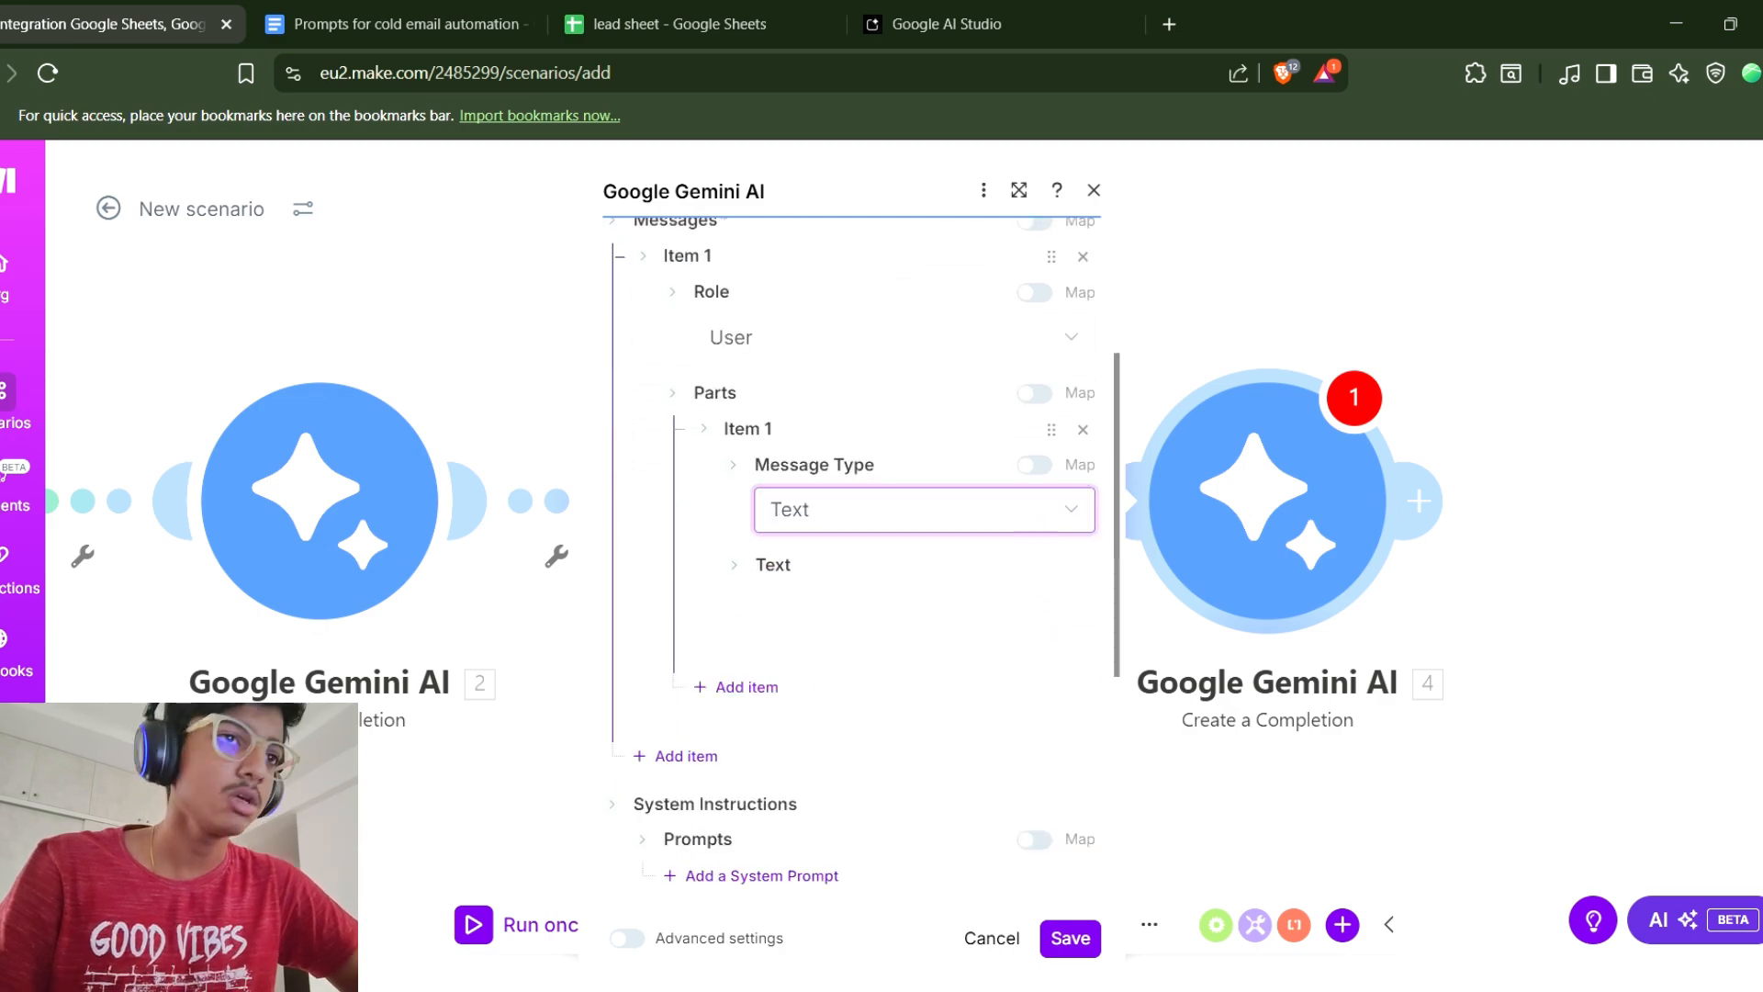
click(924, 610)
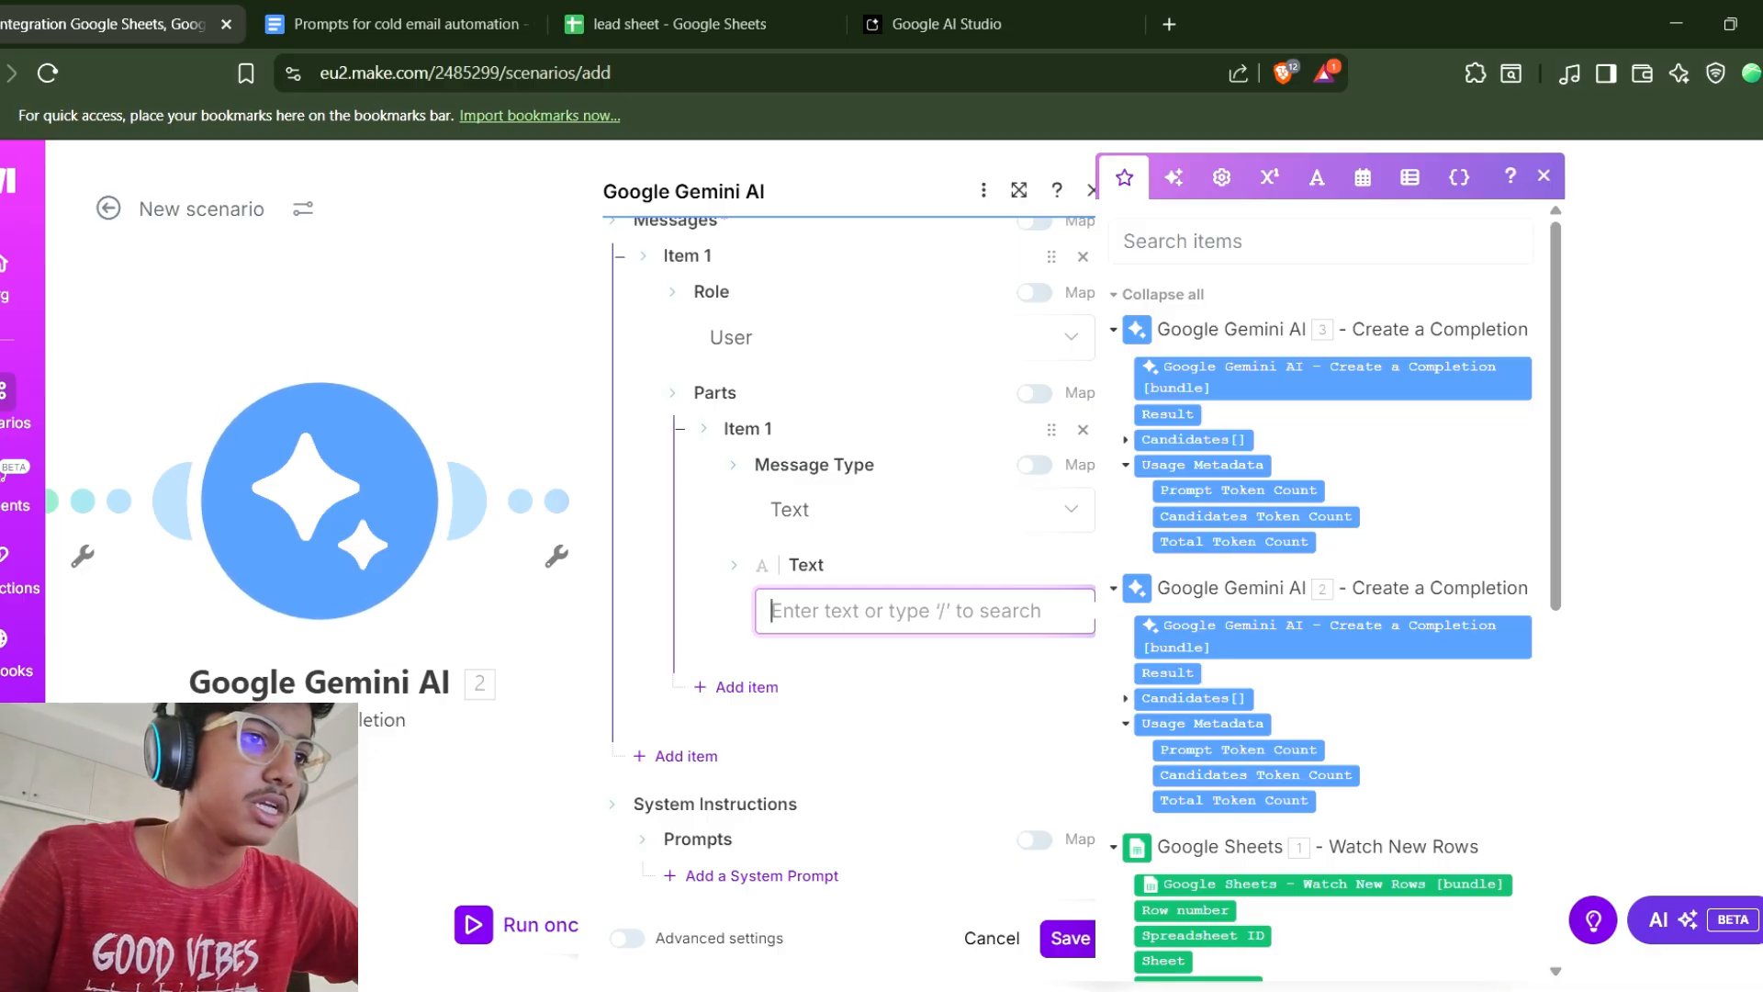
key(ctrl+v)
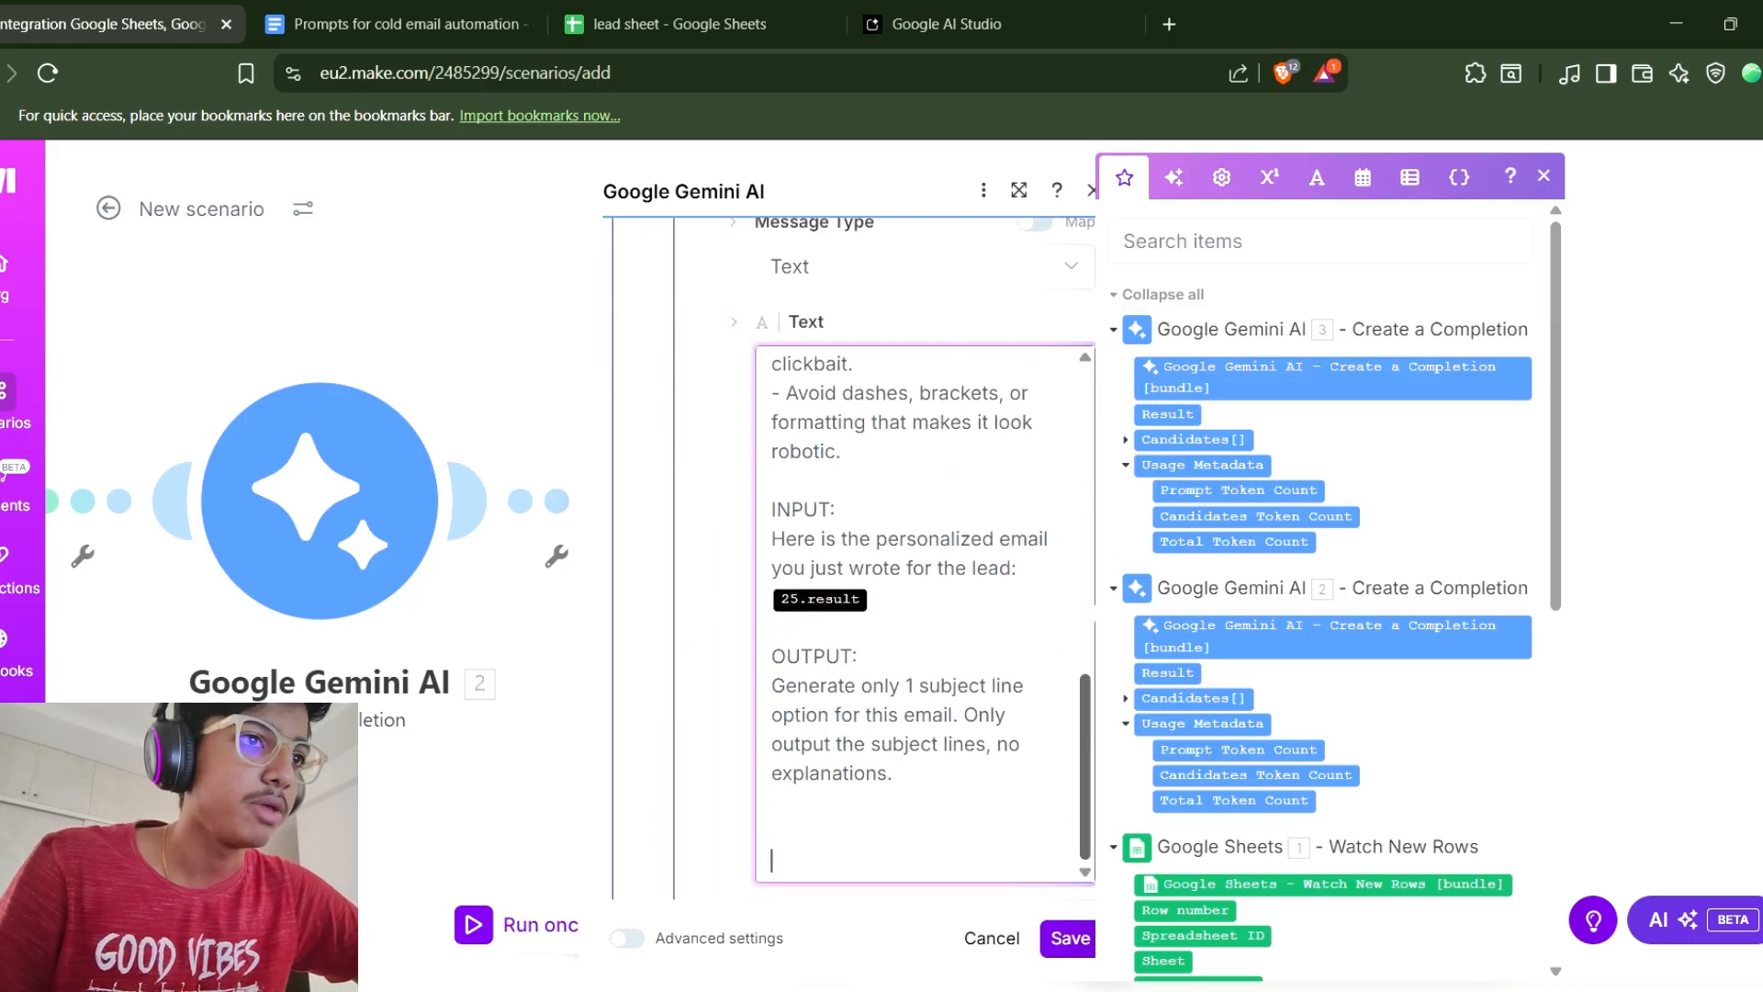
Delete the 25.result placeholder from the prompt's INPUT section.
drag(1086, 766, 1085, 640)
scroll(924, 613, down, 4)
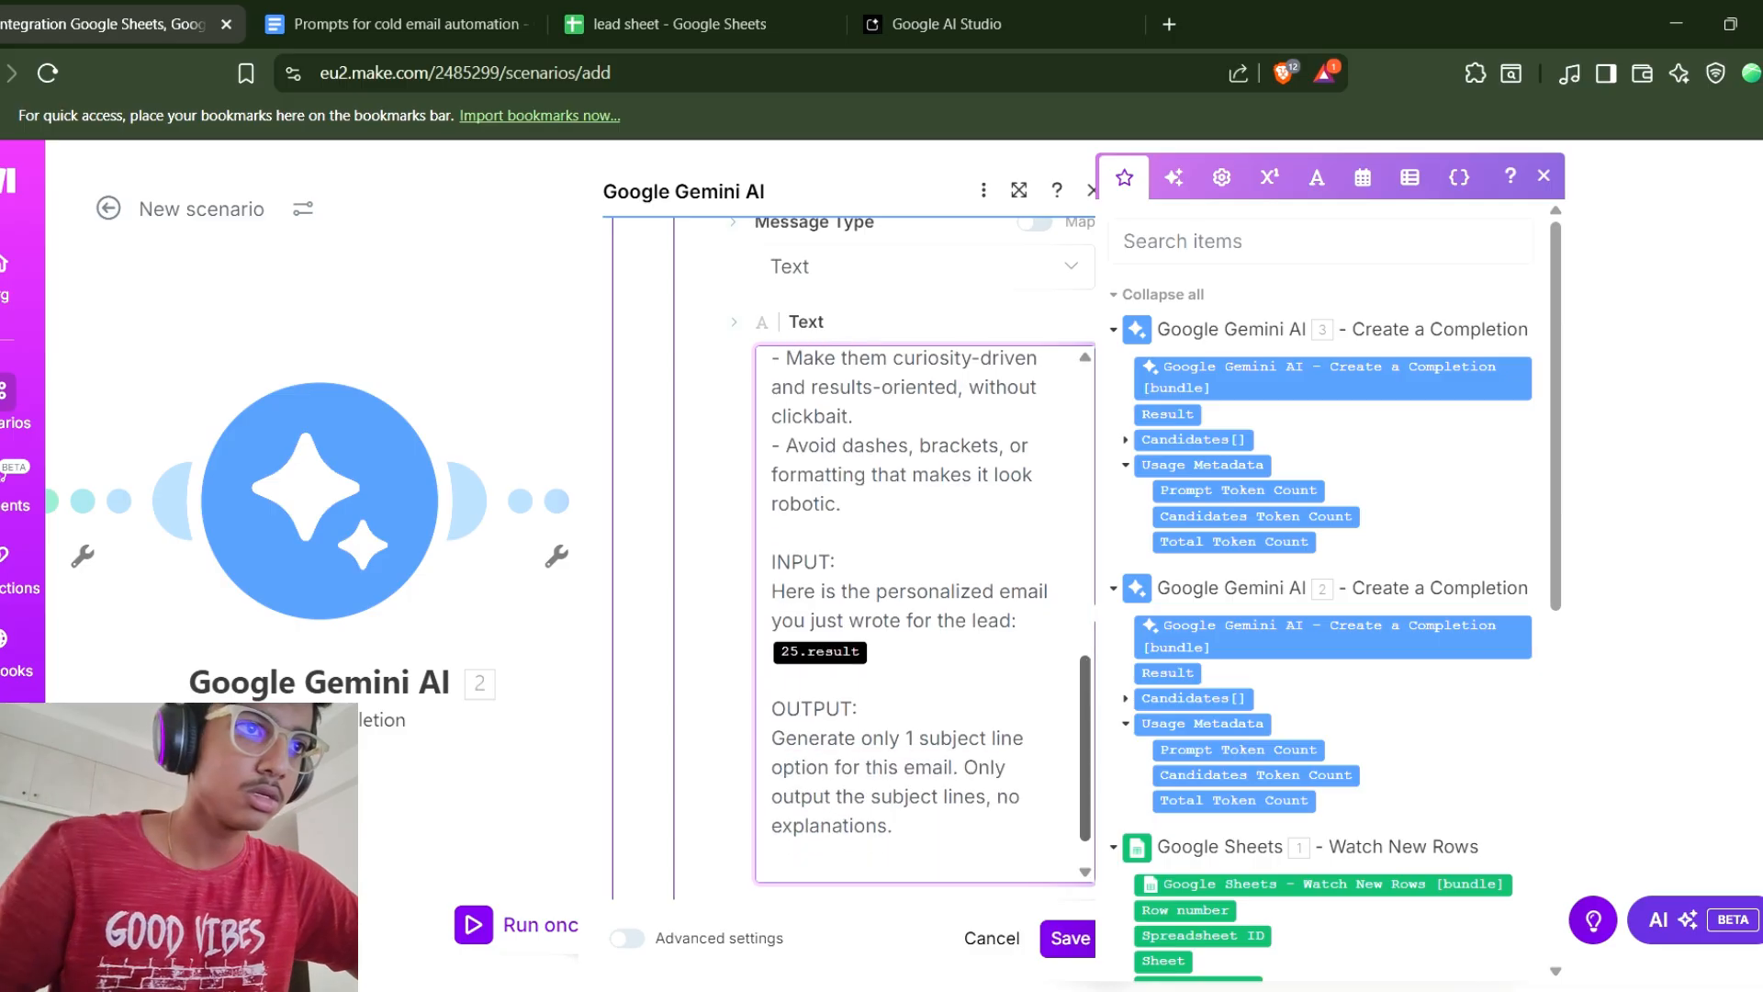
key(Delete)
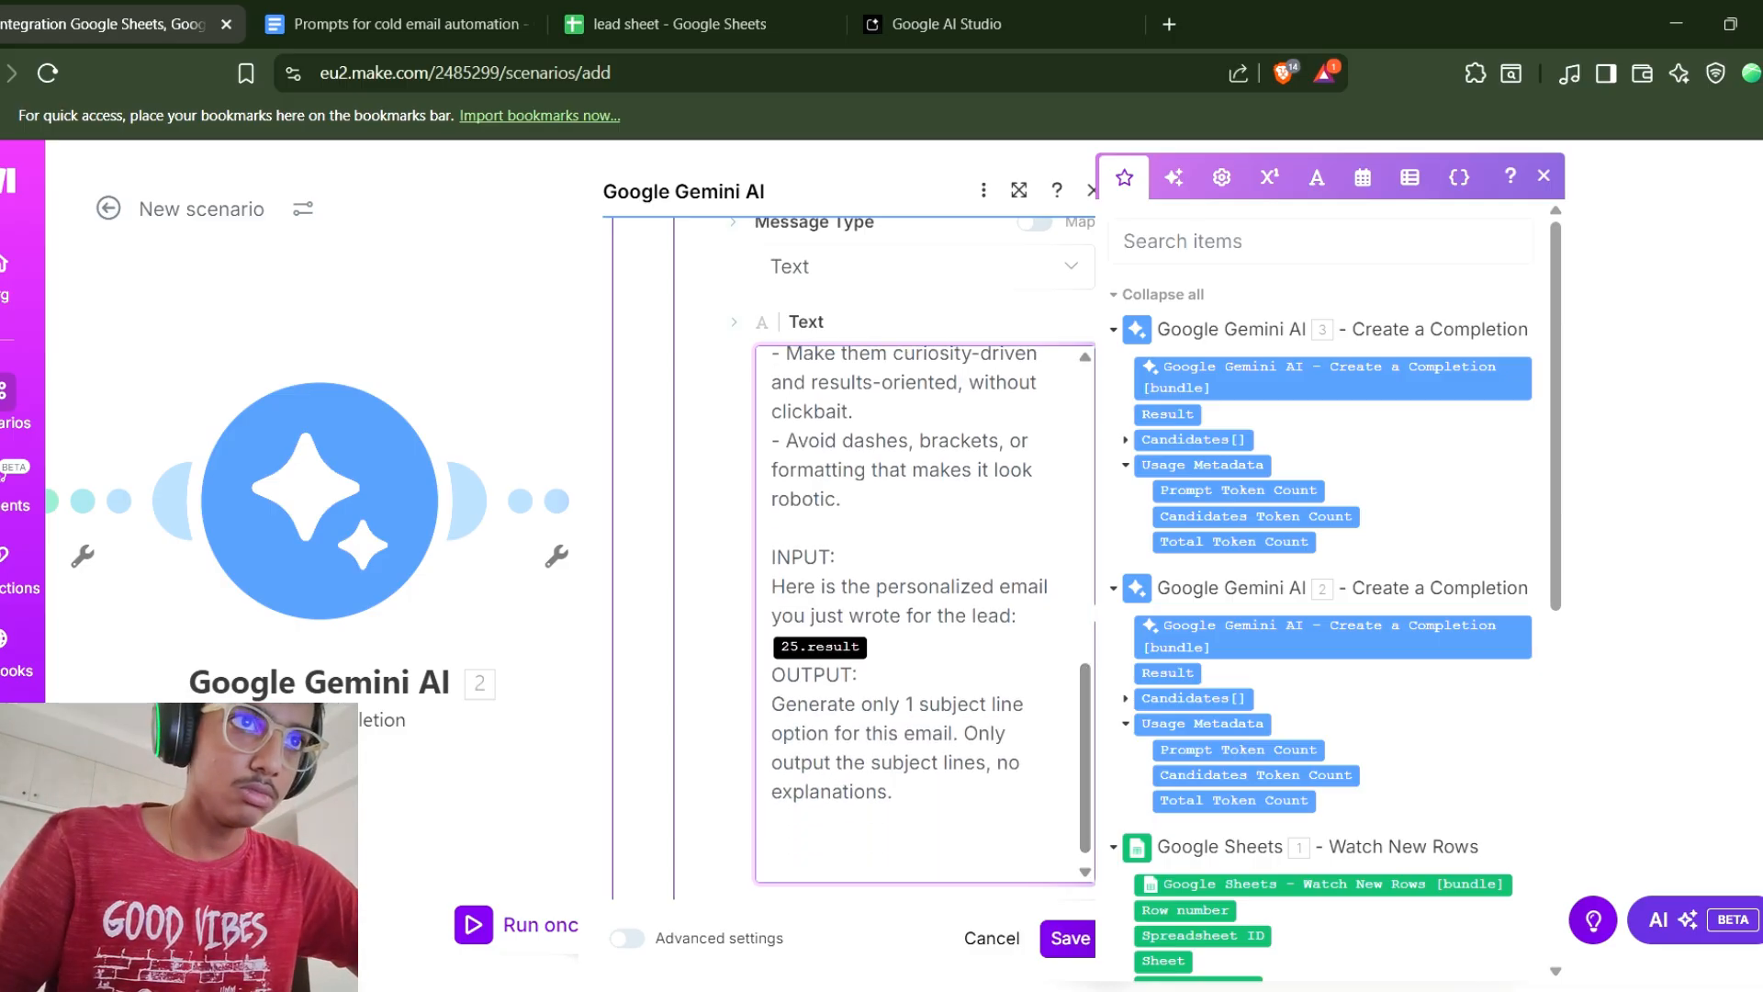
key(BackSpace)
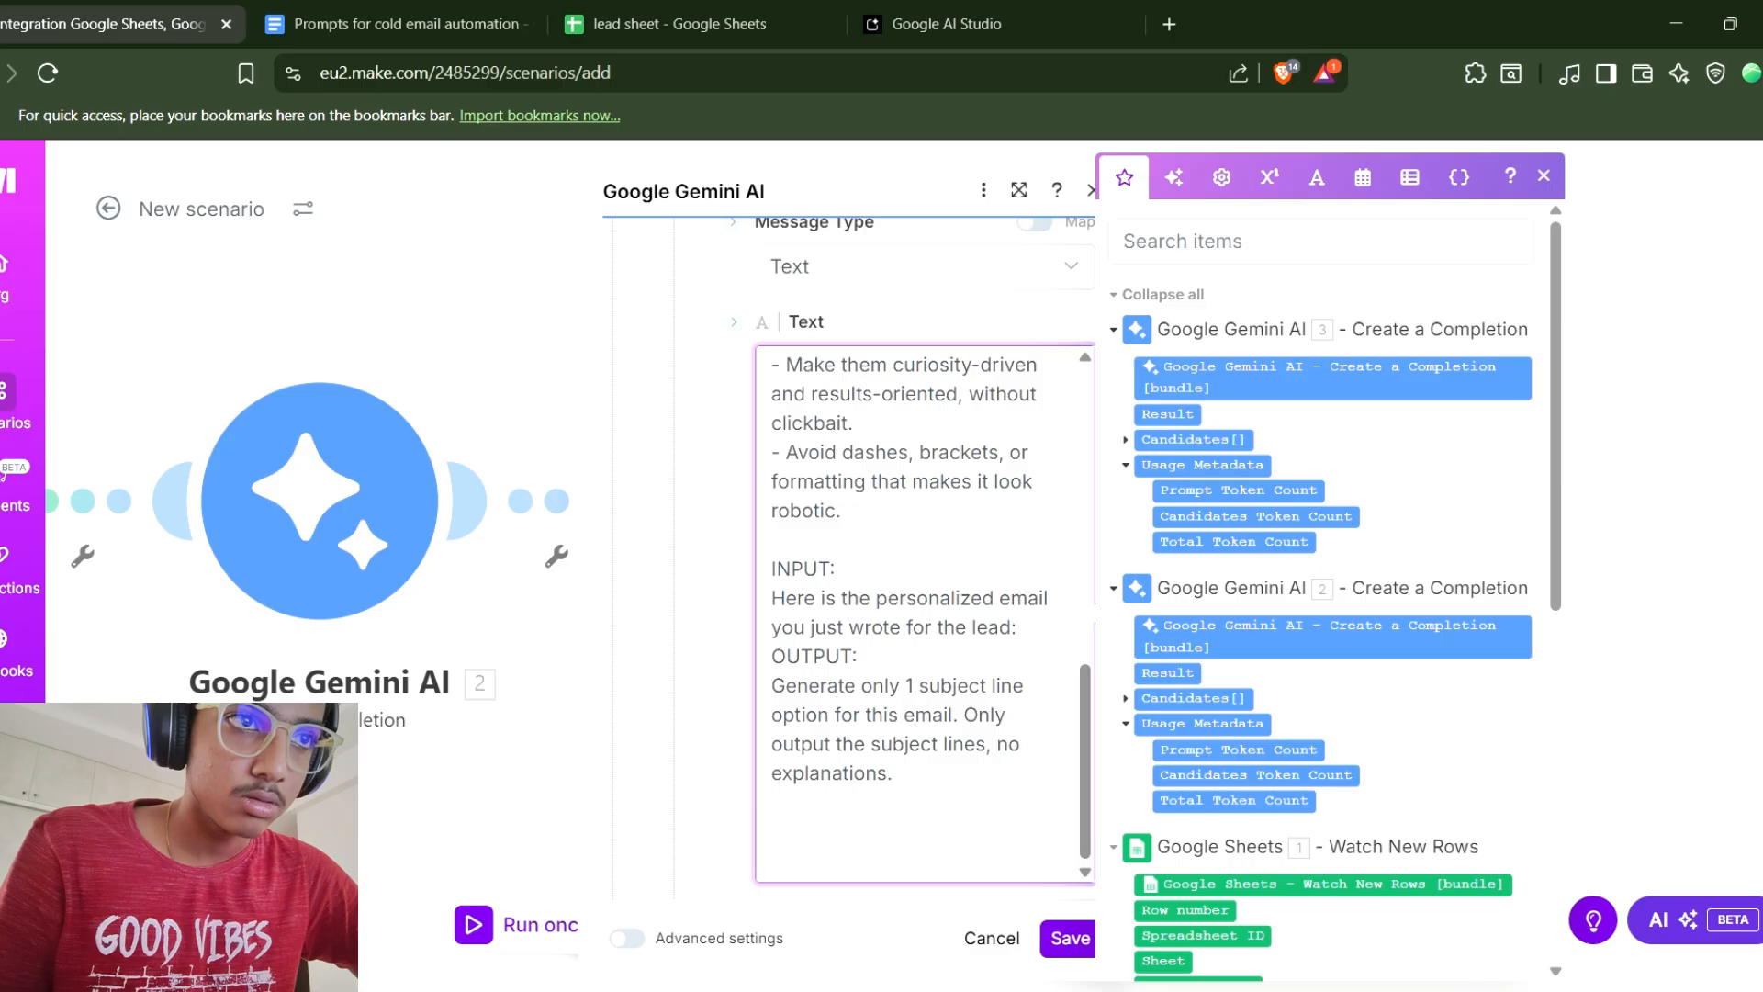
Insert the Result of Gemini AI module 2 after "you just wrote for the lead:" in the prompt.
click(1114, 847)
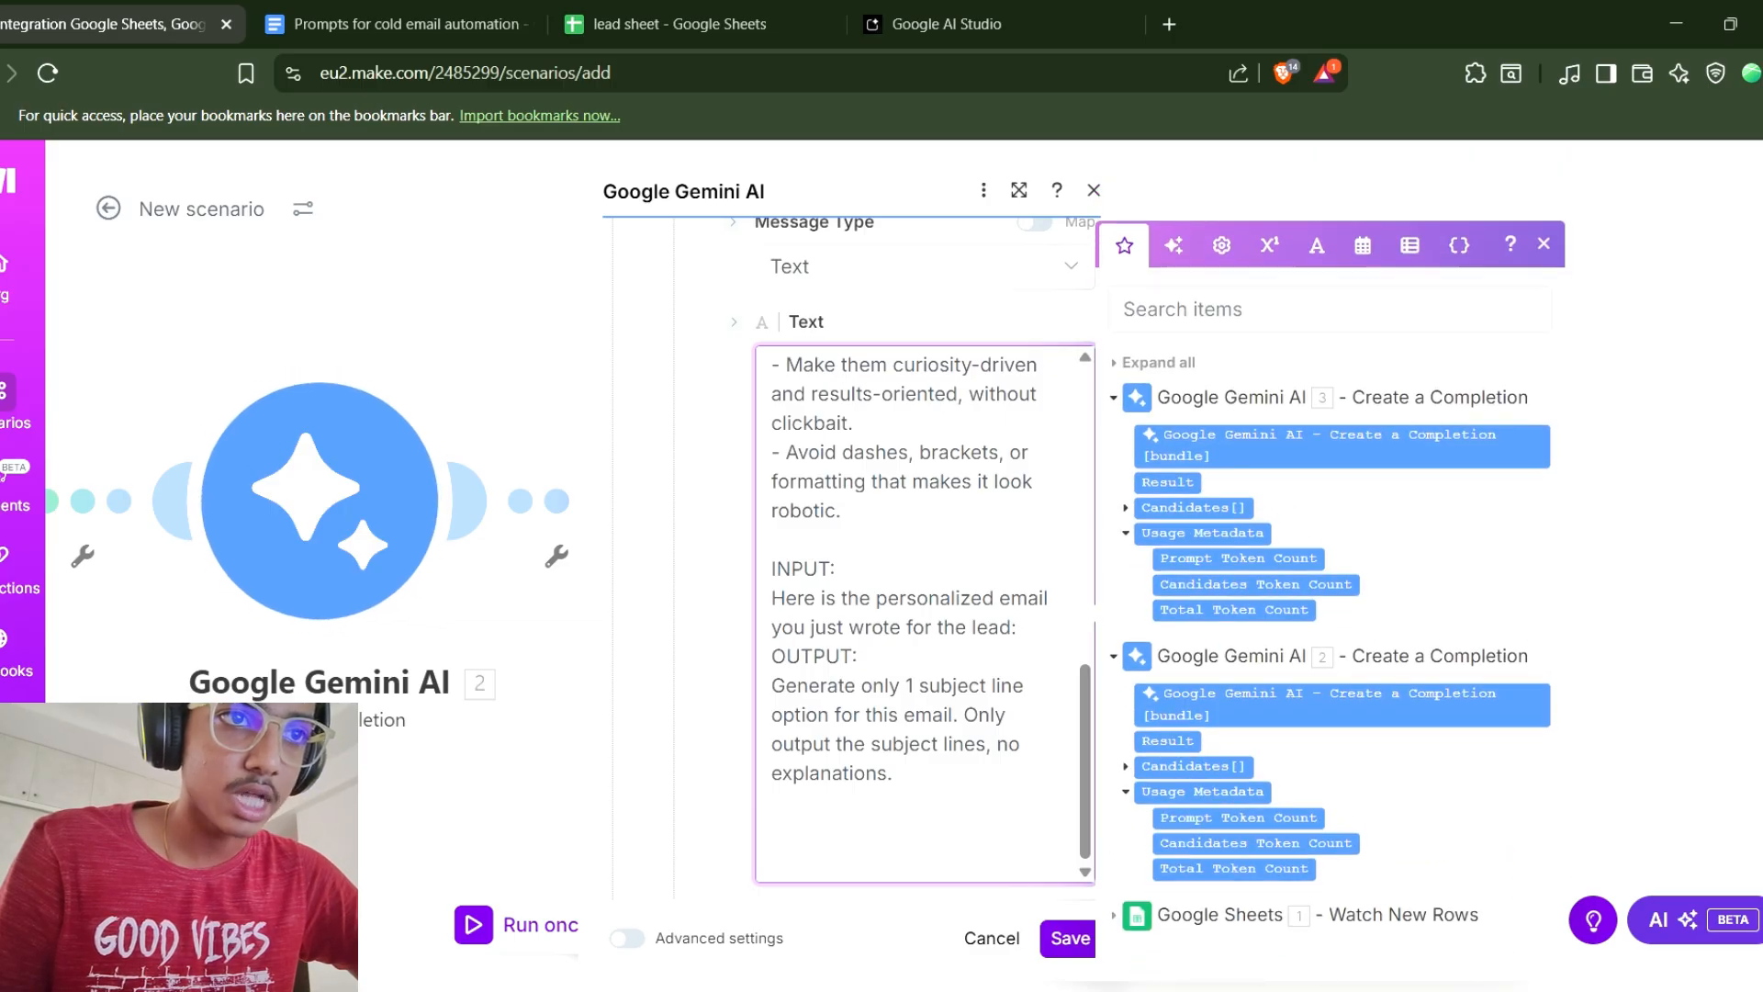
click(1114, 915)
scroll(1328, 587, down, 2)
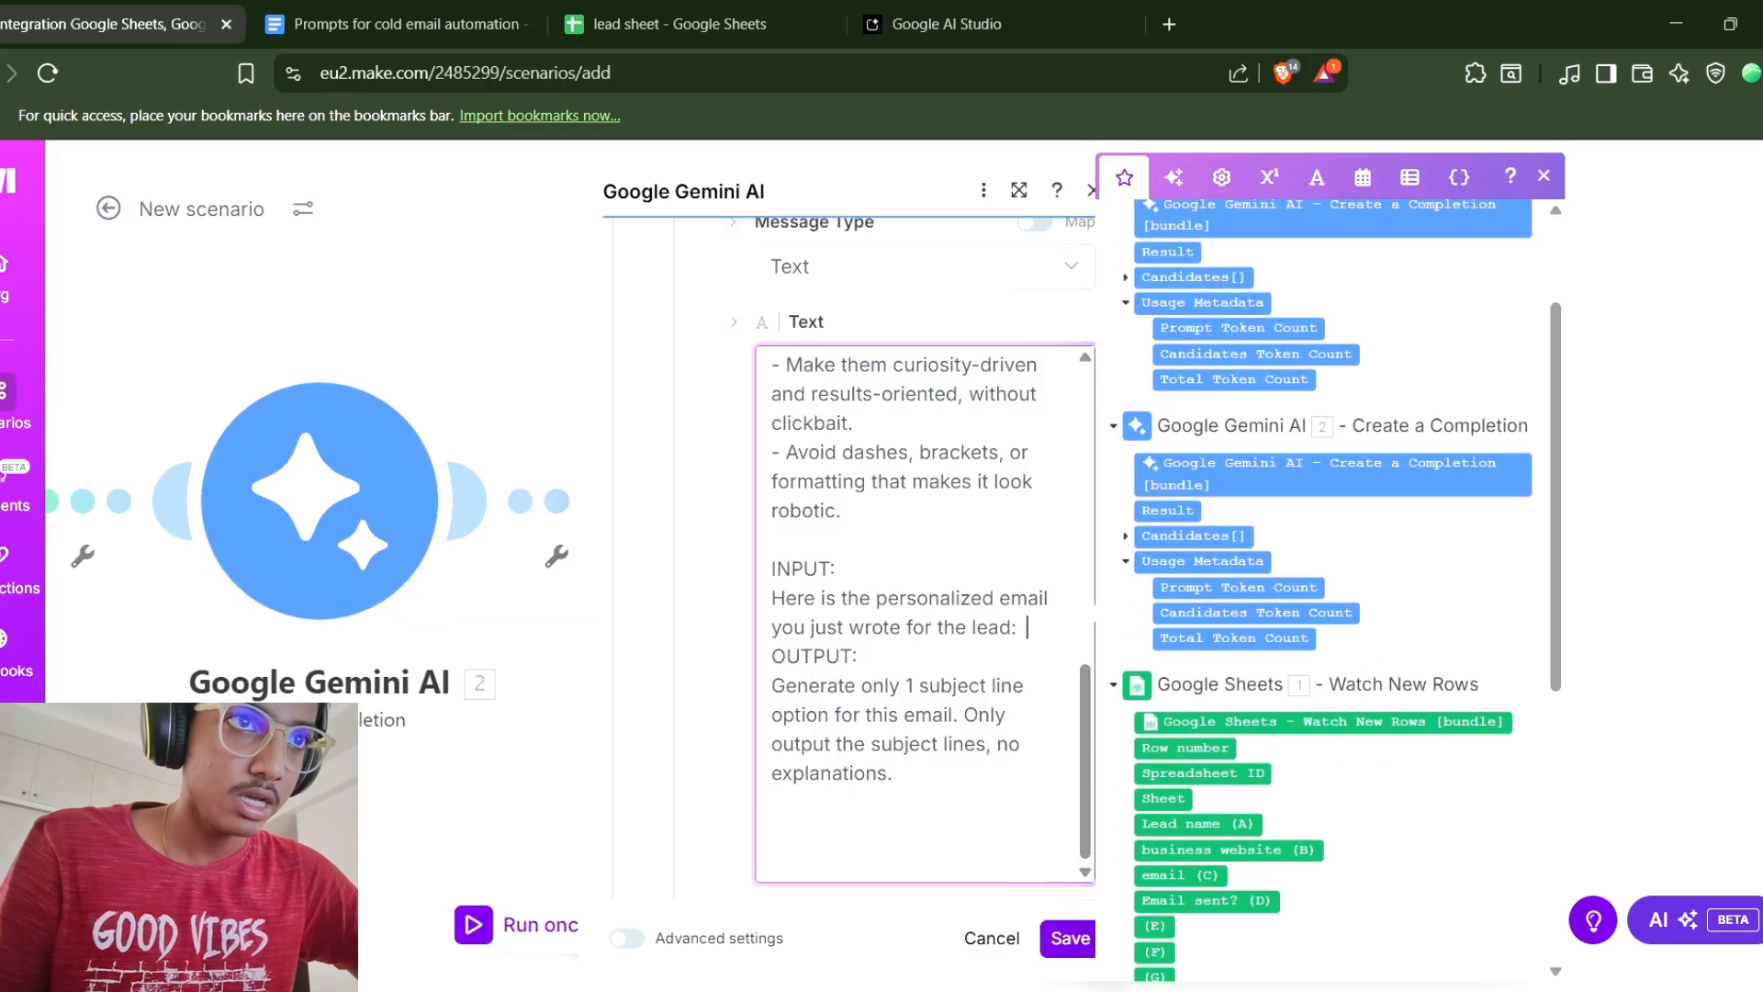
scroll(1328, 588, up, 2)
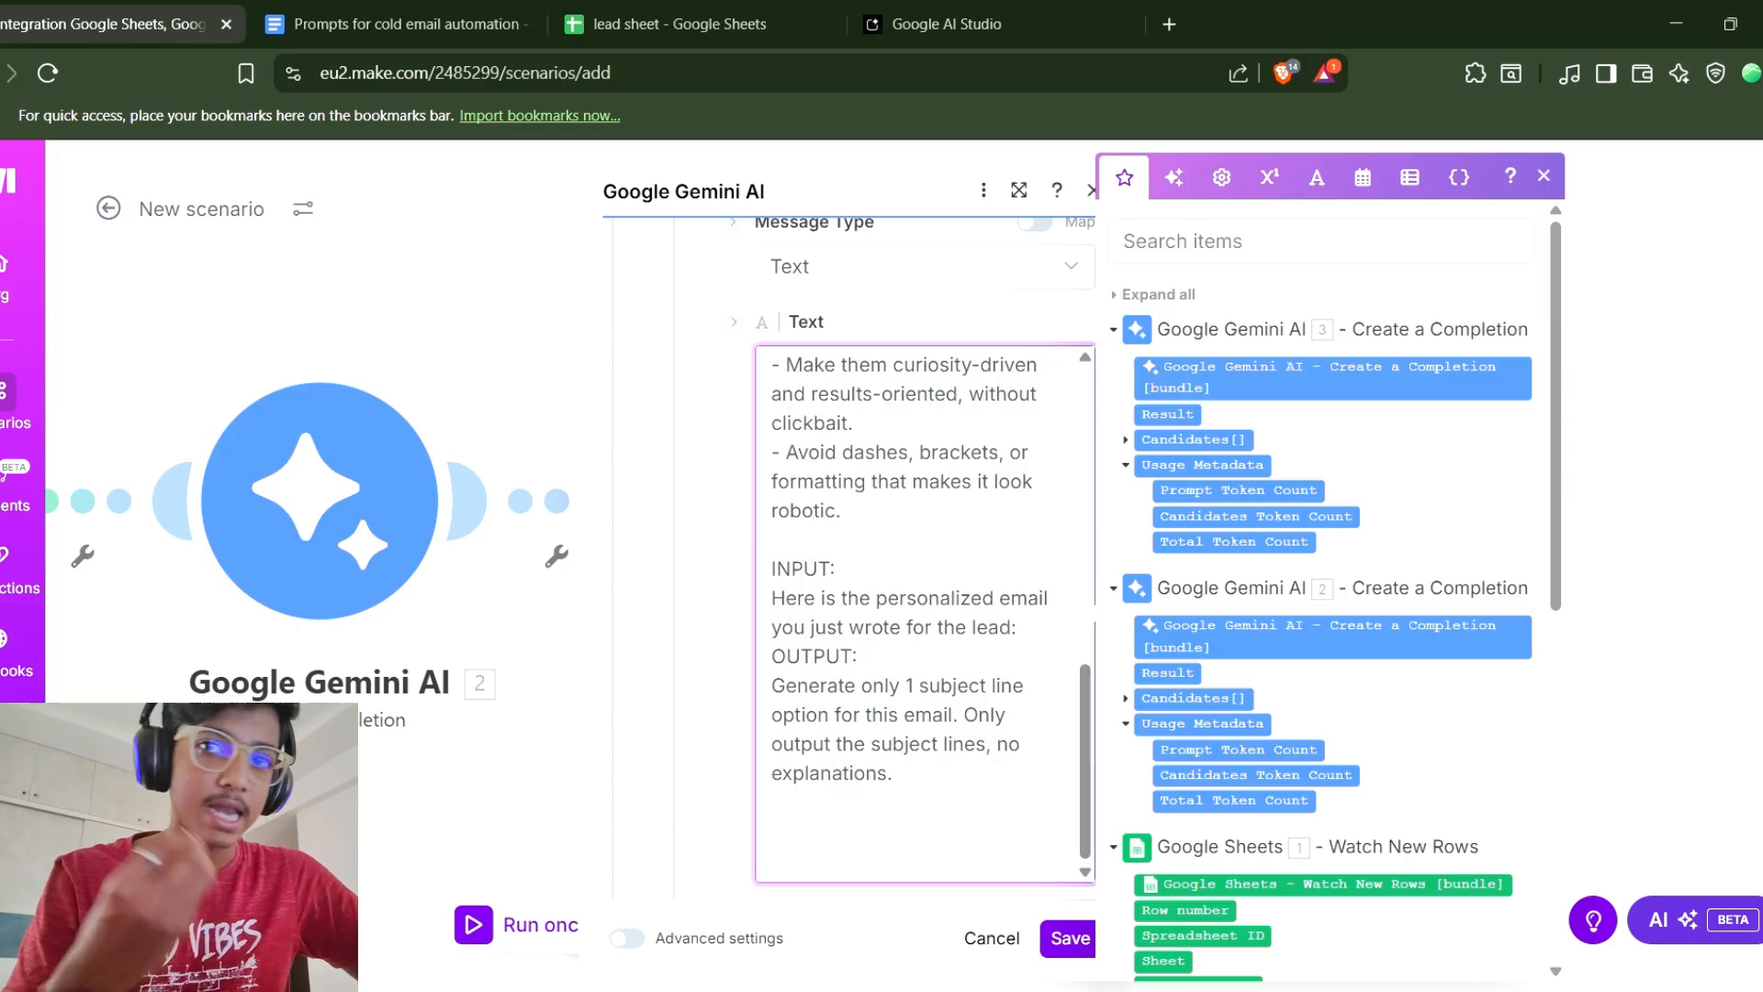
click(1167, 673)
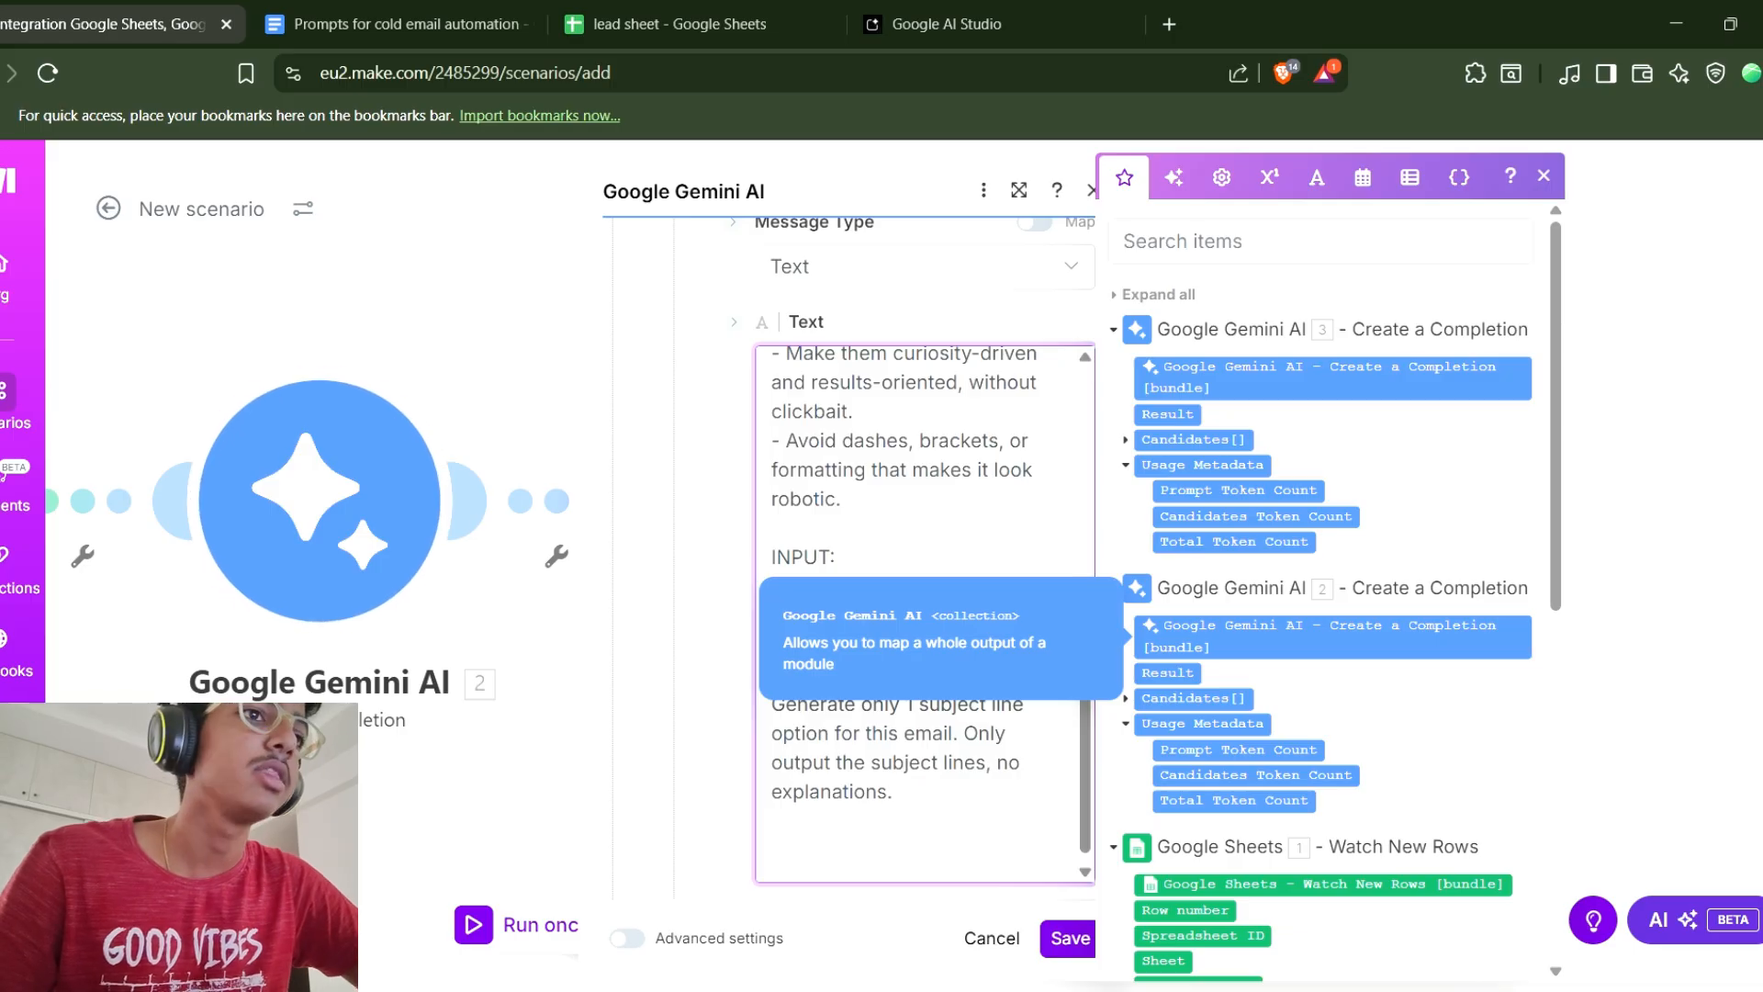
Review the subject-line prompt and save the Gemini module.
scroll(924, 613, up, 2)
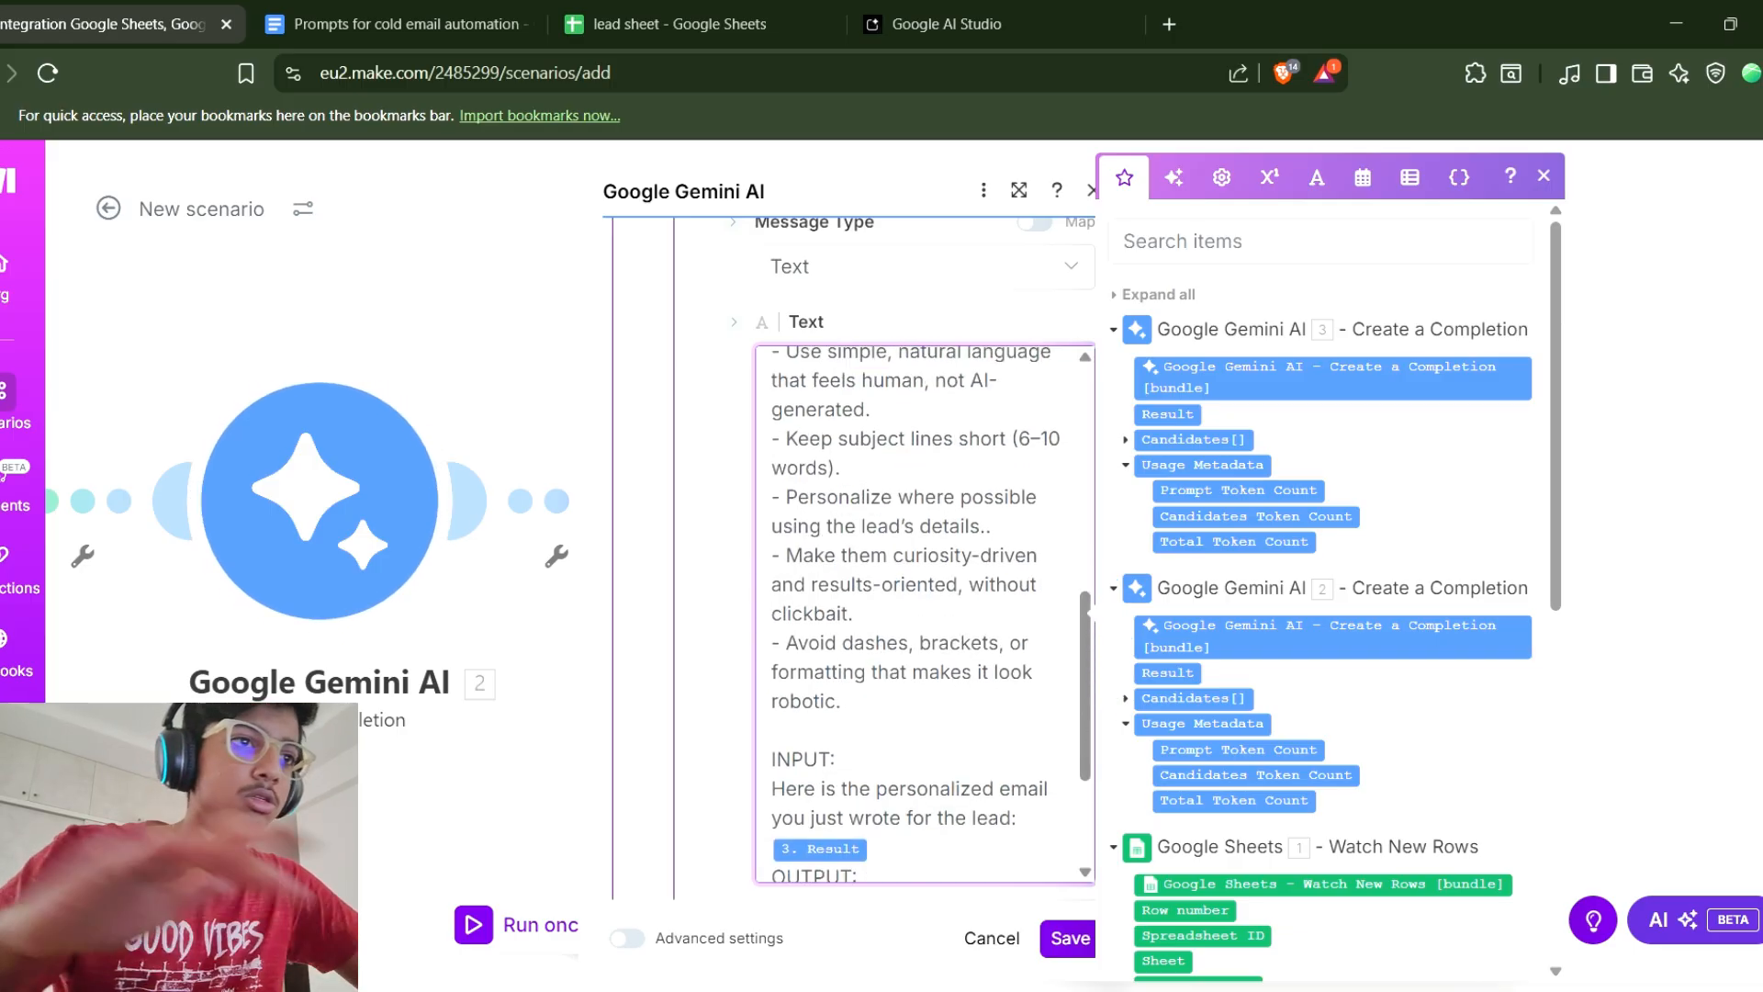
scroll(925, 614, down, 3)
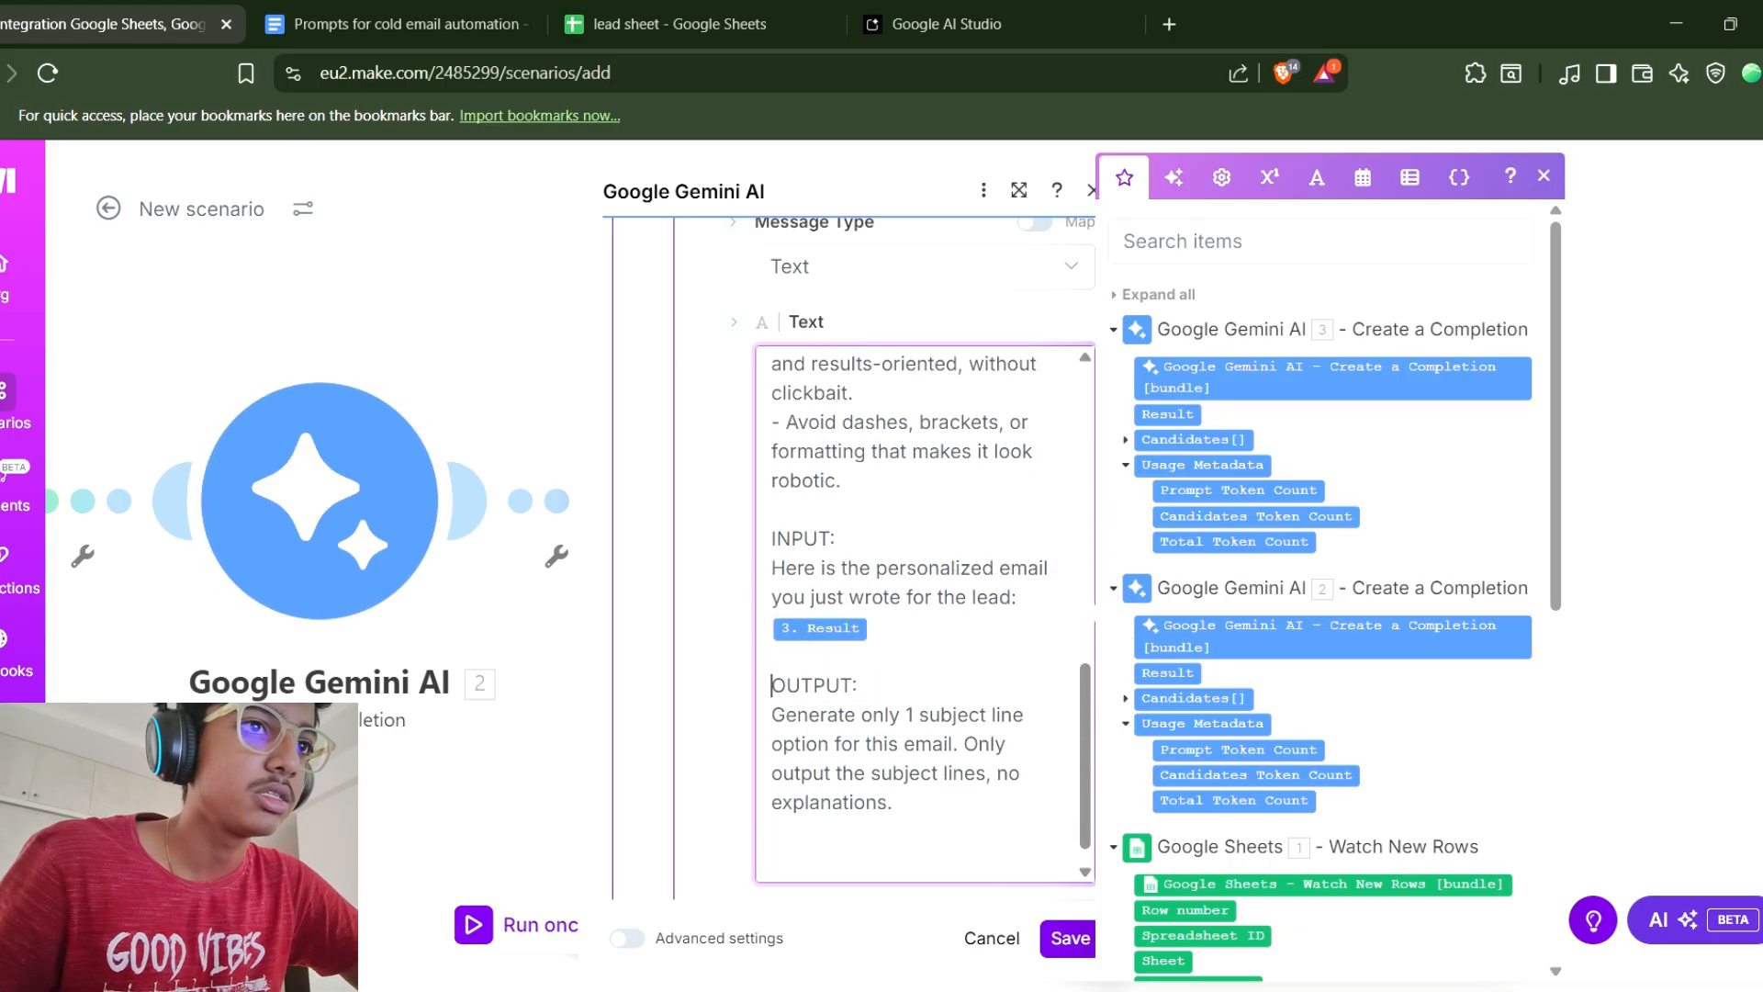
scroll(925, 614, up, 3)
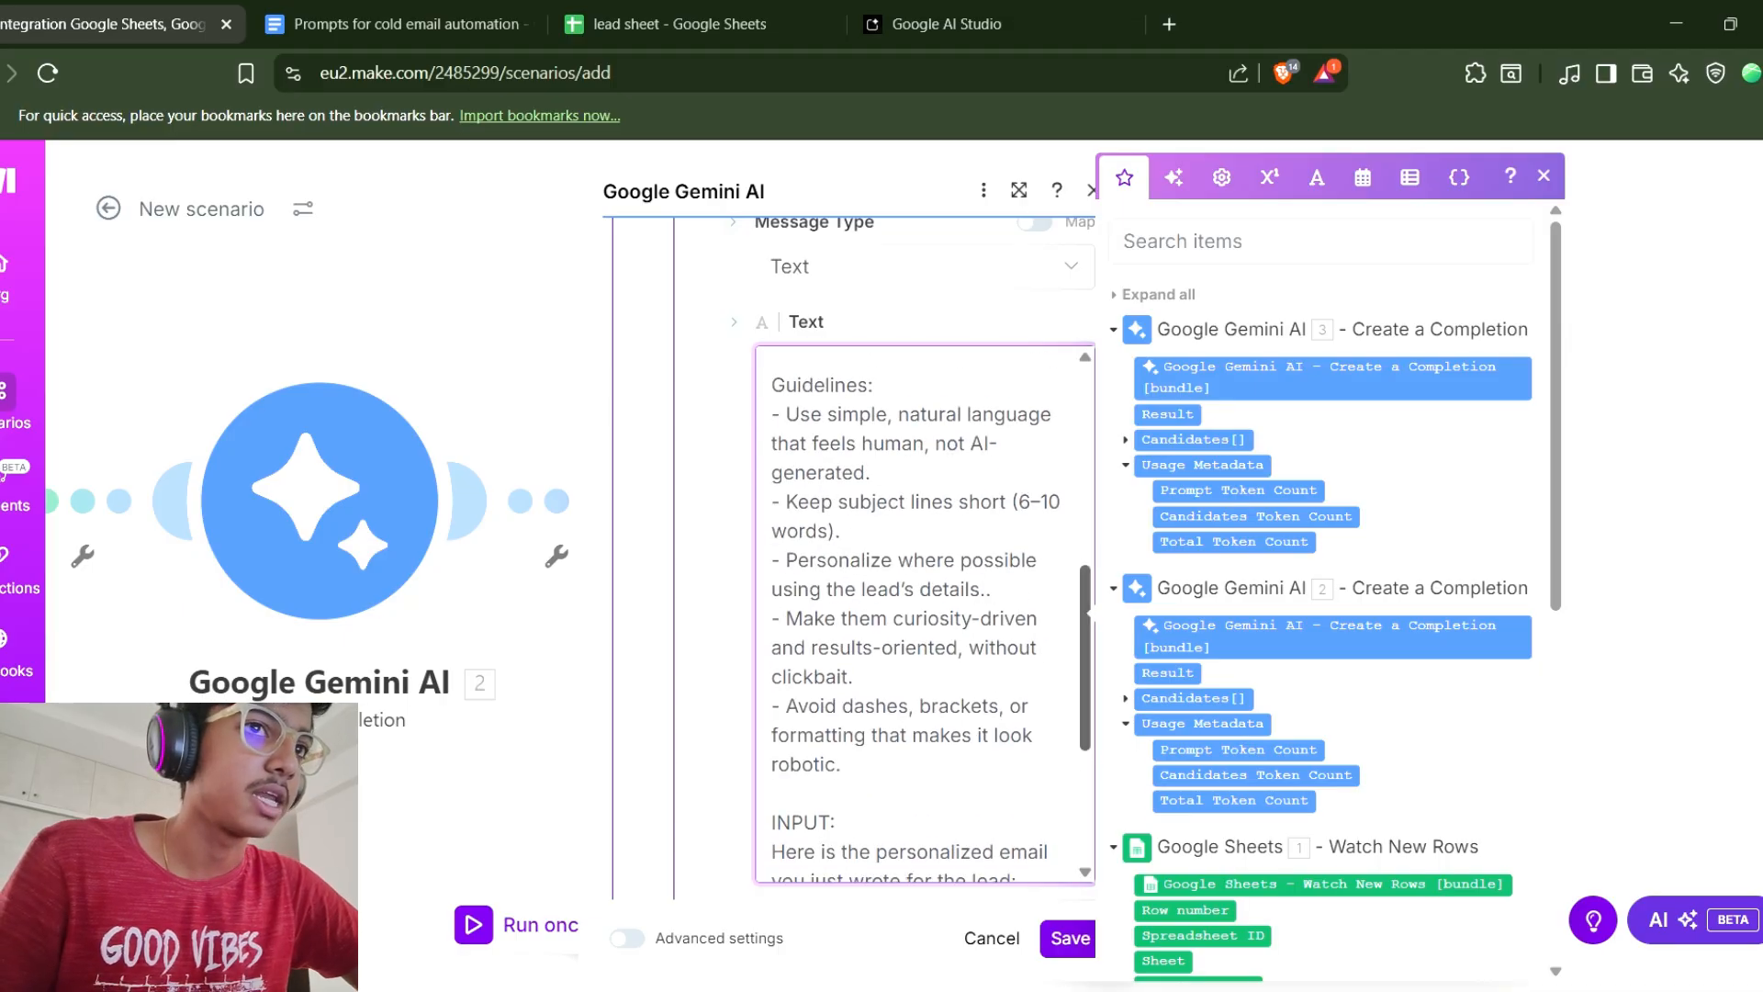
drag(1086, 658, 1086, 461)
click(1070, 939)
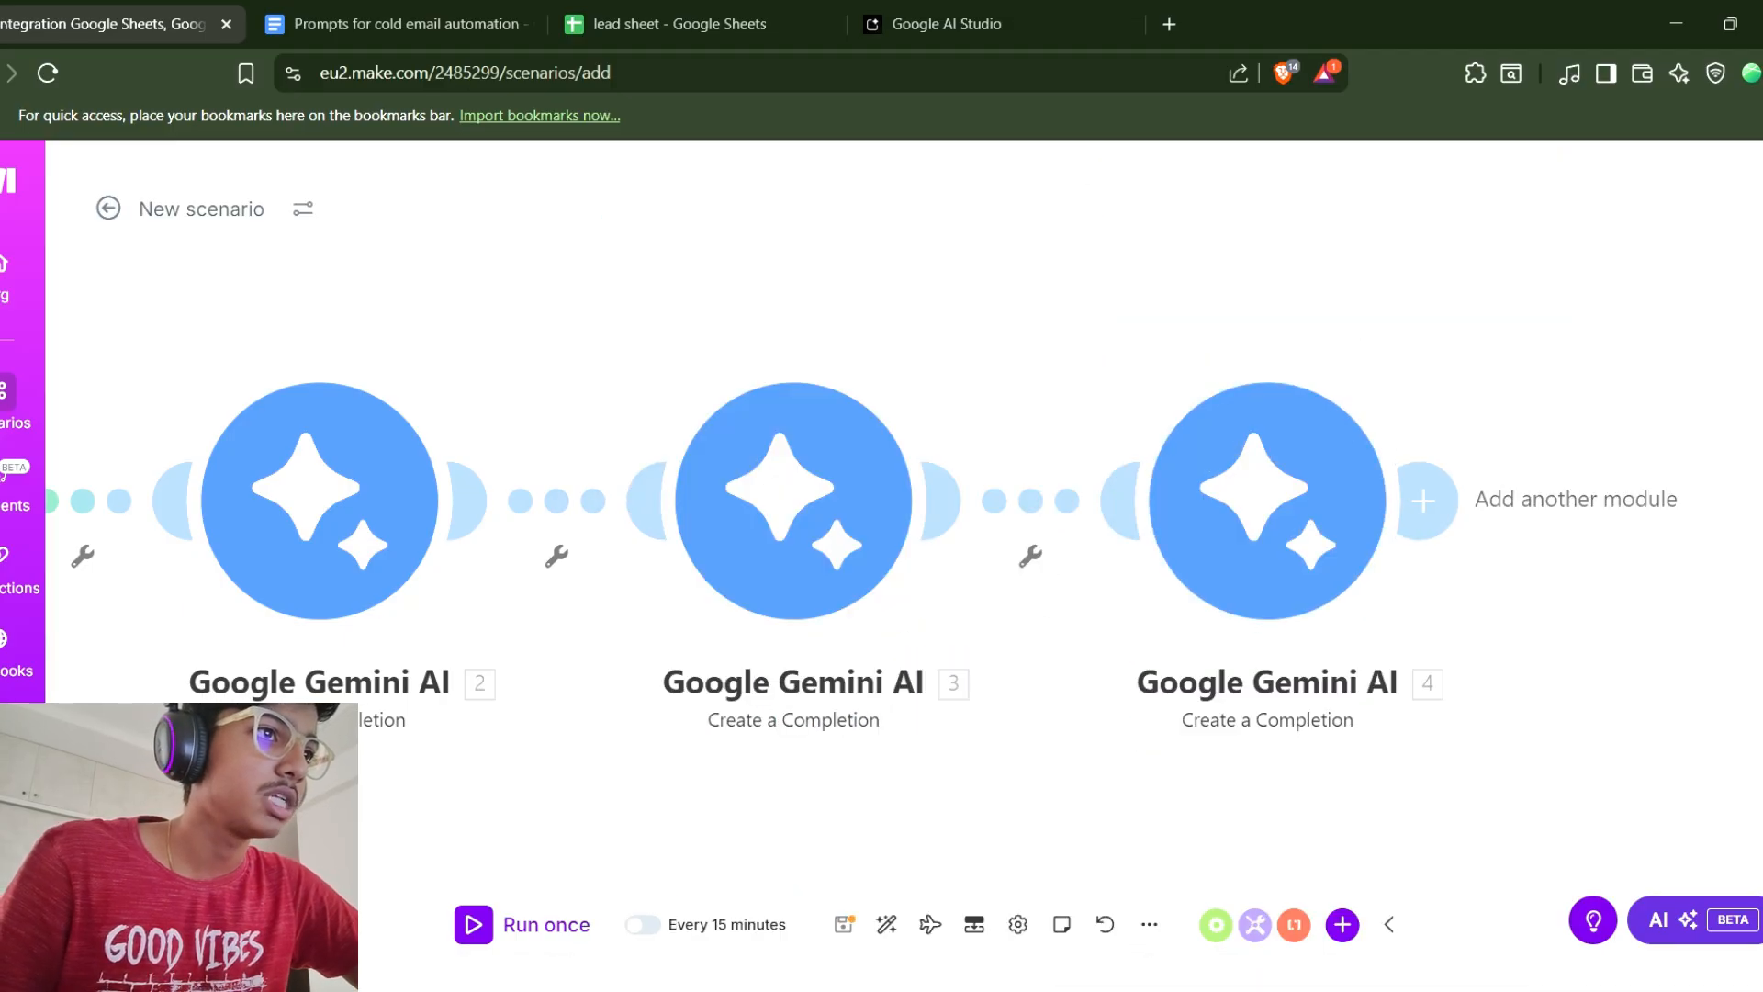
Add a Gmail Send an Email module after the last Gemini module.
drag(698, 790, 329, 789)
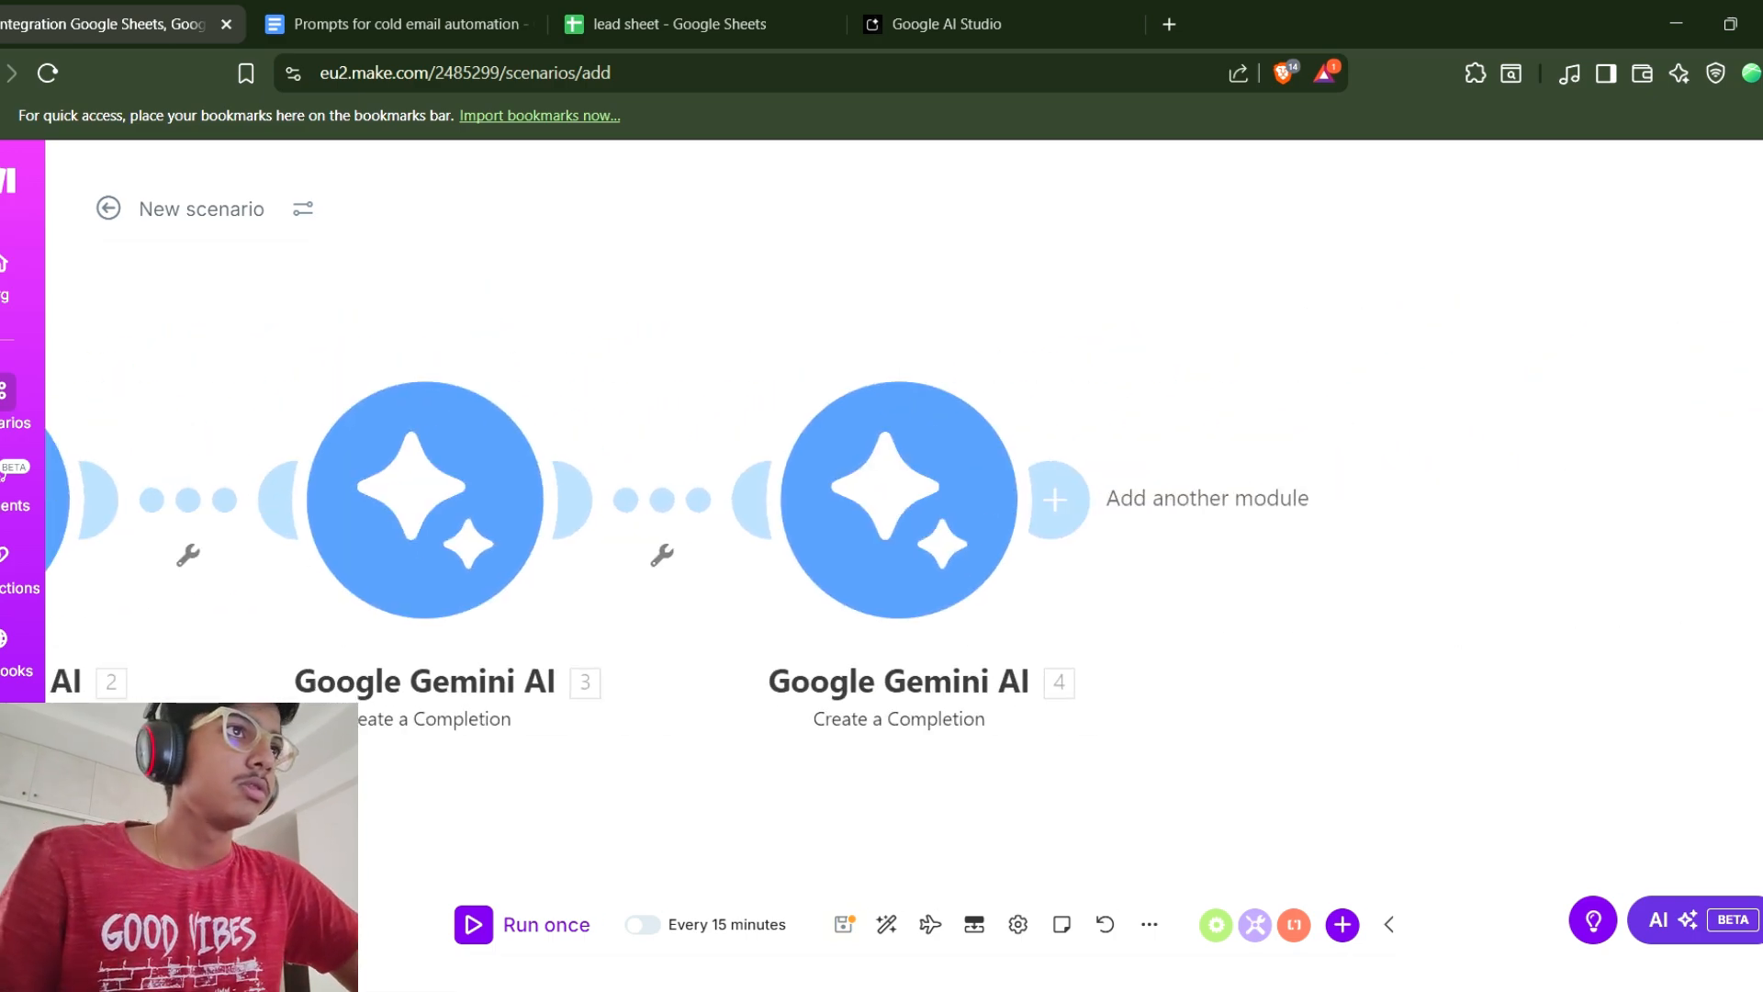
click(1054, 500)
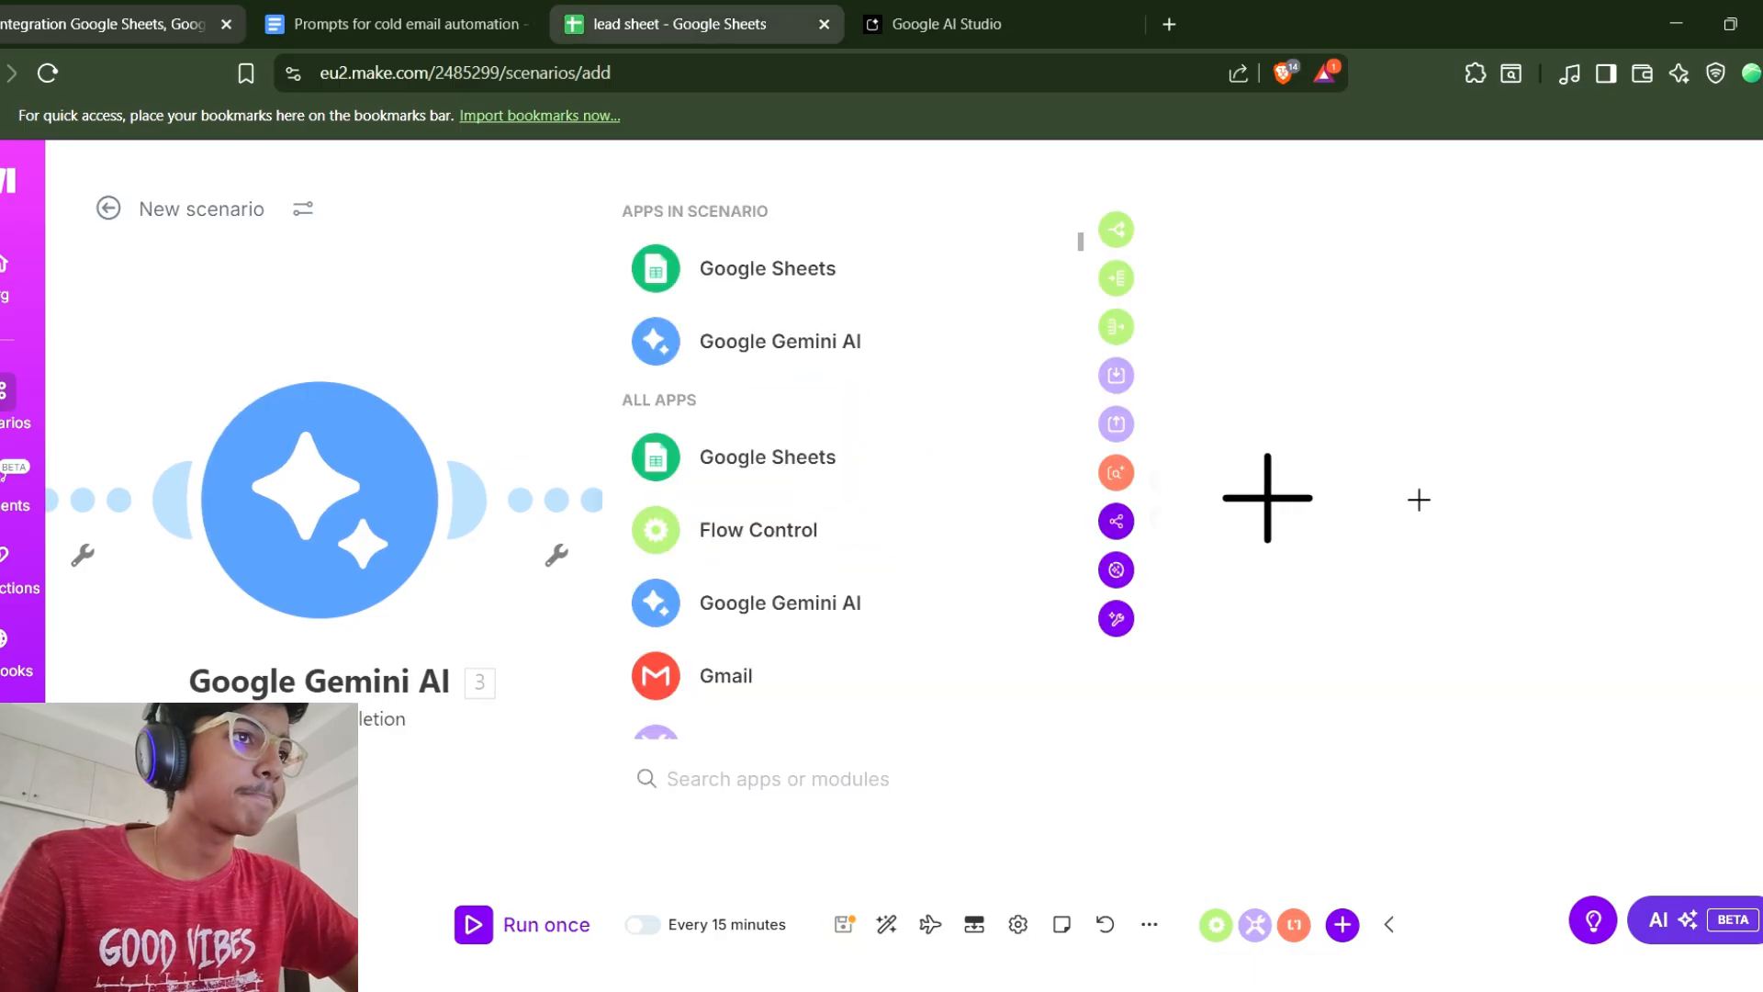
click(679, 24)
click(400, 24)
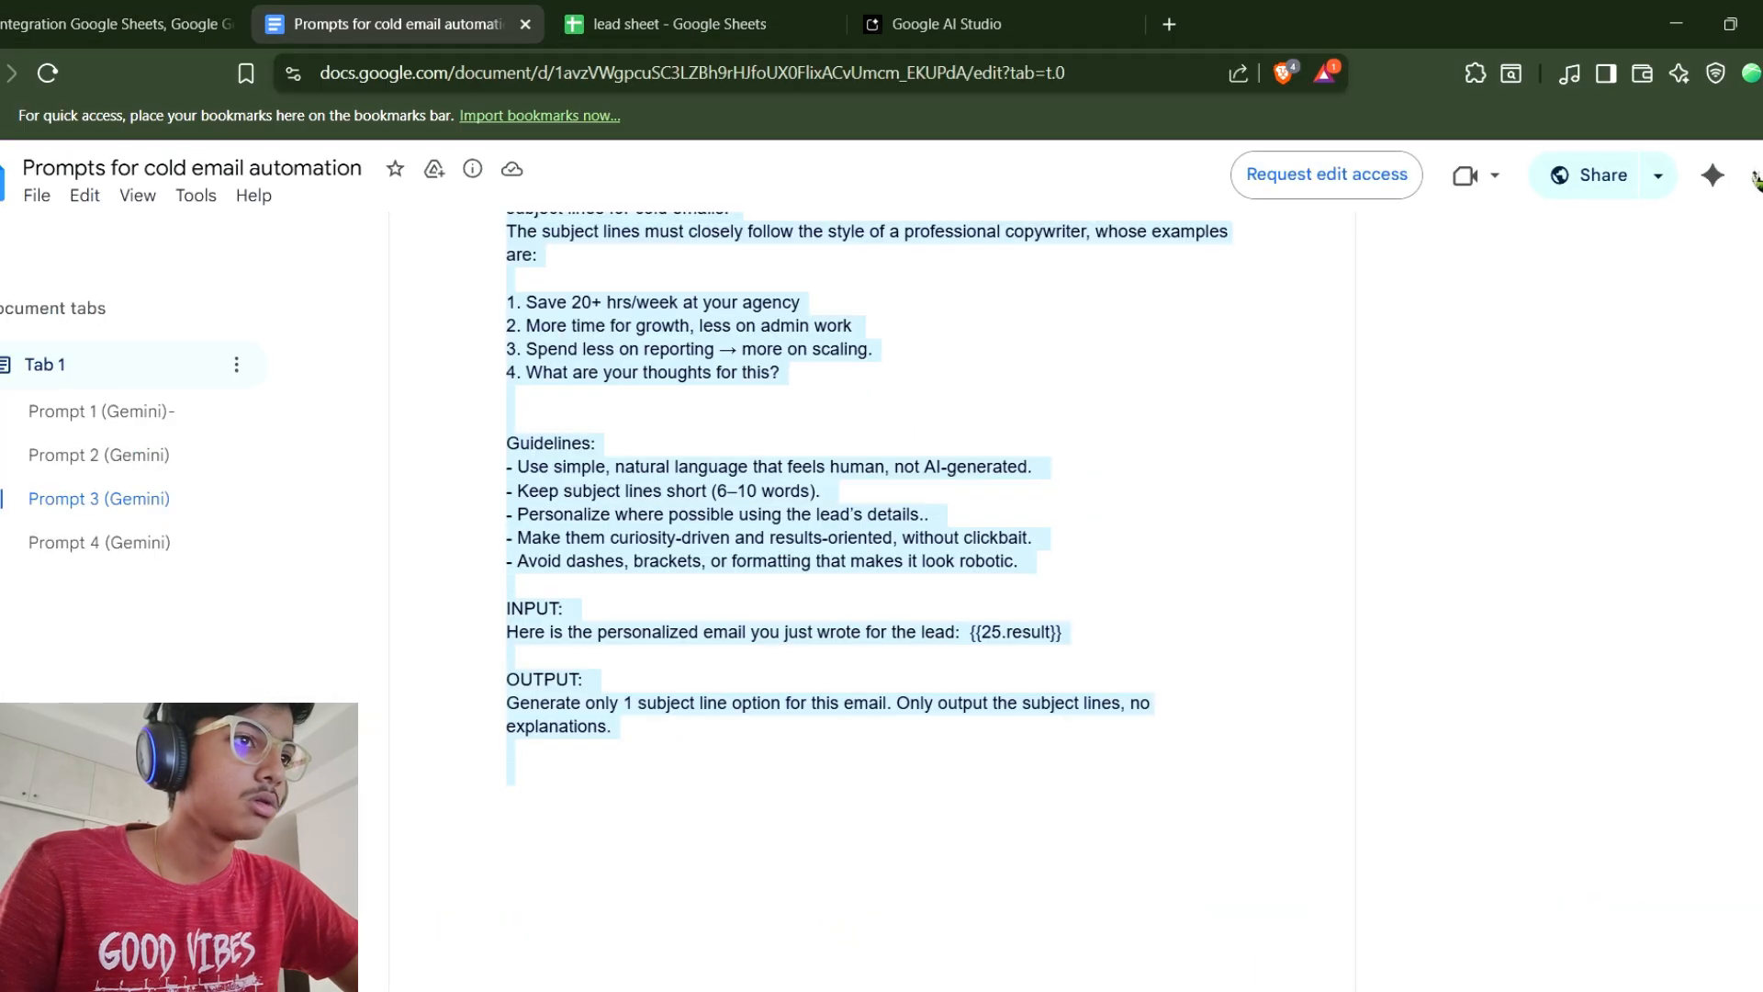
click(872, 514)
scroll(873, 515, down, 5)
scroll(872, 597, down, 2)
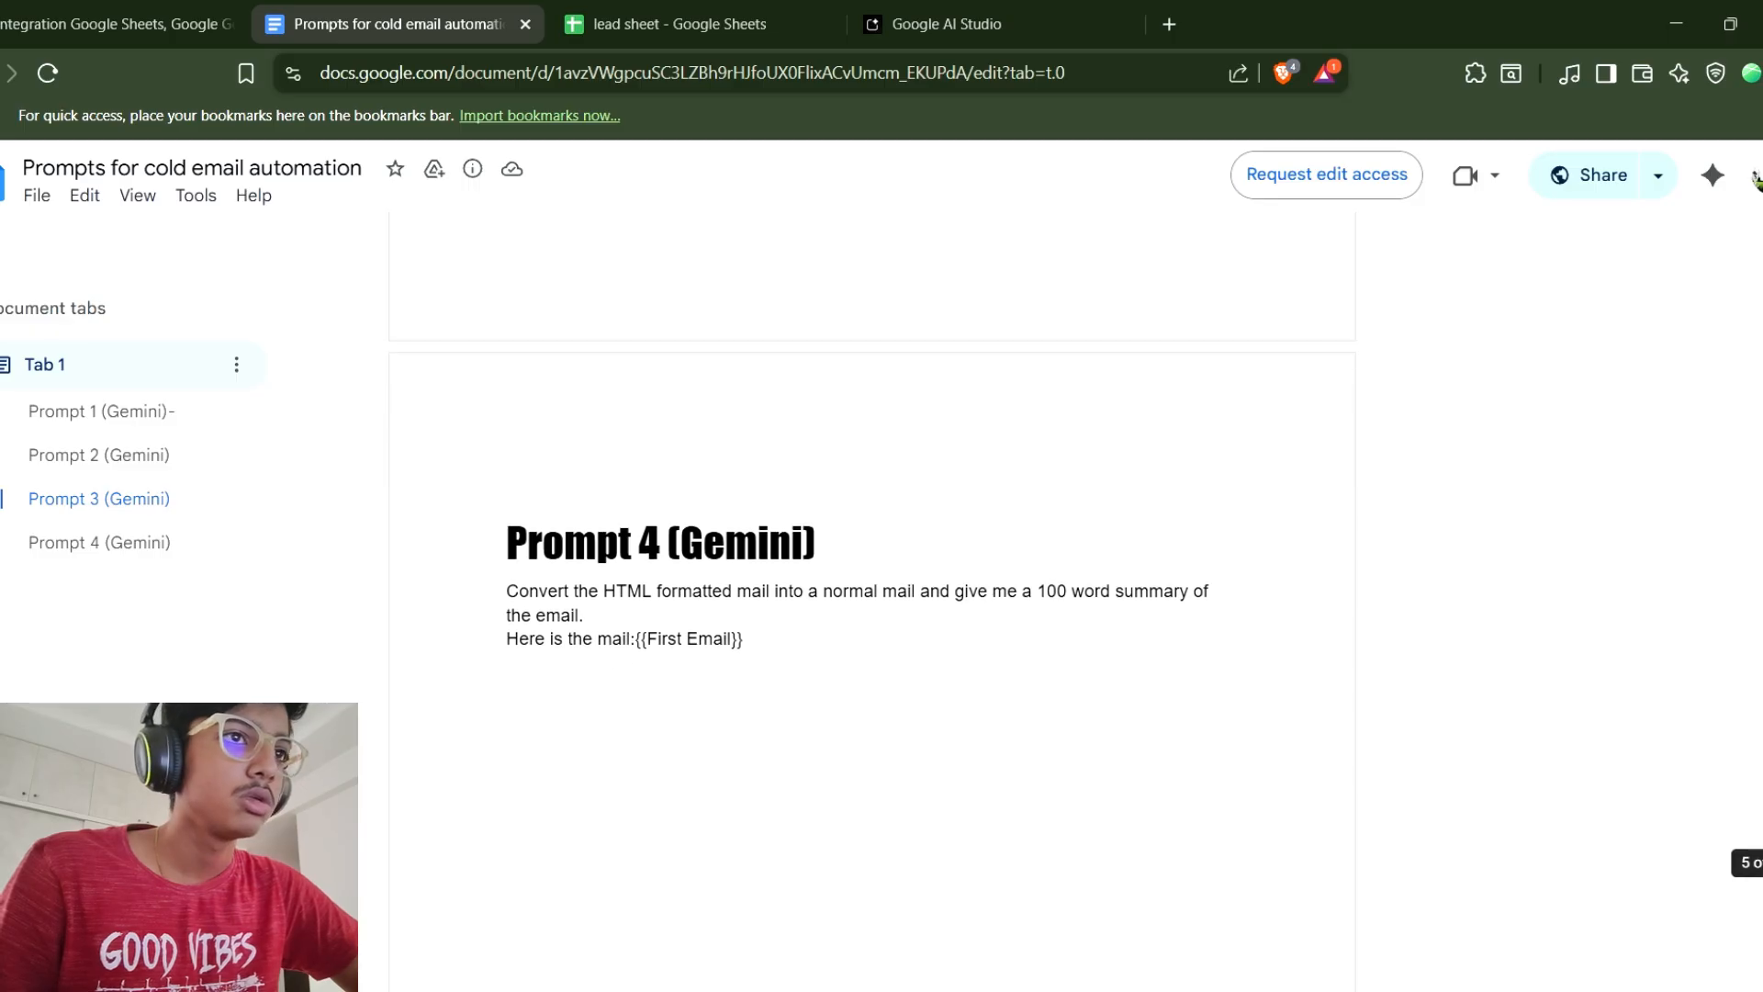
click(118, 23)
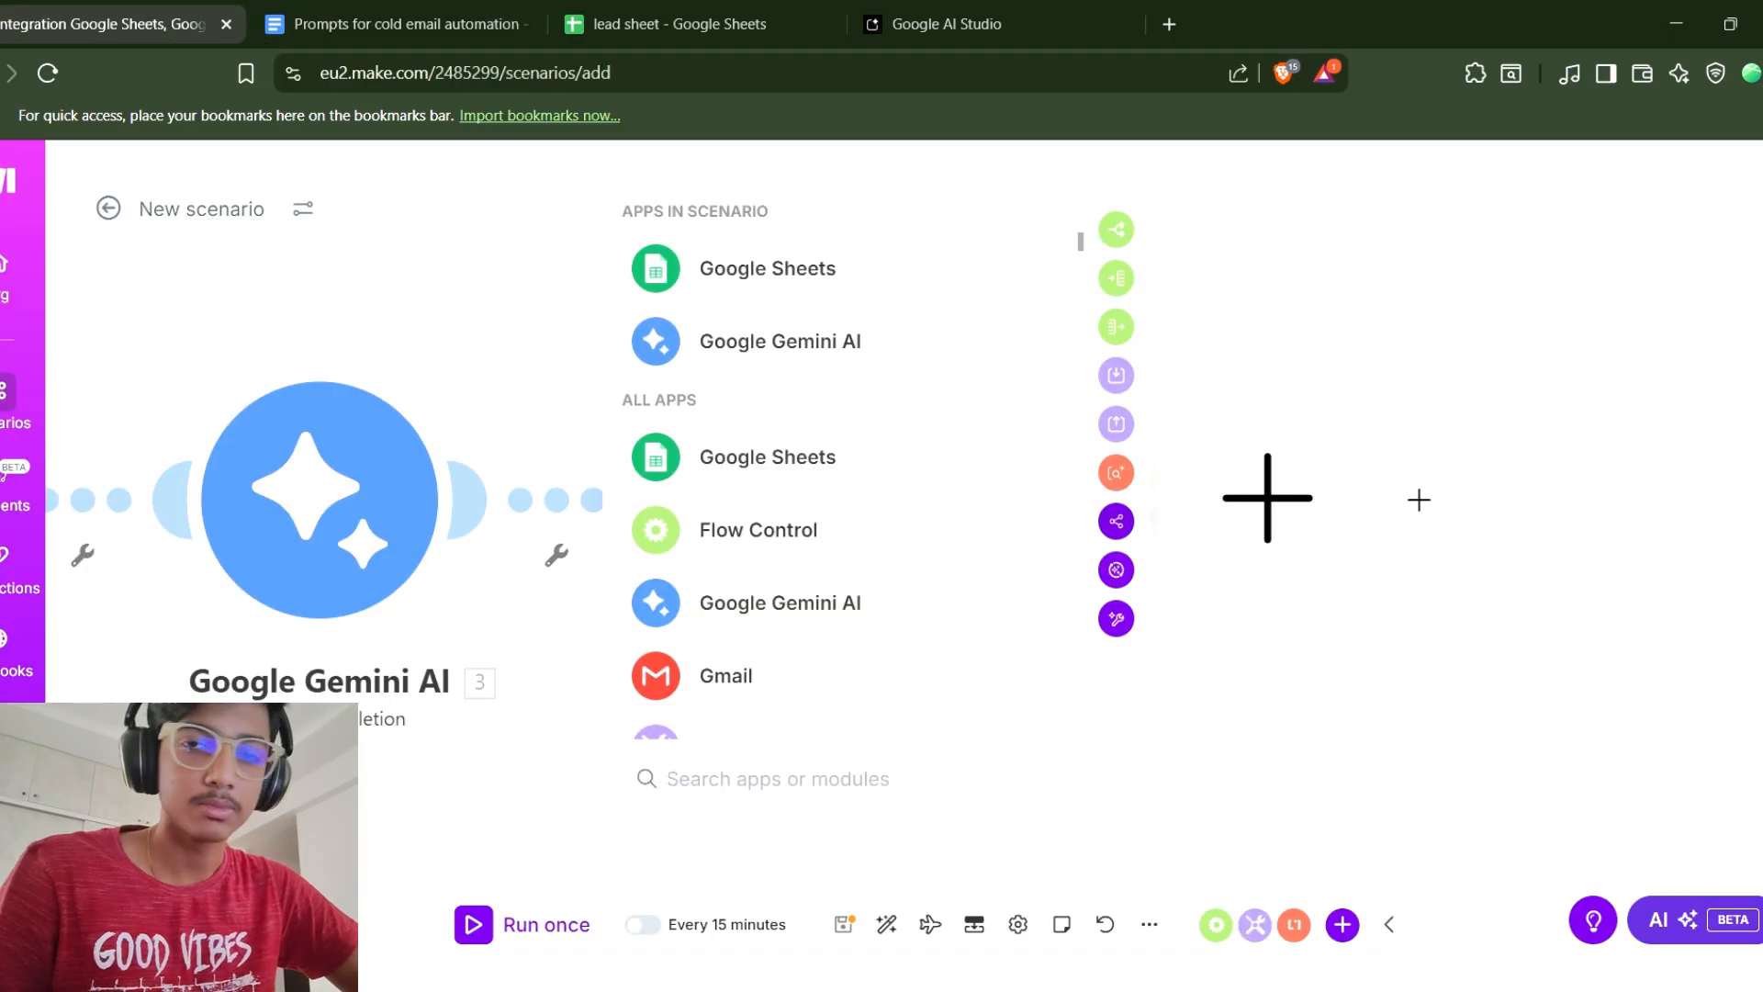
click(781, 676)
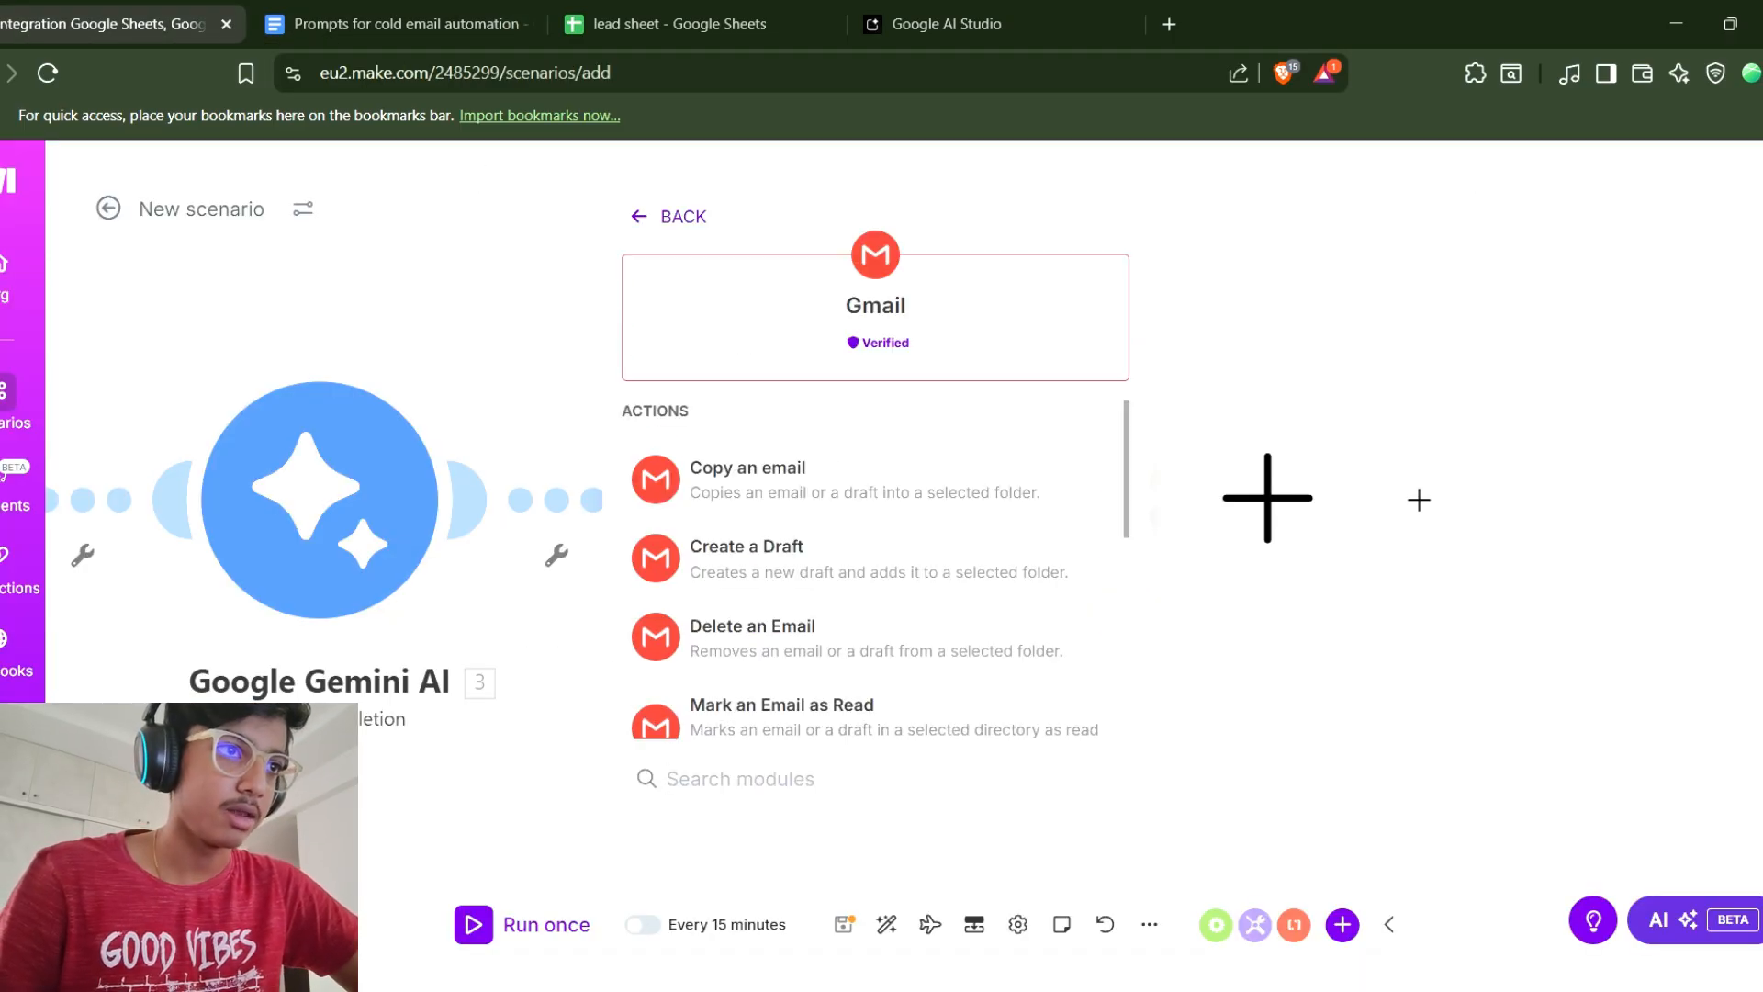
scroll(872, 551, down, 5)
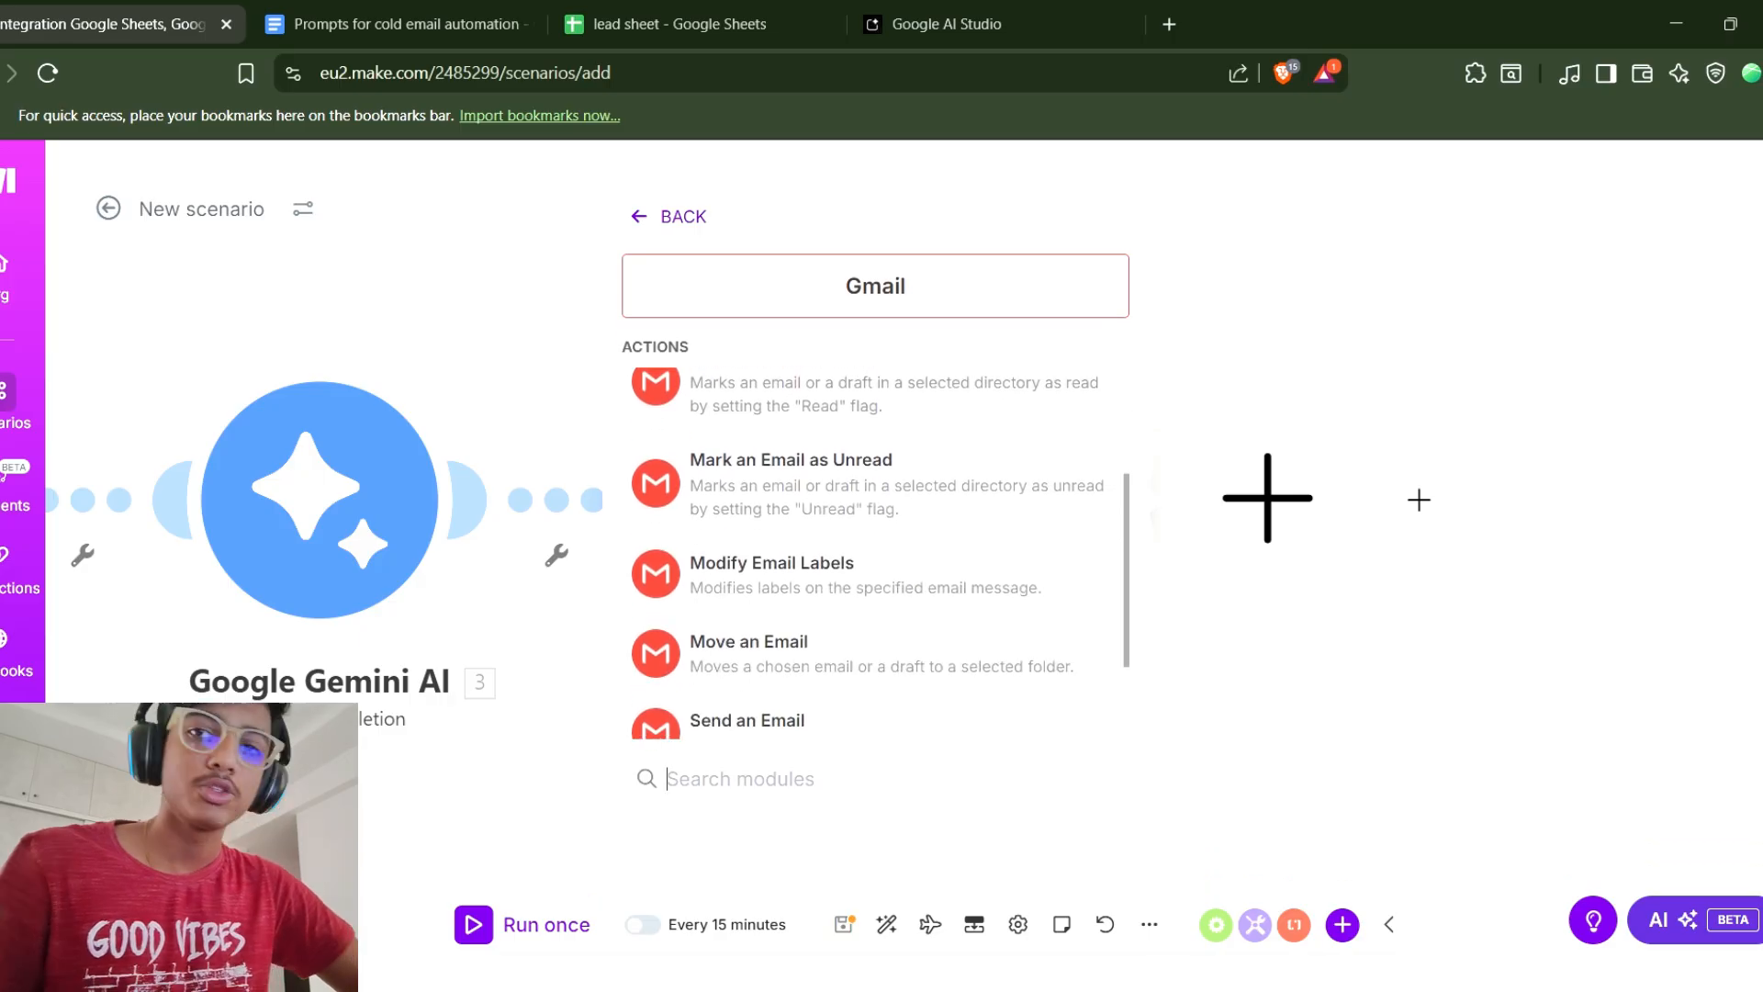
scroll(873, 570, down, 2)
click(753, 582)
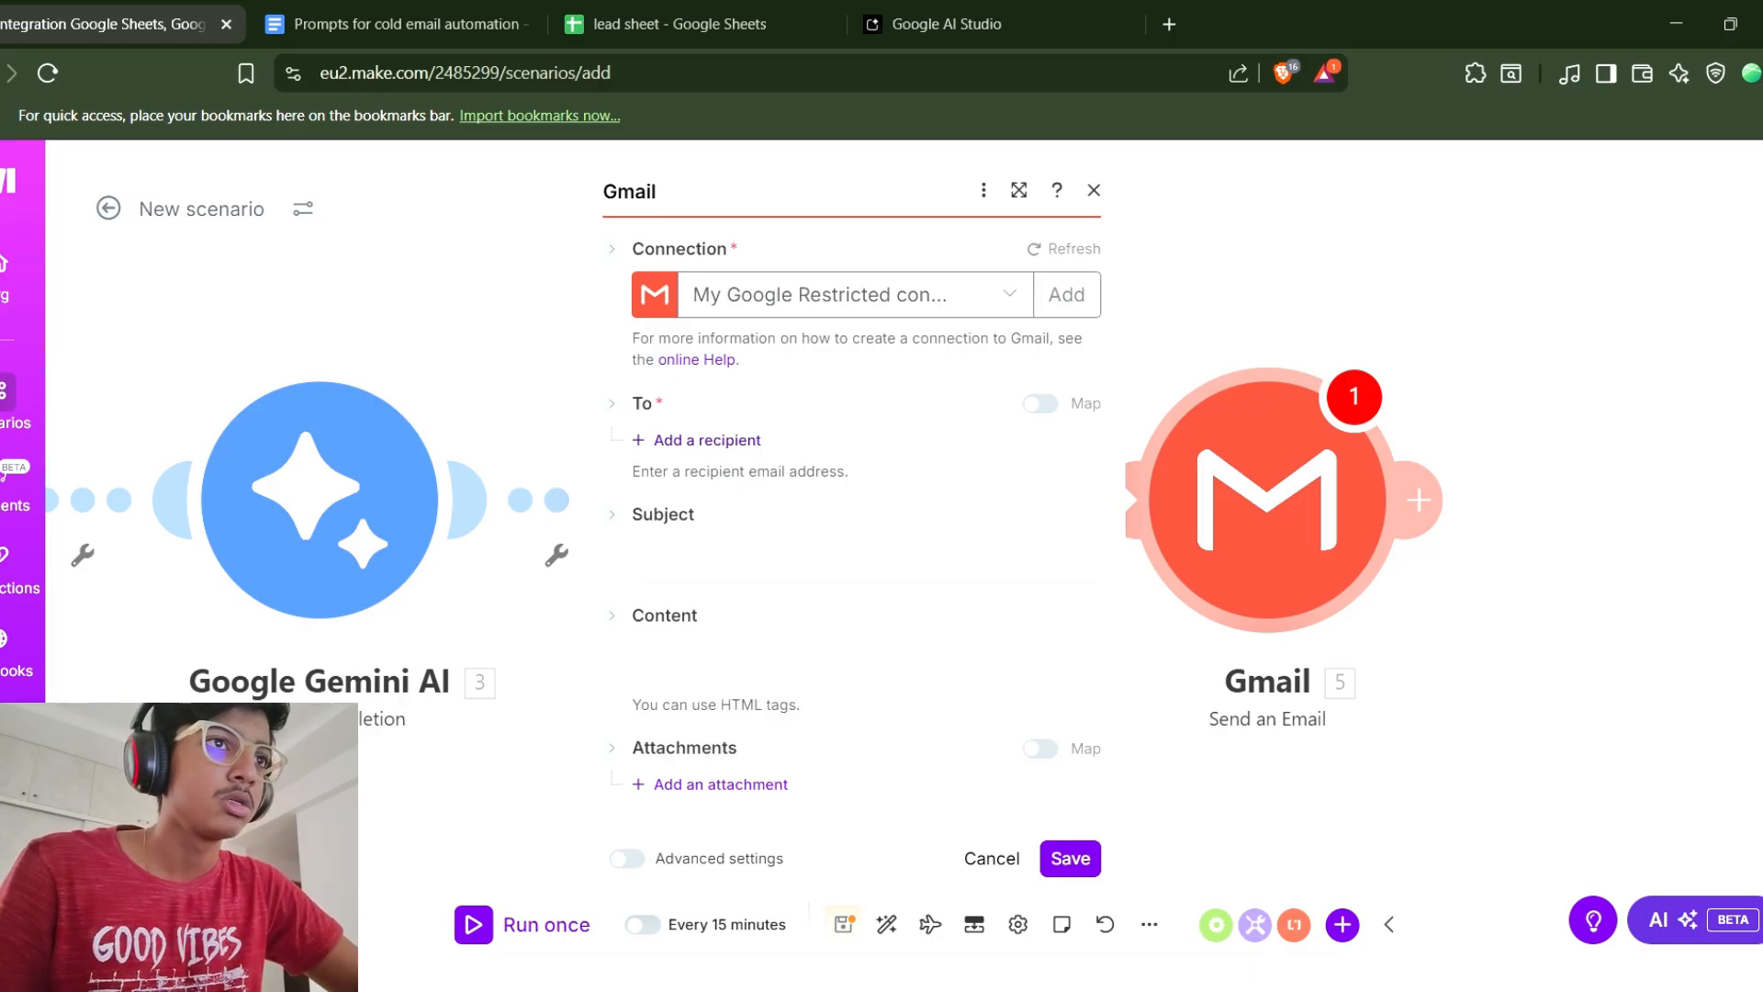
Add a recipient entry and switch the Gmail connection to the personal email account.
click(707, 440)
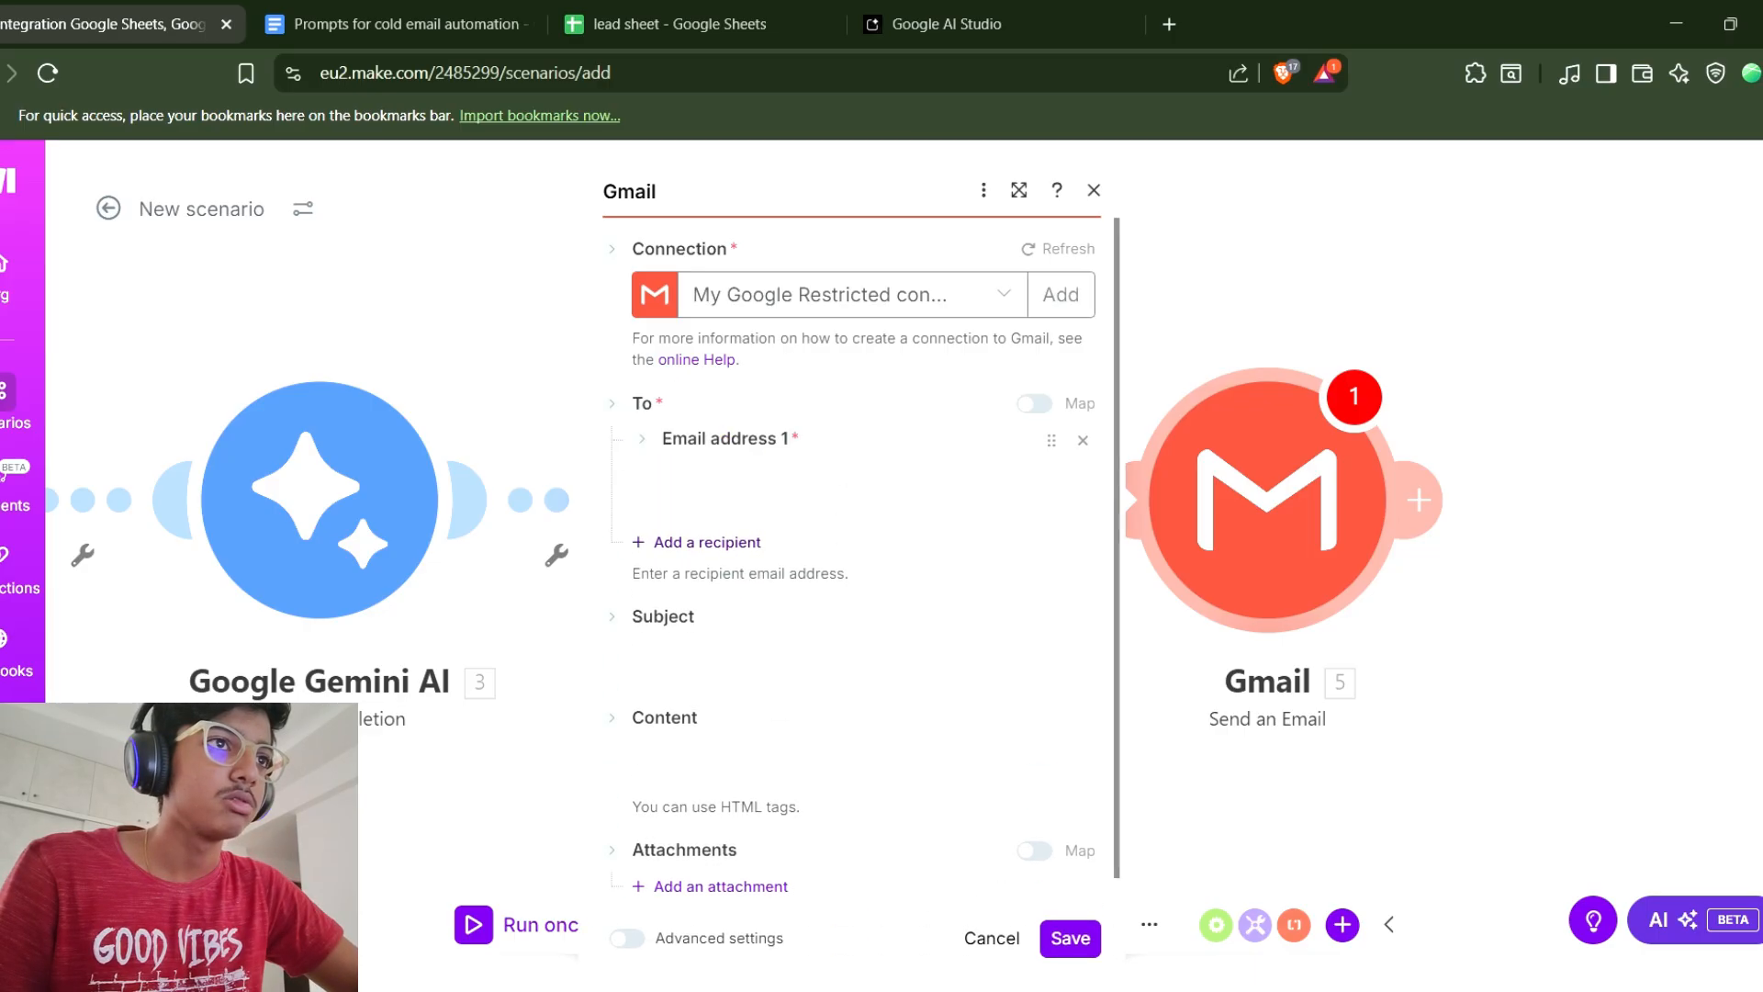
click(840, 295)
click(851, 378)
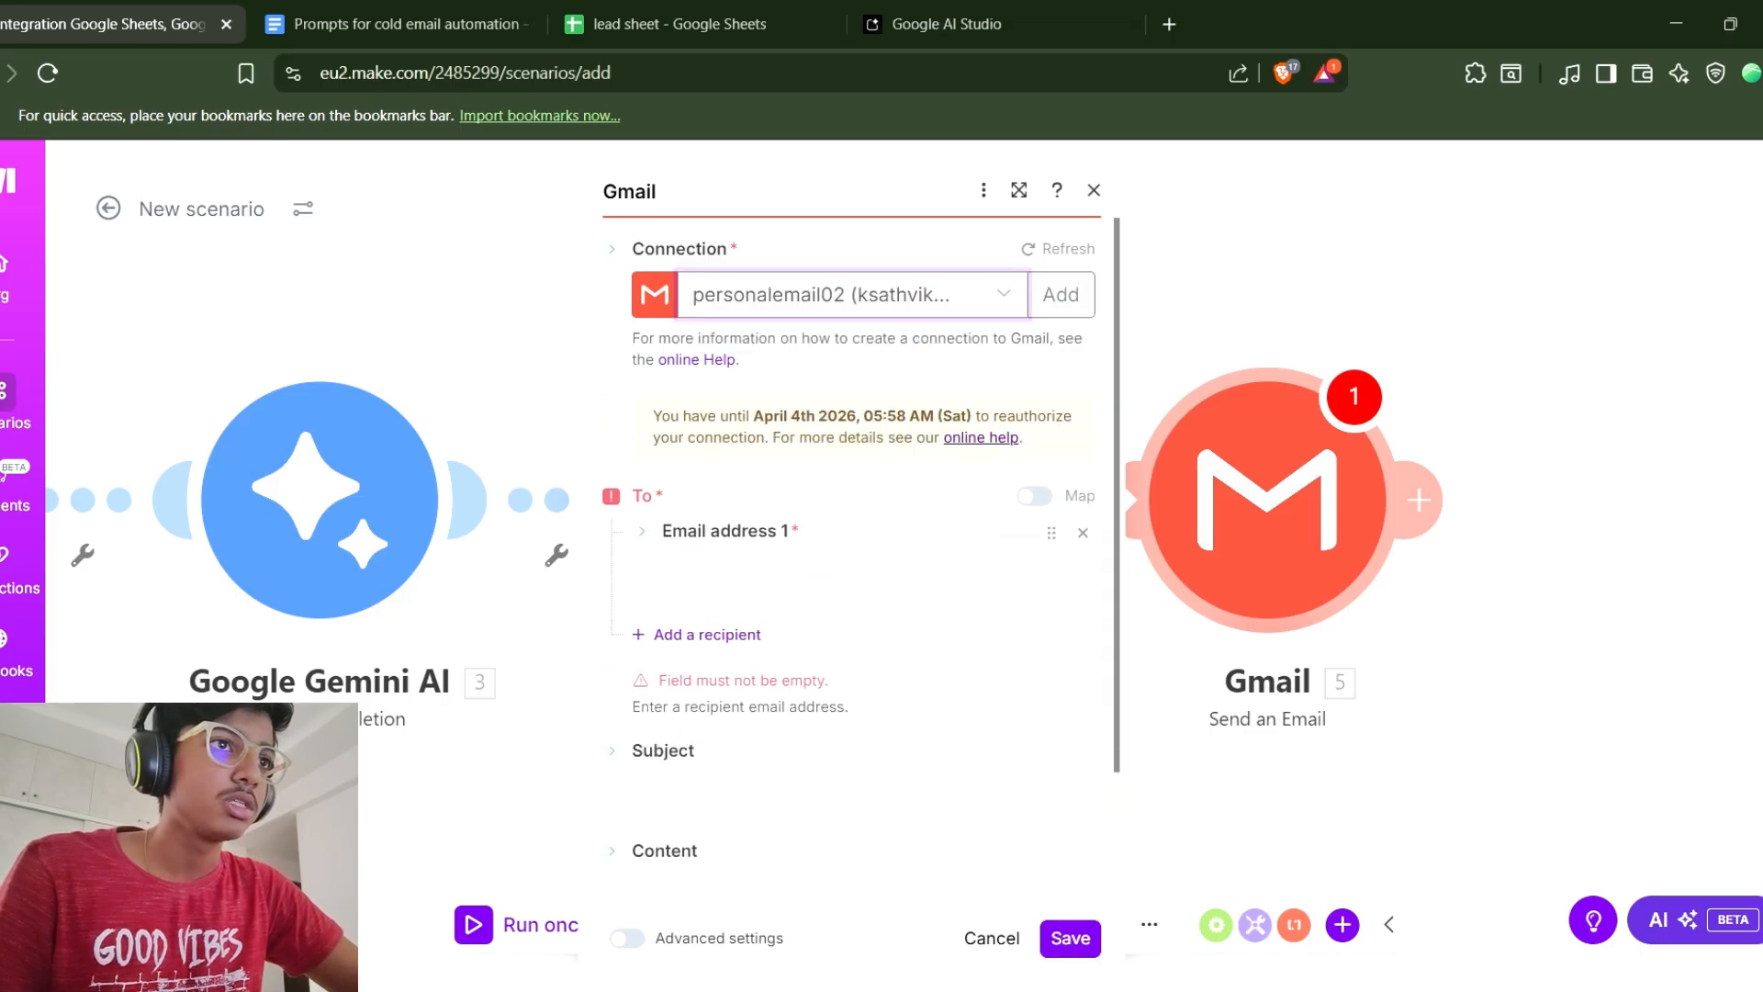
click(850, 295)
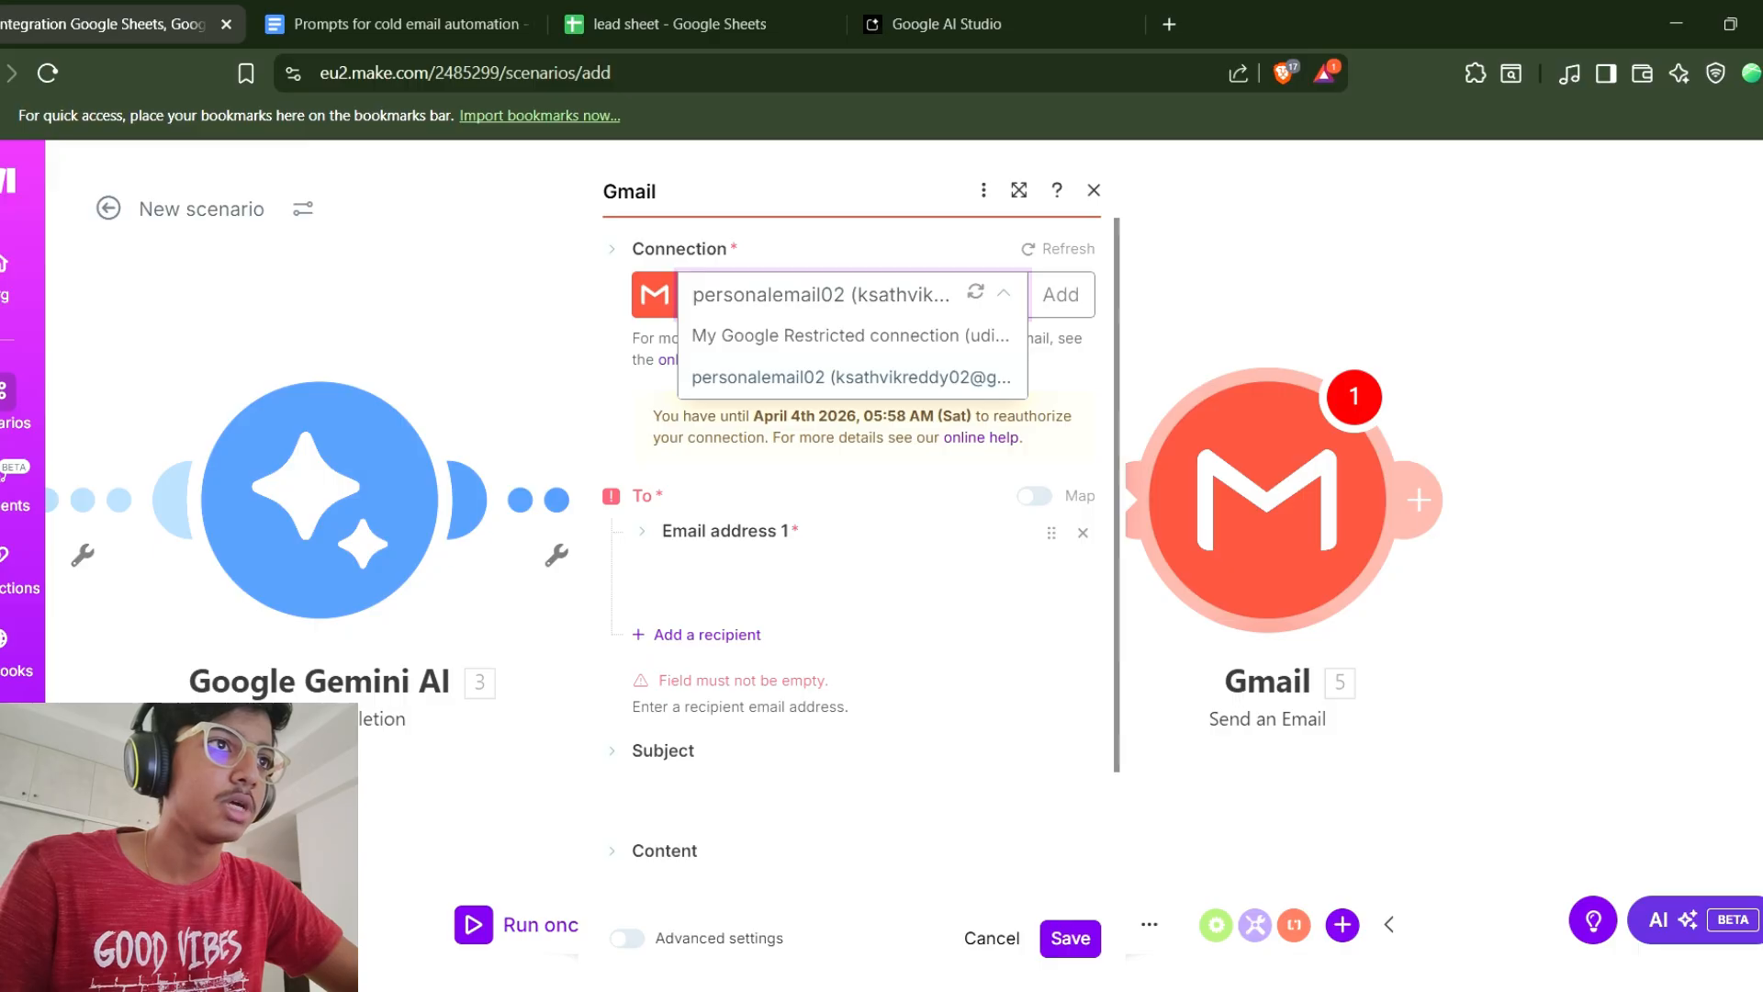
click(975, 292)
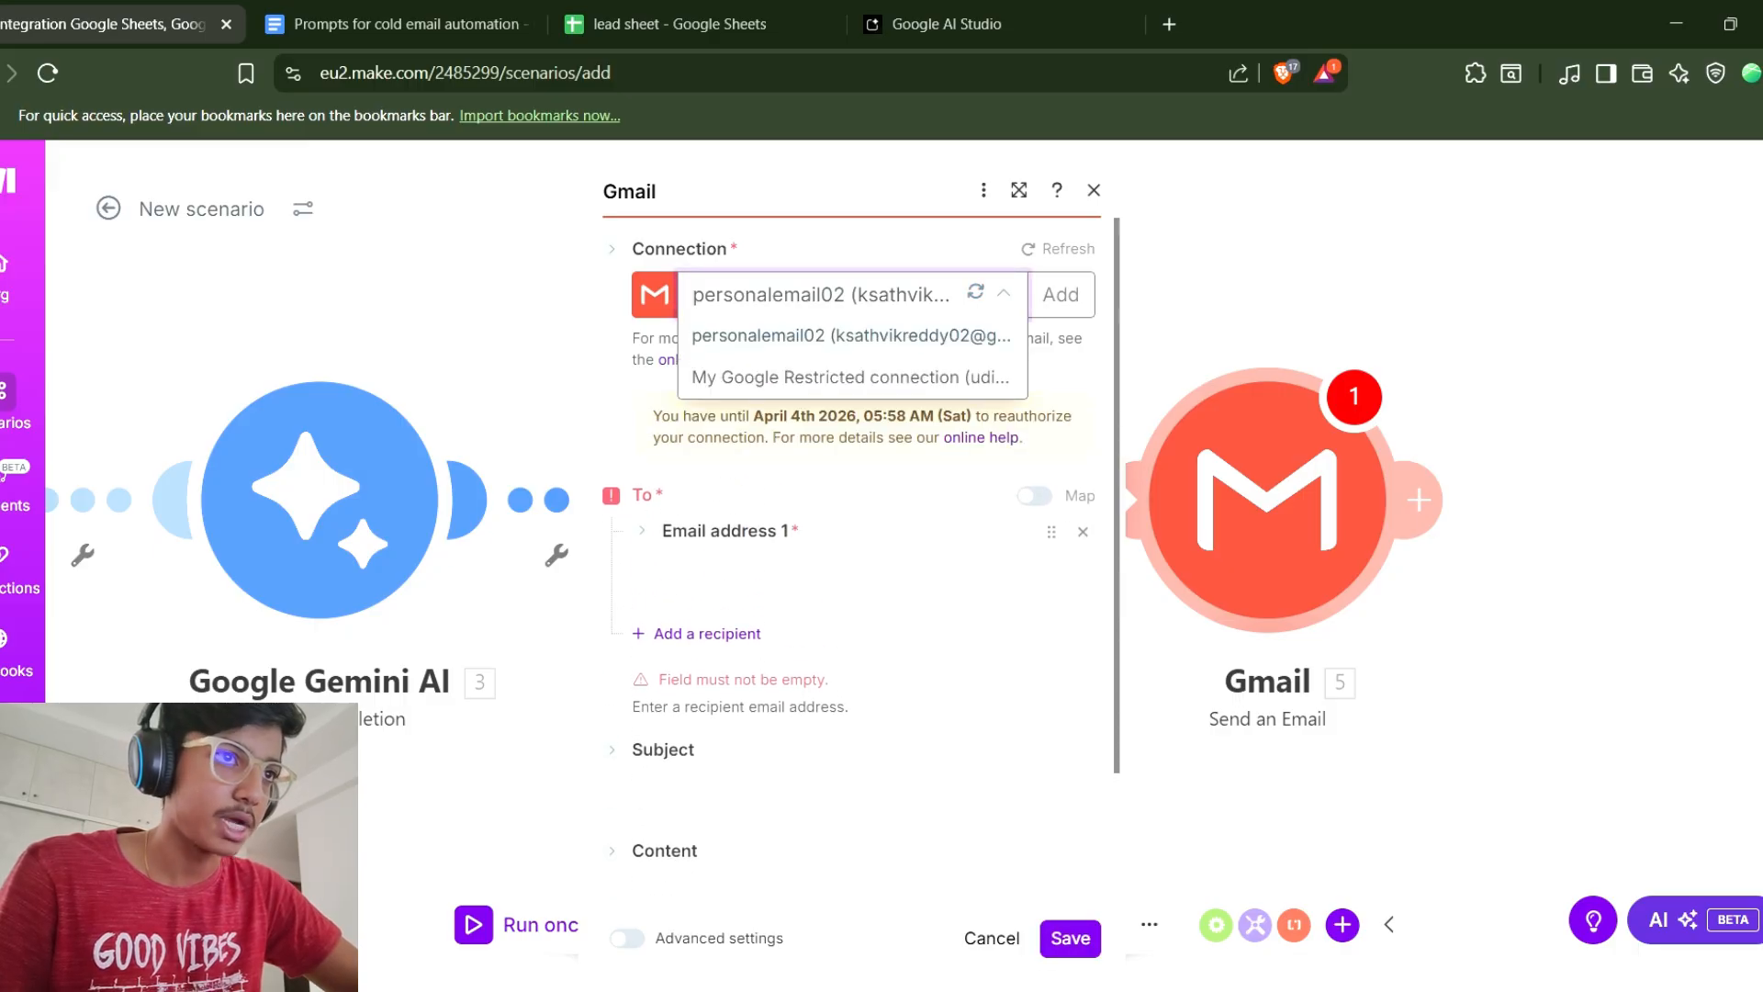
click(851, 336)
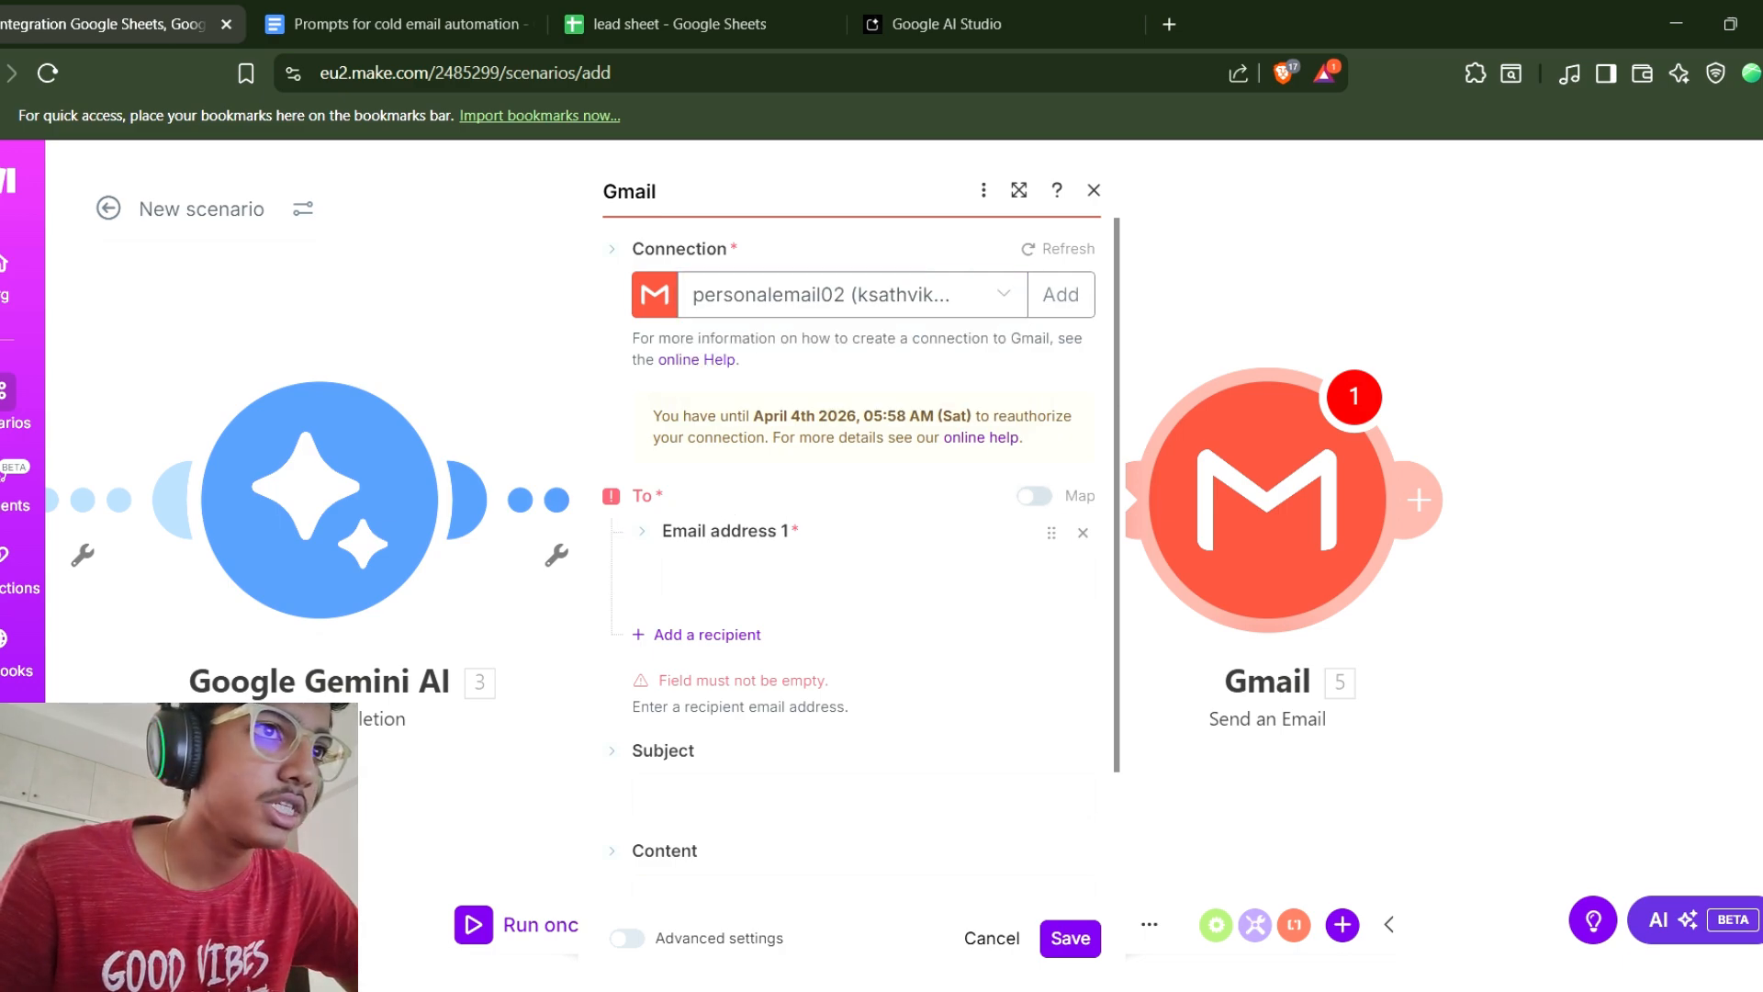
Turn on mapping for the To field and map the lead sheet's email (C) column into it.
click(1034, 496)
click(1034, 496)
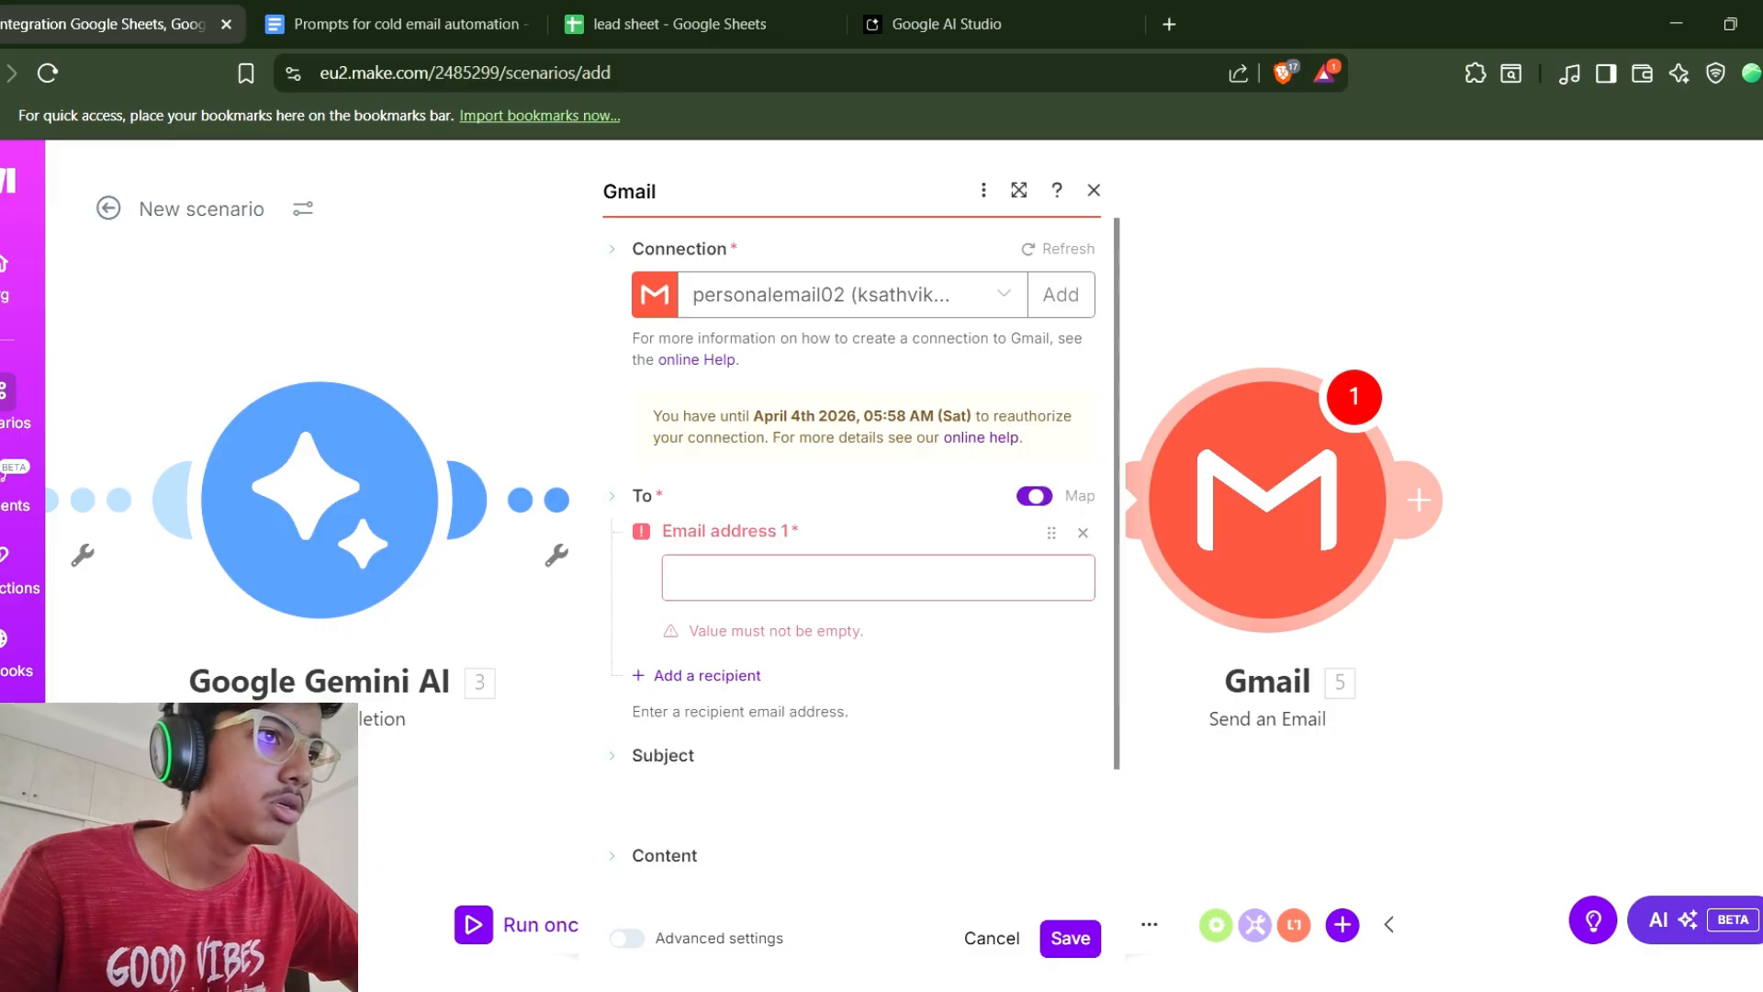
click(1034, 496)
click(863, 541)
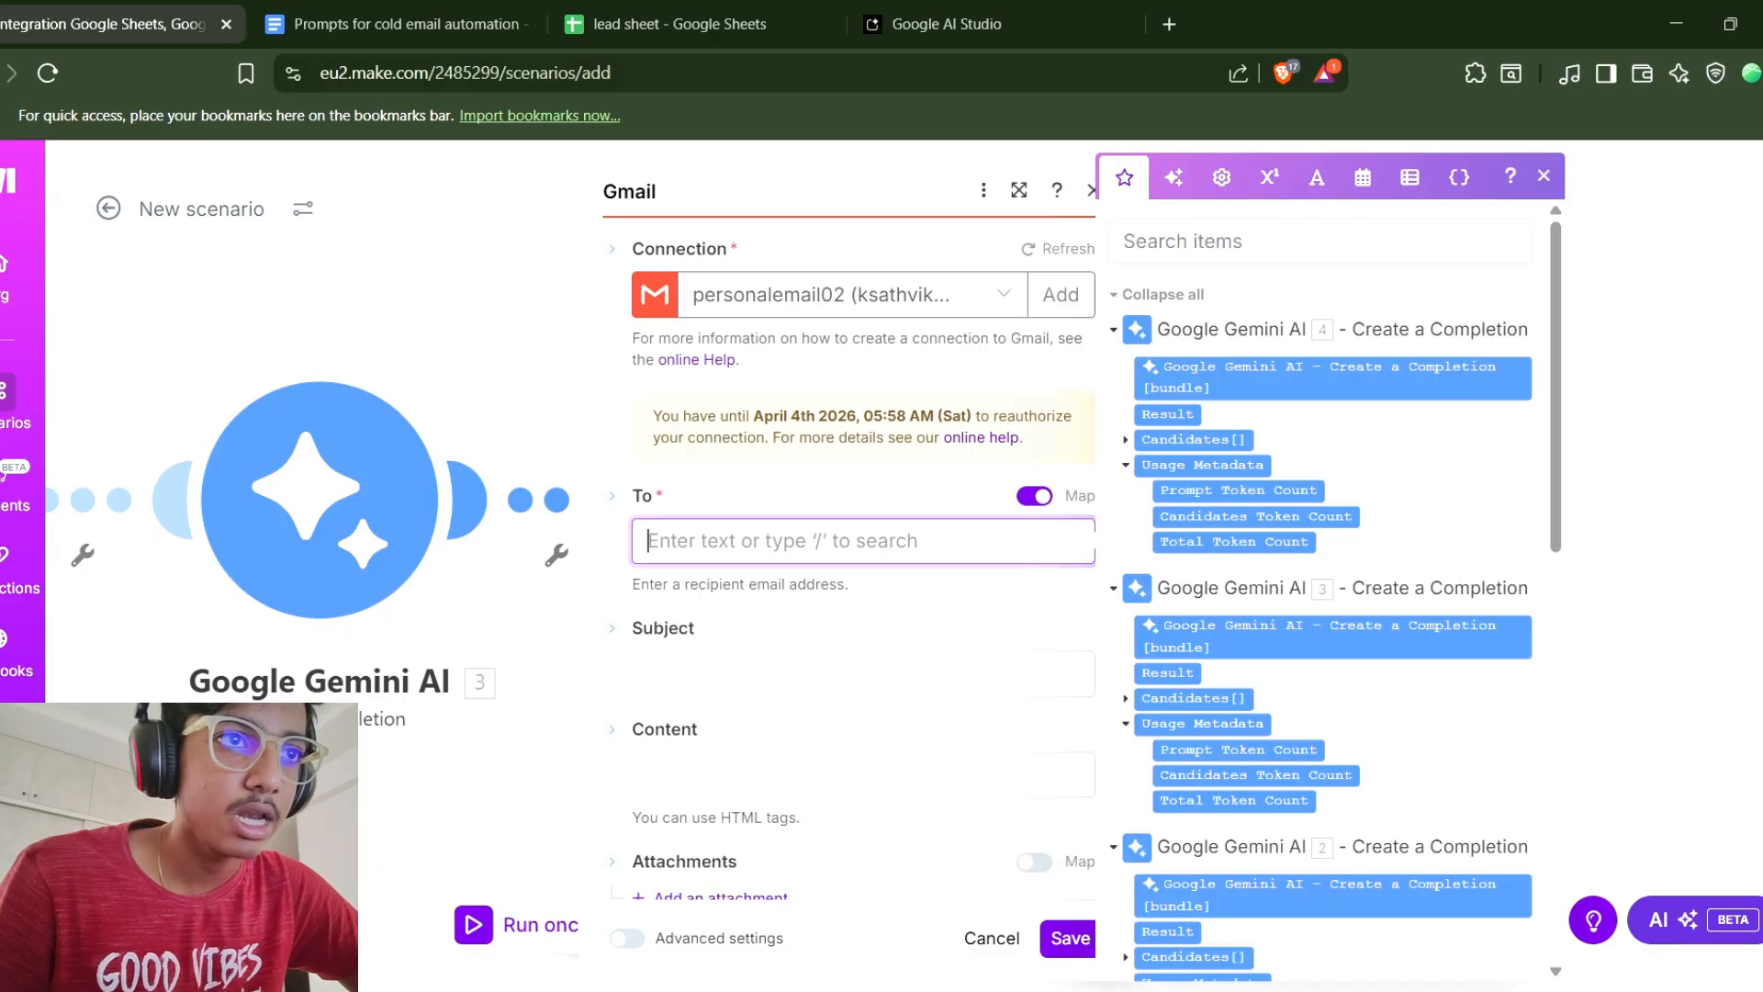
scroll(1327, 588, down, 7)
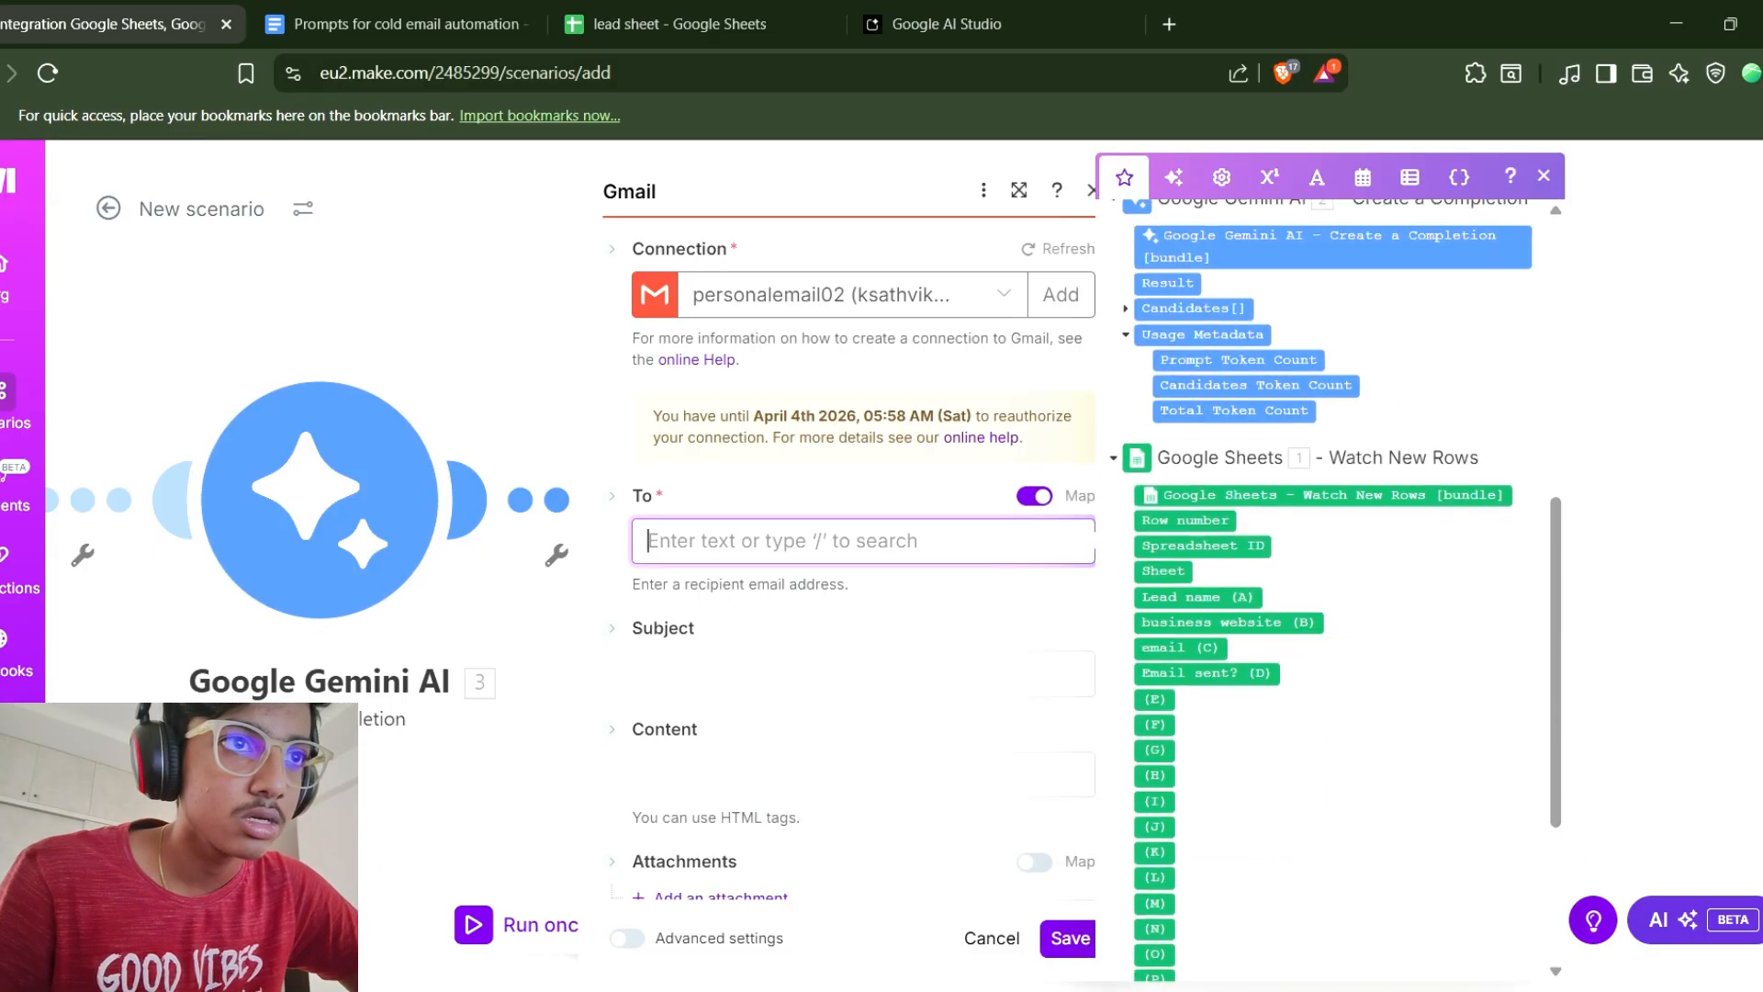
mouse_move(1180, 648)
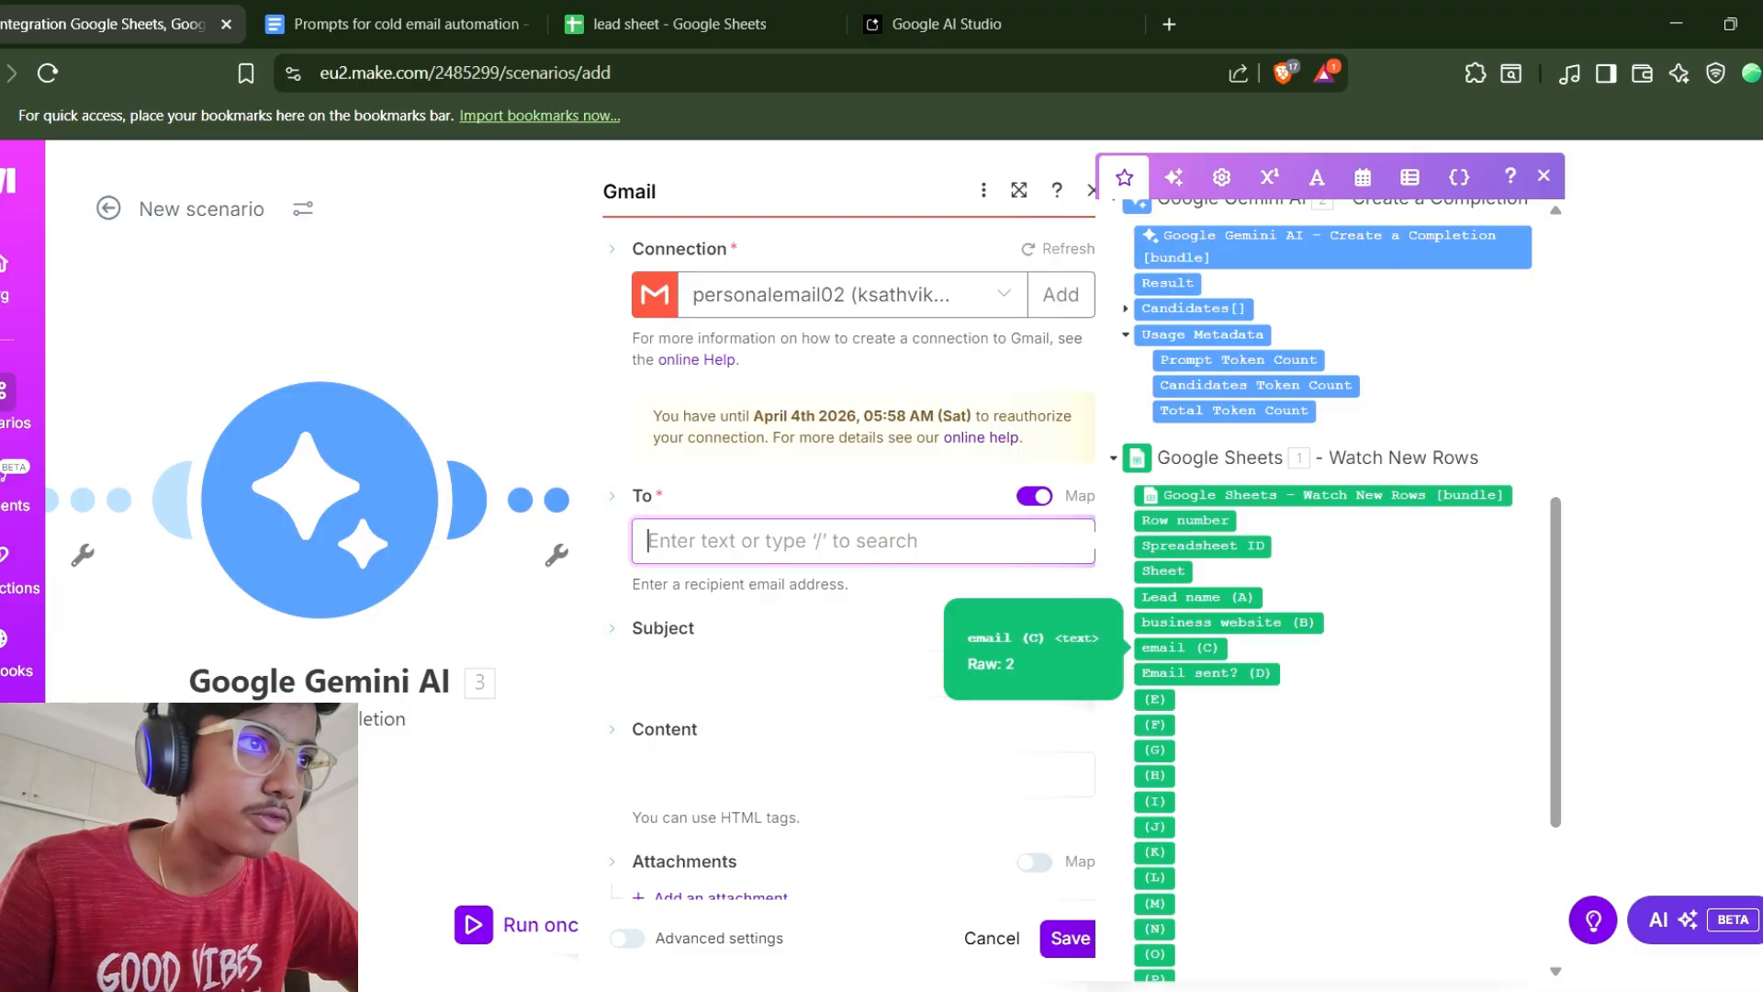
click(1180, 647)
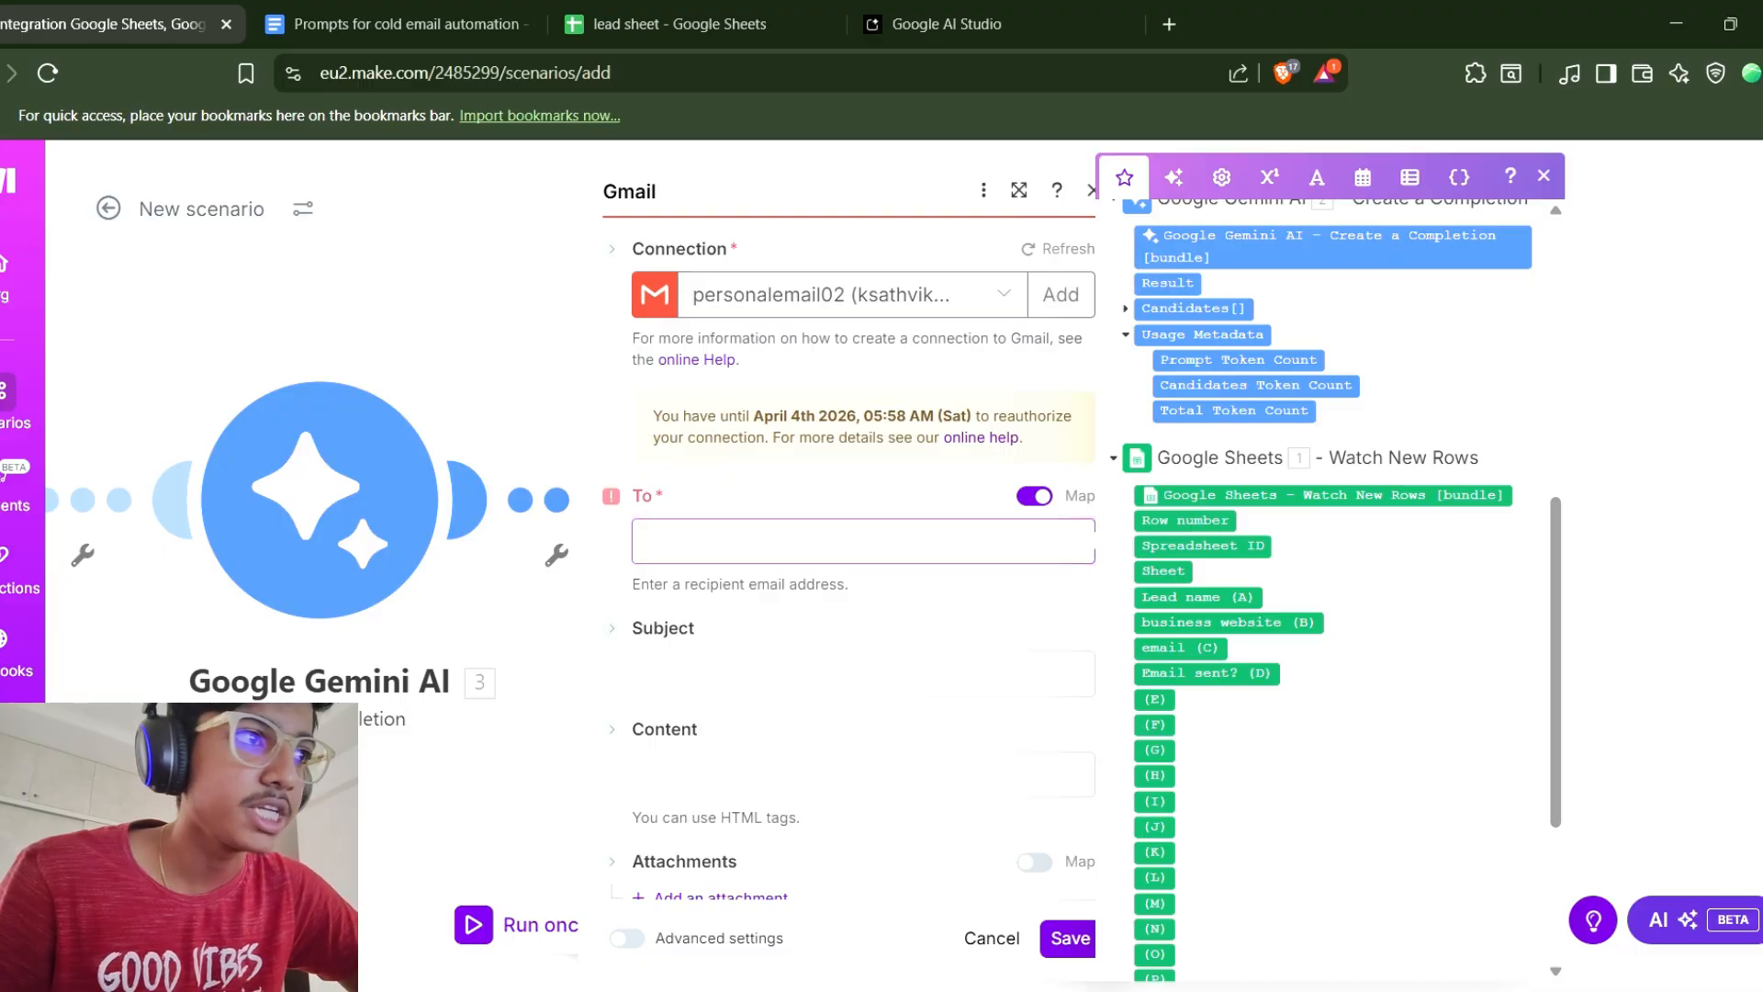
Map the Result of Gemini AI module 4 into the email Subject.
click(663, 627)
scroll(1327, 588, up, 4)
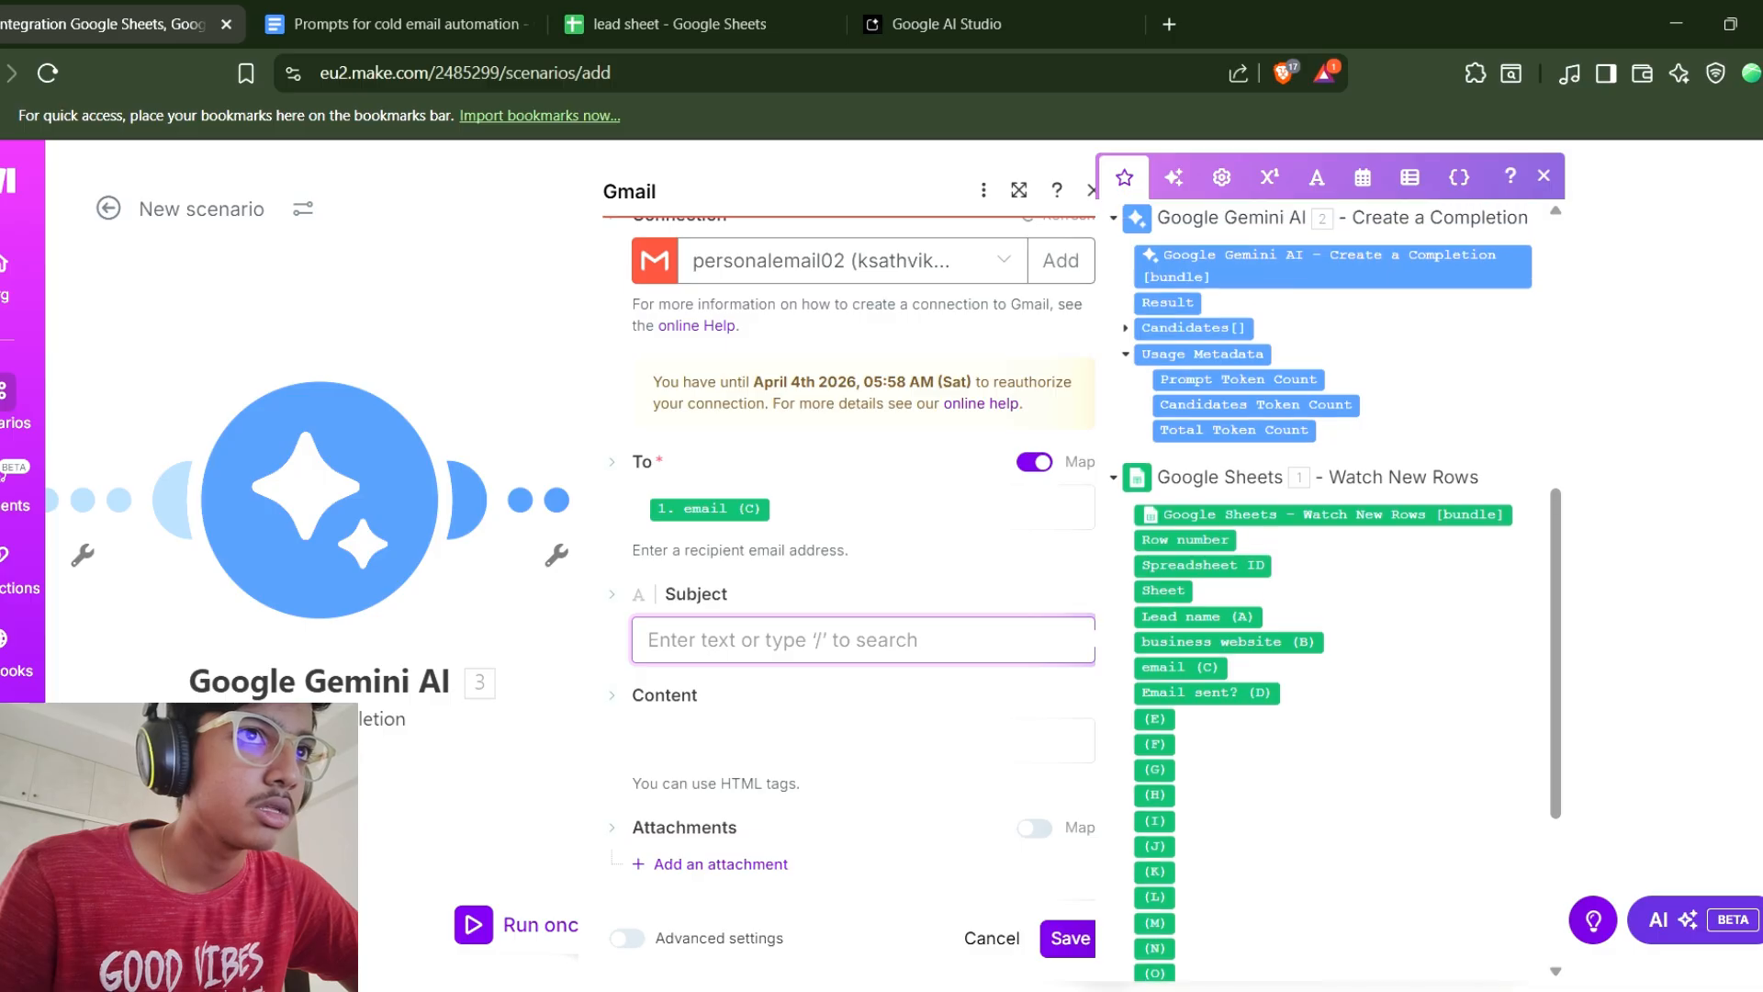
scroll(1327, 588, up, 3)
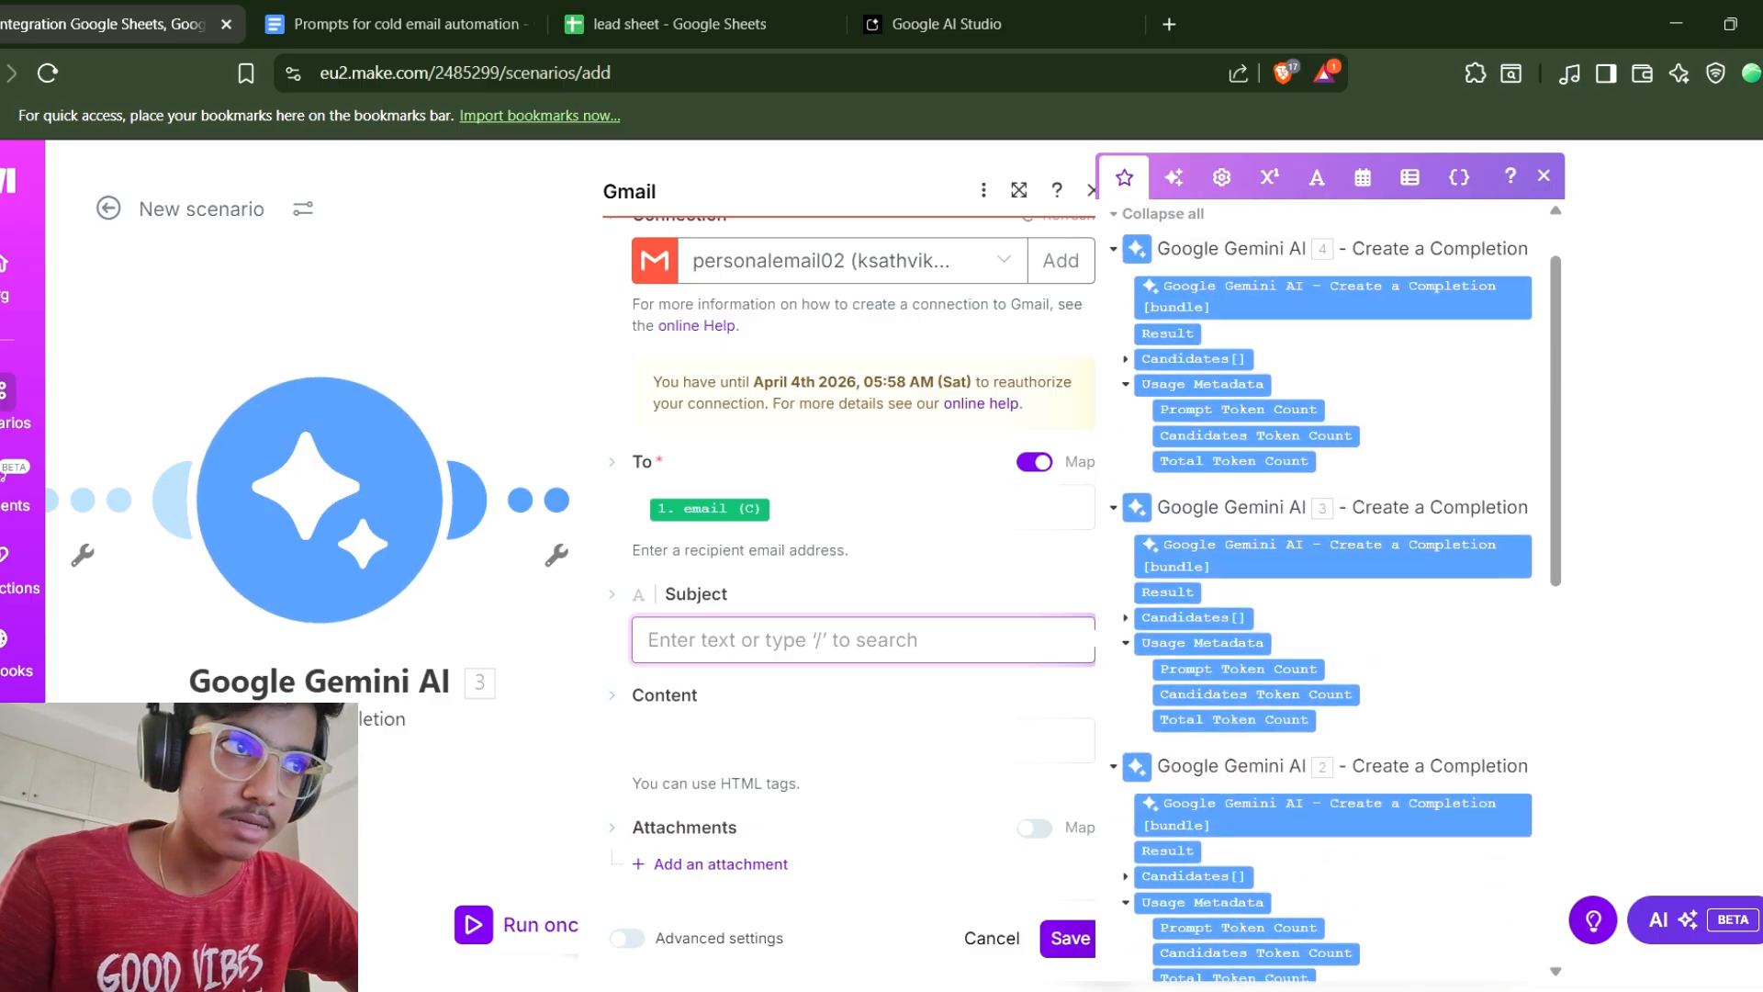
click(1168, 414)
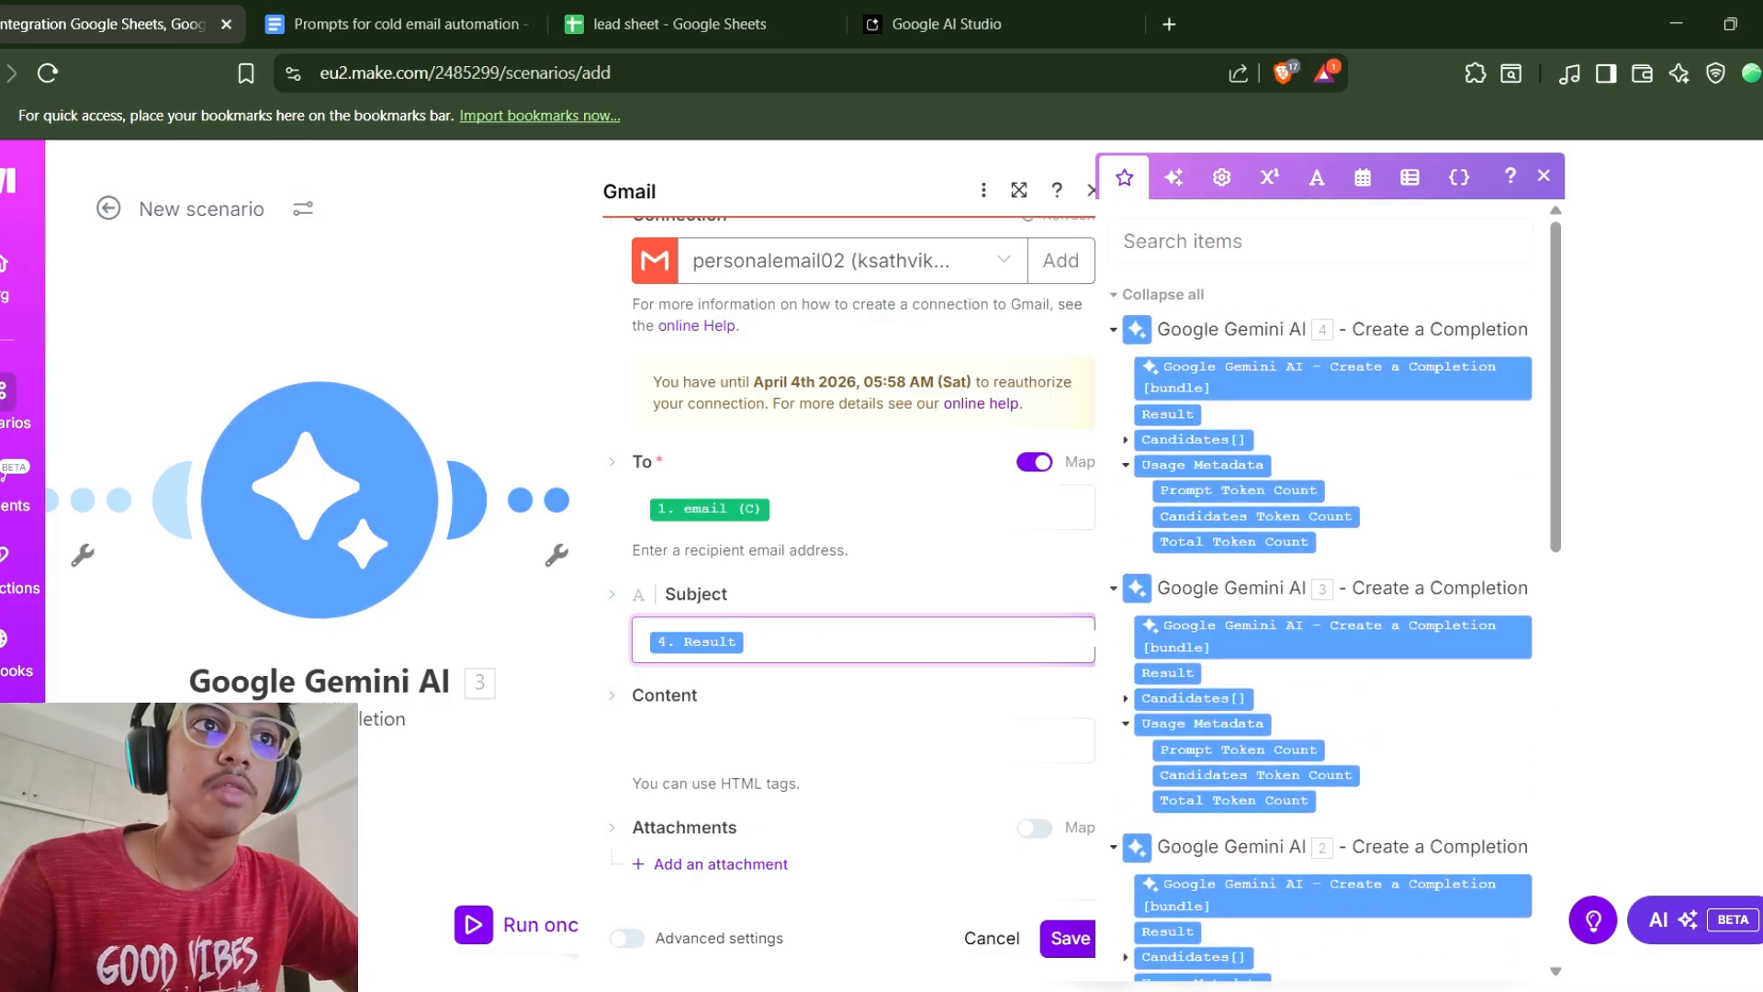
Map the Result of Gemini AI module 3 into the email Content and save the Gmail module.
click(826, 740)
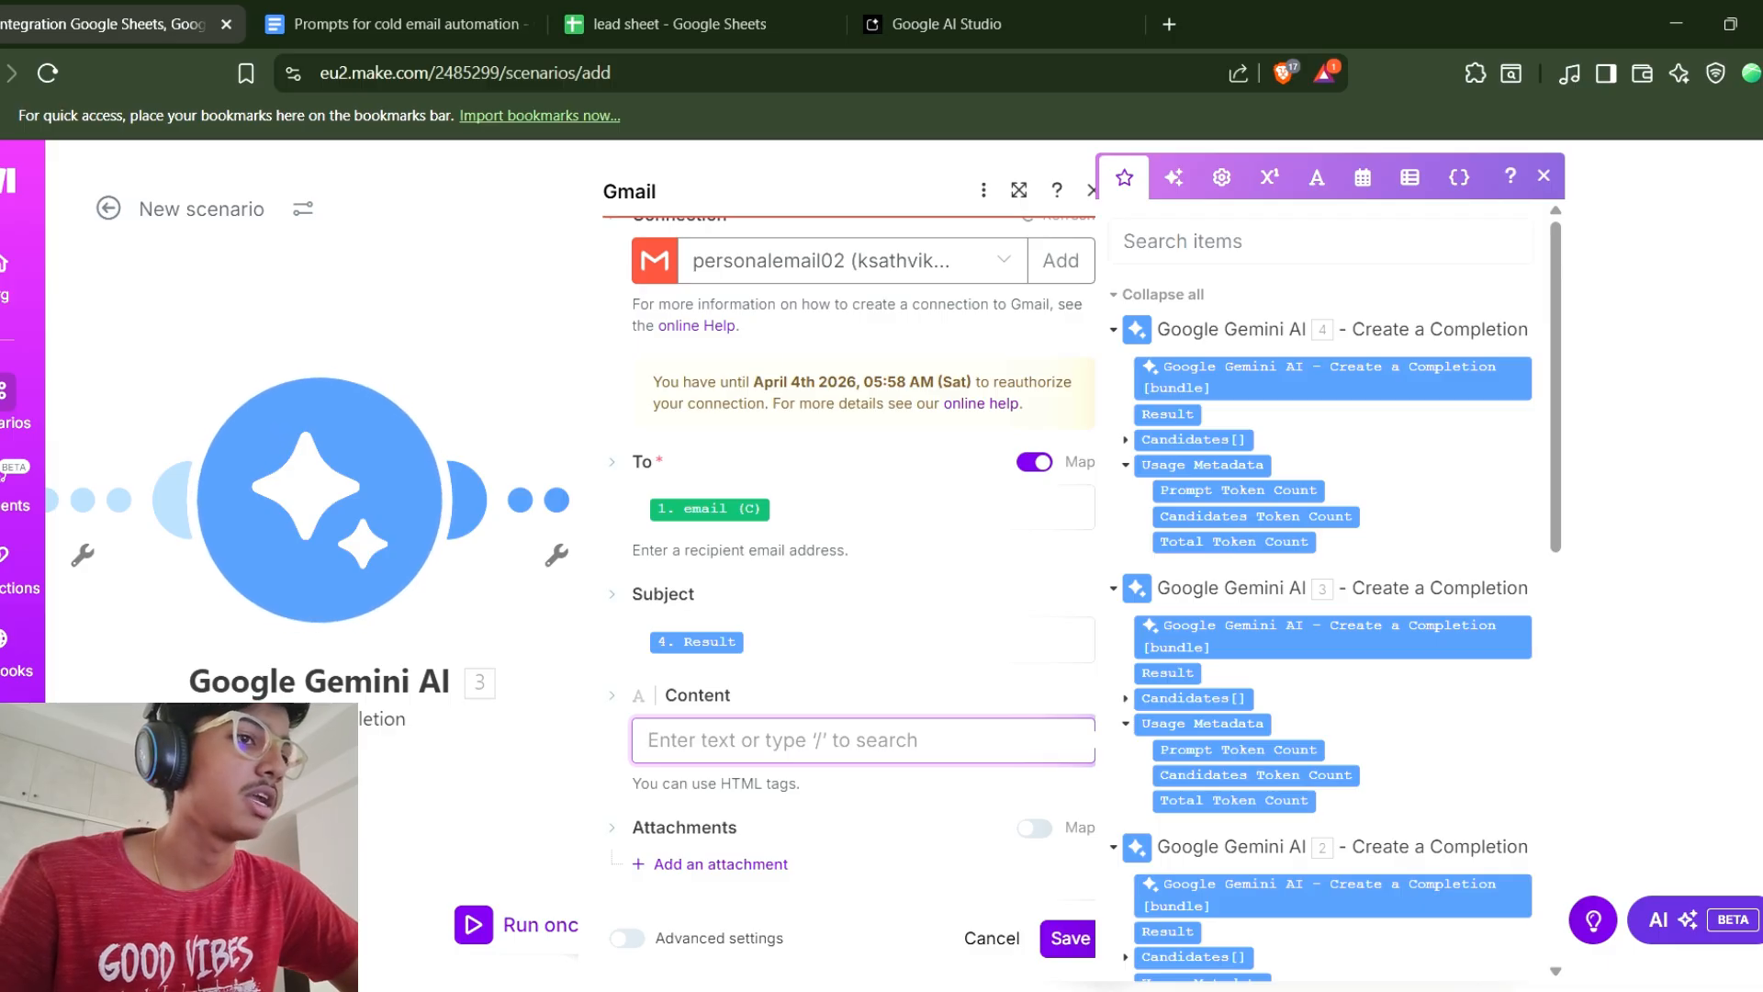
click(1167, 673)
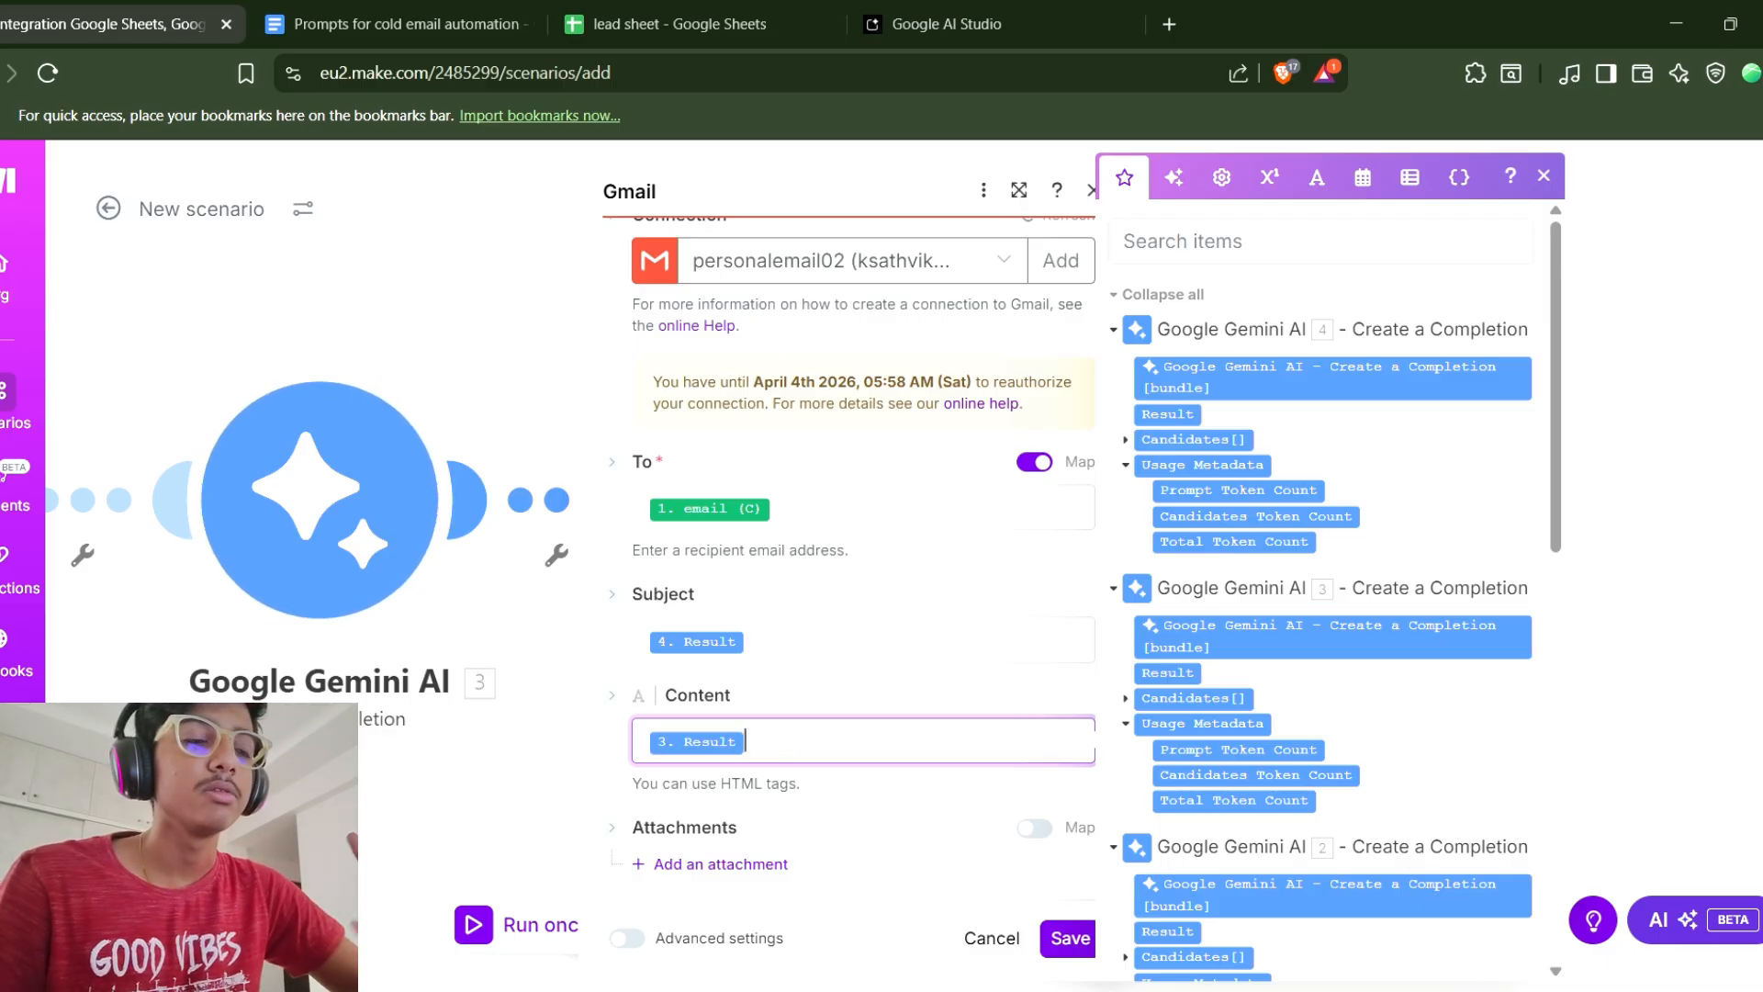
click(1070, 938)
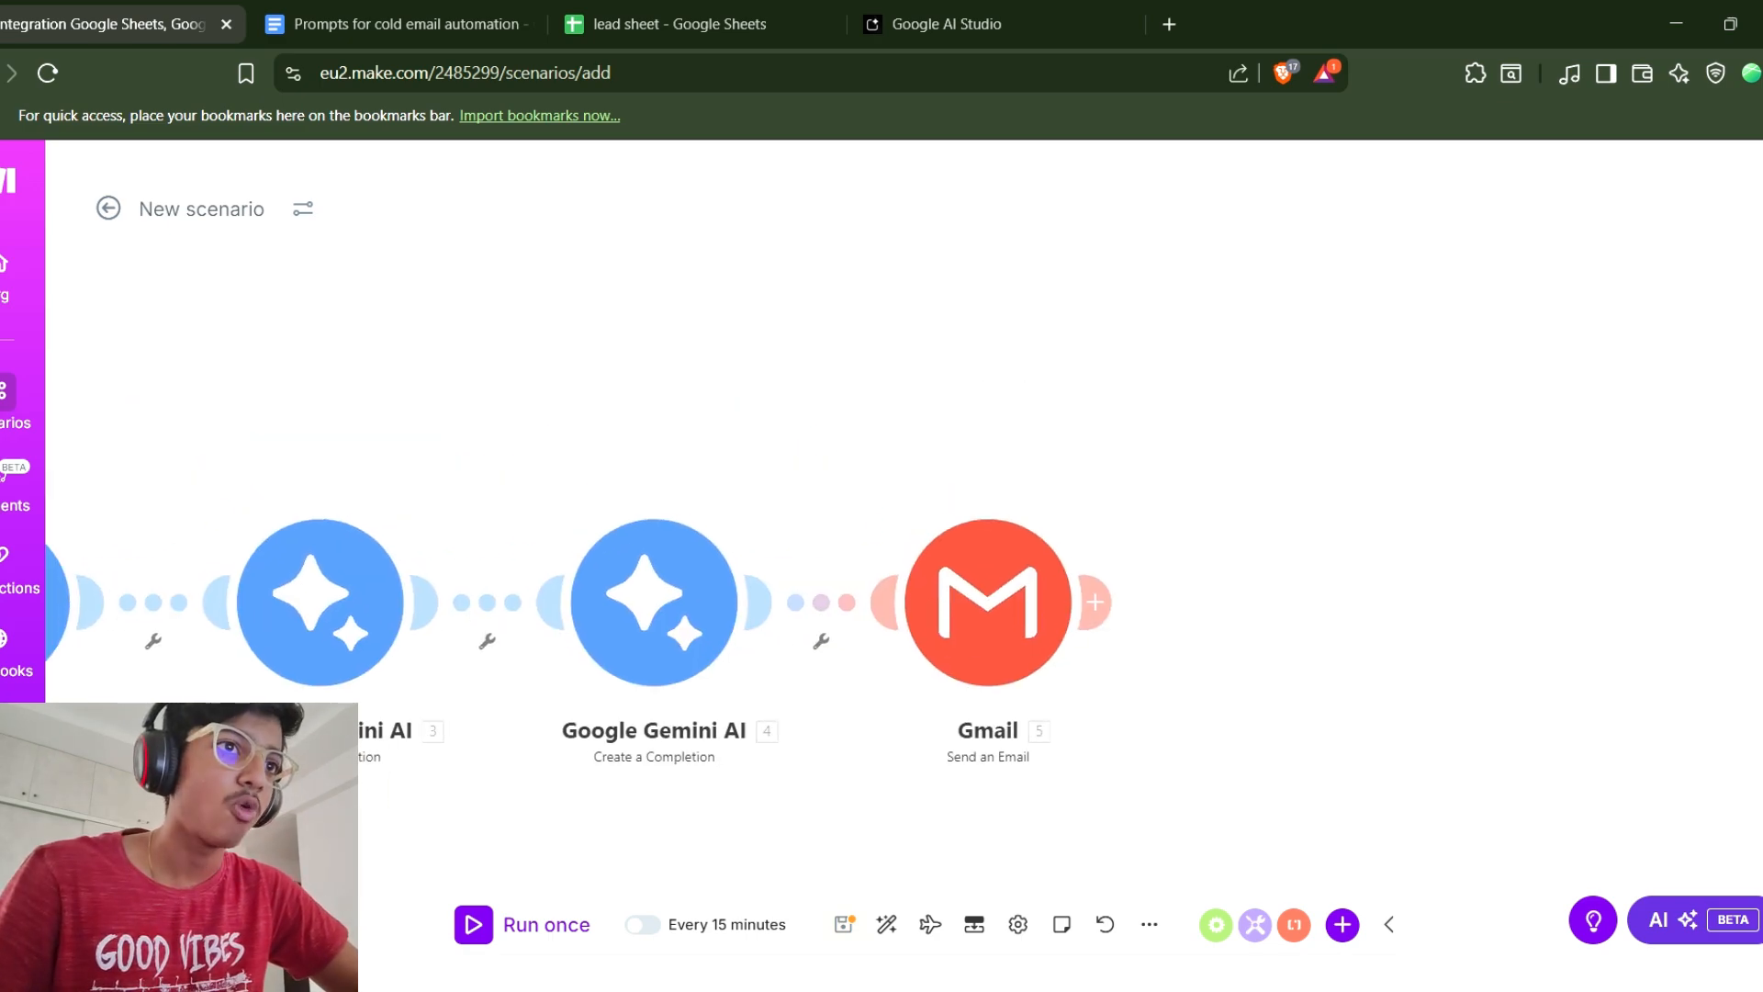
Add a Google Gemini AI Create a Completion module after the Gmail module.
click(1088, 607)
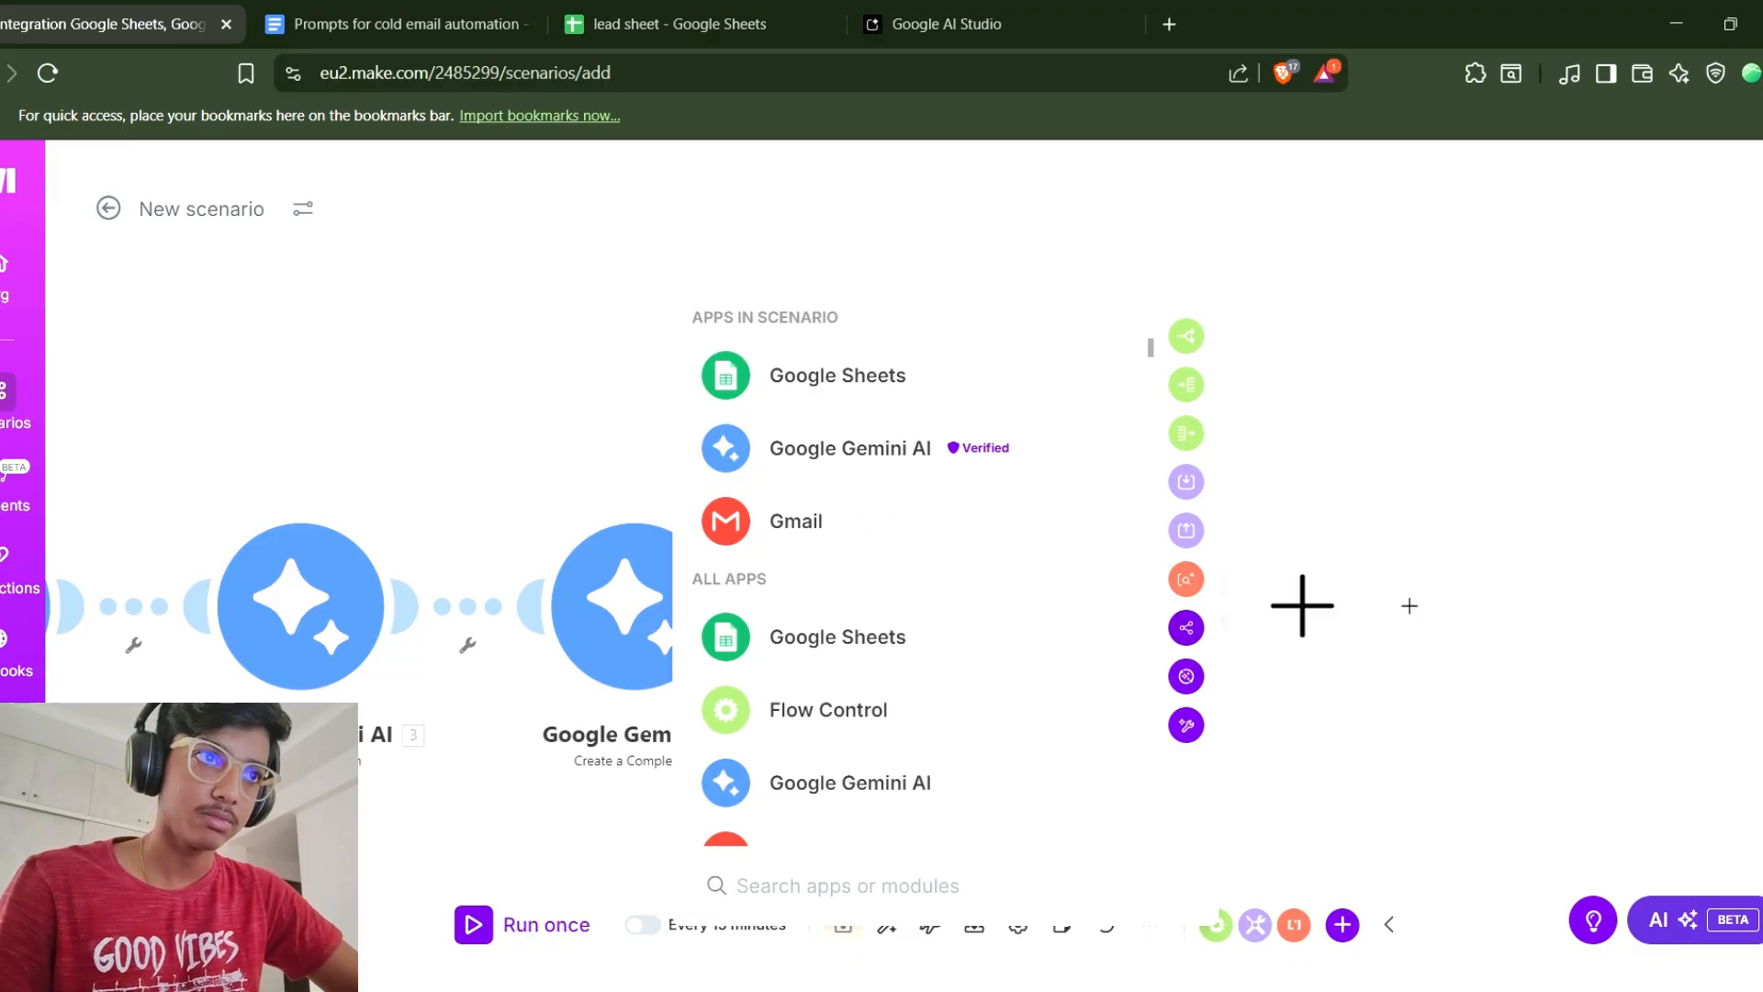
click(850, 448)
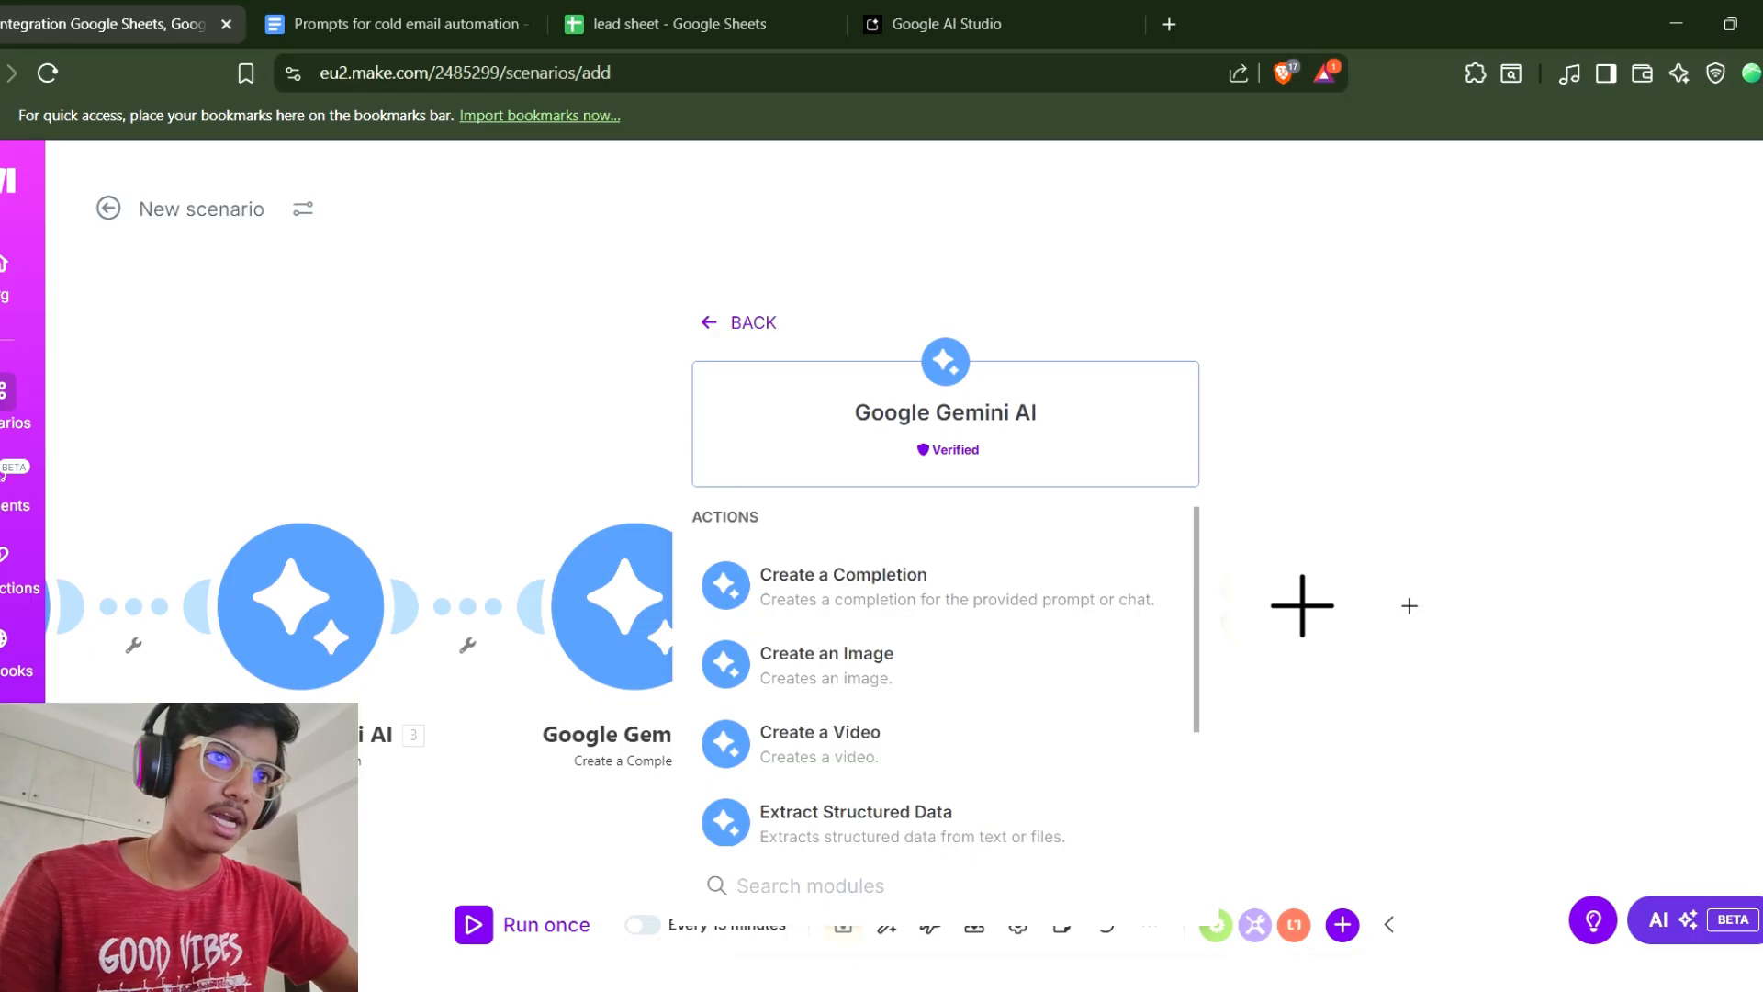
click(843, 586)
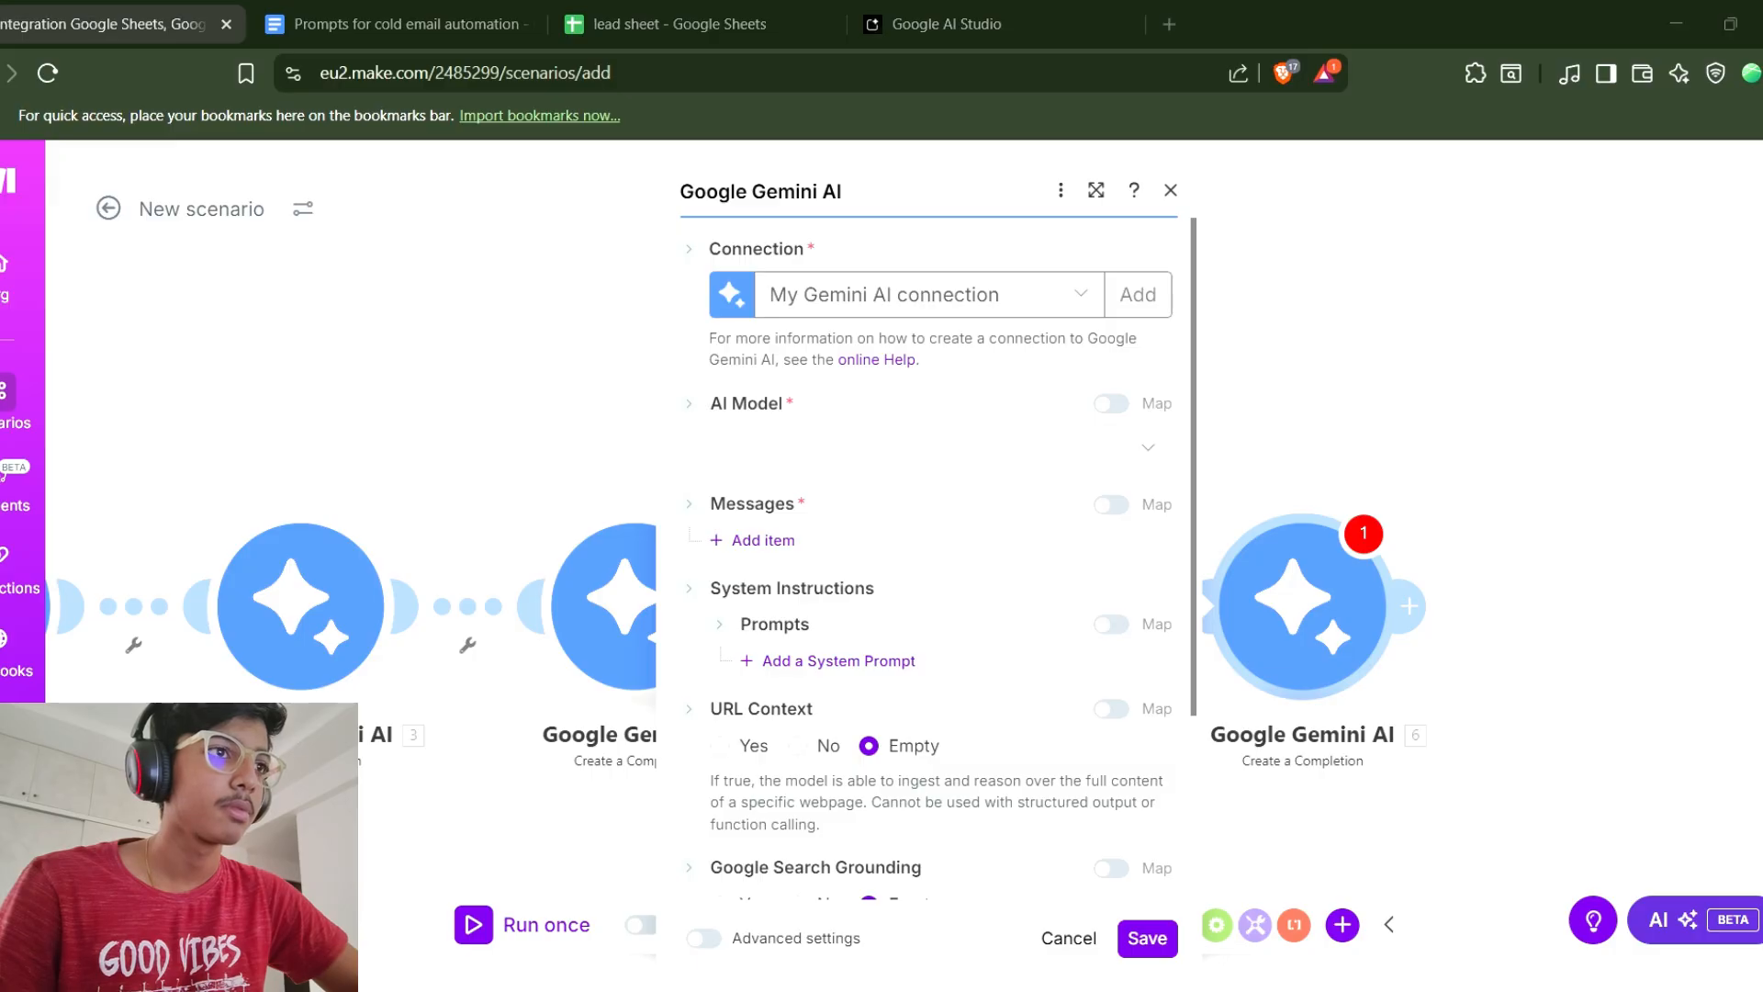
Select the Prompt 4 text in the prompts document and return to the scenario.
click(394, 24)
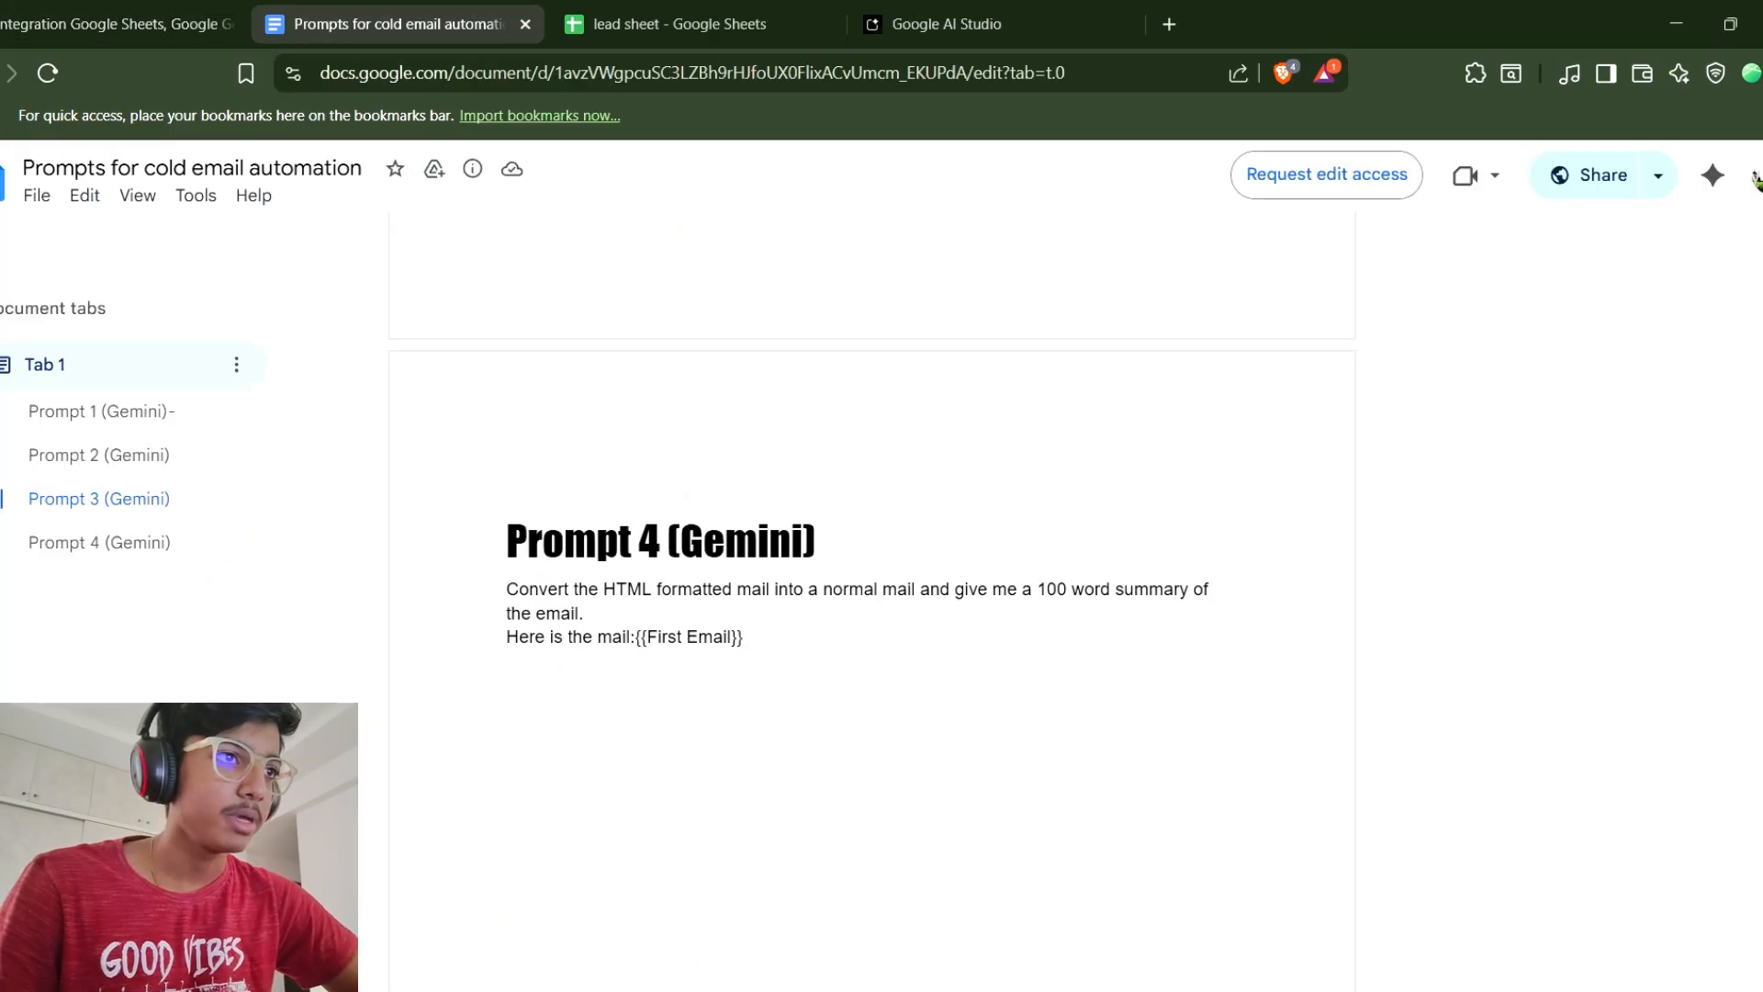
drag(507, 588, 551, 665)
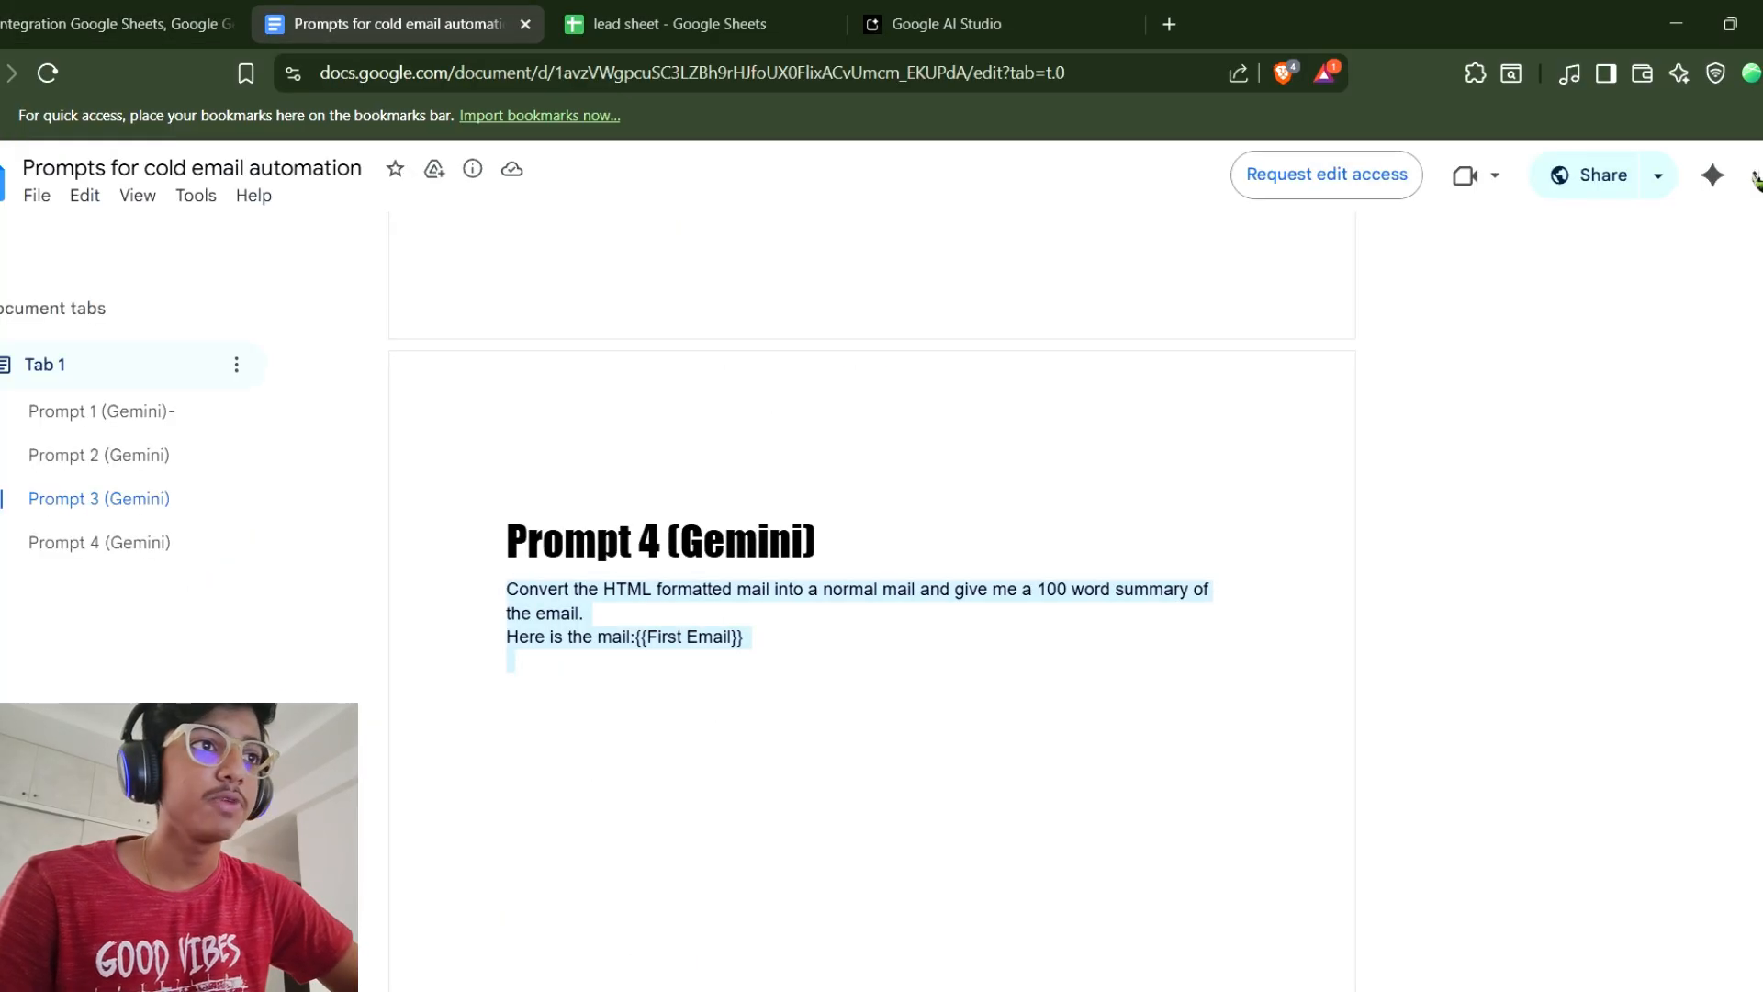
click(119, 23)
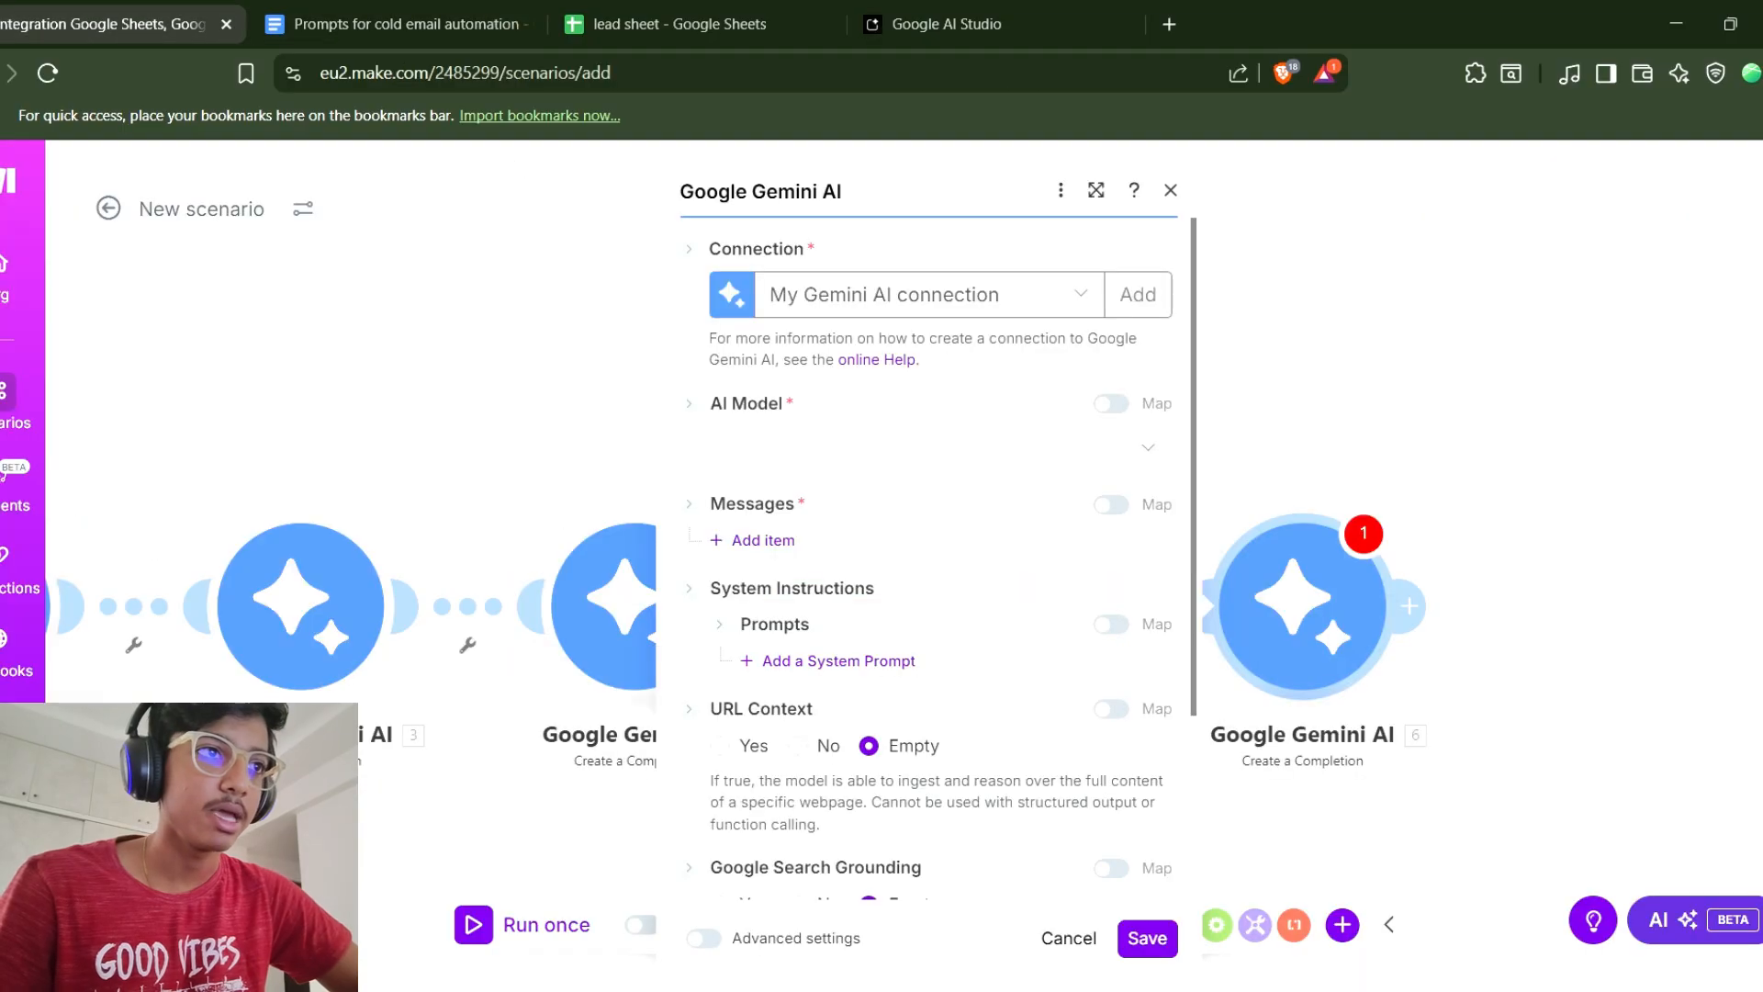
Set the new Gemini module's AI model to Gemini 2.5 Flash.
click(918, 446)
click(791, 615)
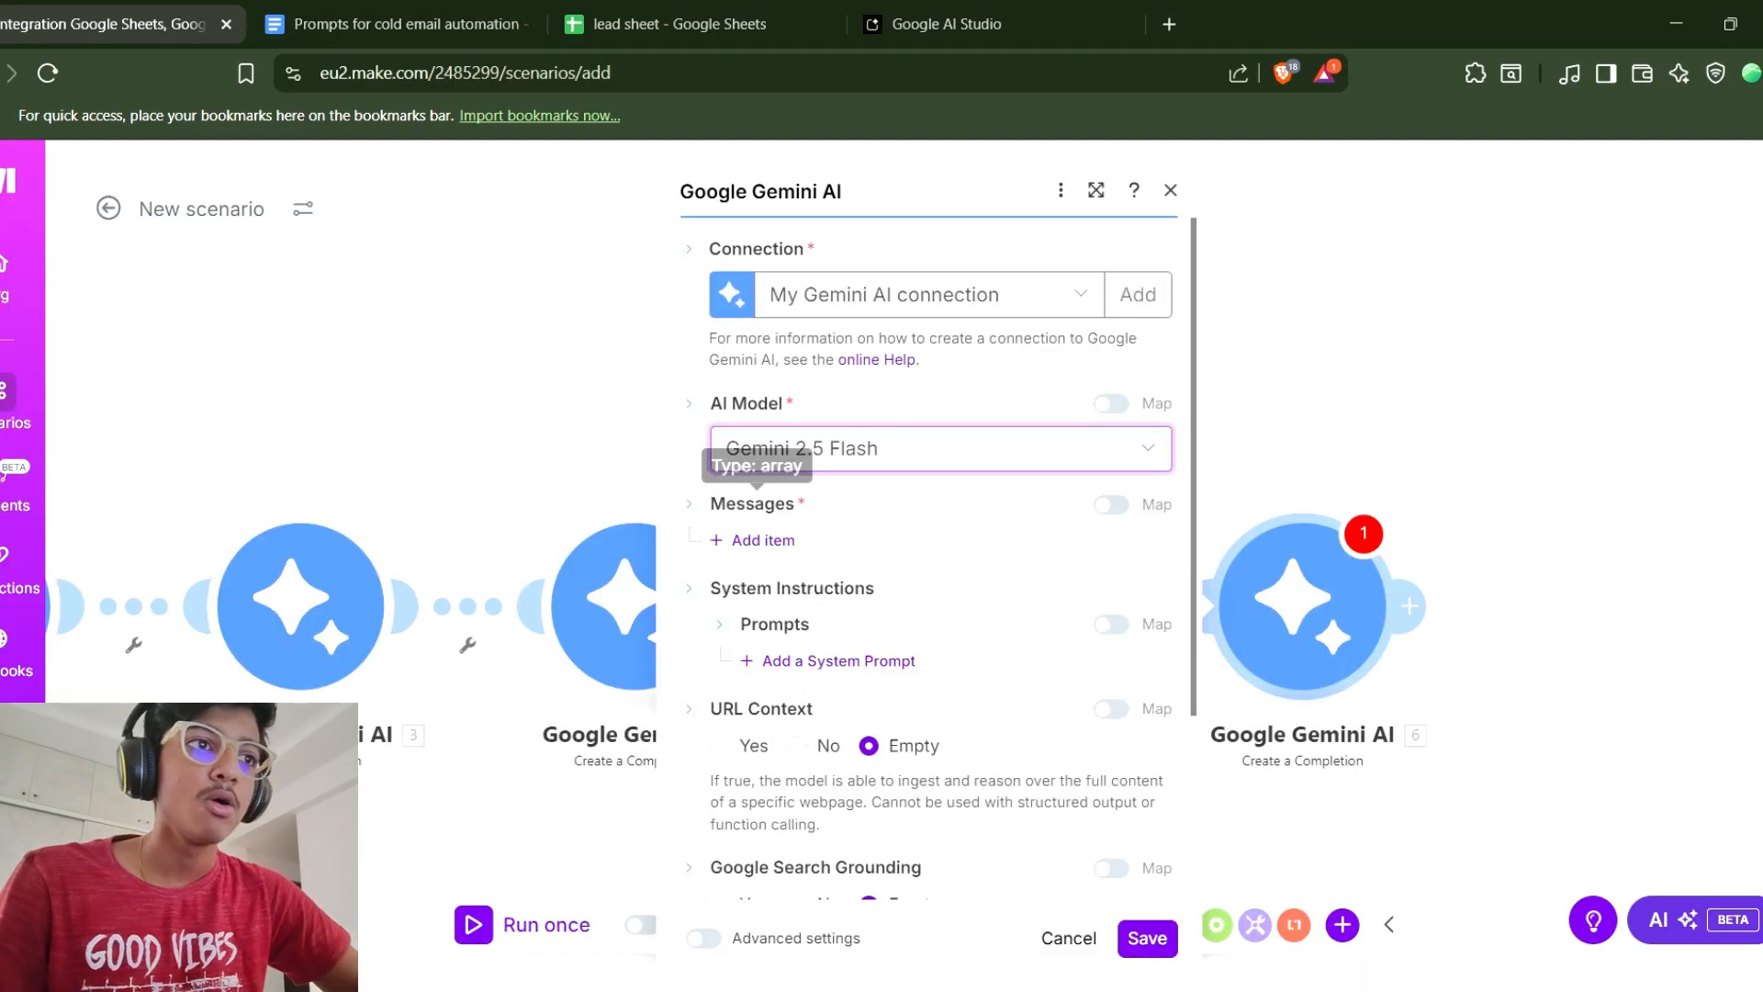
Add a message item with role User and a Text part to the new Gemini module.
click(751, 539)
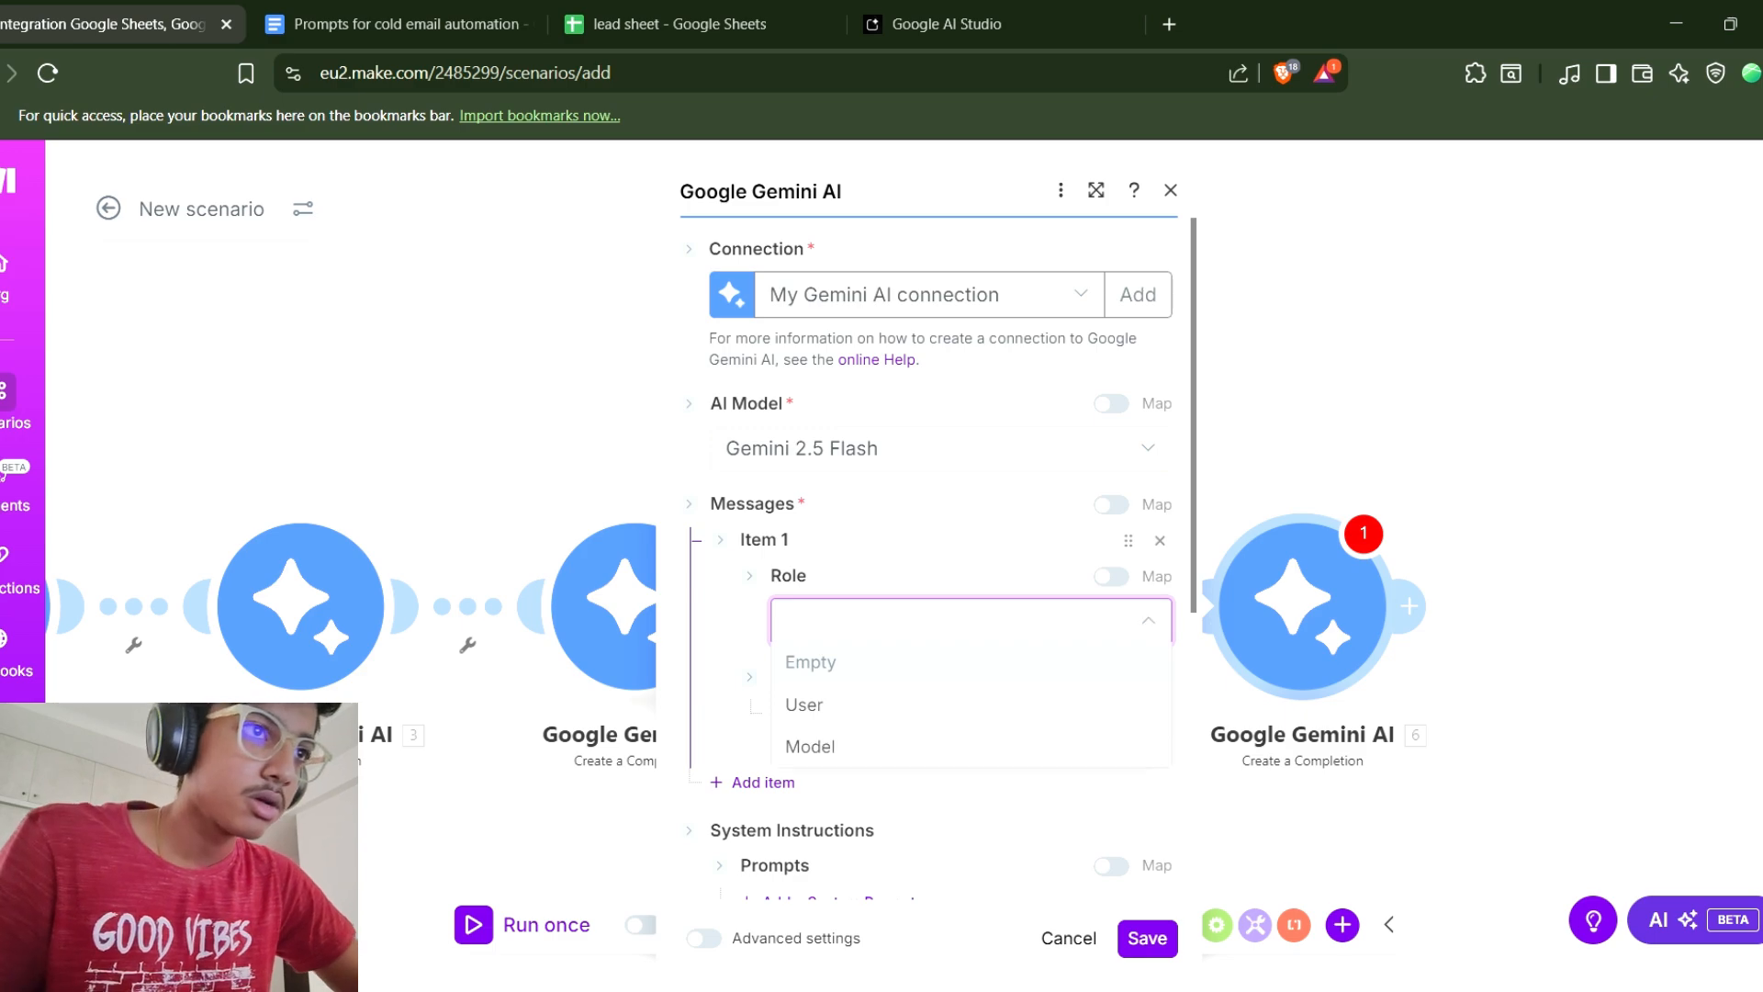
click(804, 705)
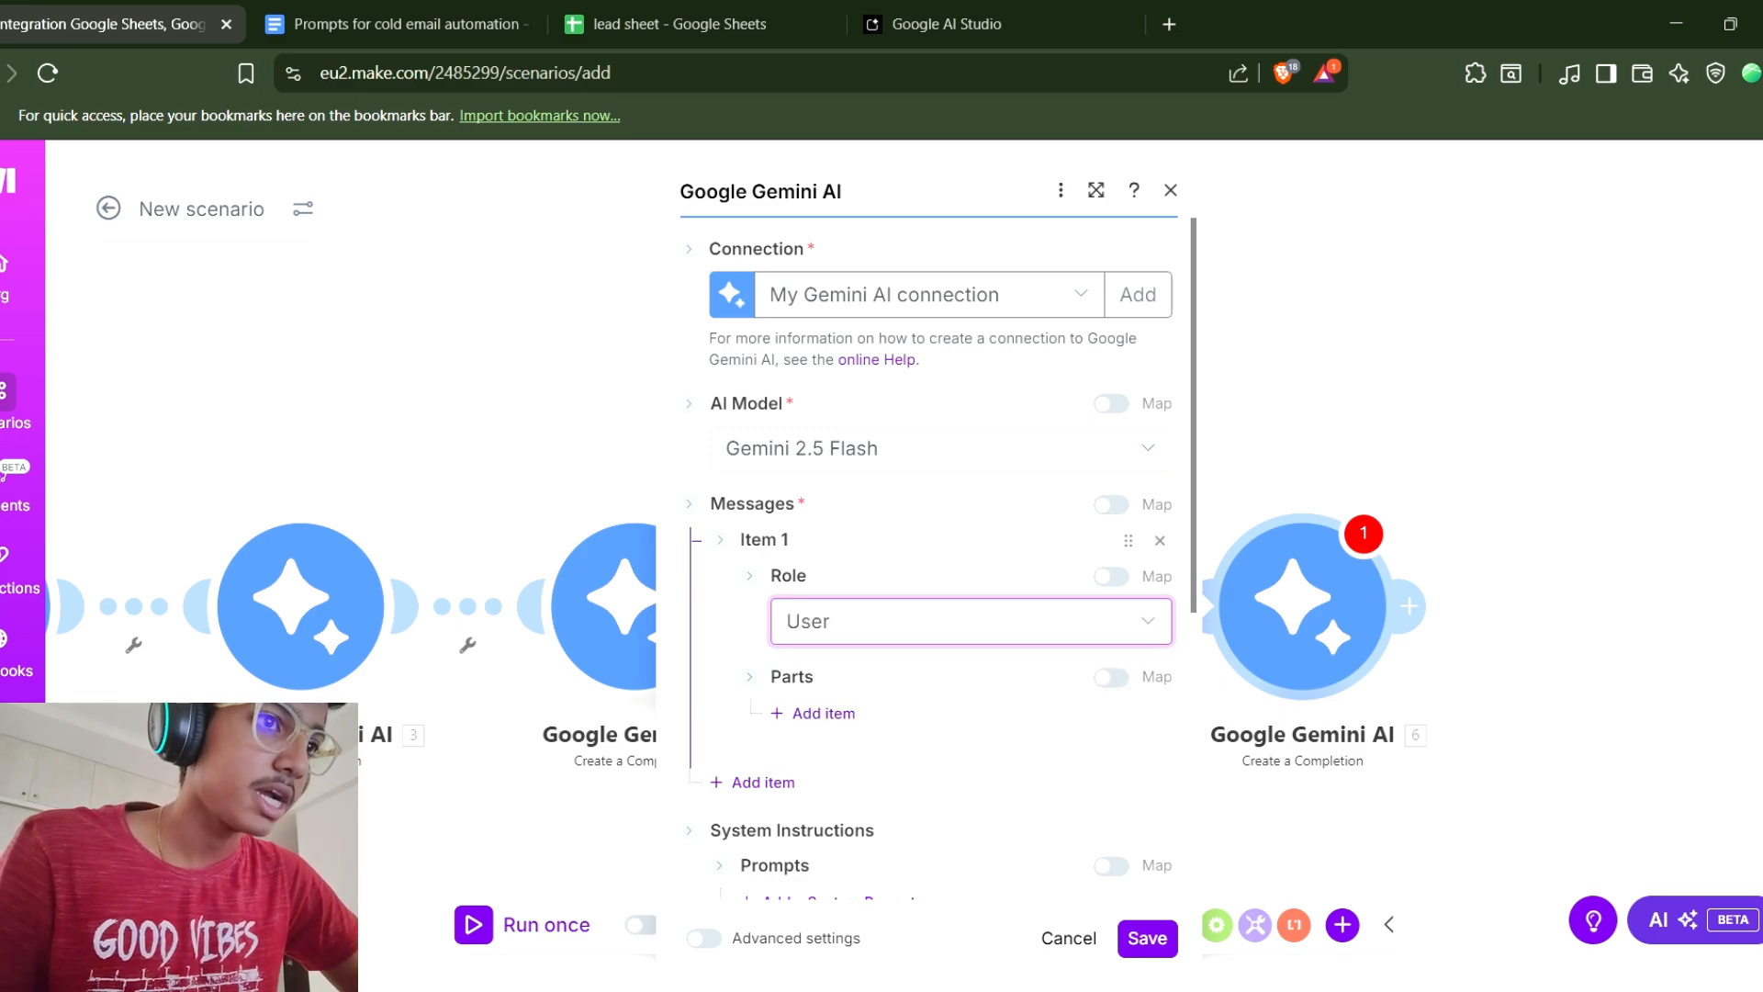
click(824, 713)
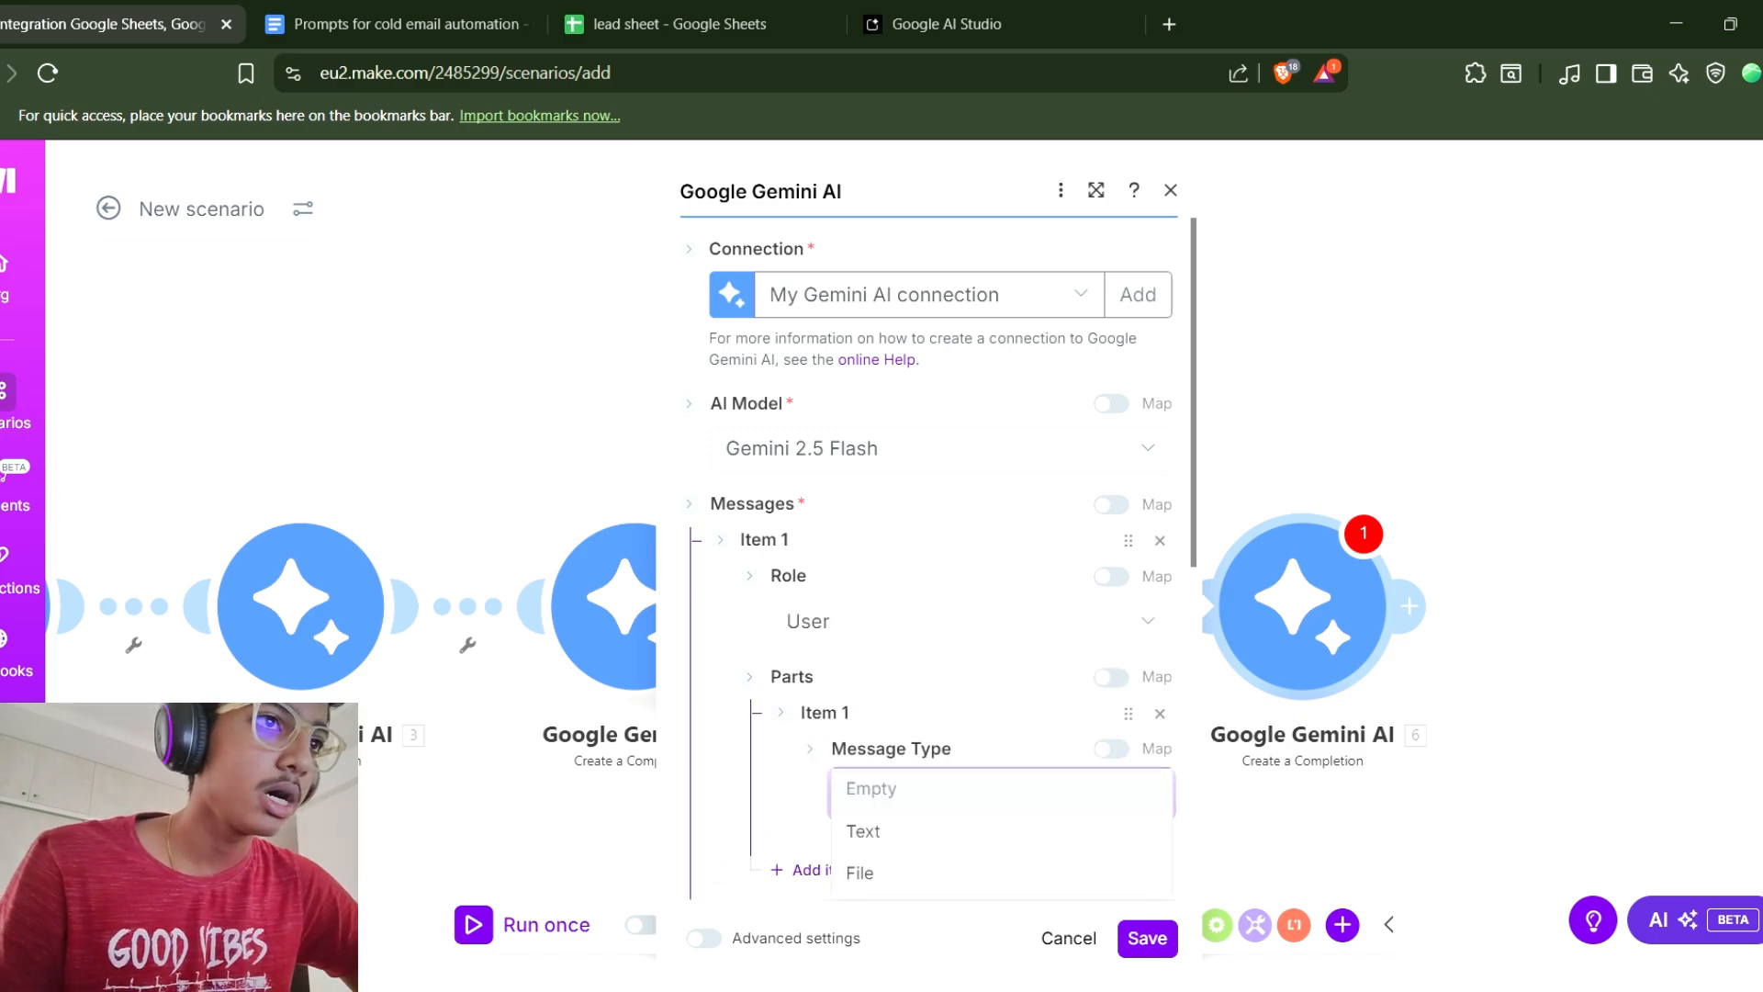
click(863, 831)
scroll(918, 790, down, 3)
click(982, 611)
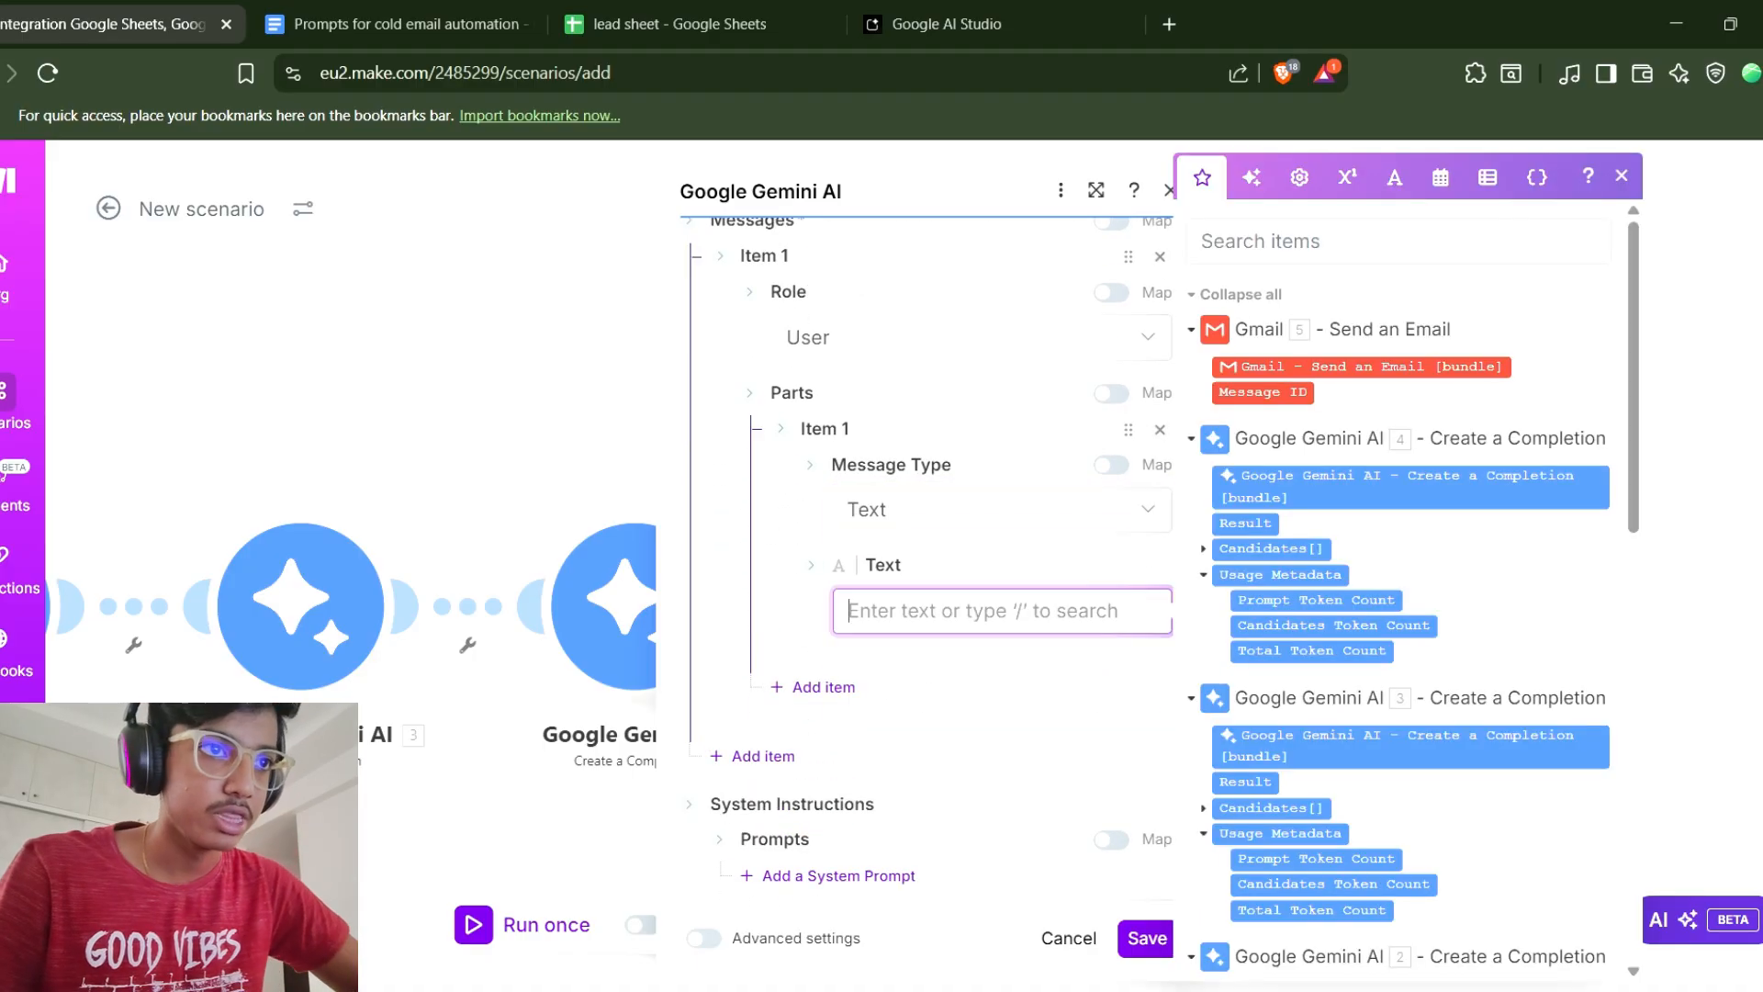
Paste the Prompt 4 summary prompt as the message text, replacing its placeholder with the Result of Gemini module 3.
text(Convert the HTML formatted mail into a normal mail and give me a 100 word summary of the email. Here is the mail: First Email)
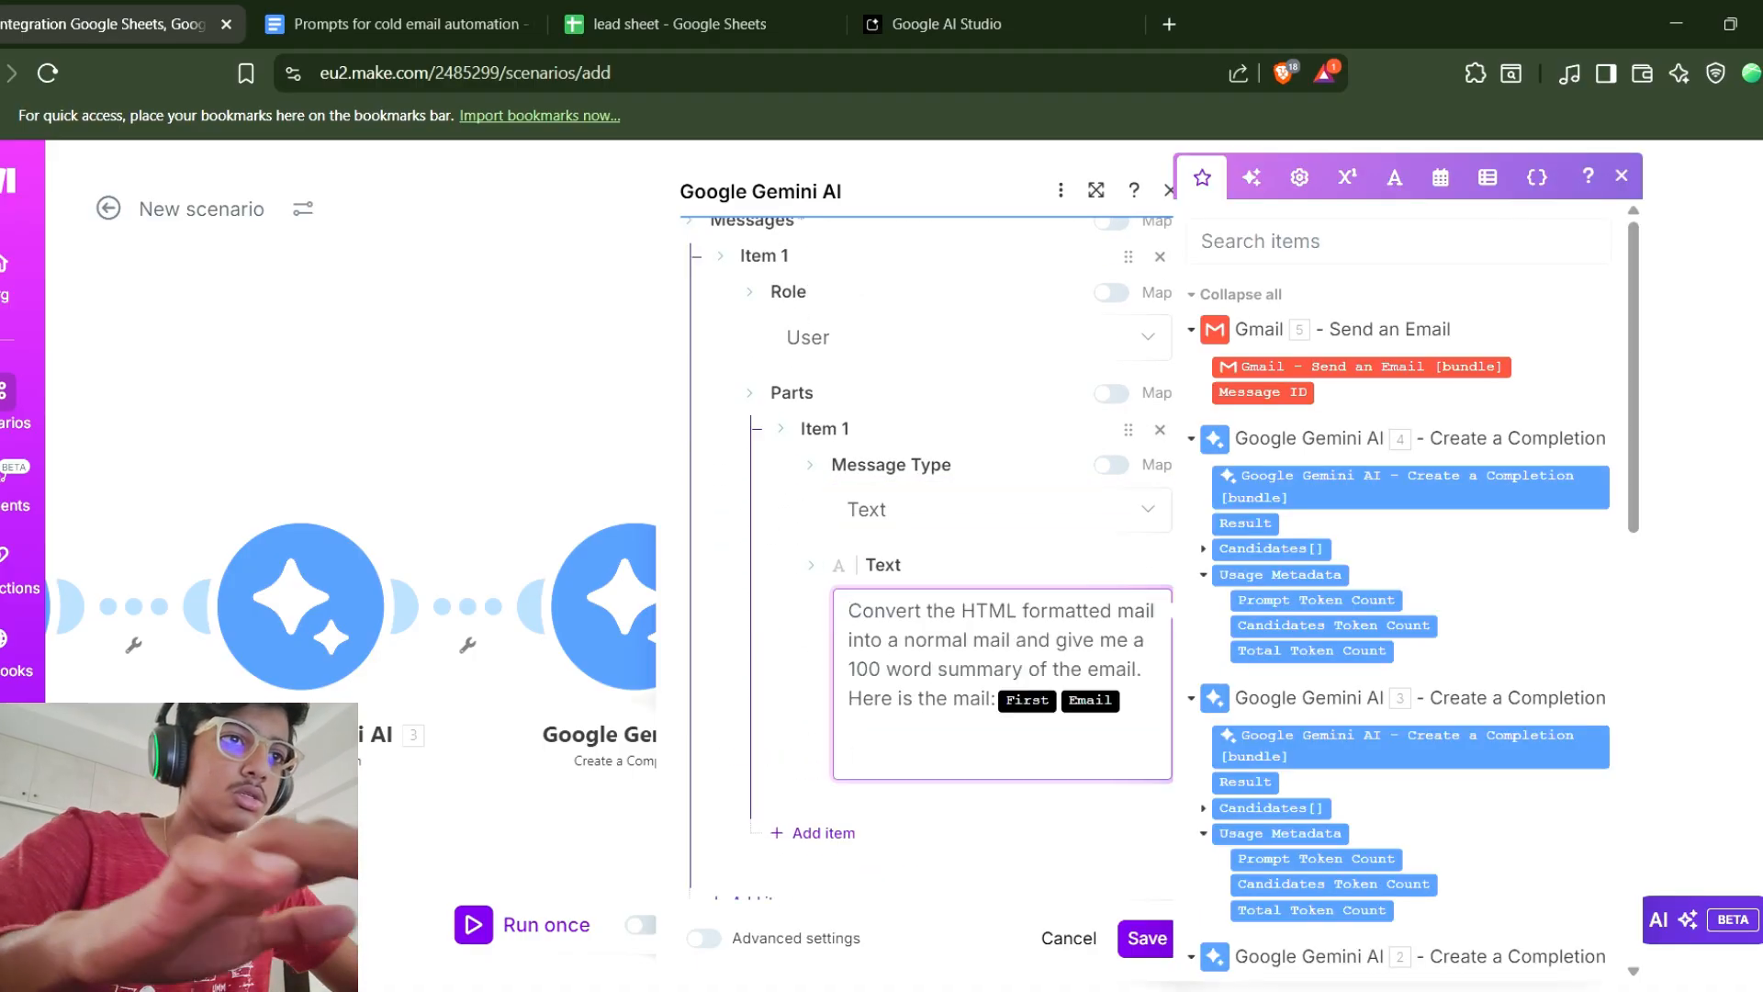
key(BackSpace)
key(BackSpace)
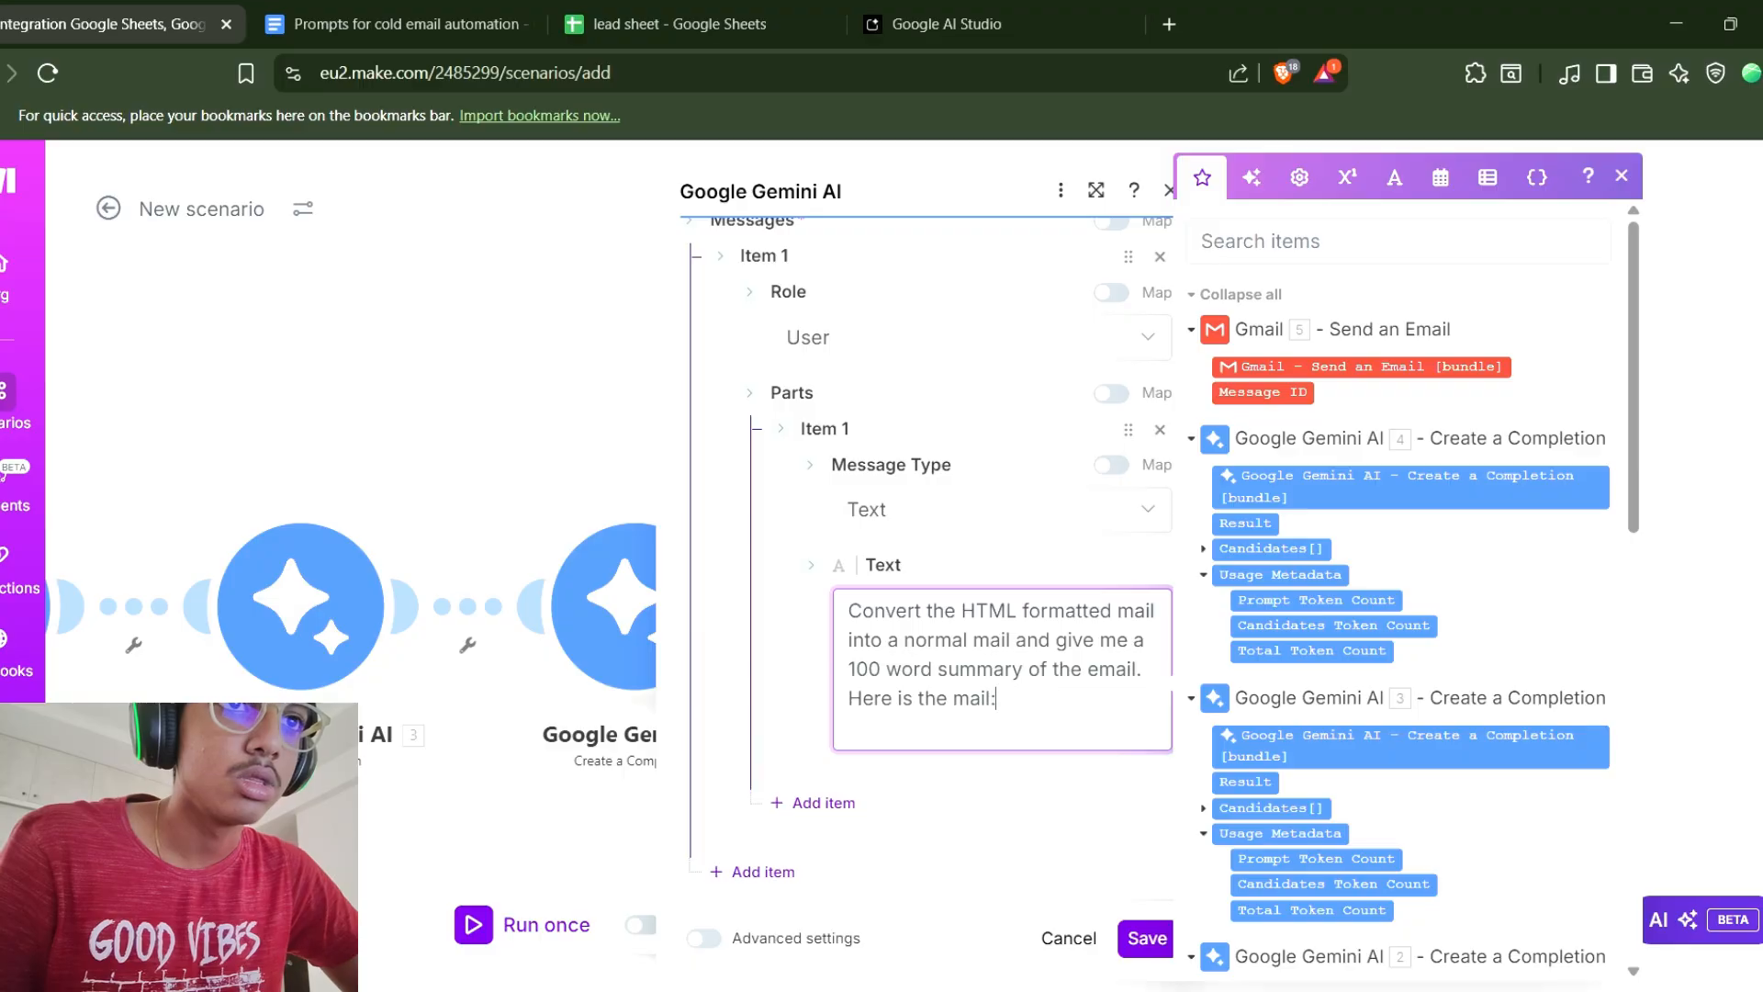
scroll(1405, 588, down, 5)
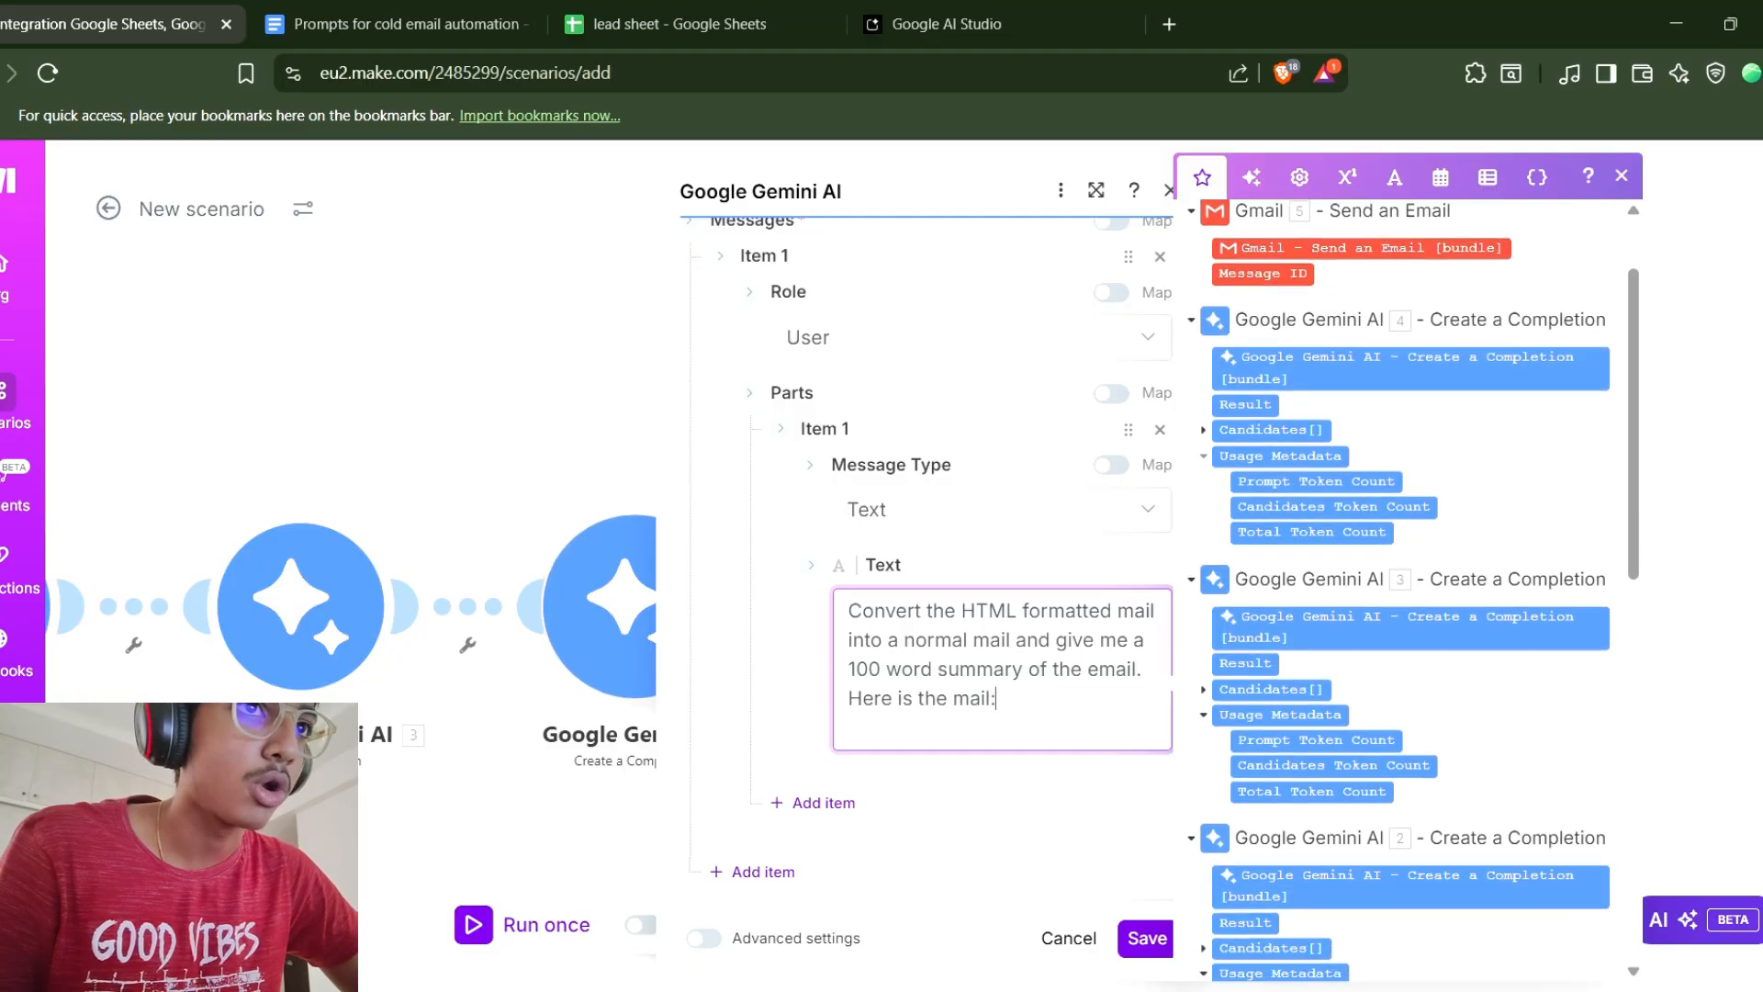
scroll(1405, 588, down, 2)
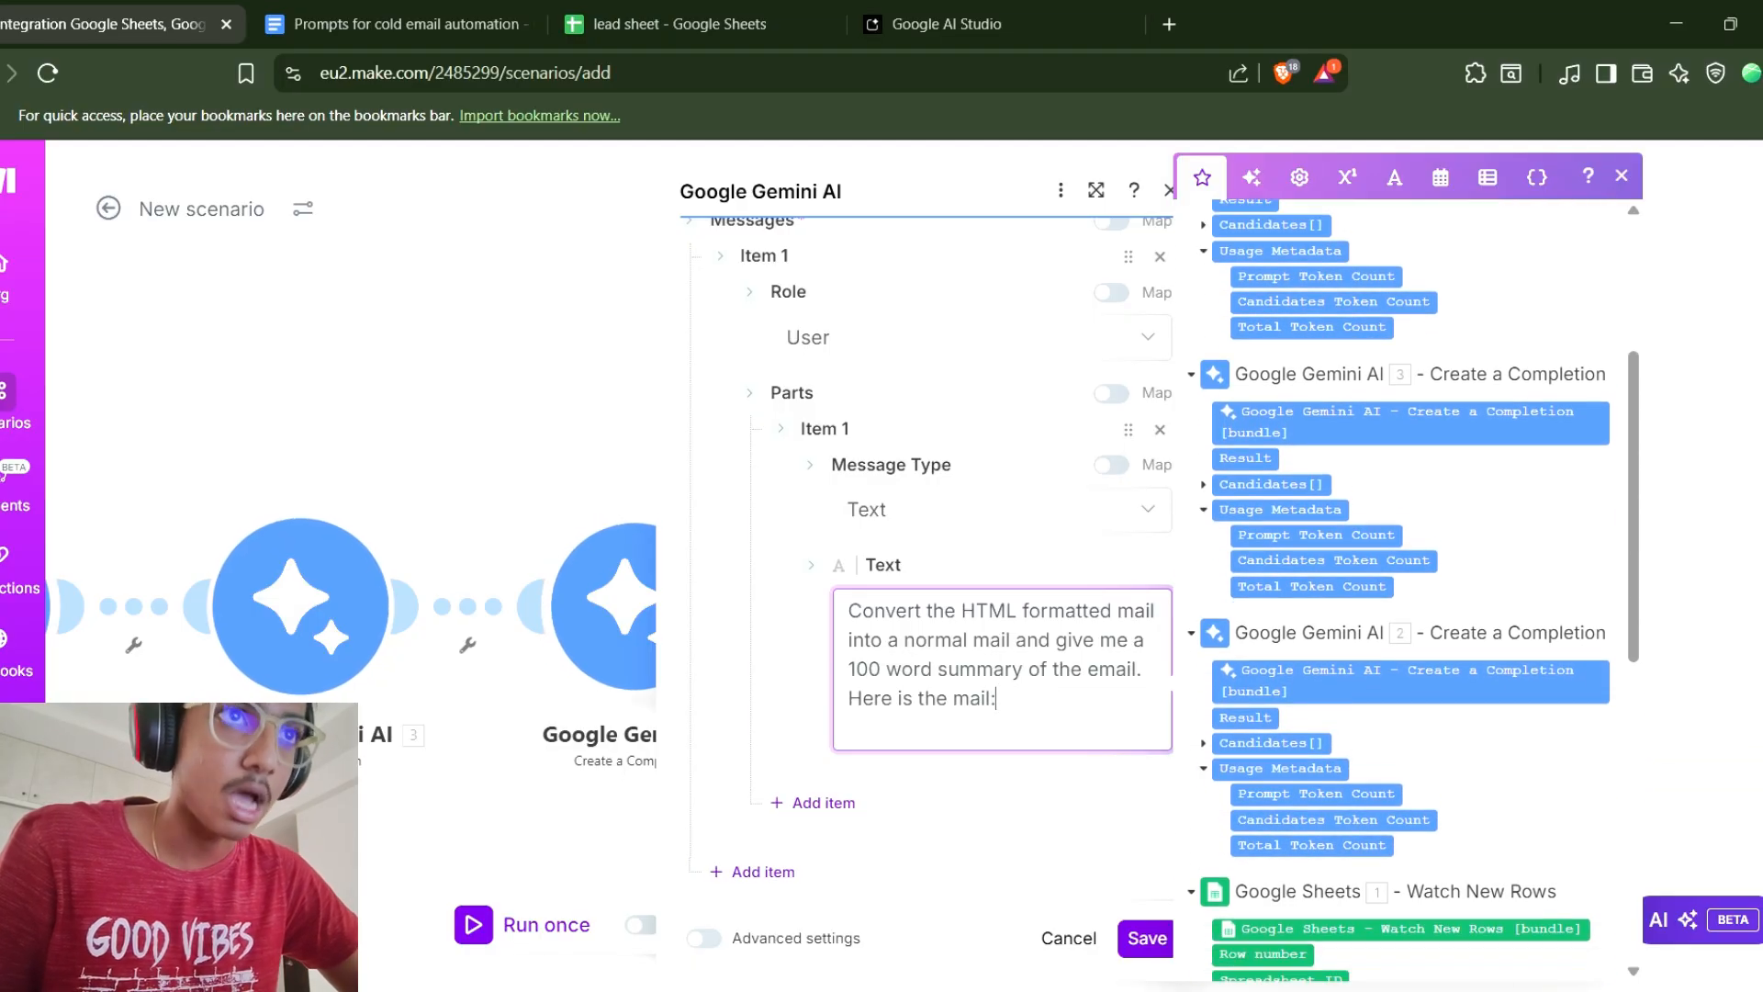
click(1246, 458)
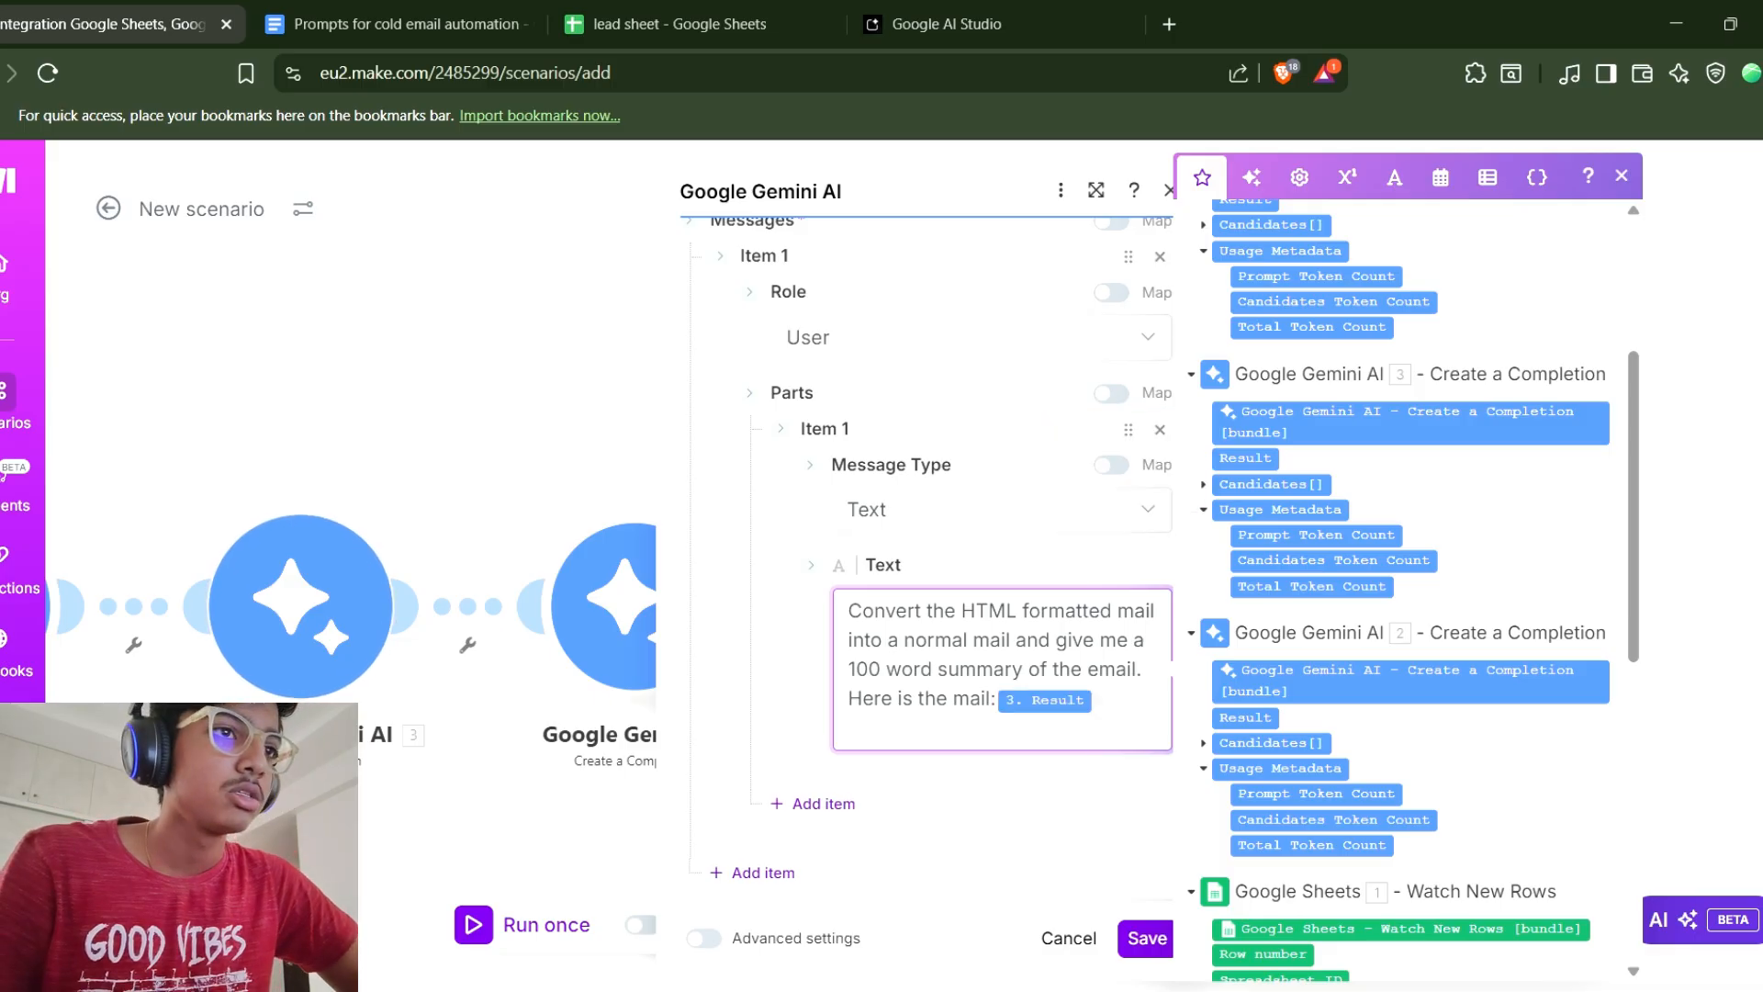
Save the summary Gemini module.
scroll(928, 551, down, 1)
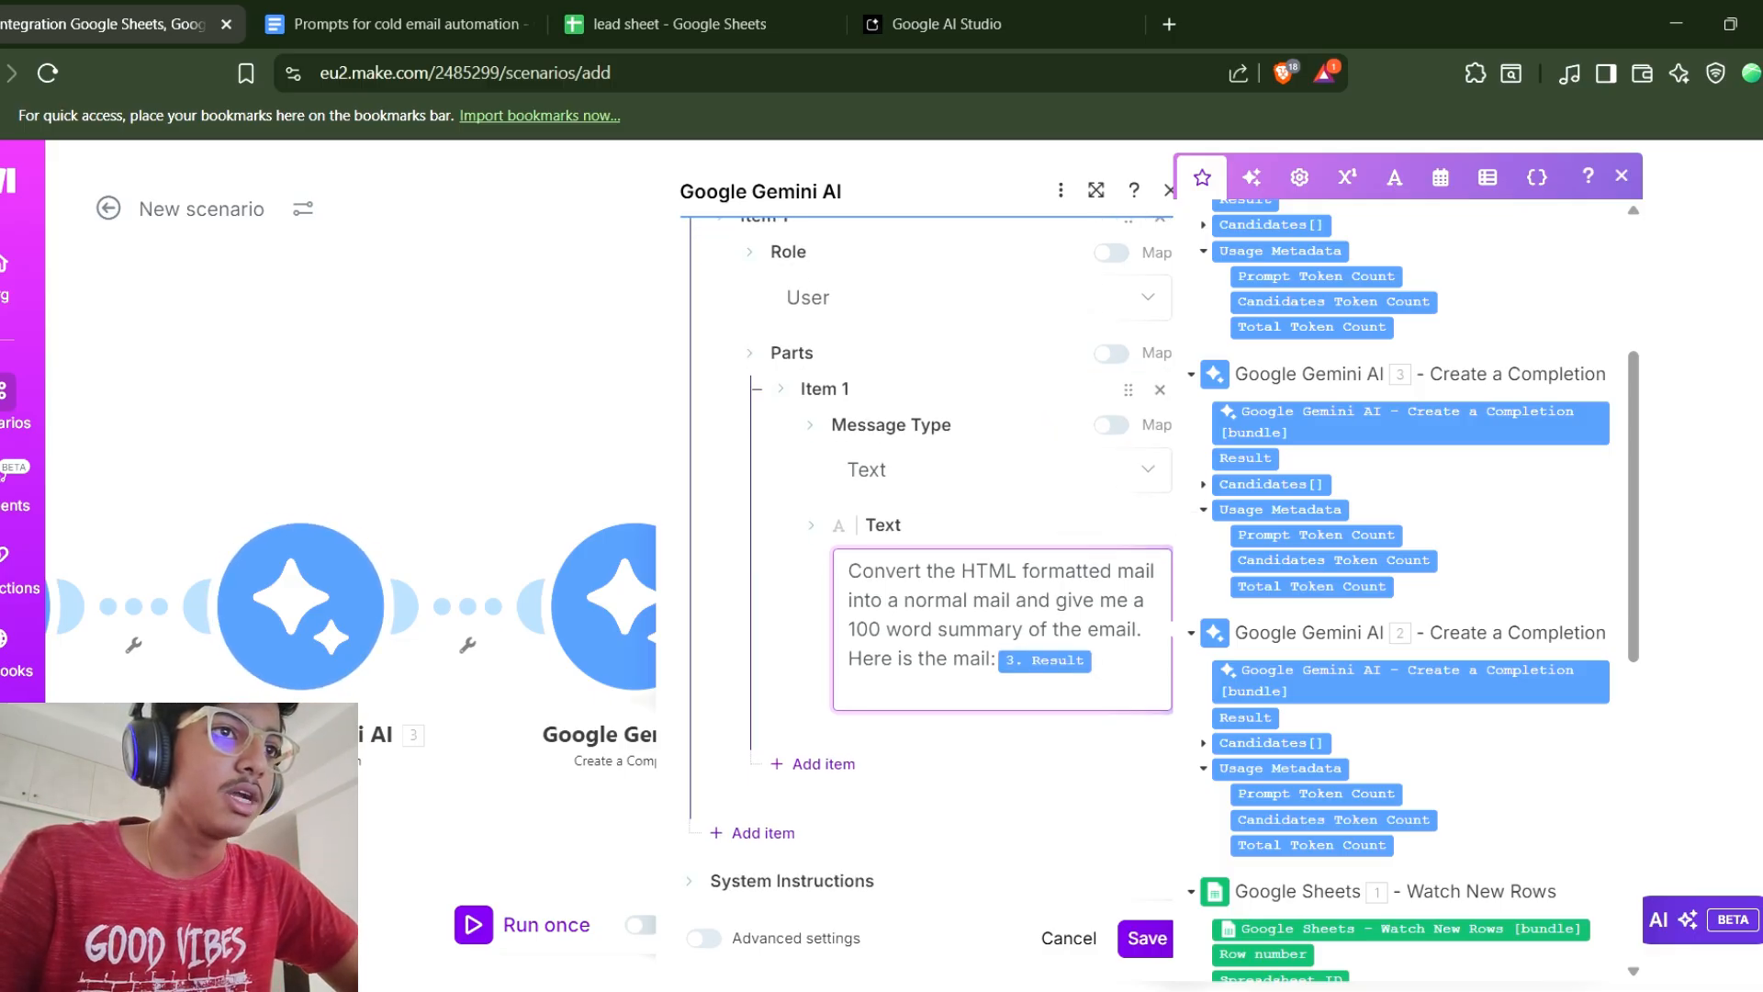
drag(849, 571, 936, 600)
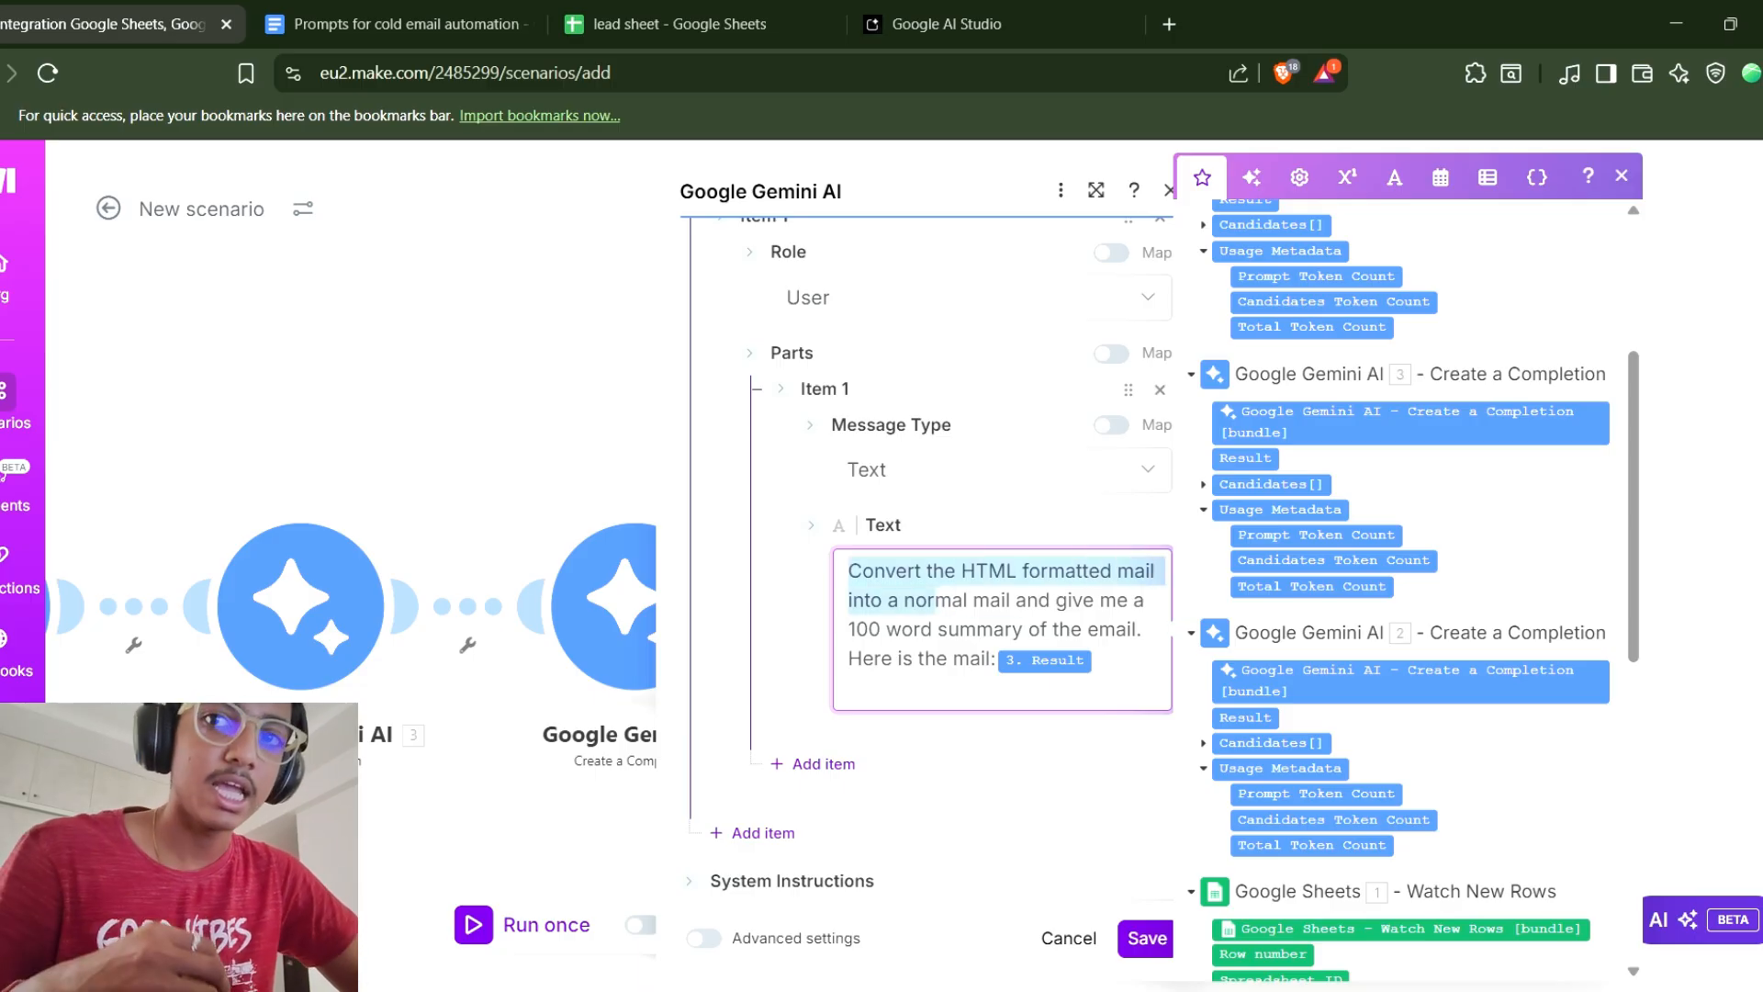
click(937, 599)
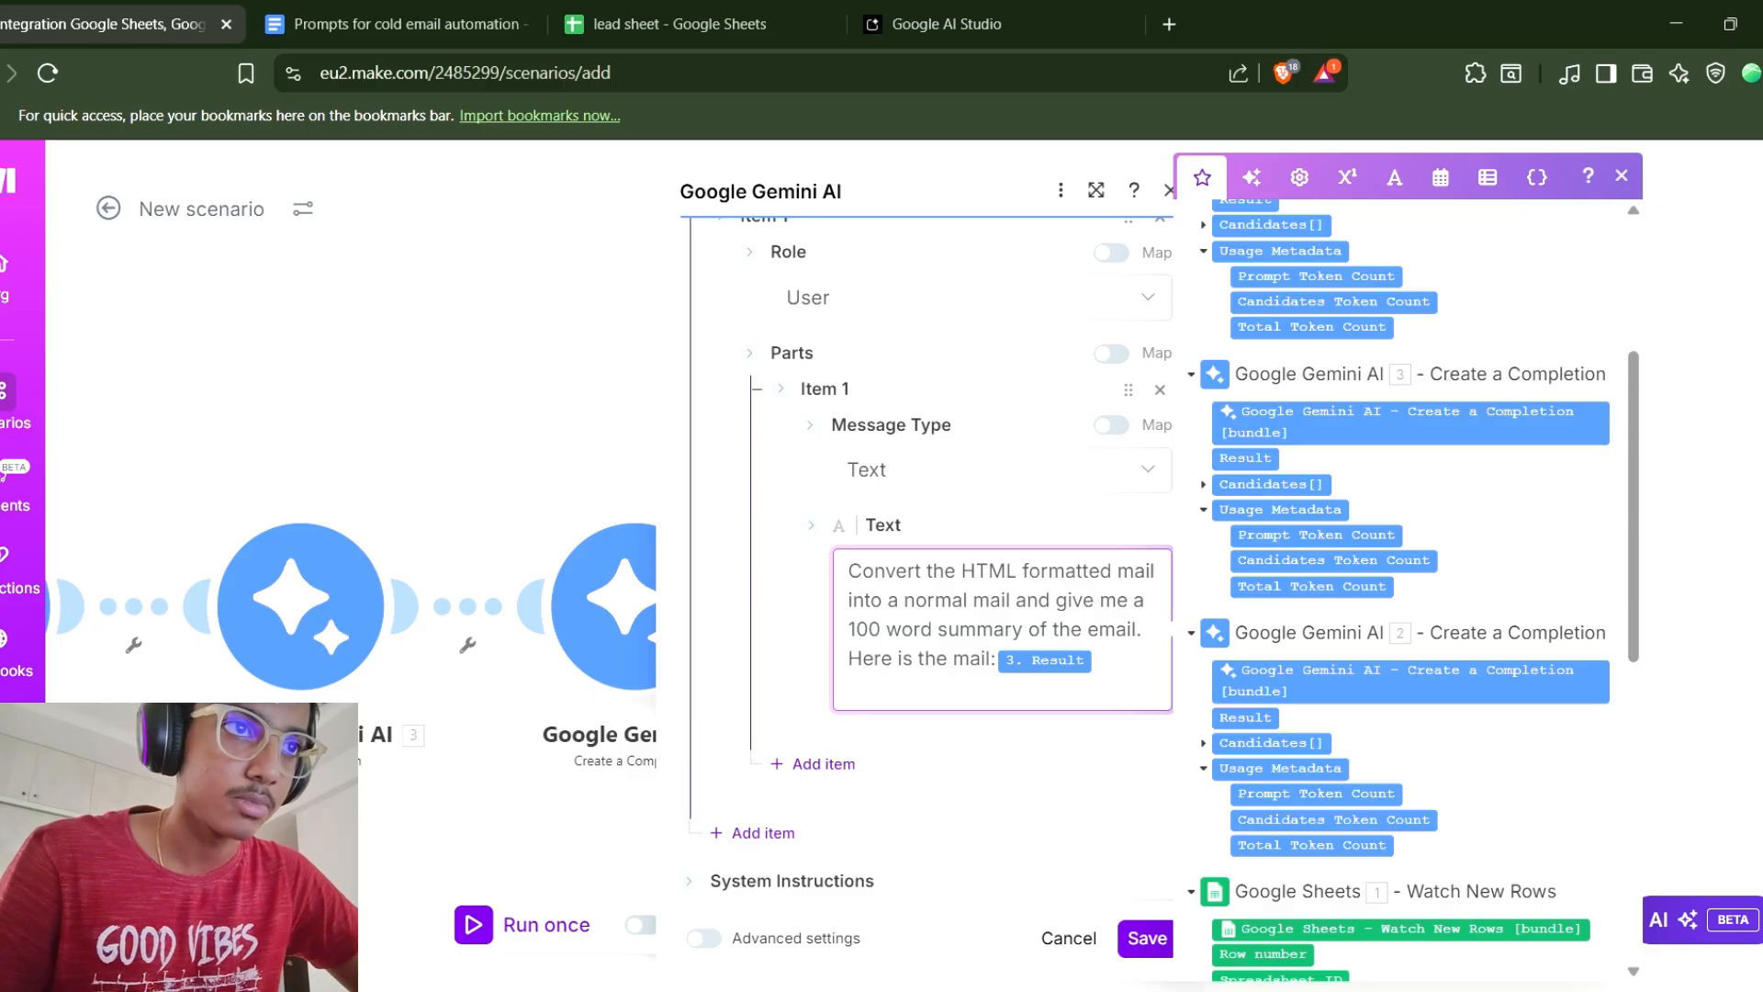
click(1147, 937)
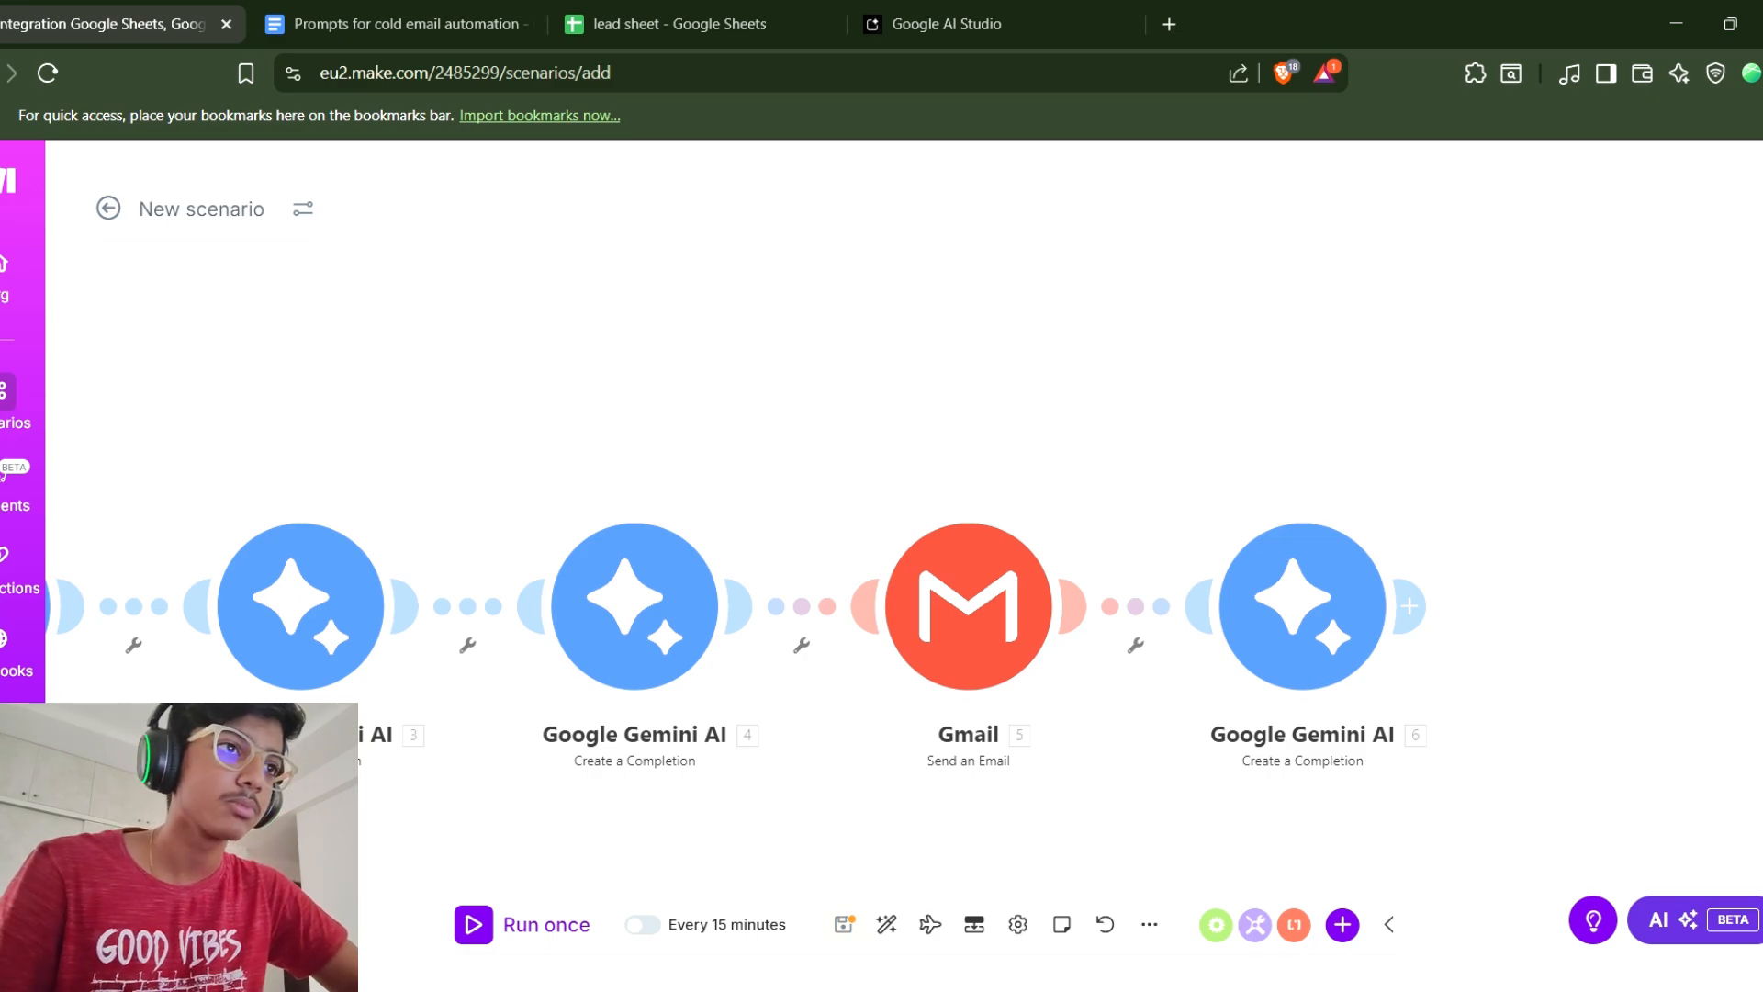
Add a Router after the summary Gemini module and label its first route Follow up.
click(1409, 606)
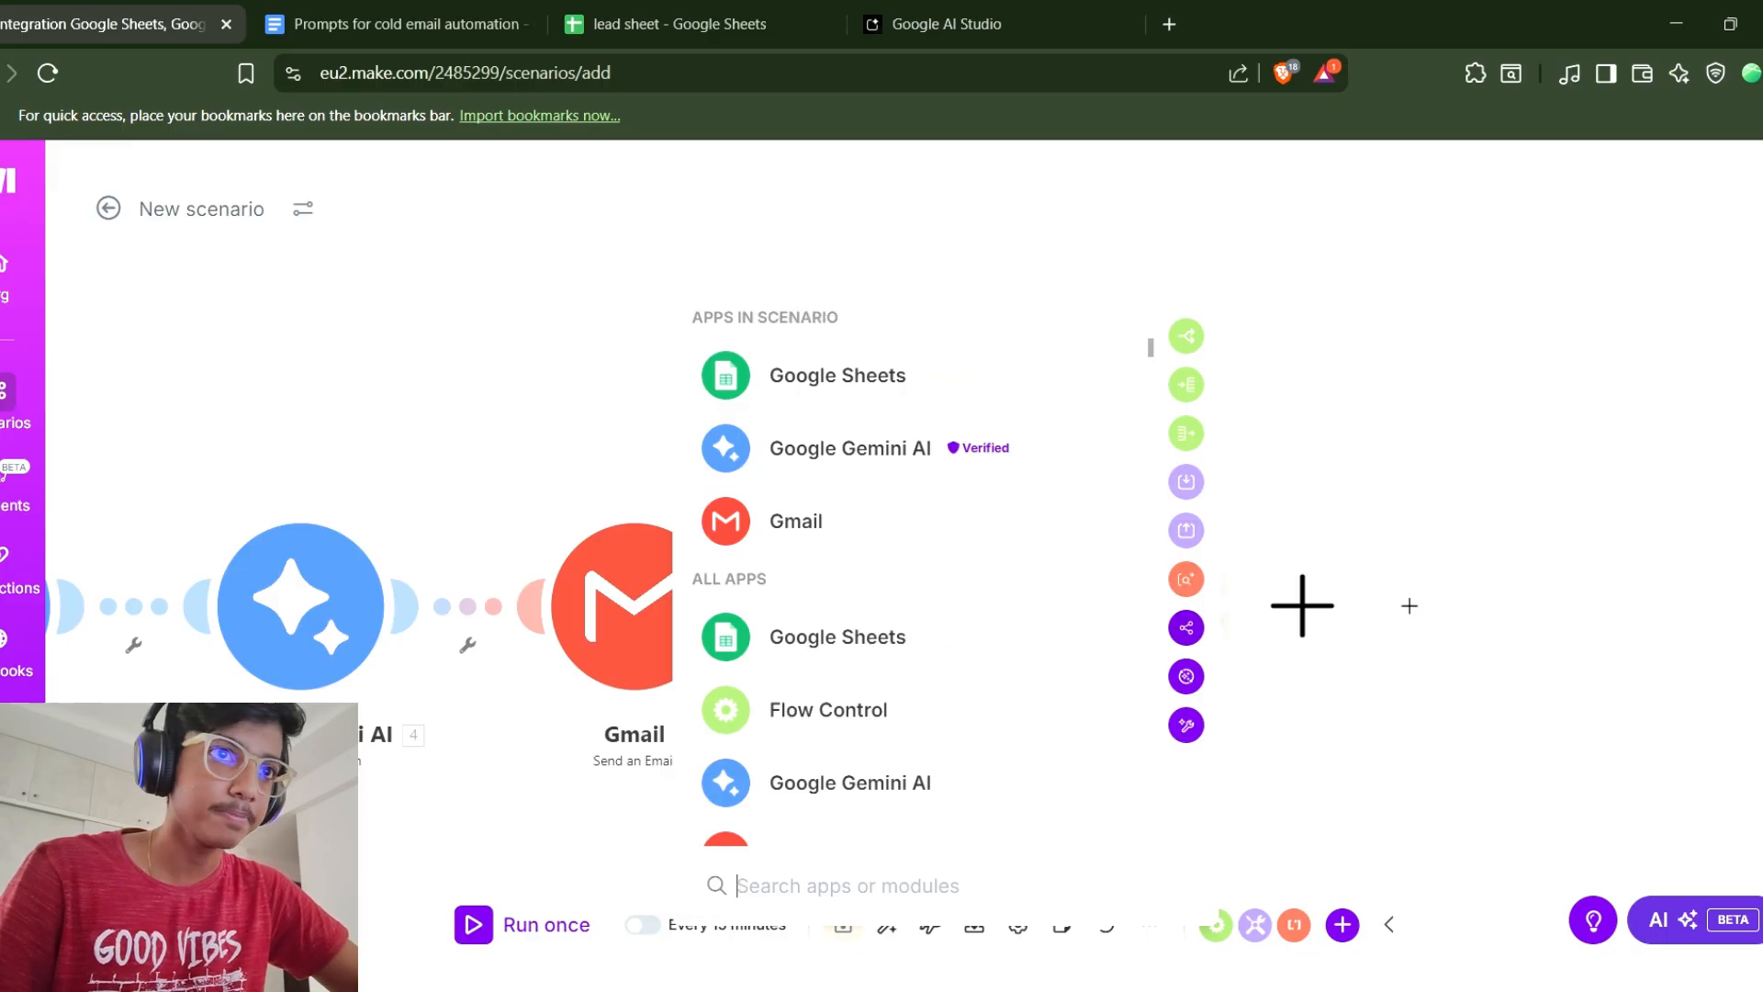
click(1185, 337)
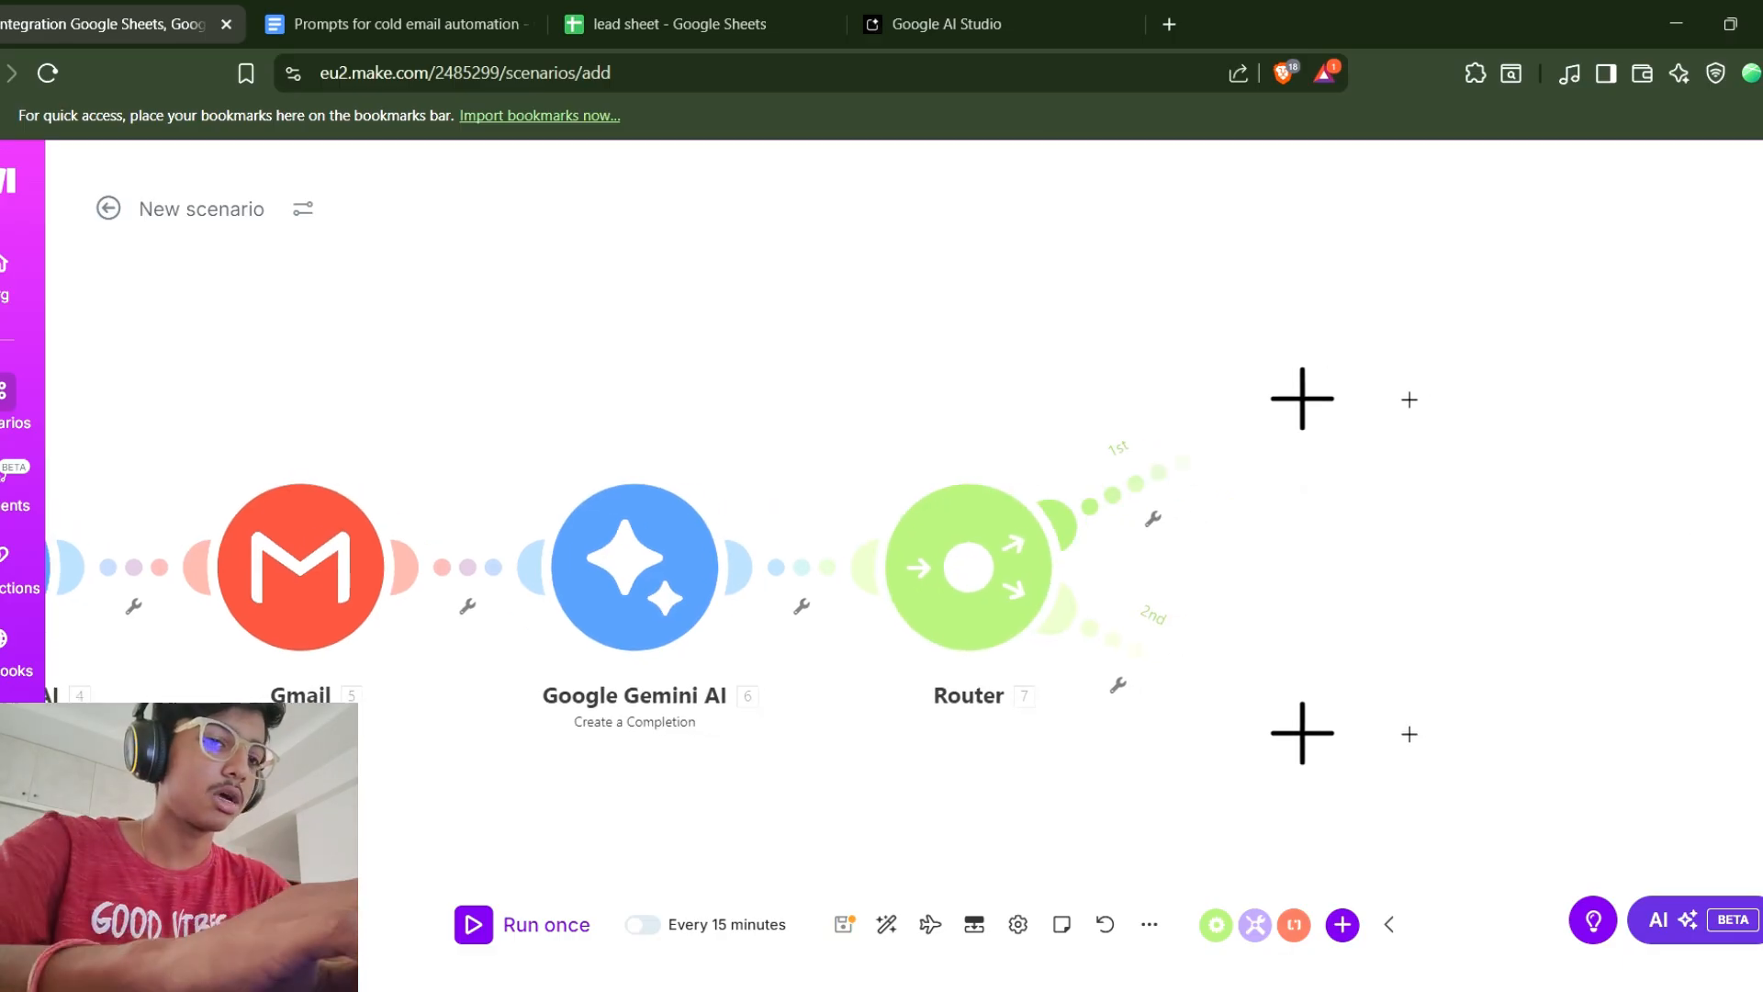
click(1153, 519)
text(F)
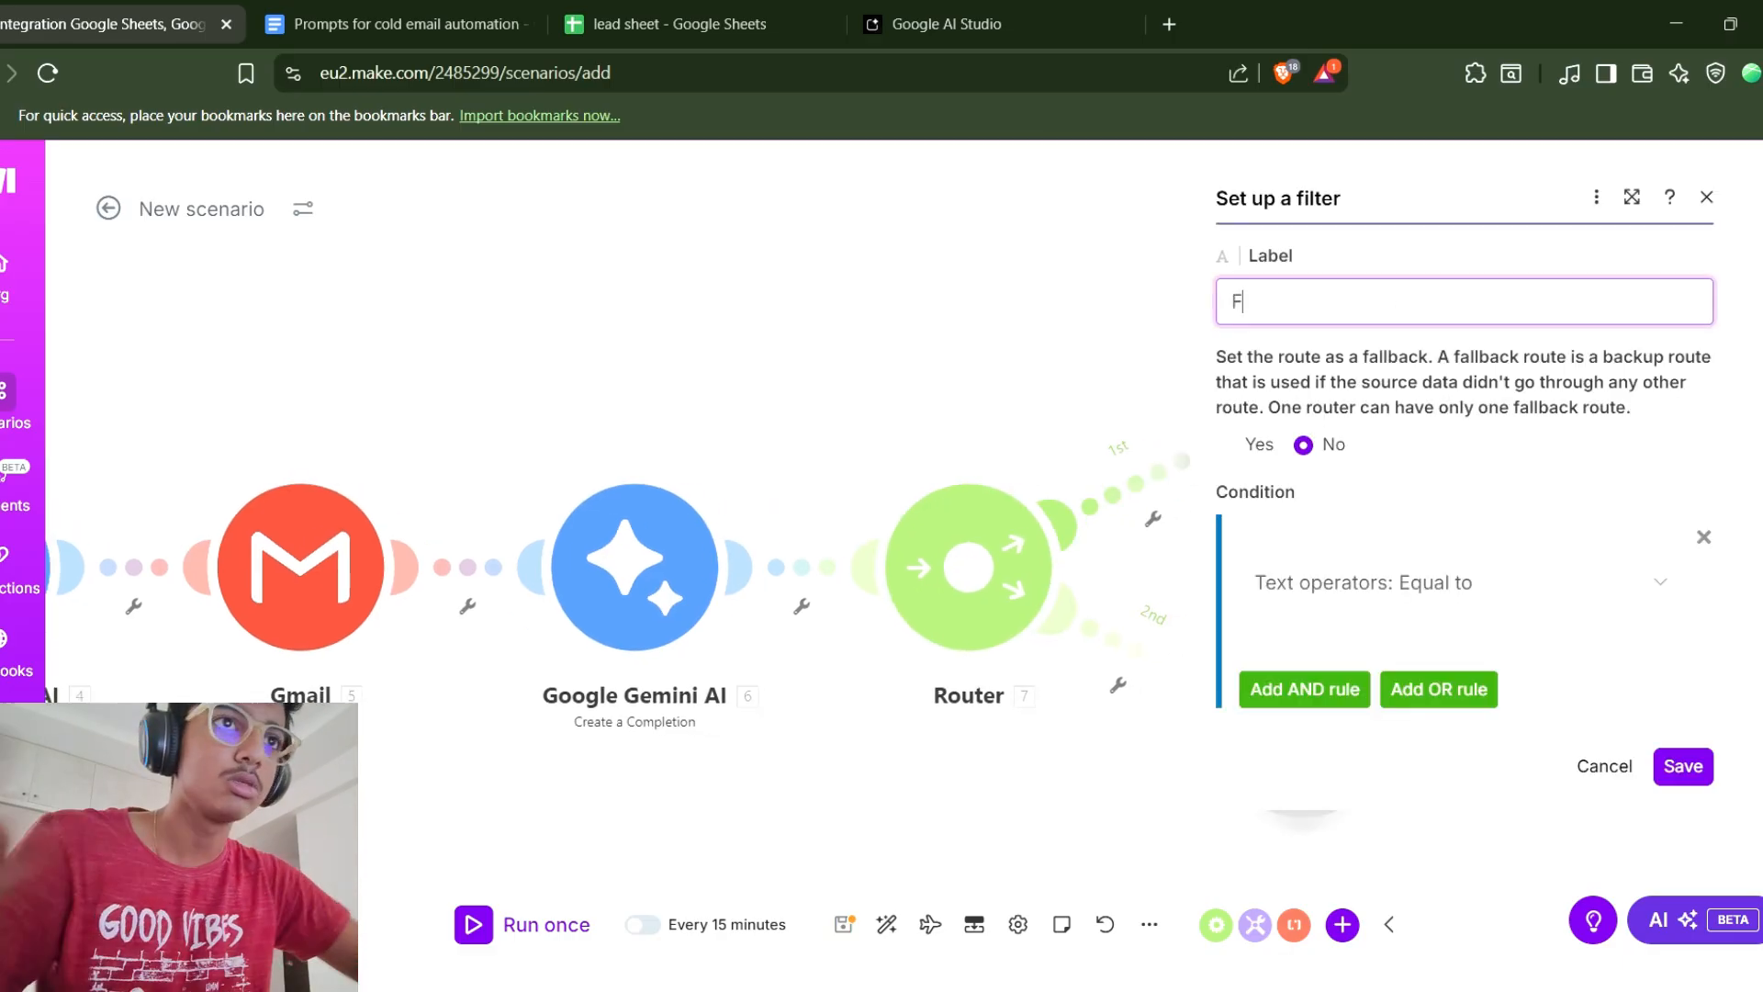
text(ollow up)
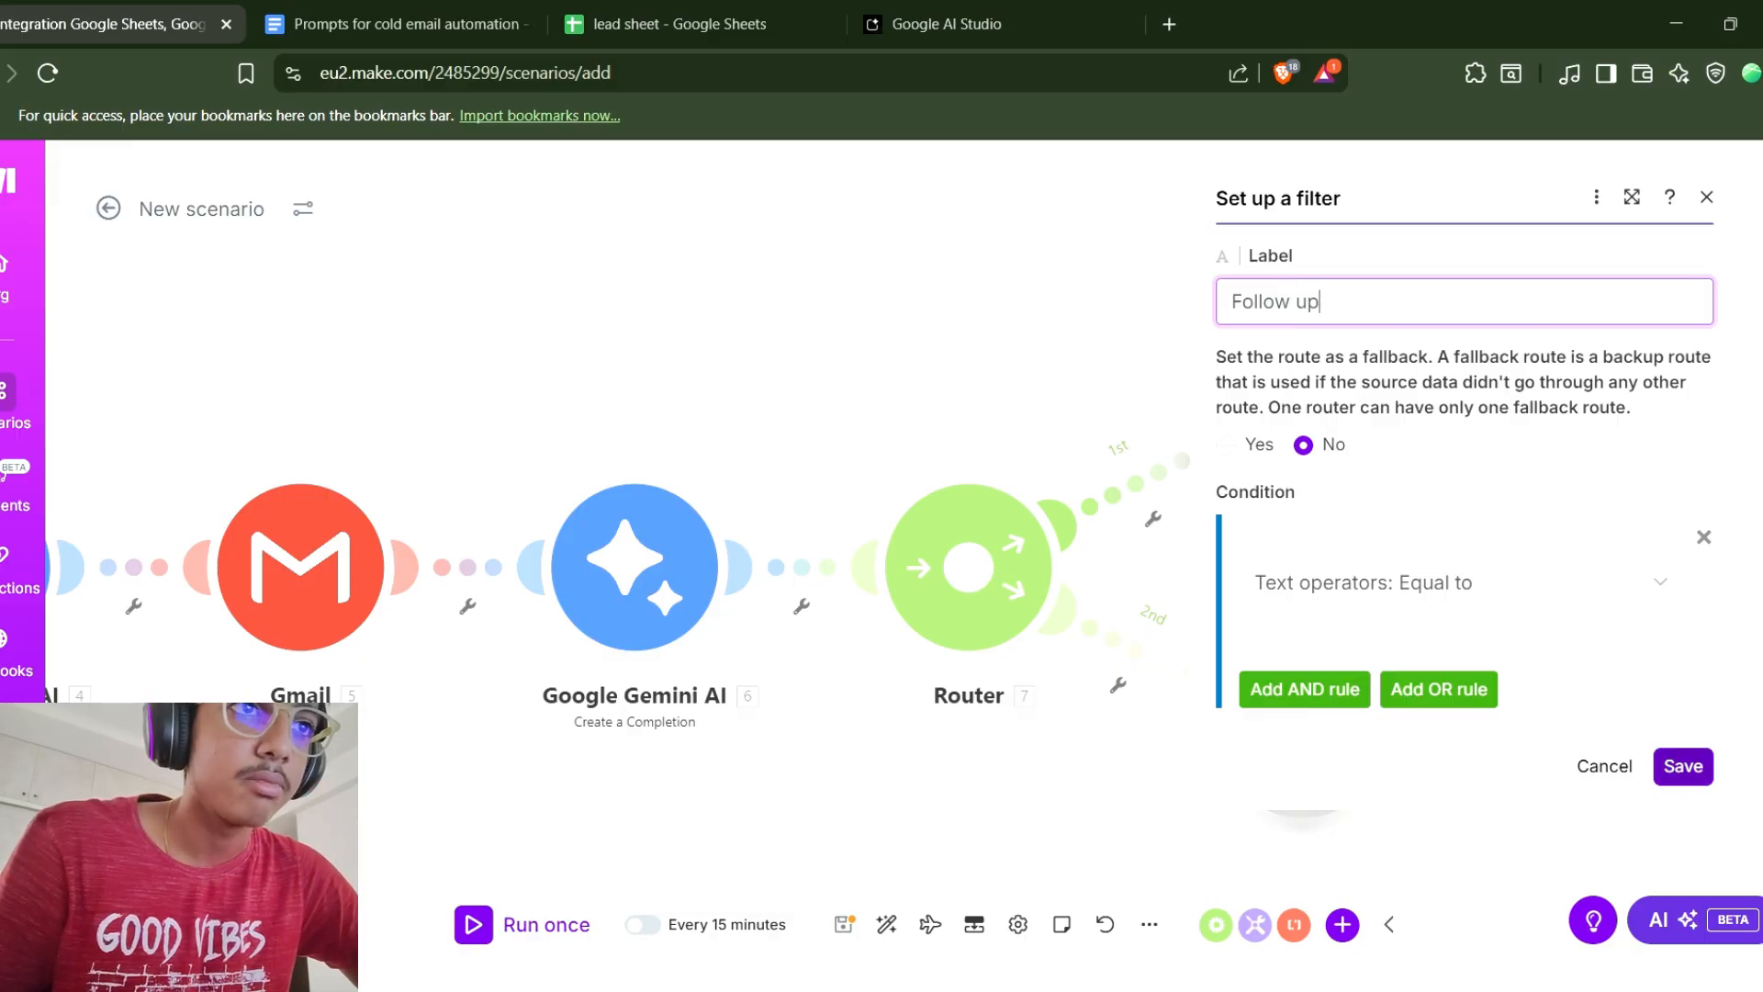
click(1683, 766)
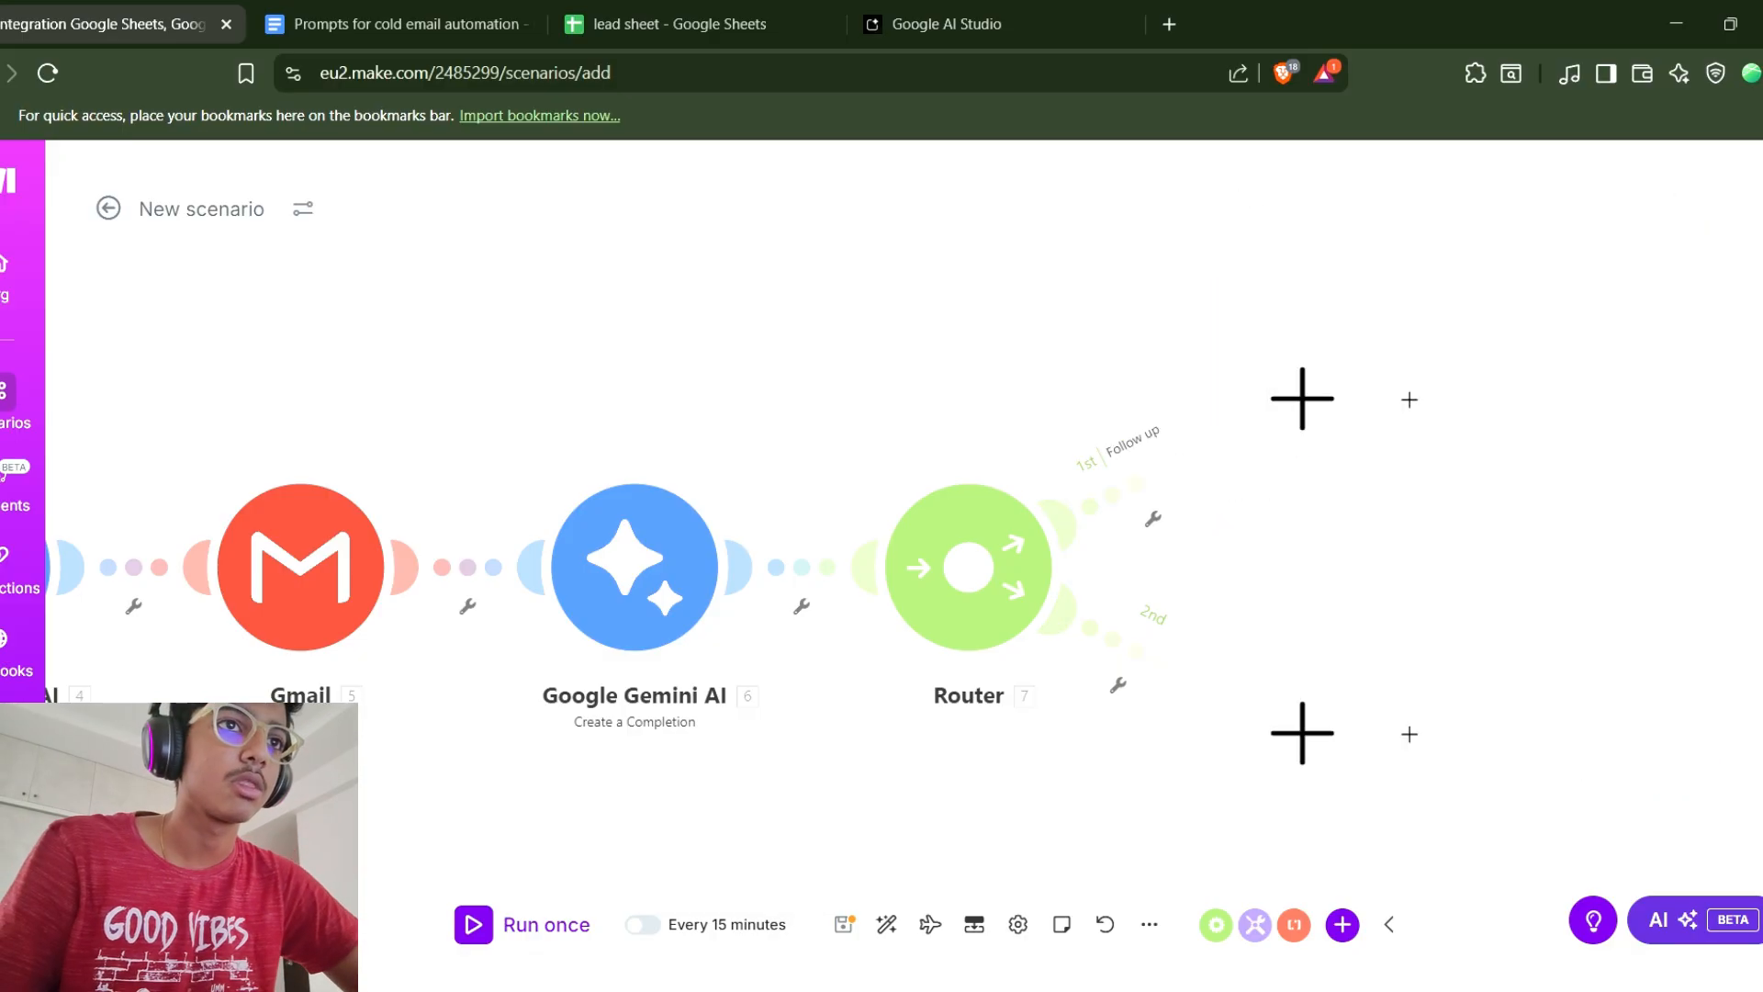
Label the router's second route Email sent.
click(1135, 650)
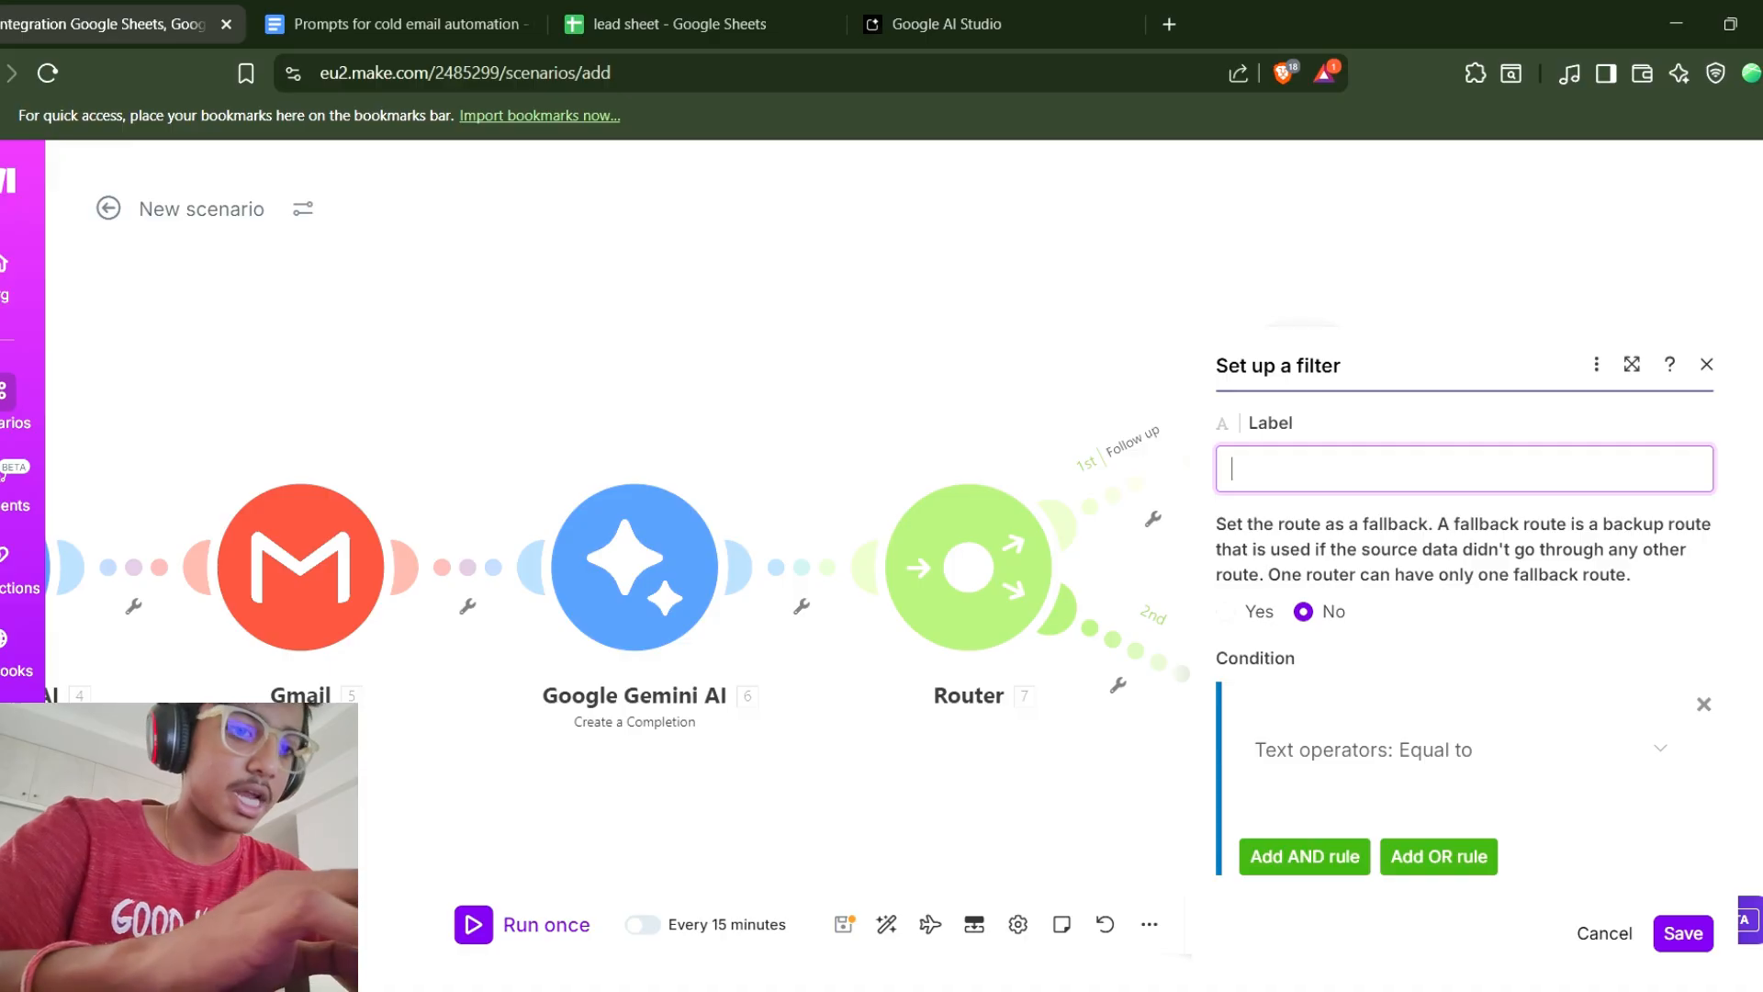
text(Email sent)
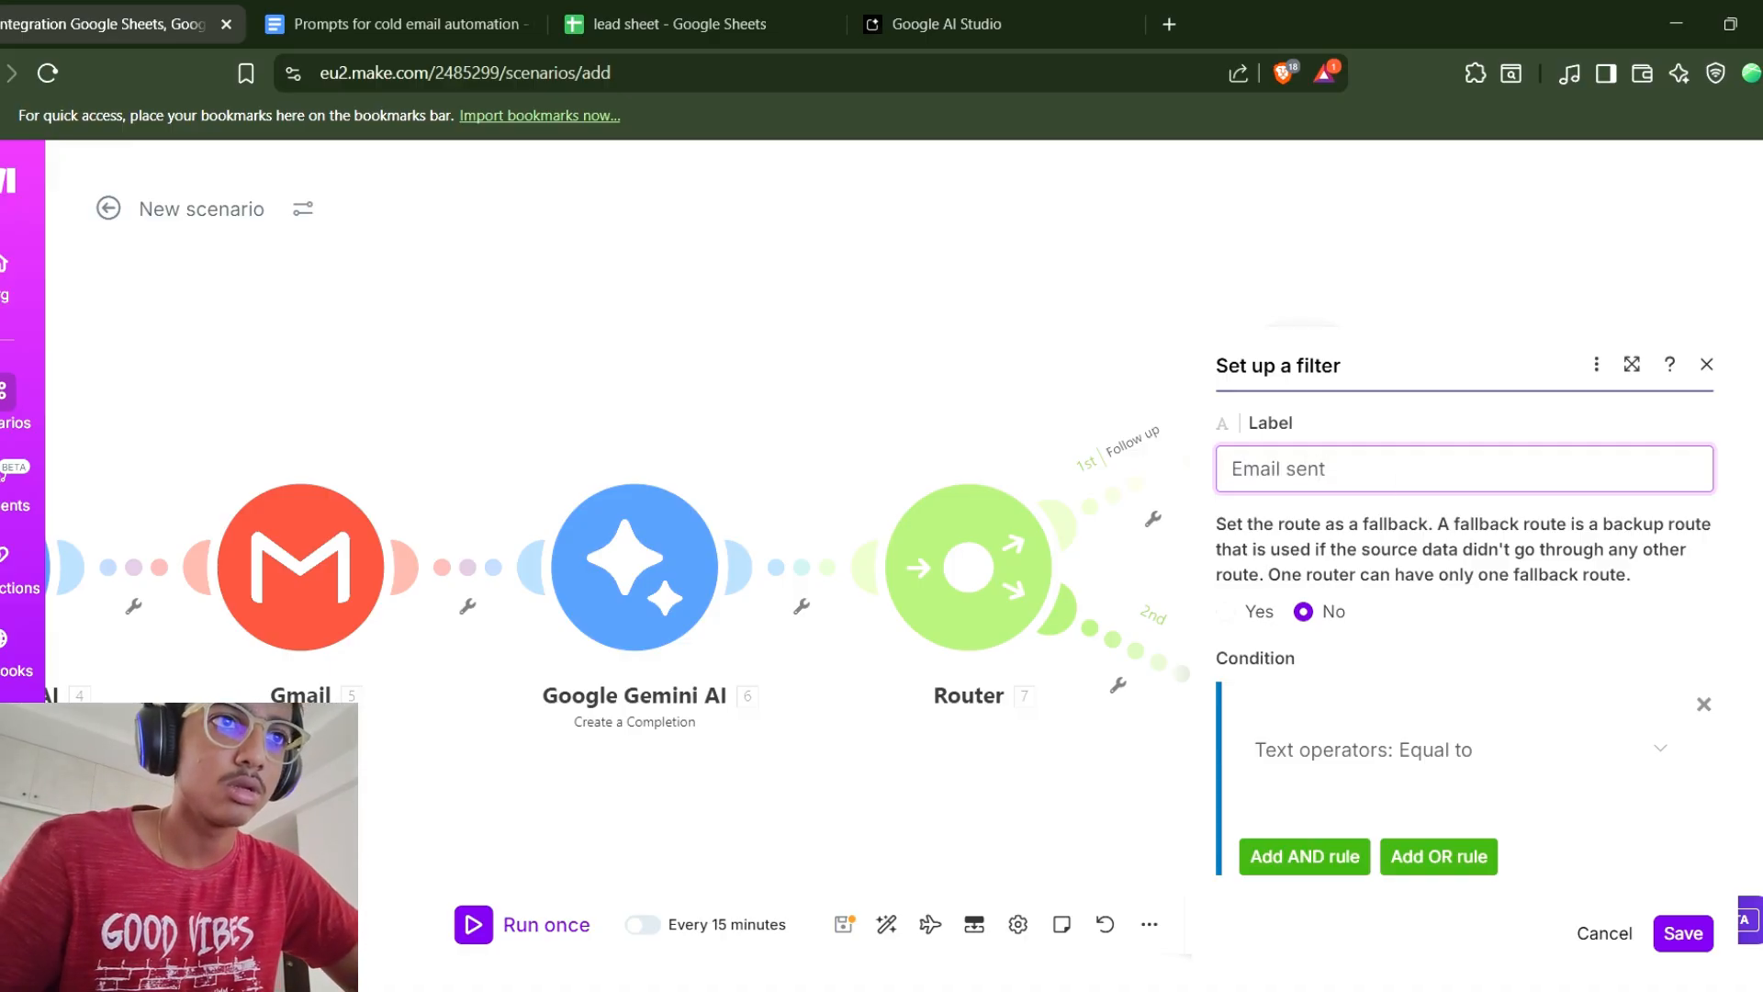
click(1683, 933)
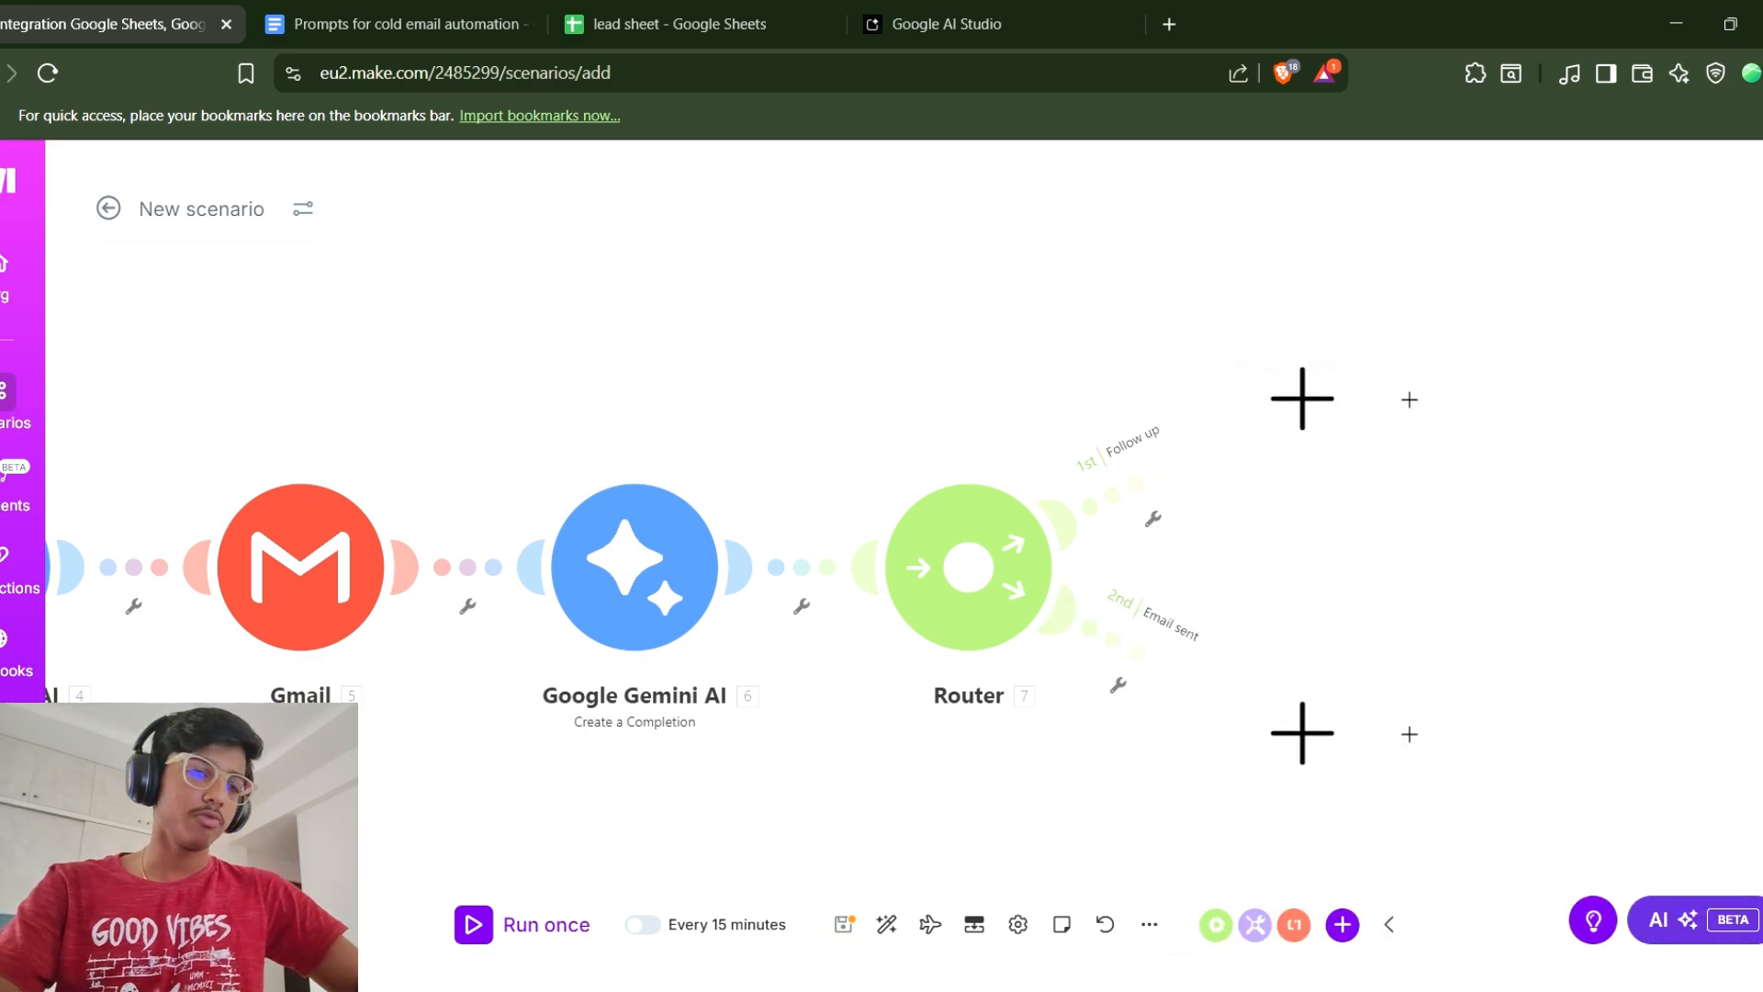
Add a Google Sheets Add a Row module on the second route and choose the lead sheet spreadsheet.
click(1302, 733)
click(837, 433)
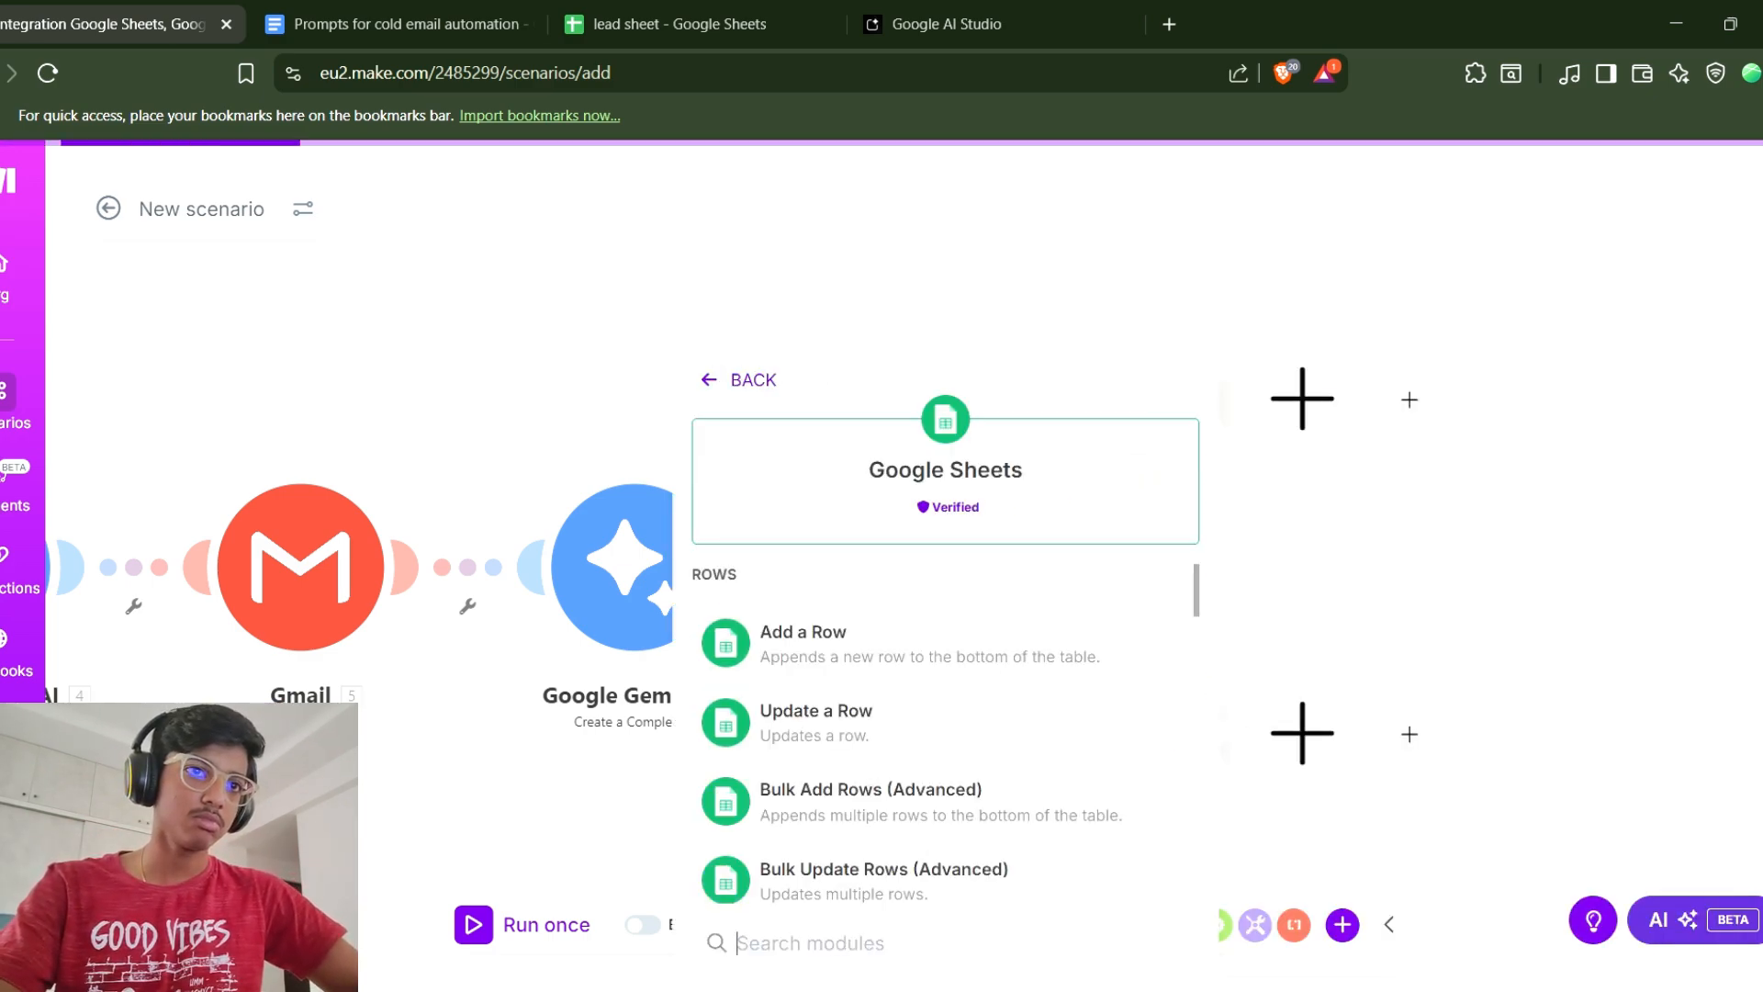
click(804, 642)
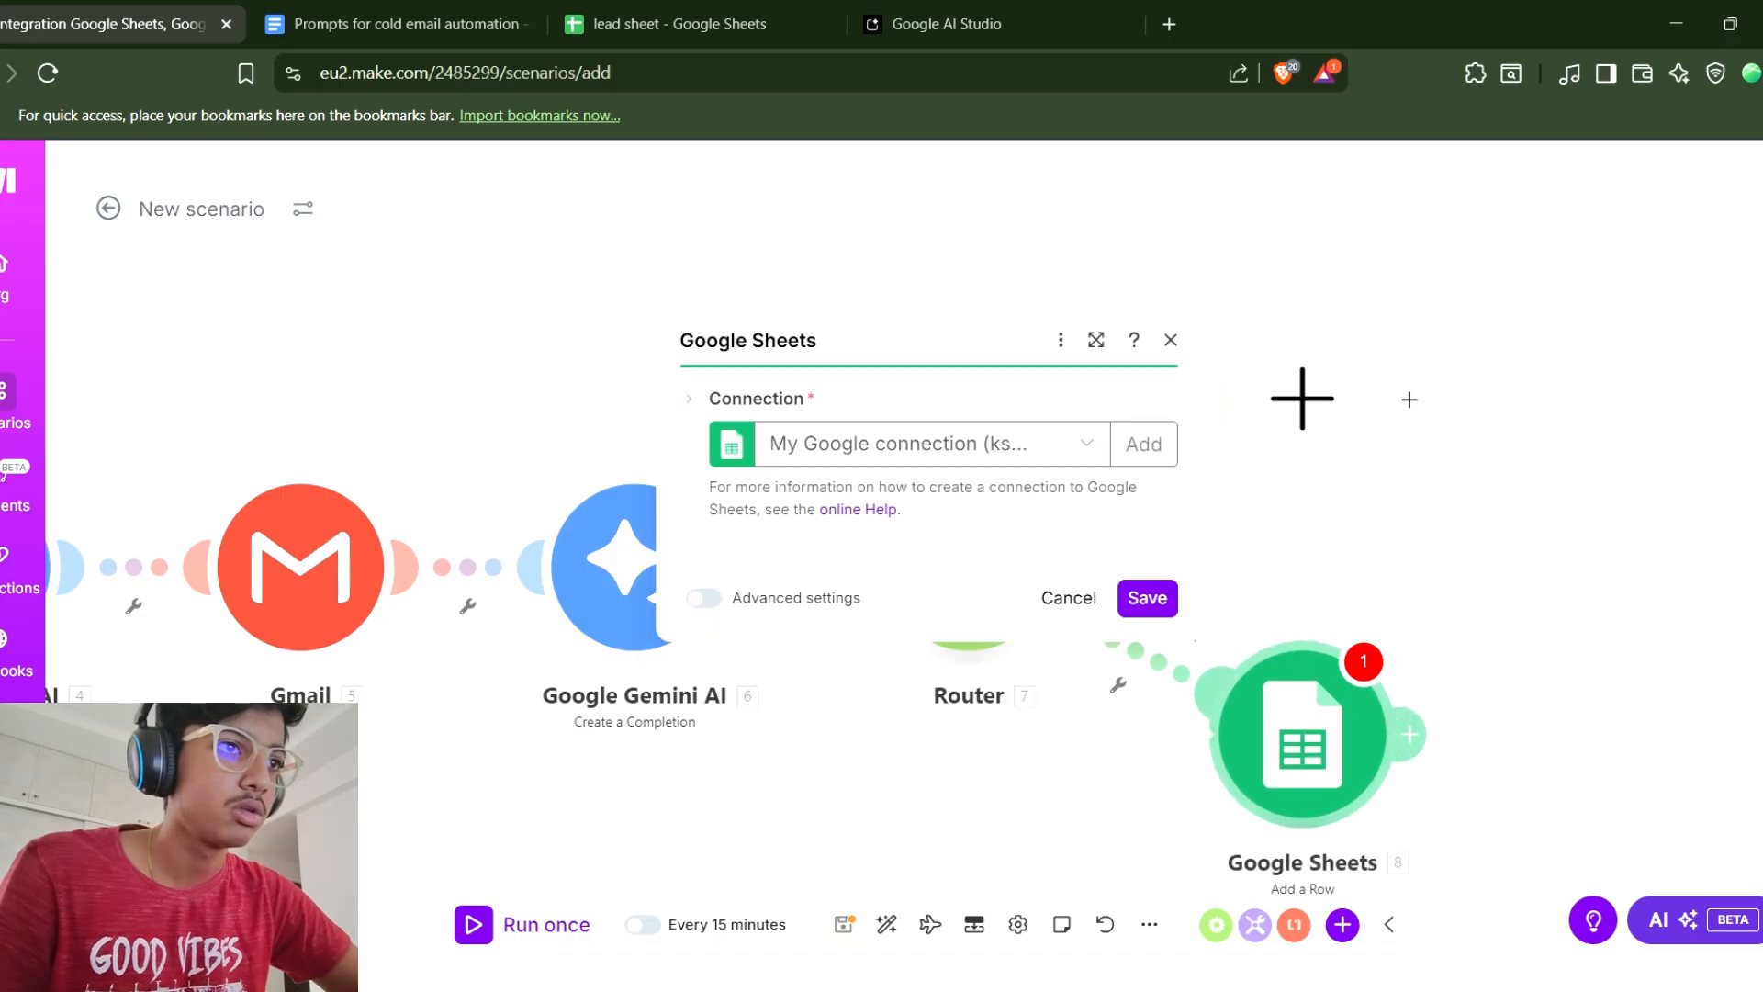
click(816, 700)
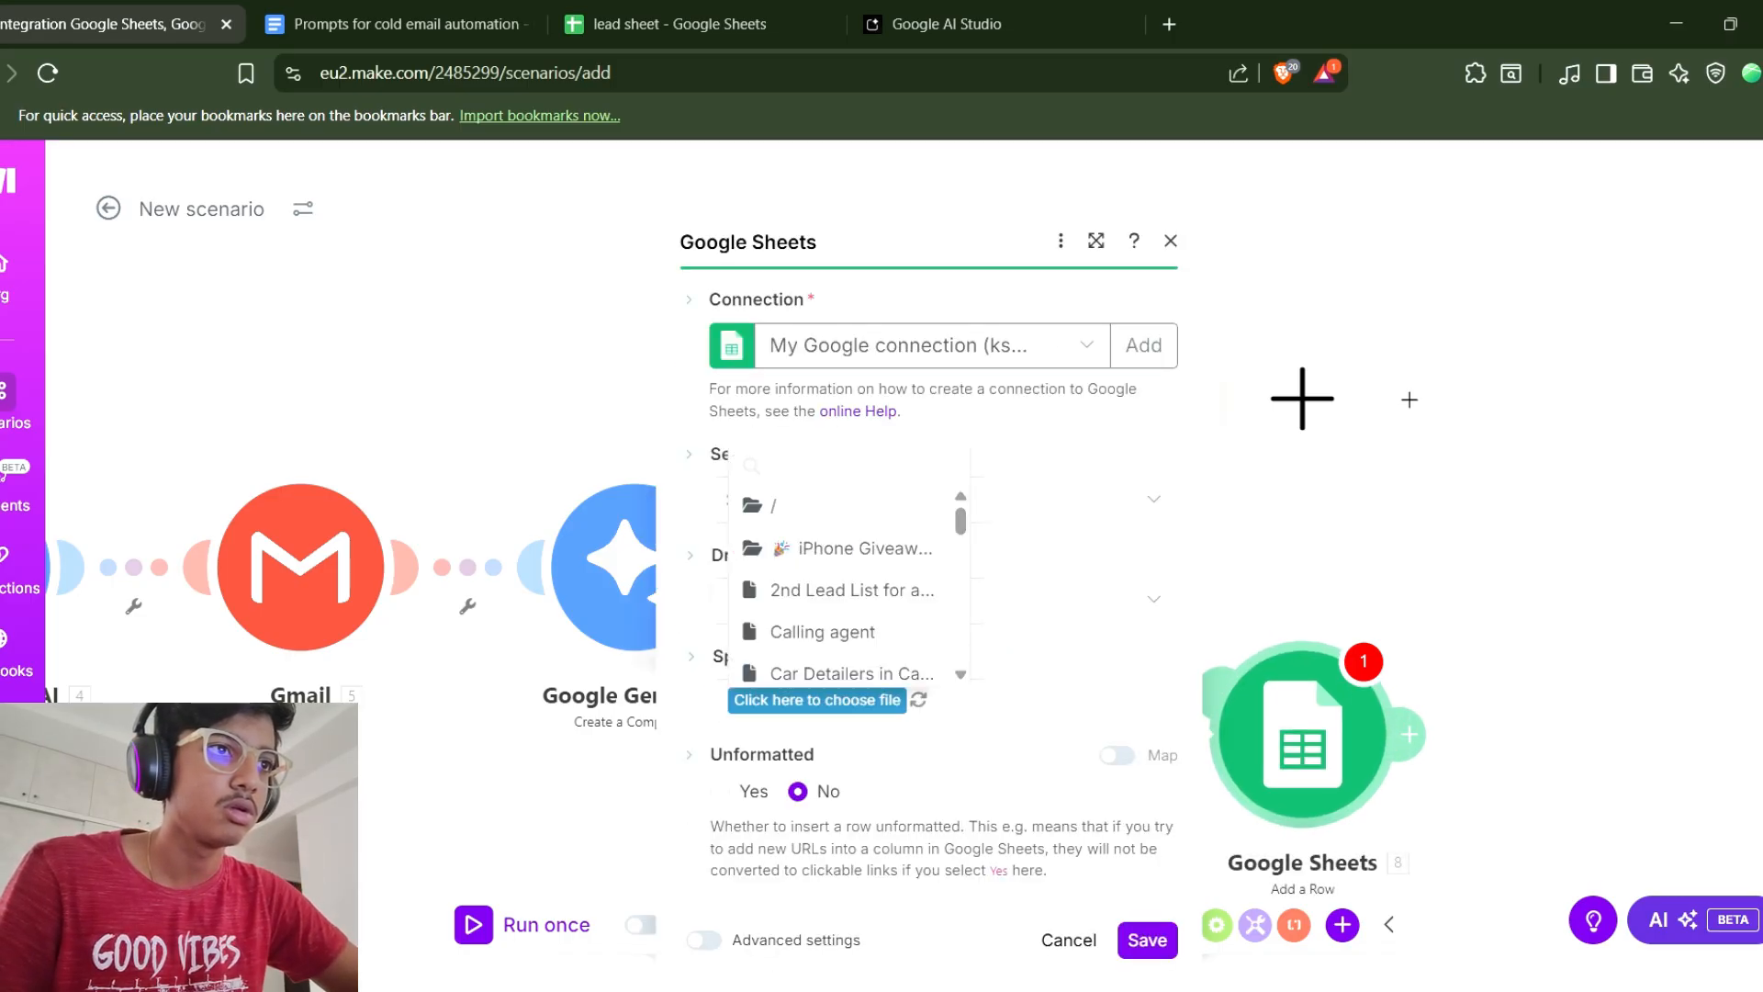
key(Escape)
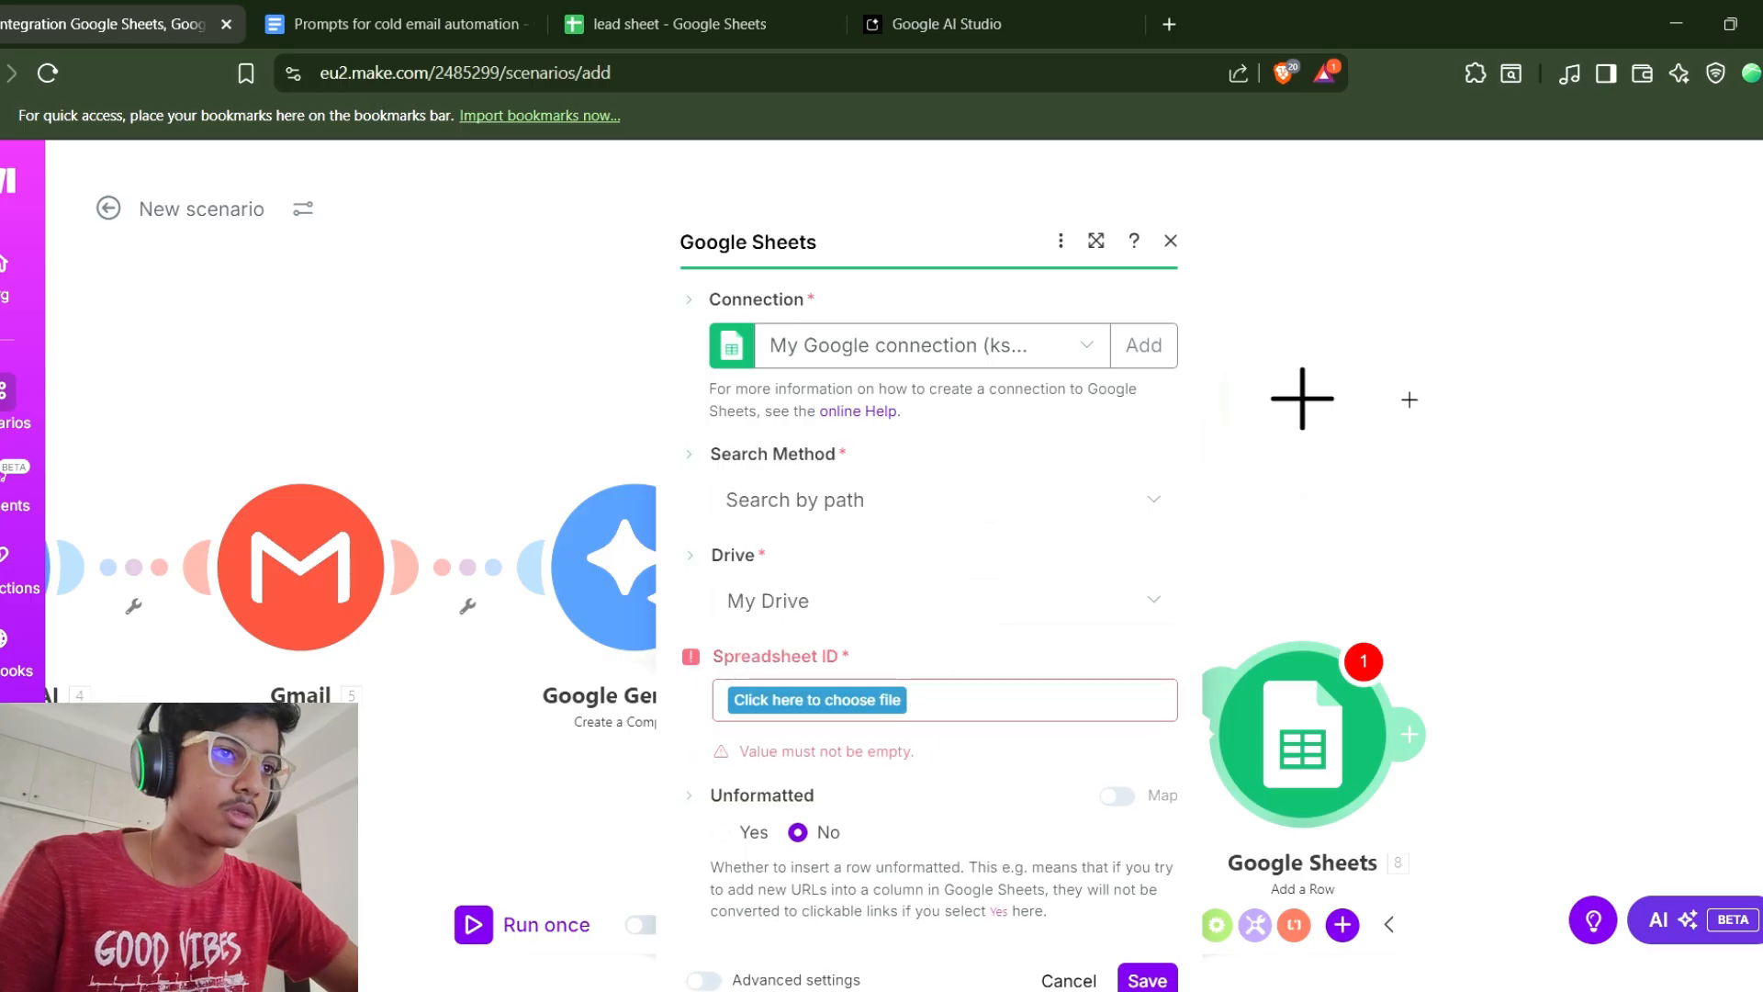
click(830, 659)
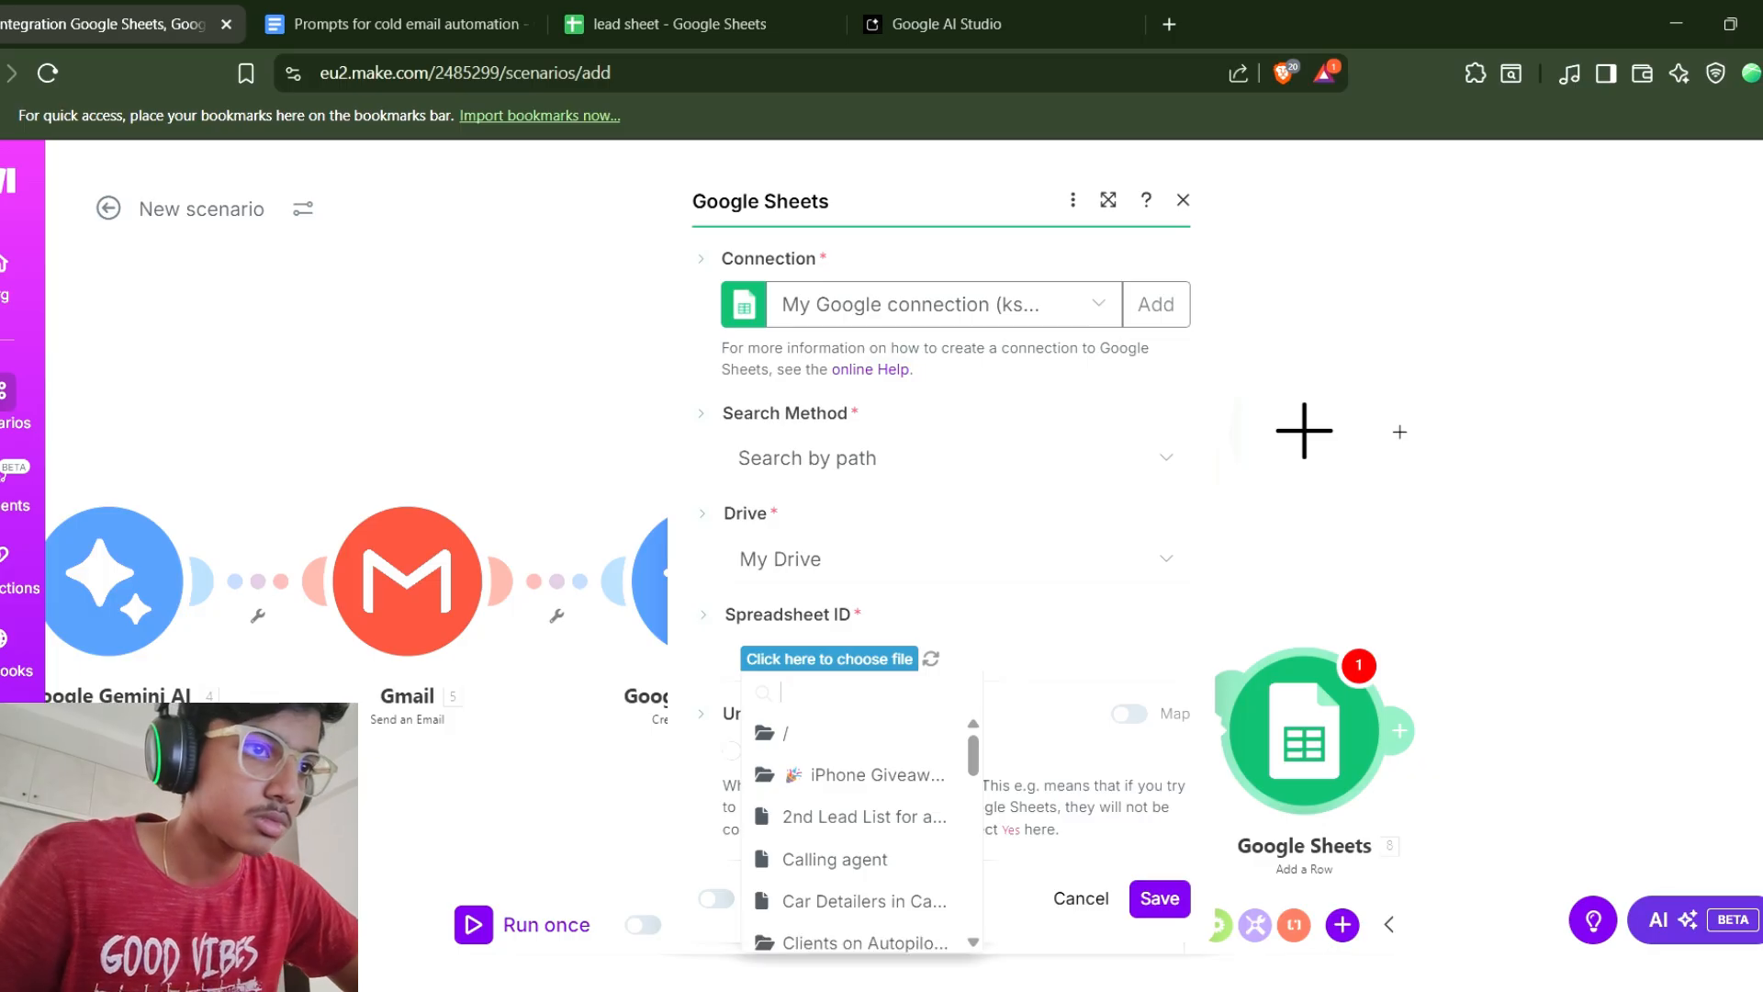
text(lead s)
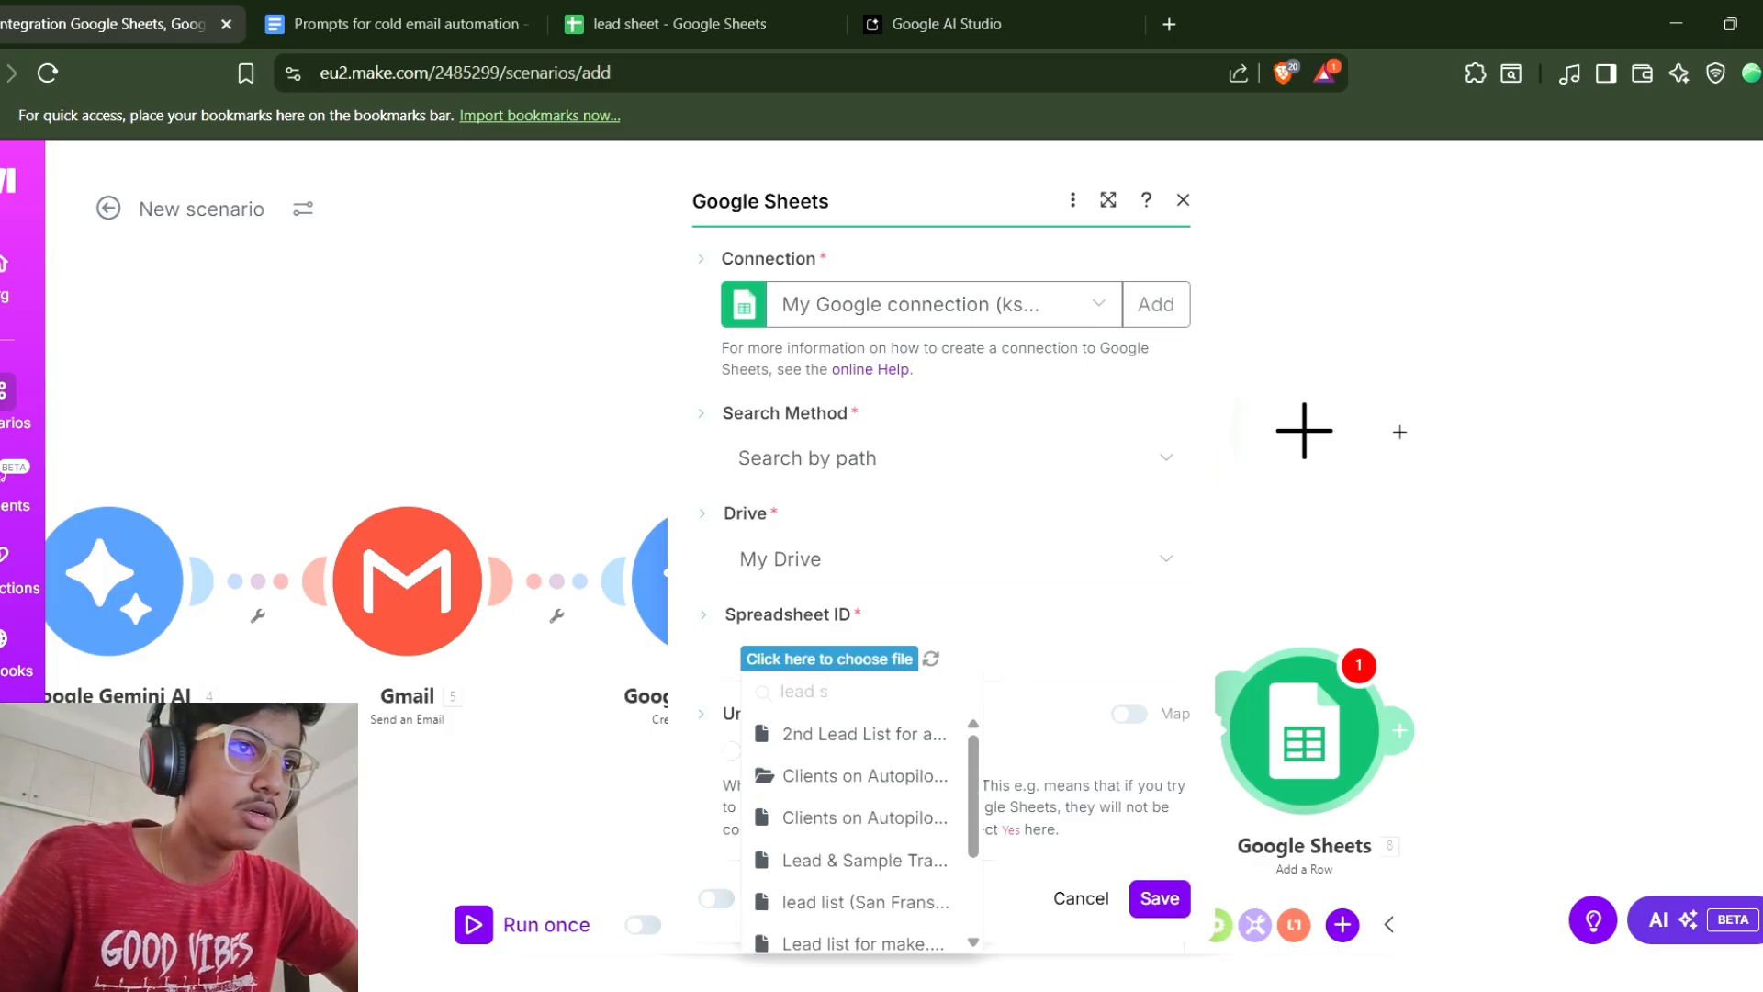
text(heet)
key(Return)
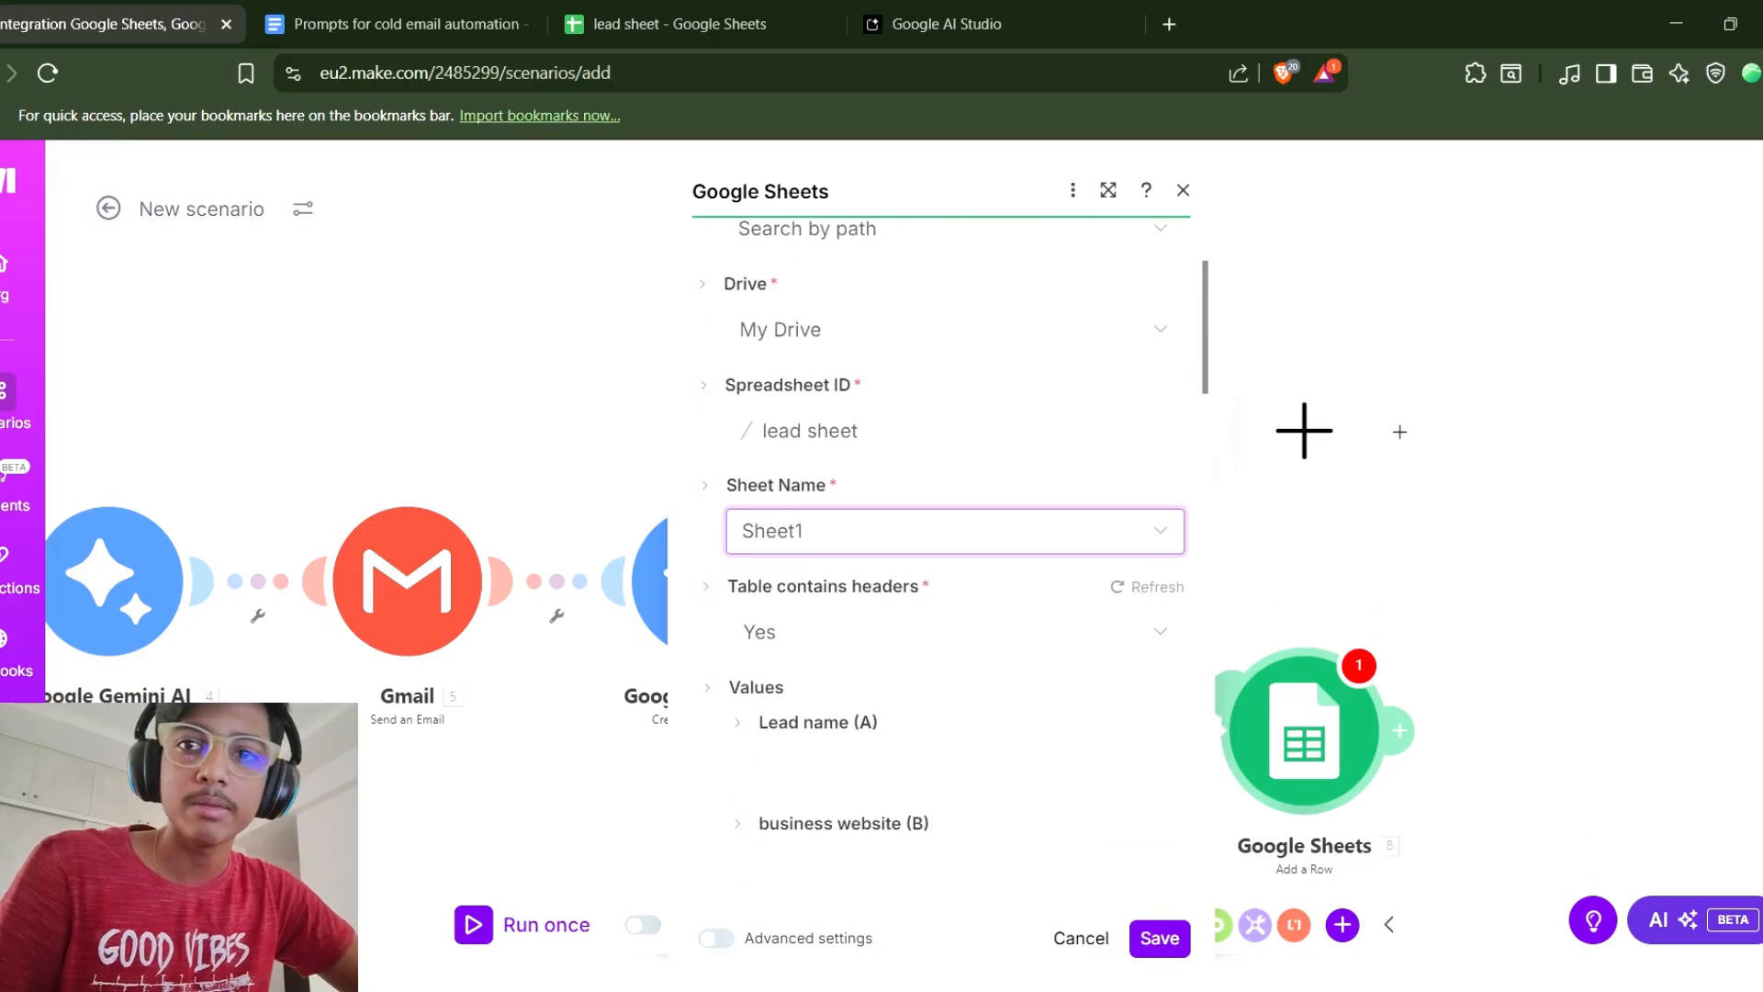
Set the Email sent? (D) column value to Yes in the Add a Row module.
click(843, 444)
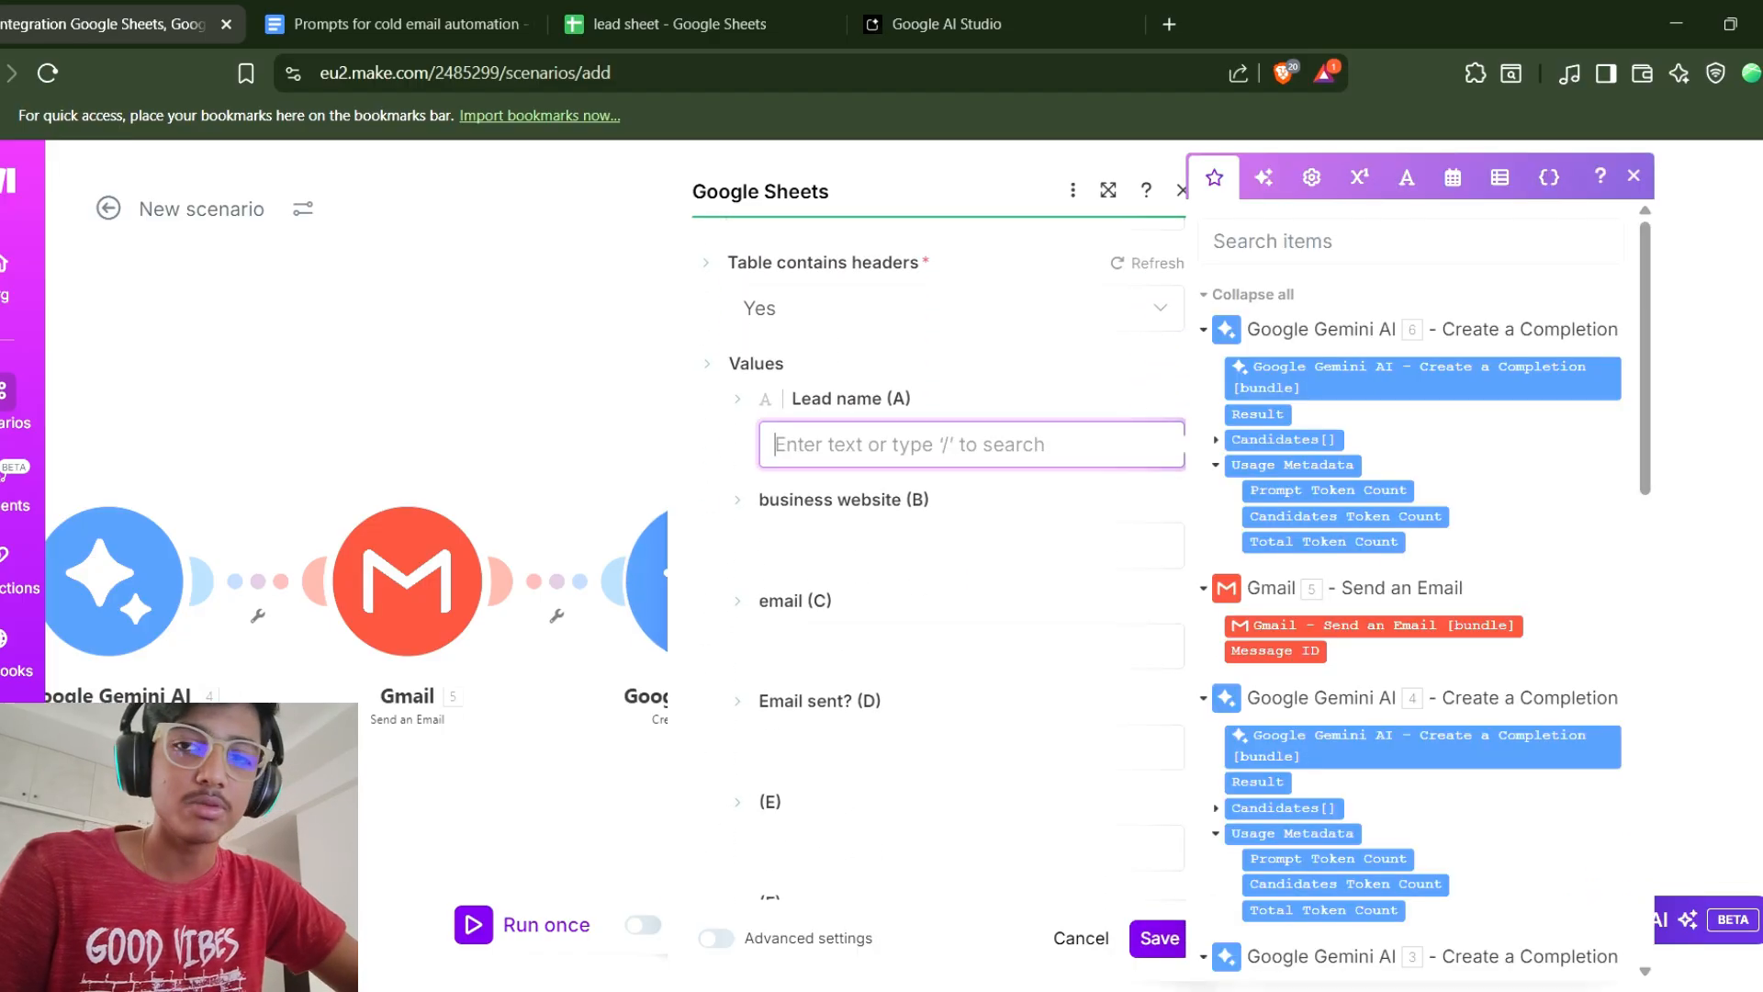
click(843, 545)
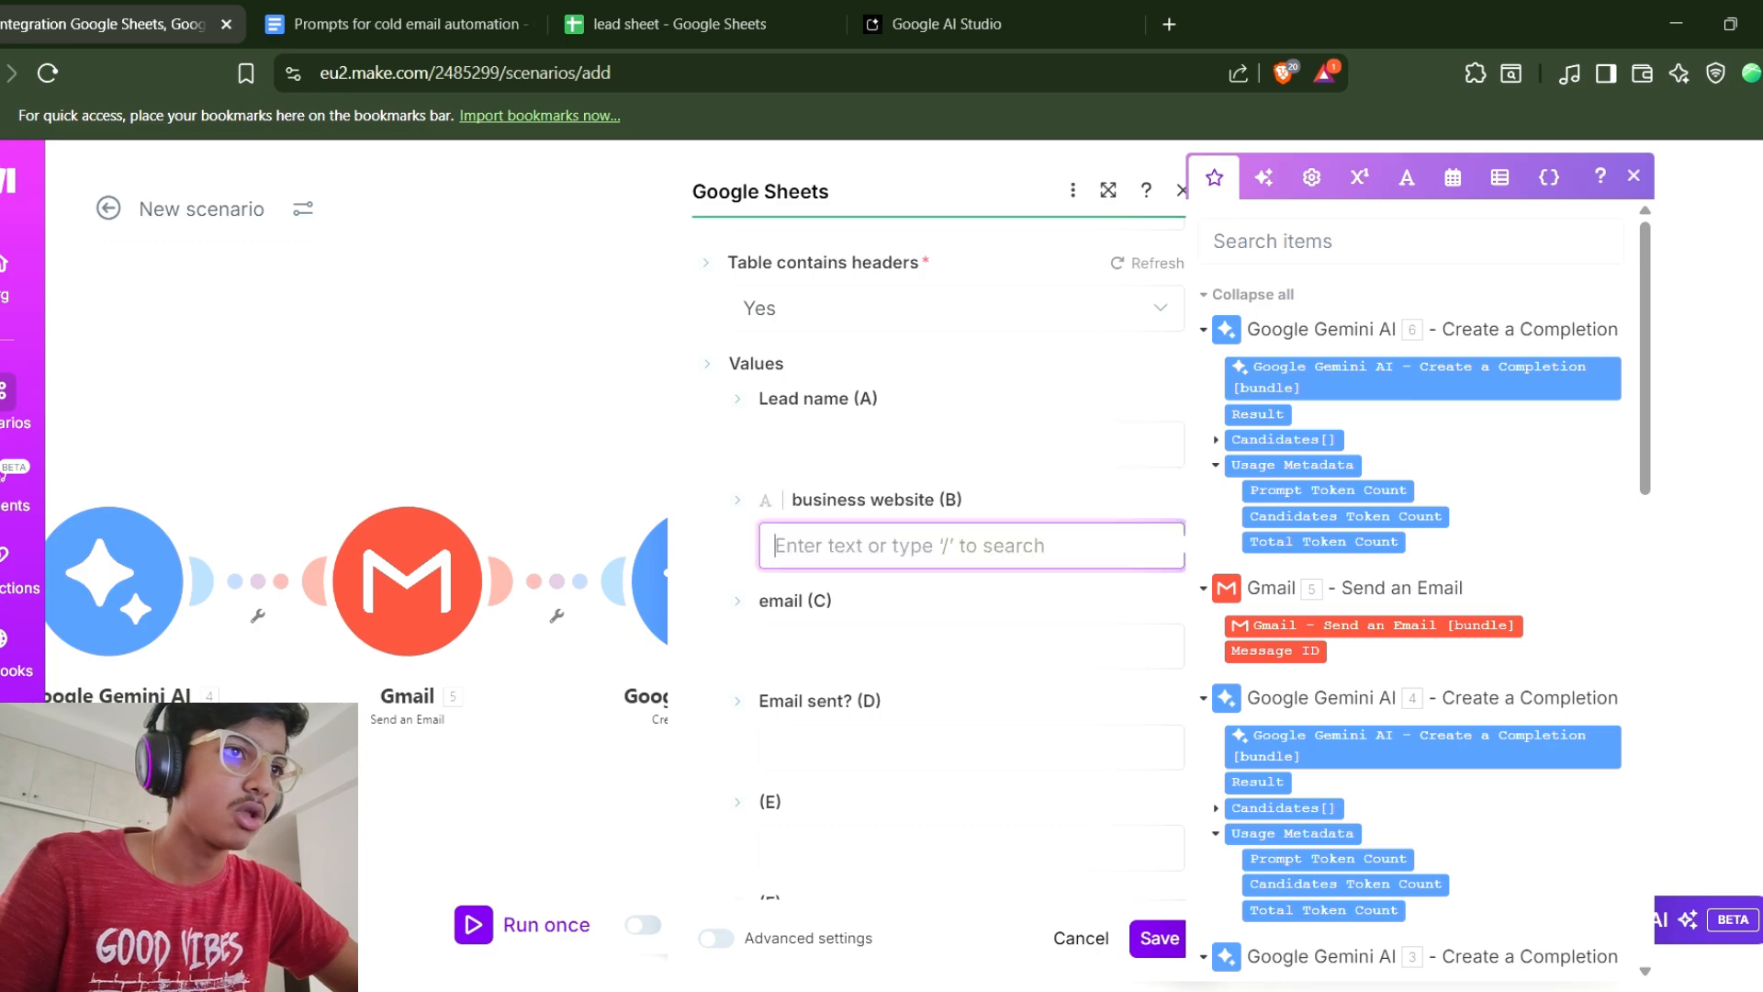
click(918, 646)
scroll(919, 643, down, 1)
click(919, 627)
text(sent)
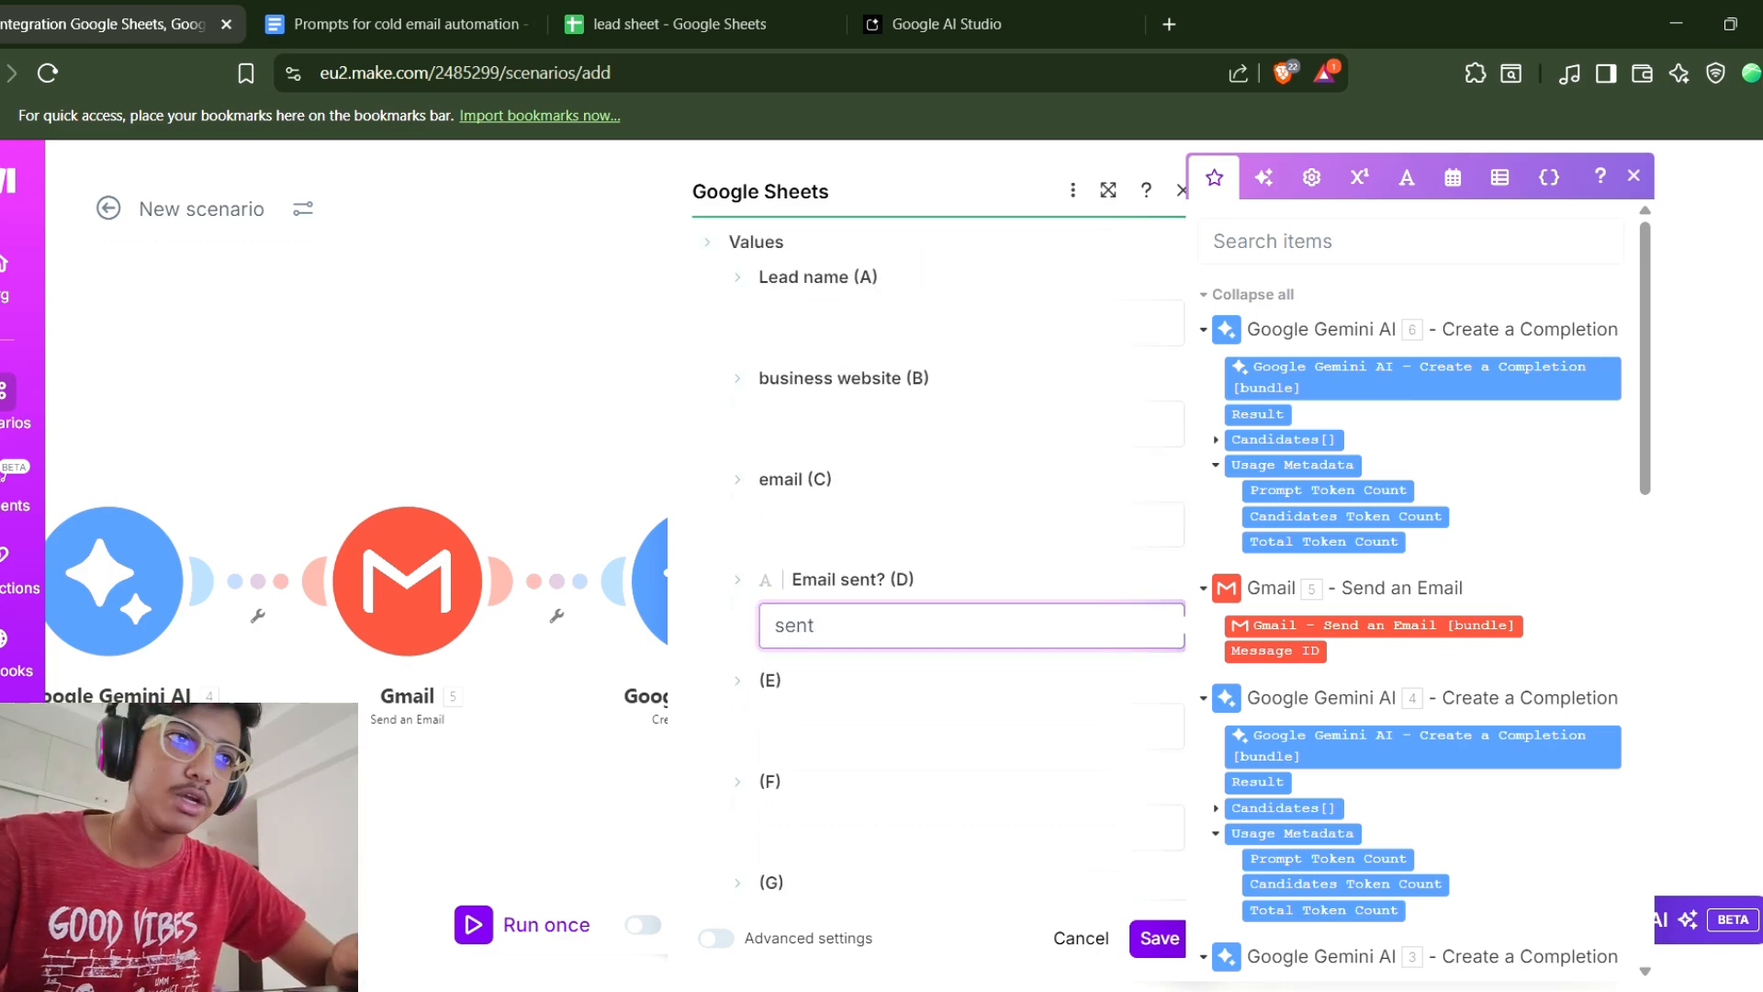
key(ctrl+a)
key(BackSpace)
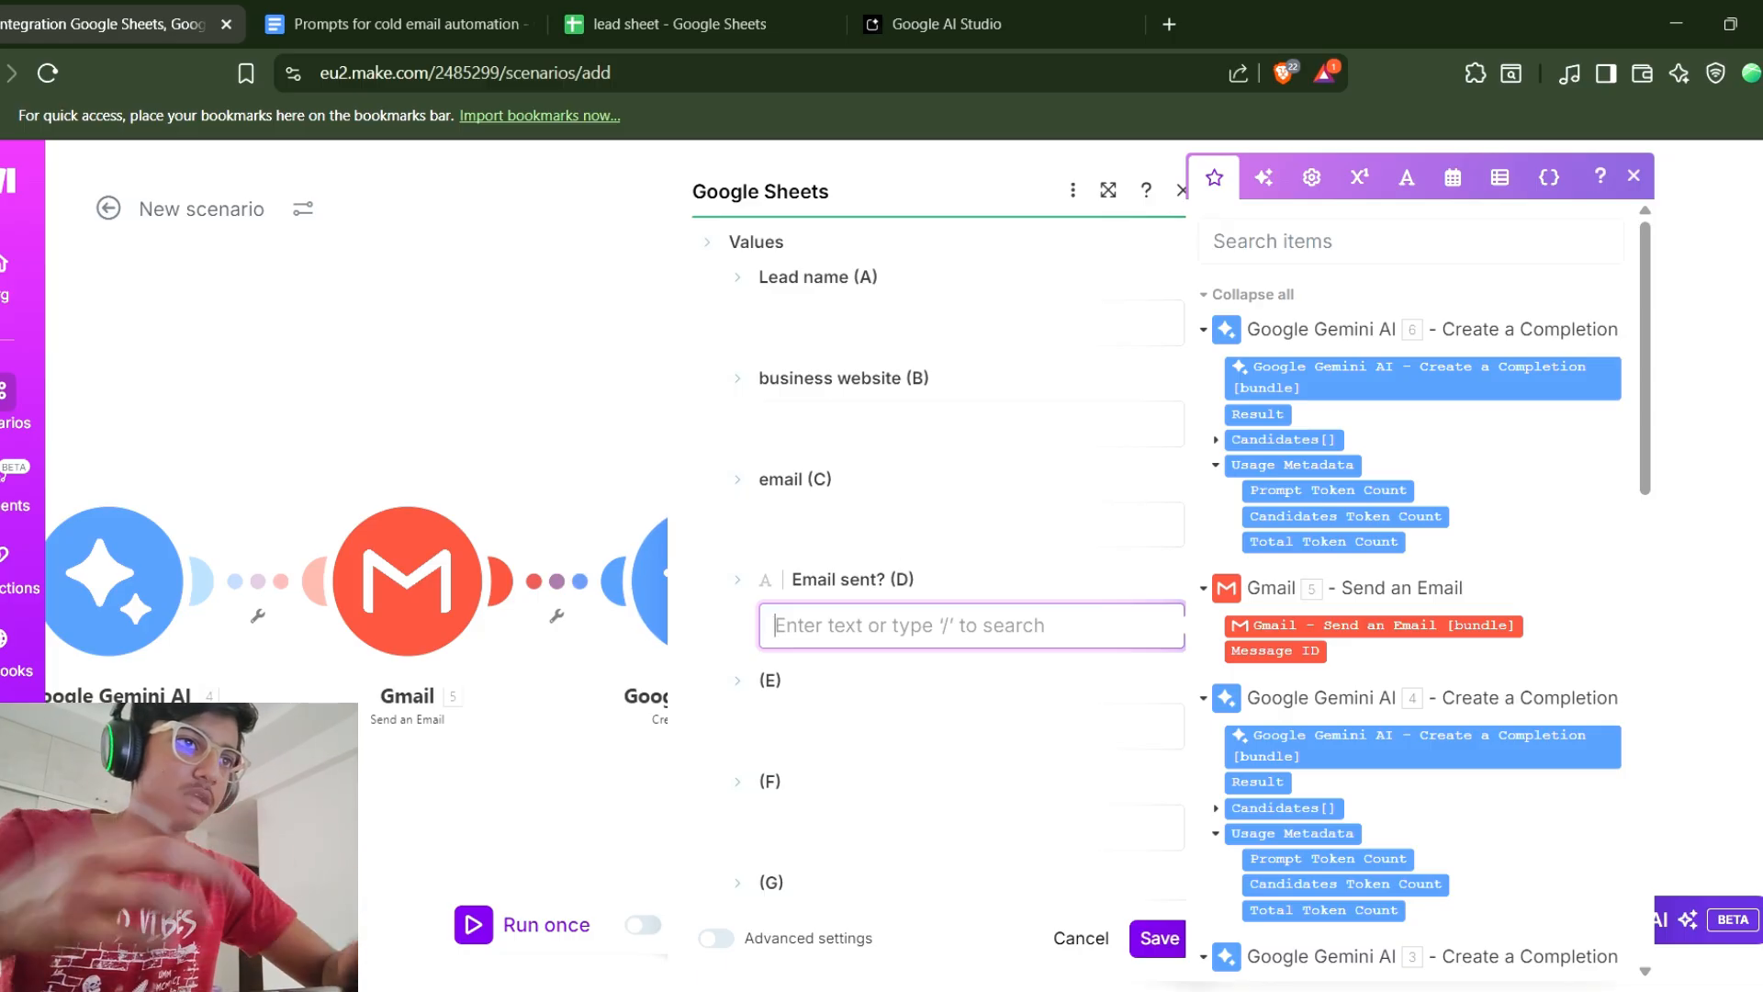
text(Sent)
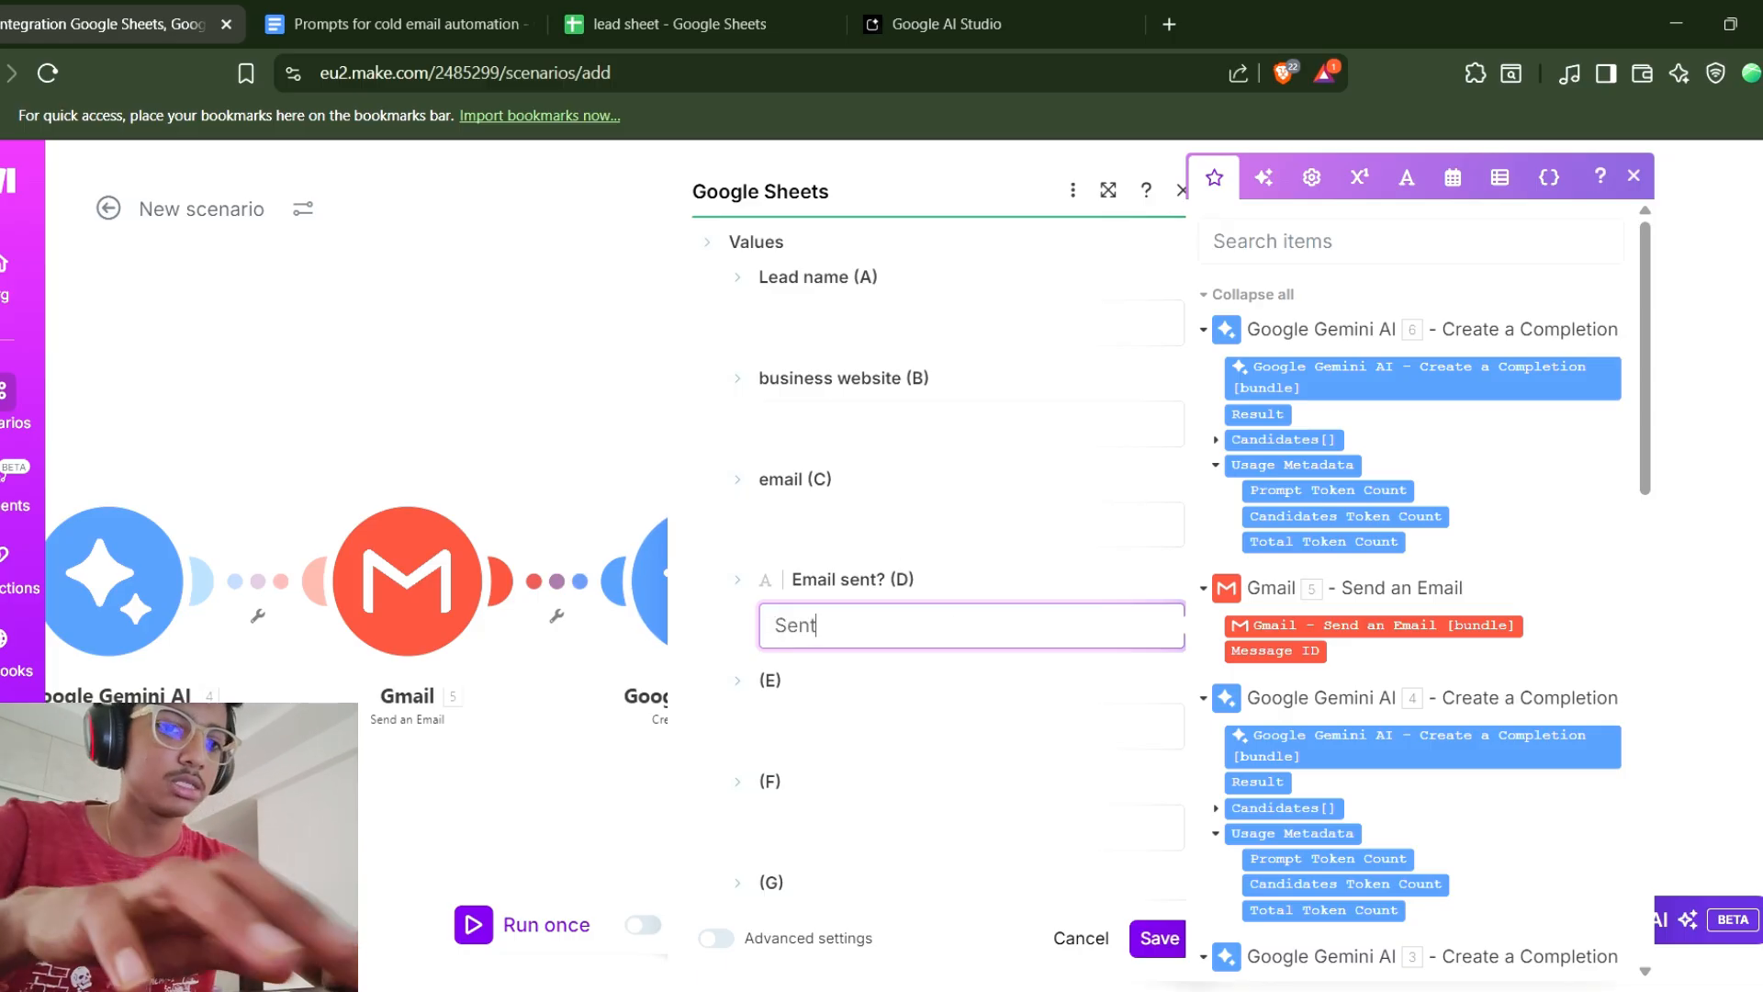
key(ctrl+a)
text(y)
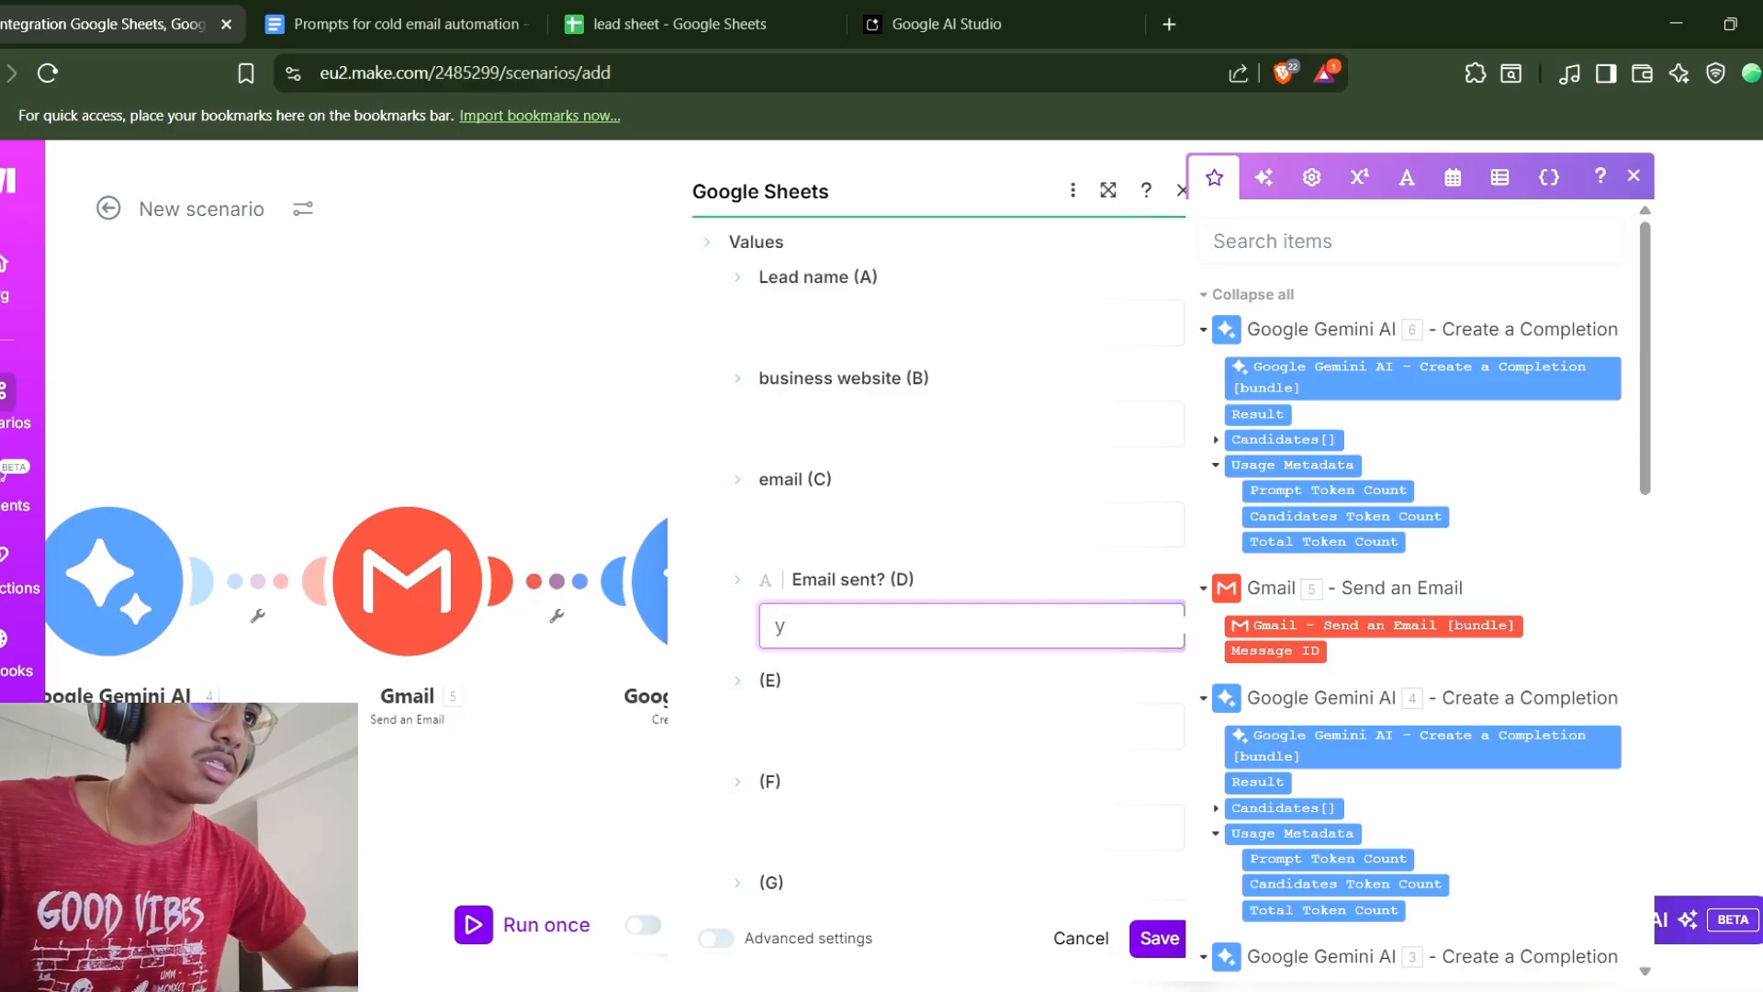
key(BackSpace)
text(Yes)
scroll(937, 569, up, 3)
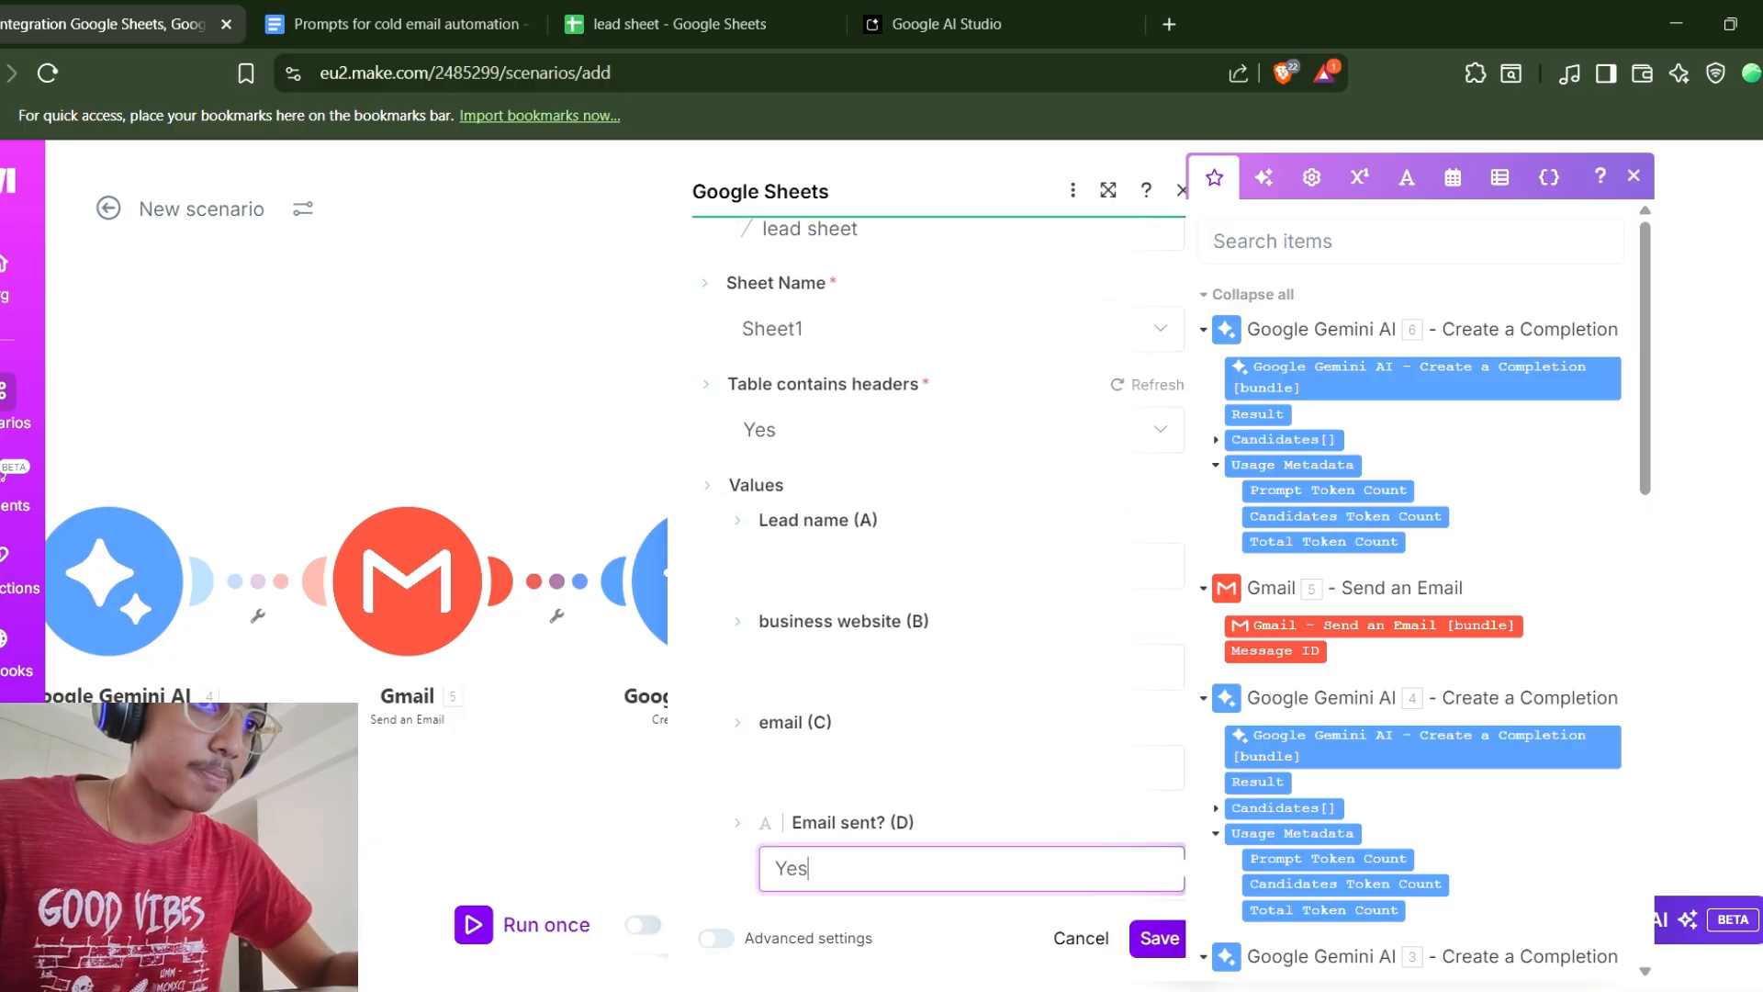
Save the Add a Row module's settings.
scroll(1419, 588, down, 3)
scroll(937, 569, down, 2)
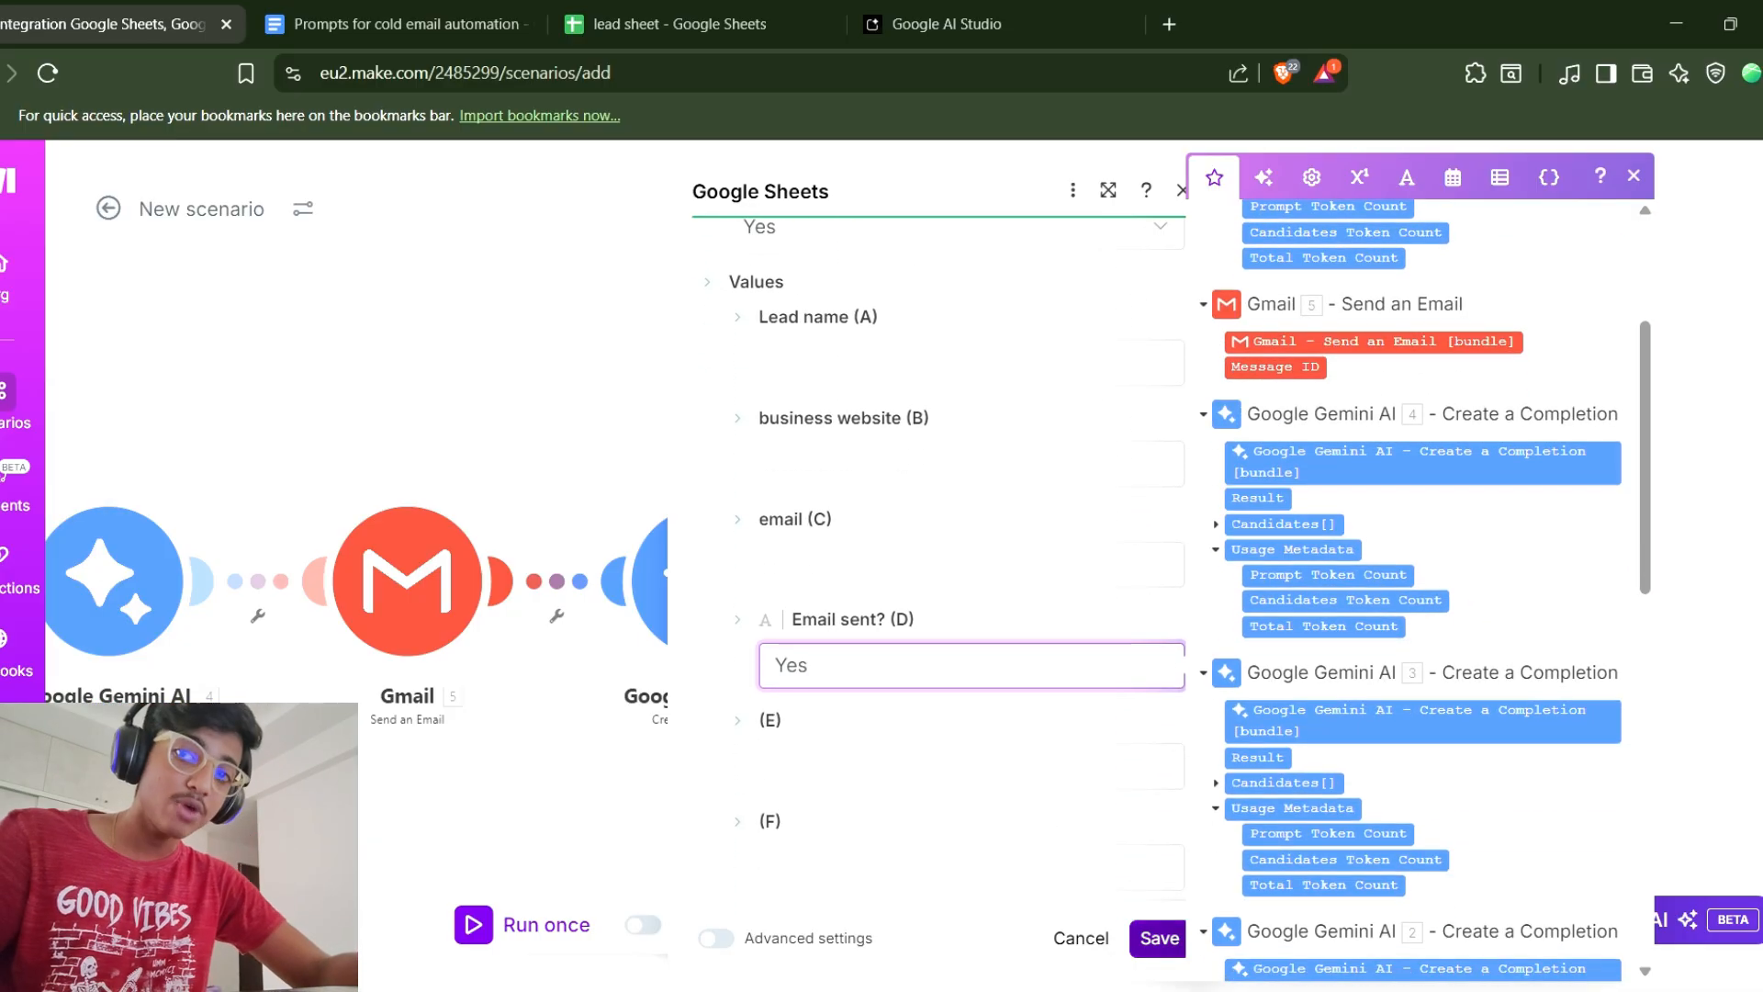
click(1159, 938)
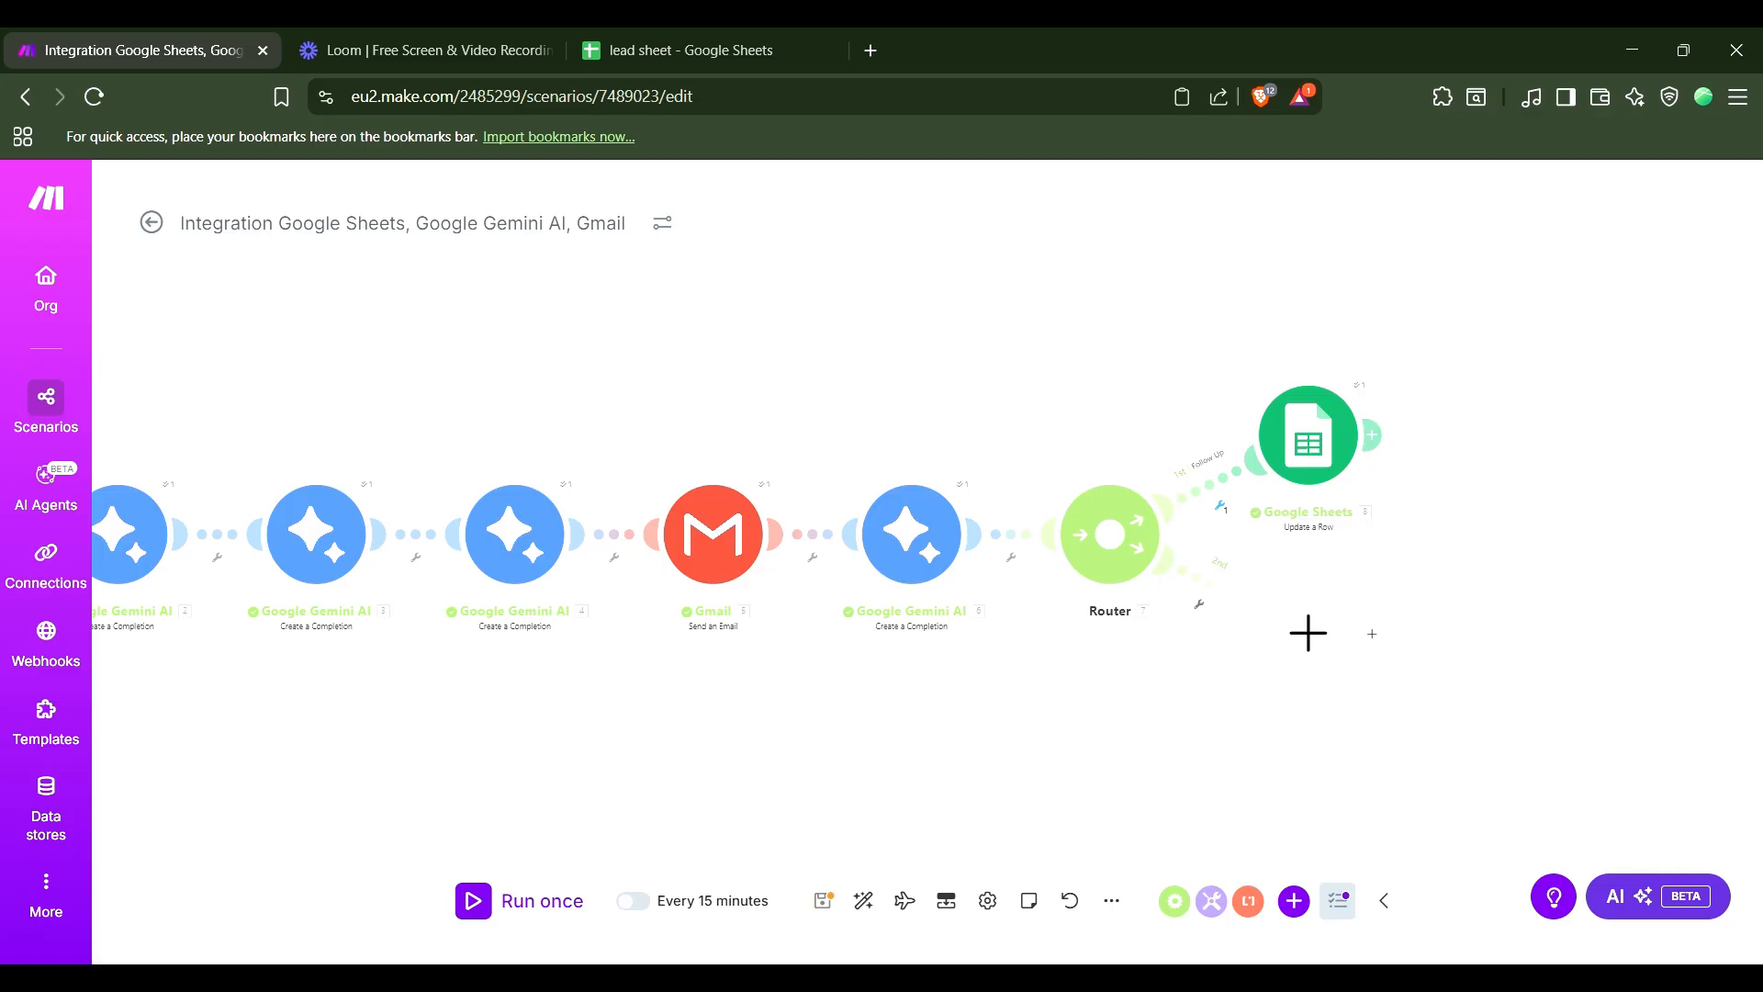
Add a Google Sheets Update a Row module on the router's second route.
click(1308, 633)
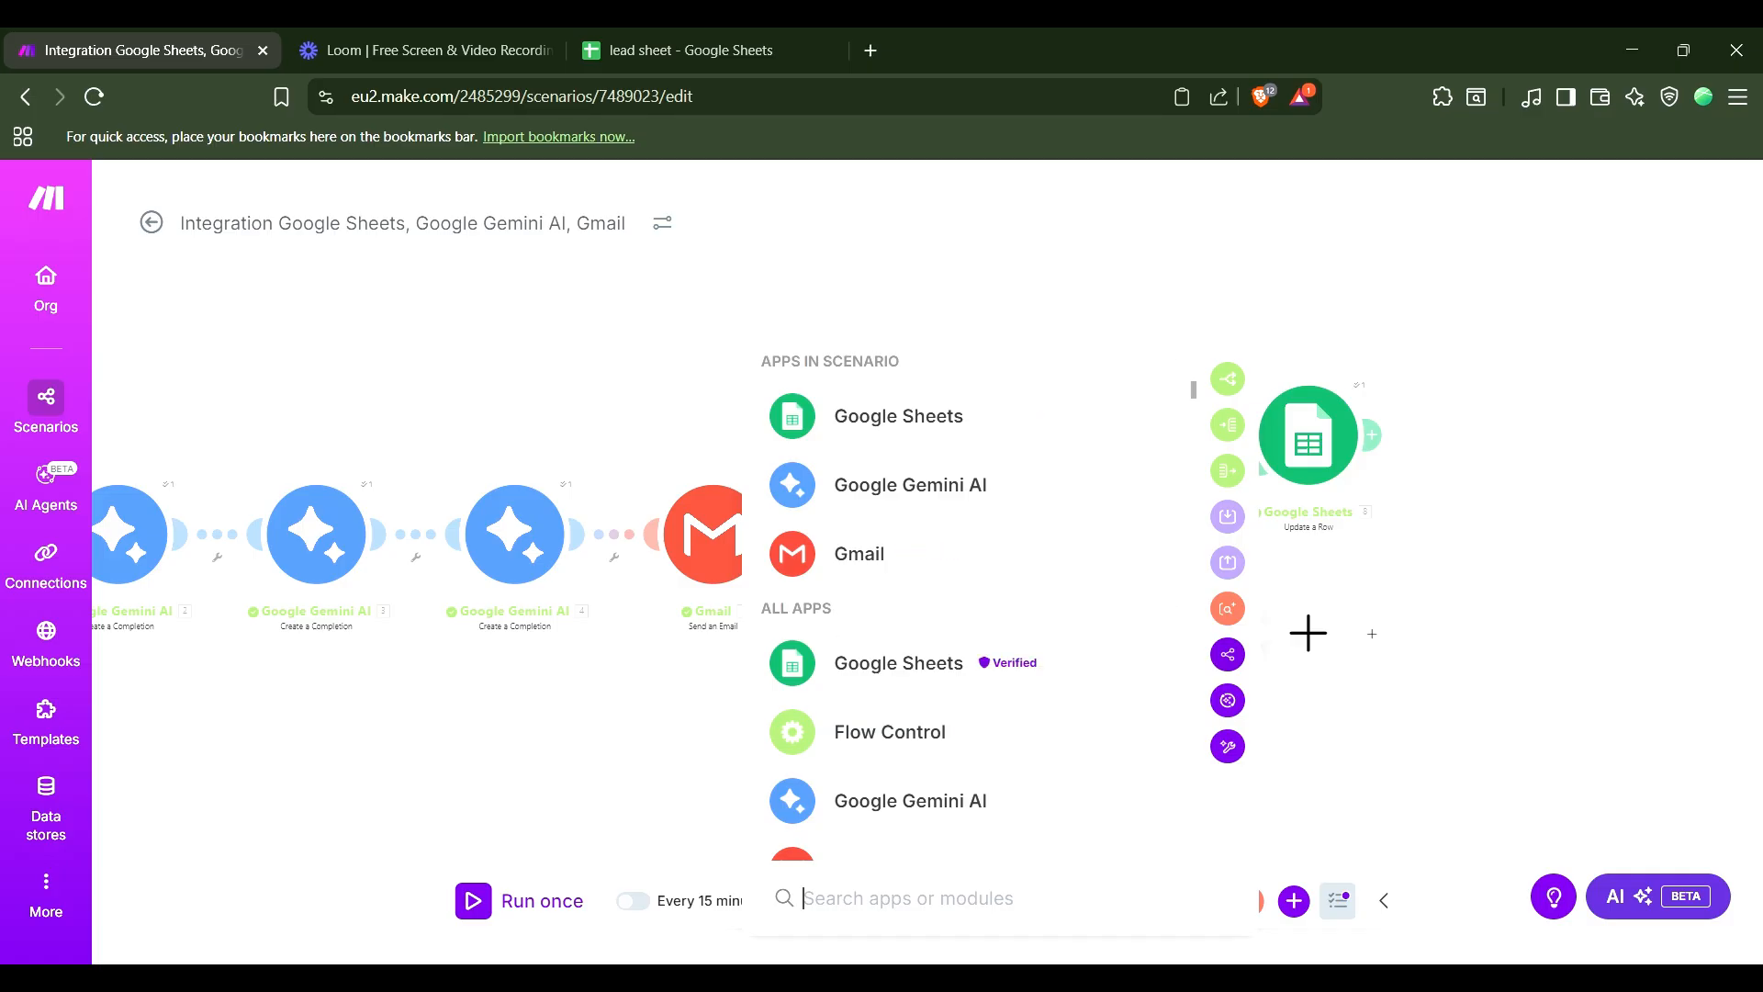
text(u)
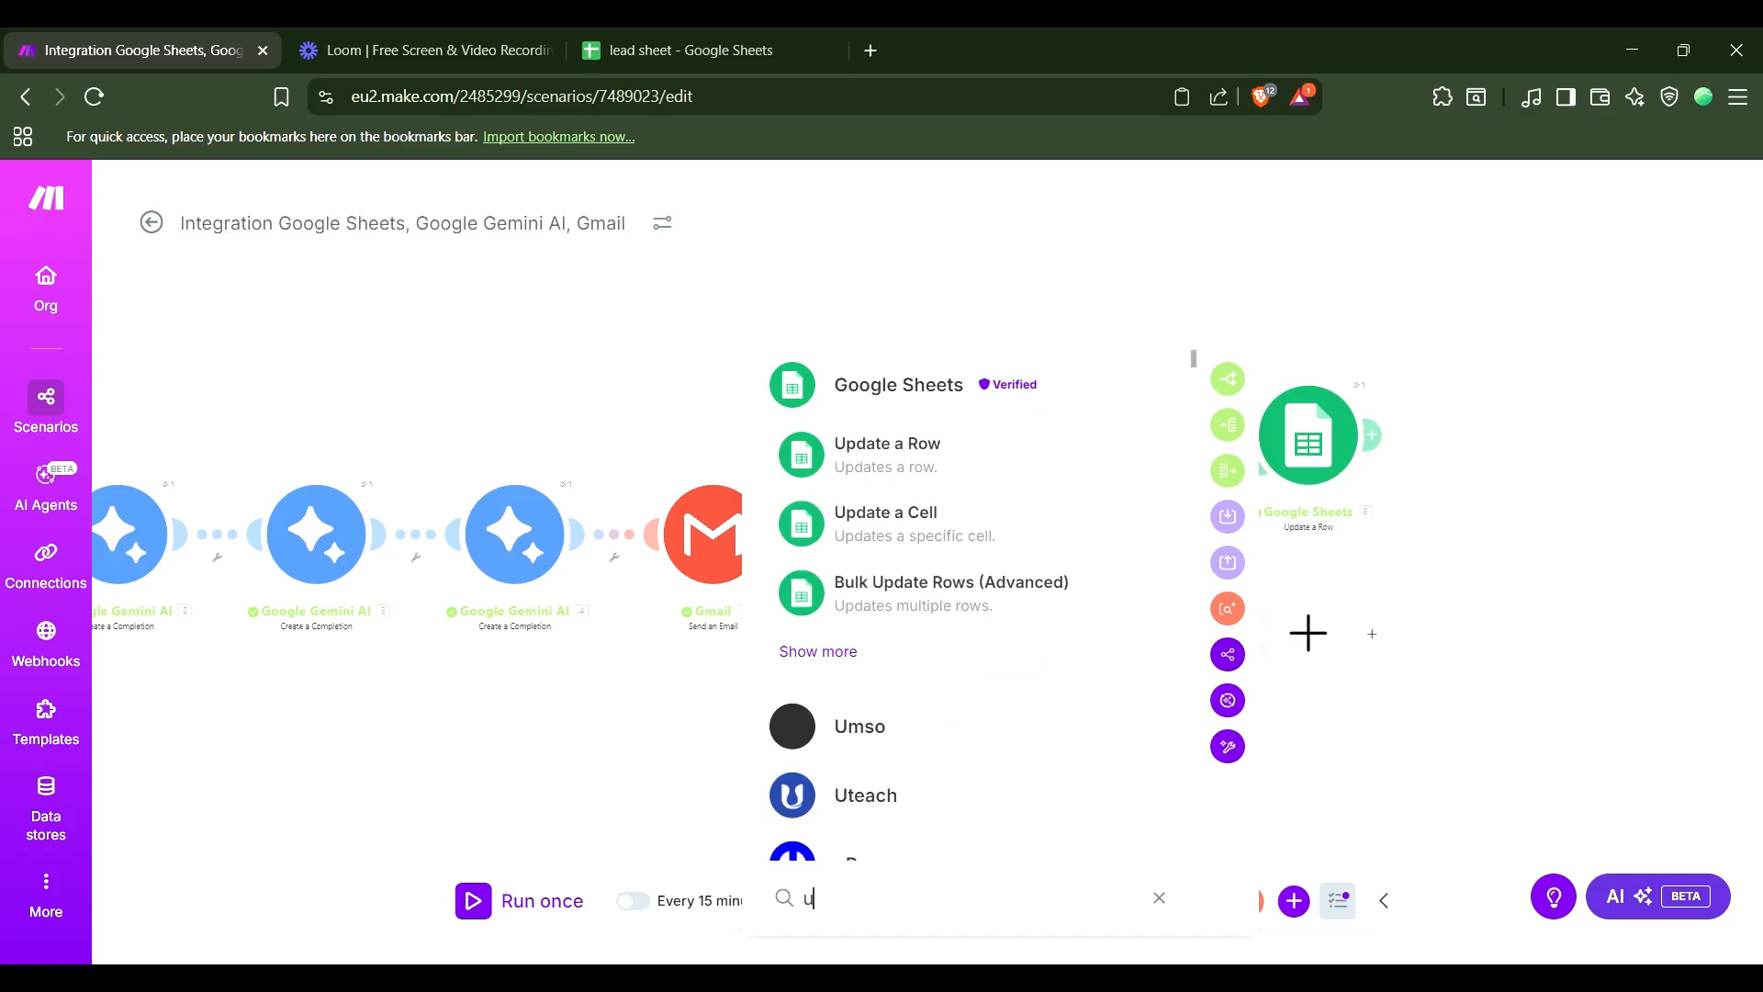
click(887, 454)
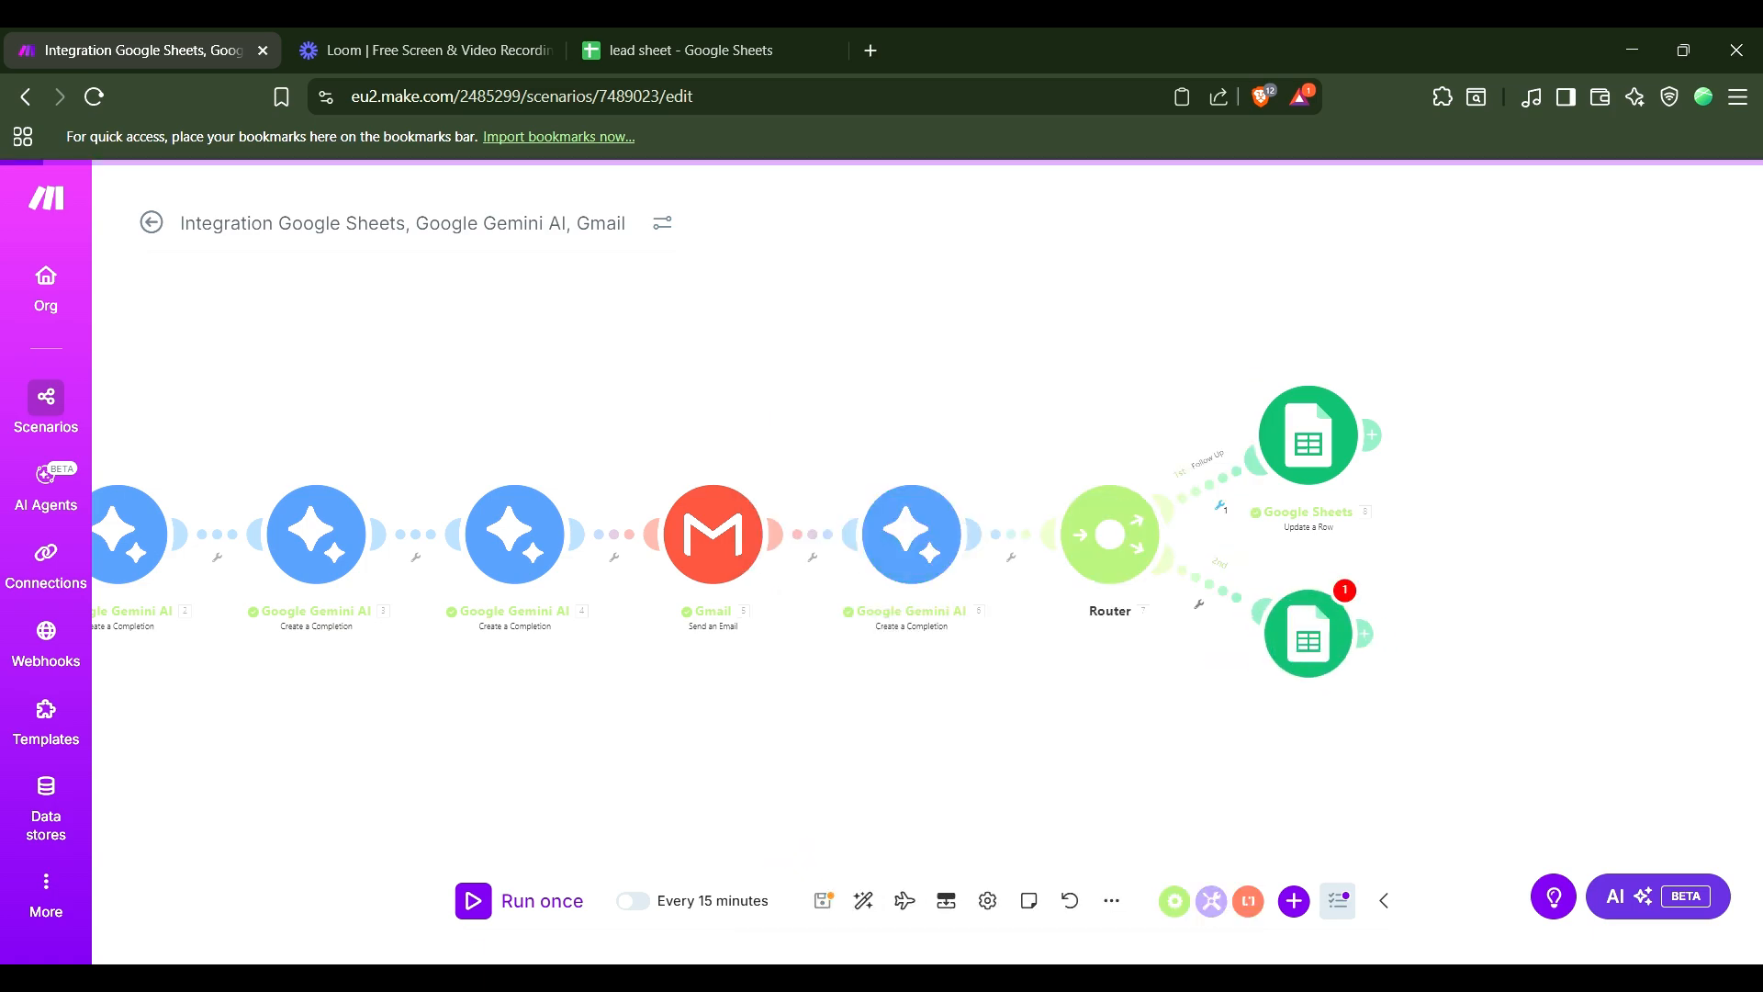
click(693, 51)
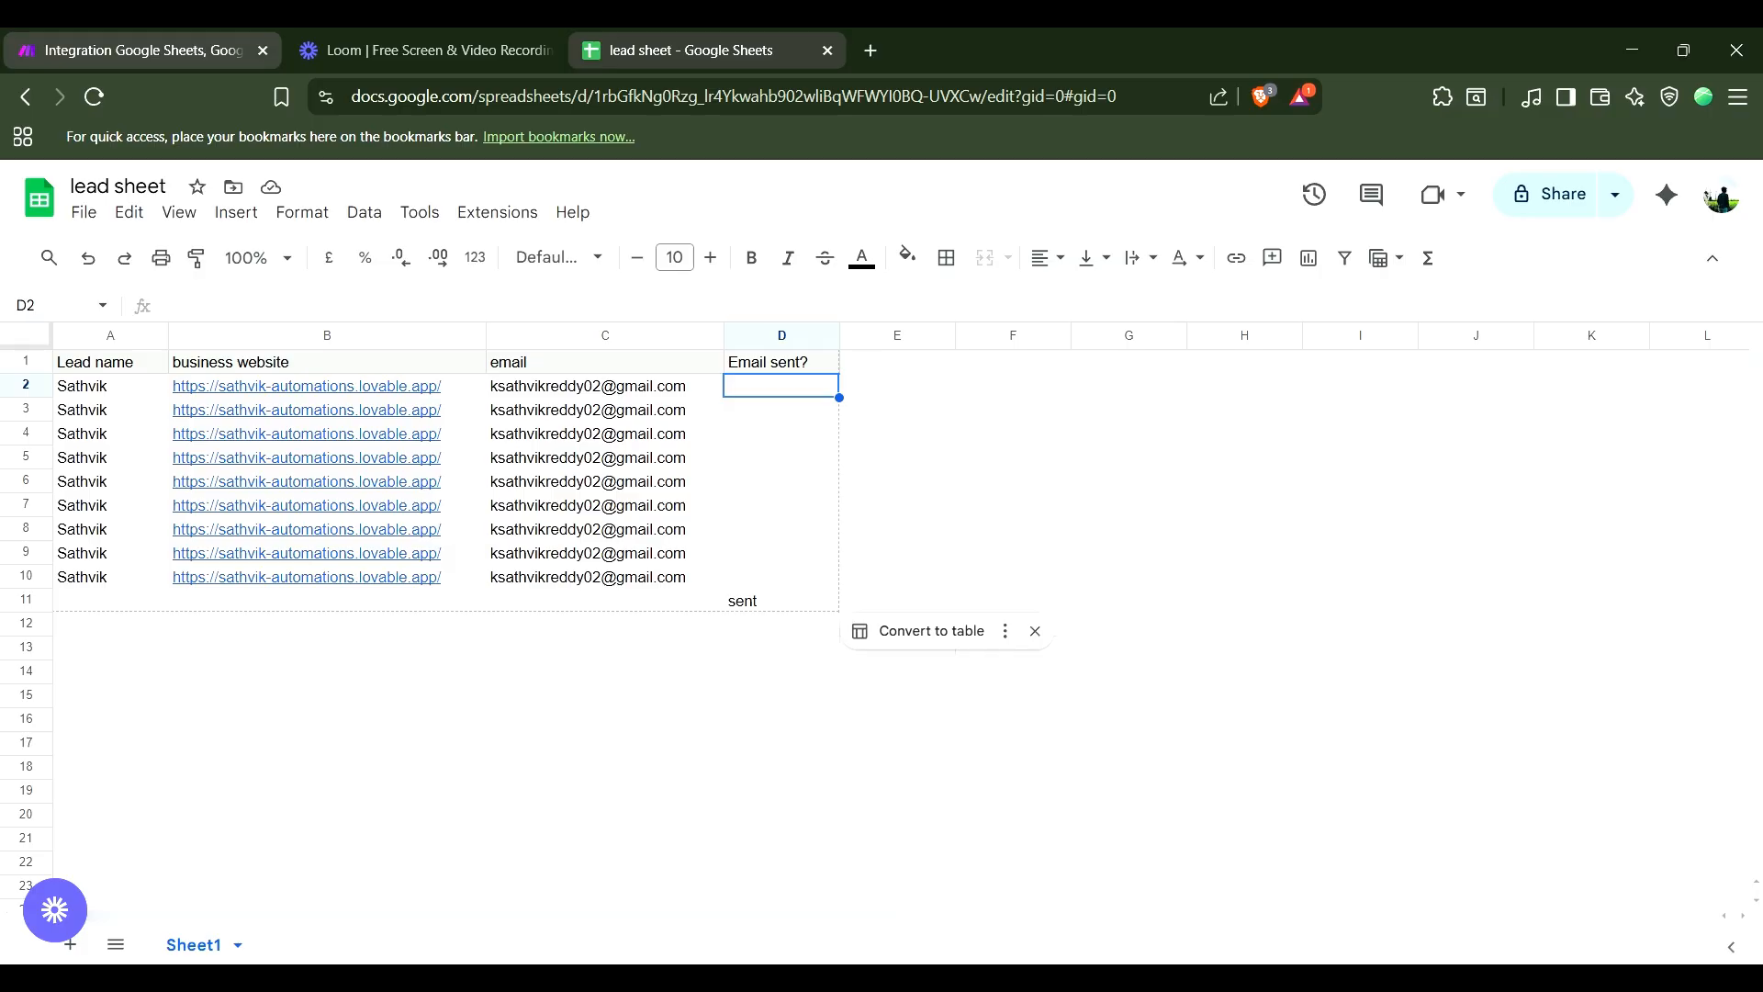
click(142, 50)
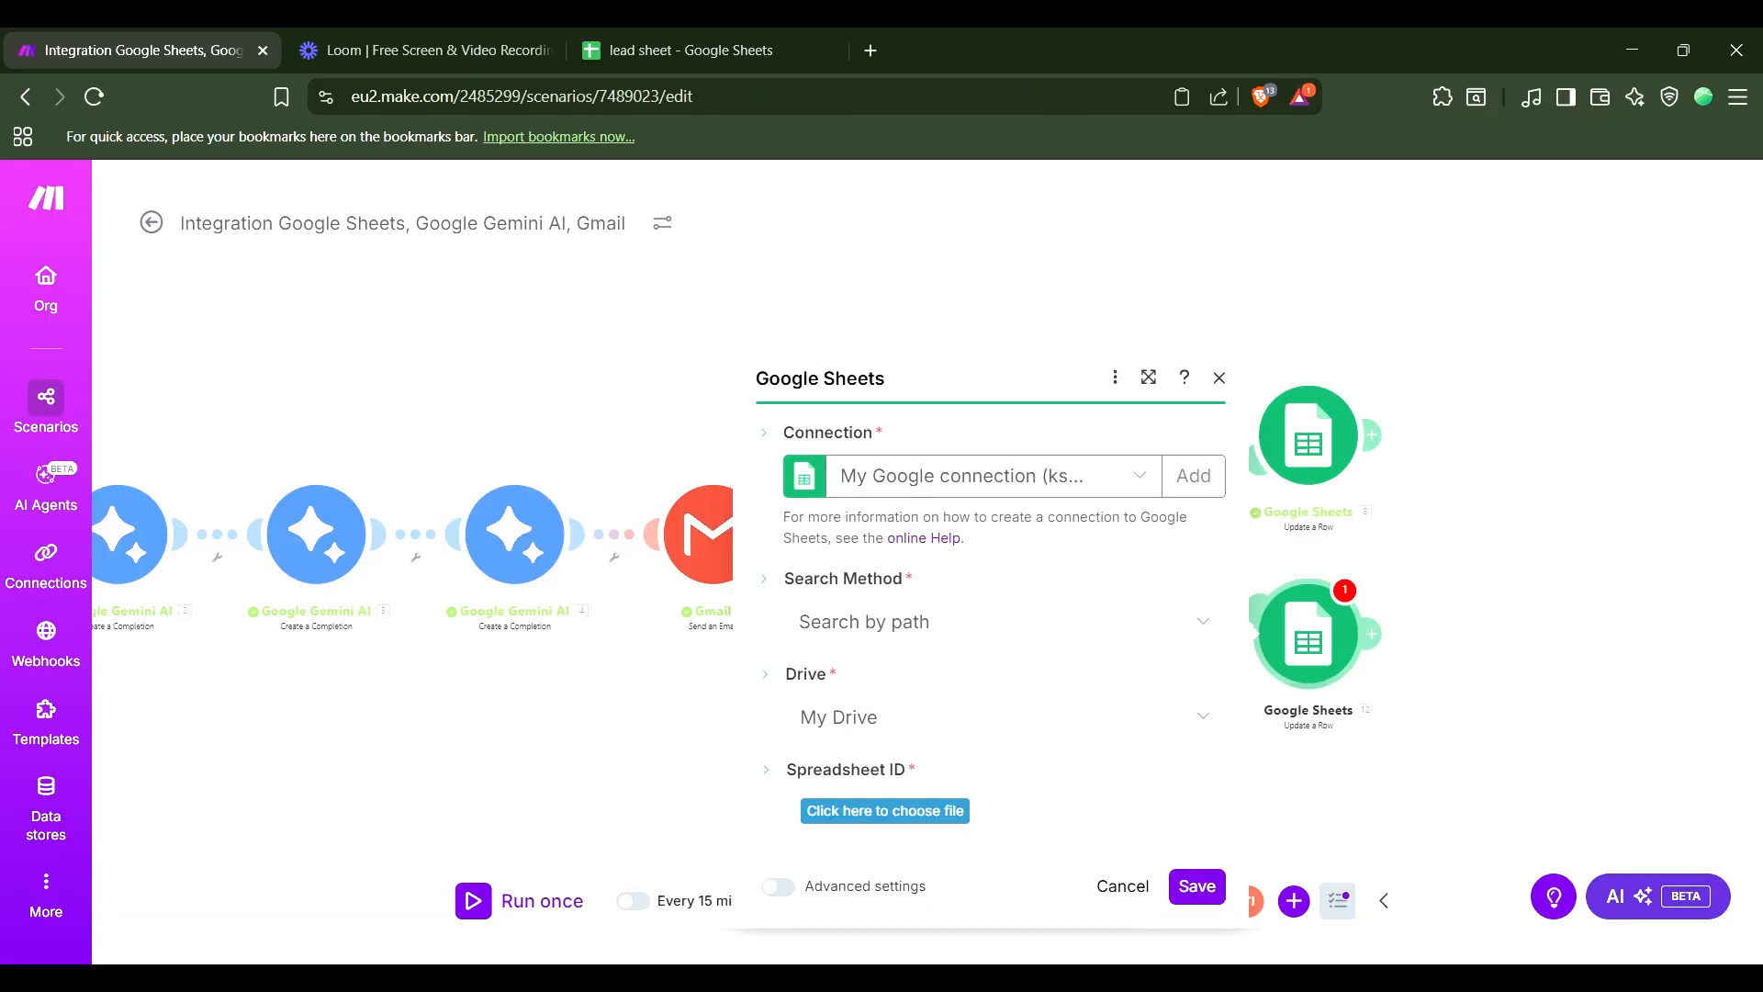
Choose the lead sheet spreadsheet in the Update a Row module.
click(884, 811)
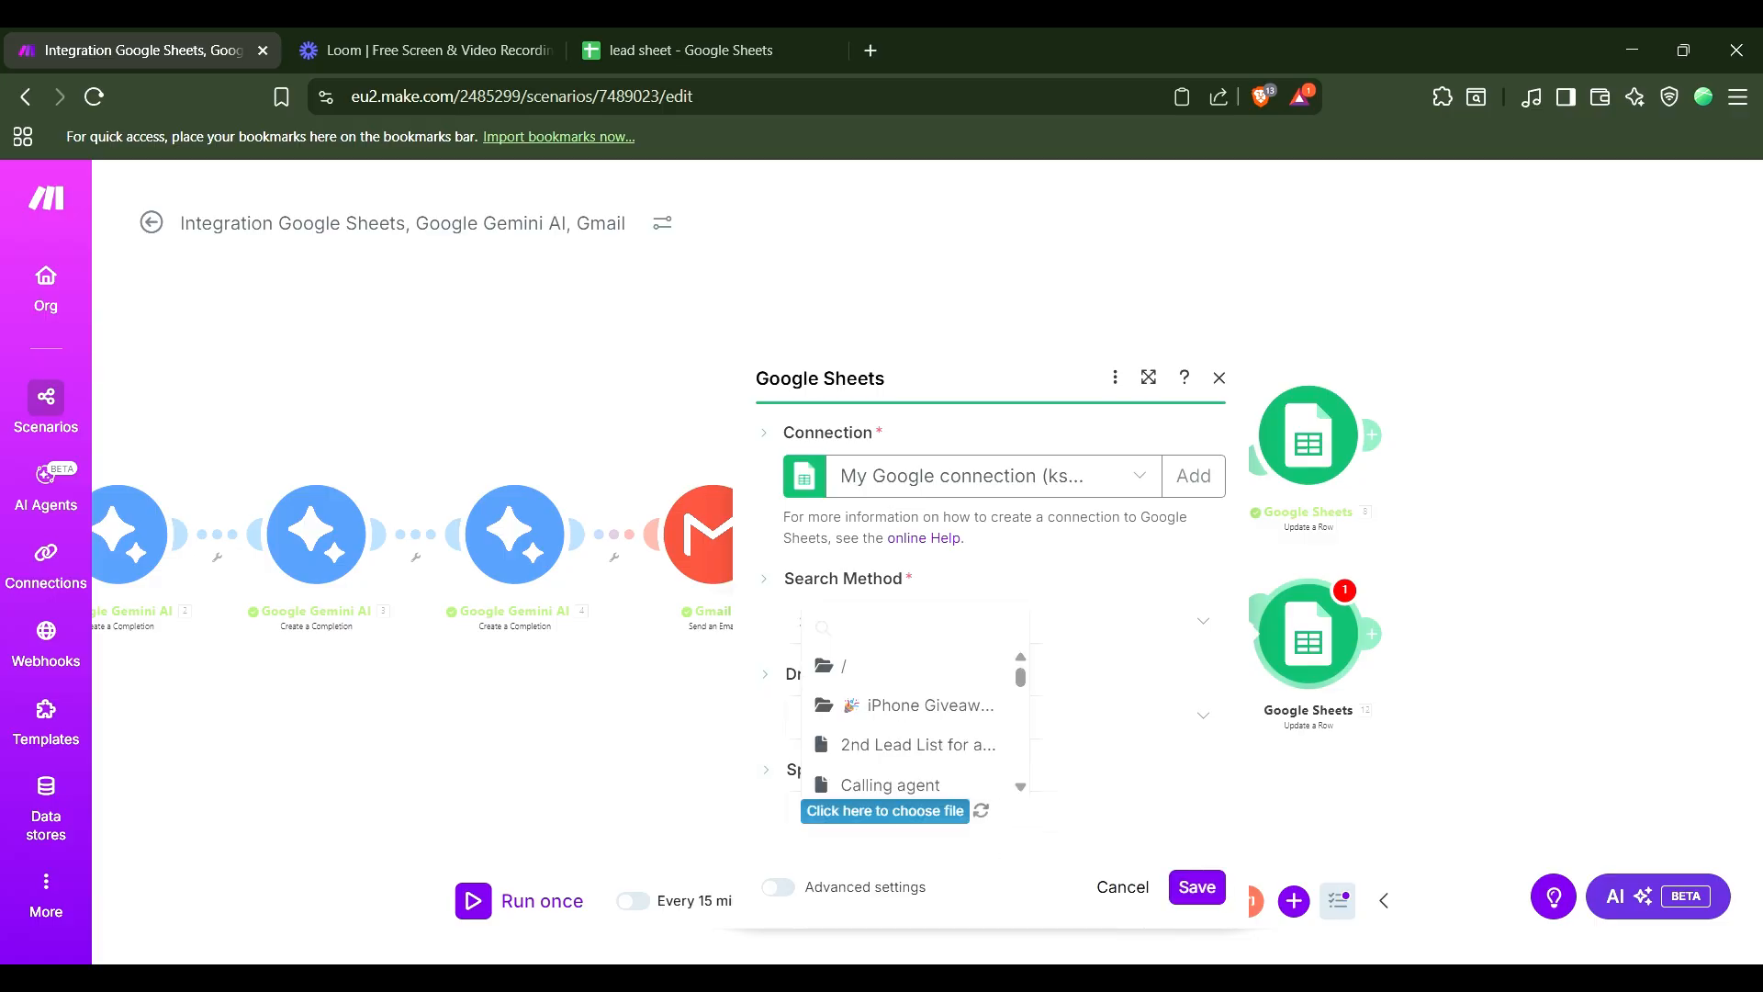
text(l)
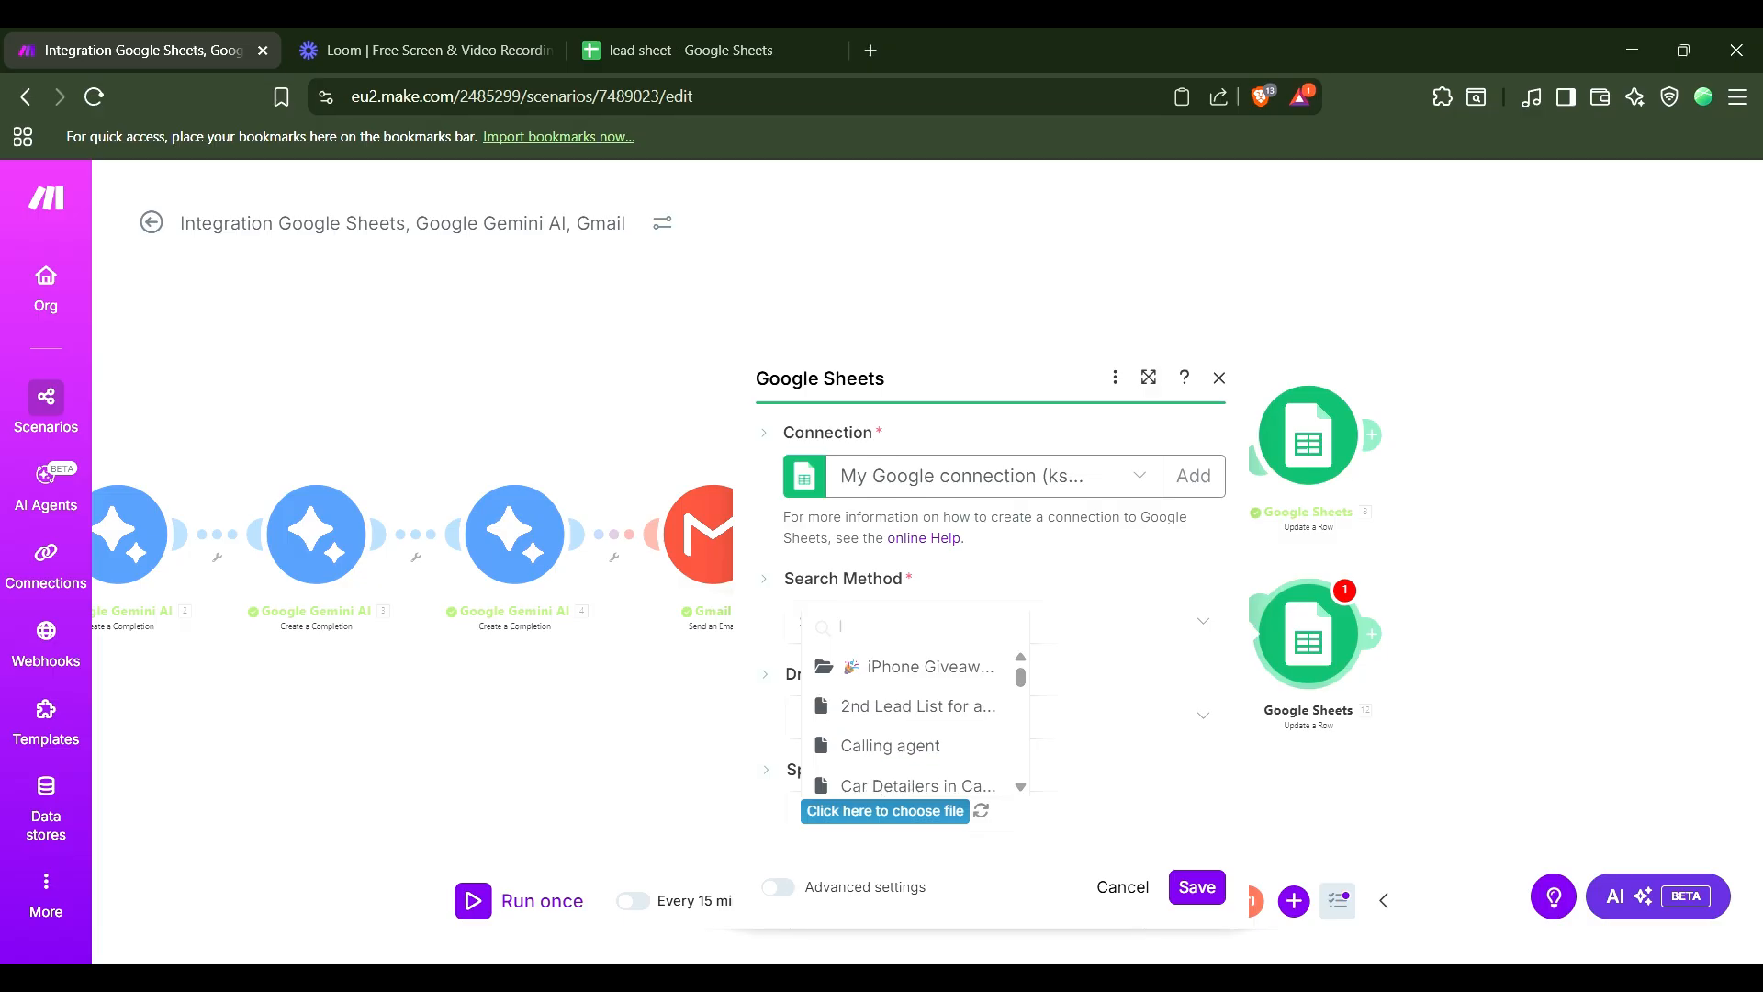
text(ead shee)
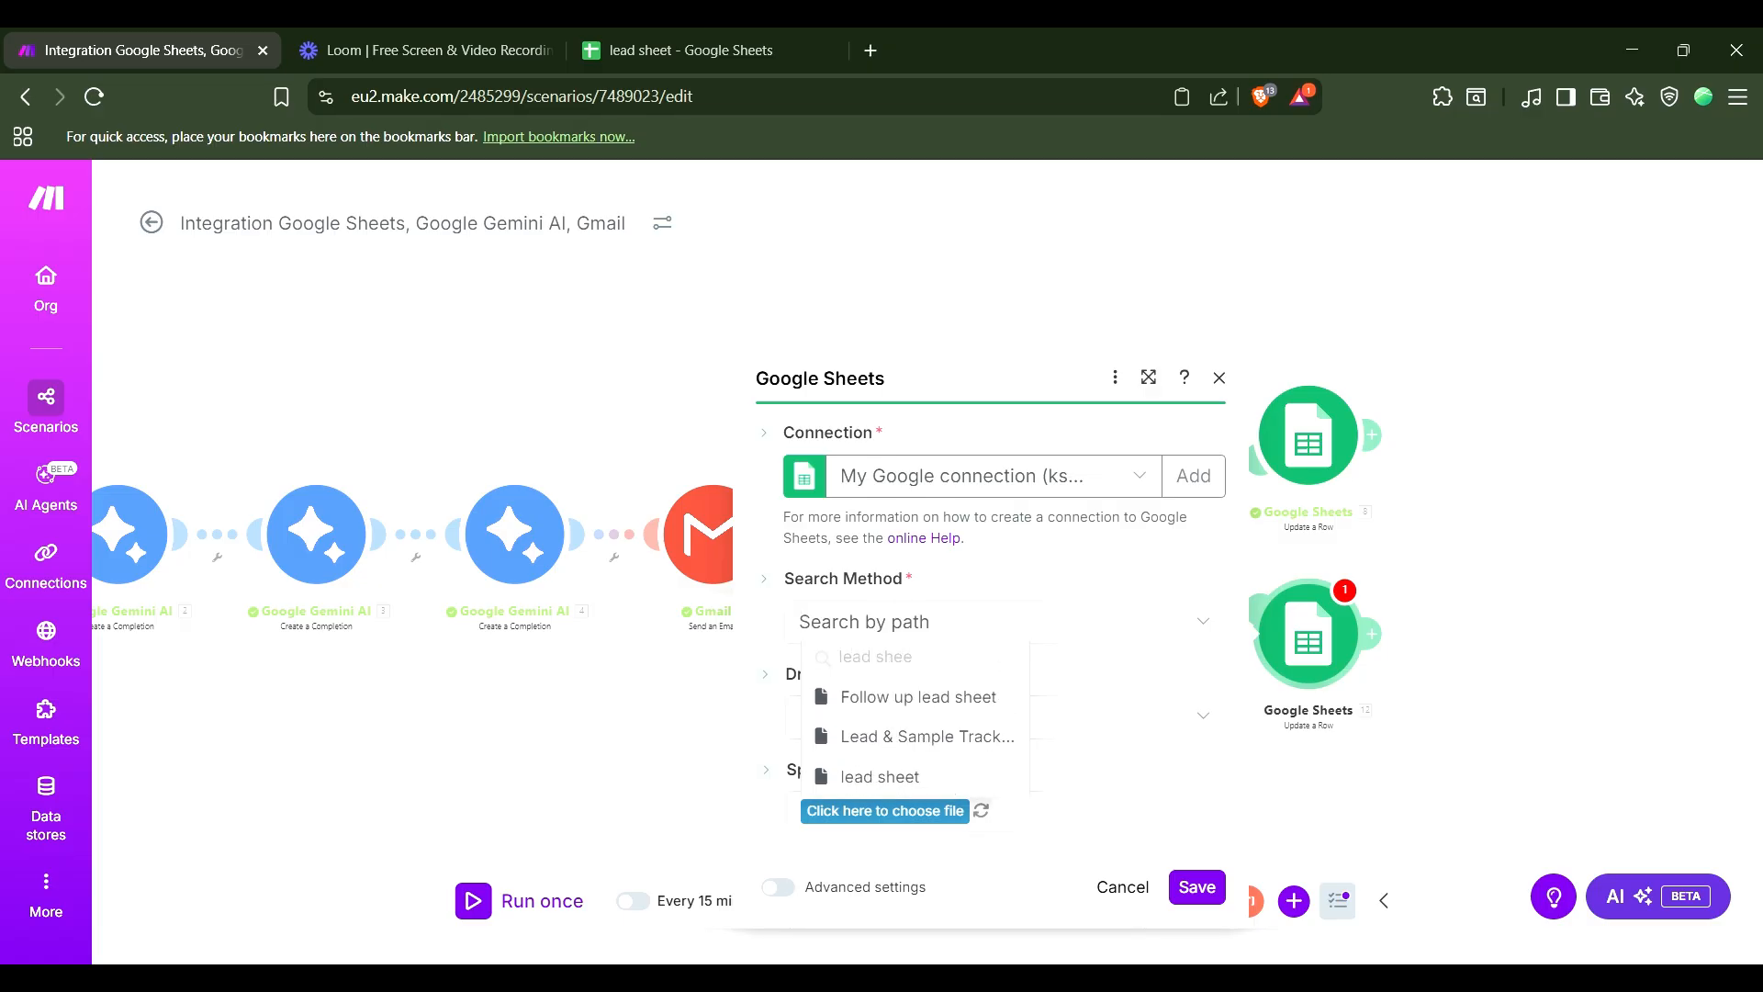
click(880, 777)
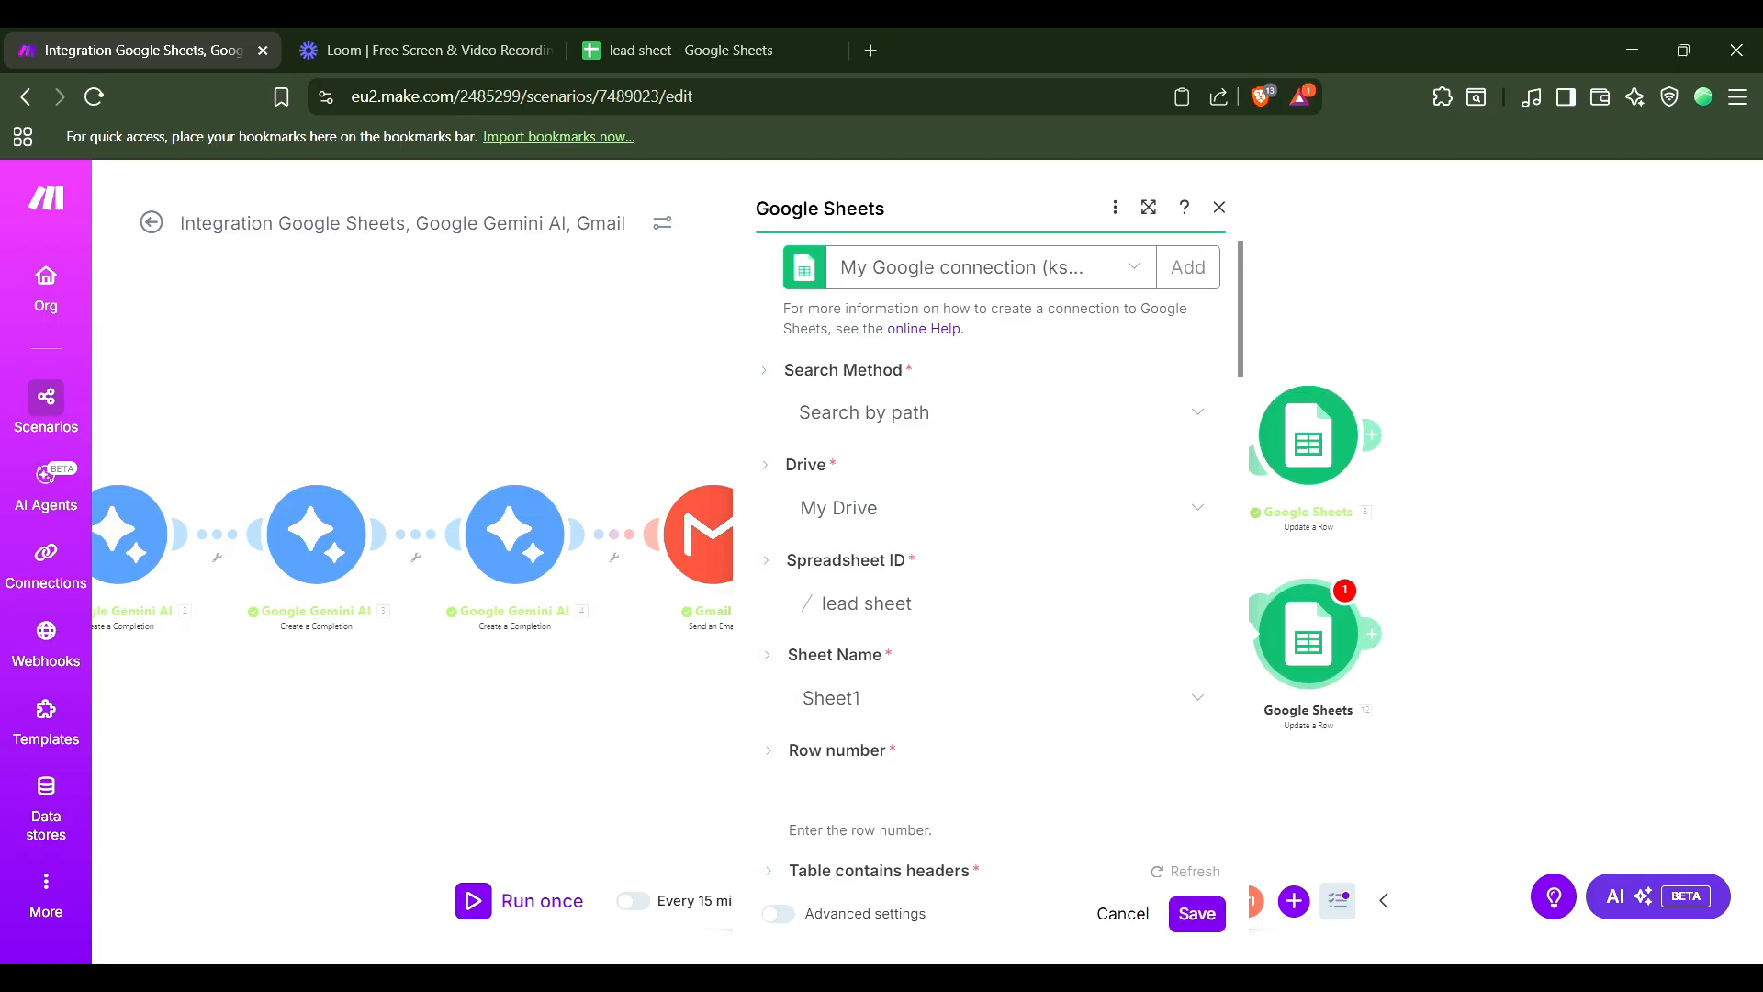
Map the Row number field to the Row number output of the Watch New Rows module.
click(1004, 793)
scroll(1439, 587, down, 8)
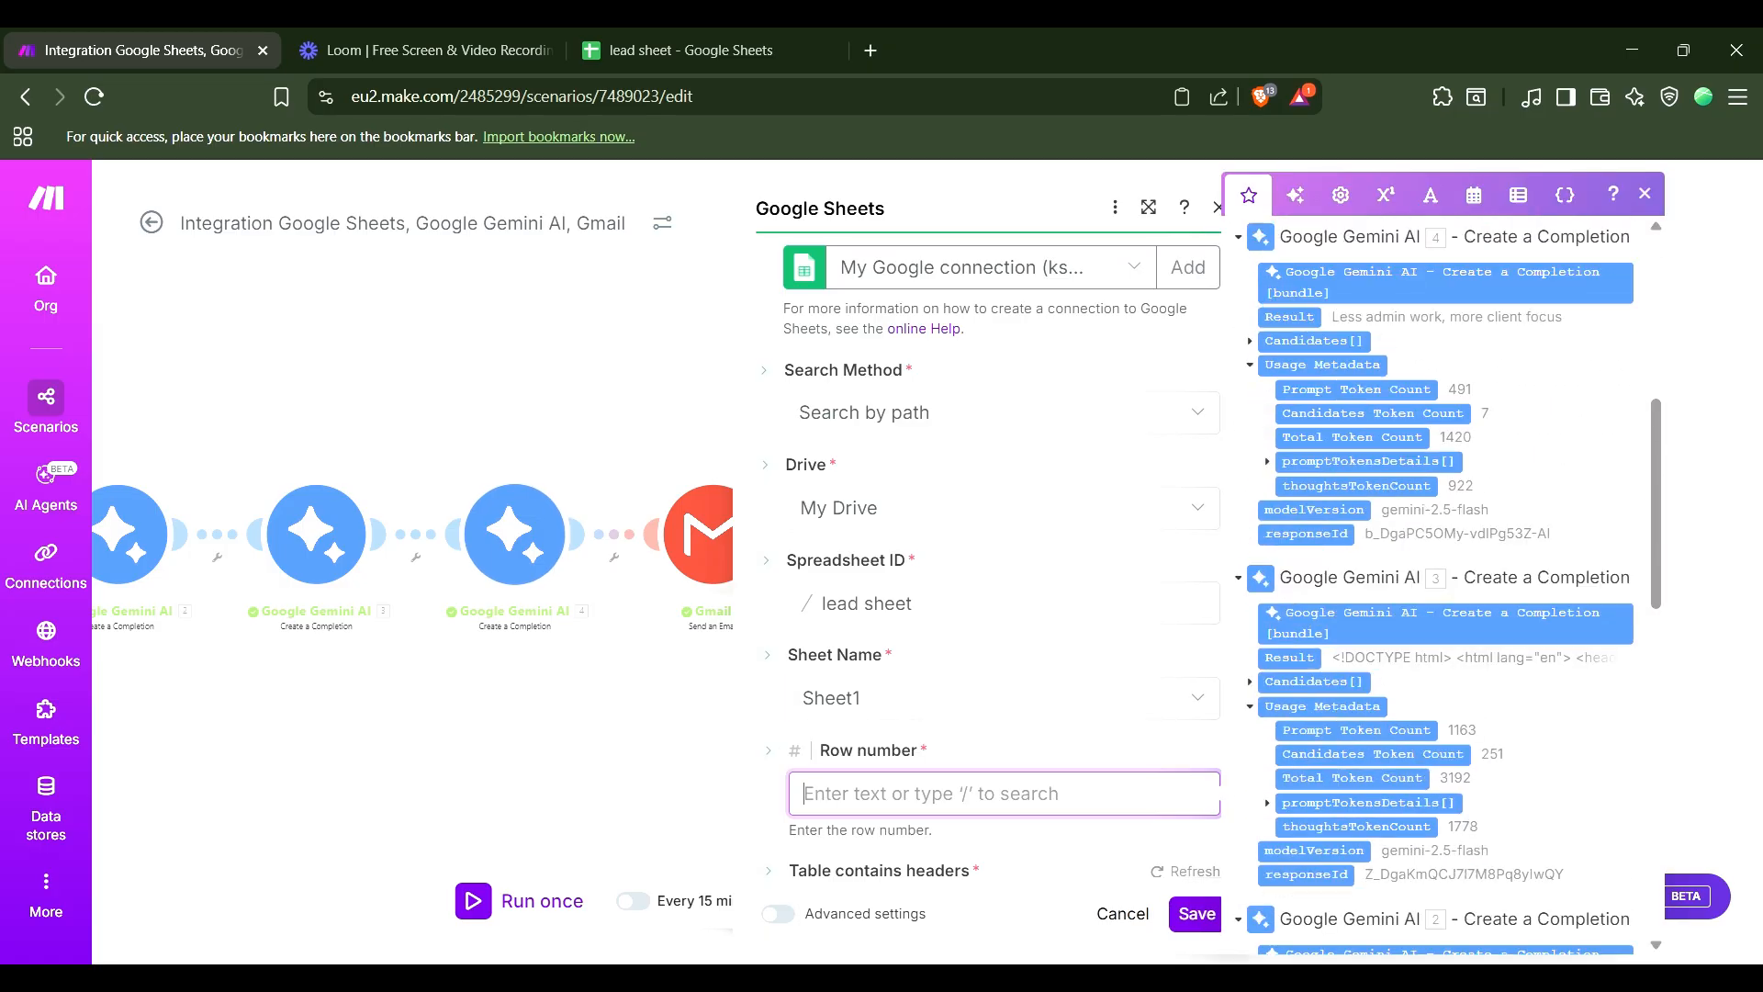
scroll(1439, 587, down, 10)
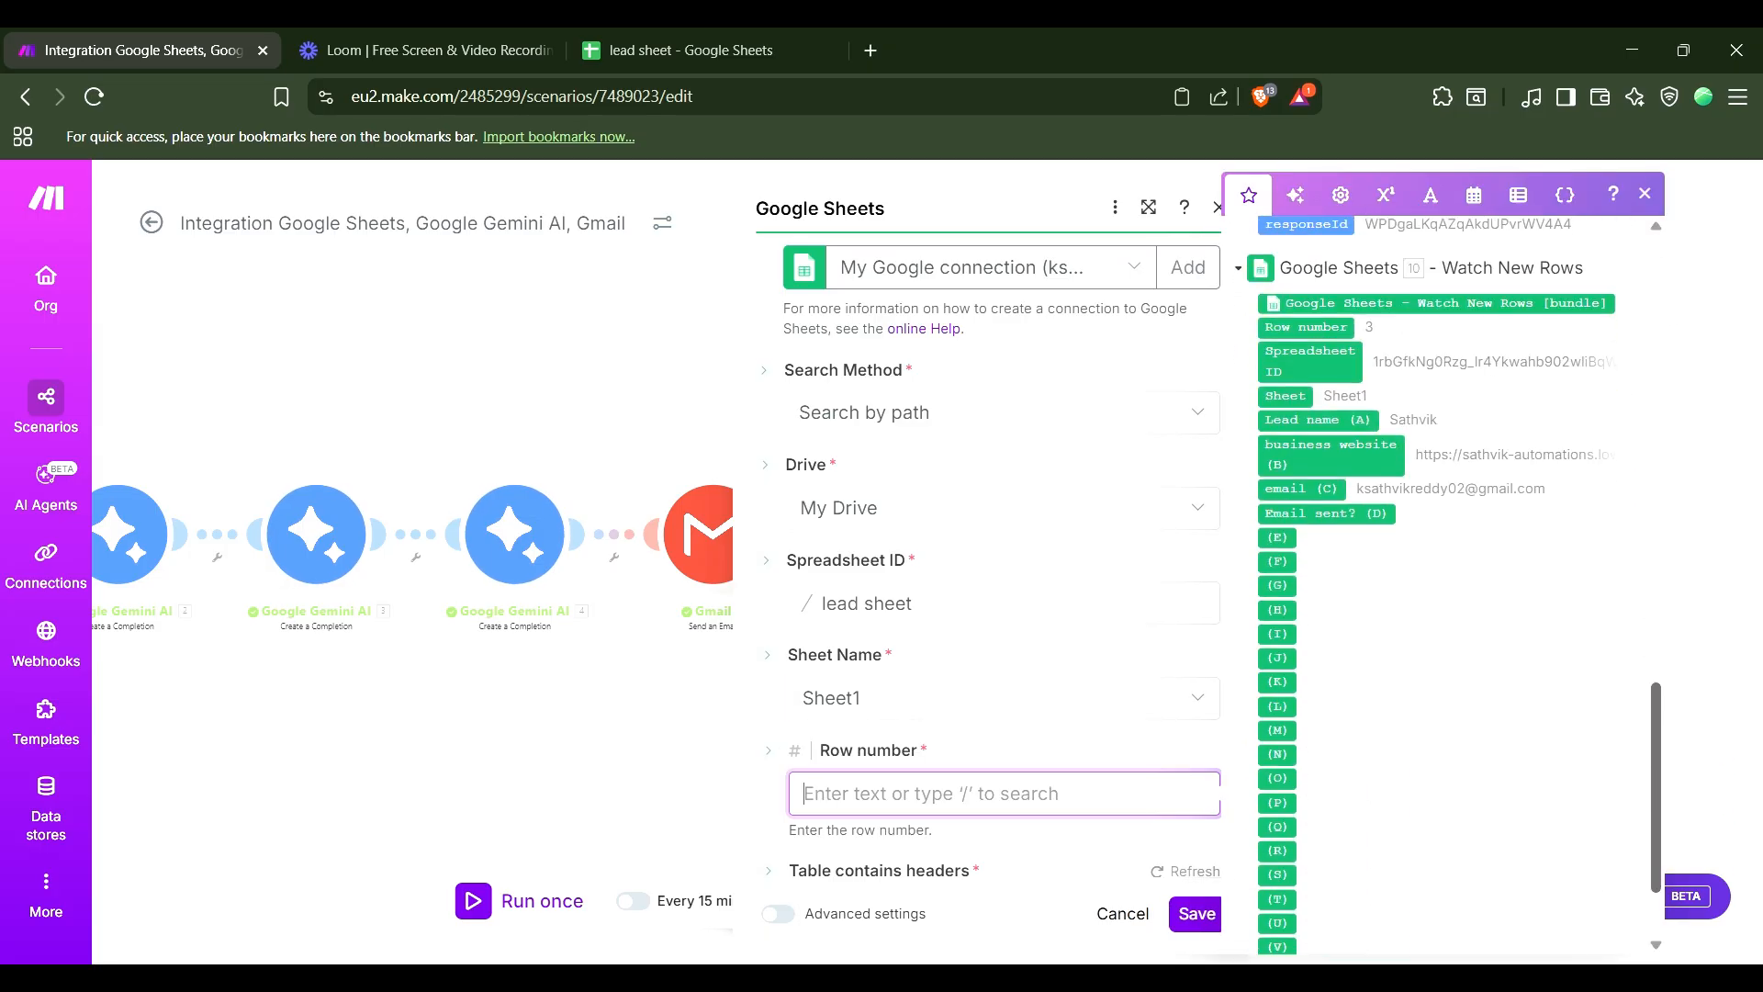
click(1306, 328)
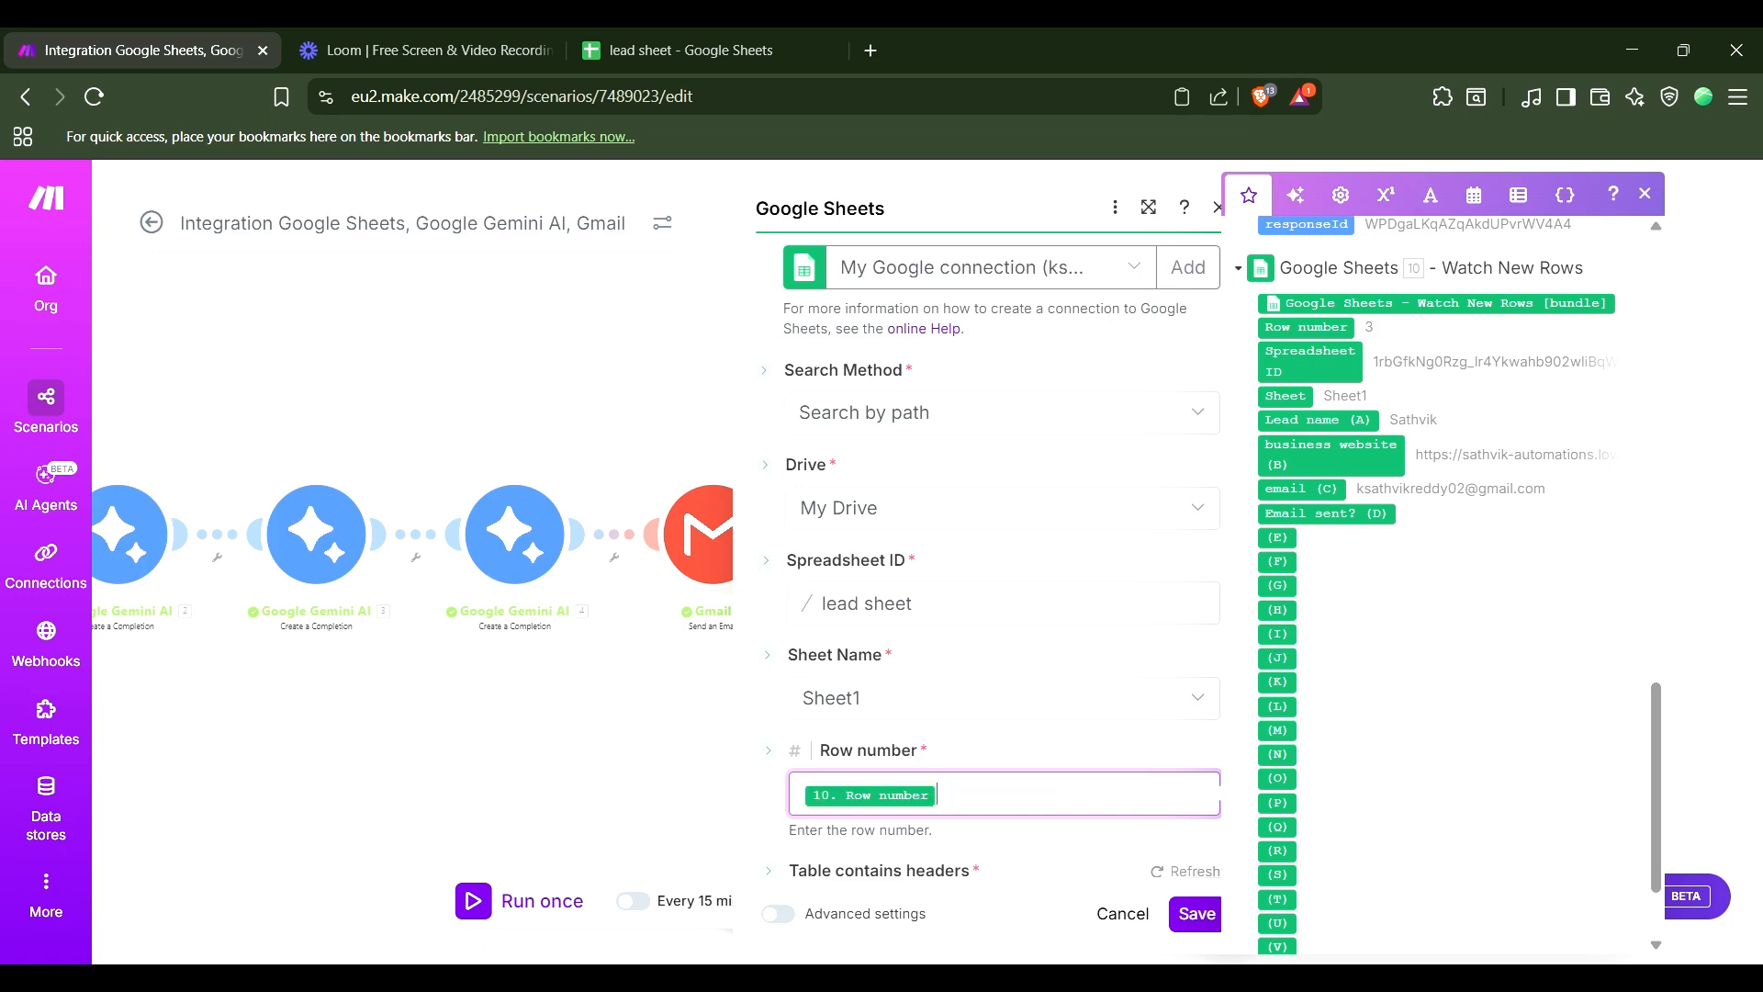
scroll(887, 544, down, 3)
key(Escape)
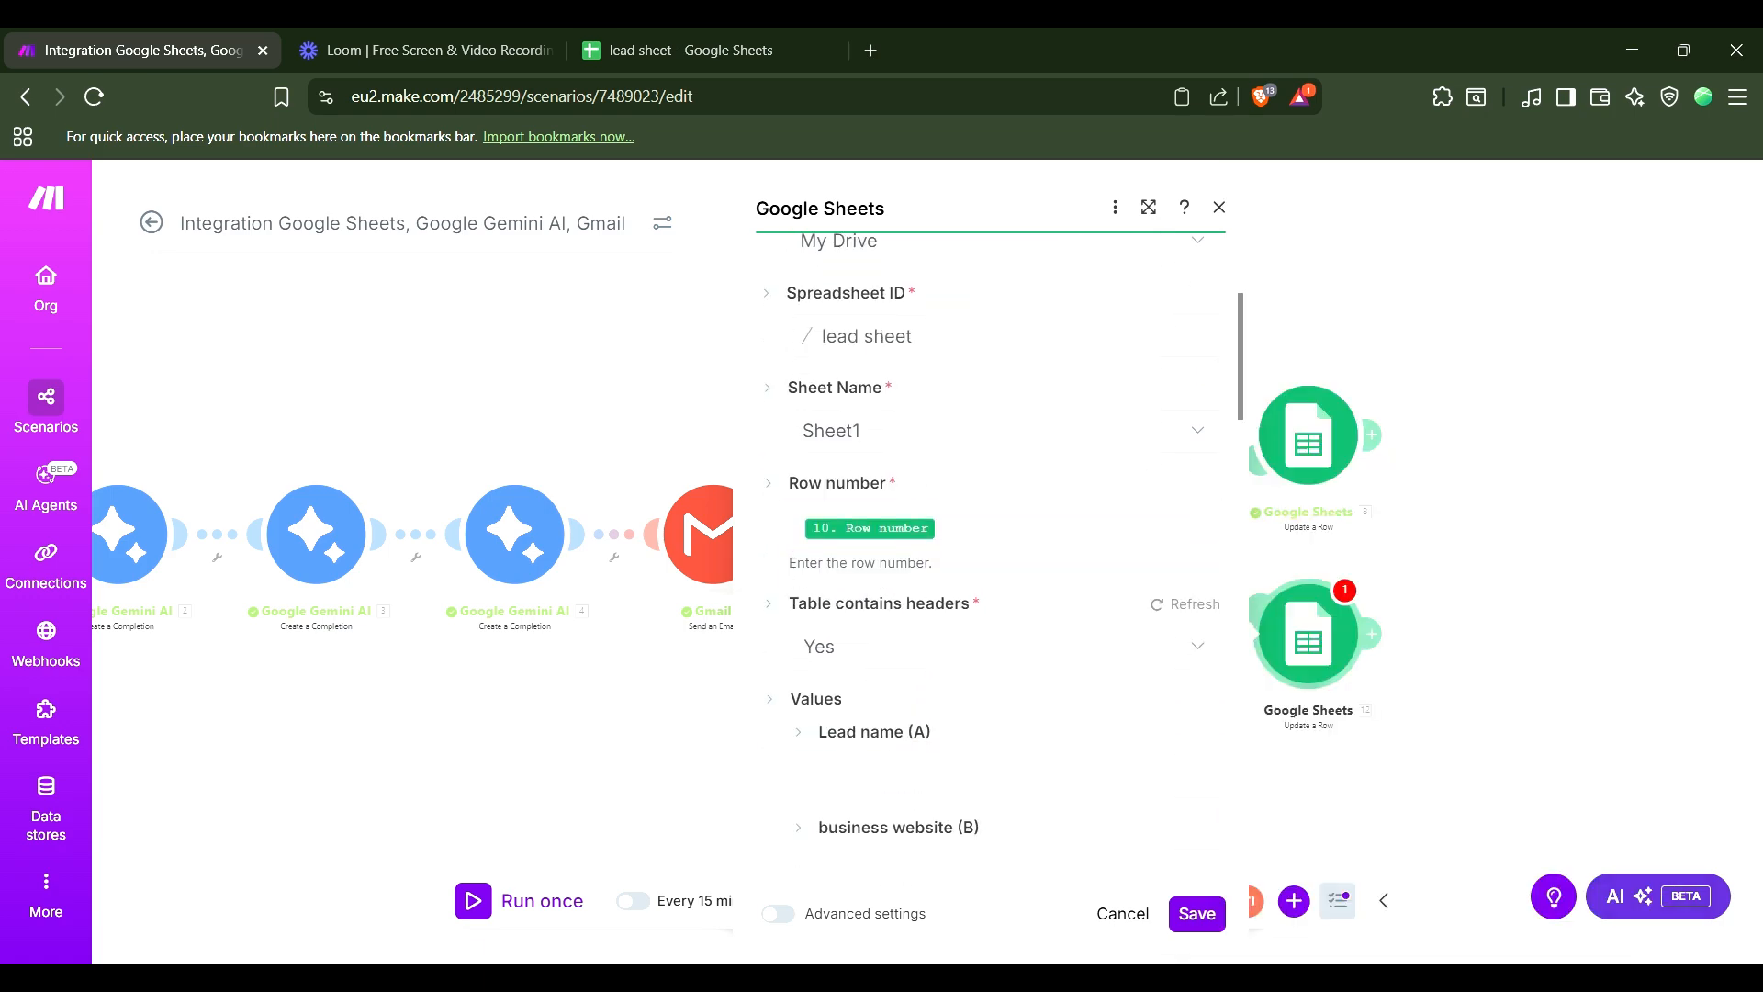
Set the Email sent? (D) value to sent and save the Update a Row module.
scroll(992, 551, down, 1)
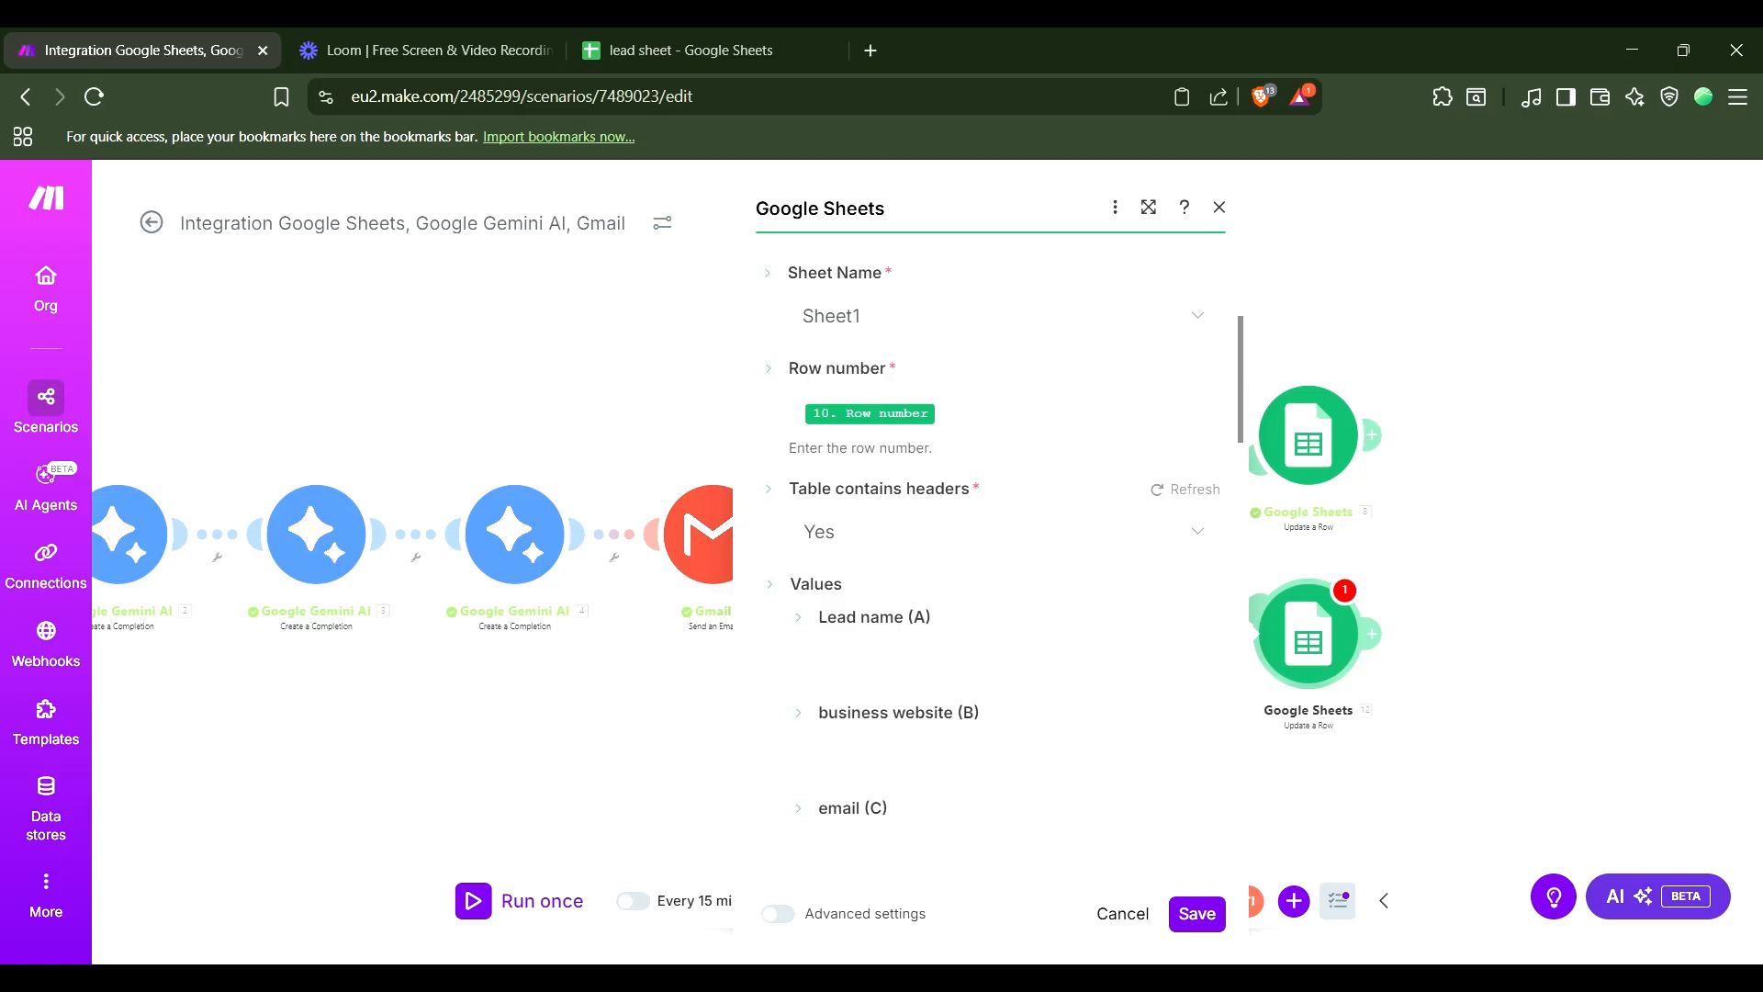
click(992, 662)
click(1001, 597)
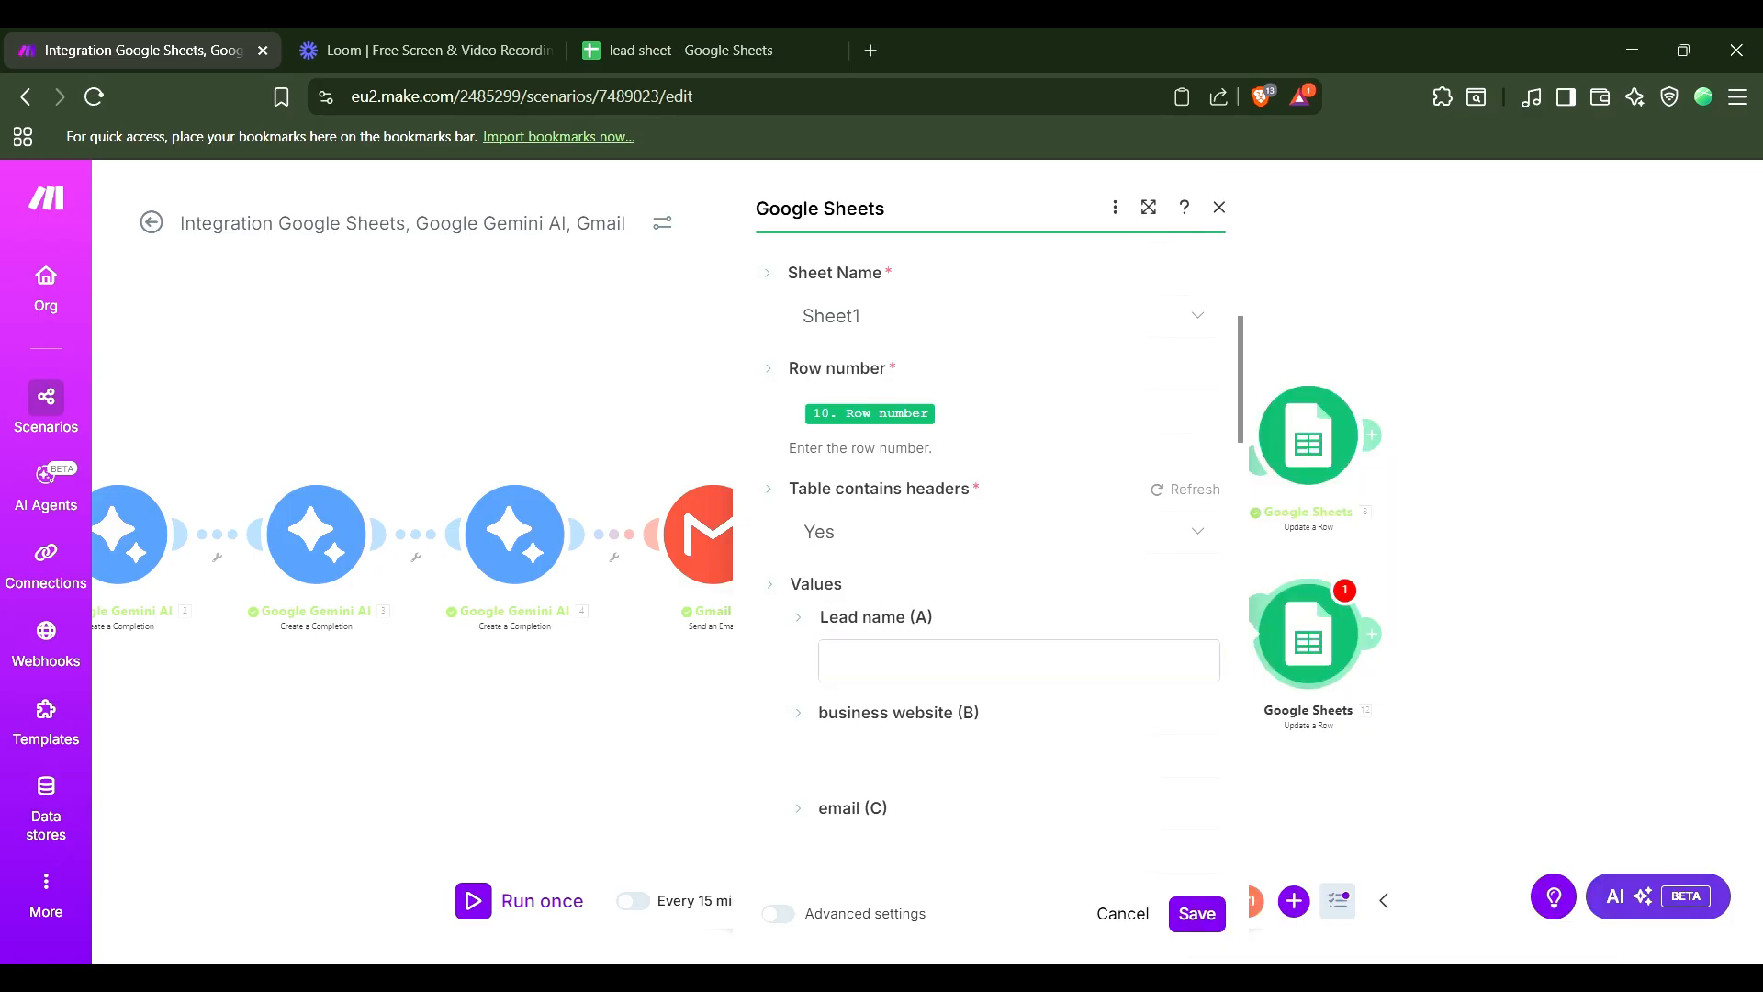
scroll(900, 569, down, 3)
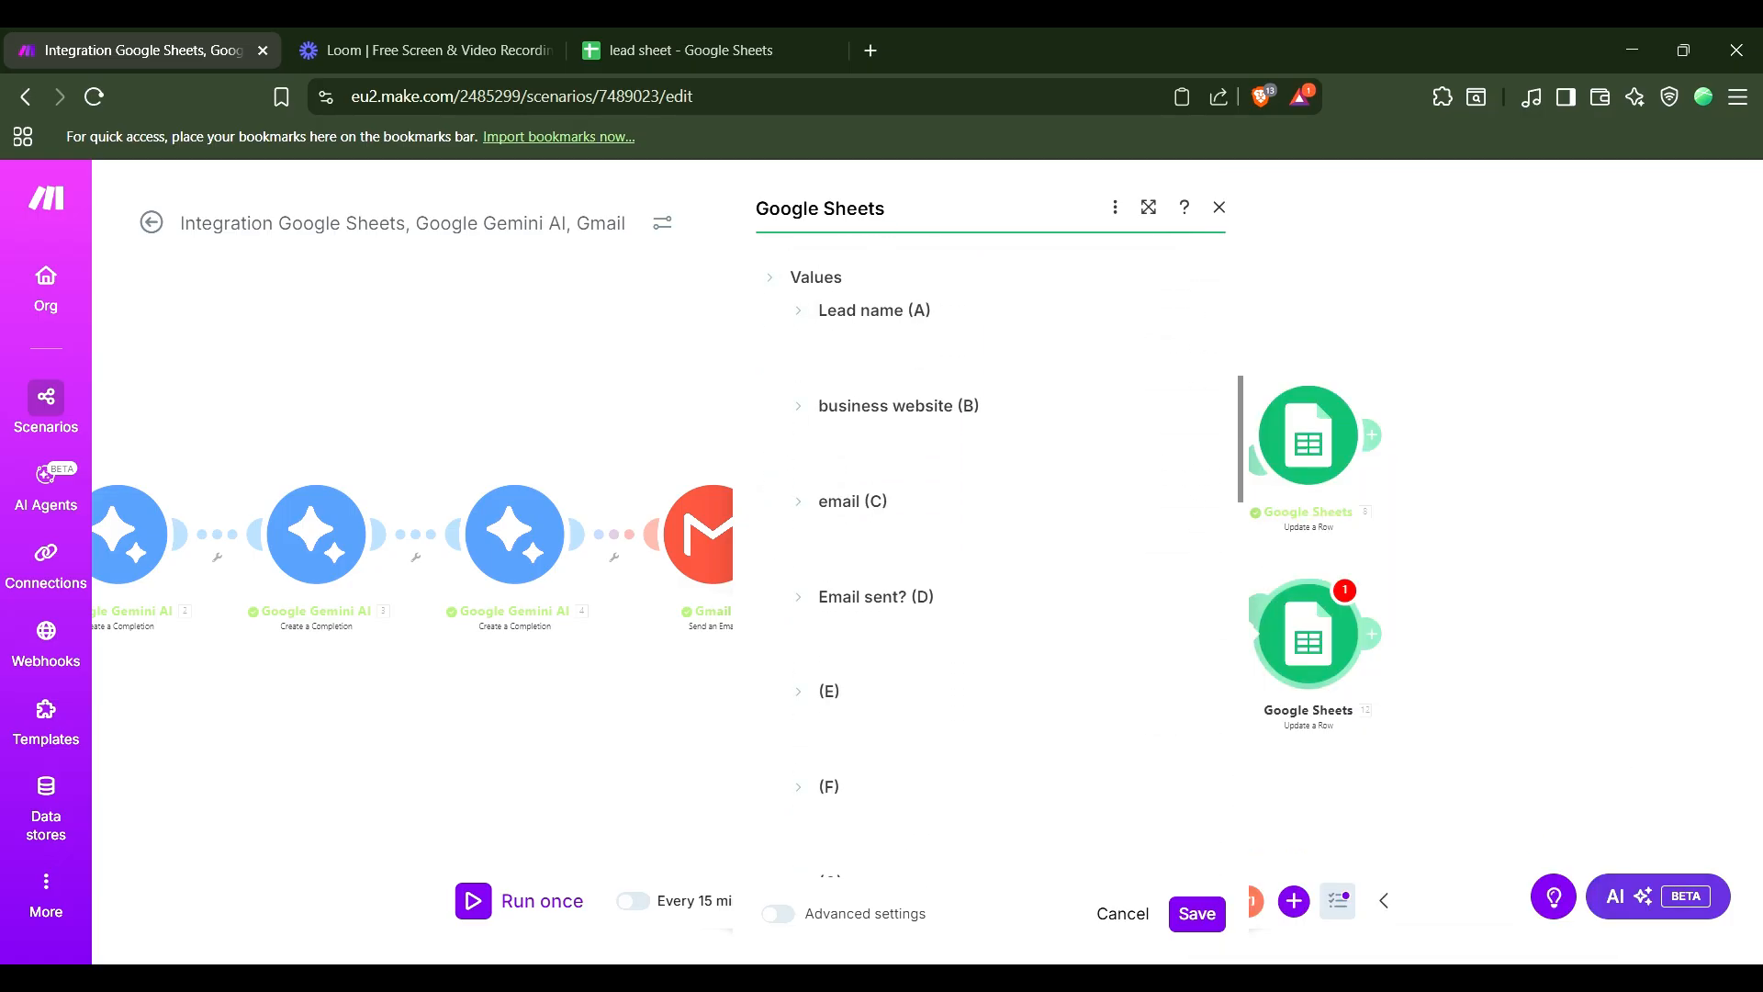
click(1001, 640)
text(sn)
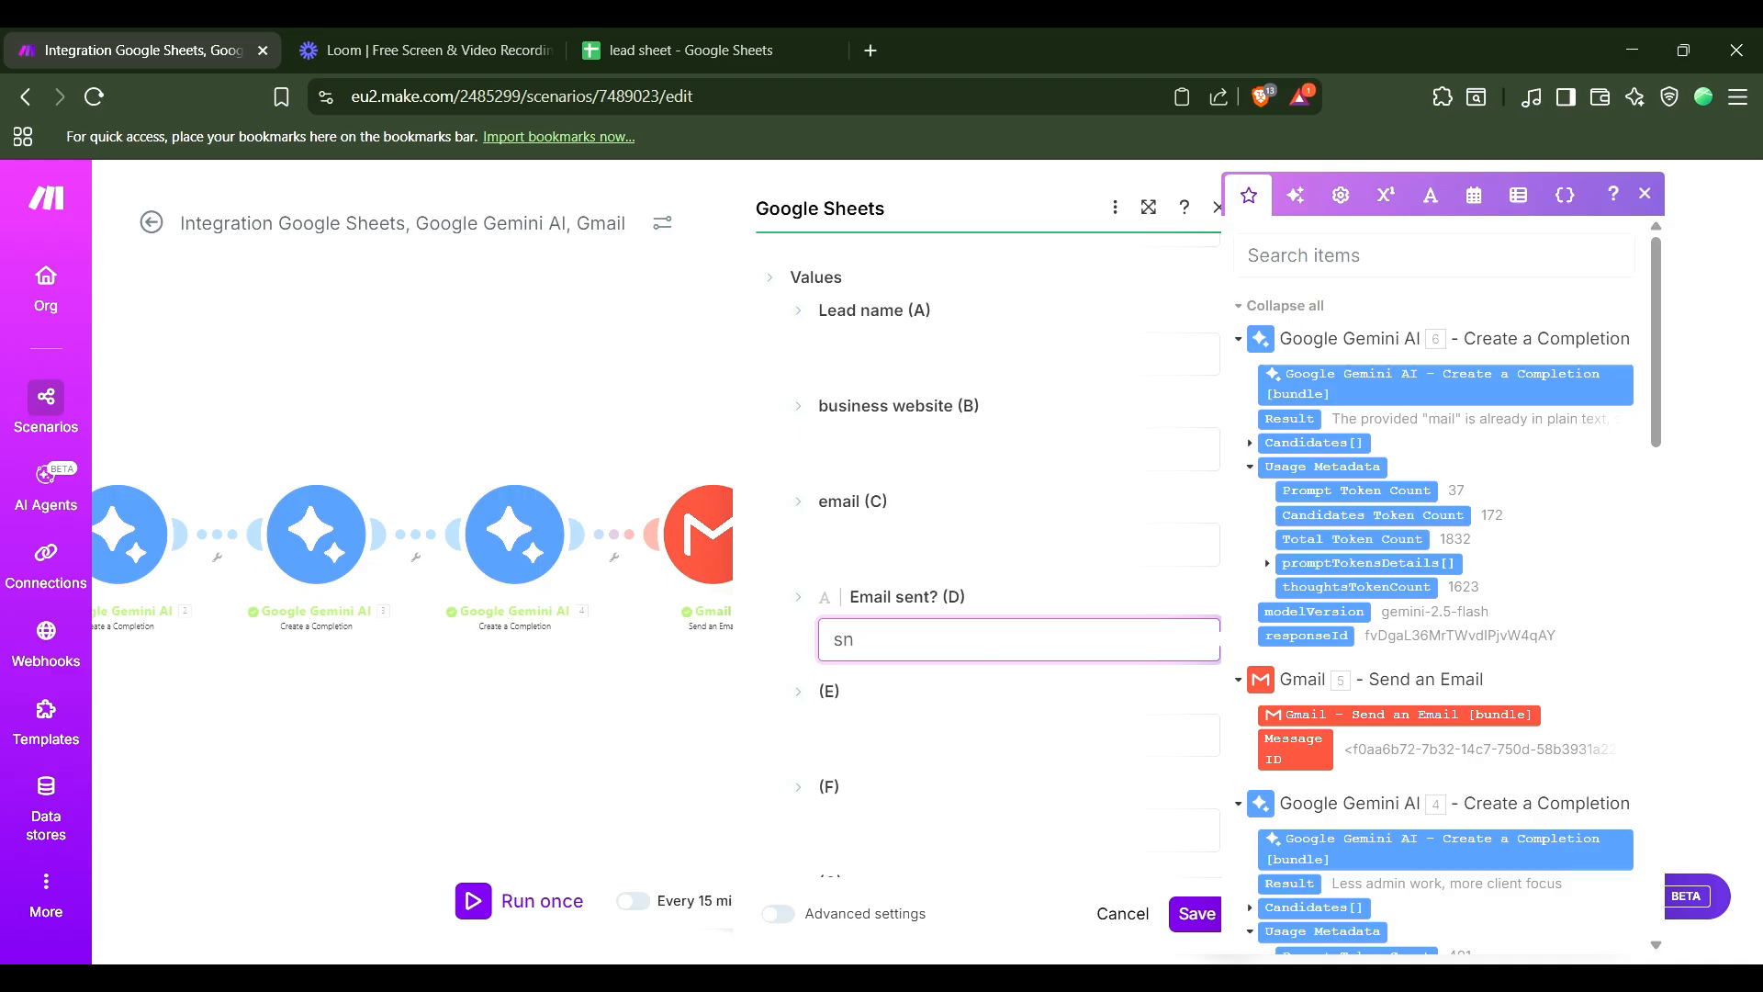
key(BackSpace)
text(ent)
click(1196, 915)
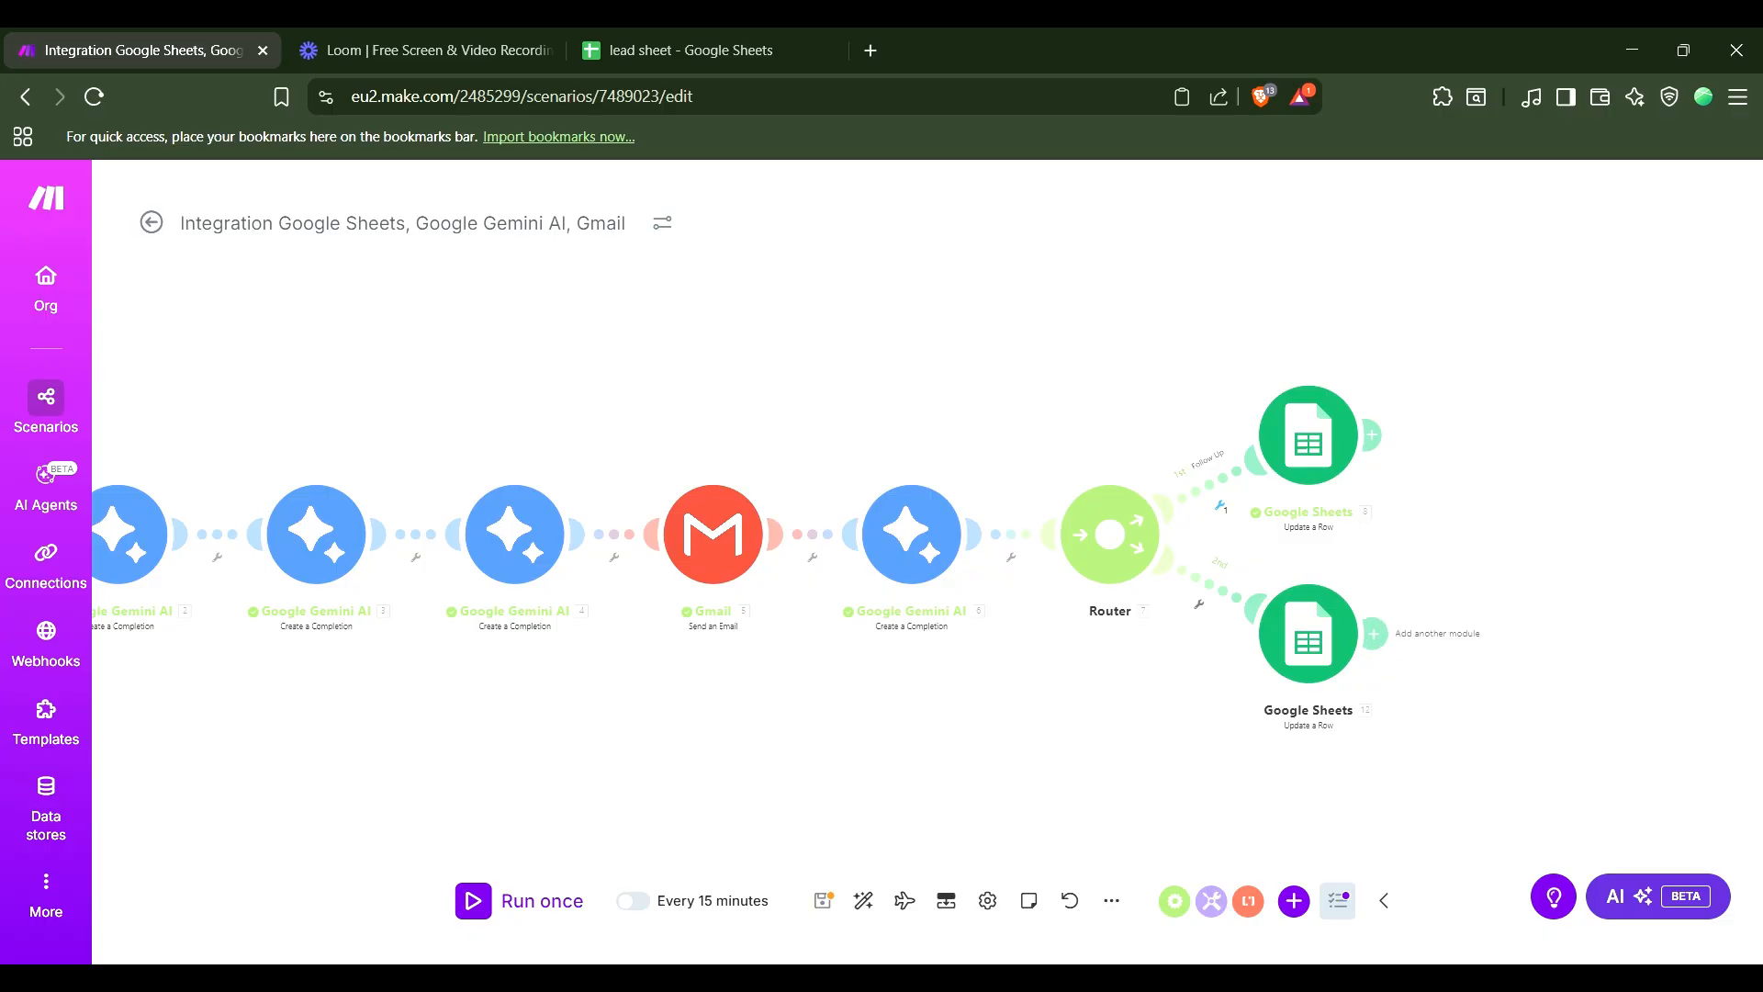
Close the Google AI Studio tab and create a new blank Google spreadsheet from a Google Sheets search.
drag(753, 744, 941, 689)
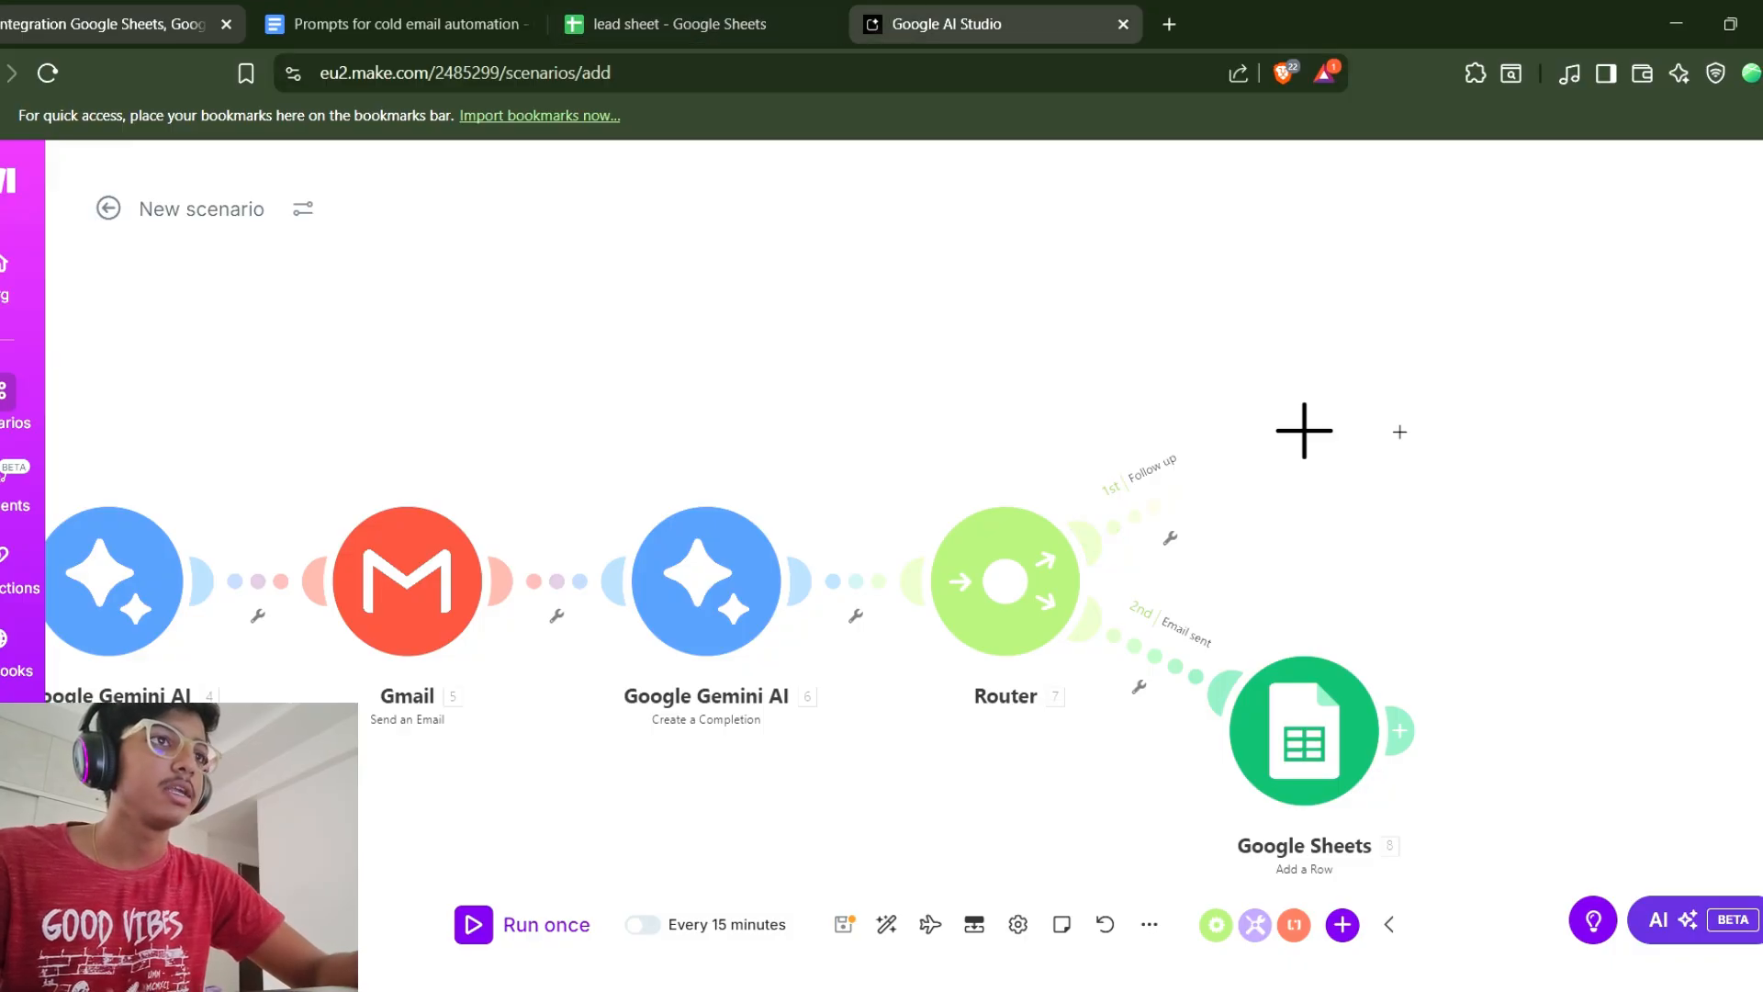
click(1124, 23)
key(ctrl+t)
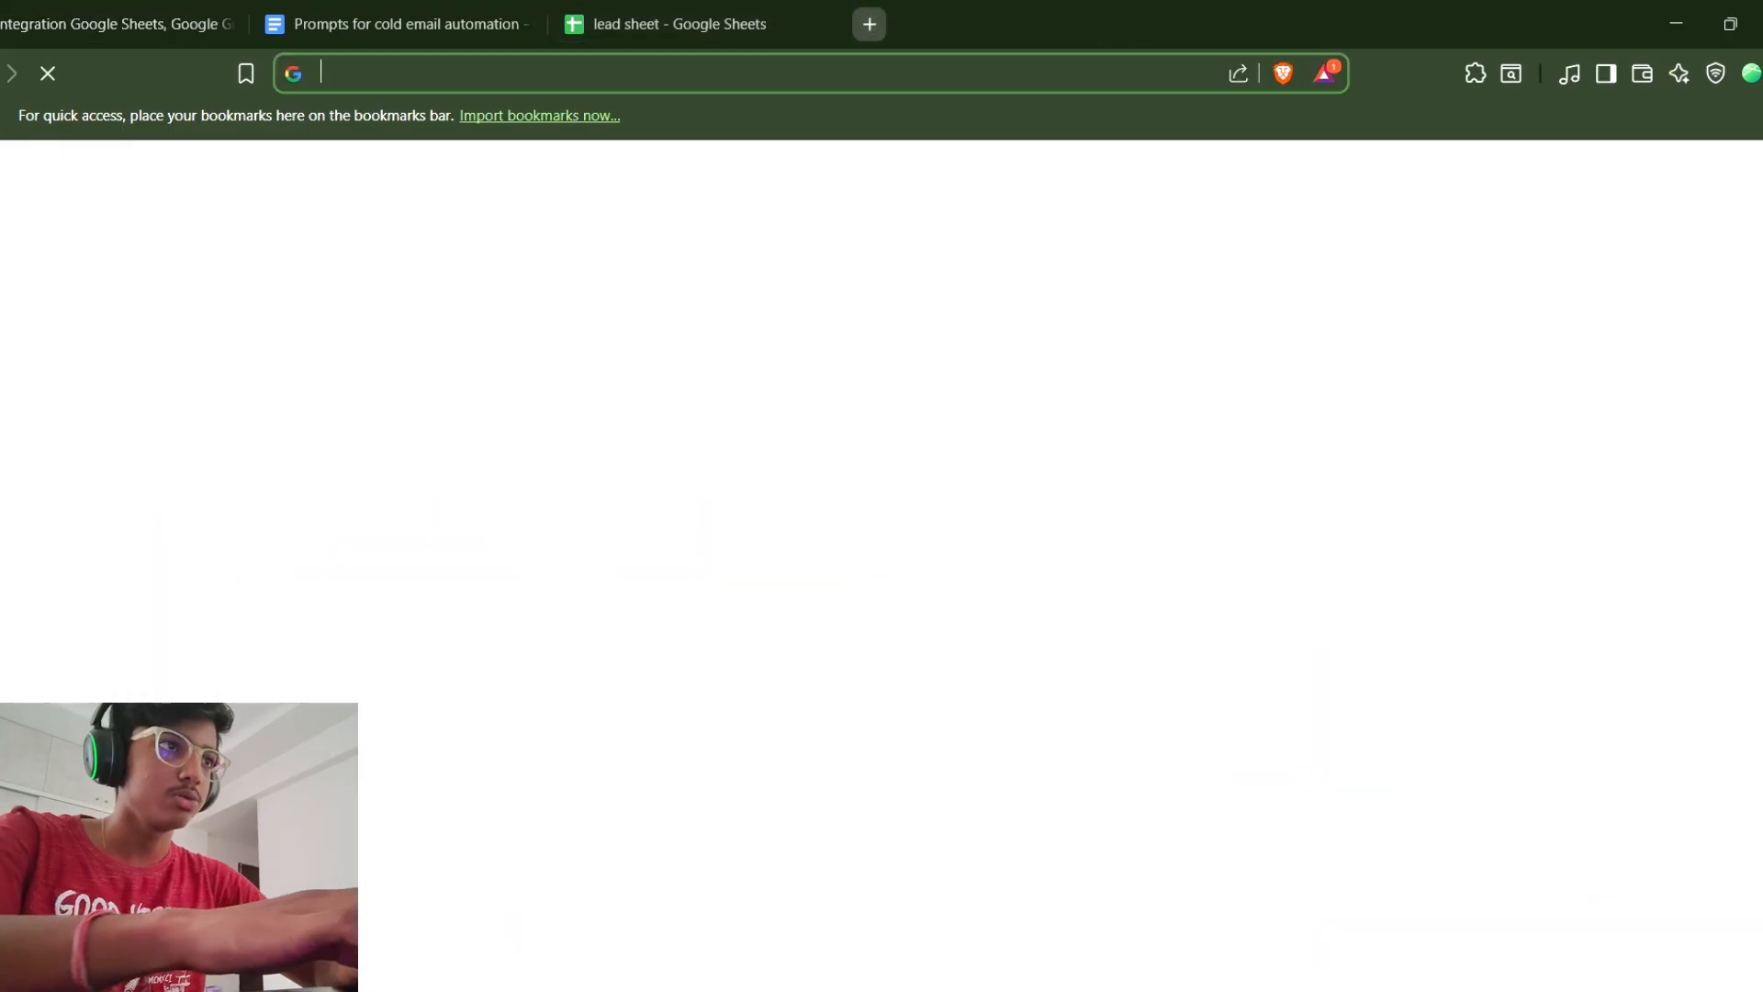
text(google sheet)
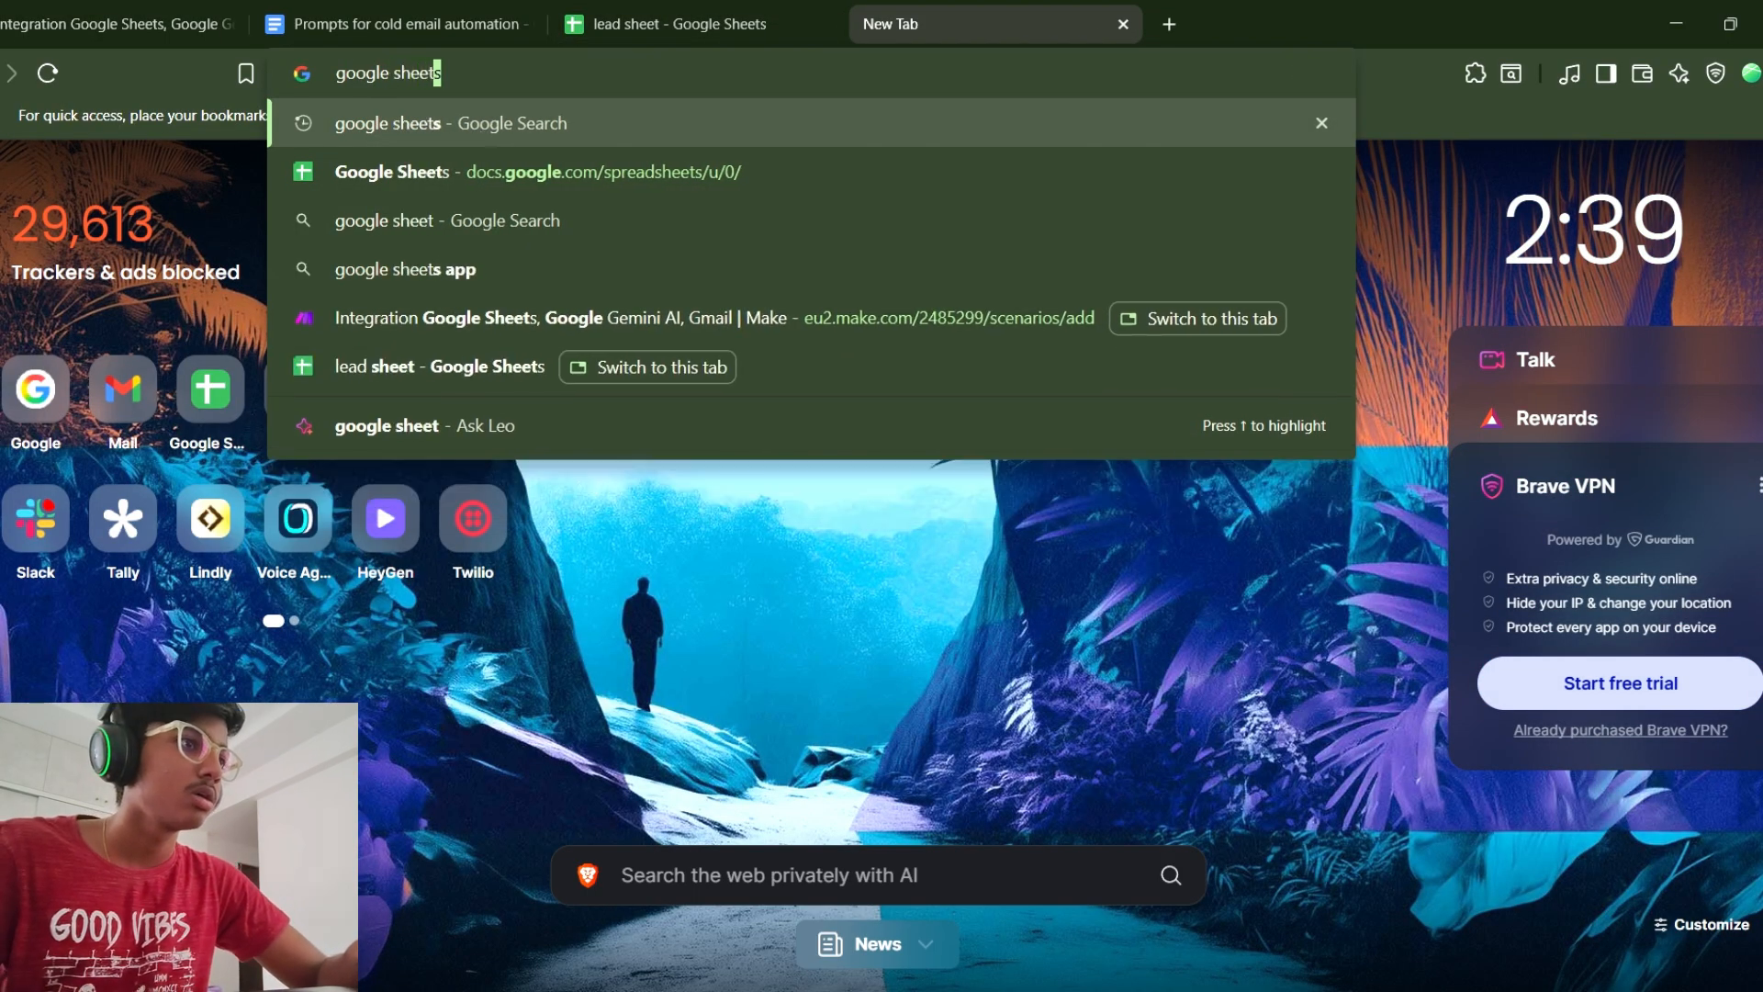
key(Return)
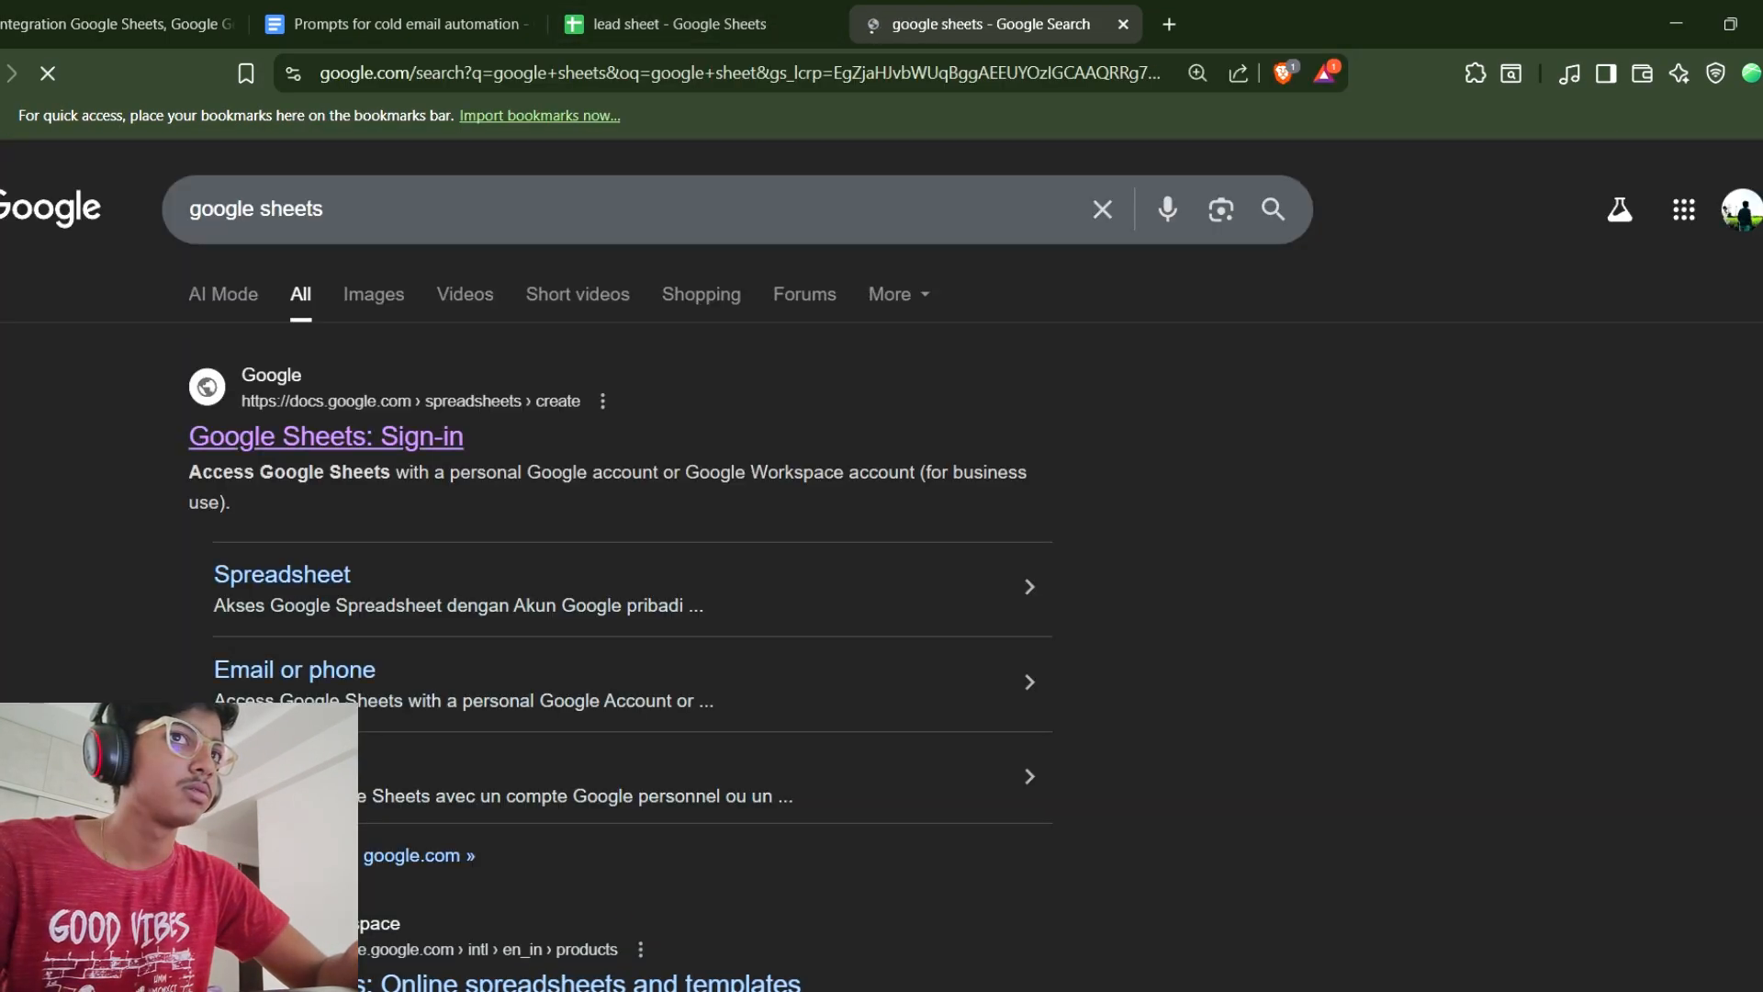
click(303, 438)
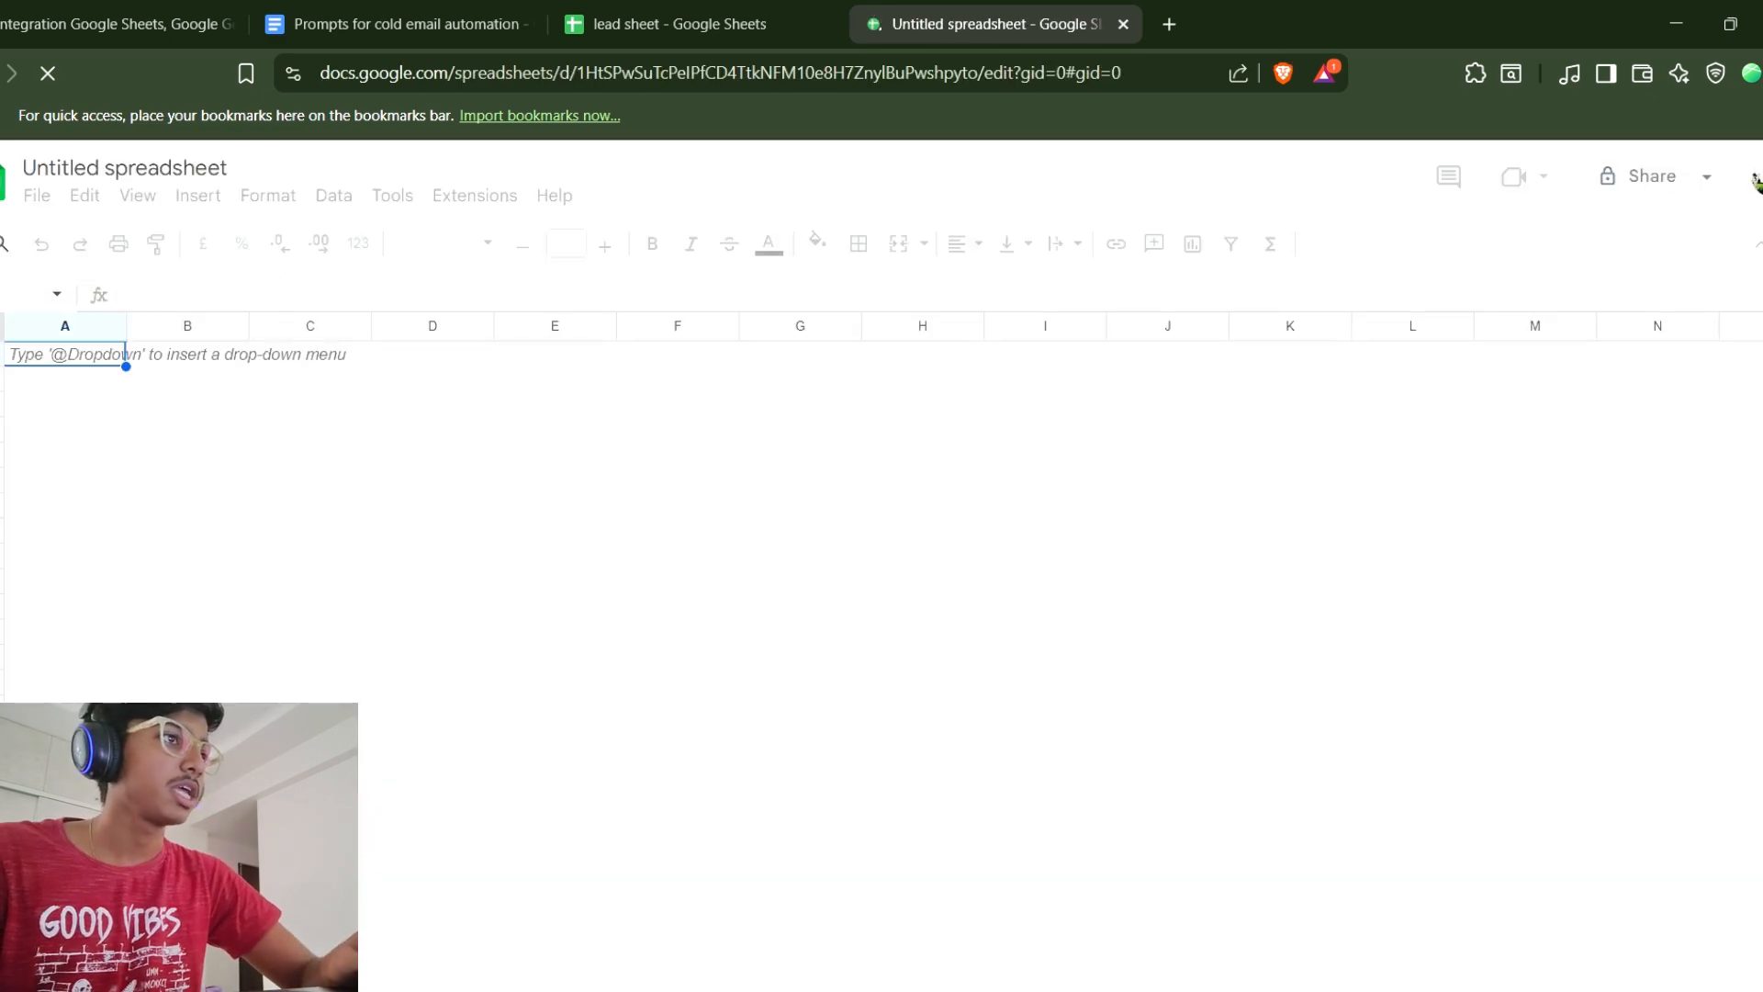
Copy the lead sheet's header row into the first row of the new spreadsheet.
click(680, 25)
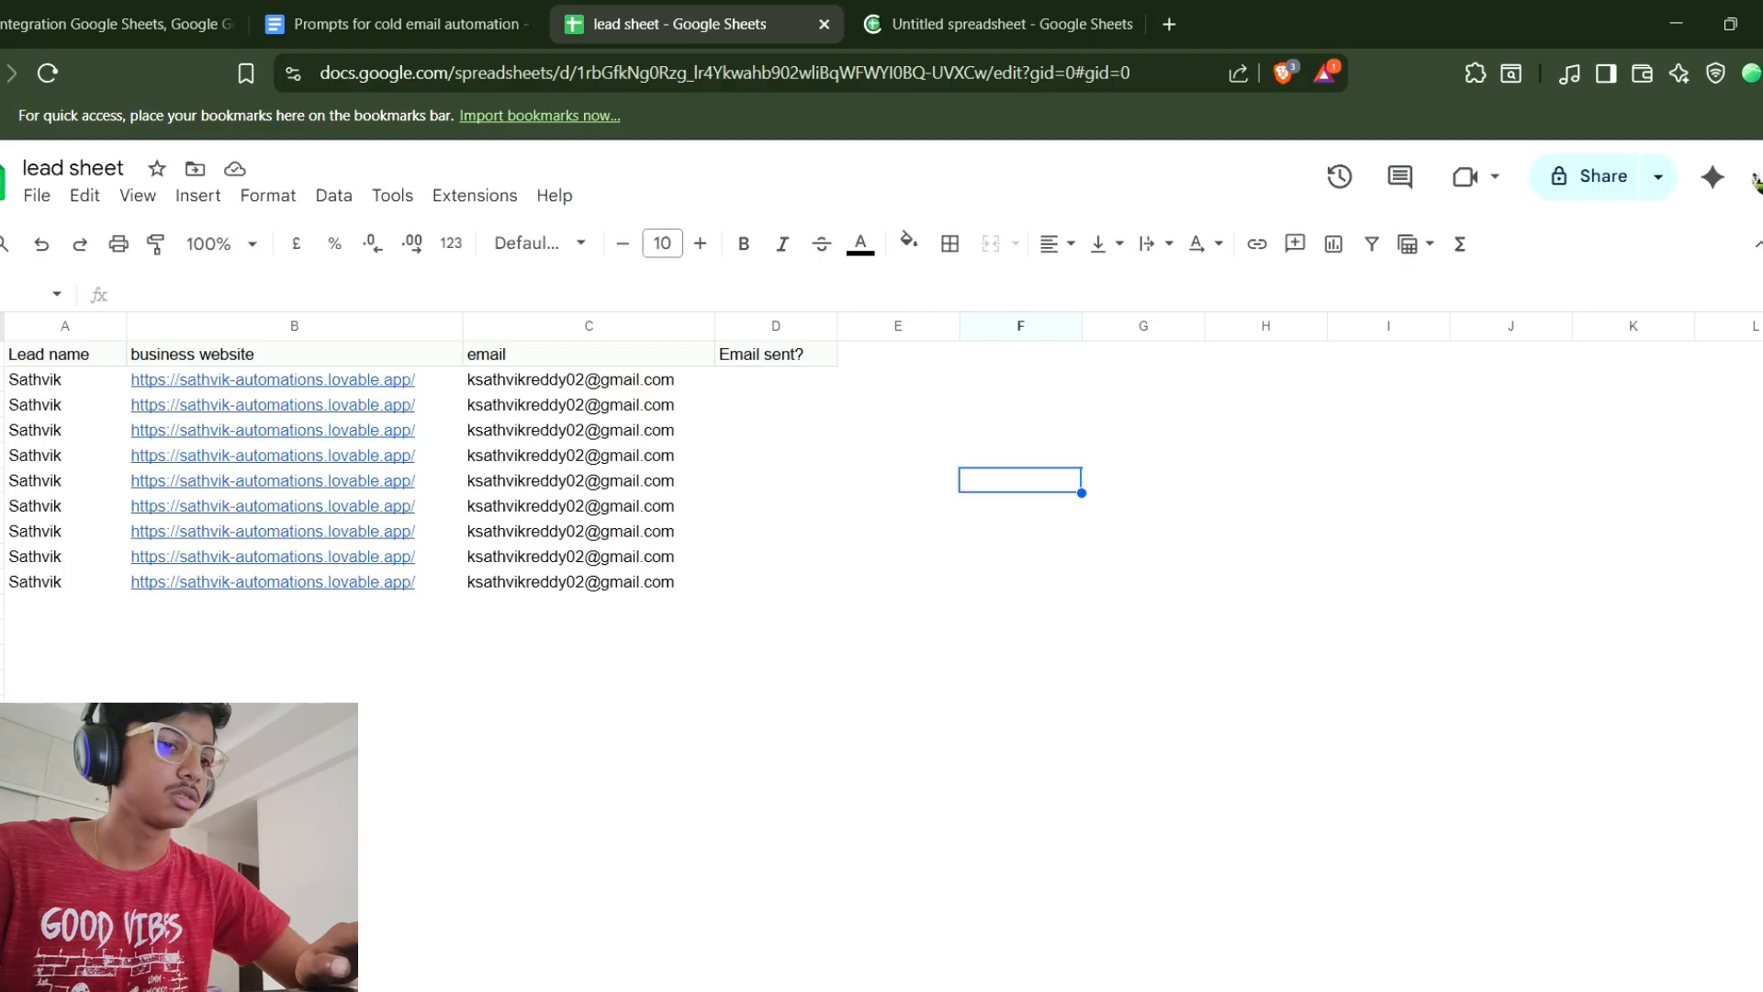
drag(64, 355, 776, 354)
key(ctrl+c)
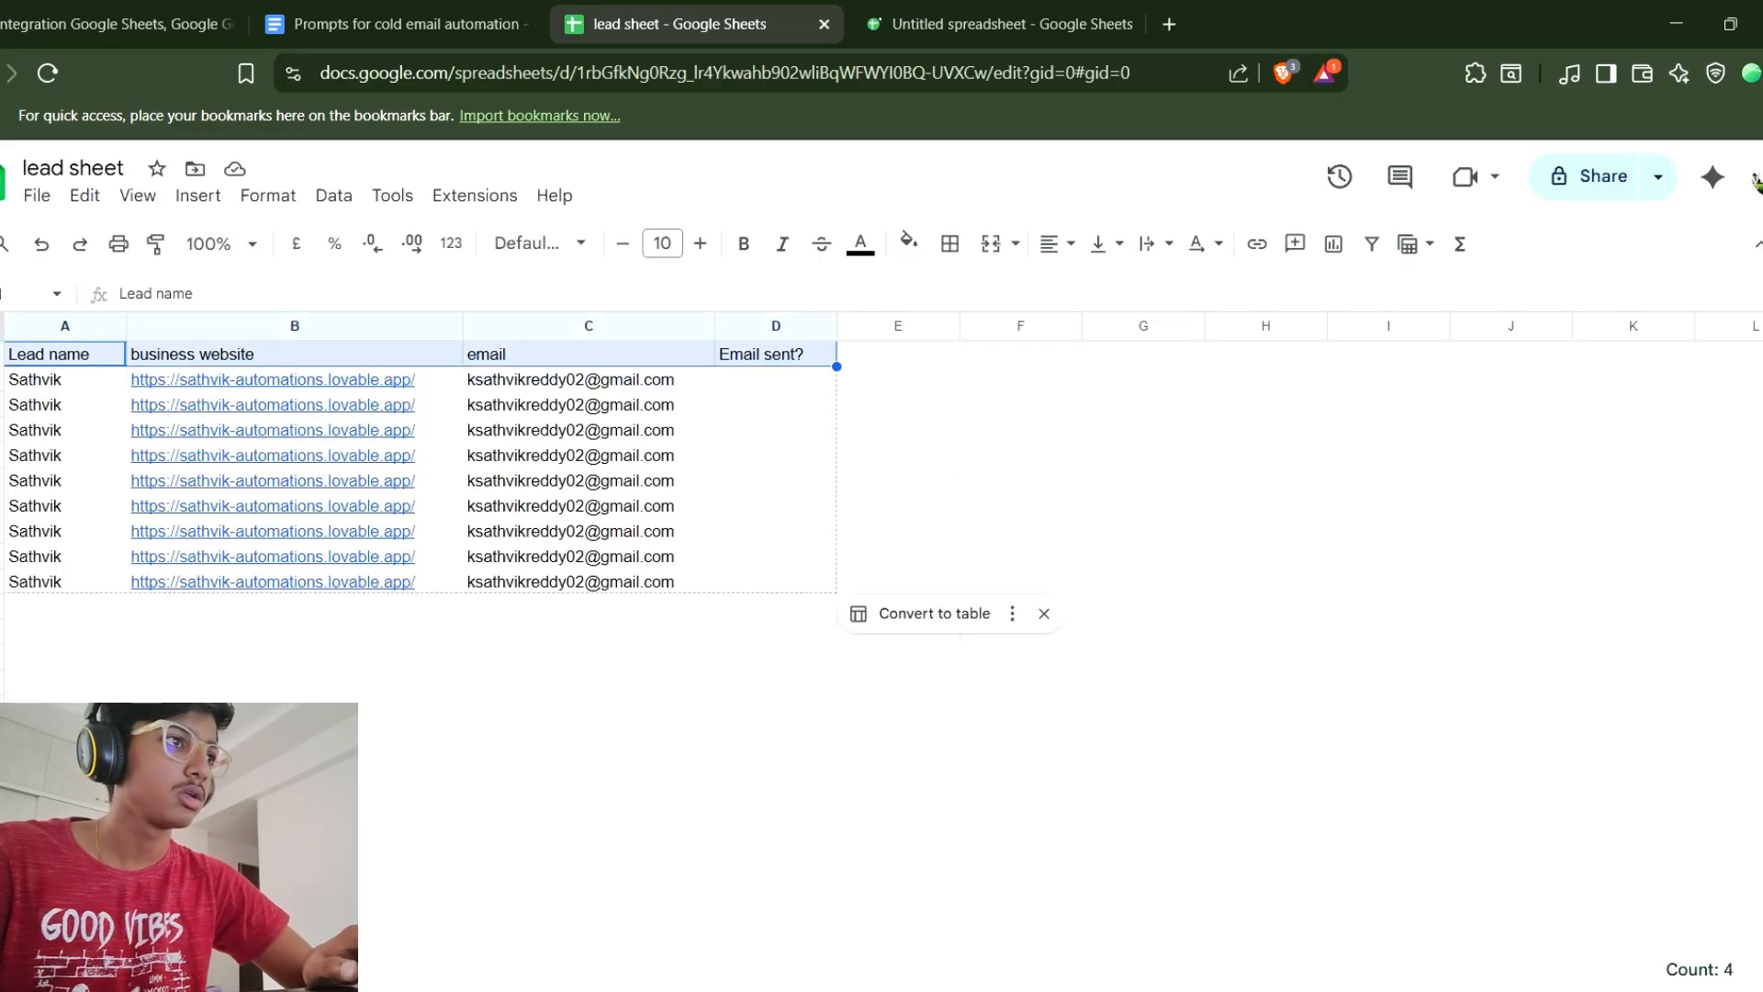
key(ctrl+Tab)
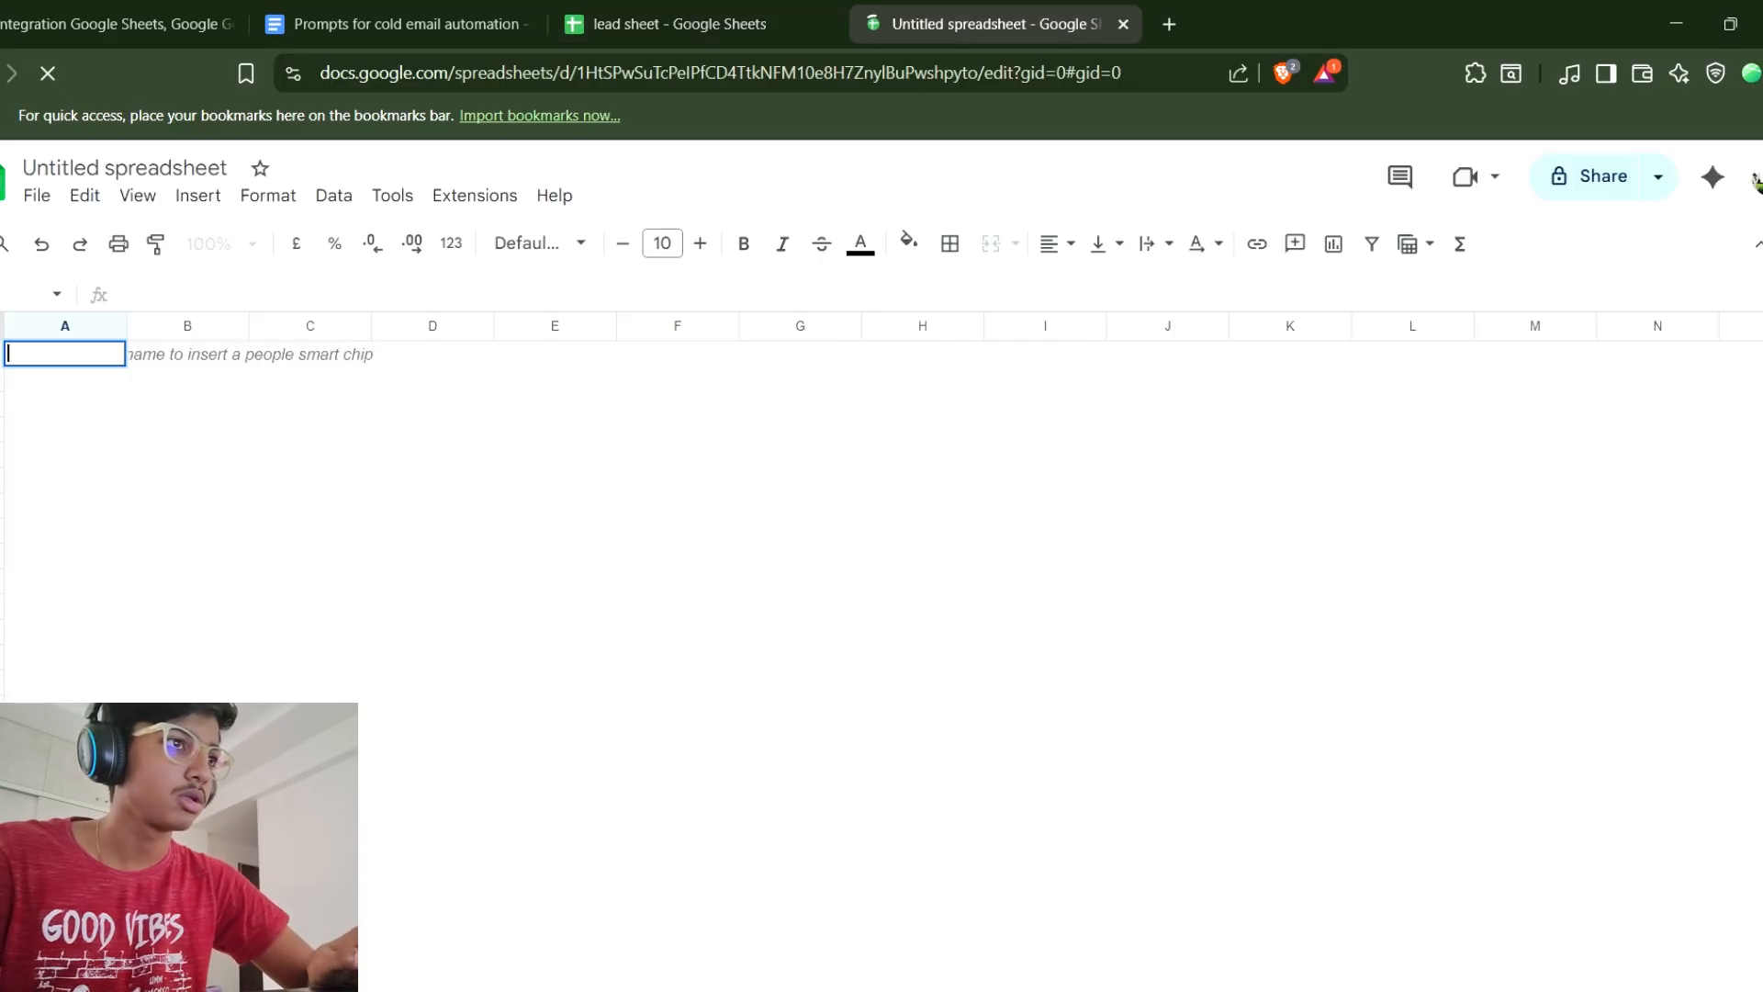
key(ctrl+v)
click(187, 404)
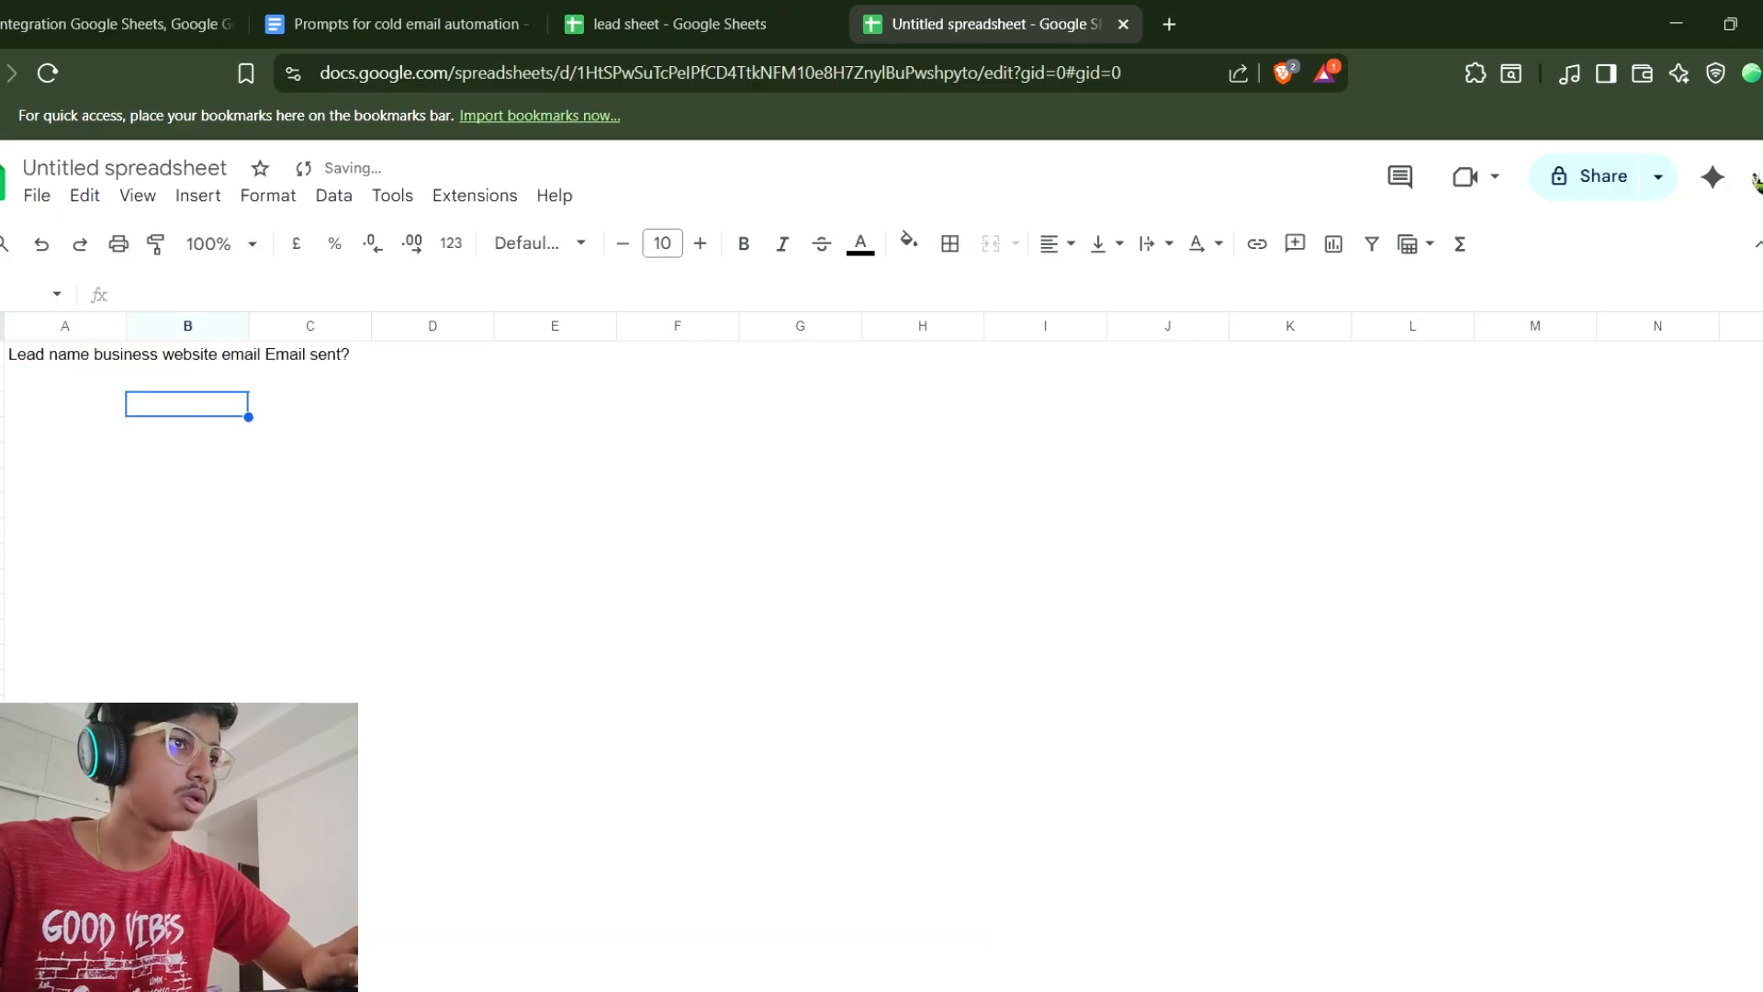
key(ctrl+z)
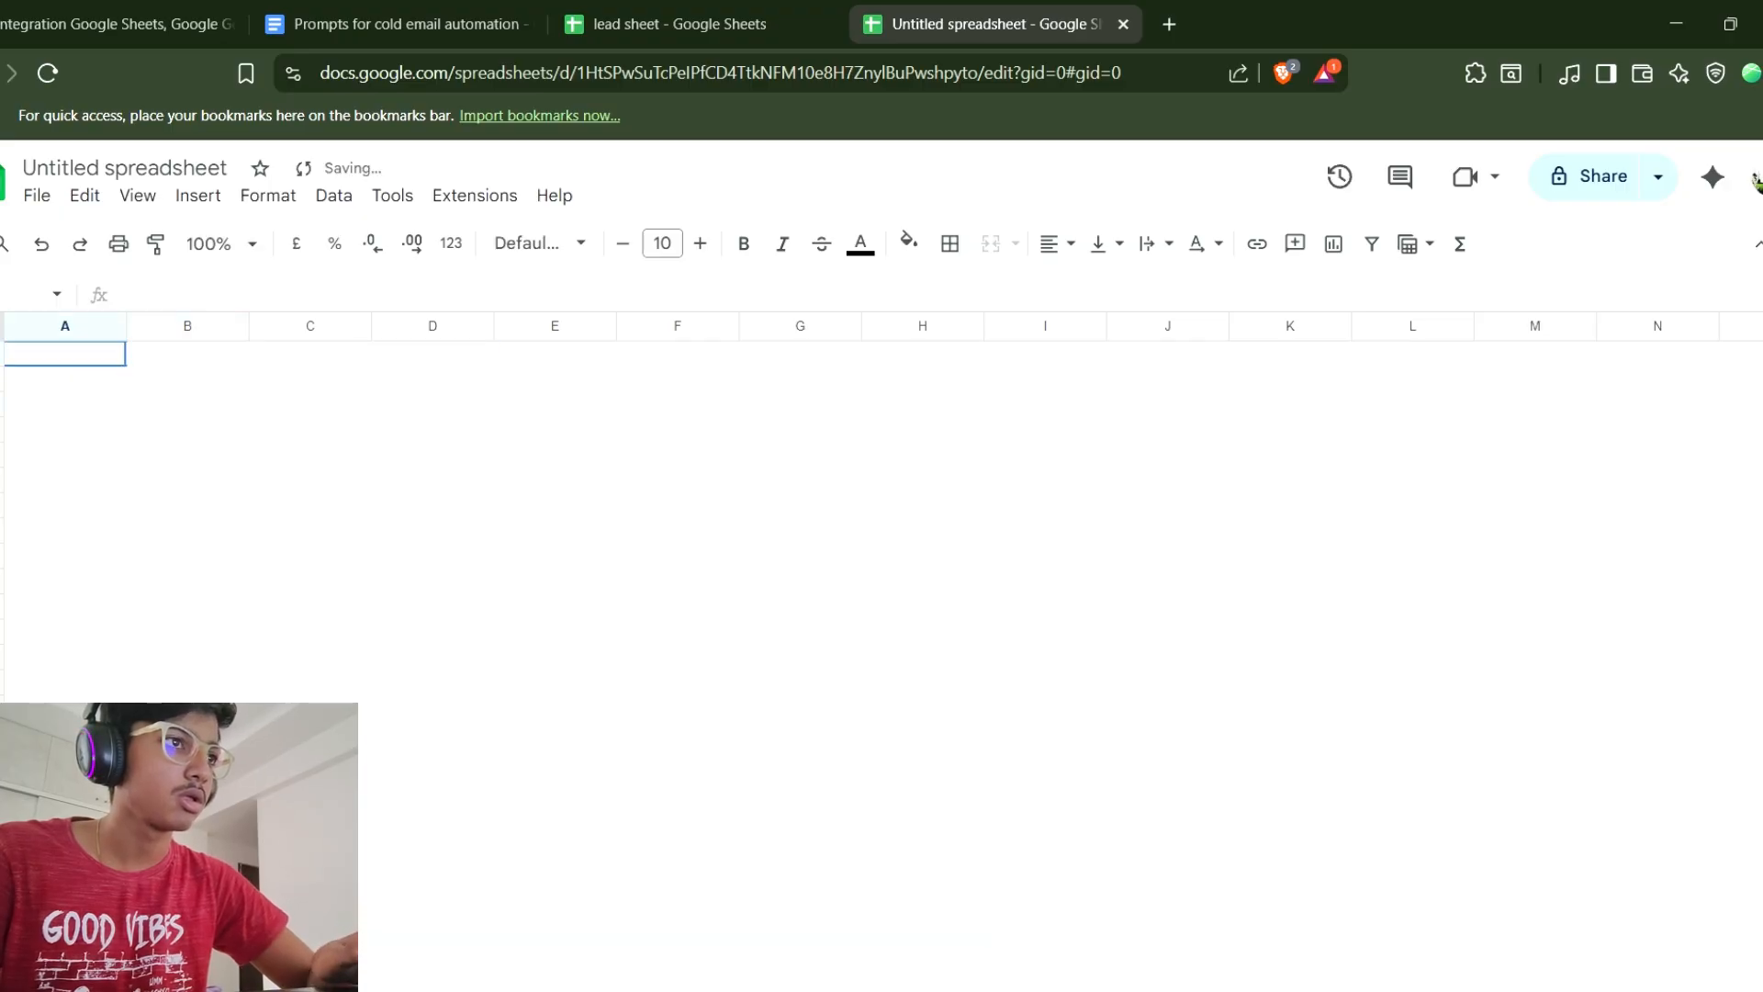
key(ctrl+v)
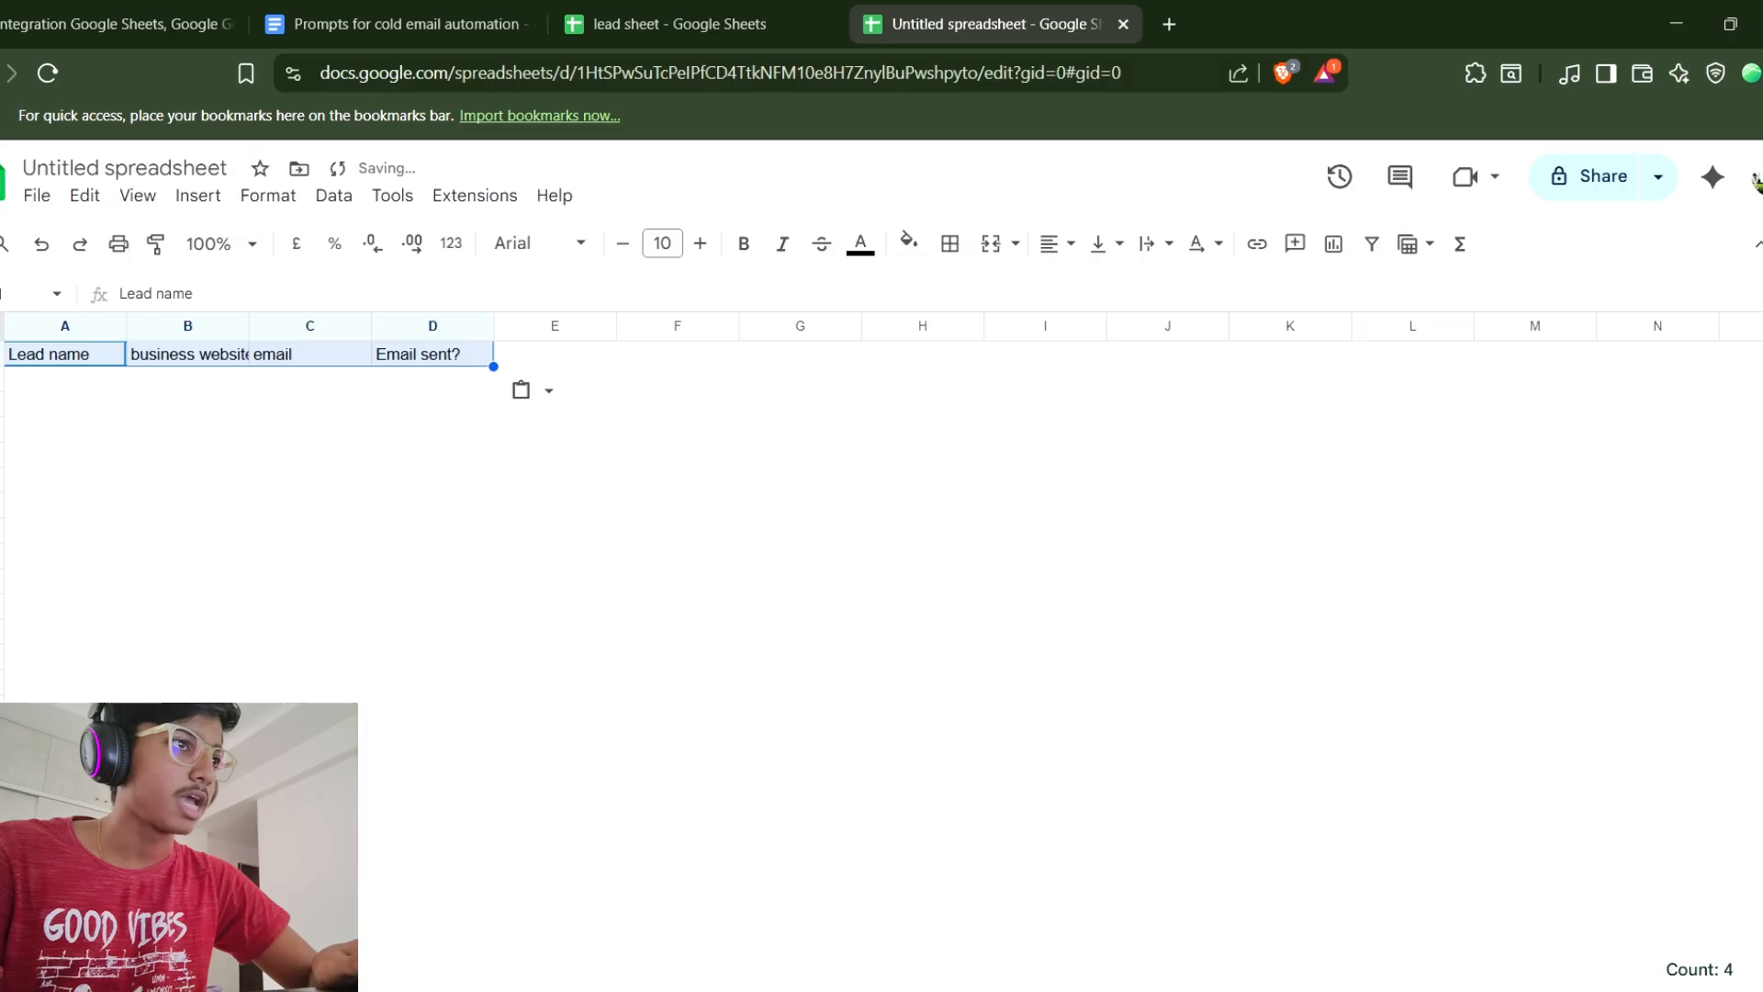
Widen columns A, B and C of the new spreadsheet to fit their headers.
click(432, 480)
drag(126, 326, 284, 326)
drag(405, 326, 467, 326)
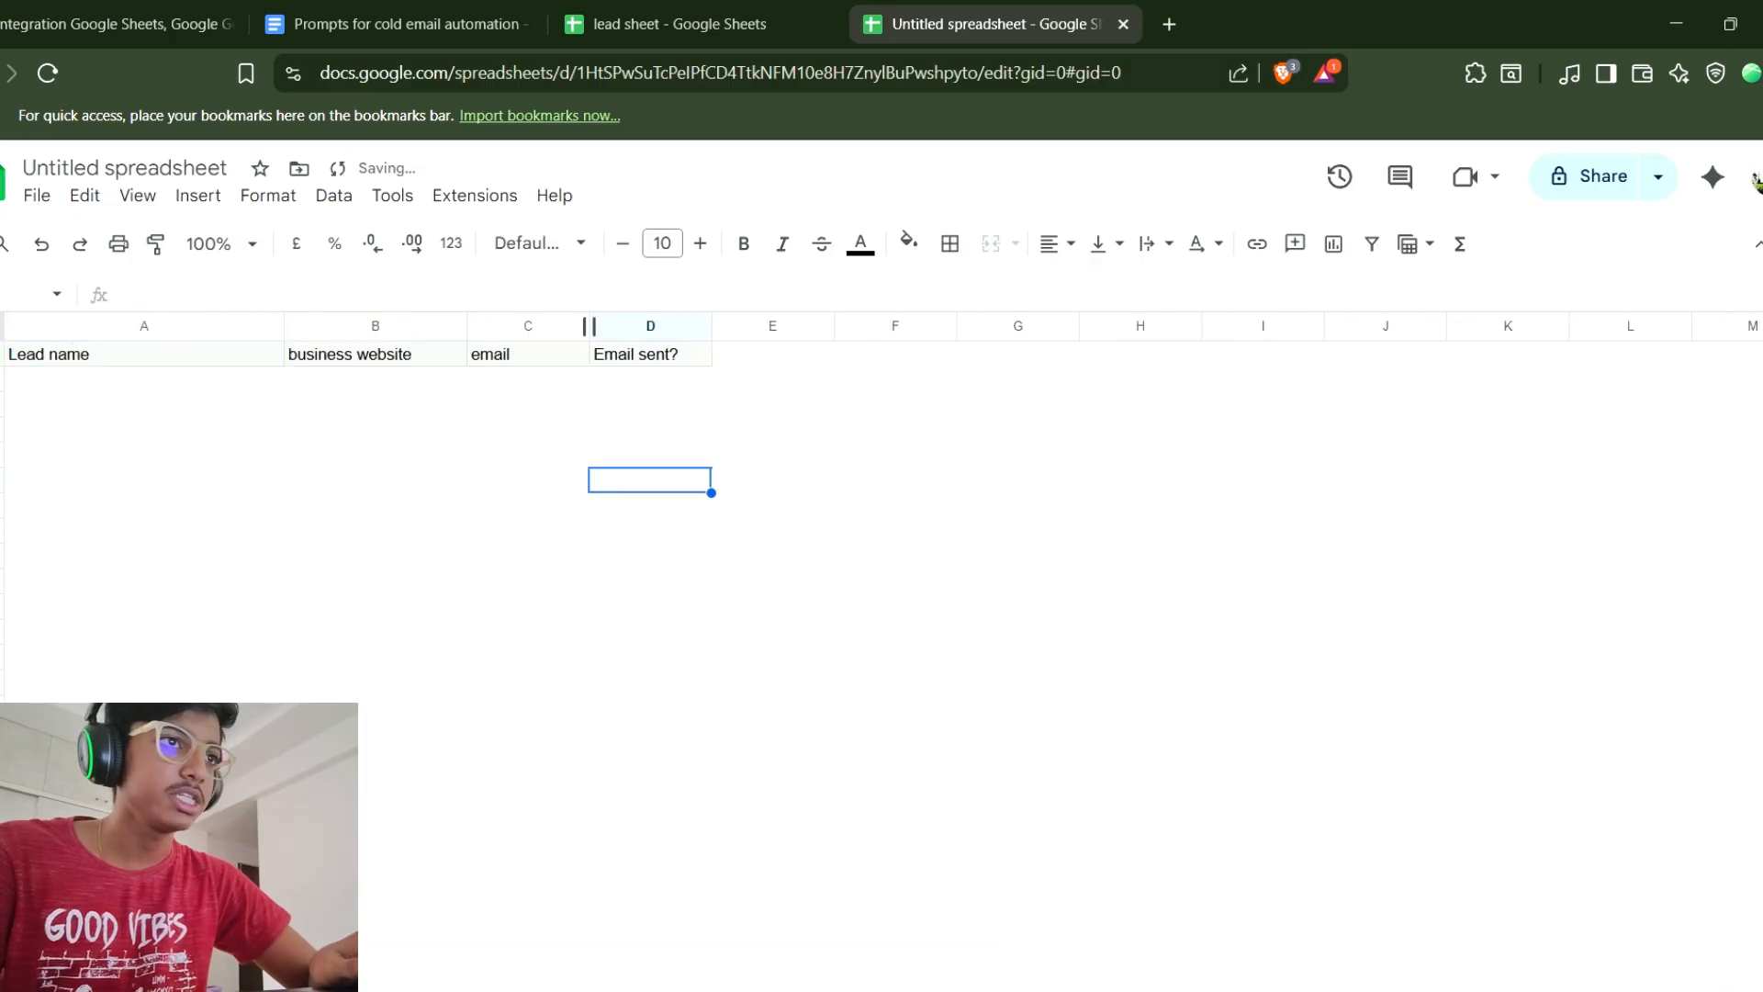
drag(589, 326, 637, 326)
Replace the D1 header with Email summary and widen column D.
click(698, 354)
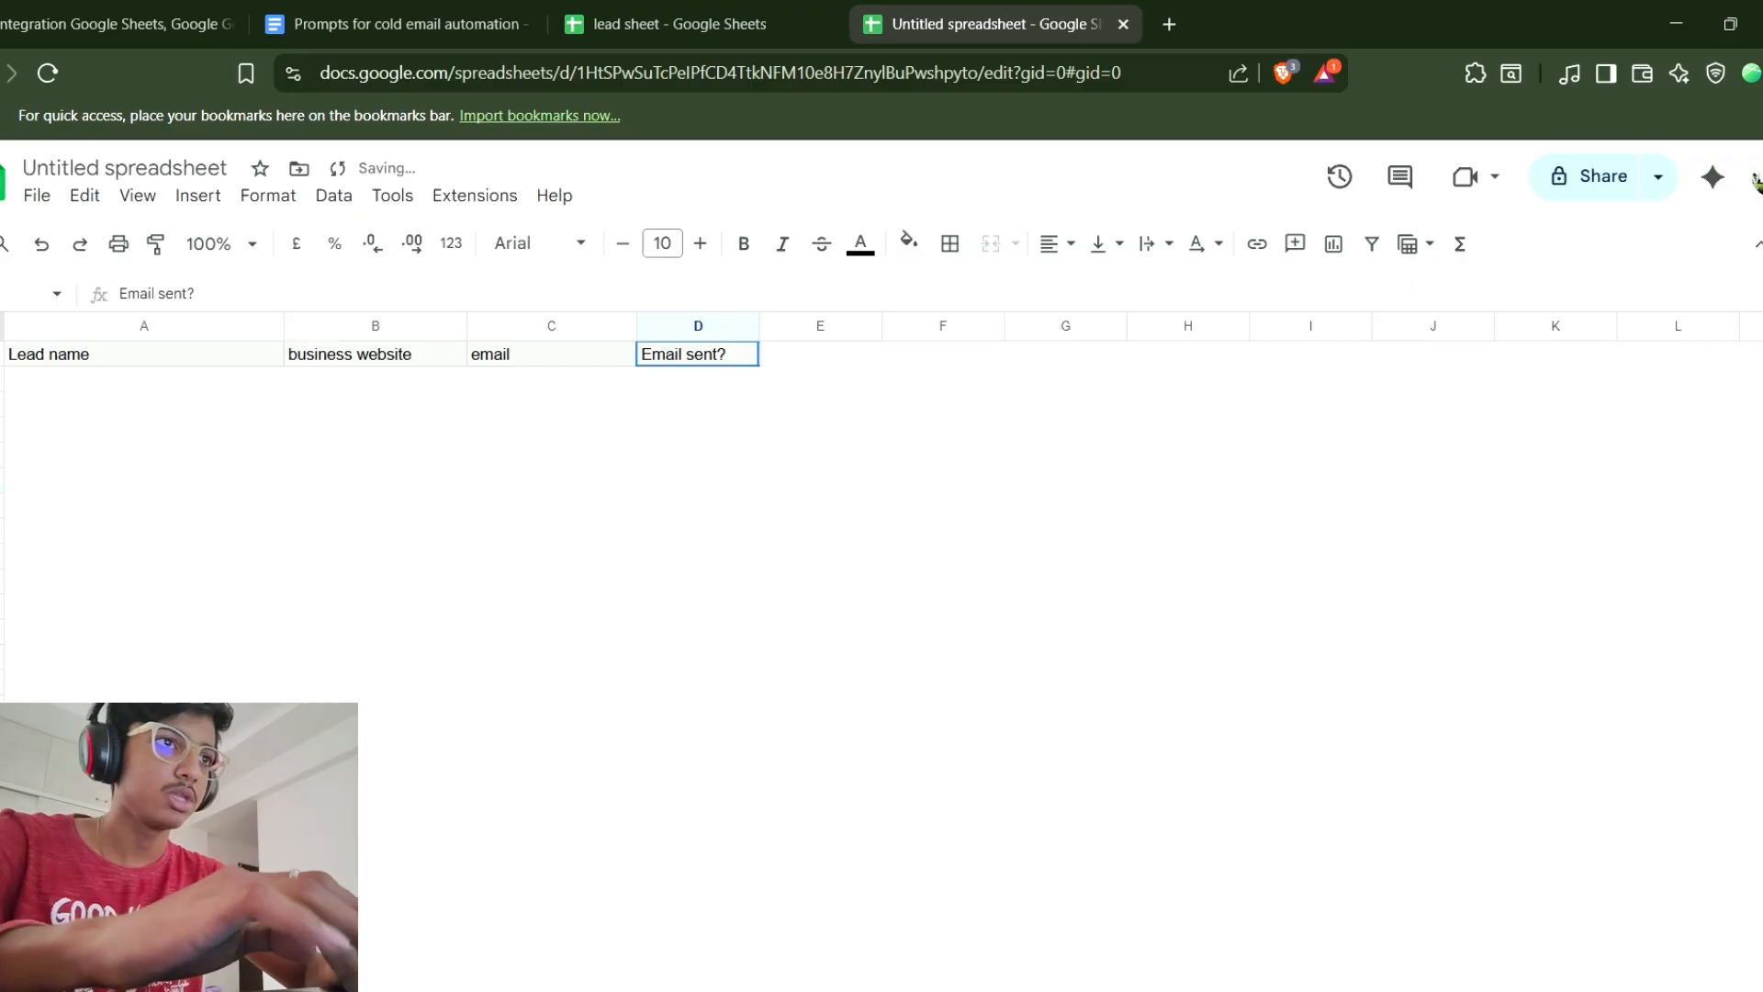
triple_click(698, 355)
text(Email summa)
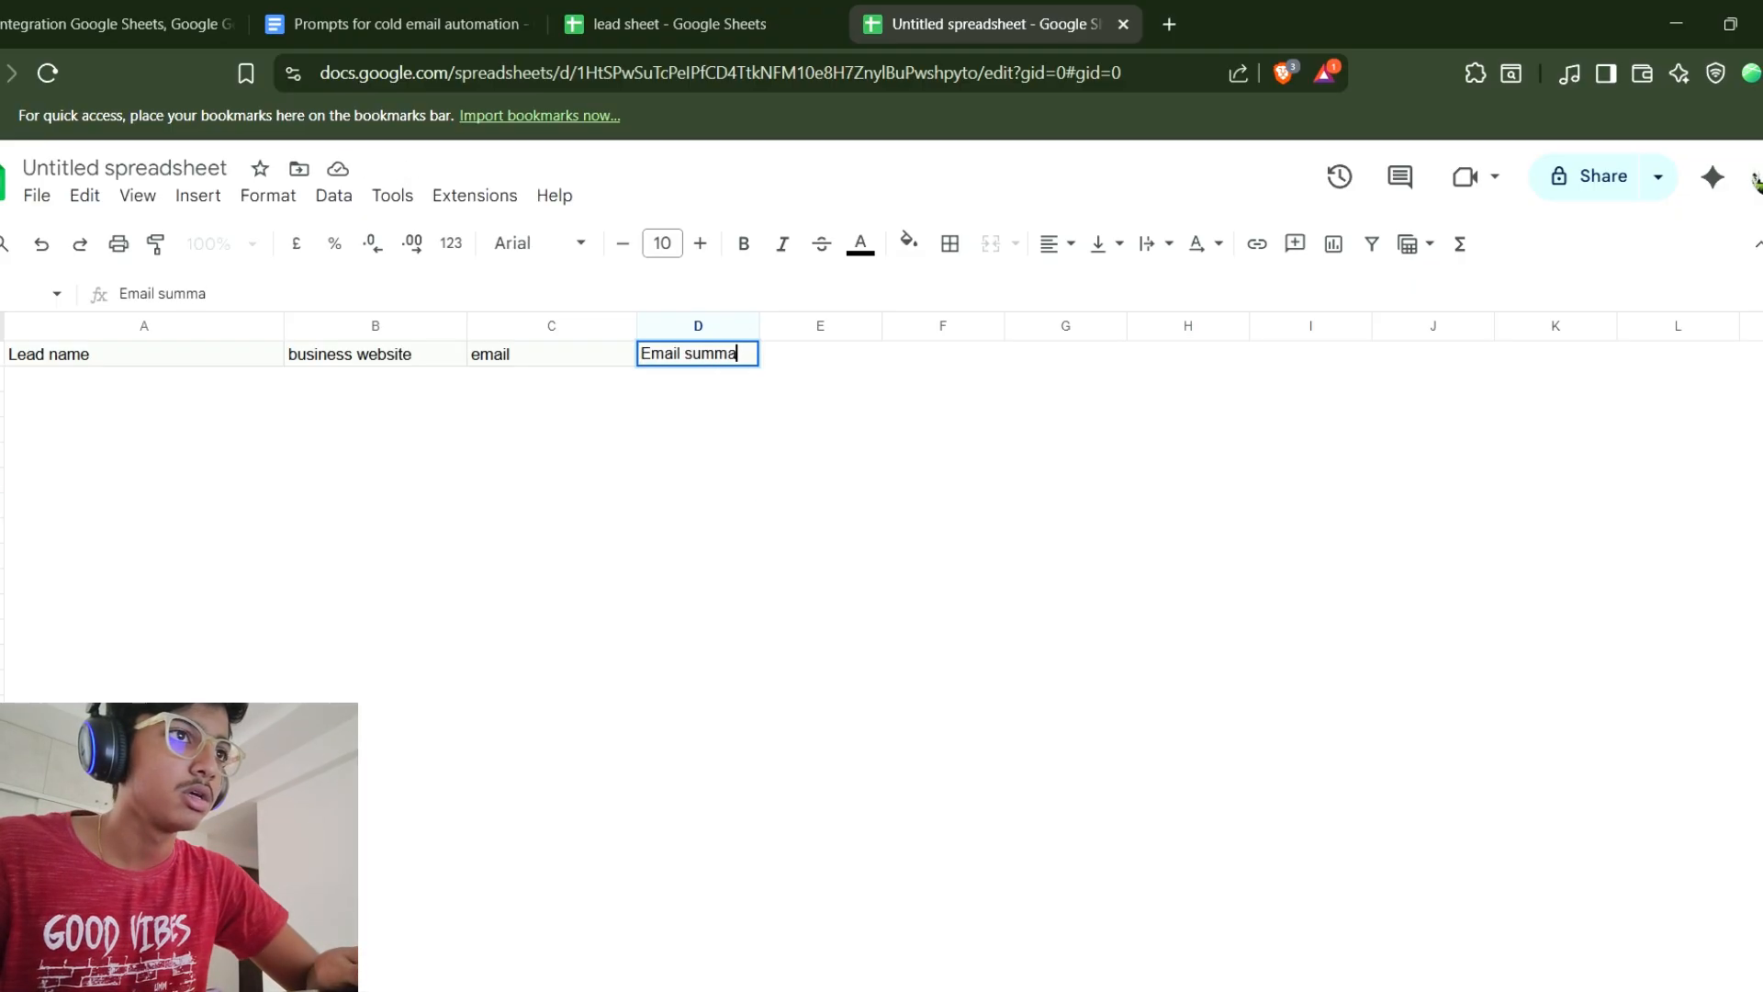
text(ry)
drag(761, 325, 1089, 325)
click(1395, 505)
click(1149, 354)
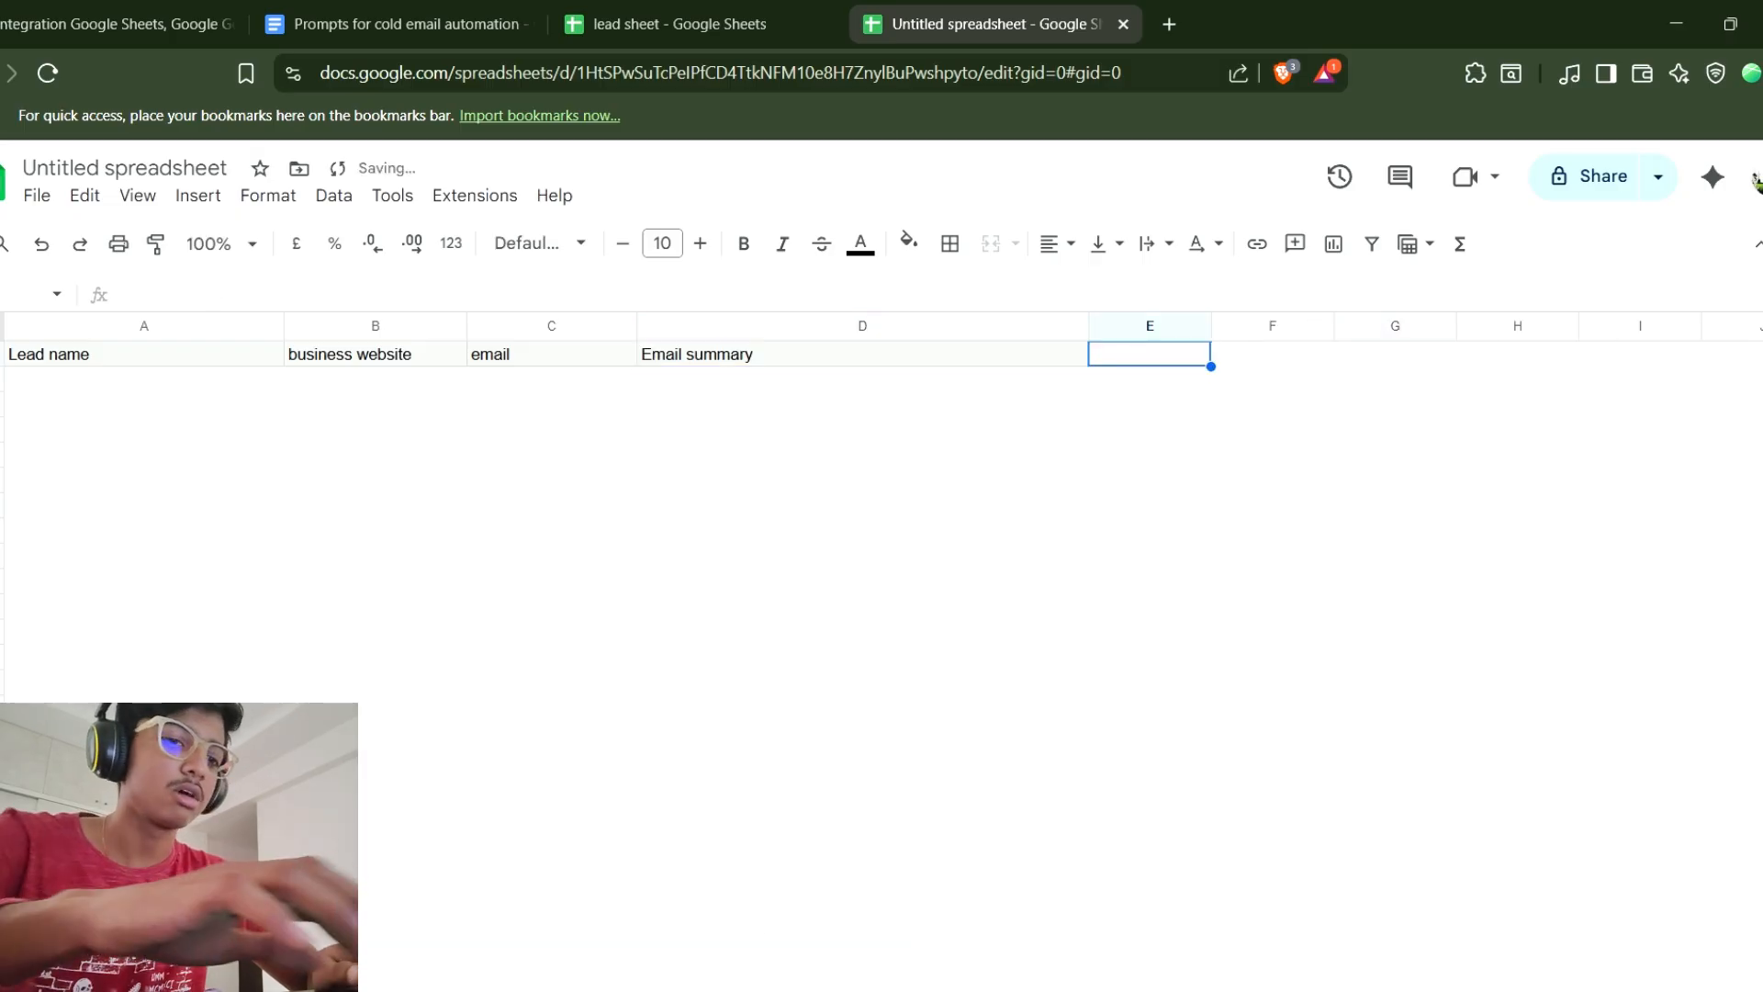
Add the header Follow up sent in cell E1 of the new spreadsheet.
key(Return)
text(F)
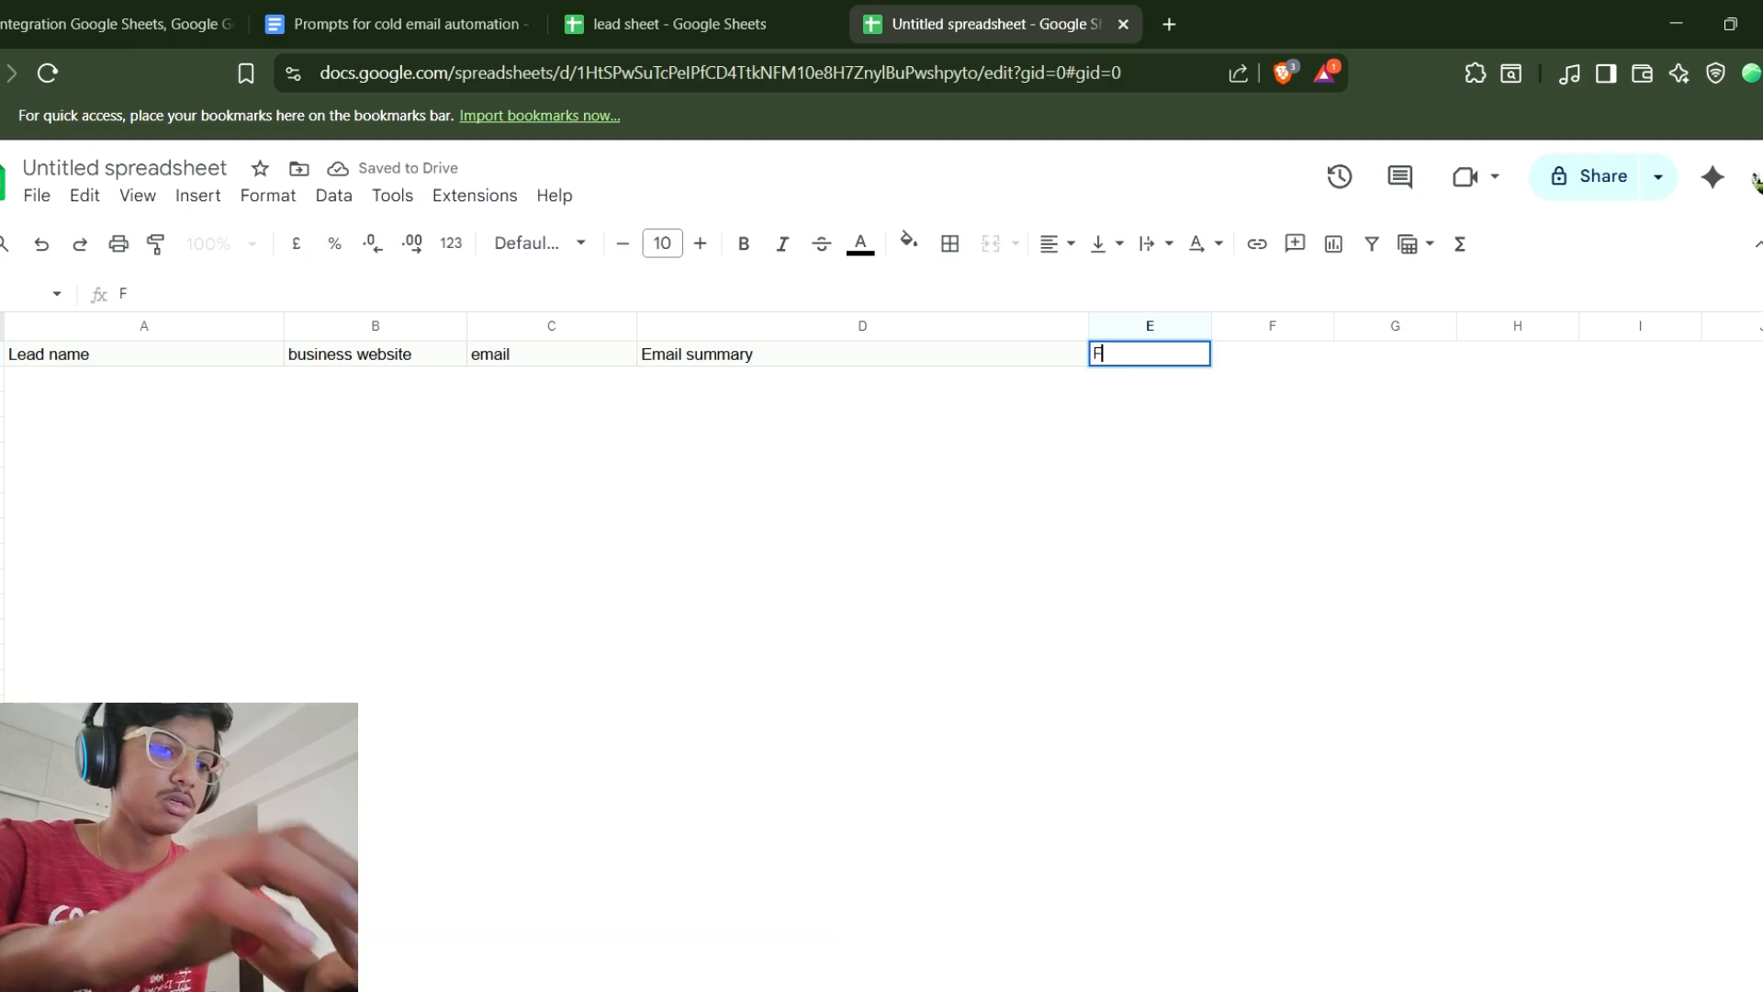
text(ollow up sent)
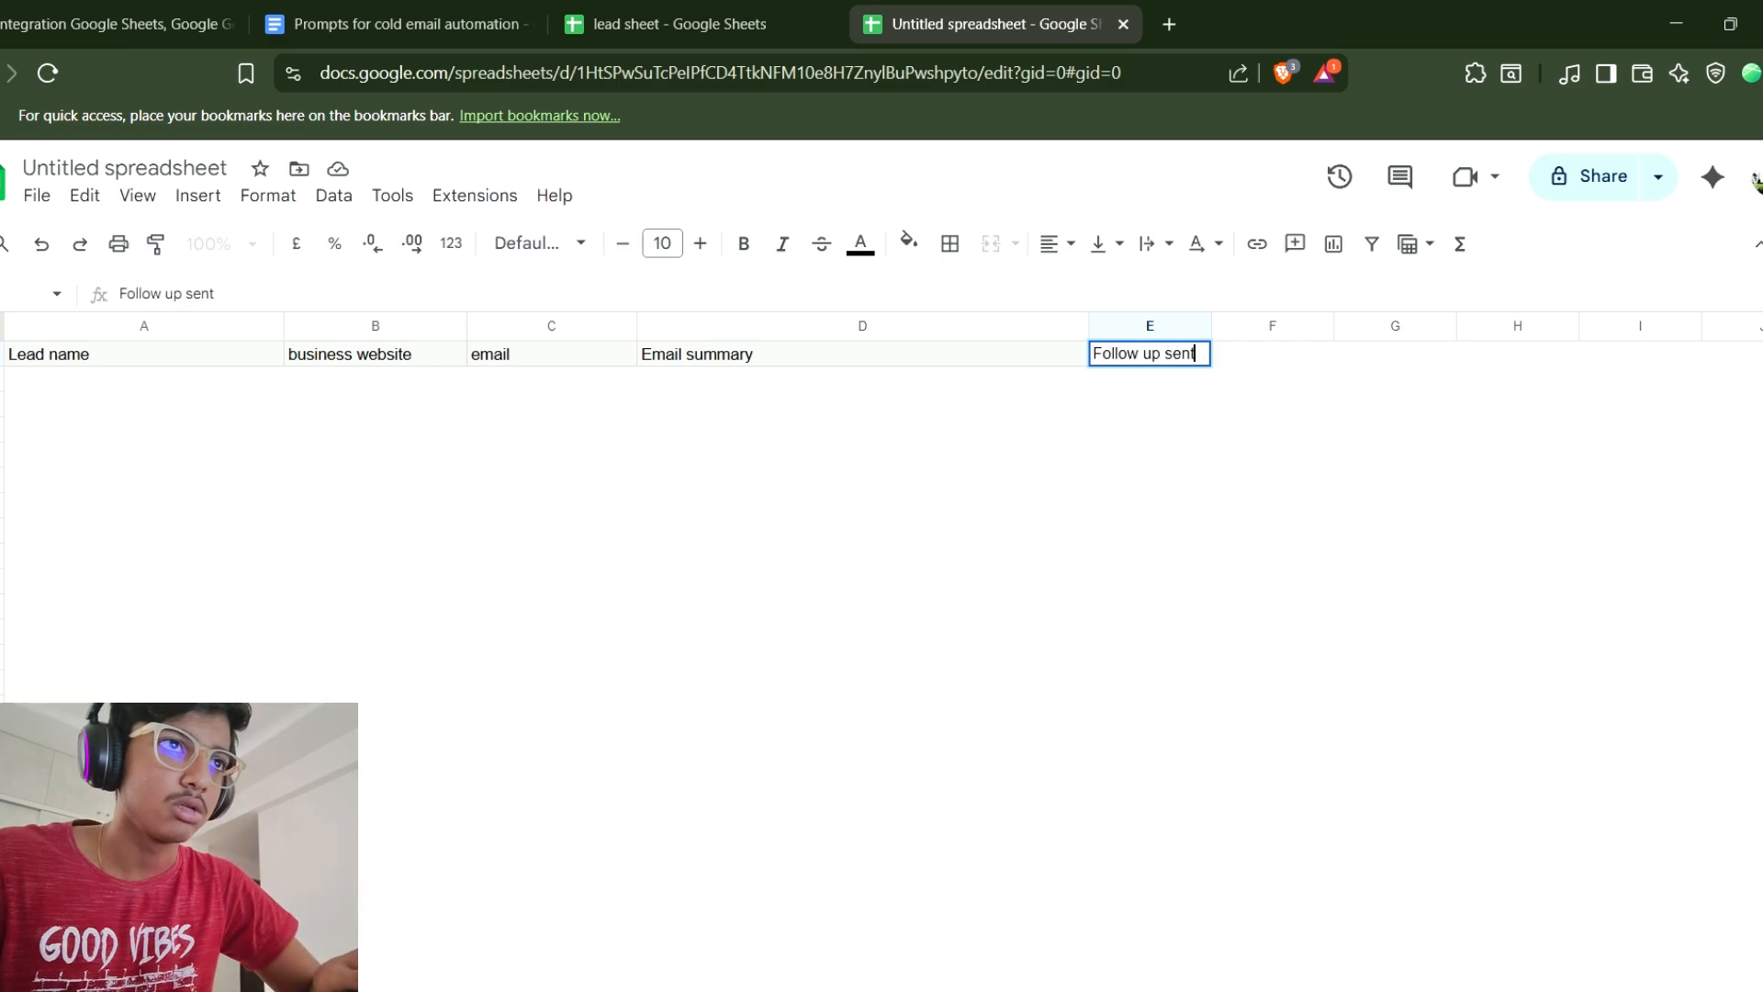
Apply a fill colour to header cells D1 and E1 to match the other headers.
key(shift+Tab)
key(shift+Right)
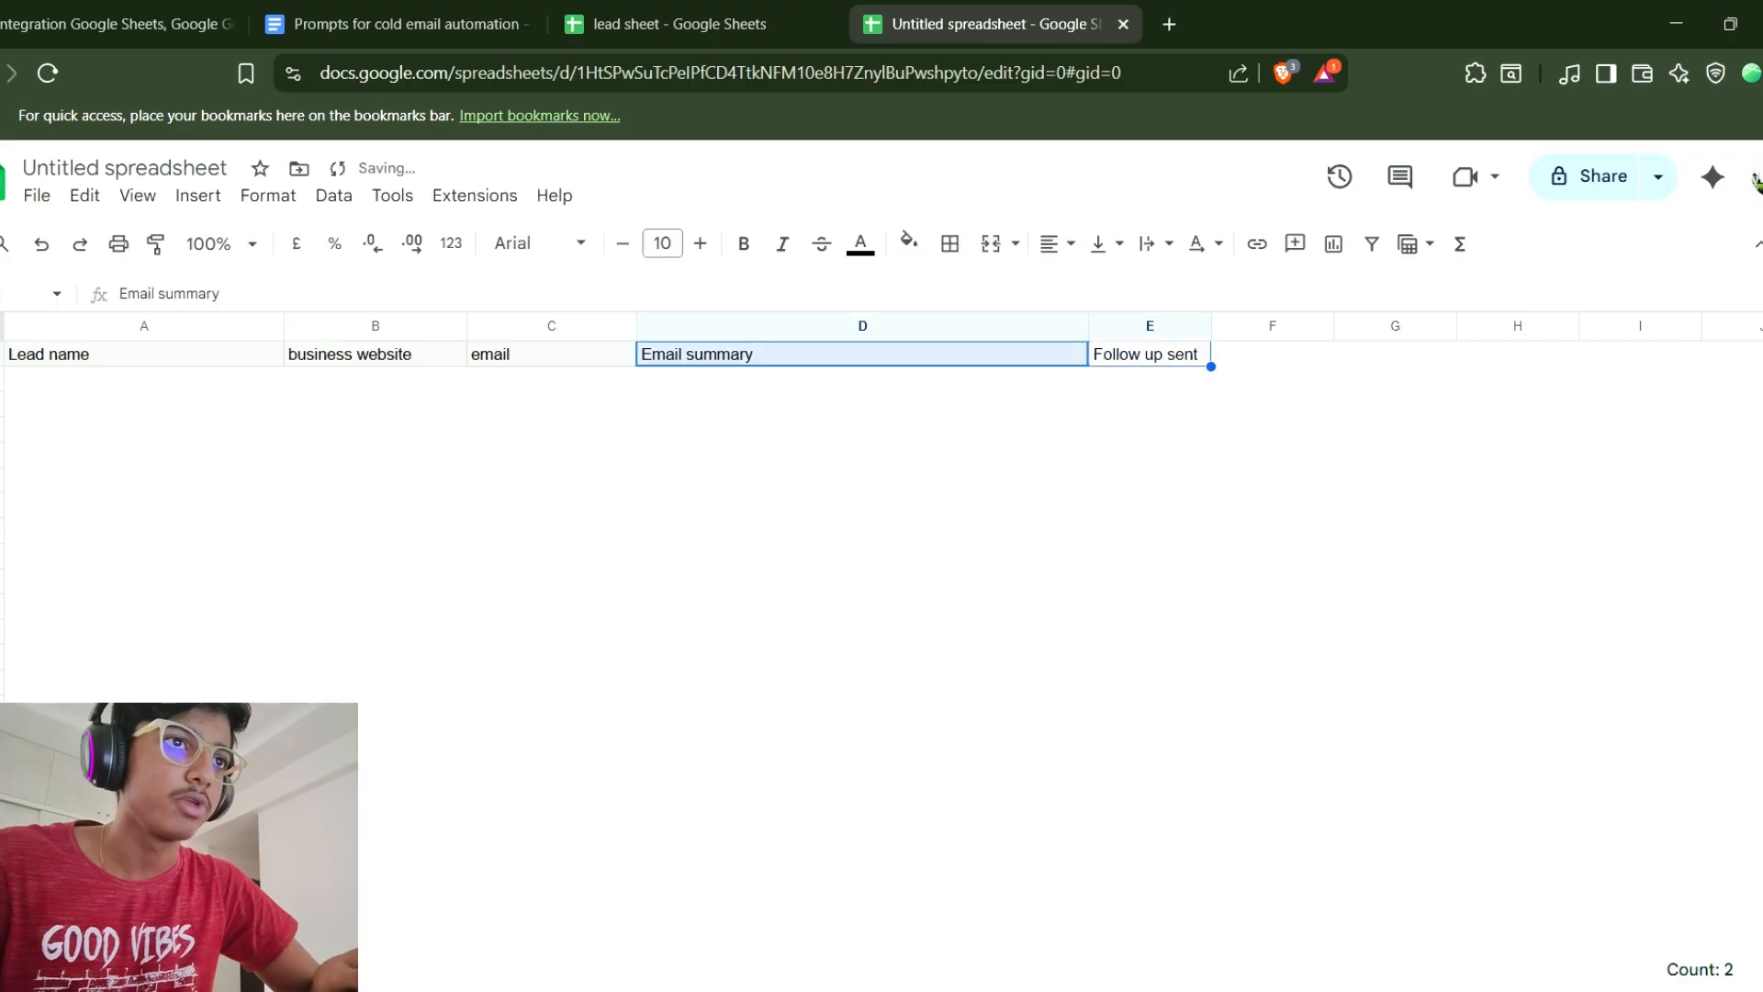
click(909, 243)
click(1023, 384)
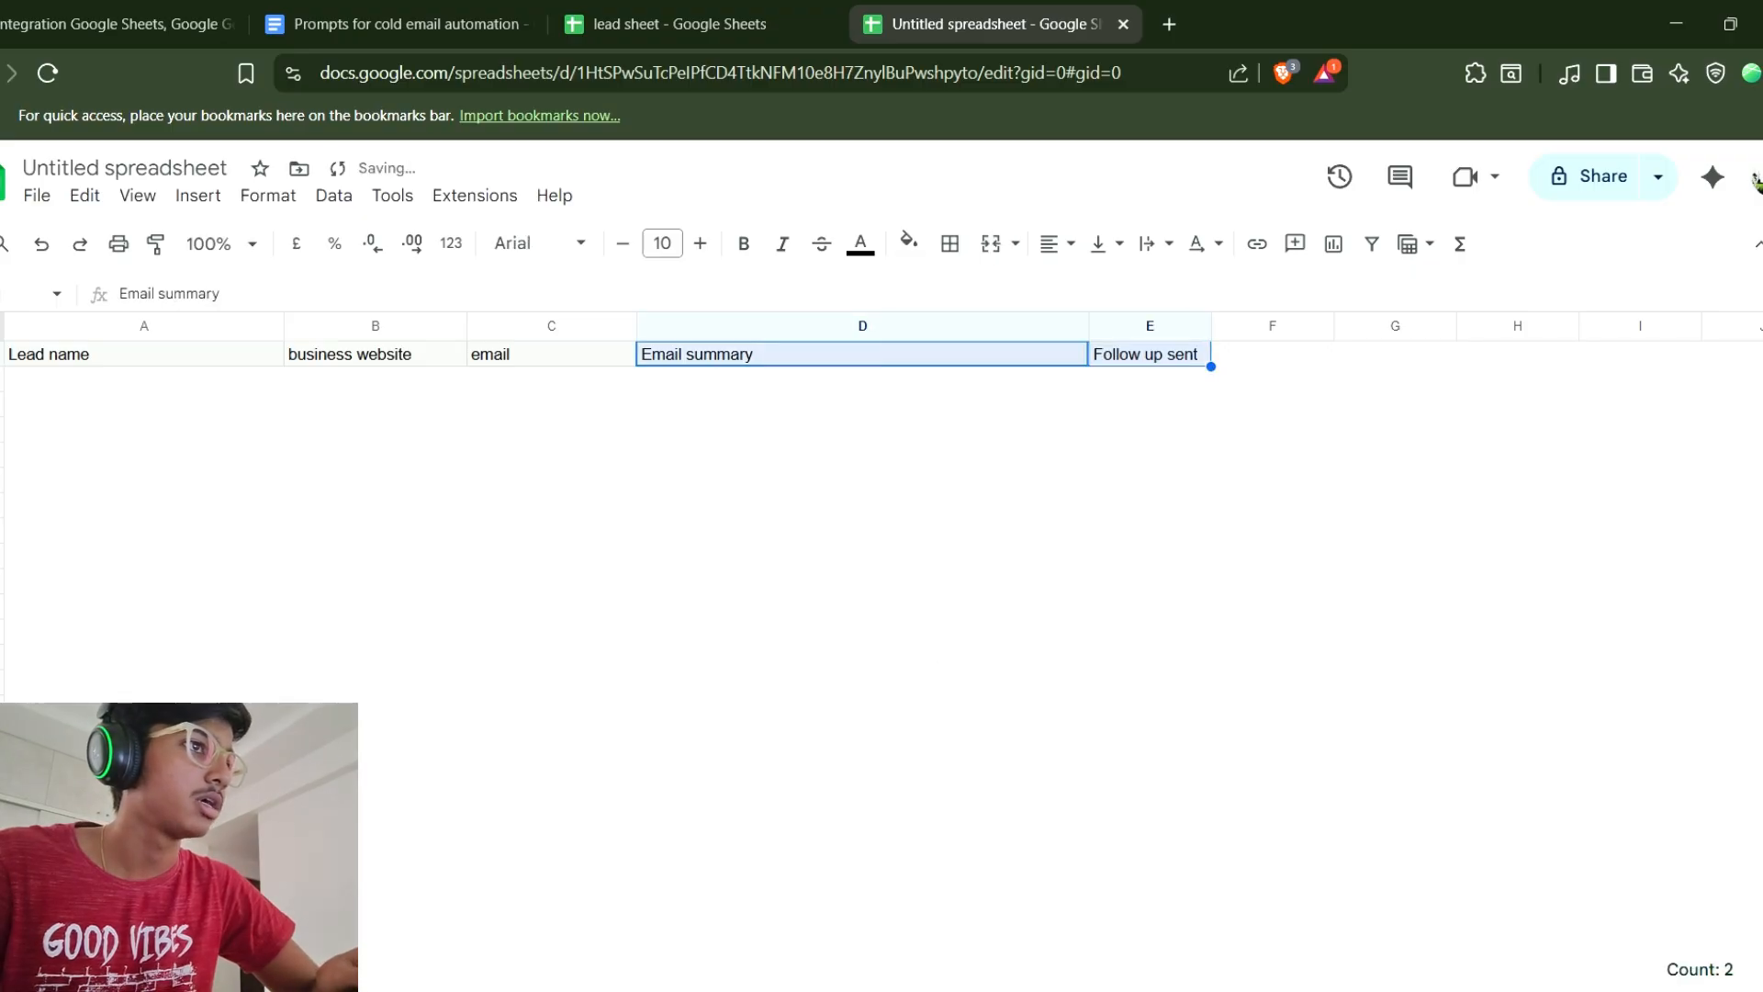
click(1272, 505)
key(ctrl+Home)
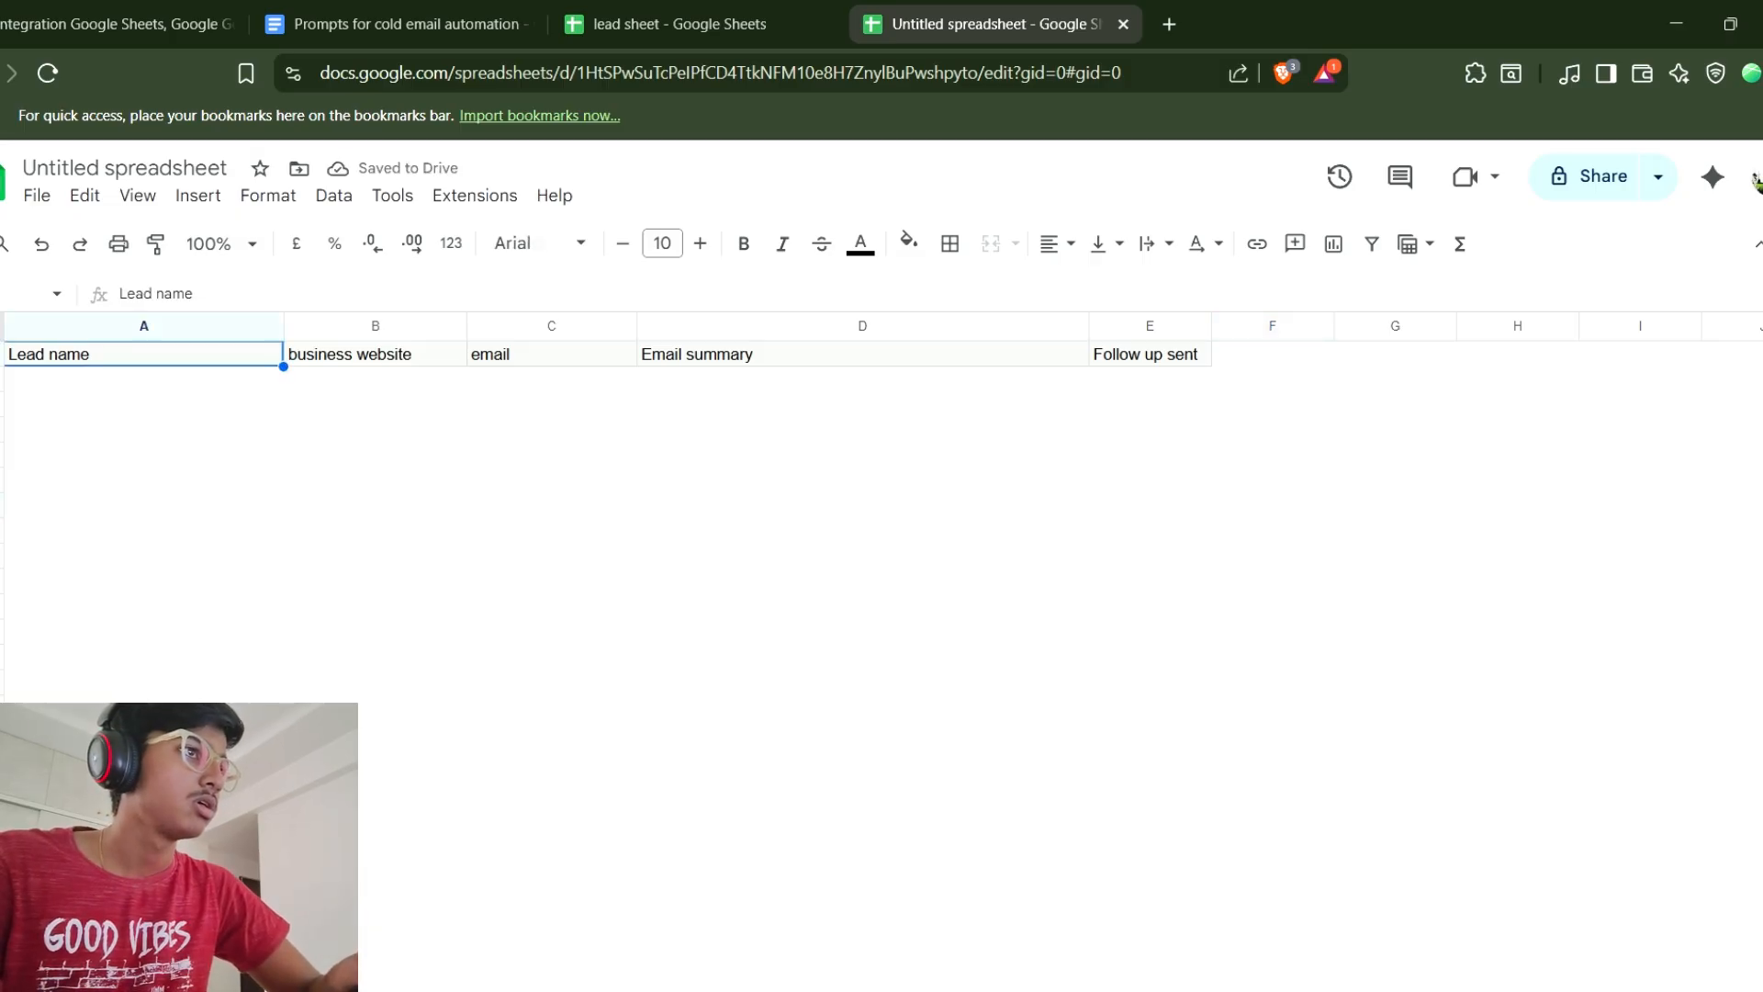
Rename the spreadsheet as Follow up lead sheet.
click(150, 168)
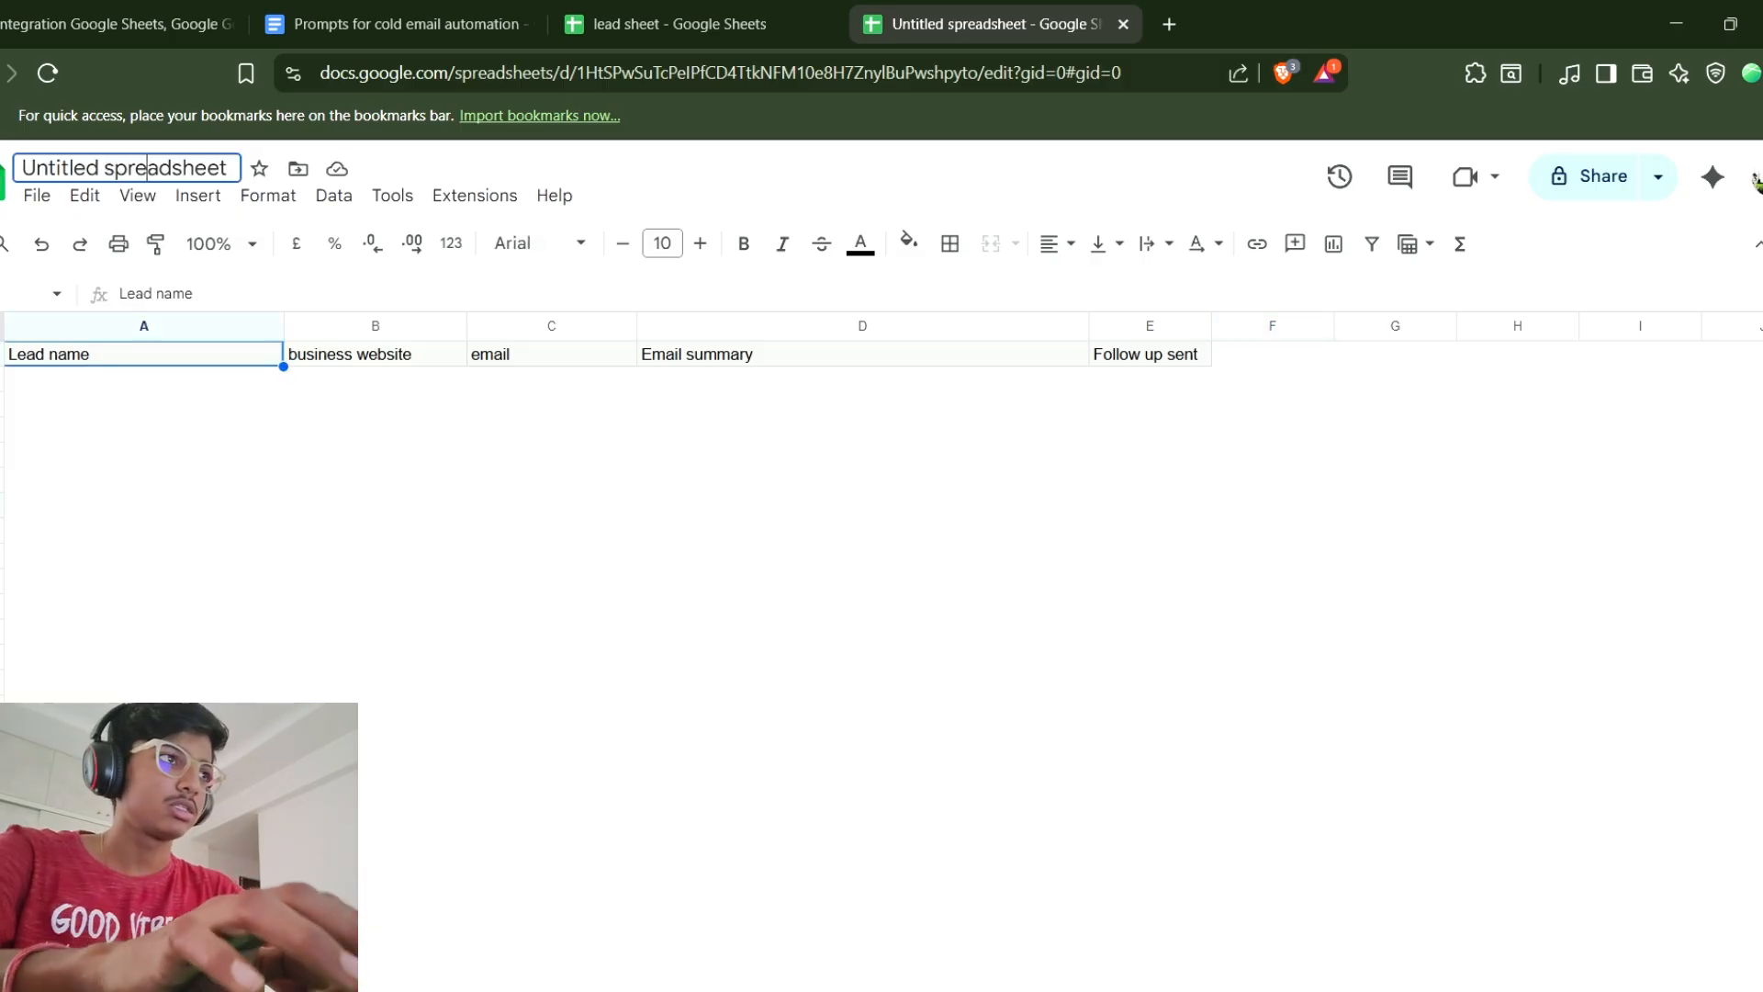
key(ctrl+a)
key(BackSpace)
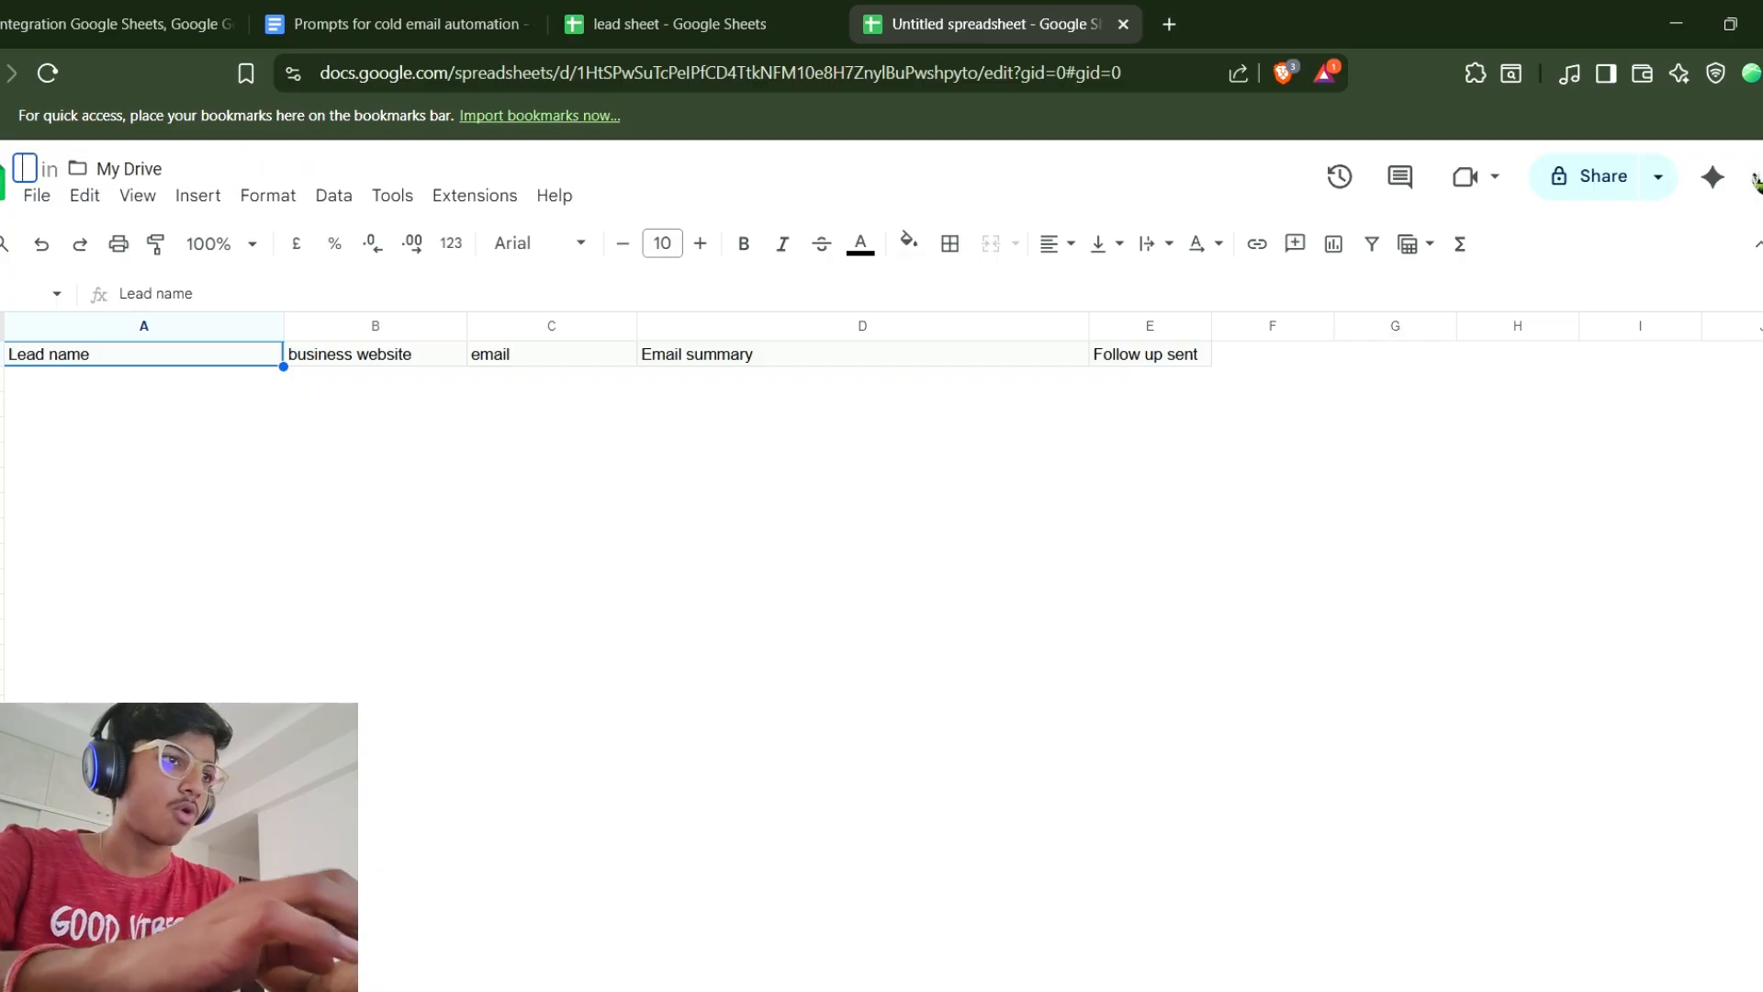
text(Follow)
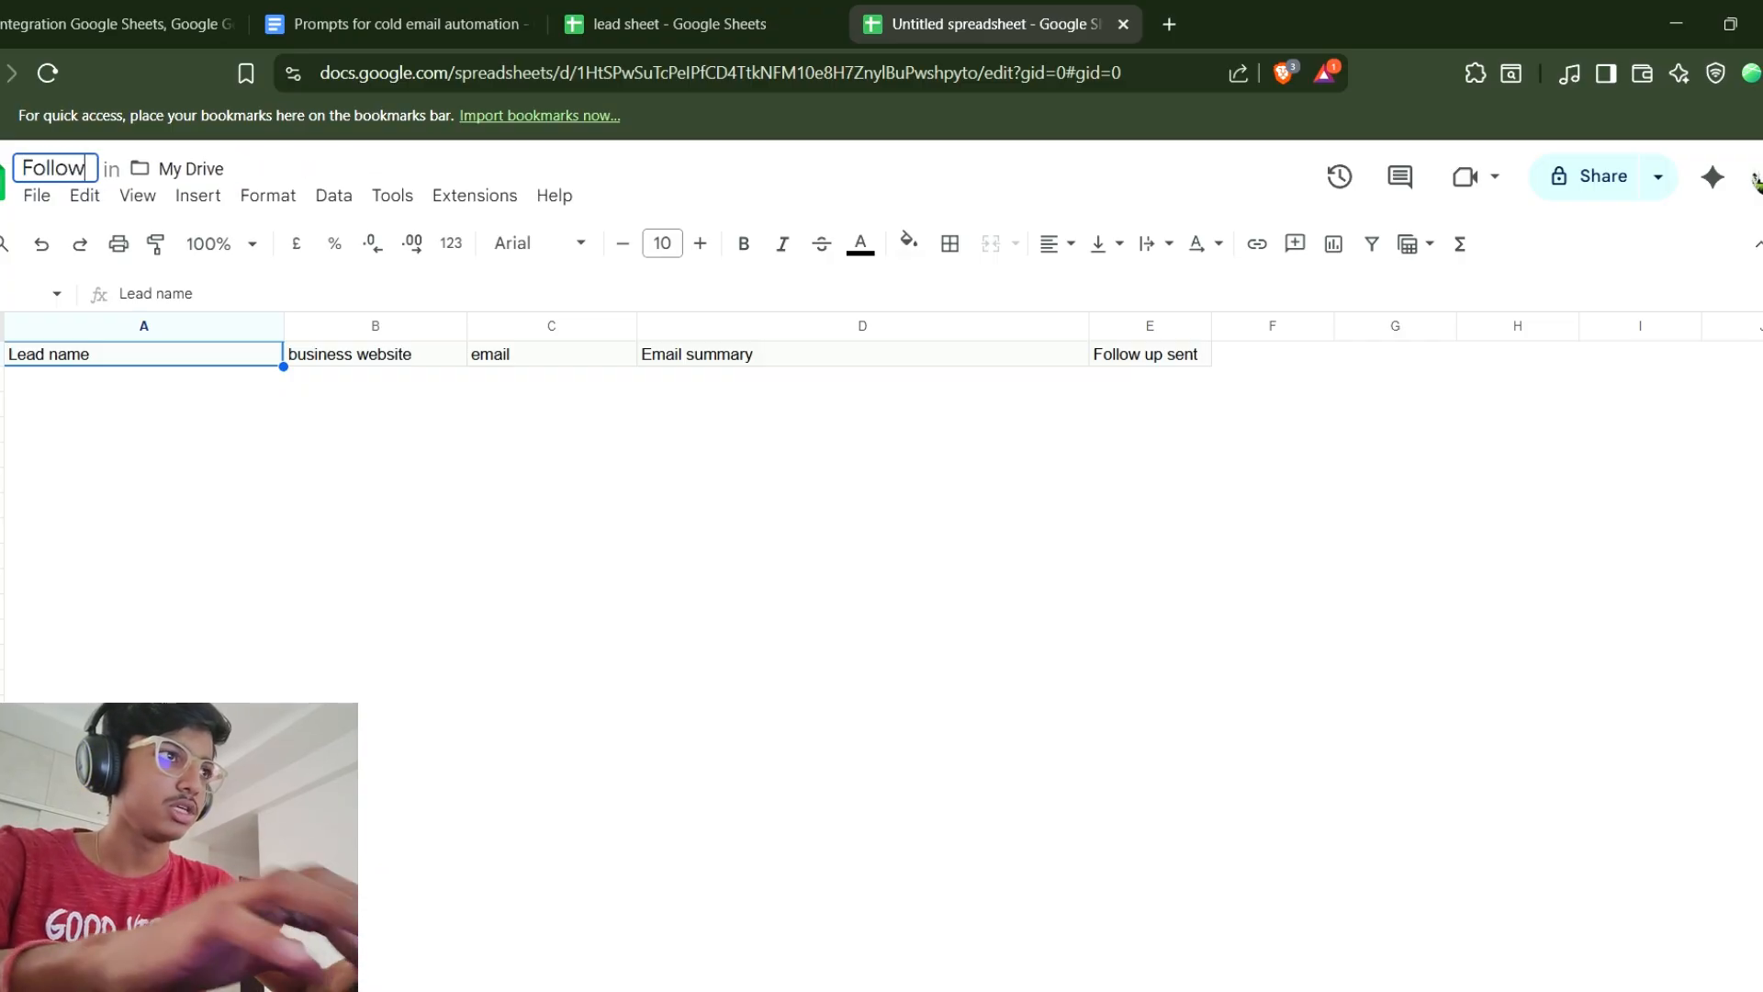
text( up lead sheets)
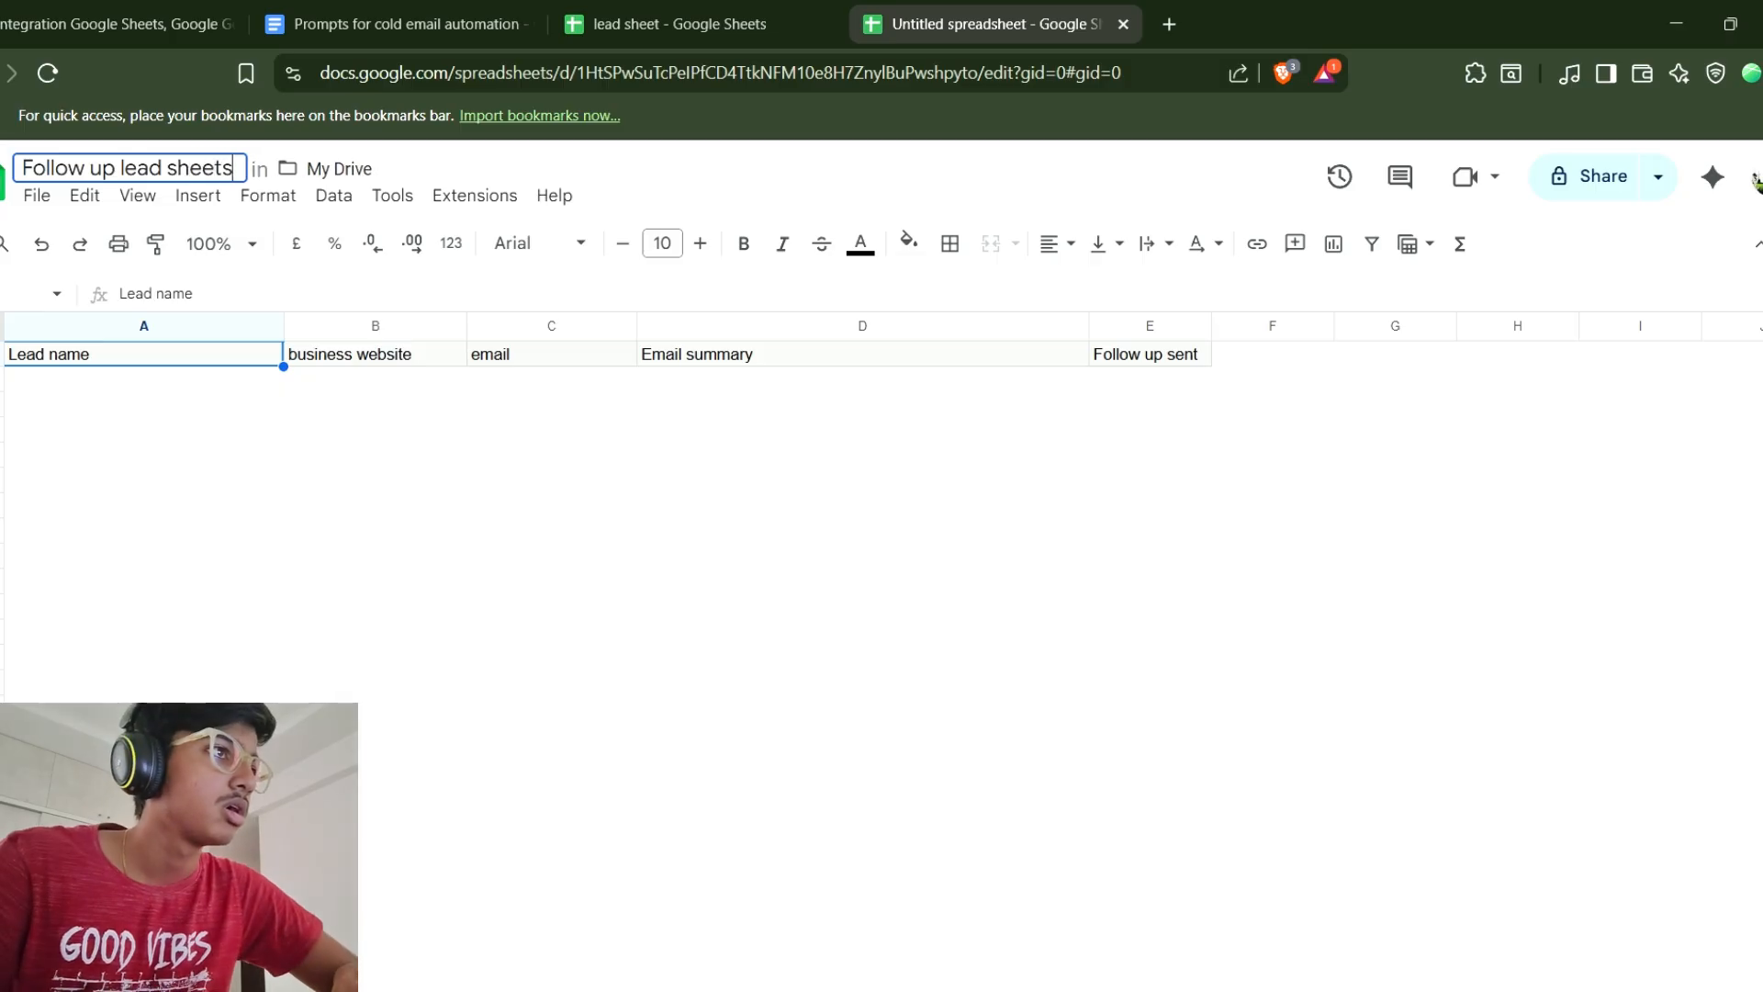
key(BackSpace)
key(Return)
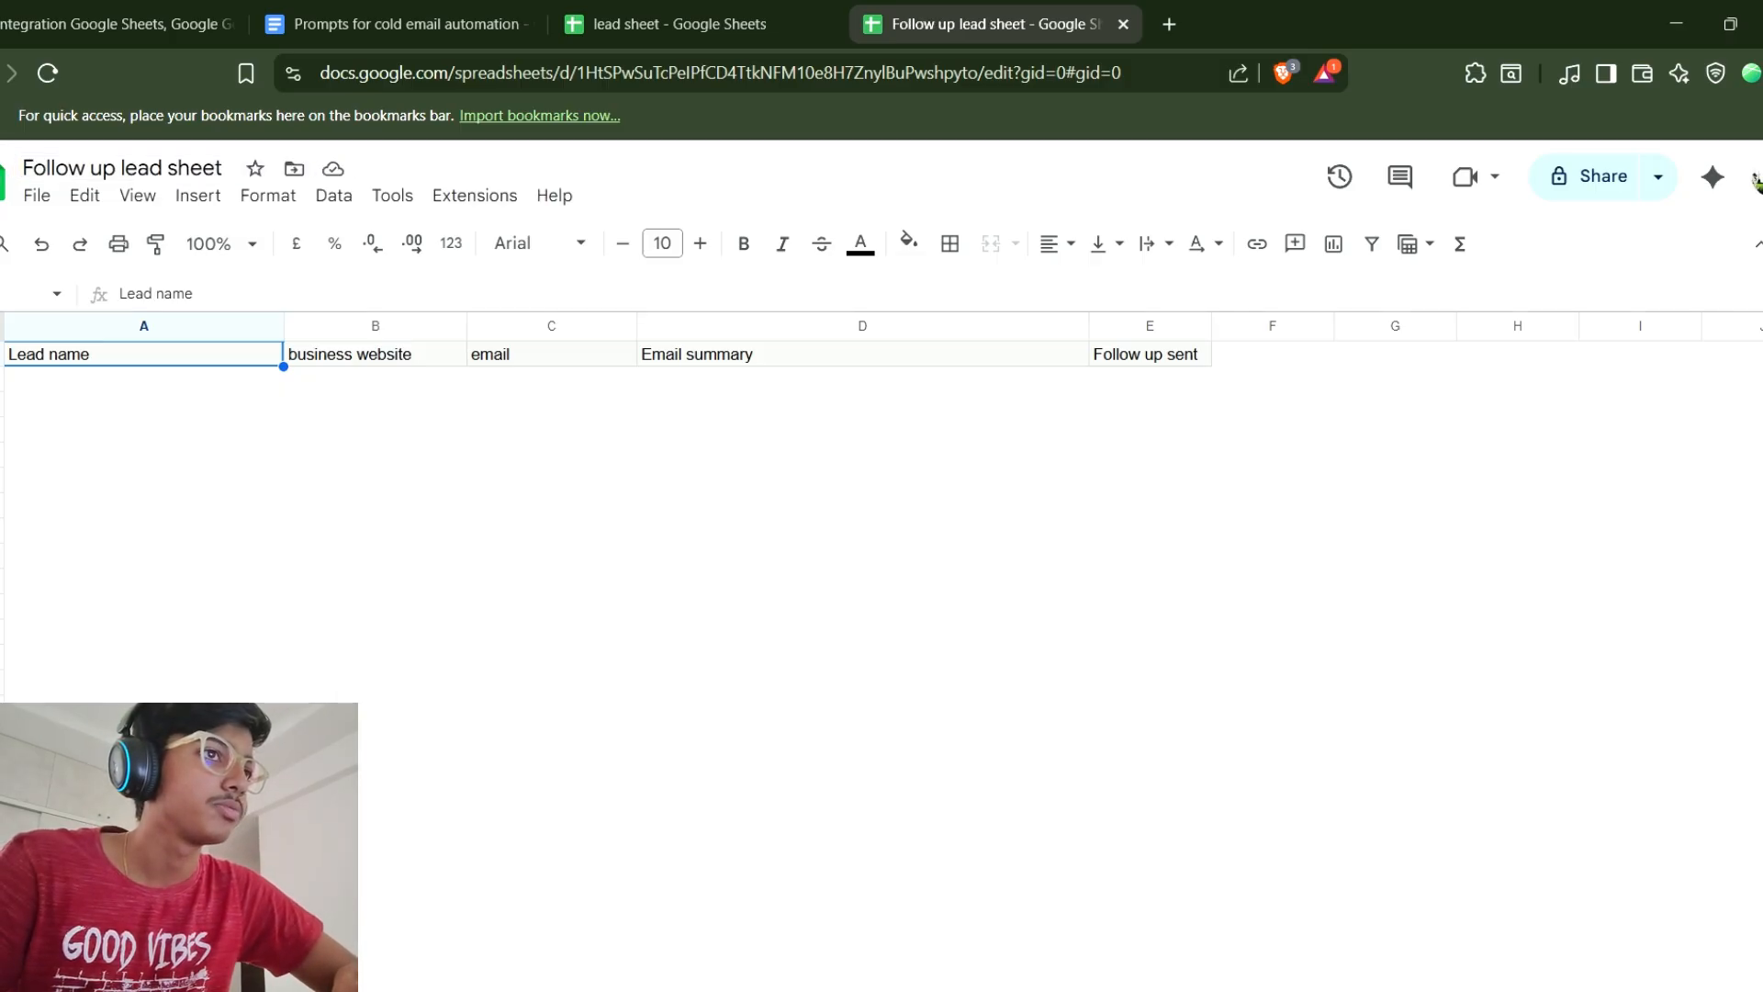
key(ctrl+shift+Tab)
click(1142, 404)
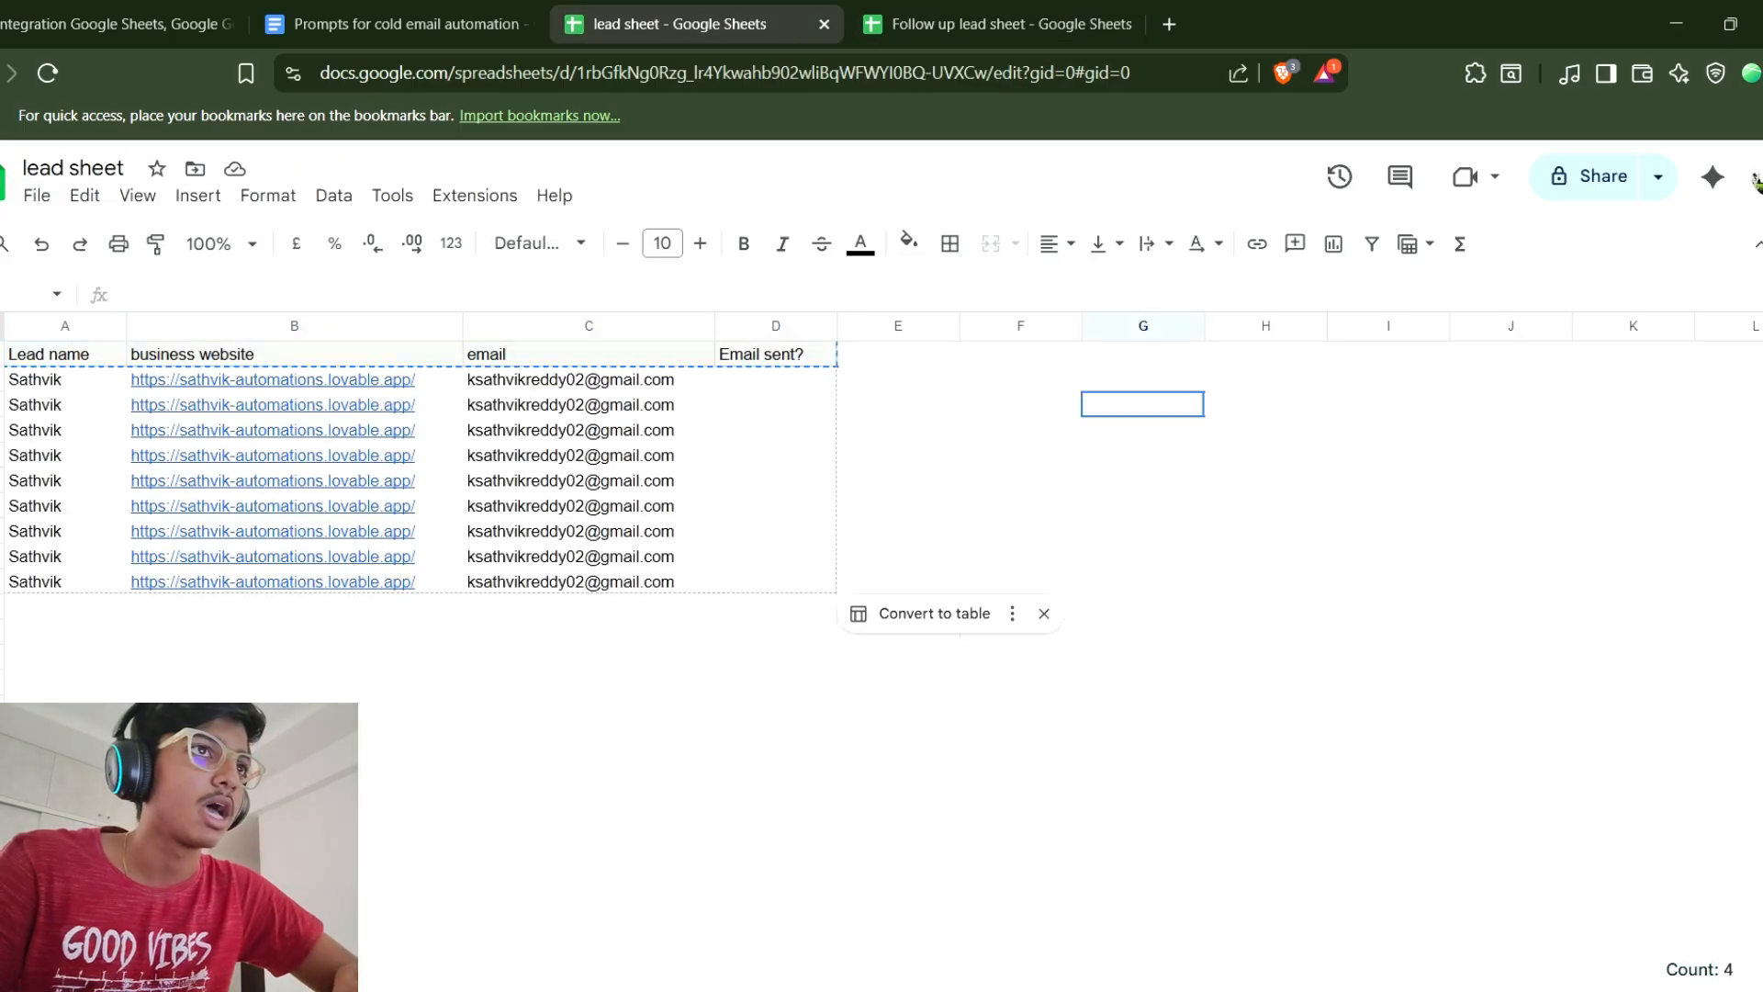
key(ctrl+Tab)
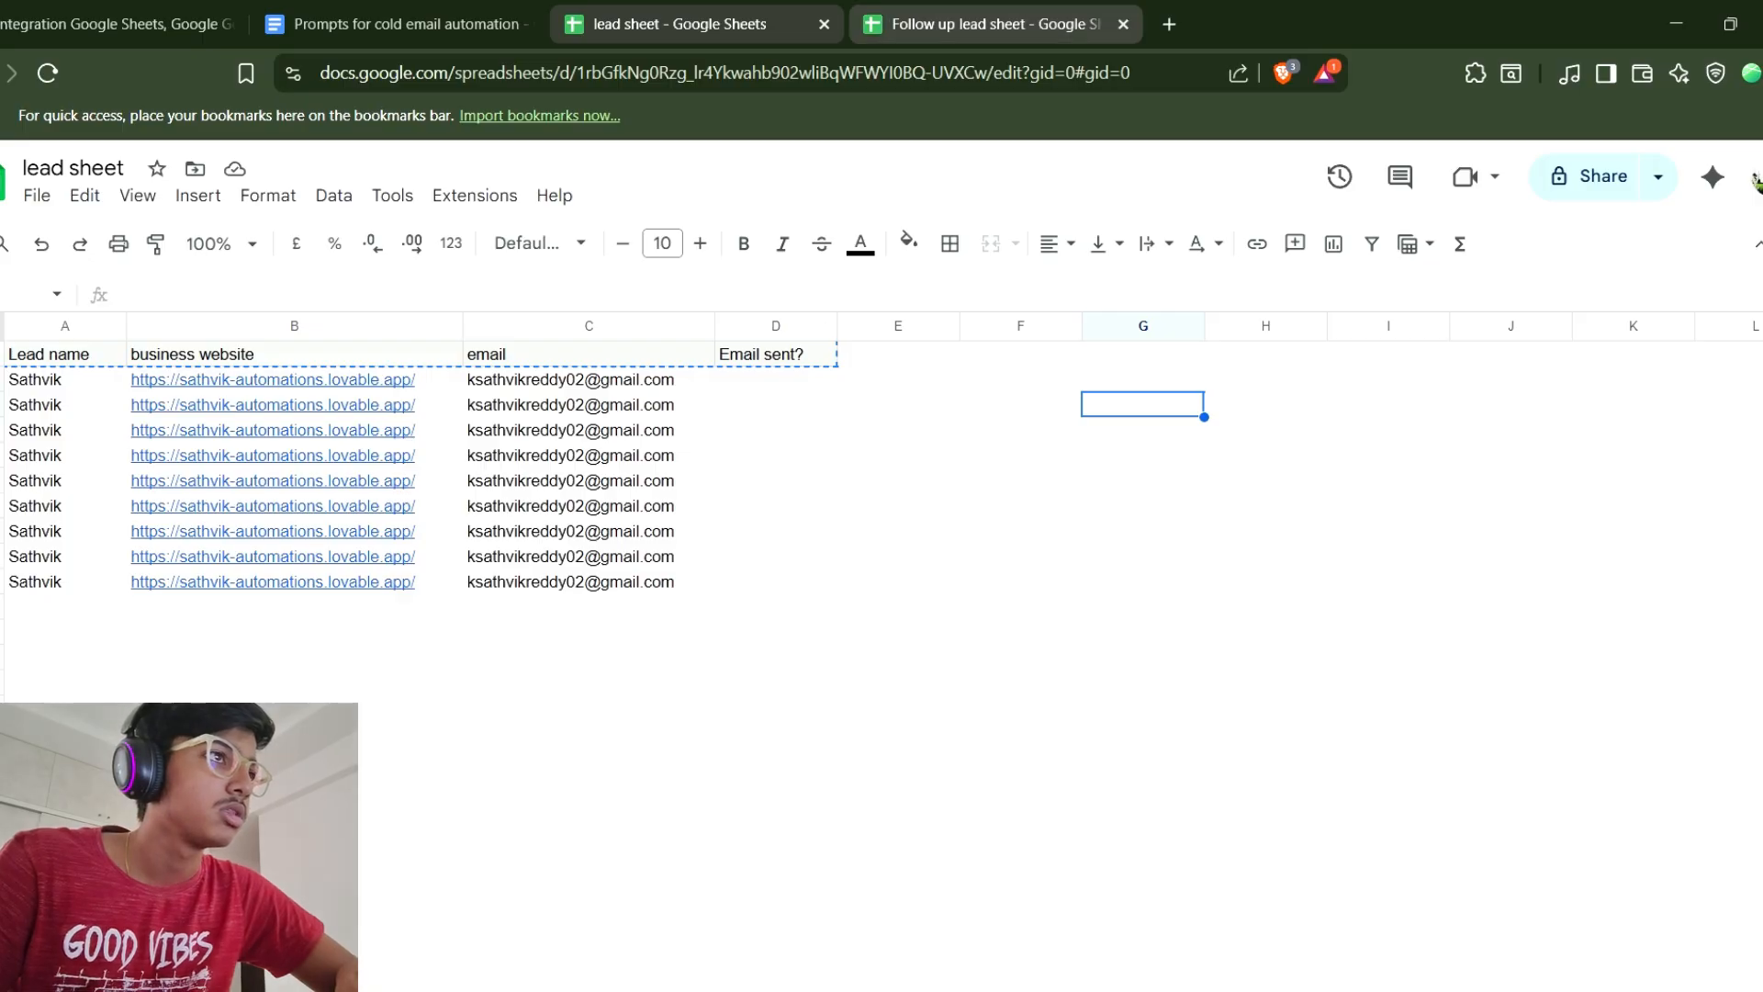
key(Down)
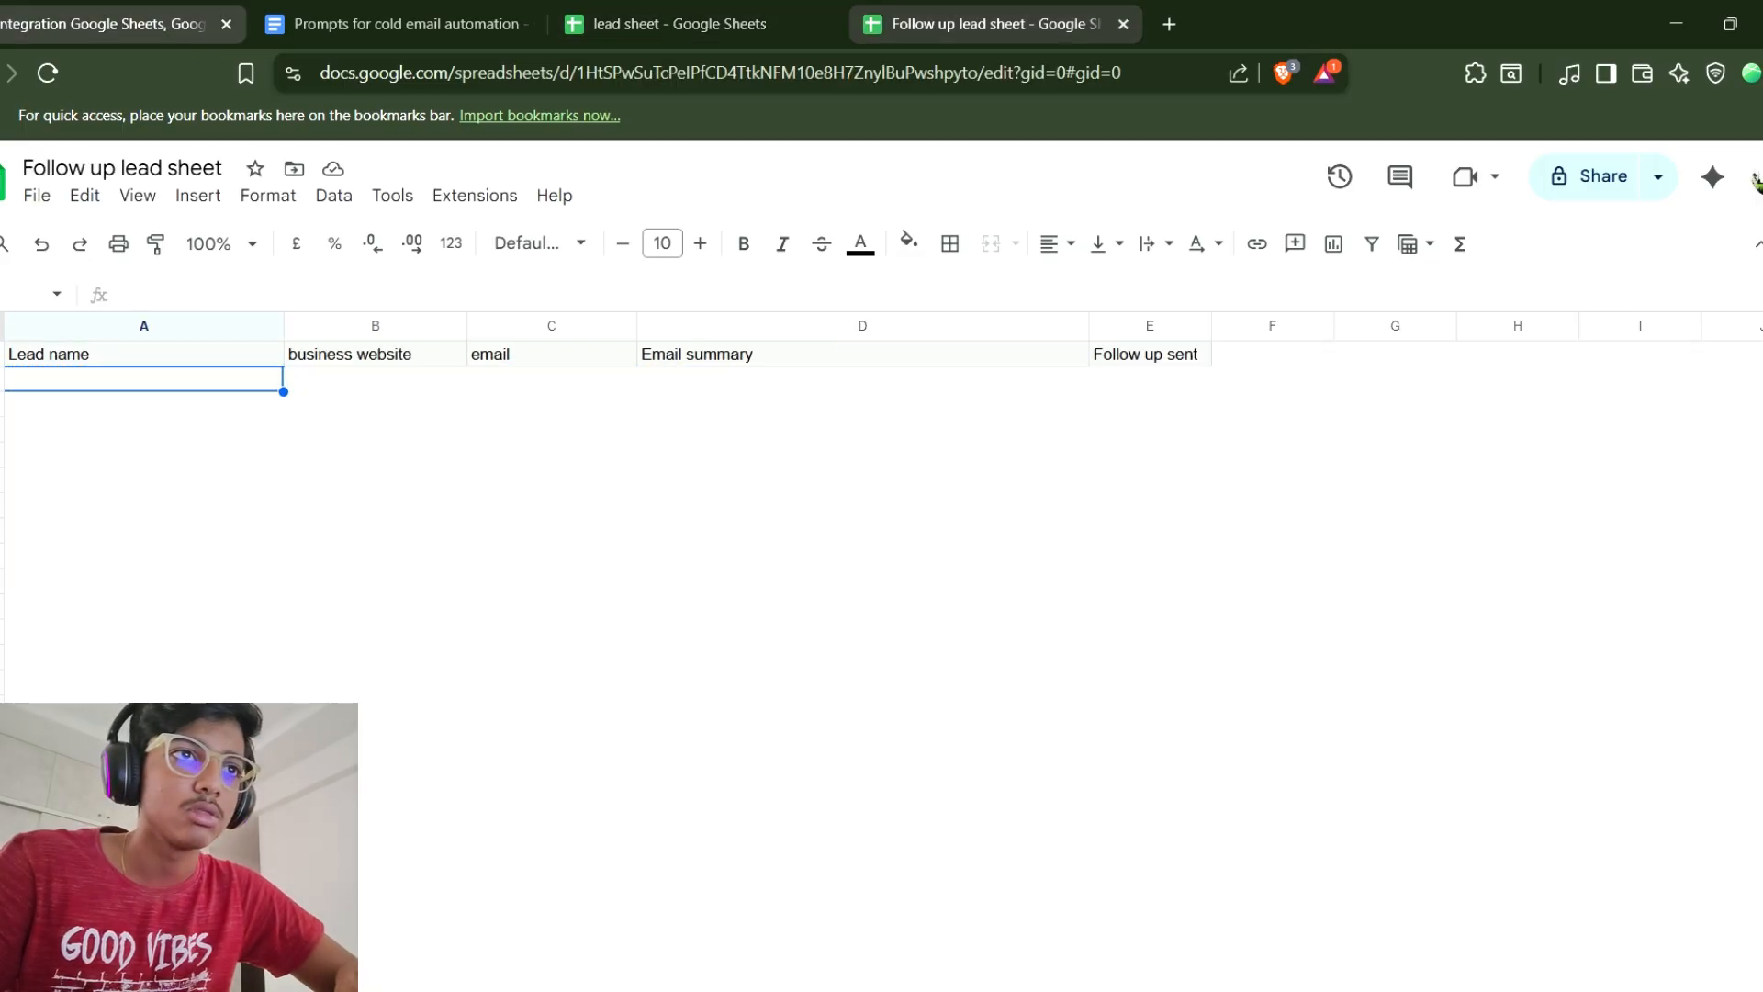
Add a Google Sheets Add a Row module on the router's Follow up route and open its settings.
key(ctrl+Tab)
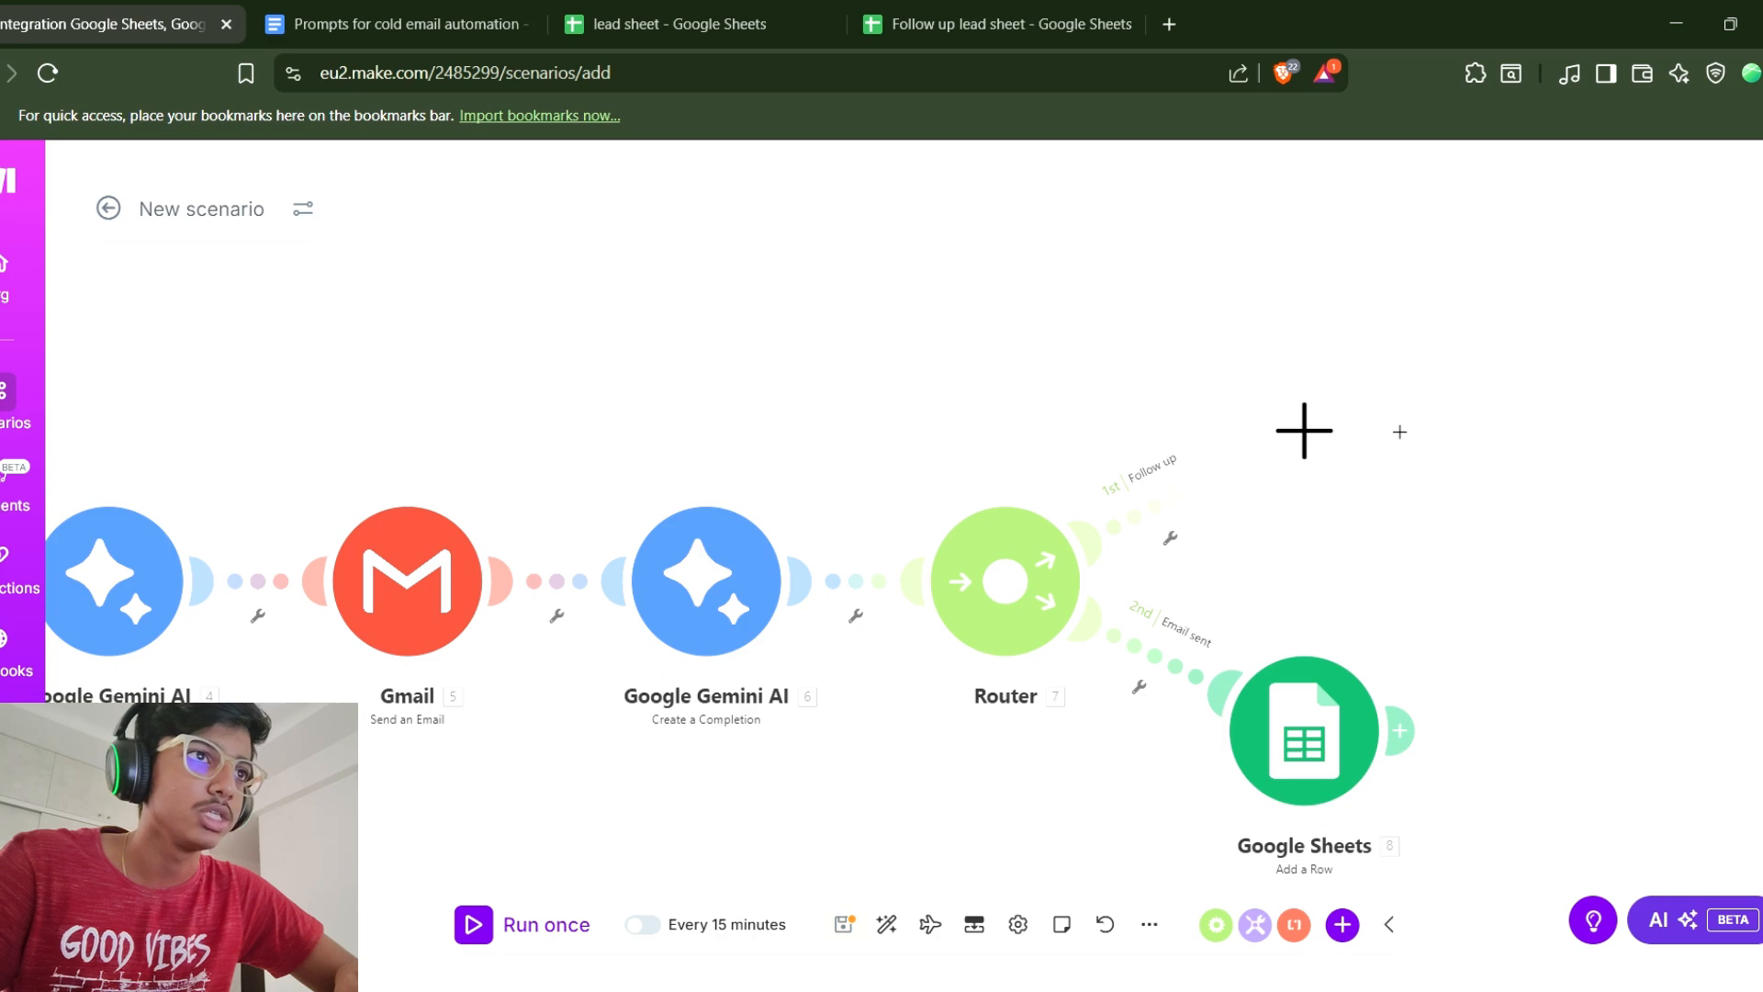
click(1304, 430)
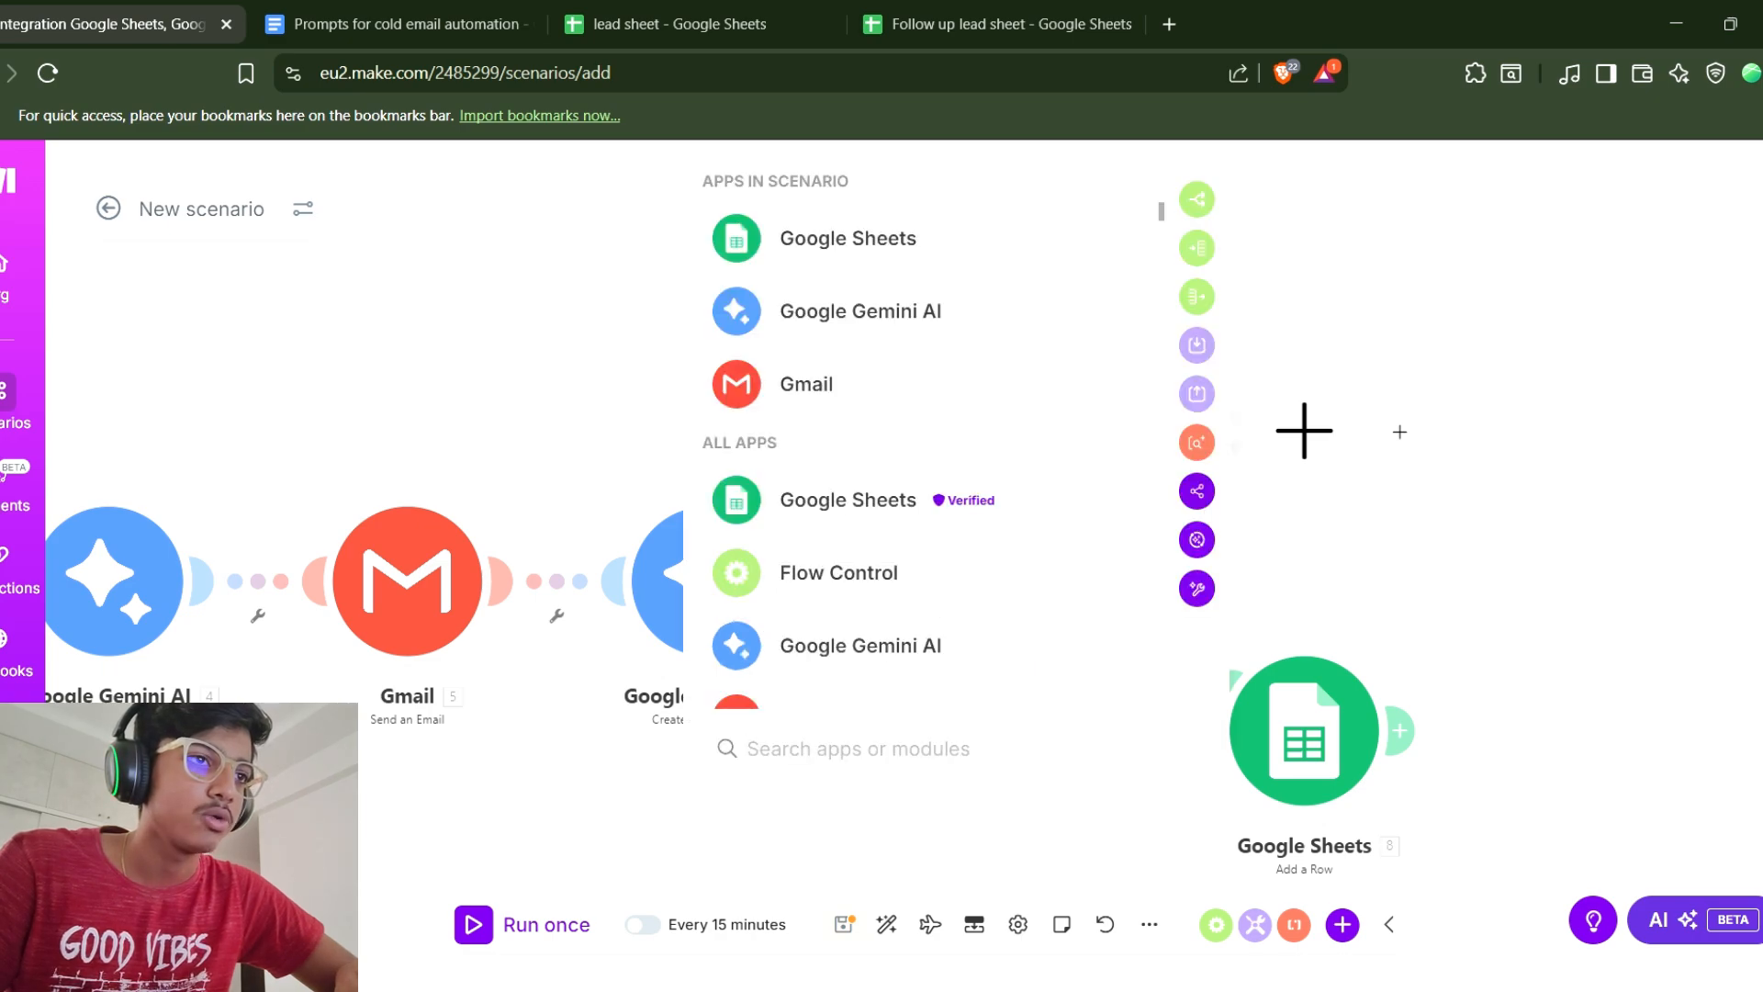
click(848, 238)
click(812, 448)
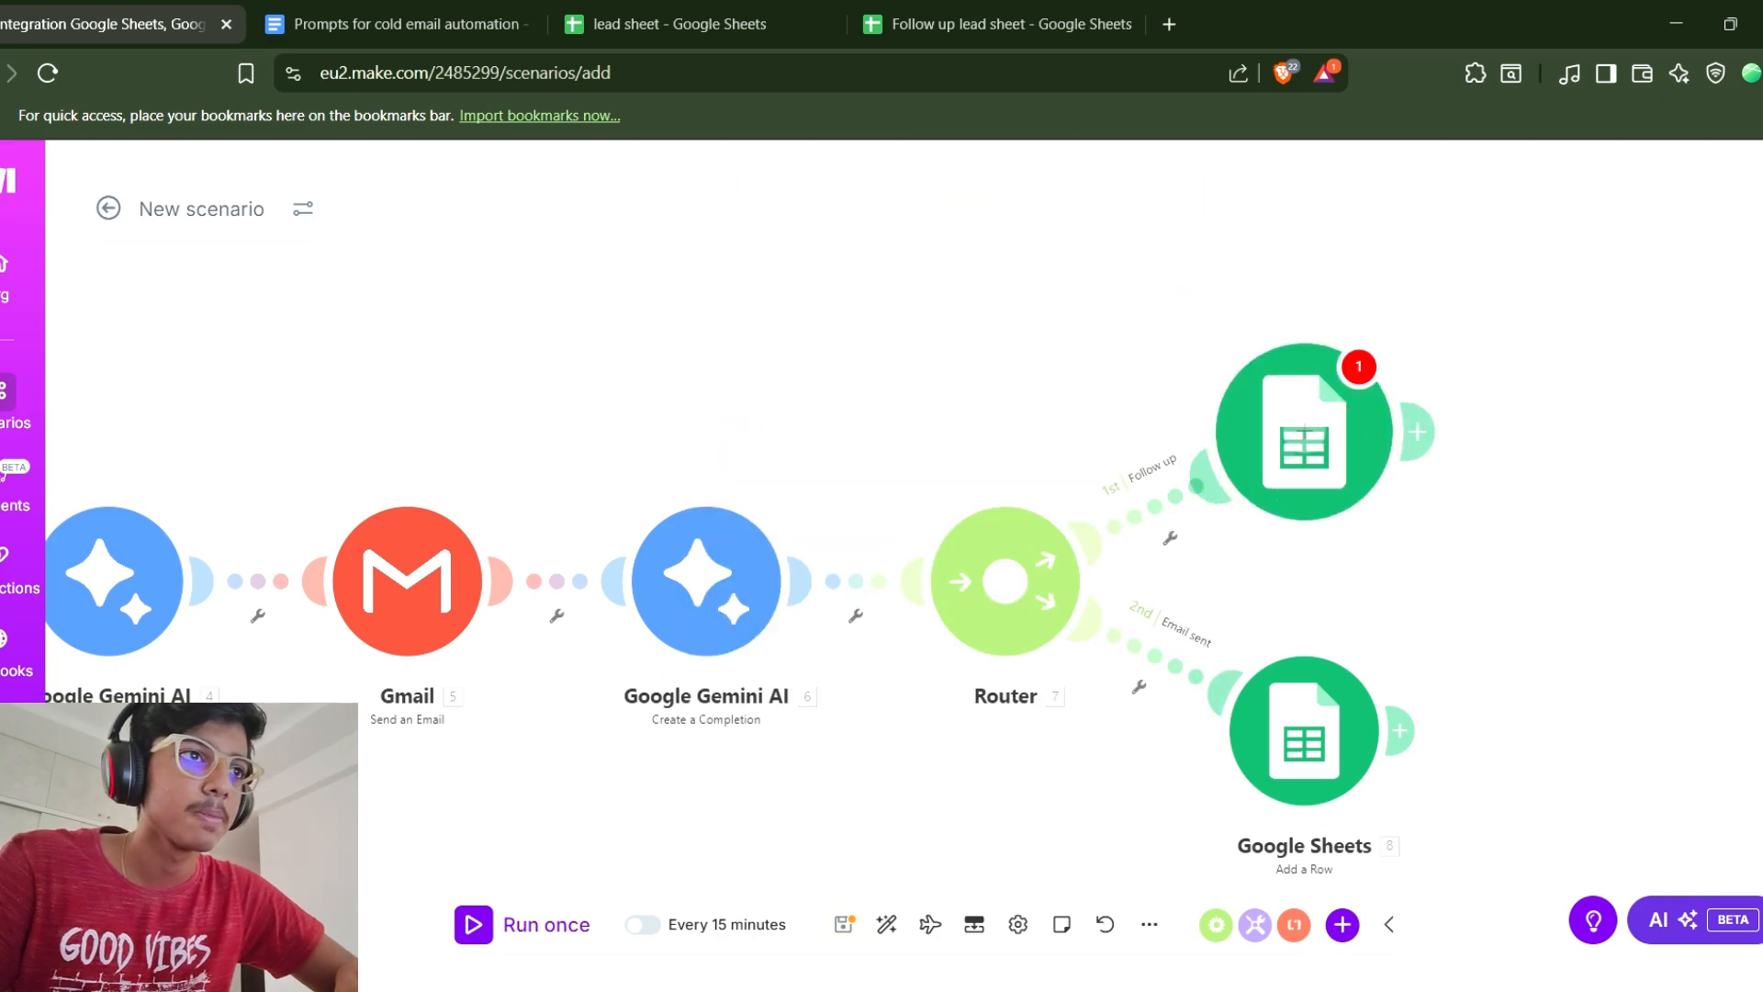
click(955, 448)
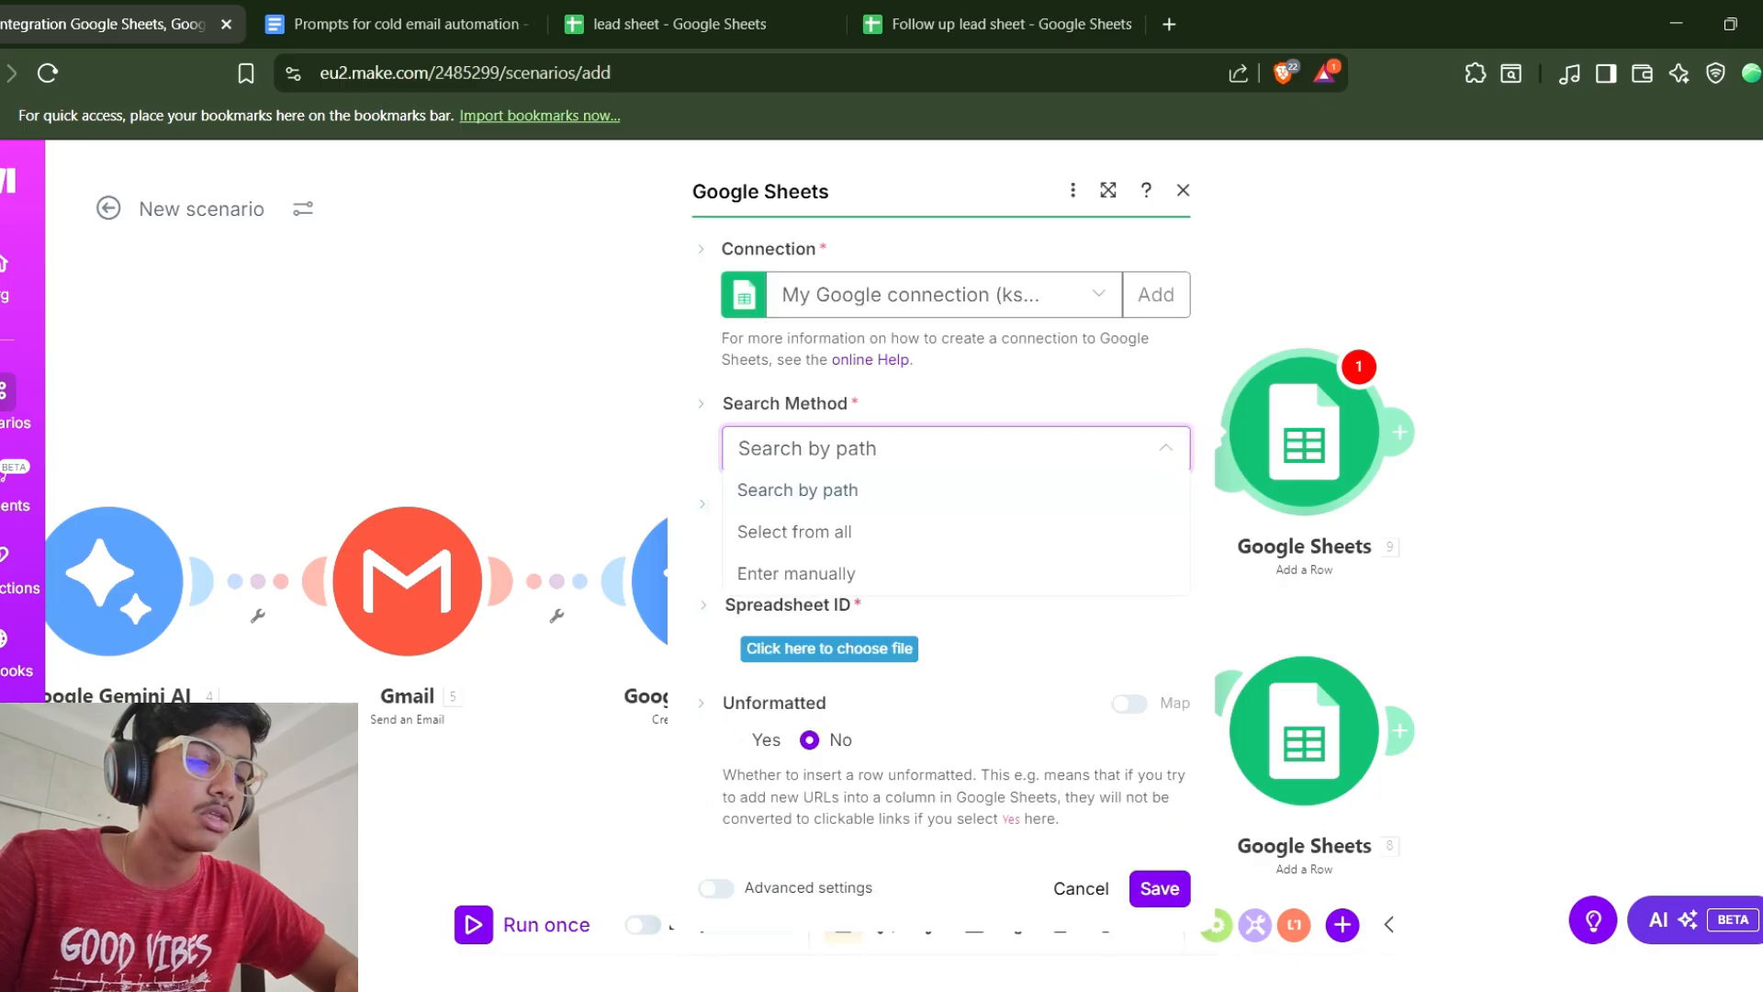
Set the search method to Search by path and choose the Follow up lead sheet spreadsheet.
click(798, 490)
click(829, 649)
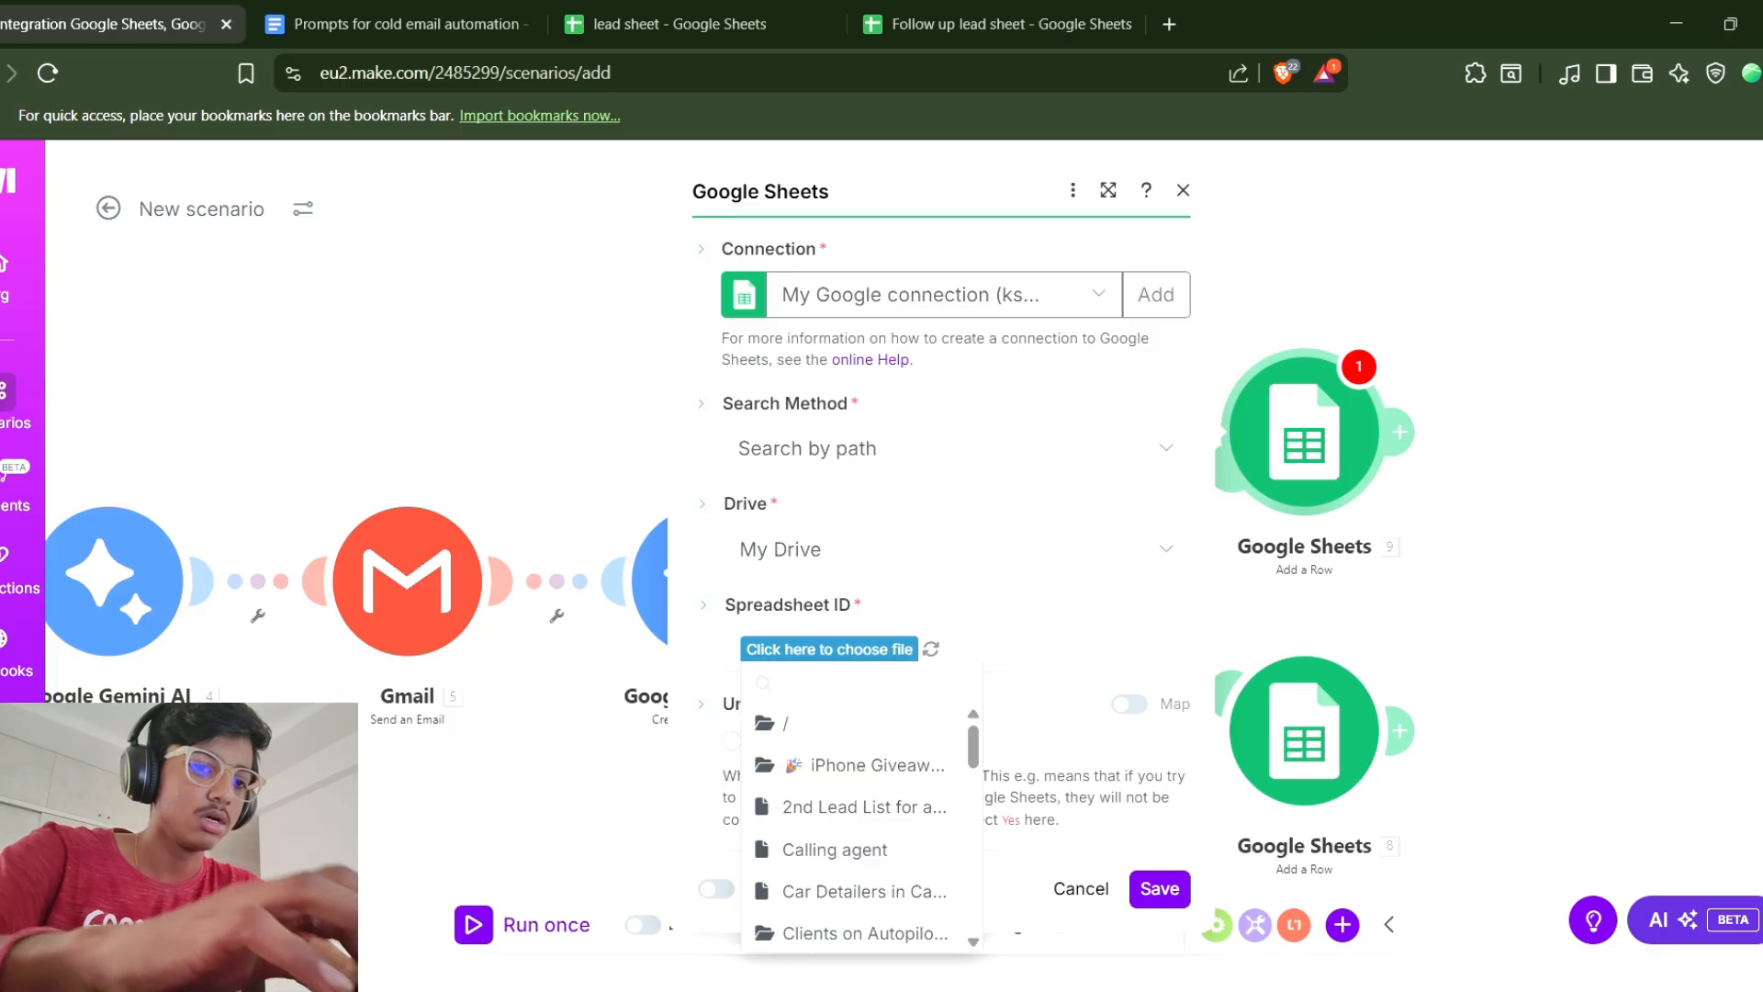
text(fo)
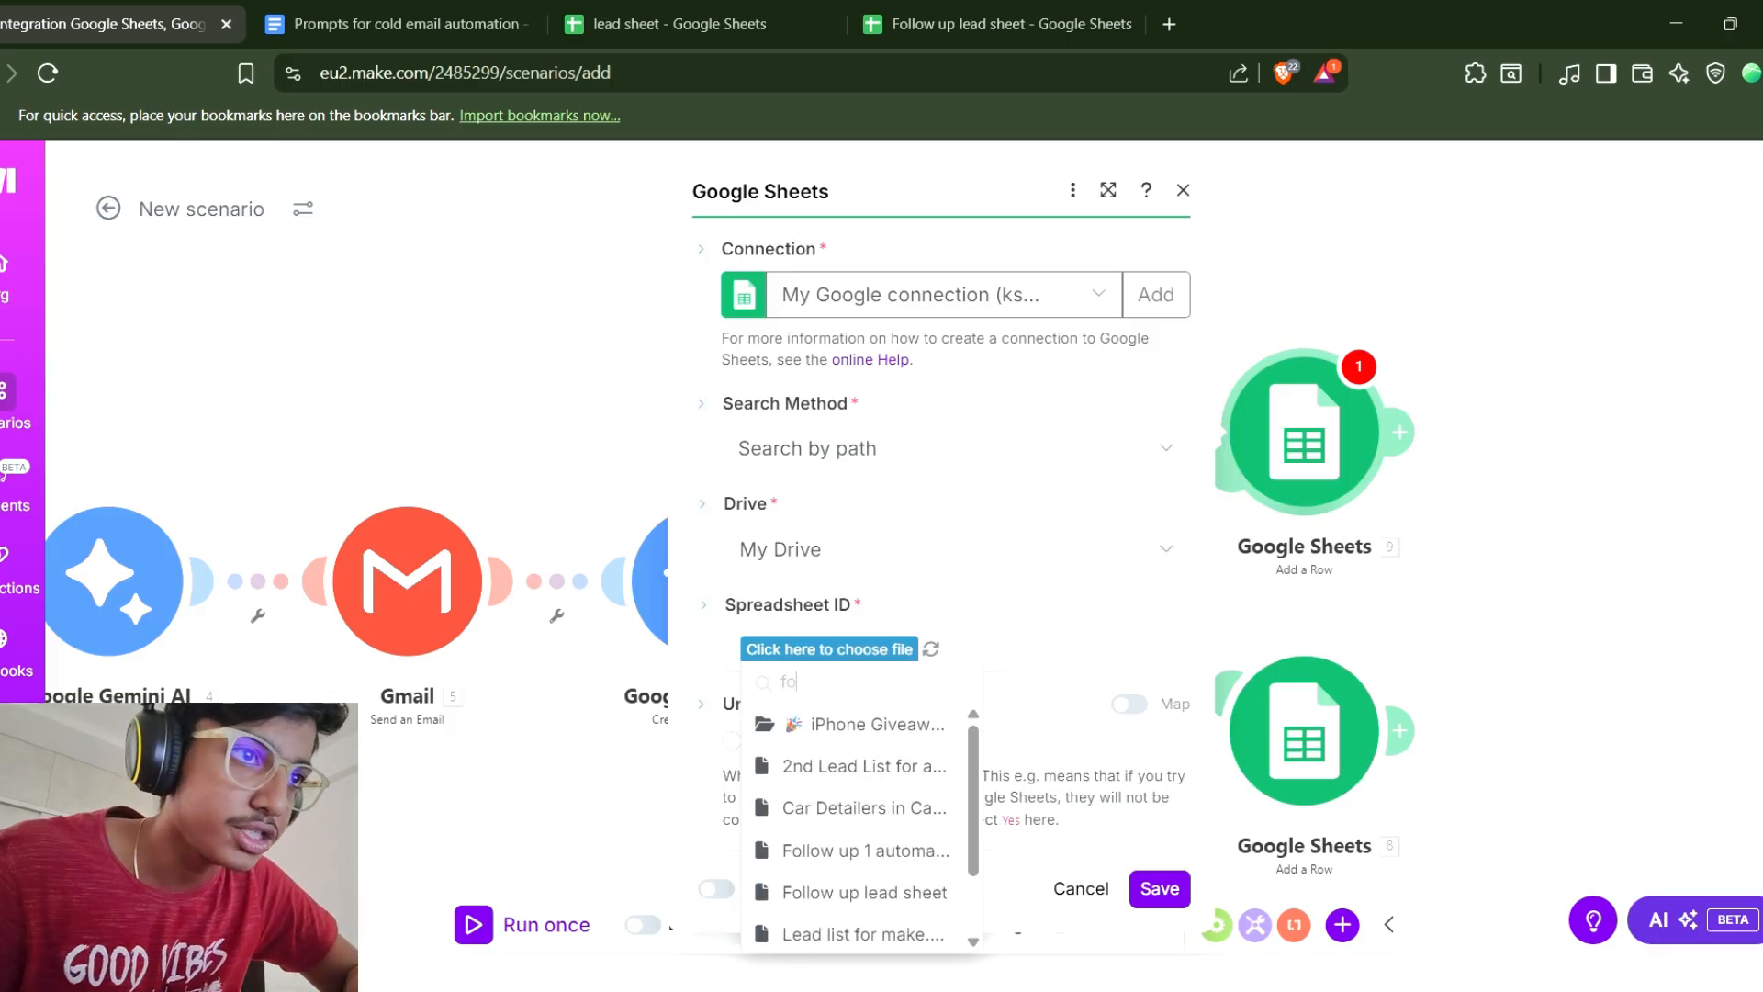
text(llow)
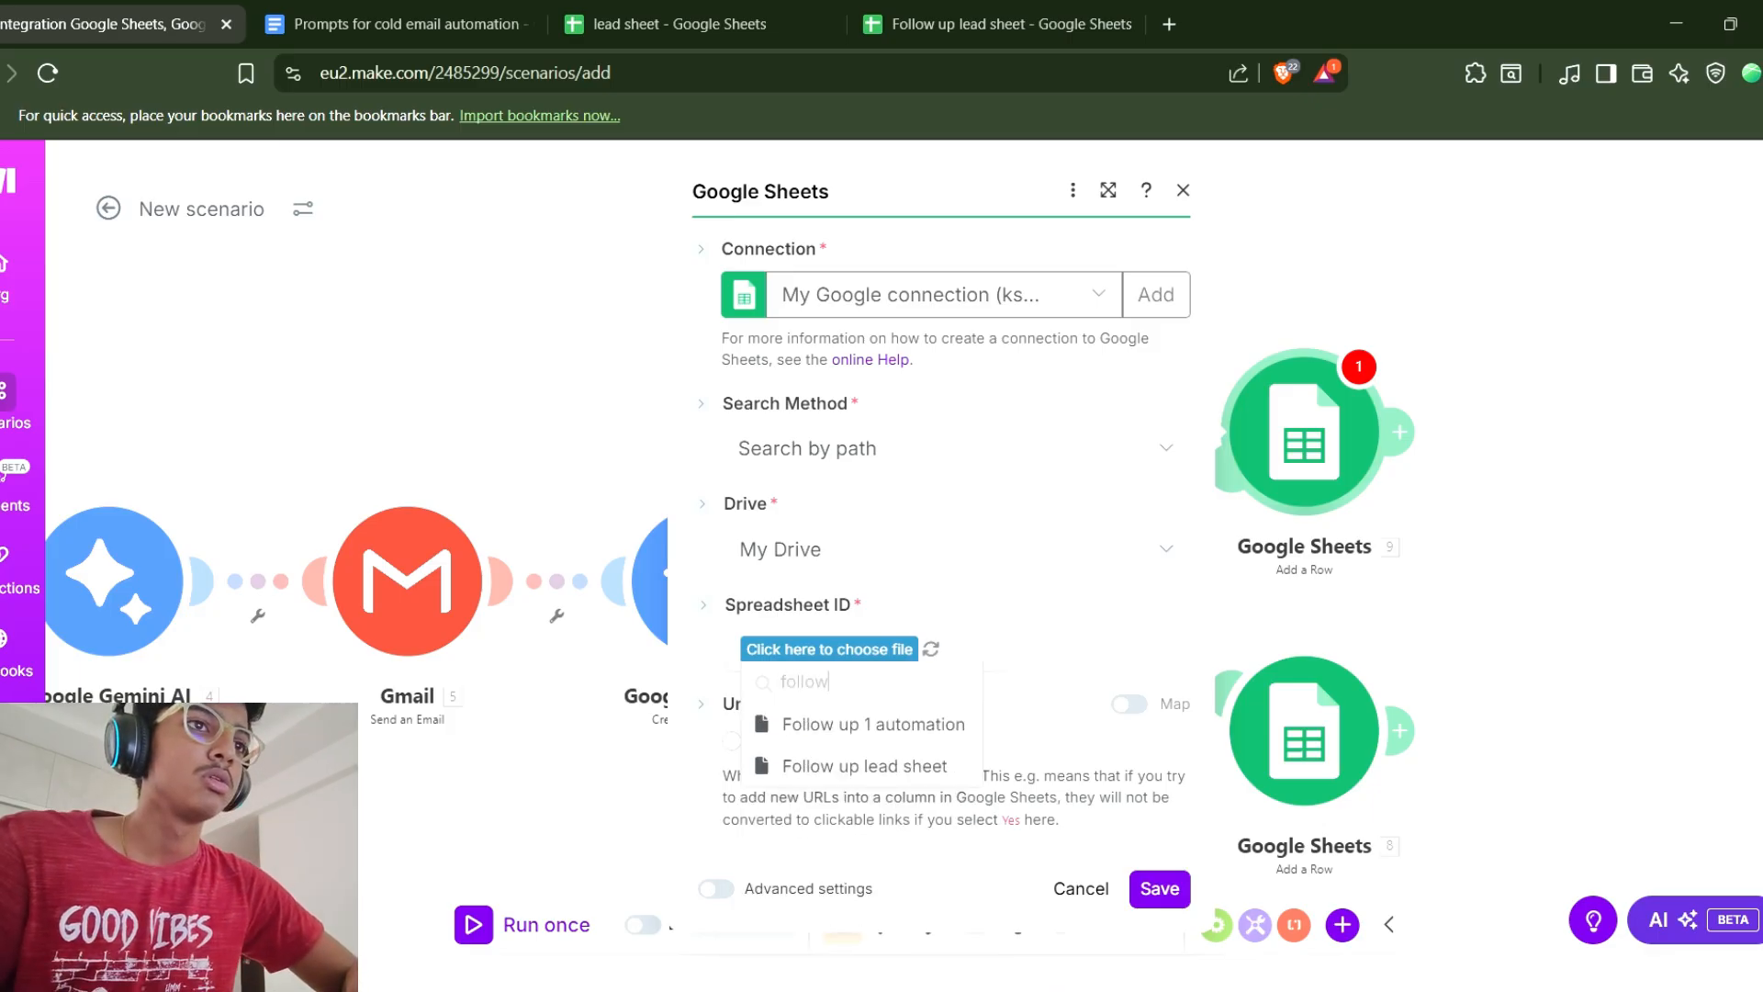
click(864, 766)
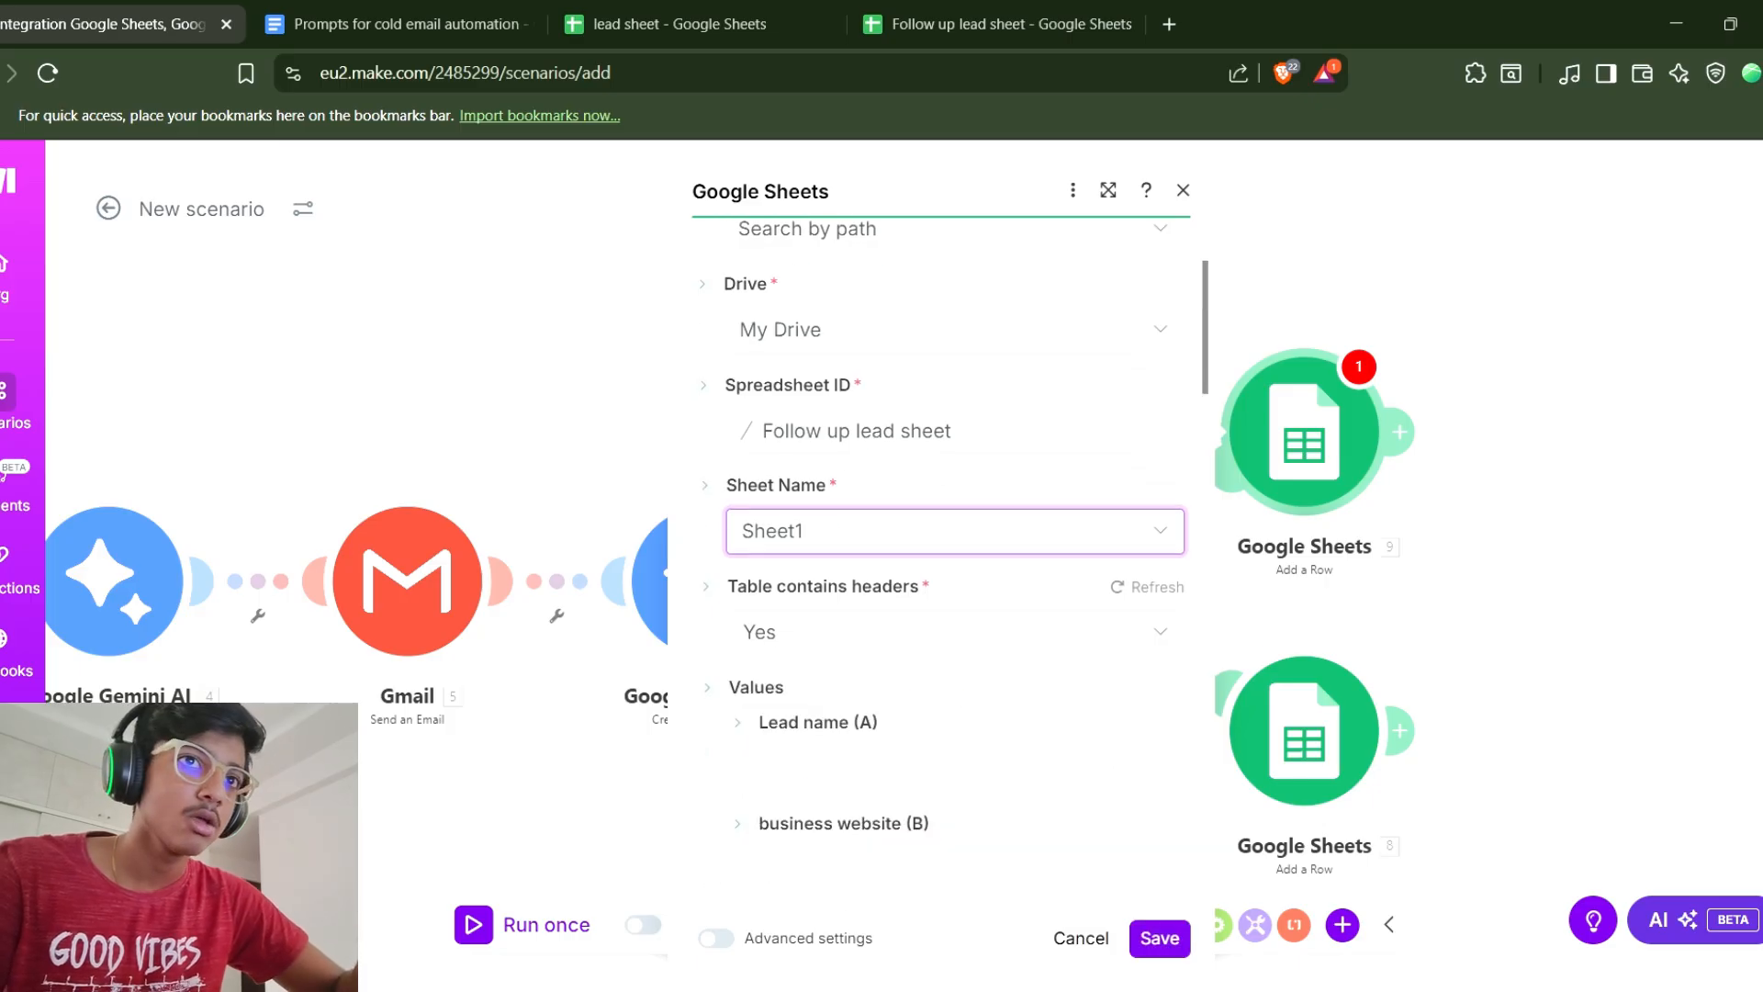
Map Lead name, business website and email from the Watch New Rows trigger into the matching columns.
click(955, 769)
scroll(1418, 588, down, 15)
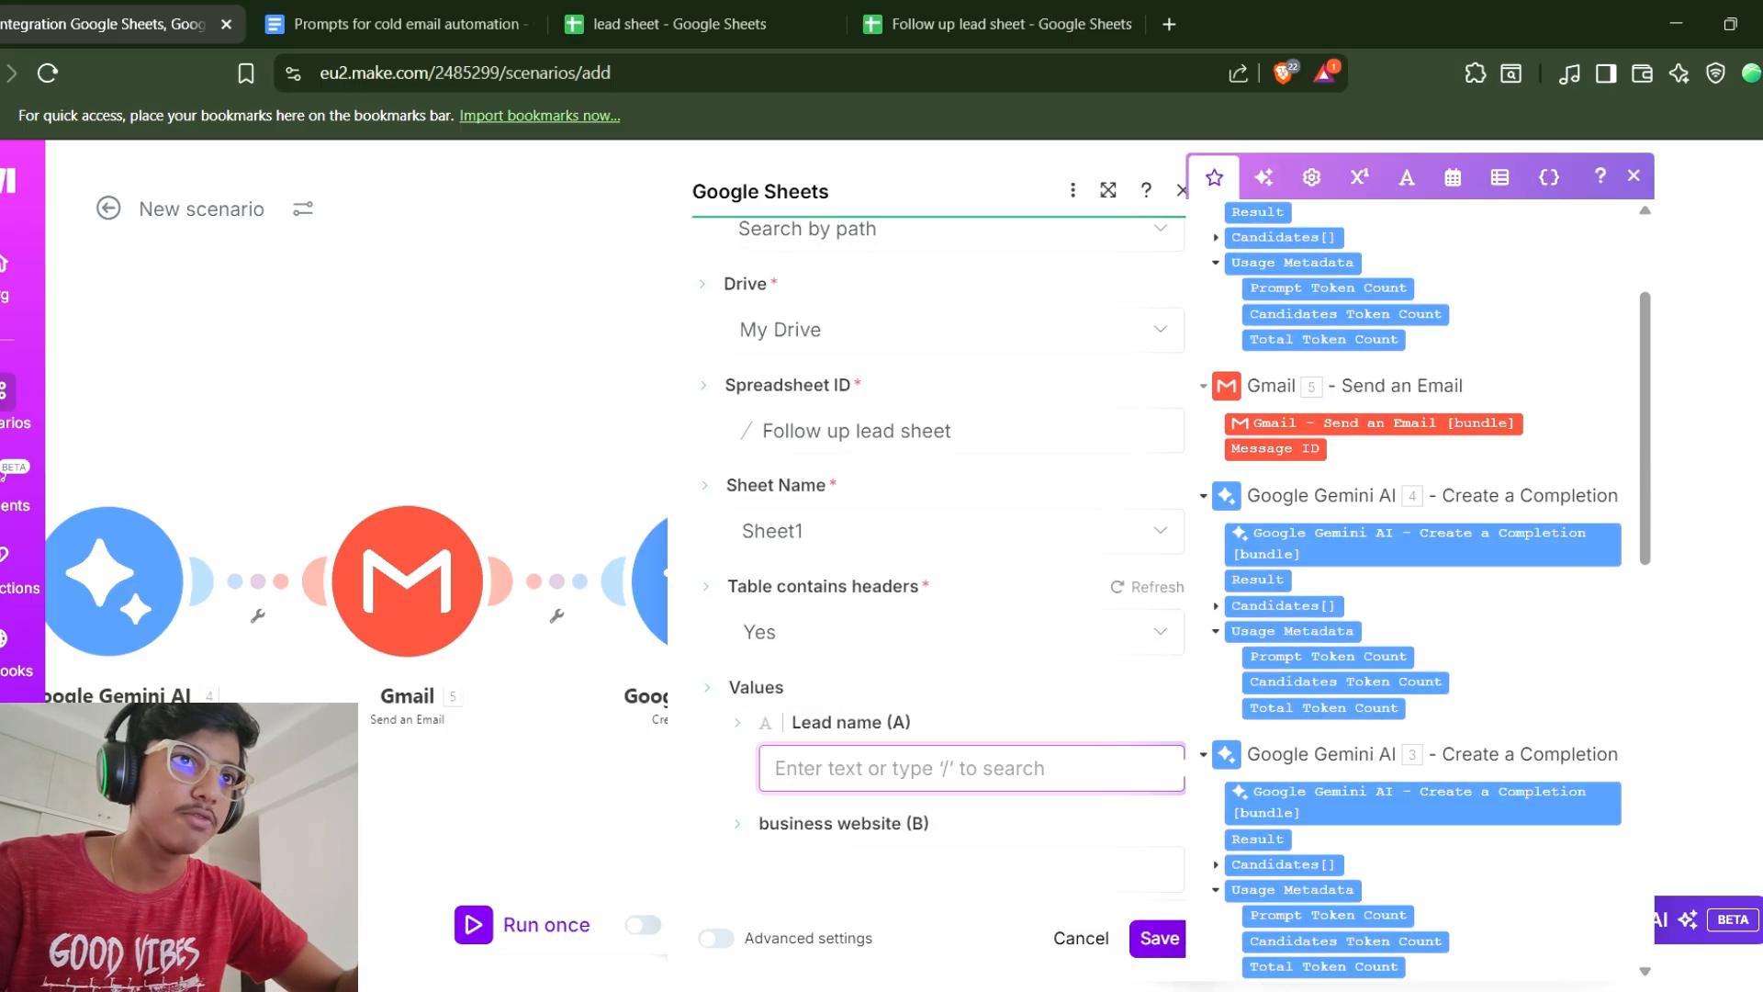
scroll(1419, 588, up, 3)
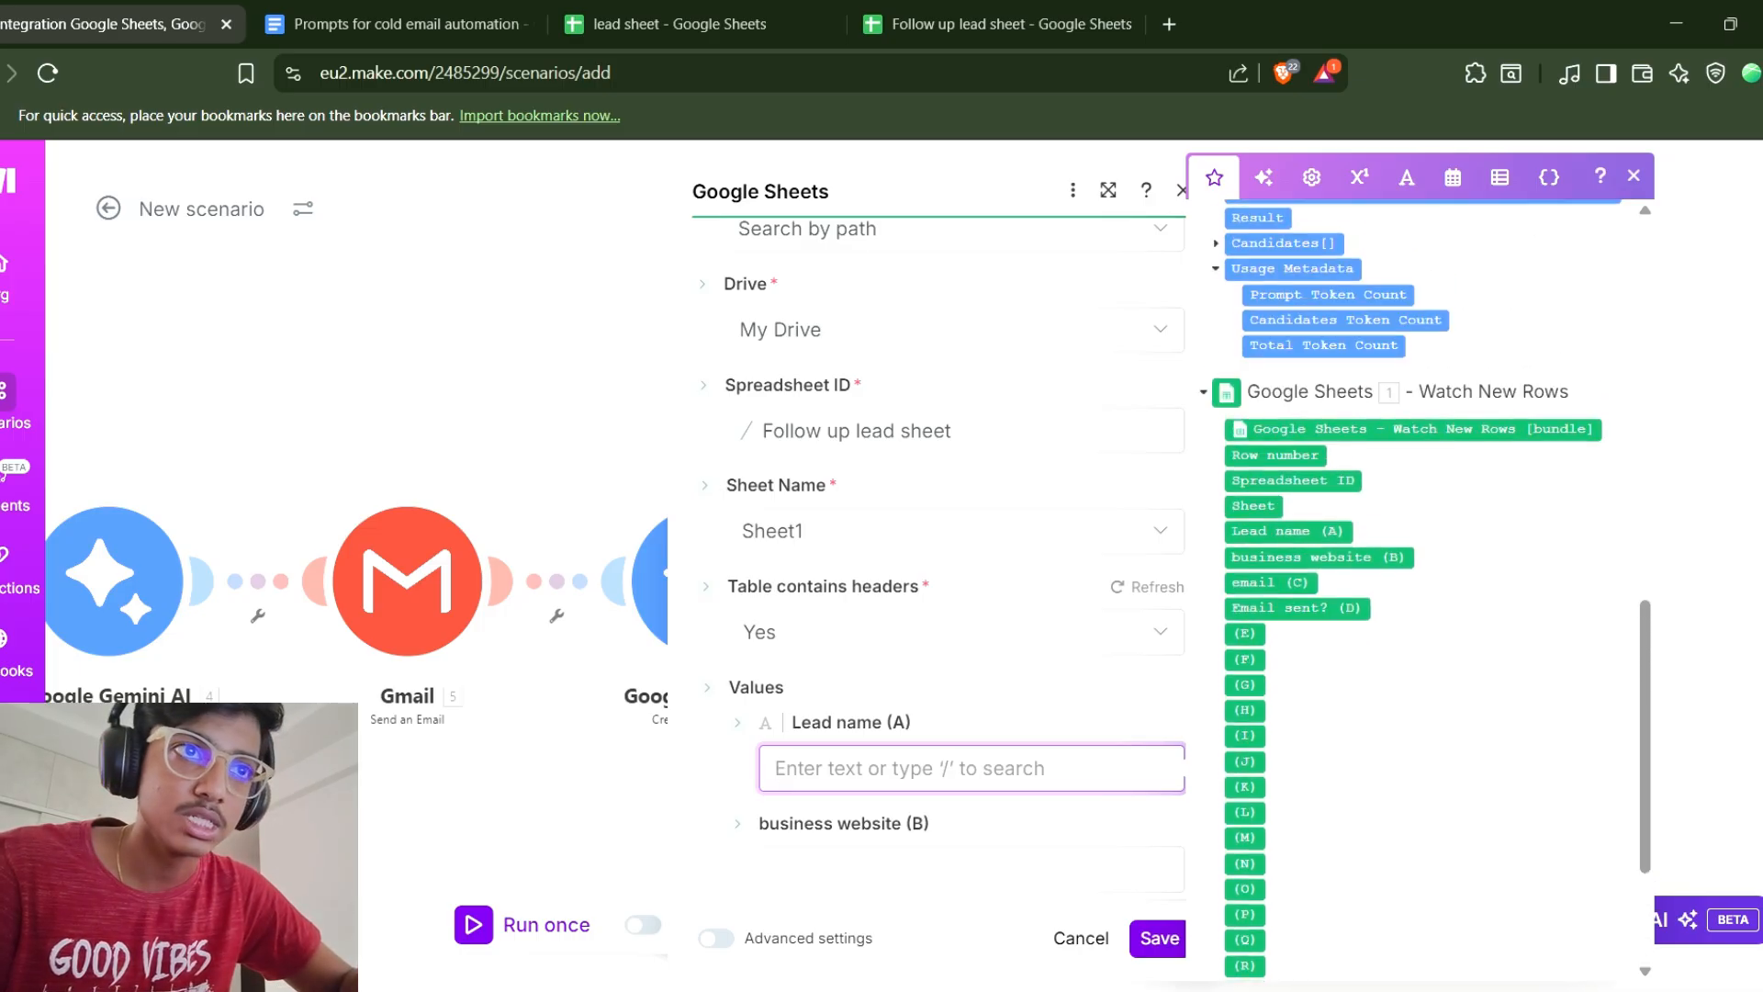
click(1287, 532)
click(972, 870)
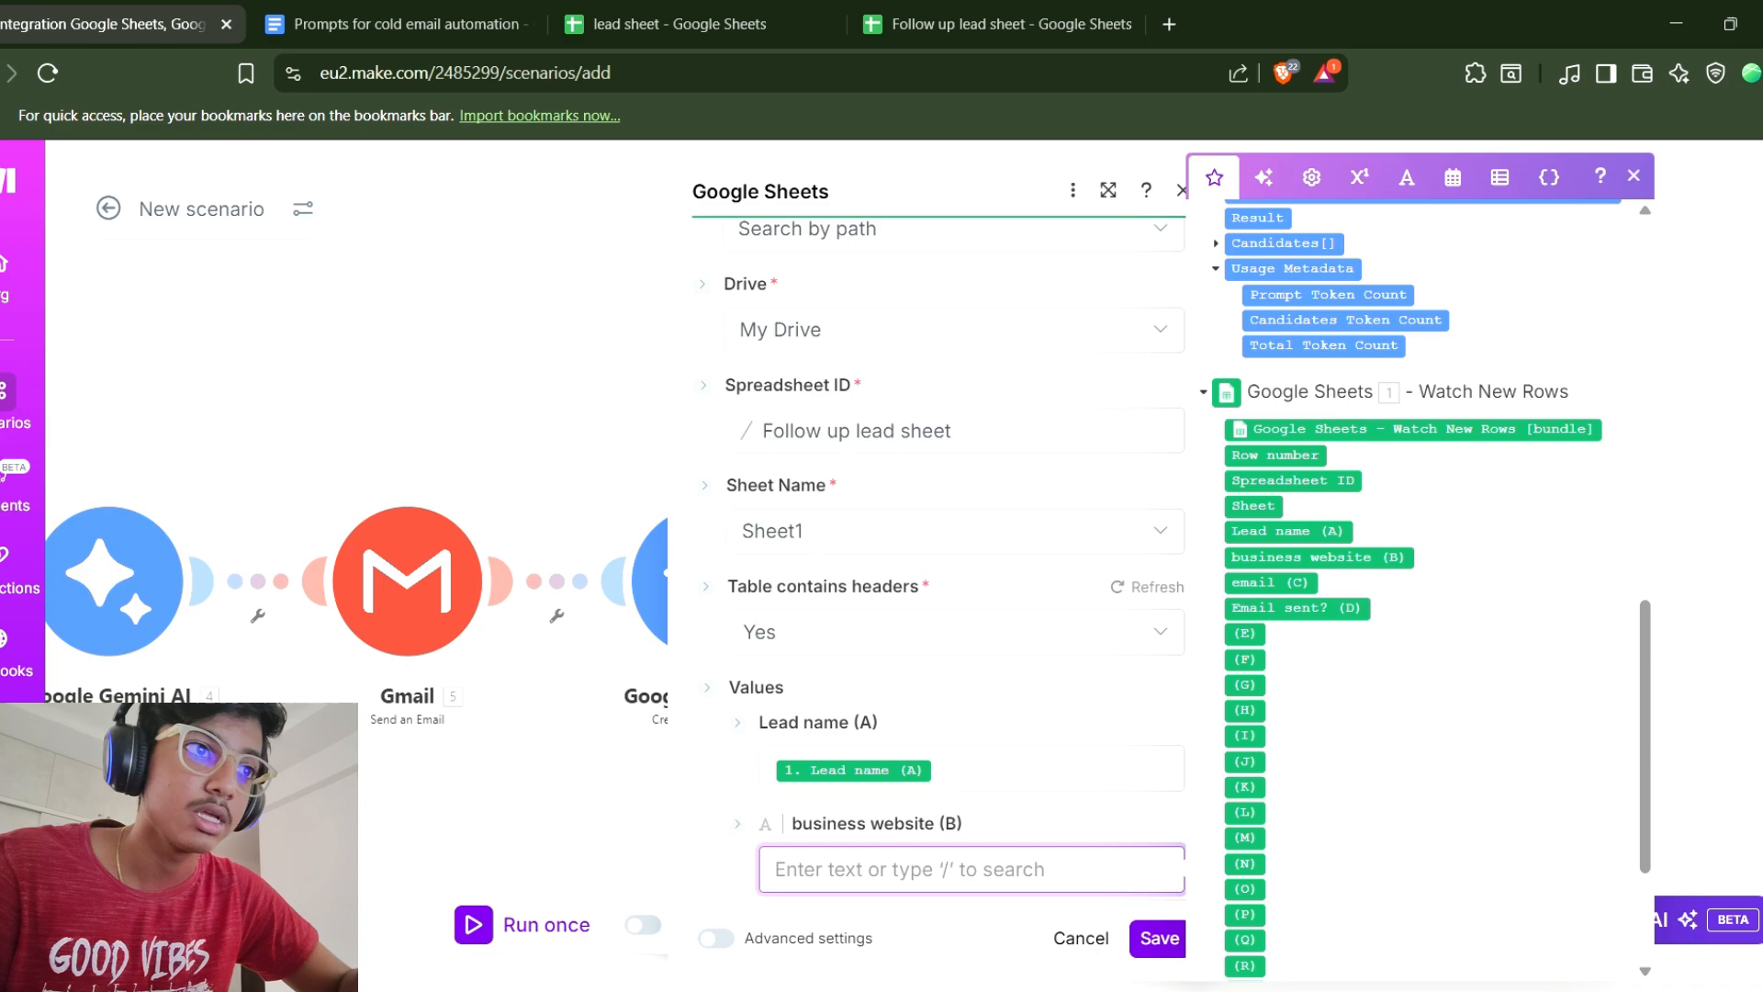
click(1321, 558)
scroll(972, 735, down, 2)
click(972, 727)
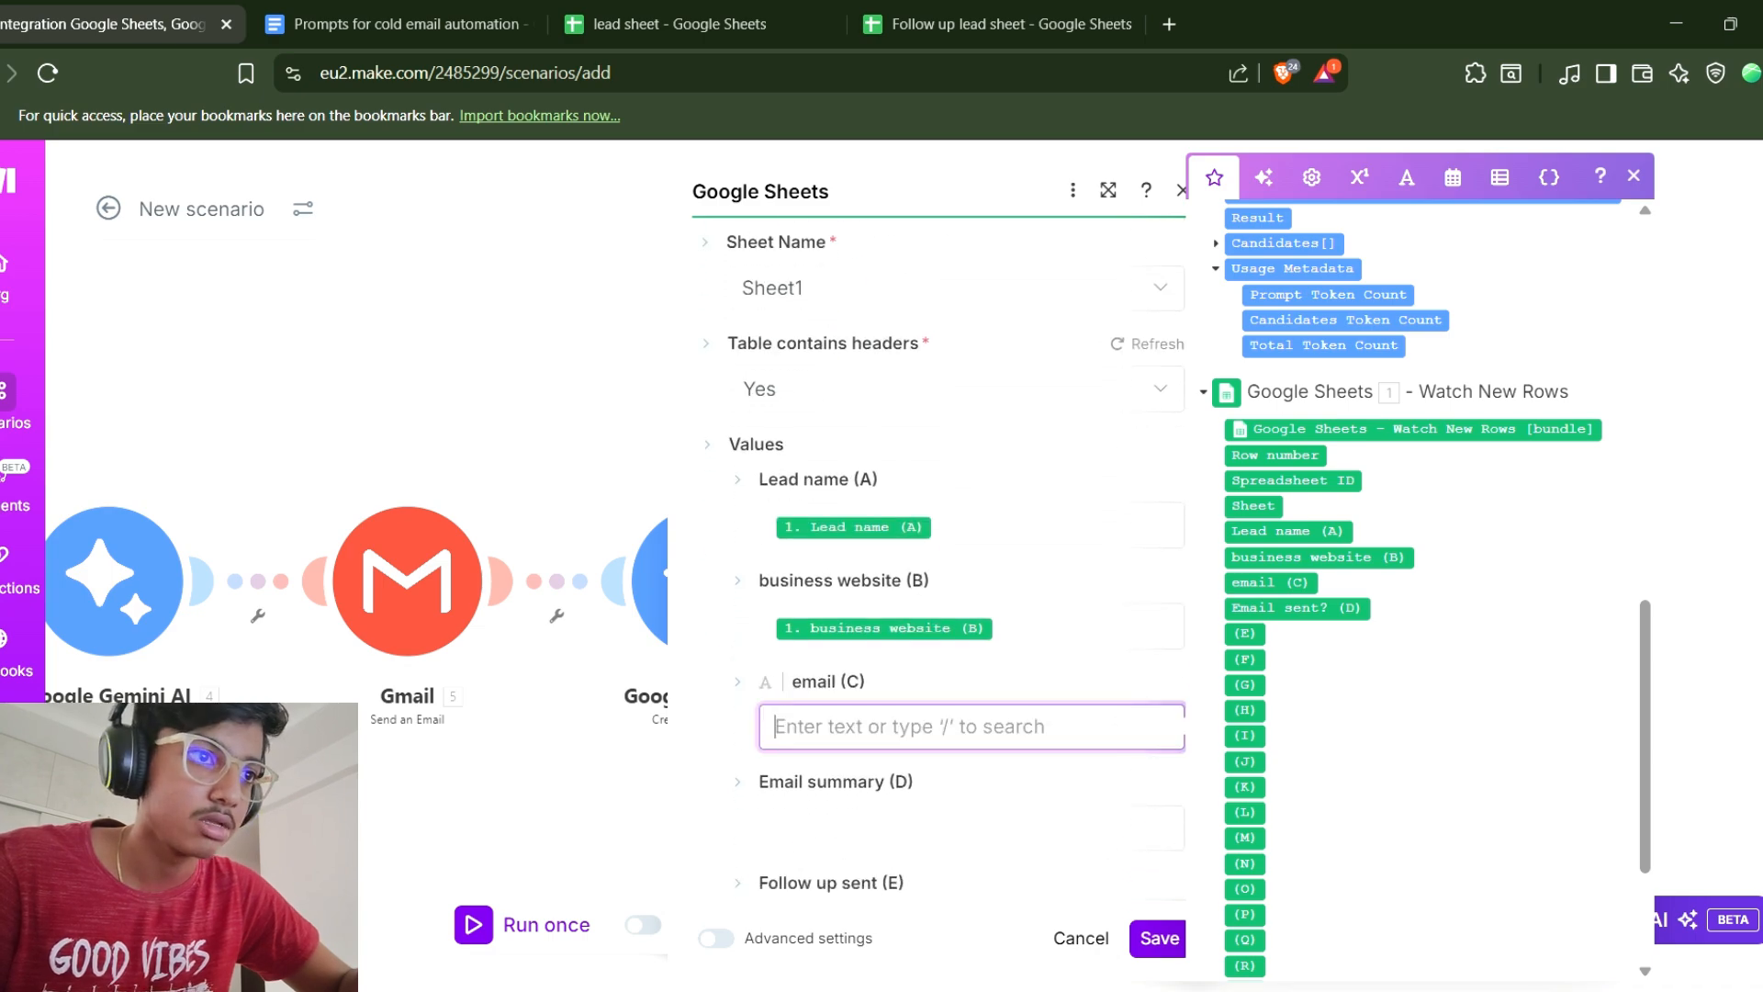
click(1271, 582)
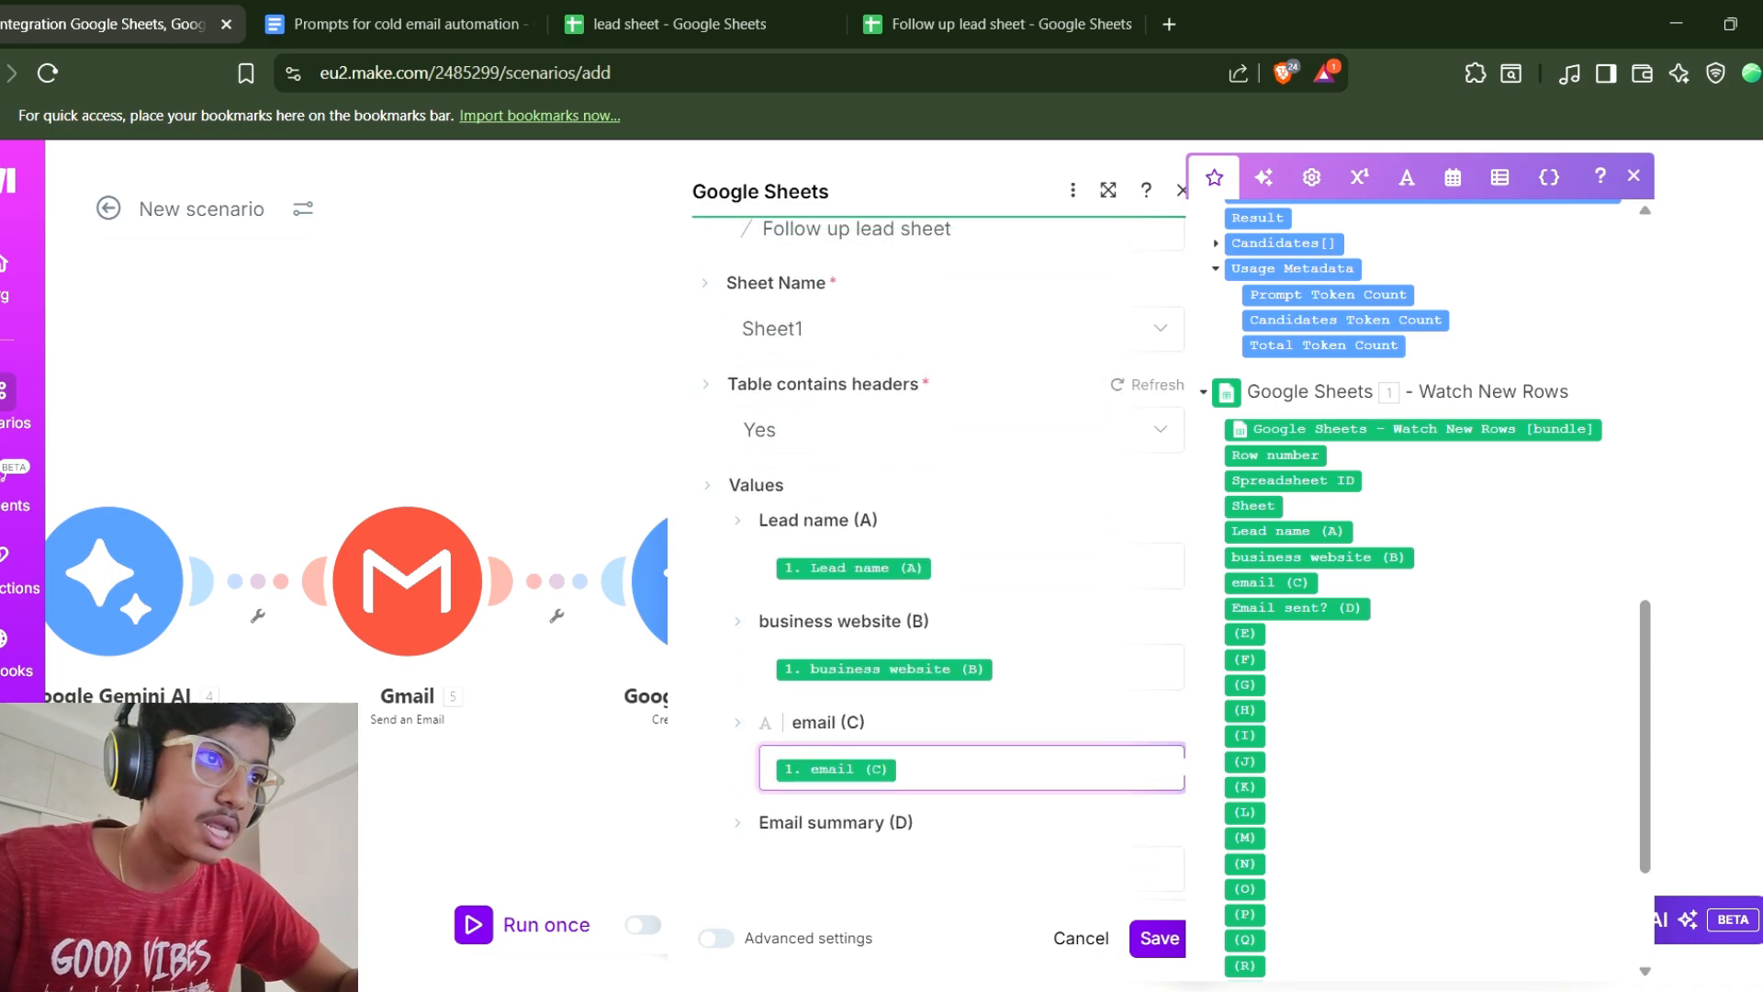
Map the last Gemini module's Result into Email summary (D) and save the module.
click(972, 868)
scroll(1419, 588, up, 10)
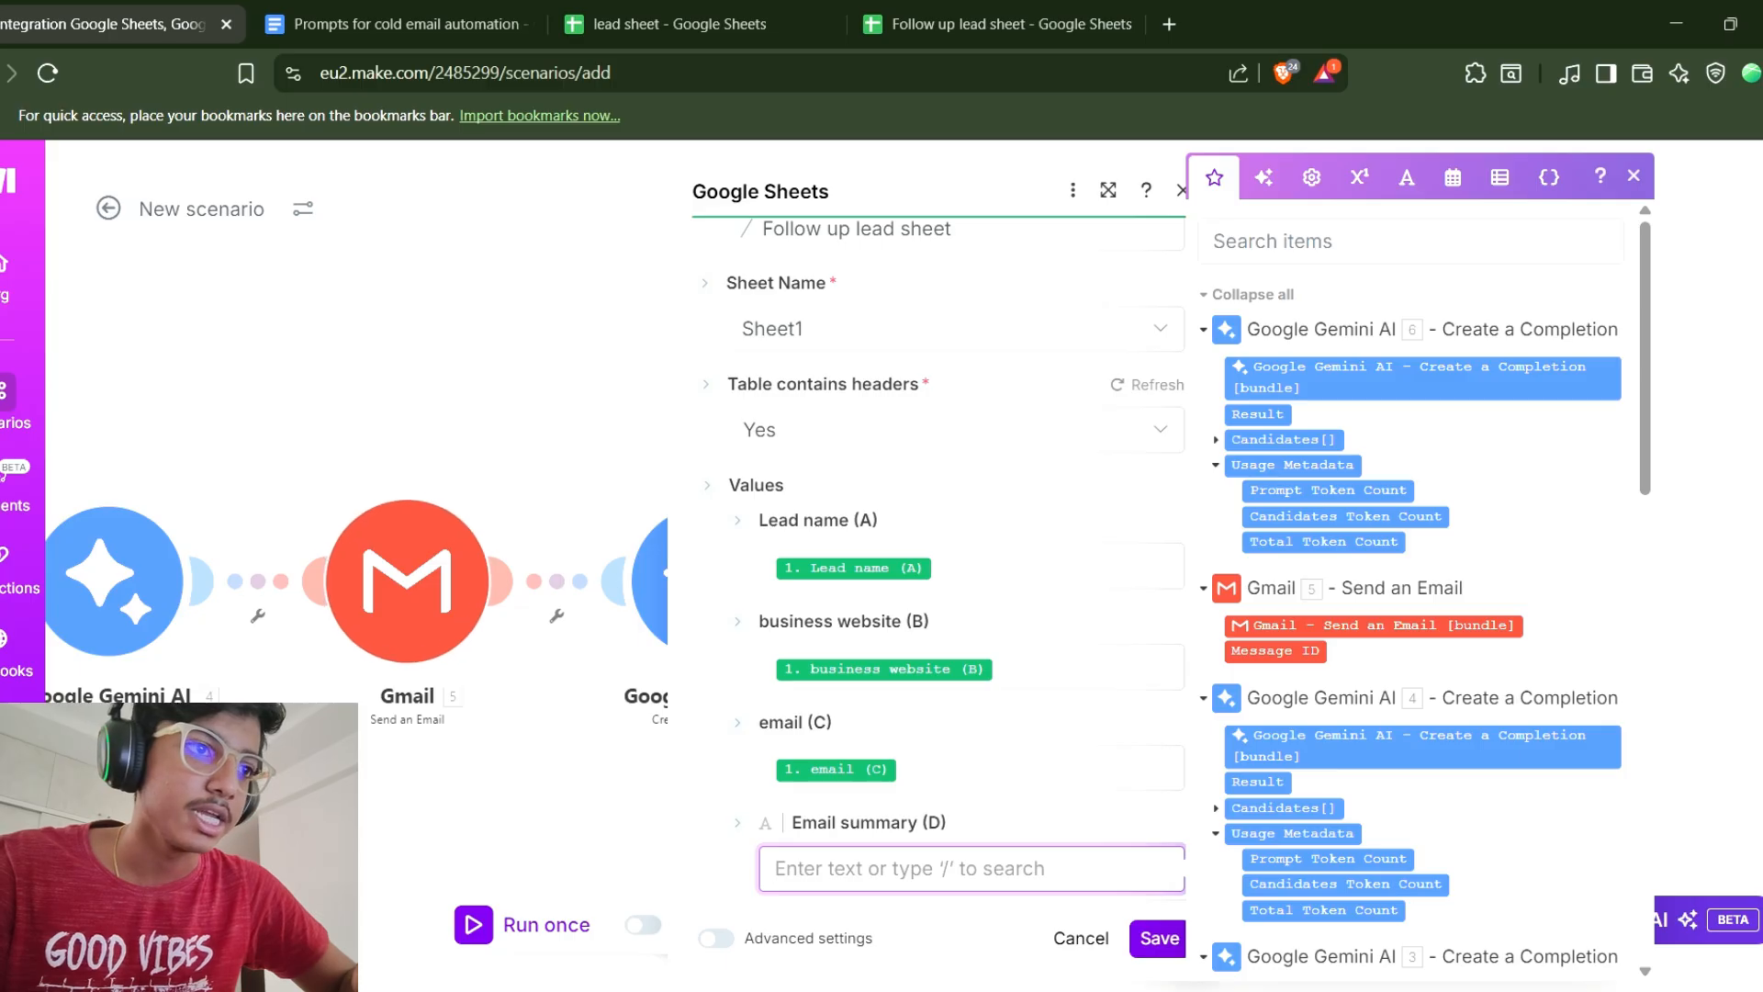
click(1258, 415)
scroll(955, 735, down, 3)
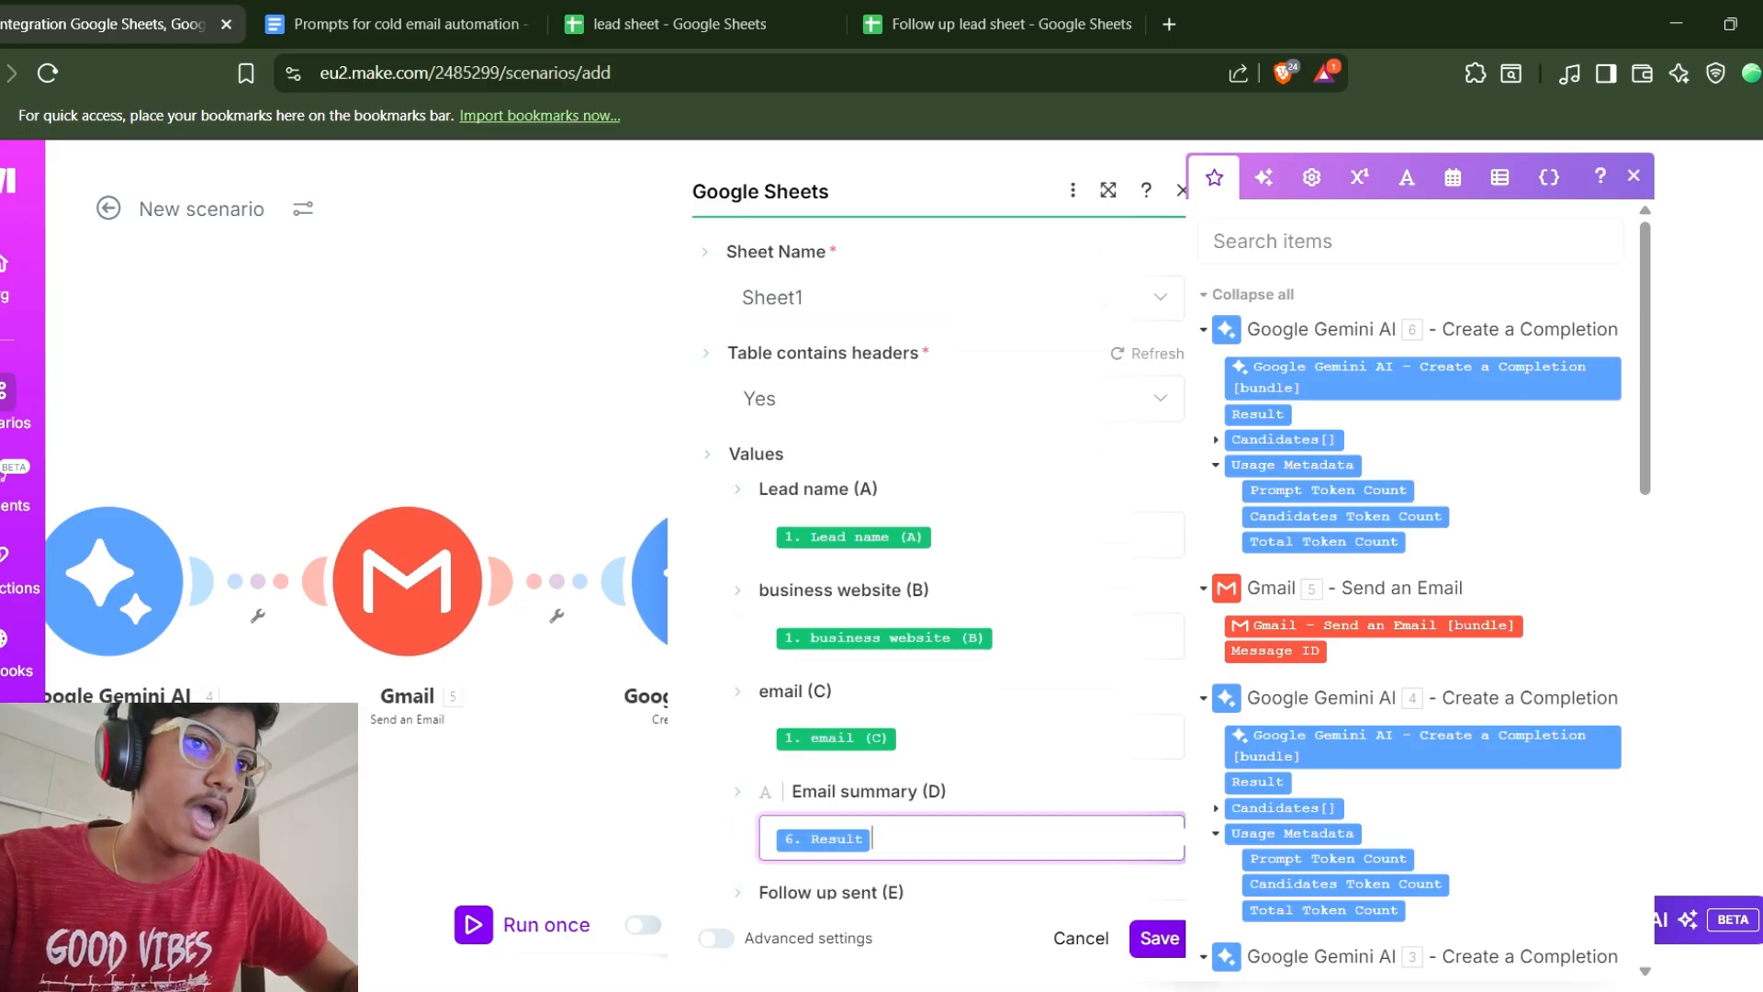
click(1158, 938)
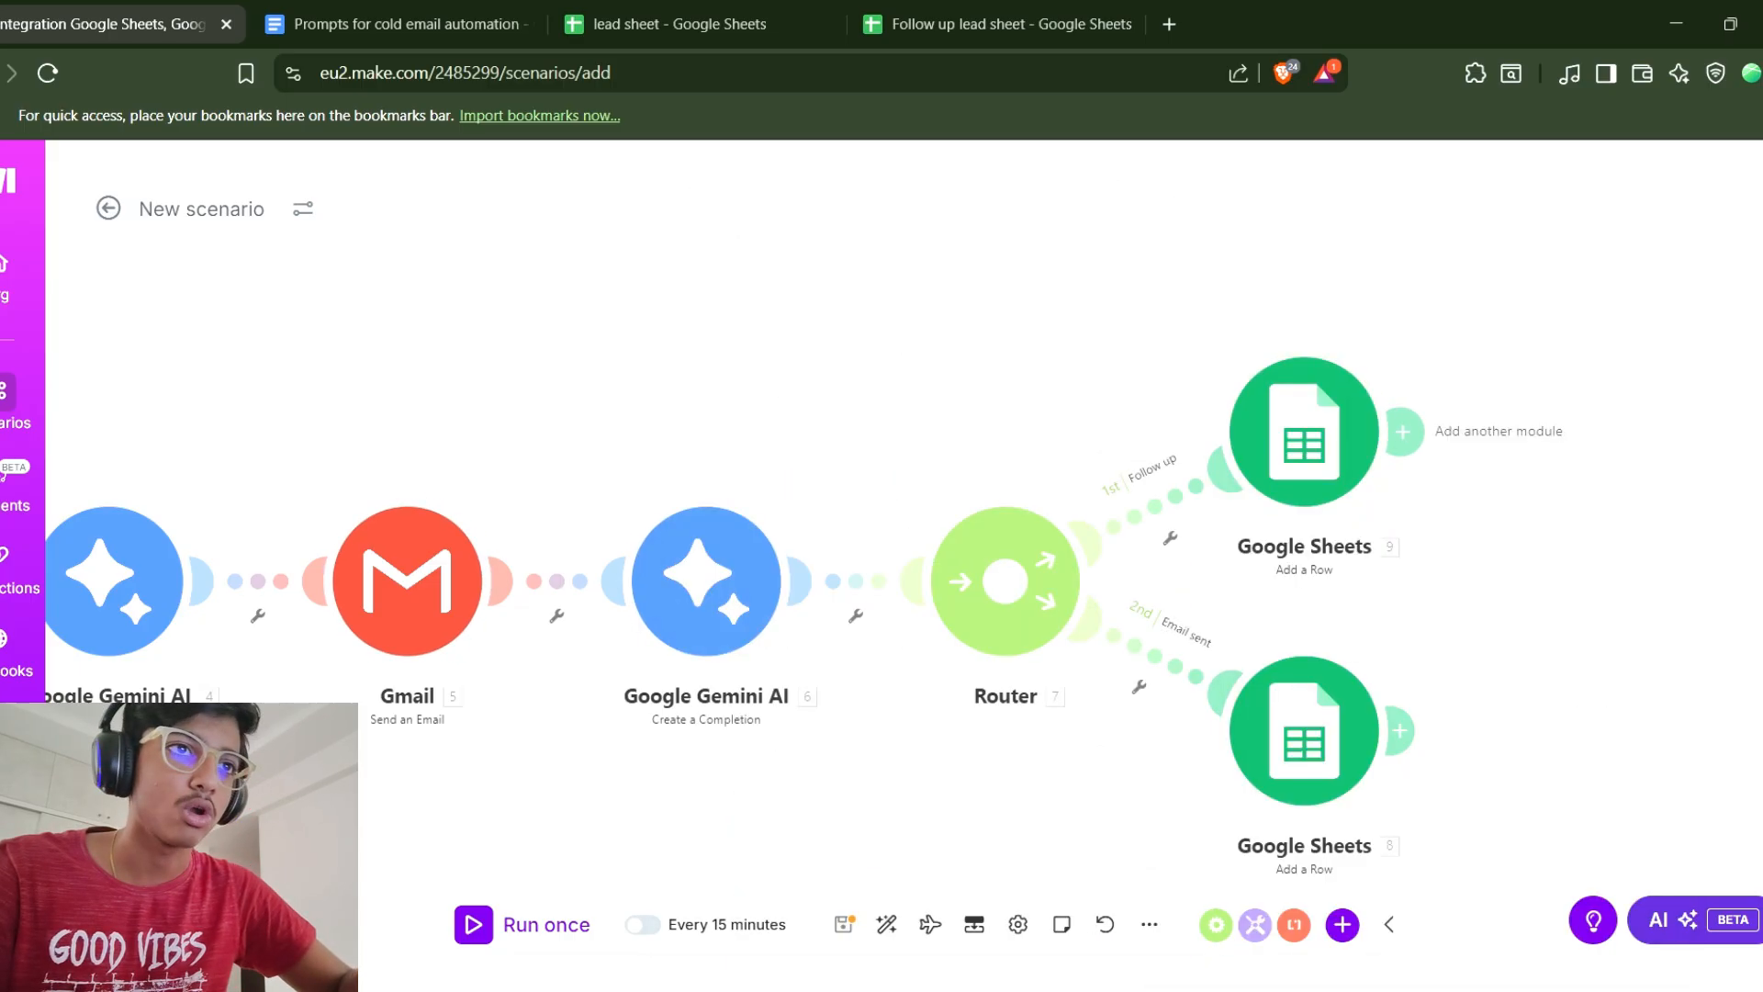
Save the scenario.
scroll(1011, 587, down, 1)
scroll(901, 597, up, 1)
drag(469, 624, 1014, 595)
scroll(1014, 595, down, 5)
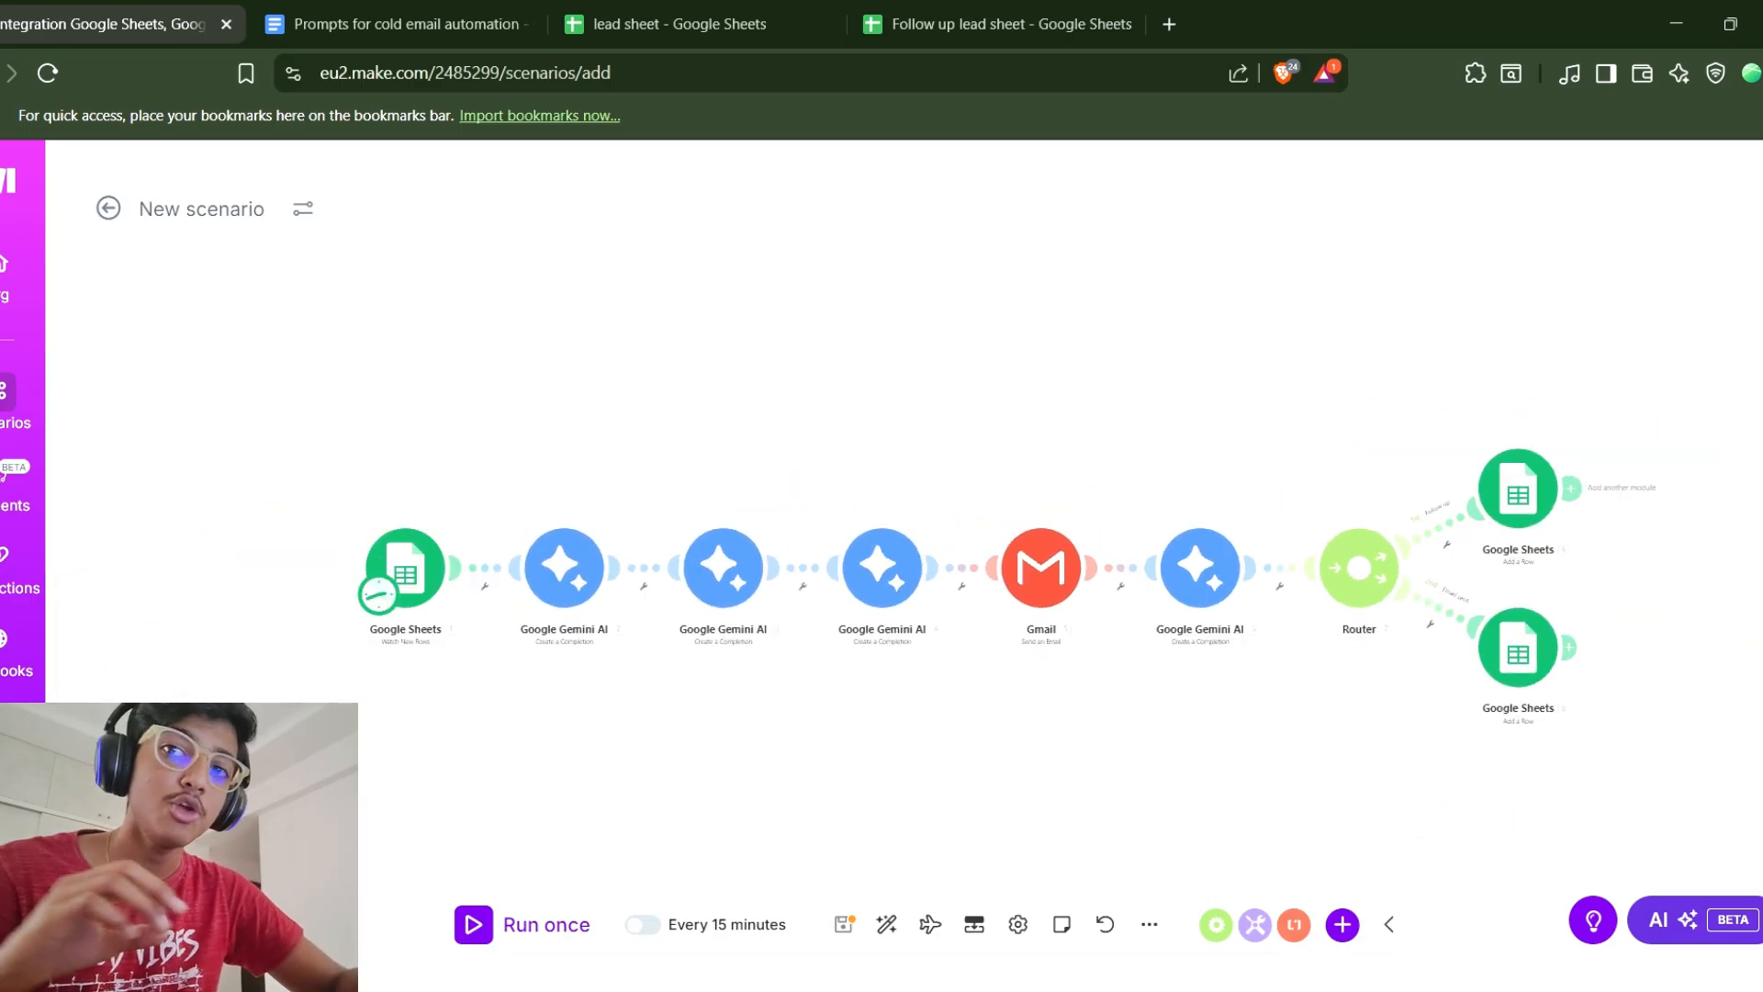
drag(1014, 661, 921, 647)
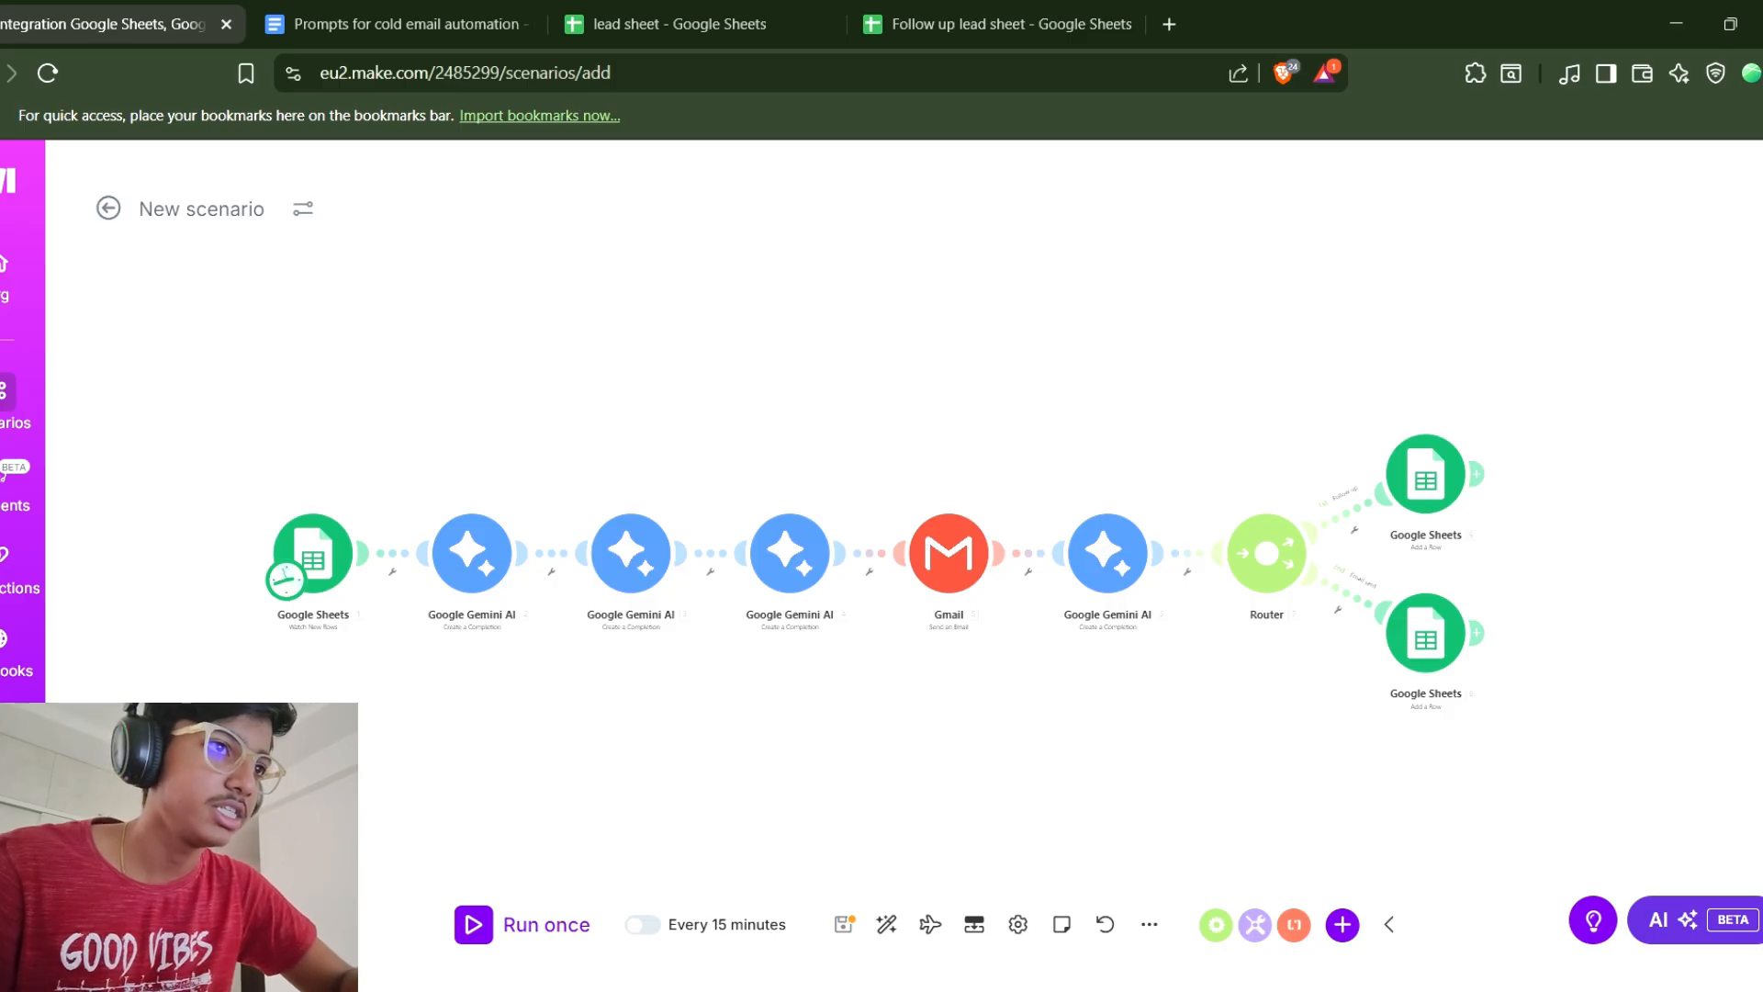
click(843, 923)
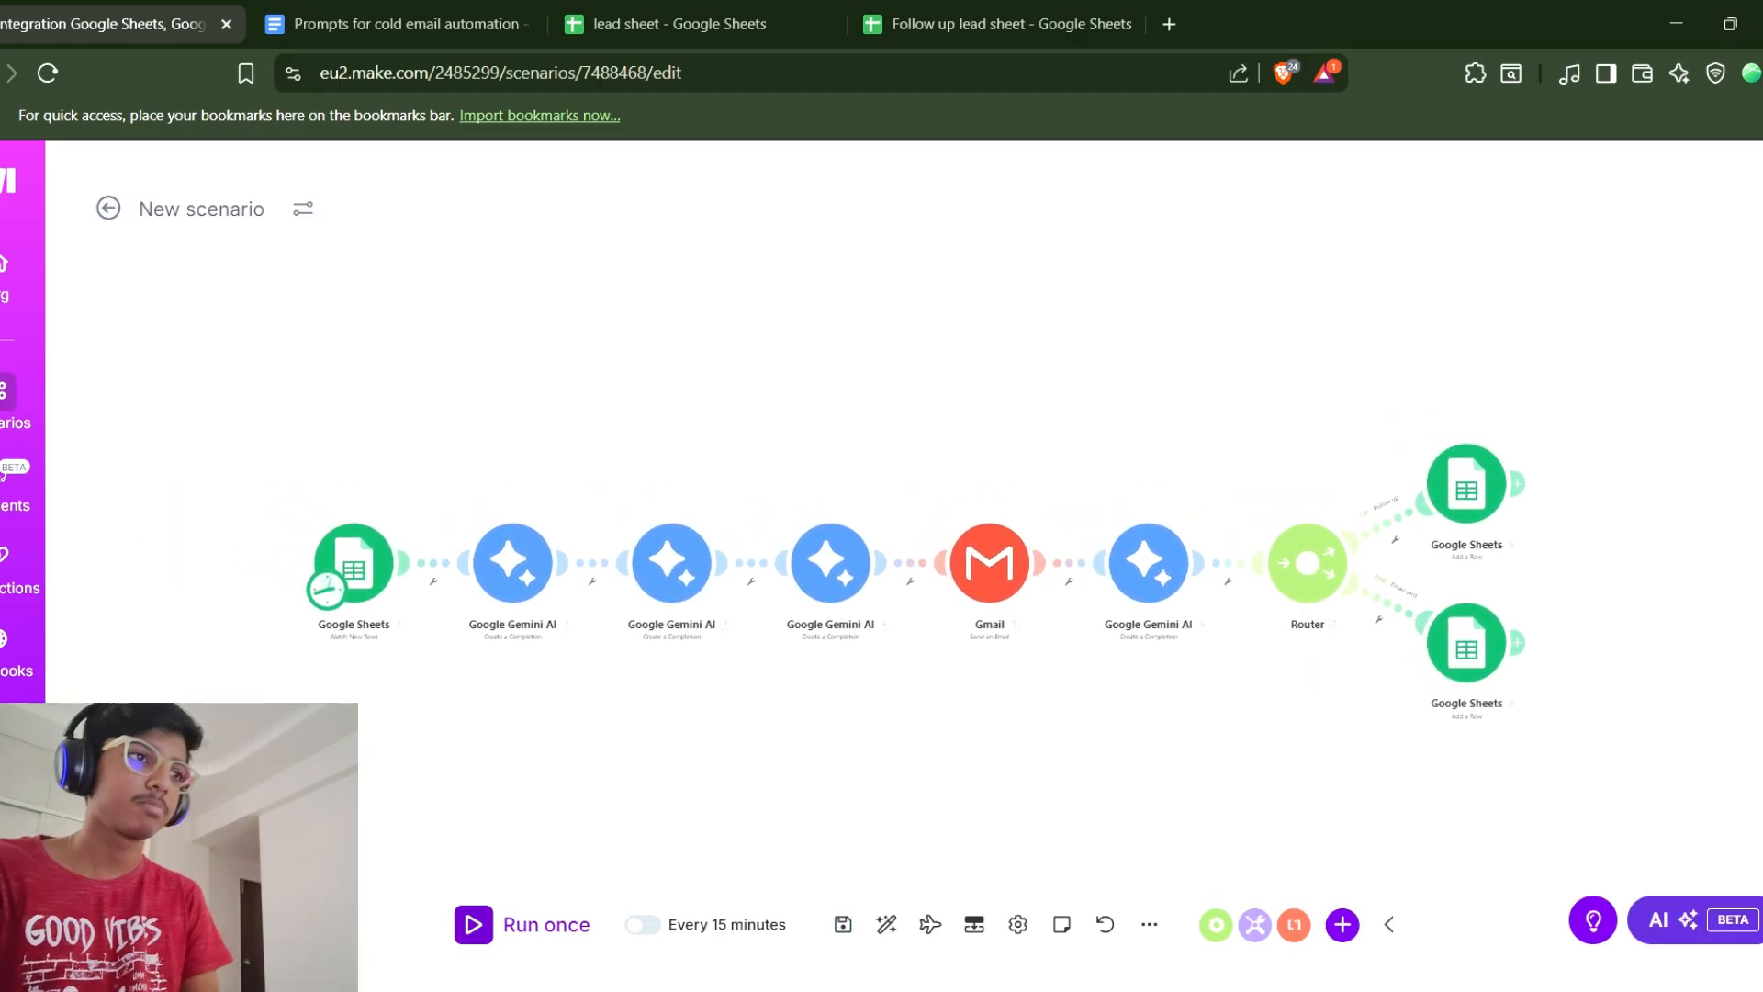
Run the scenario once and inspect the personalized email received in the Gmail inbox.
click(523, 924)
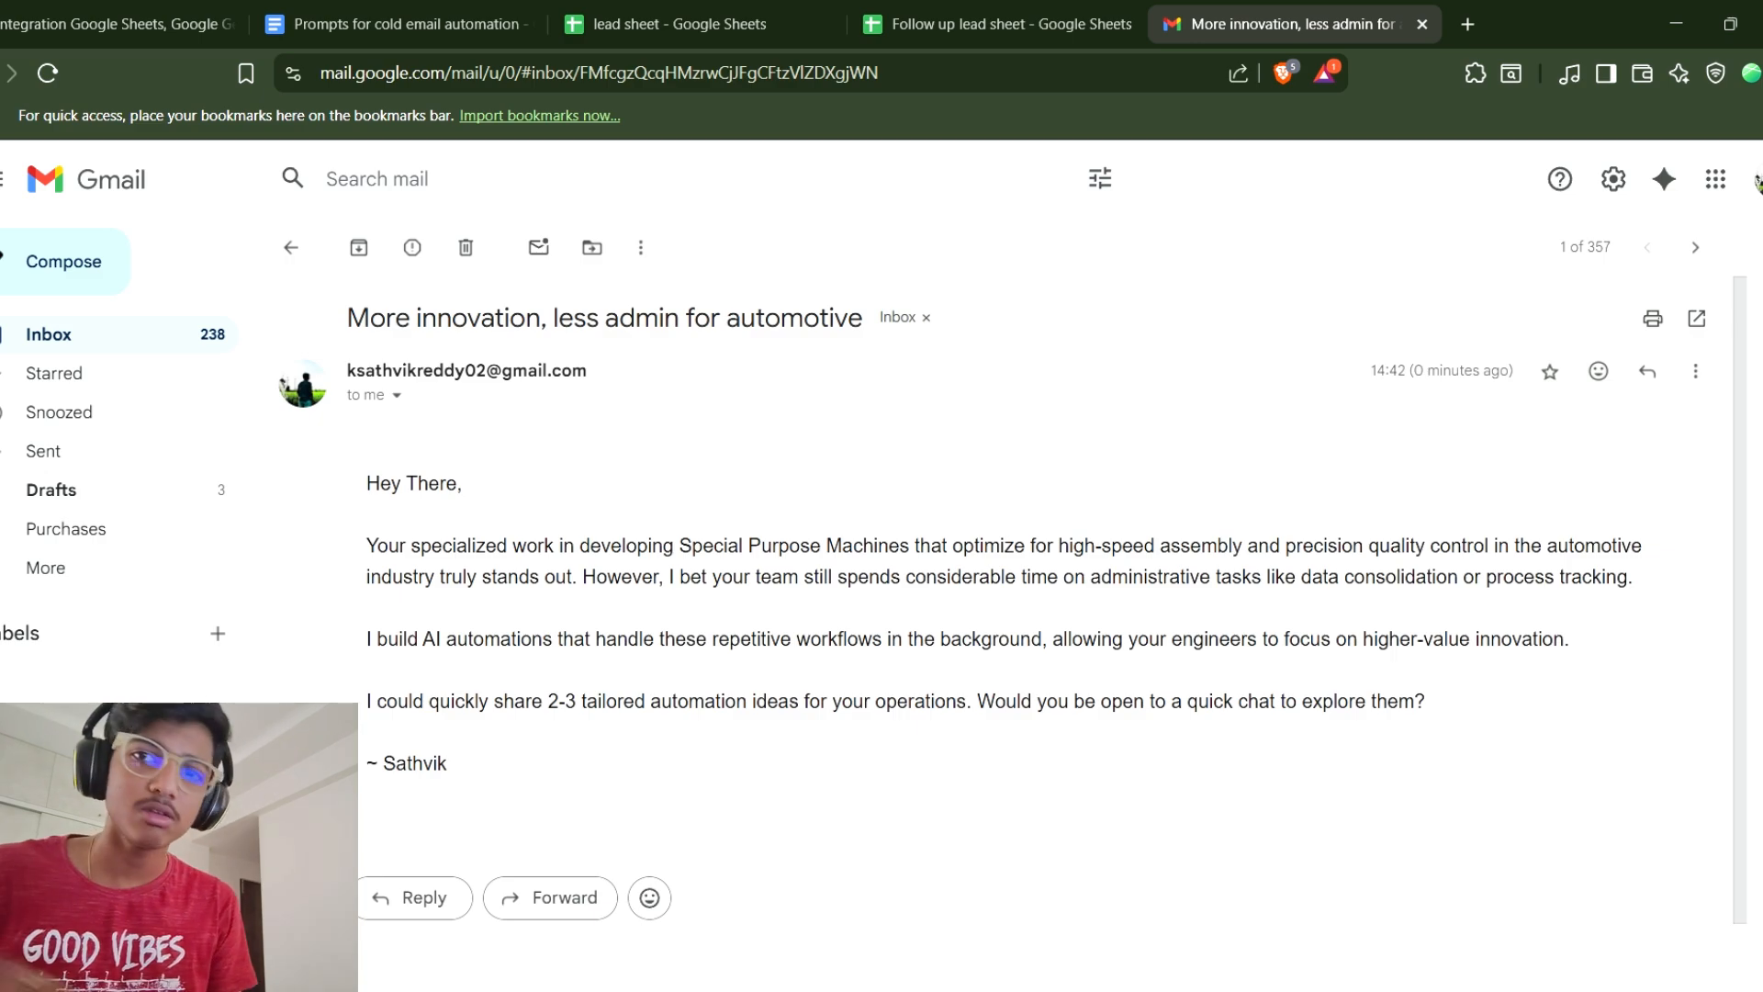
drag(881, 345, 735, 983)
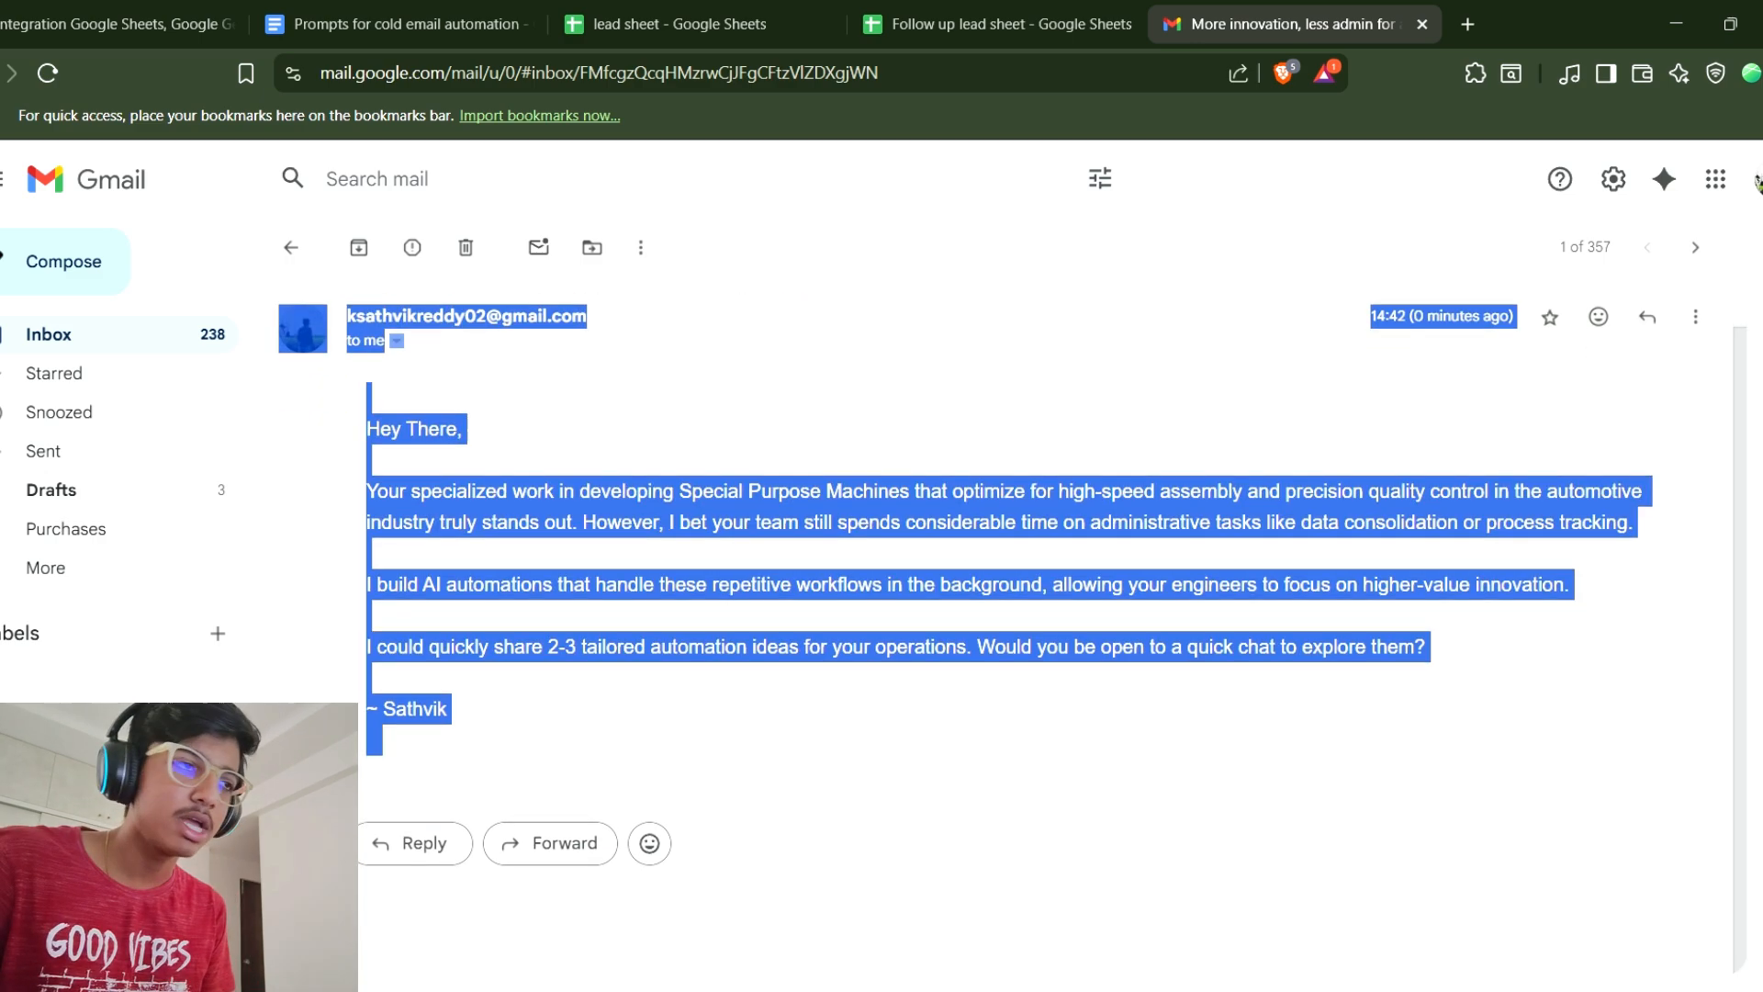
click(364, 426)
drag(365, 426, 469, 755)
click(468, 772)
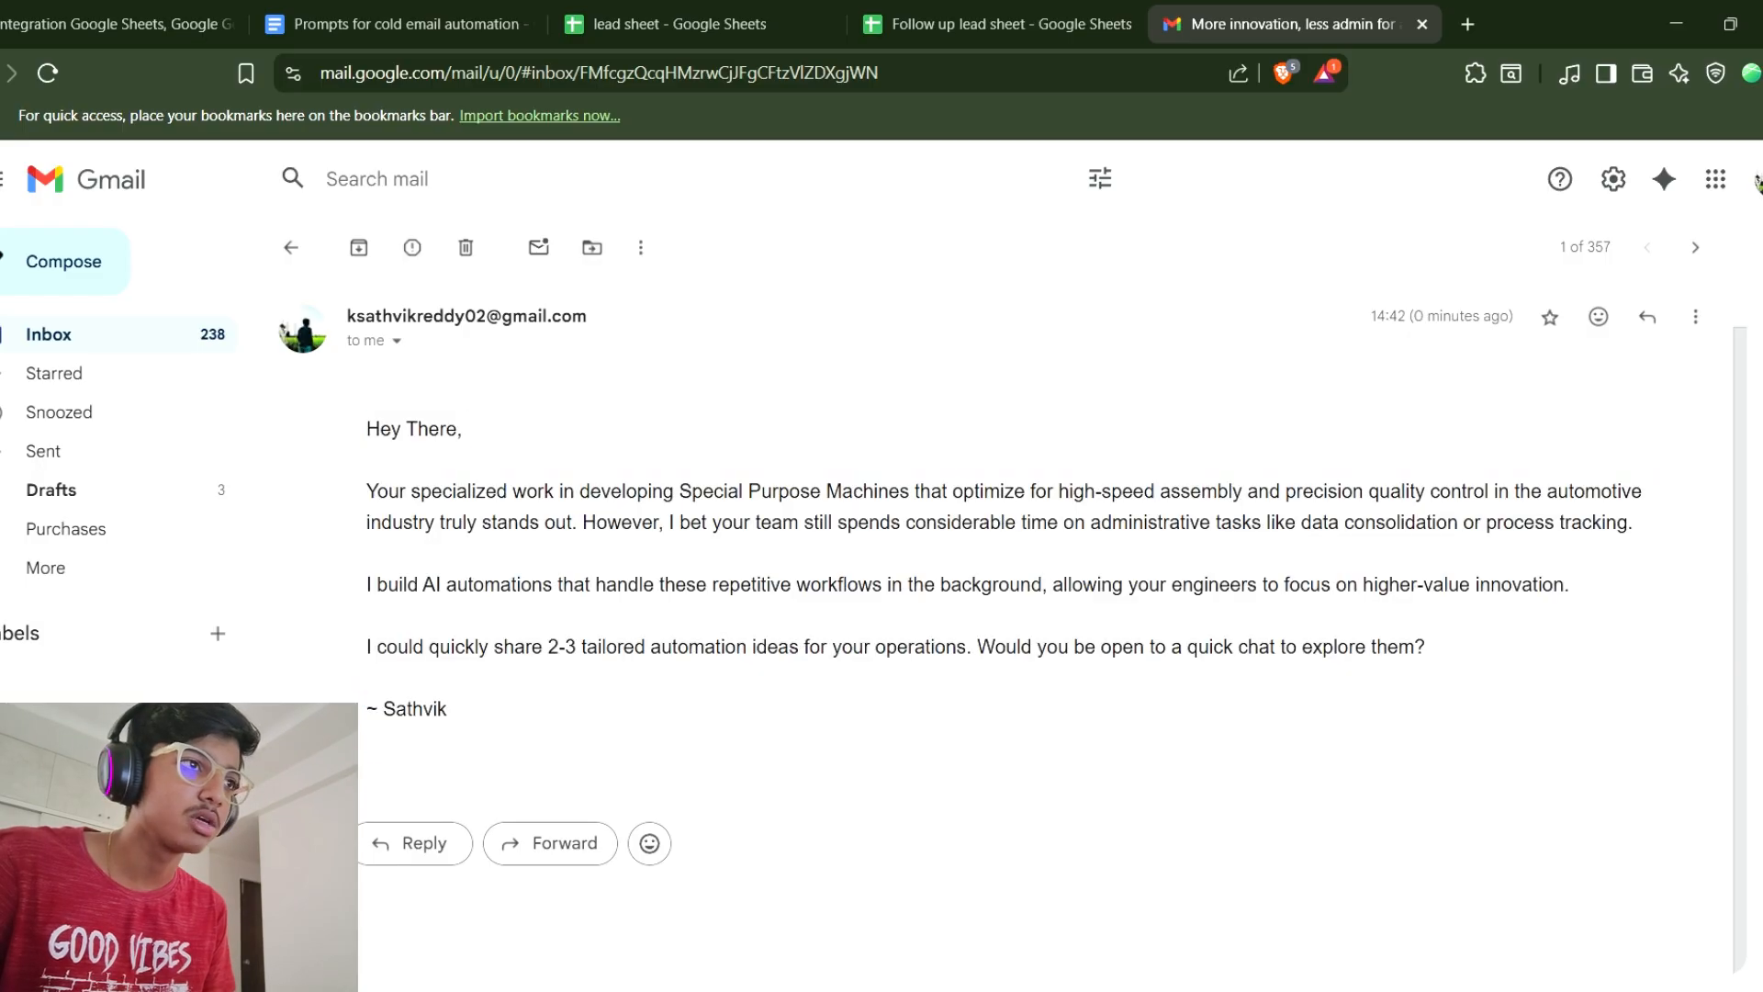
Read through the received personalized email, highlighting its opening, body paragraphs and sender line to review the content.
drag(364, 491, 1449, 522)
click(1449, 522)
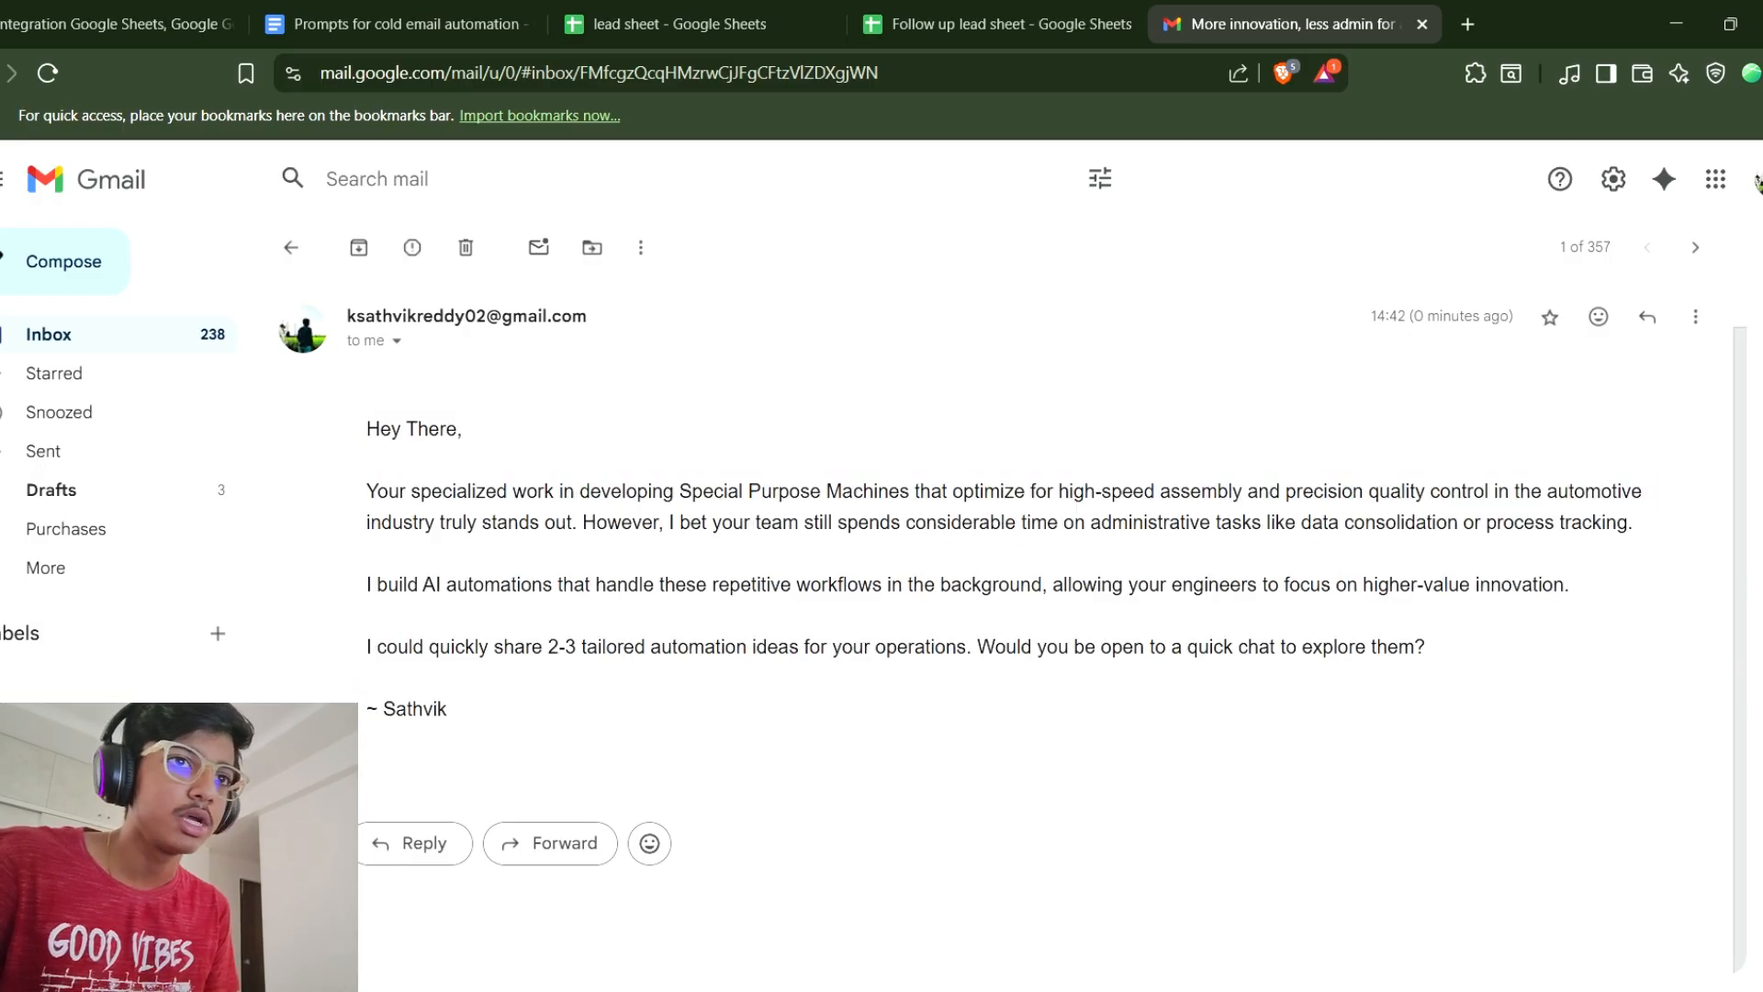
mouse_move(365, 426)
mouse_down()
mouse_move(735, 608)
mouse_move(468, 757)
mouse_move(365, 487)
mouse_move(365, 425)
mouse_up()
click(469, 767)
click(365, 424)
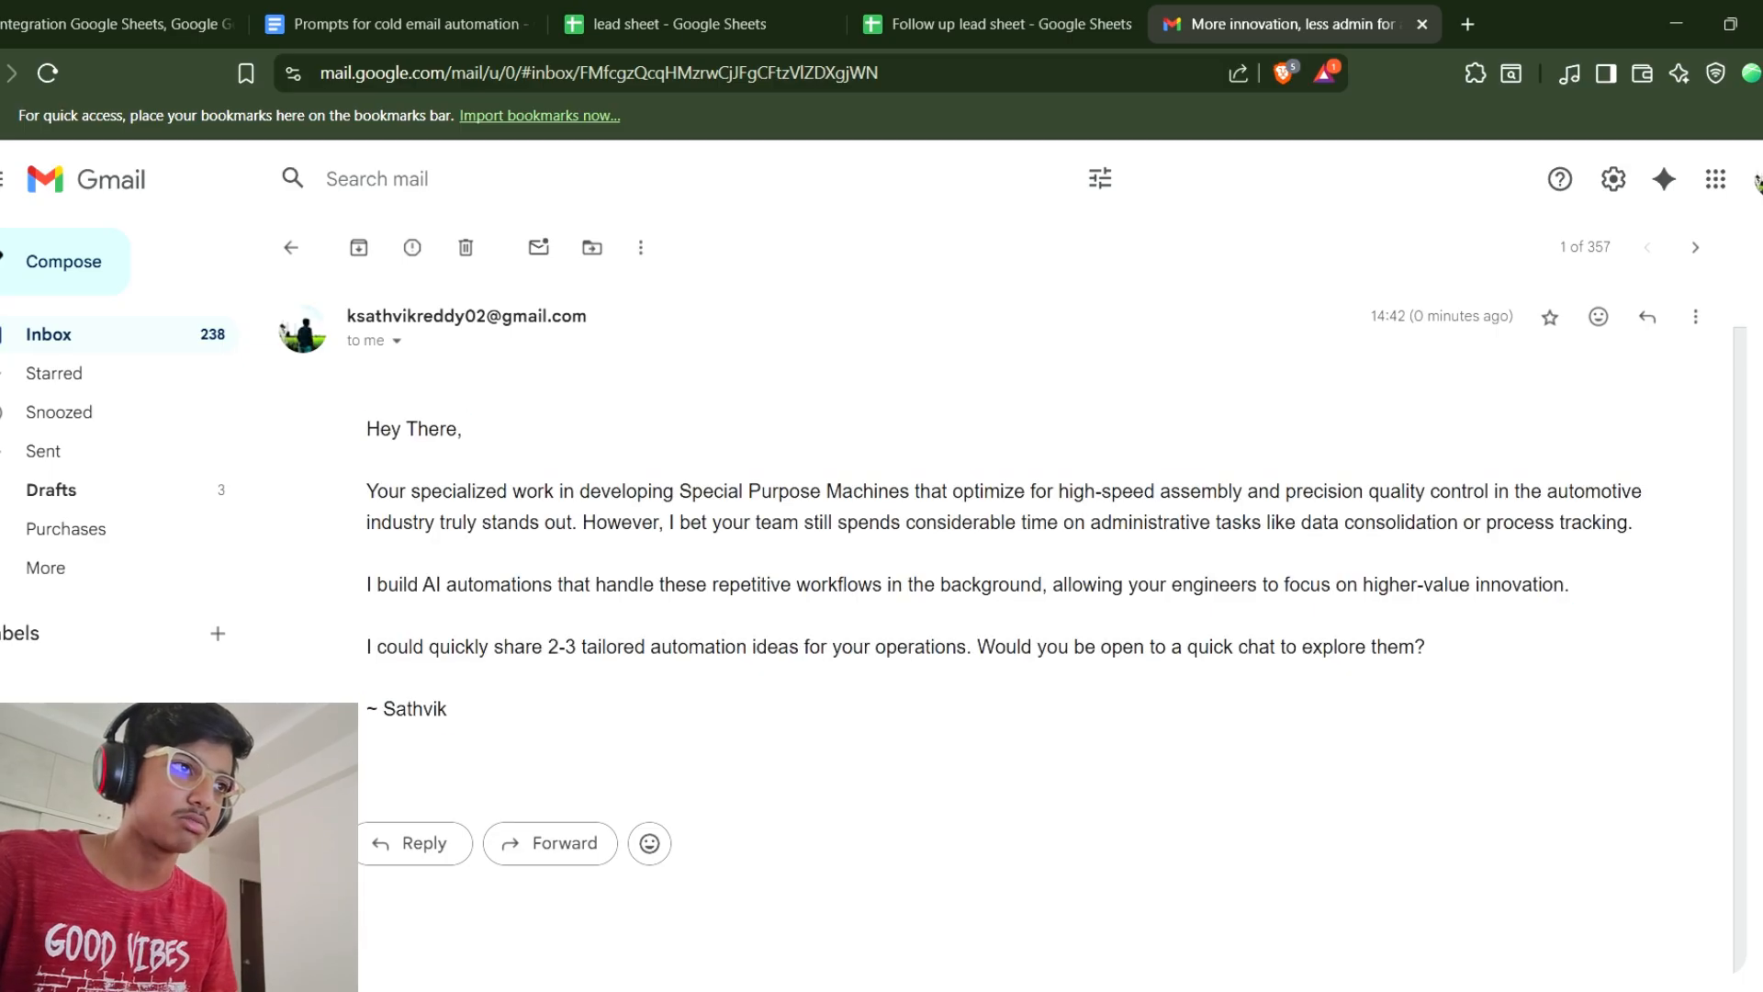
drag(365, 418, 1398, 647)
click(1397, 647)
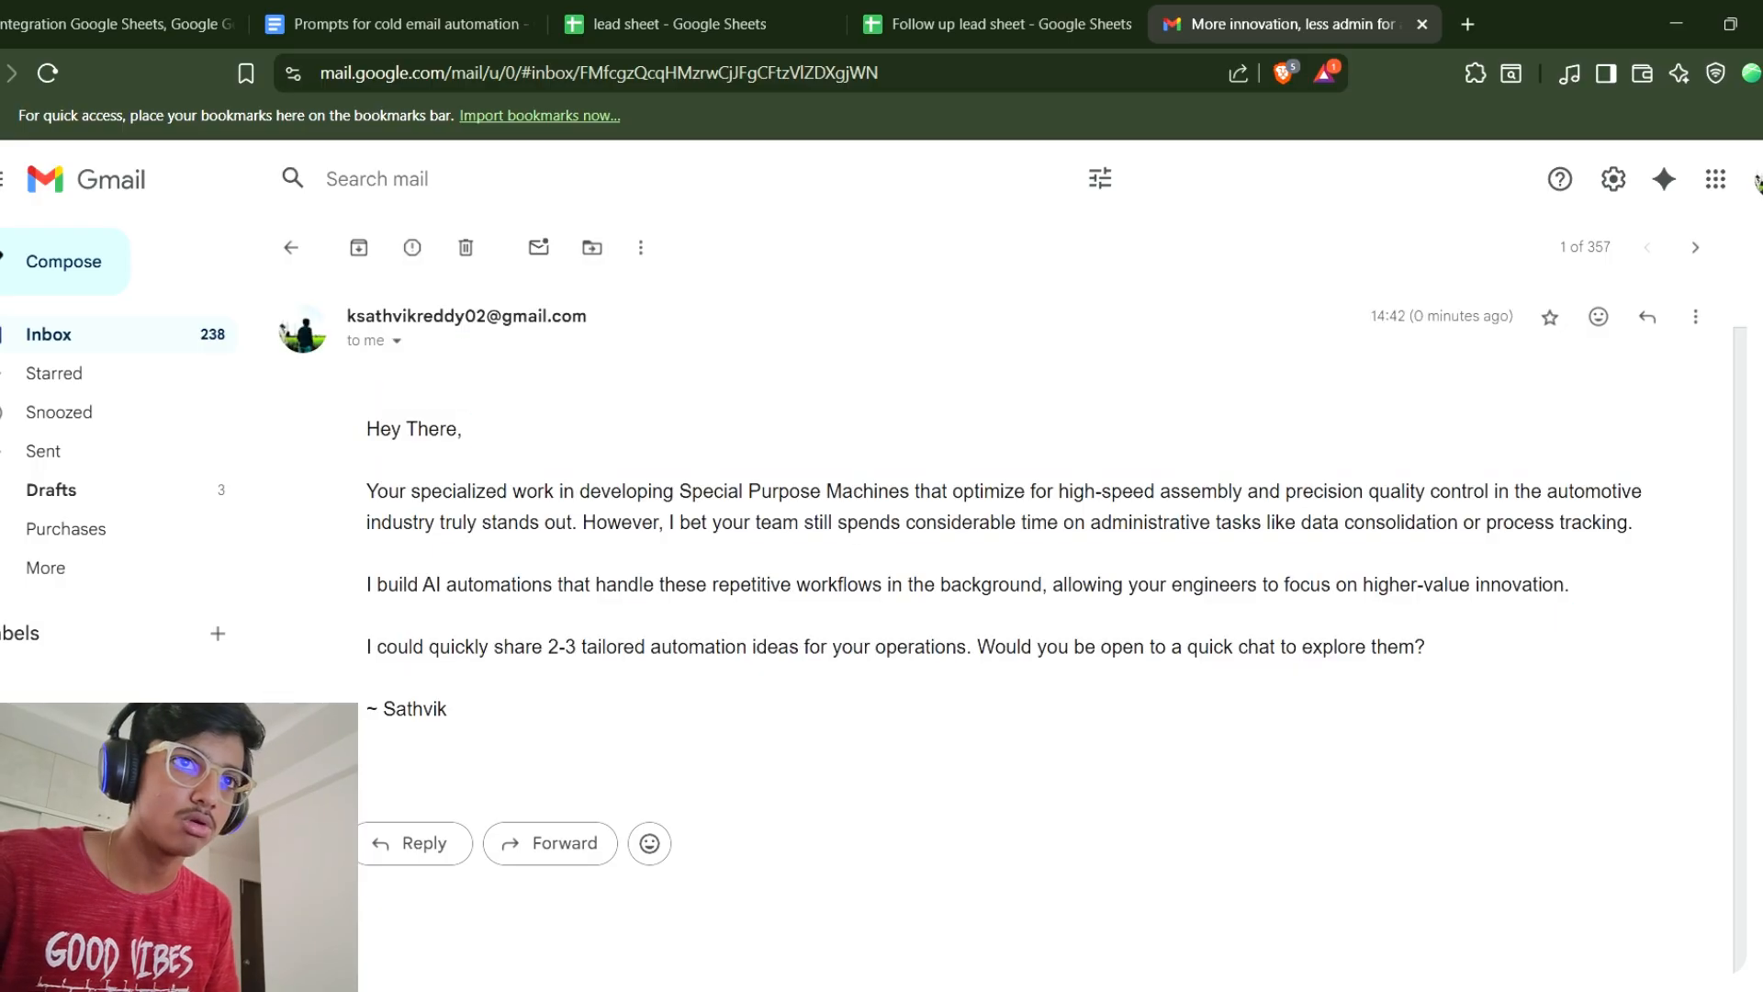
drag(366, 492, 1633, 523)
click(1634, 523)
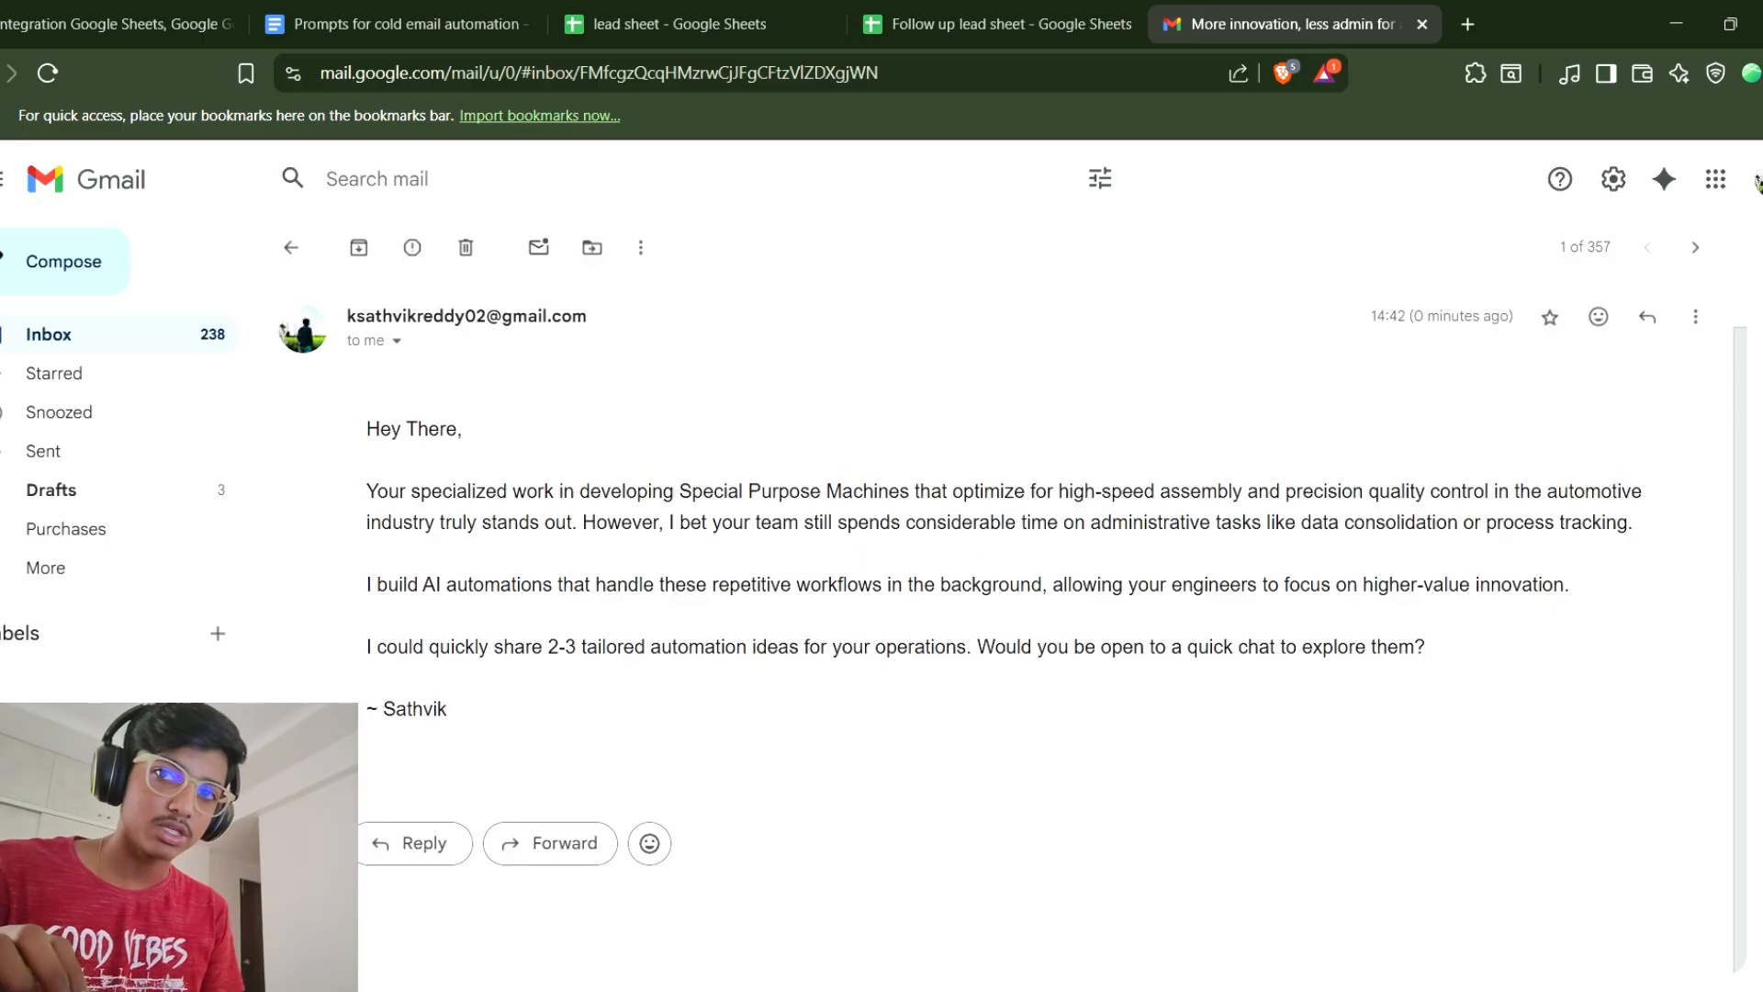
scroll(1010, 624, up, 1)
scroll(1010, 624, down, 1)
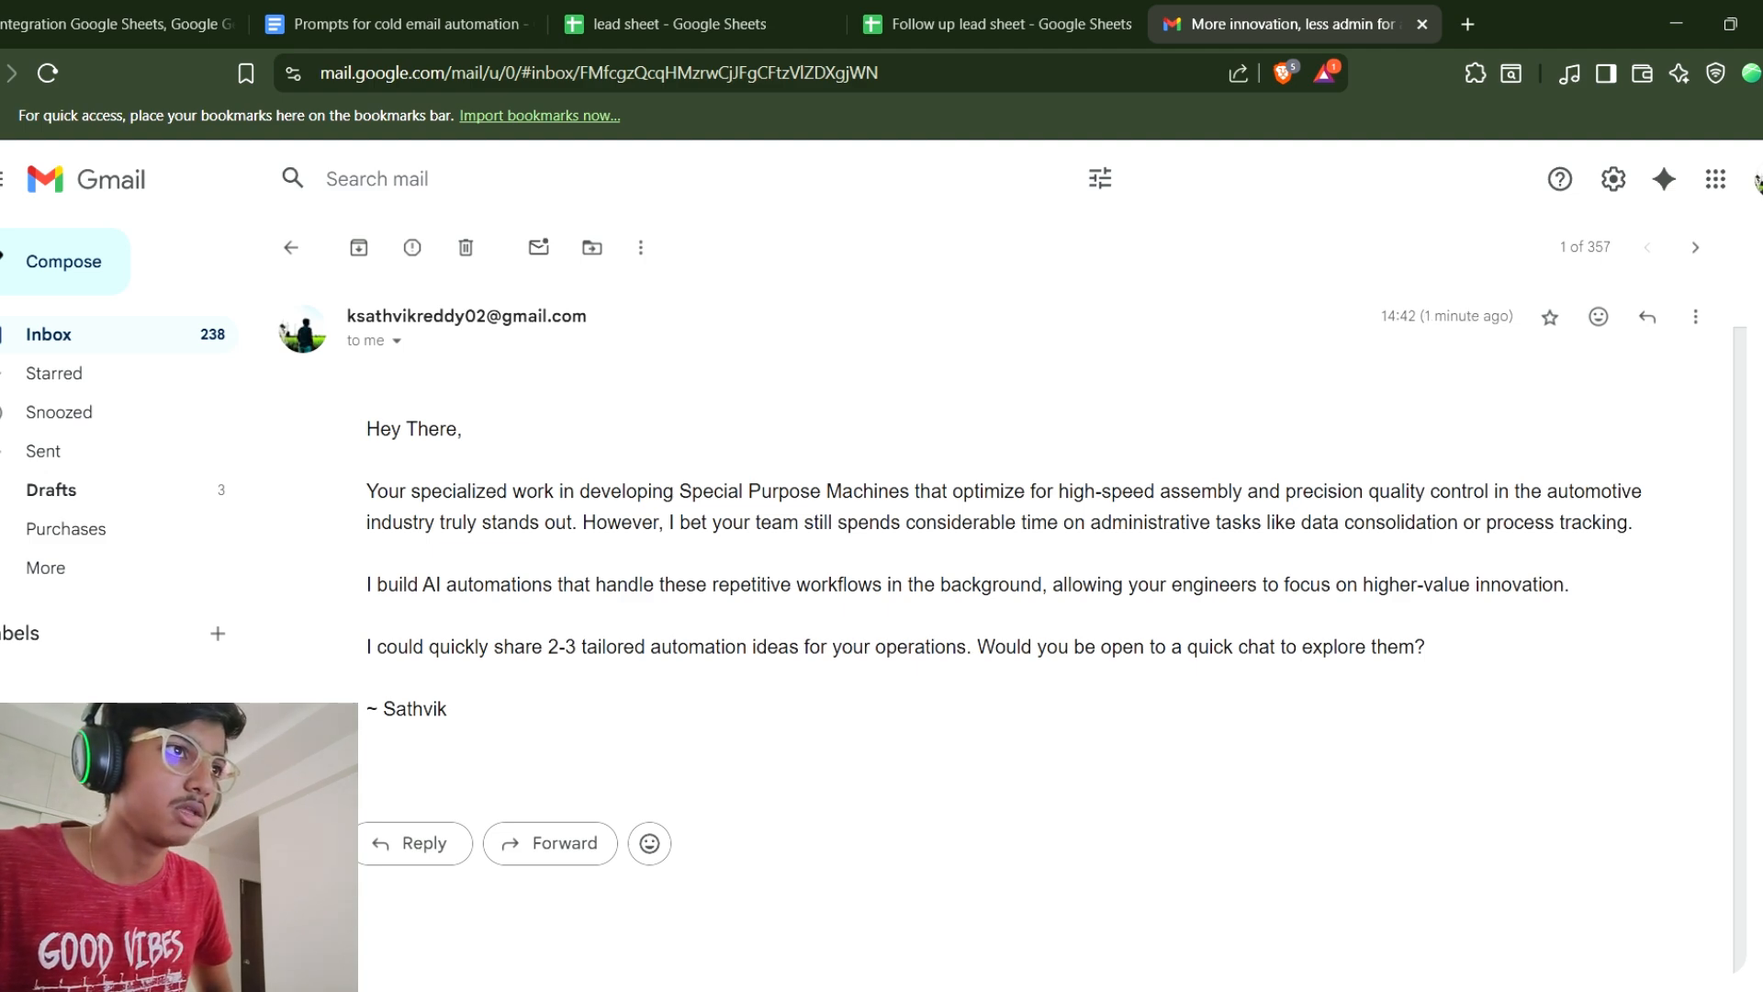
drag(347, 316, 572, 316)
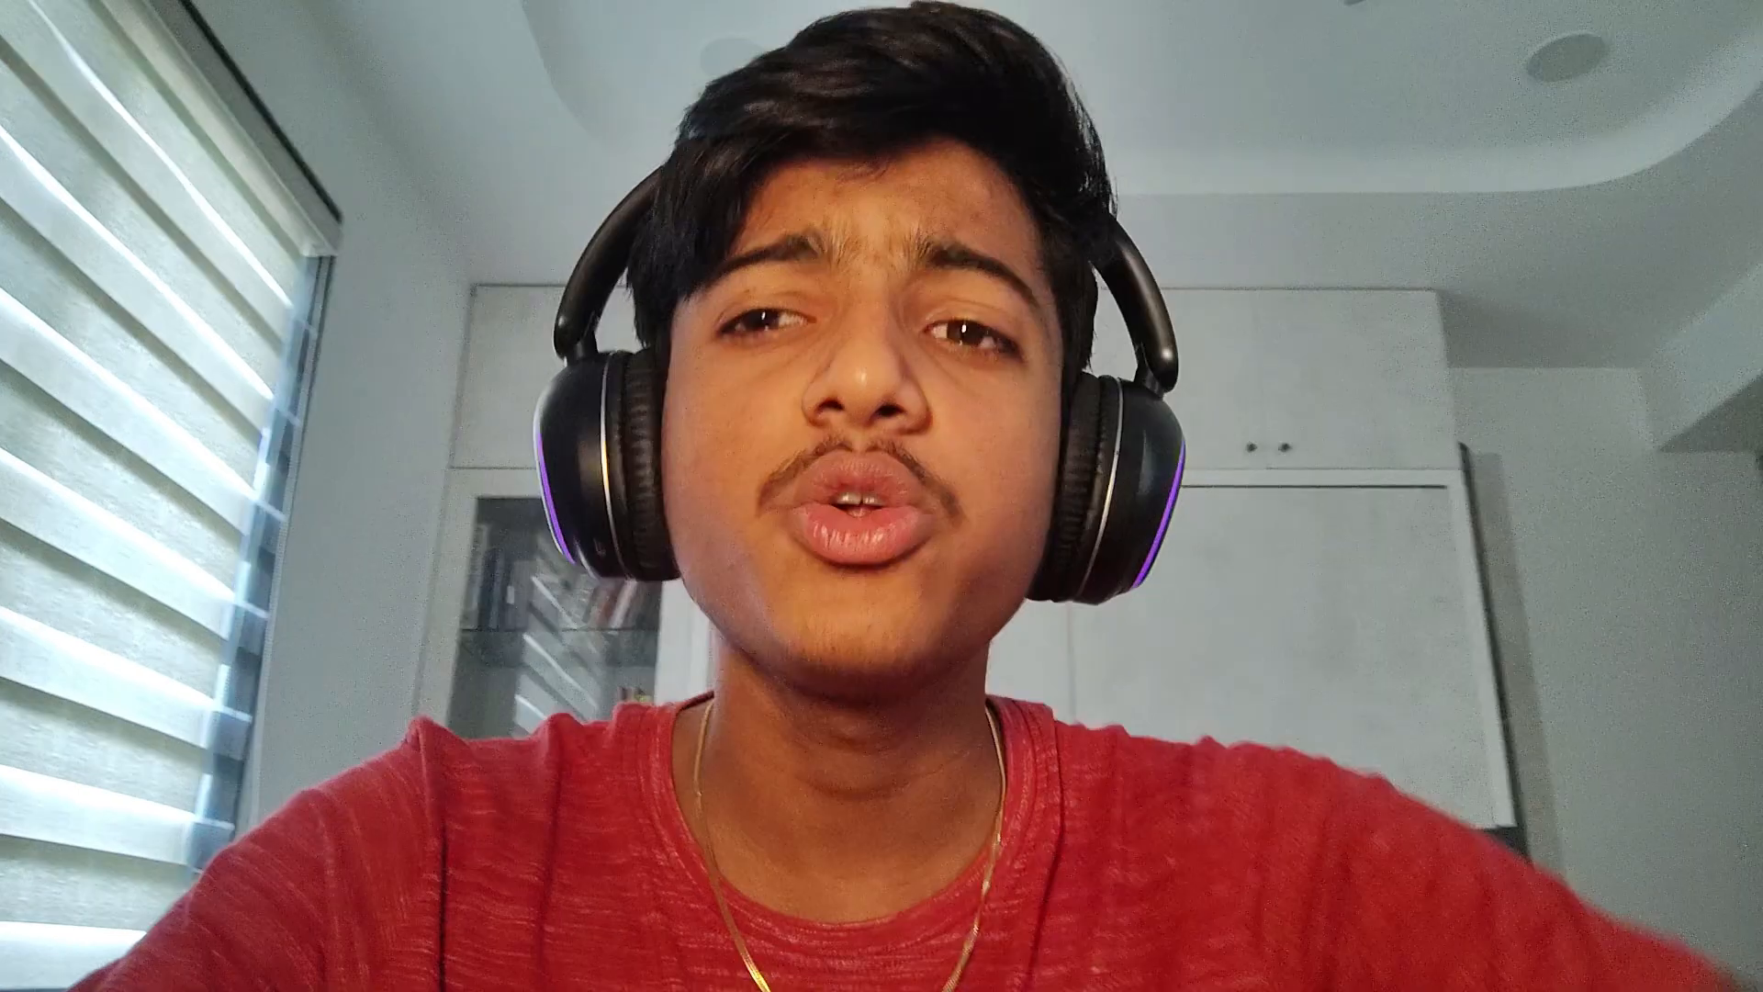